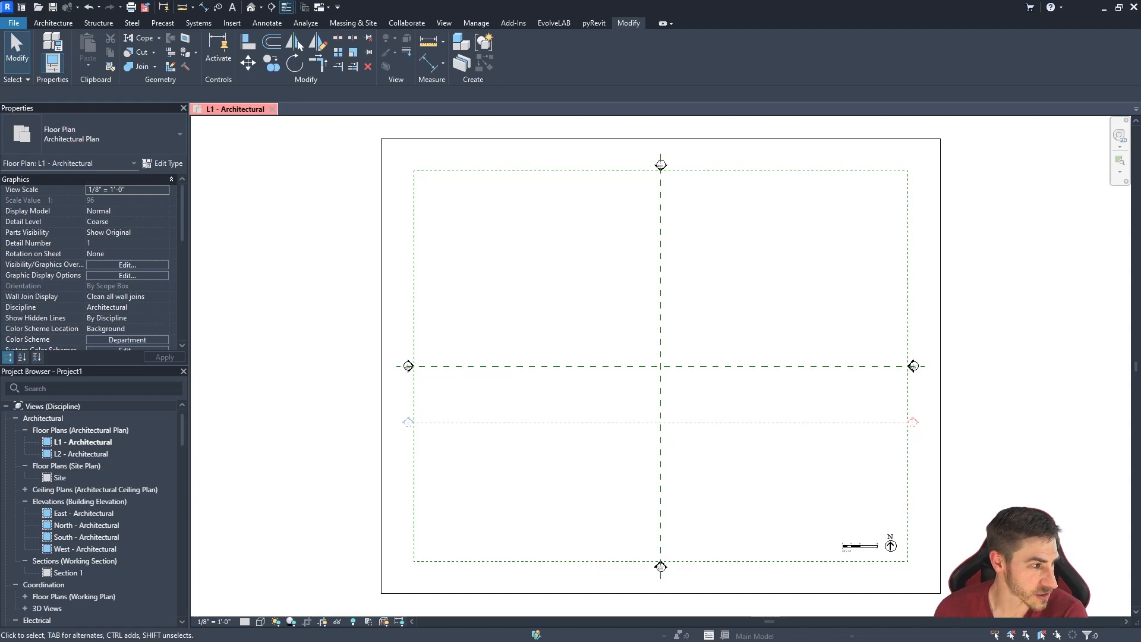
Switch to the image viewer and examine the dimension drawings of the small and medium Pium wall lights, comparing their side profiles, then return to Revit.
drag(0, 228, 563, 114)
double_click(562, 113)
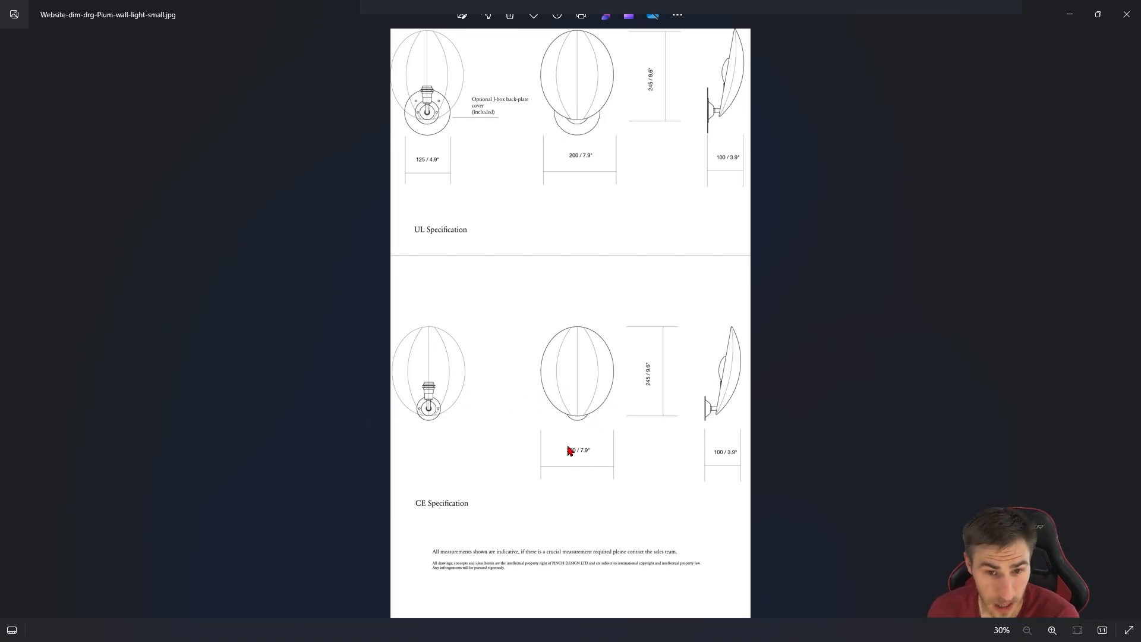
scroll(565, 376, up, 3)
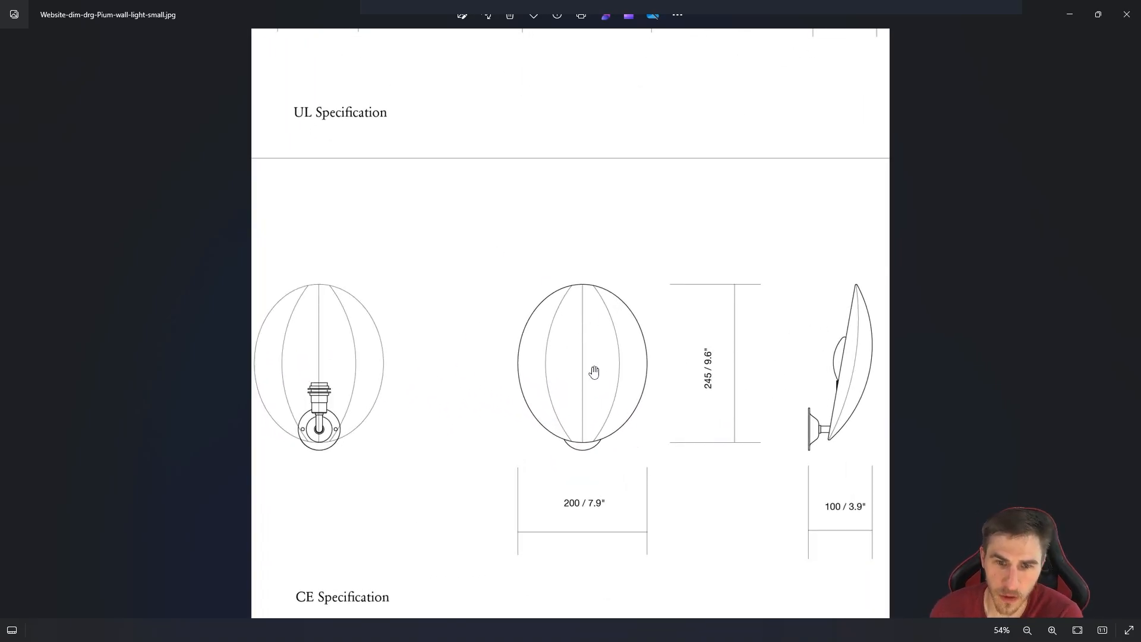
drag(960, 16, 0, 134)
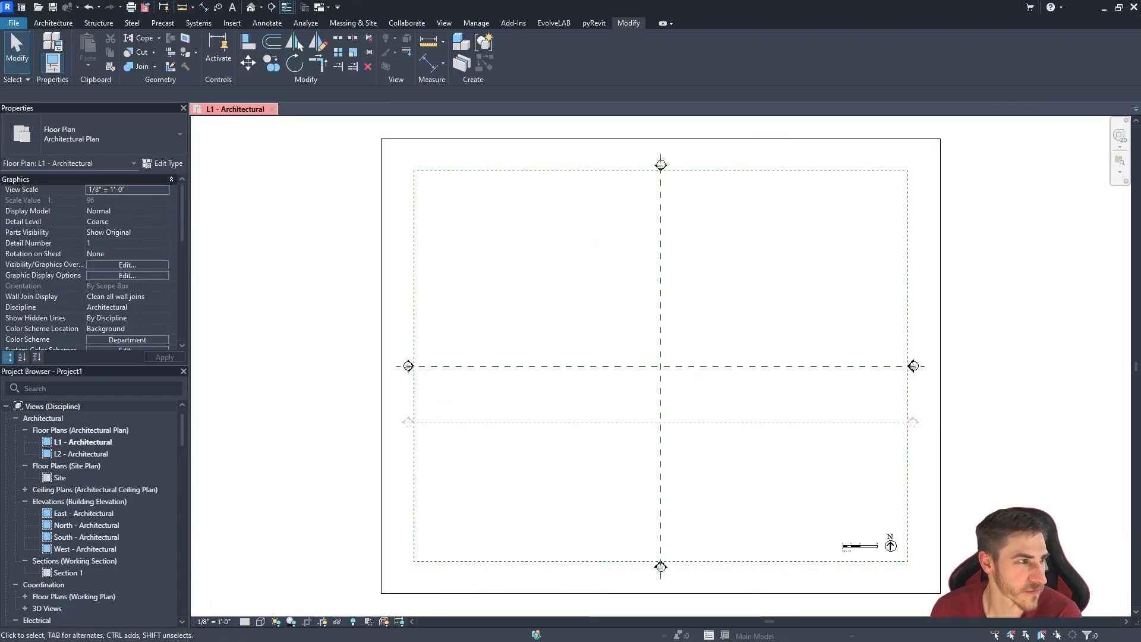
drag(0, 178, 392, 183)
double_click(392, 183)
key(Left)
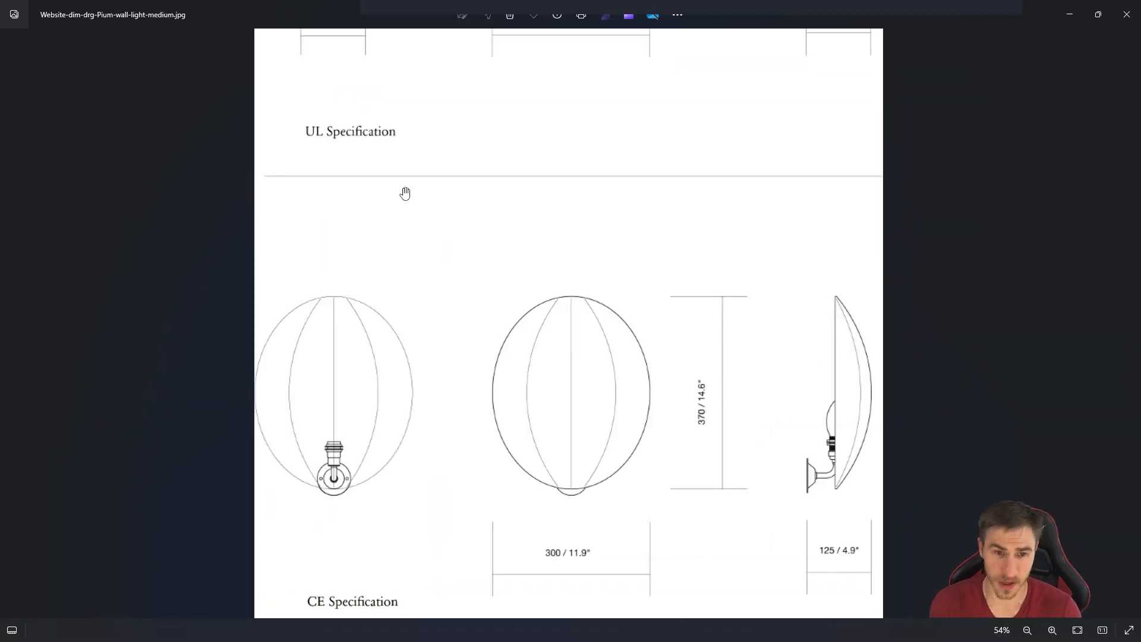
scroll(608, 451, down, 3)
key(Right)
key(Left)
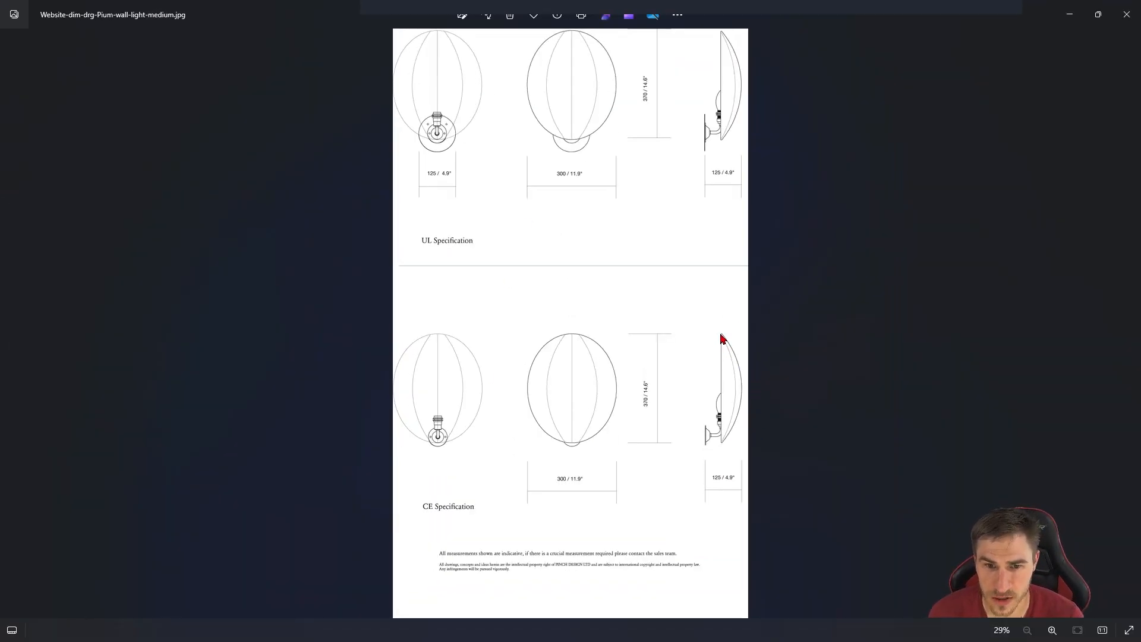
key(Right)
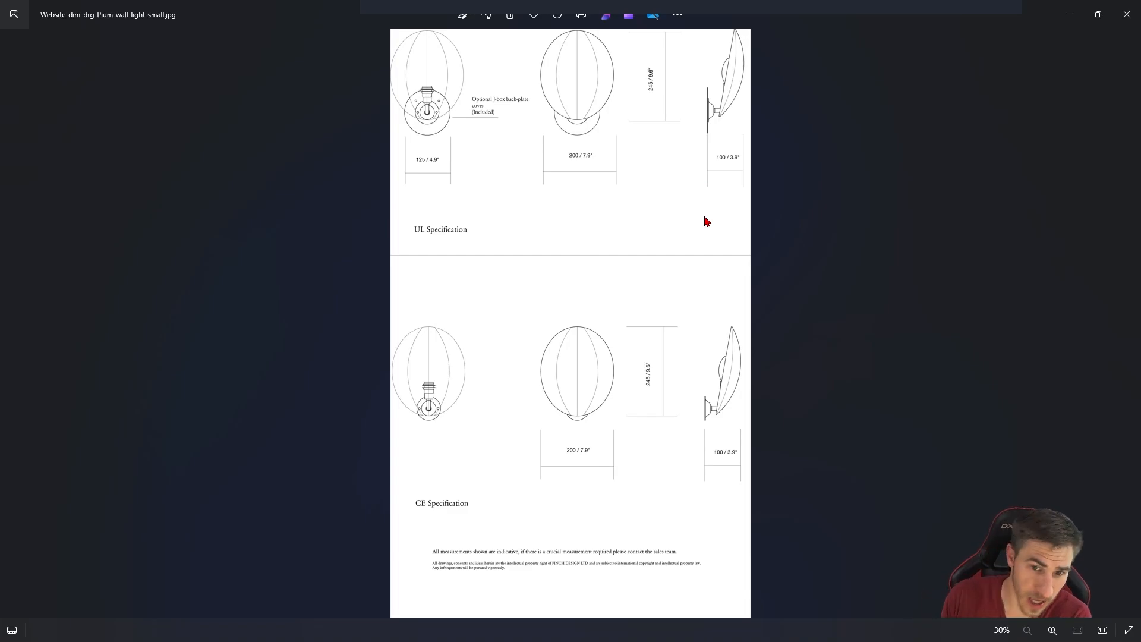
drag(850, 15, 0, 238)
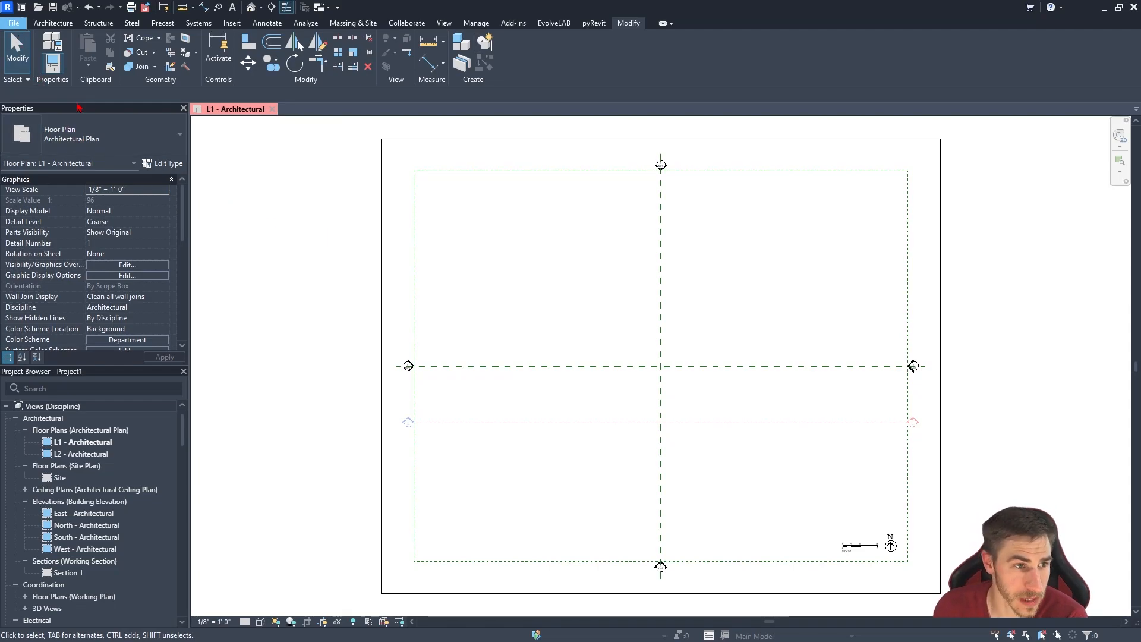
Create a new conceptual mass family from the Mass.rft template.
click(13, 23)
mouse_move(45, 69)
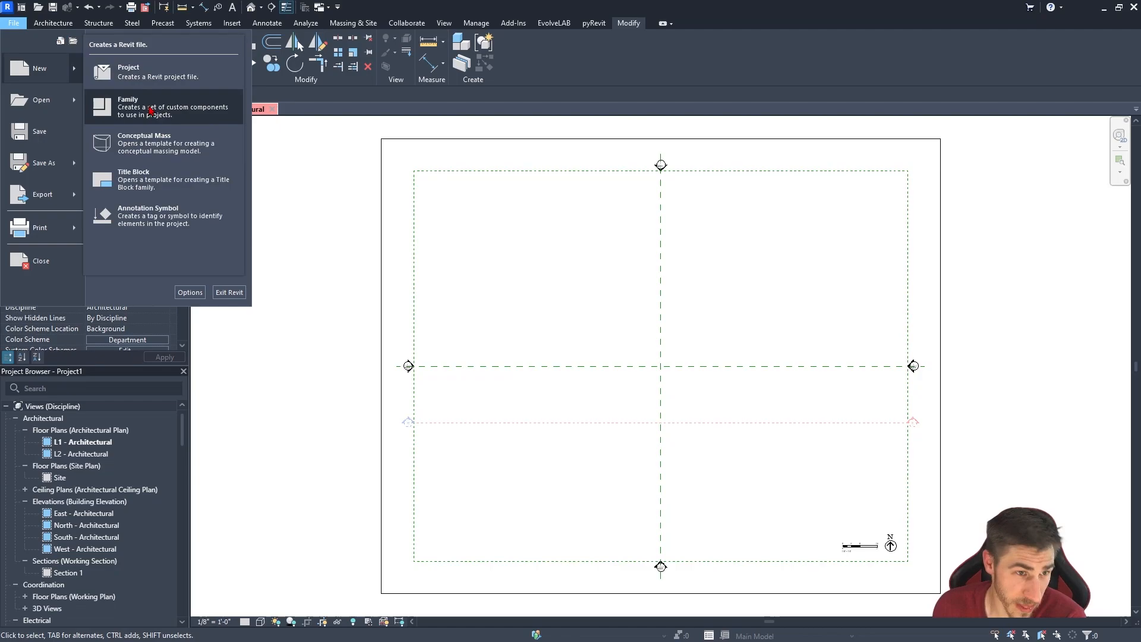
click(178, 144)
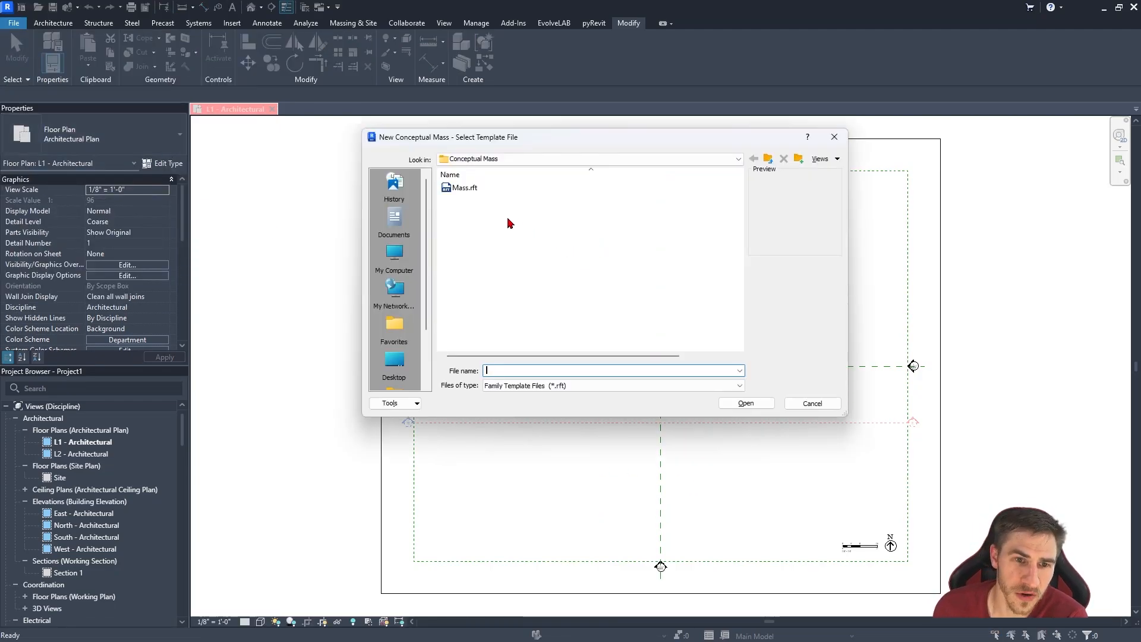
click(464, 188)
click(745, 403)
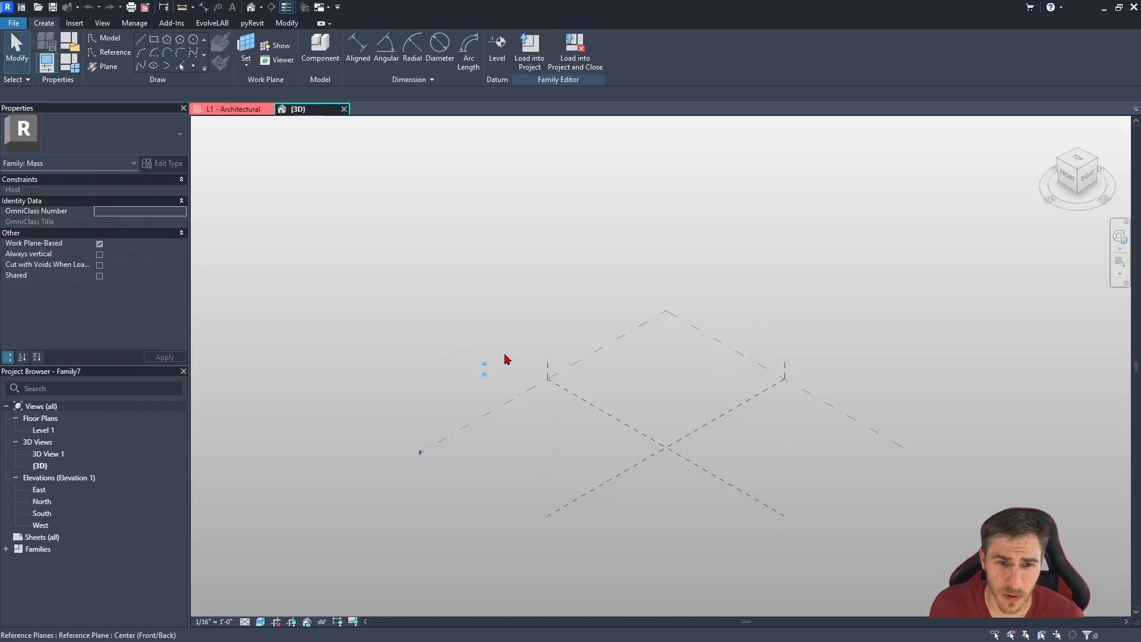
Open the North elevation view of the new mass family.
shift+middle_drag(636, 433, 611, 379)
scroll(404, 448, up, 1)
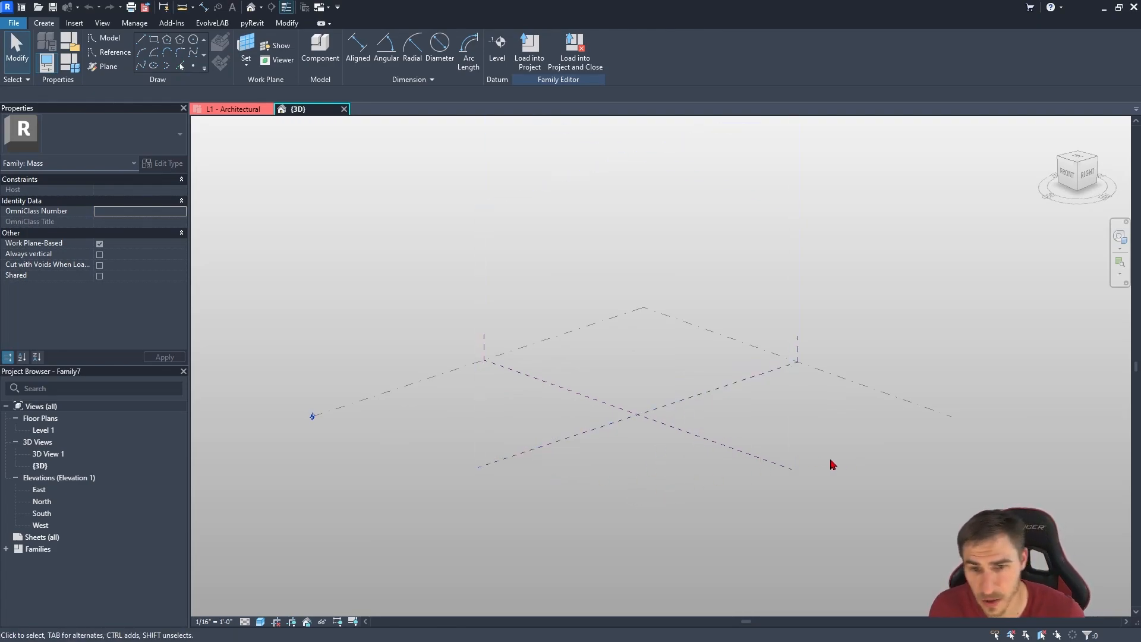
scroll(634, 434, up, 4)
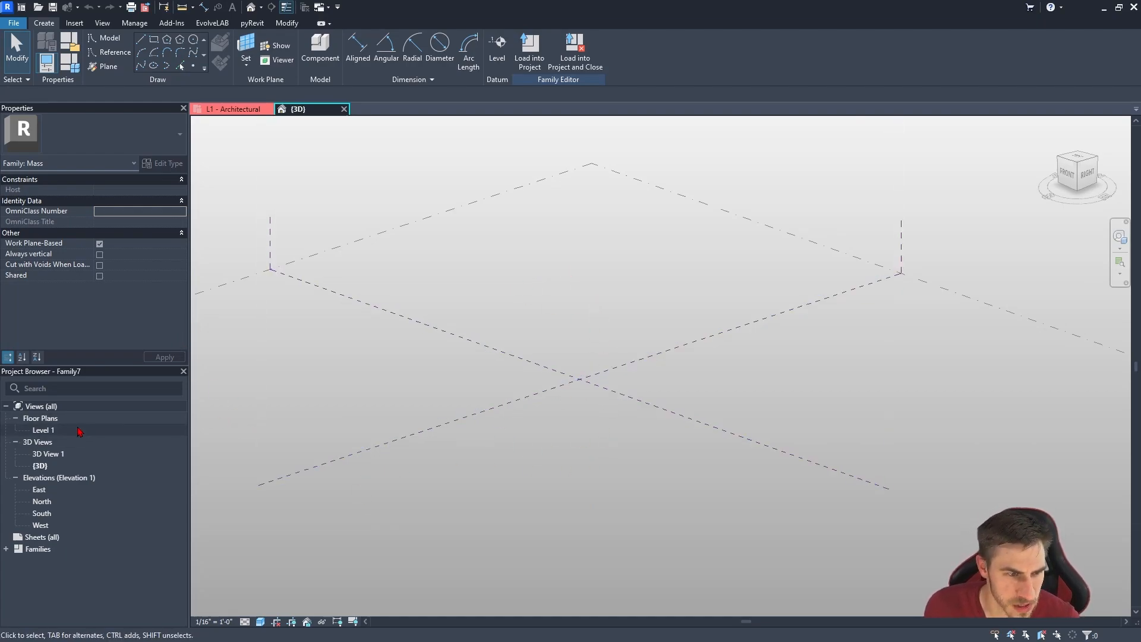
double_click(45, 501)
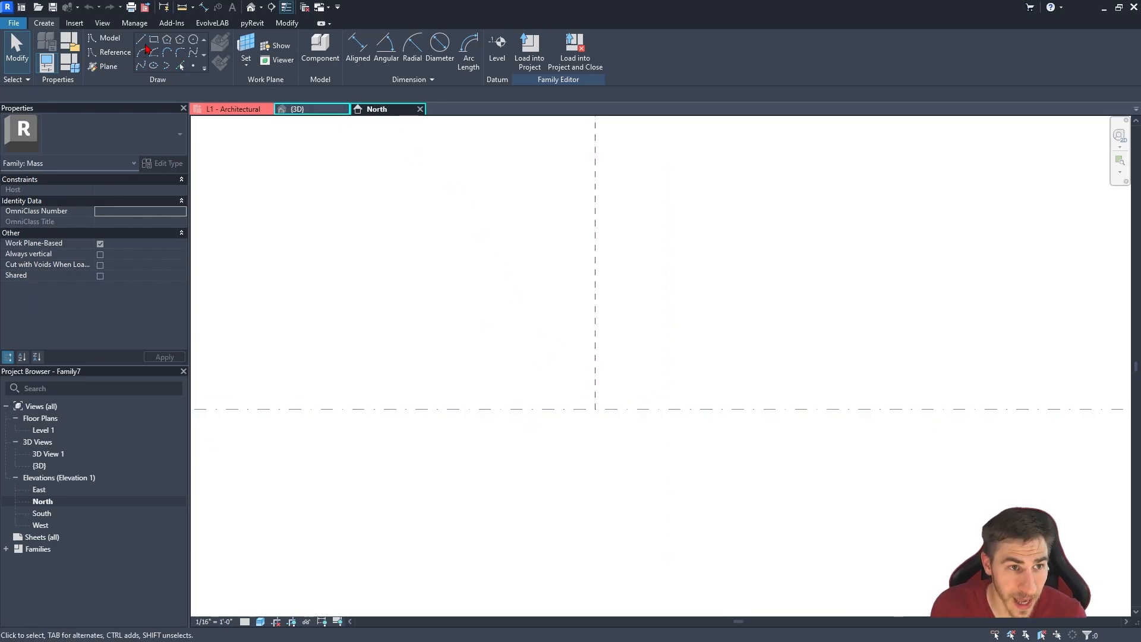
Import Website-dim-drg-Pium-wall-light-medium.jpg into the North elevation and move it so it lies entirely left of the vertical centre reference plane.
click(74, 23)
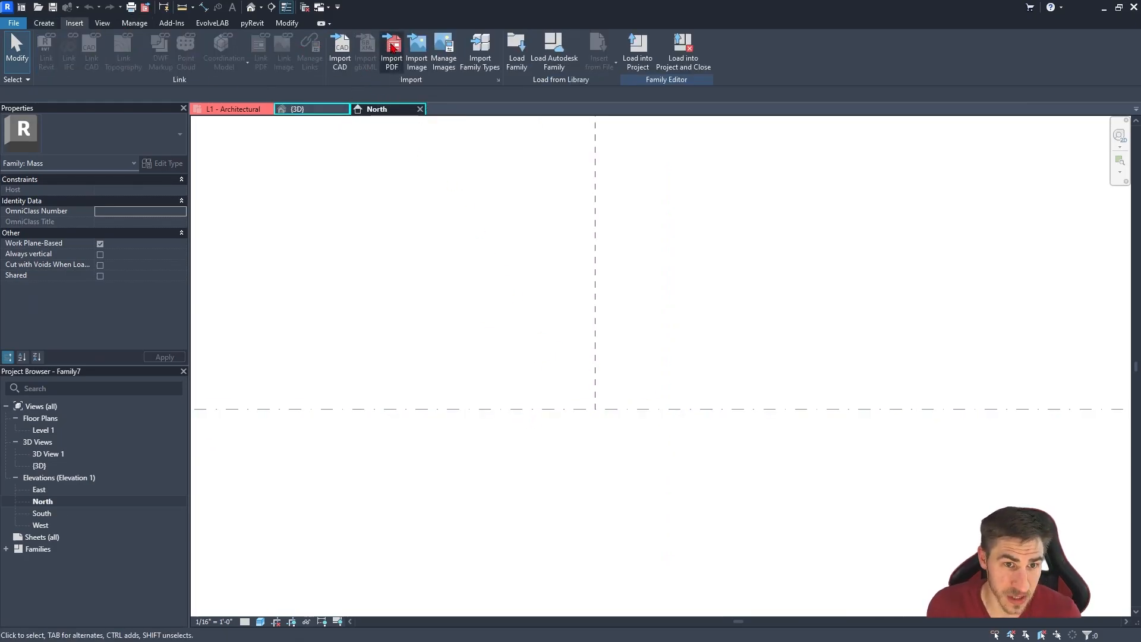
click(417, 50)
key(Return)
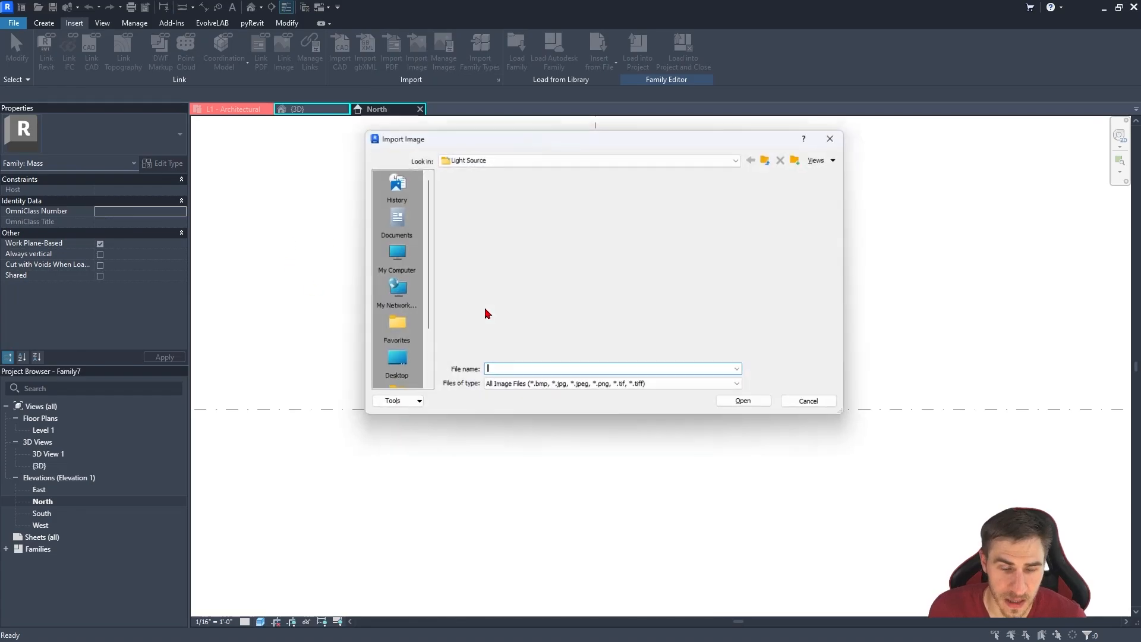
click(526, 188)
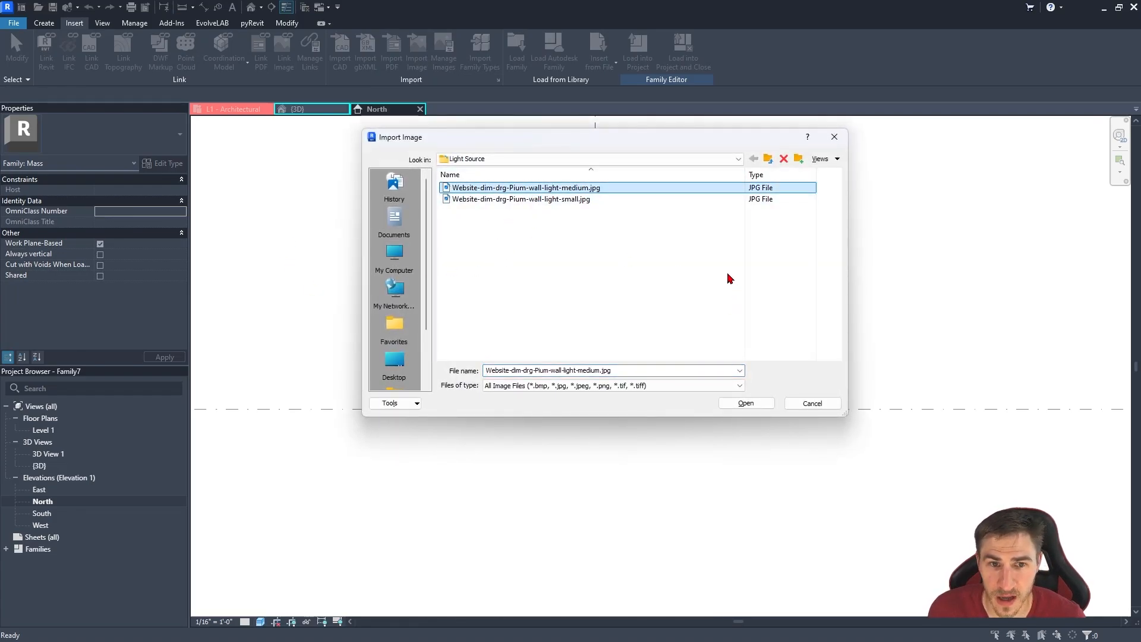
click(746, 403)
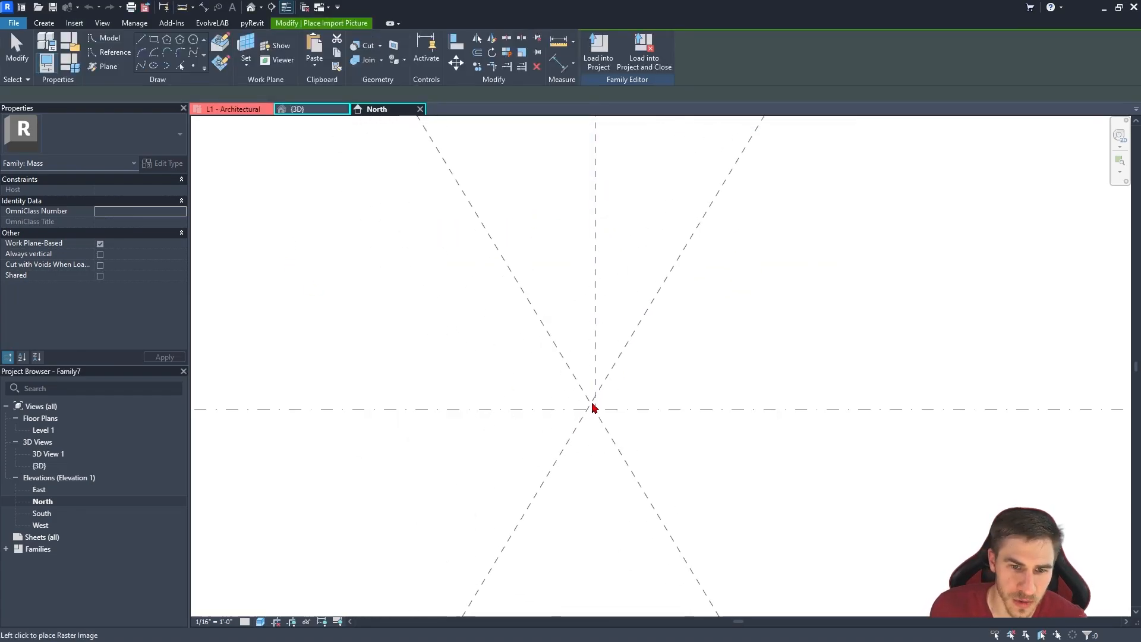
scroll(665, 361, down, 4)
click(479, 355)
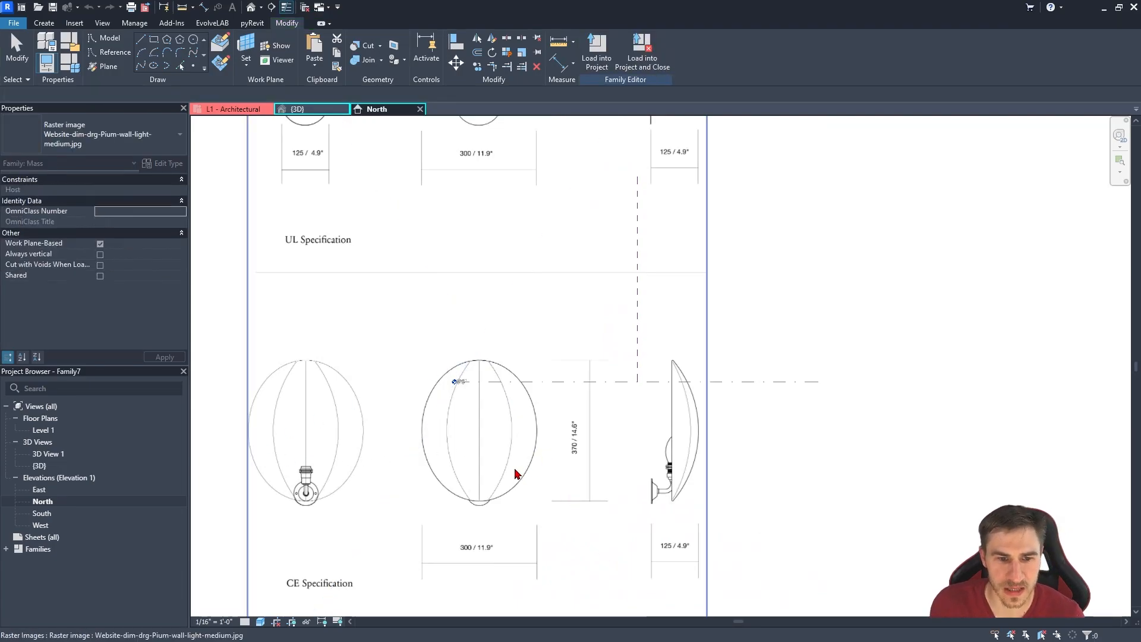
drag(516, 474, 356, 439)
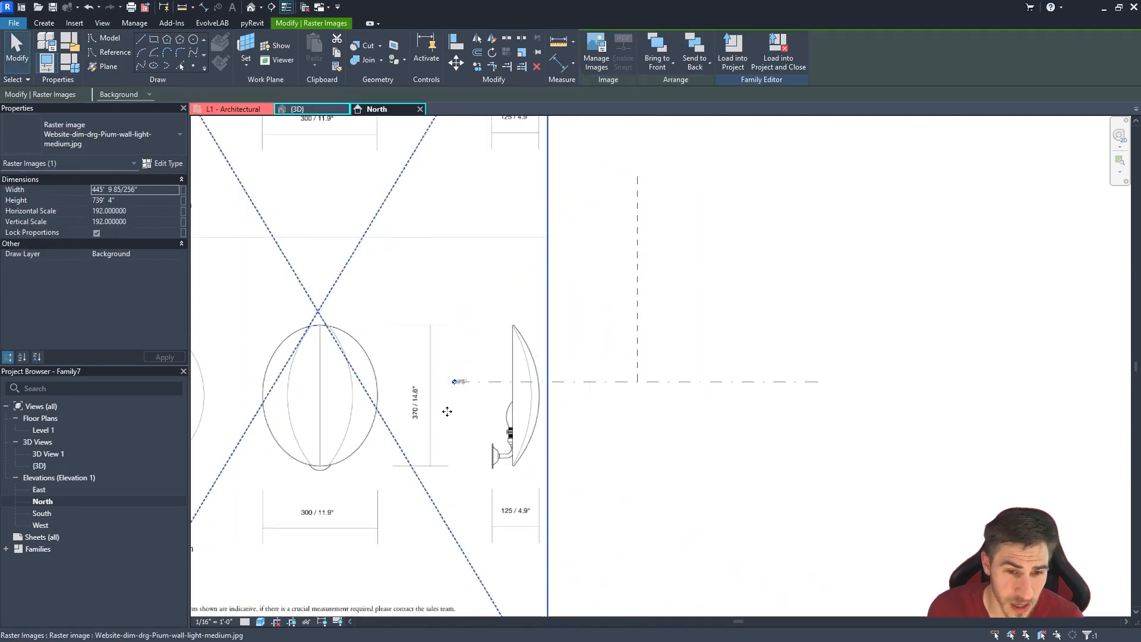
scroll(723, 387, up, 3)
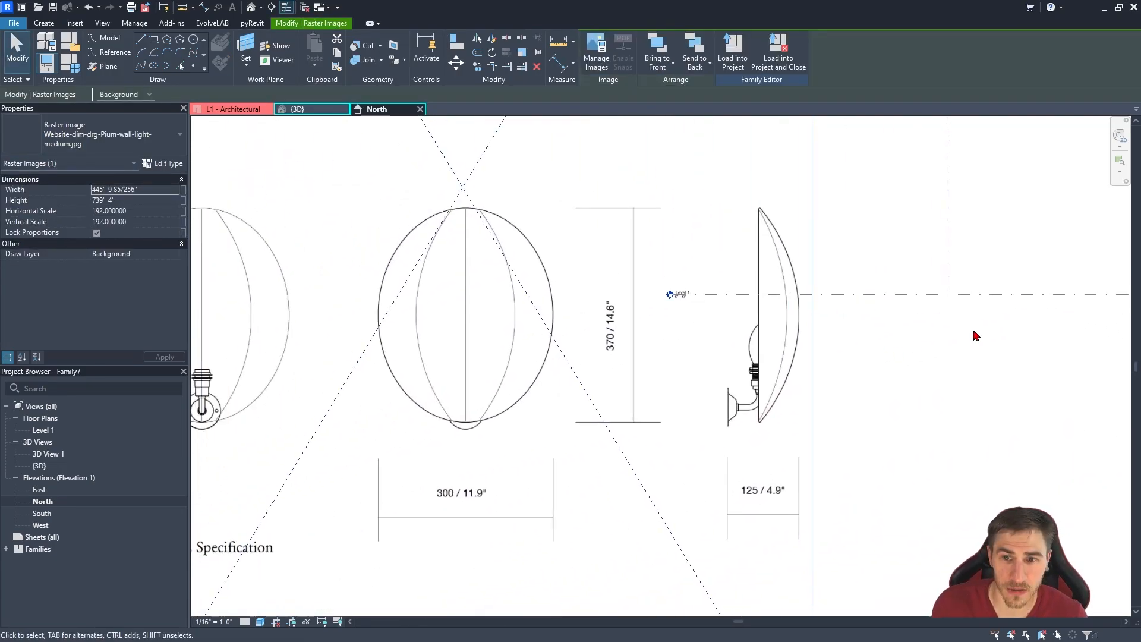
middle_drag(958, 367, 873, 371)
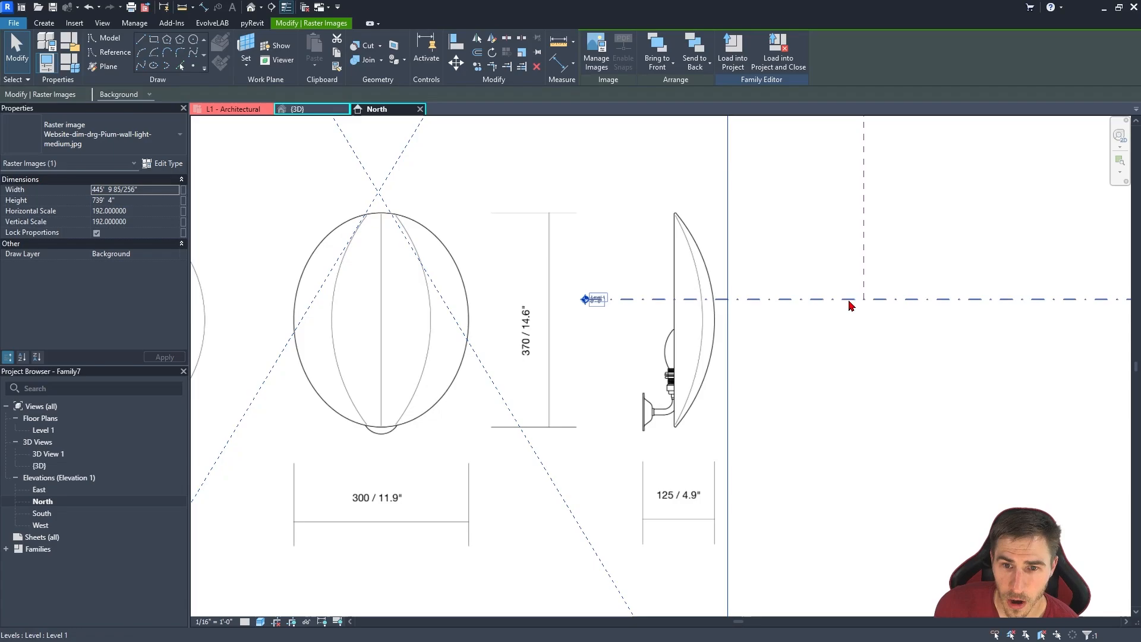
middle_drag(921, 285, 900, 303)
middle_drag(513, 417, 553, 396)
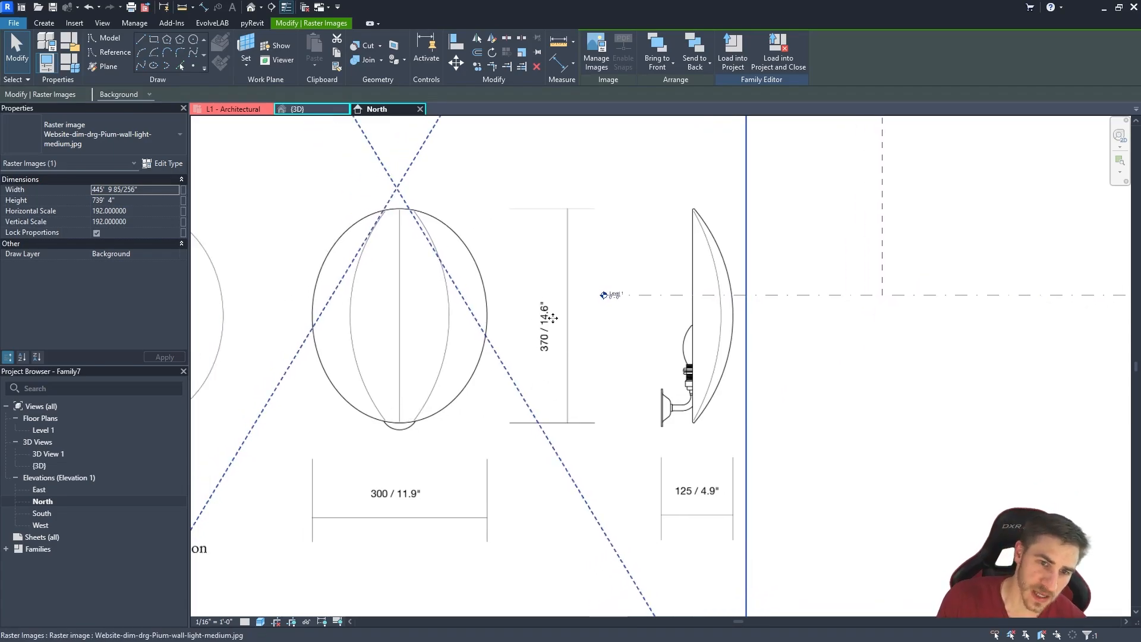
middle_drag(962, 248, 927, 270)
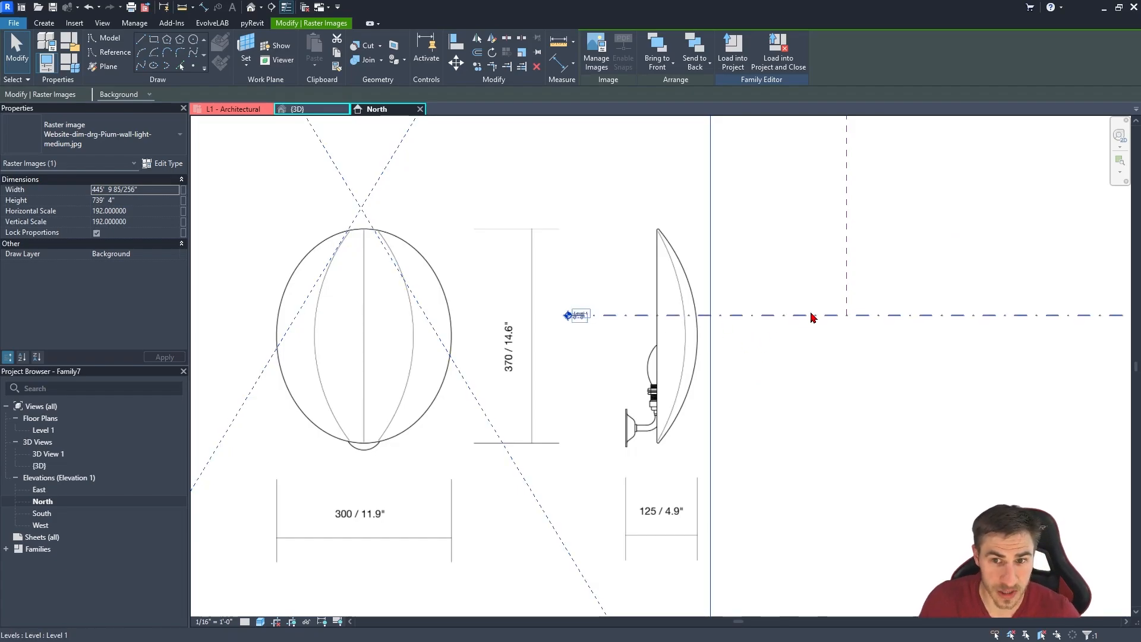
middle_drag(947, 278, 908, 313)
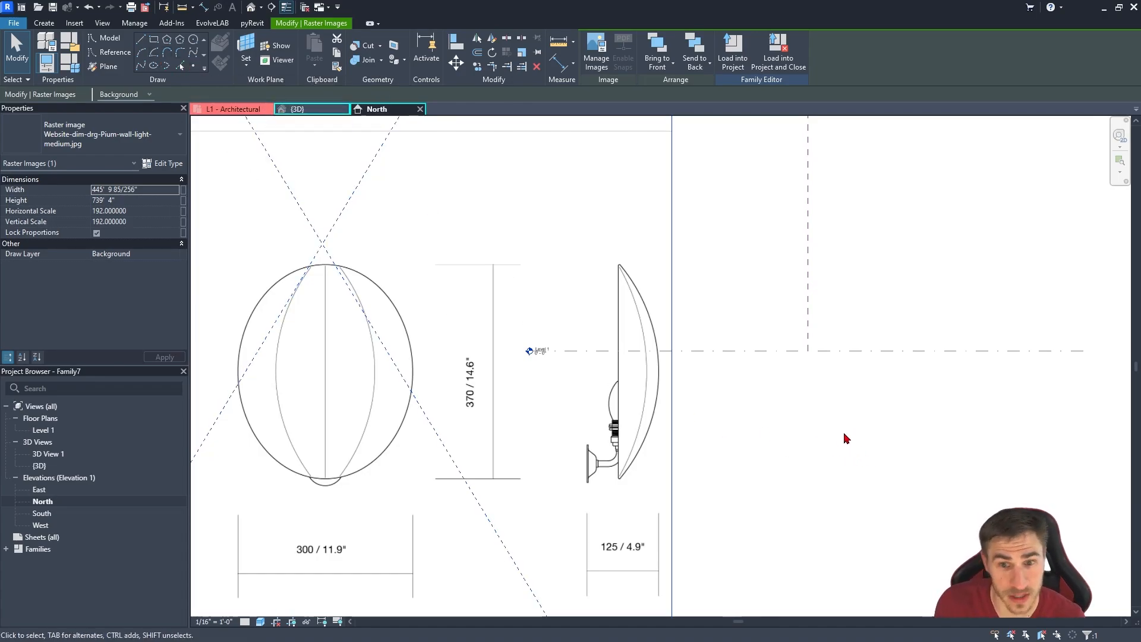
middle_drag(807, 428, 797, 434)
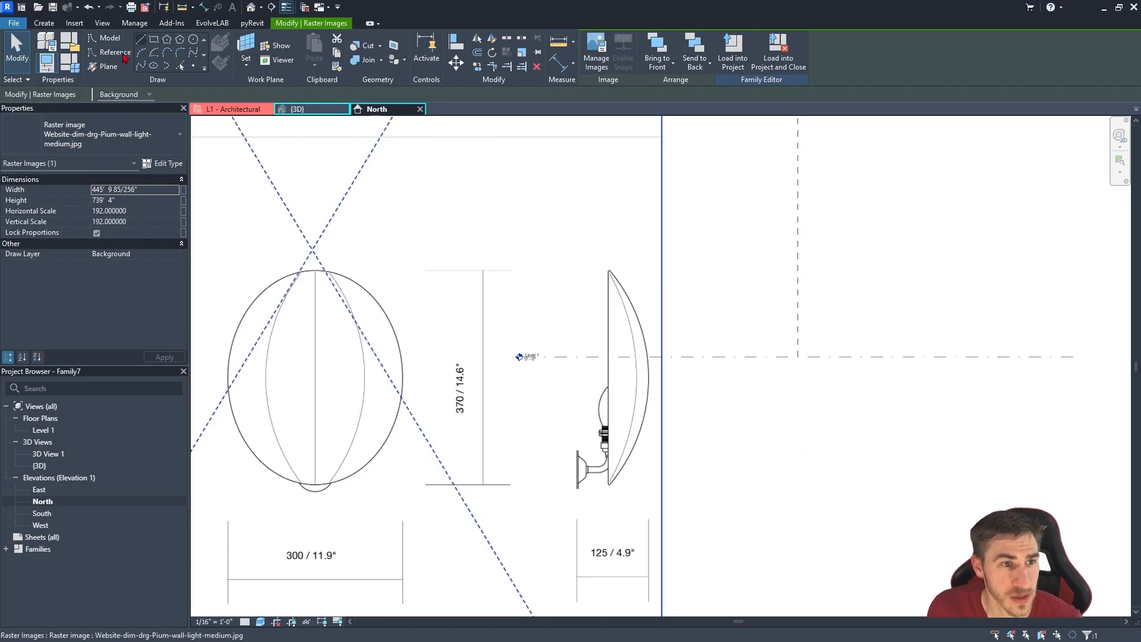
Place three reference points along the vertical centre plane: one at its intersection with Level 1, one above and one below.
click(193, 66)
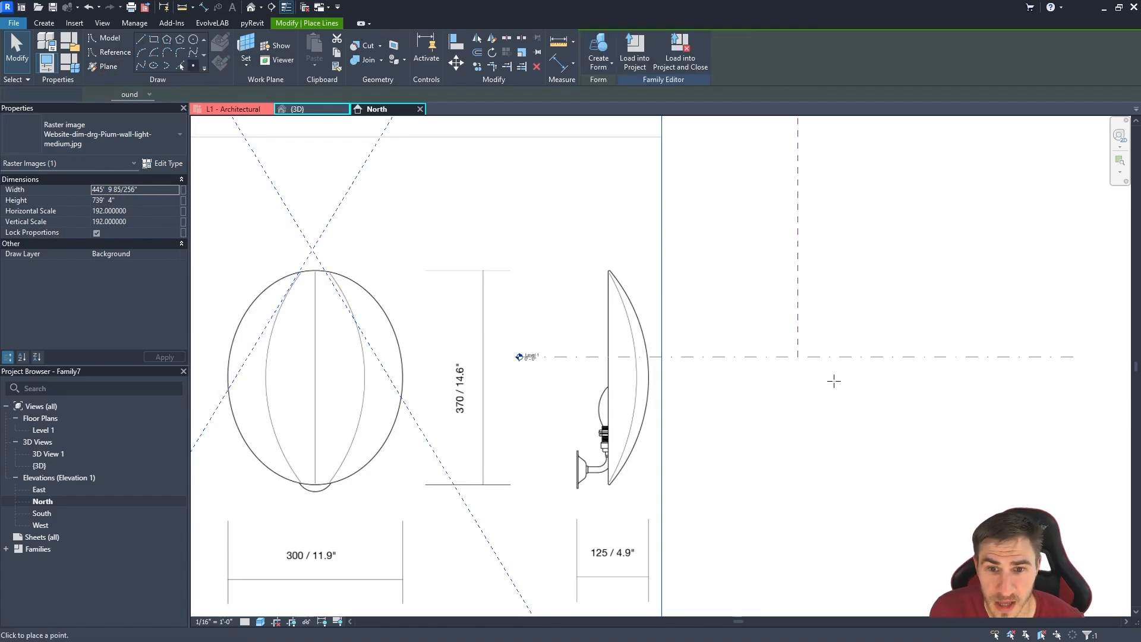
click(798, 356)
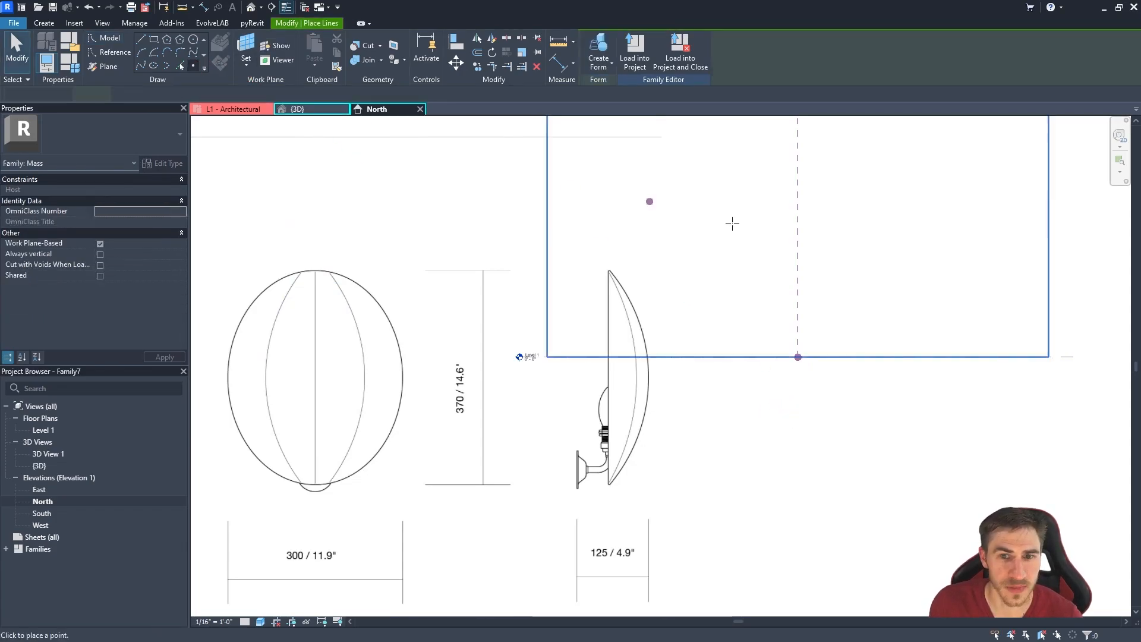
click(798, 212)
click(797, 452)
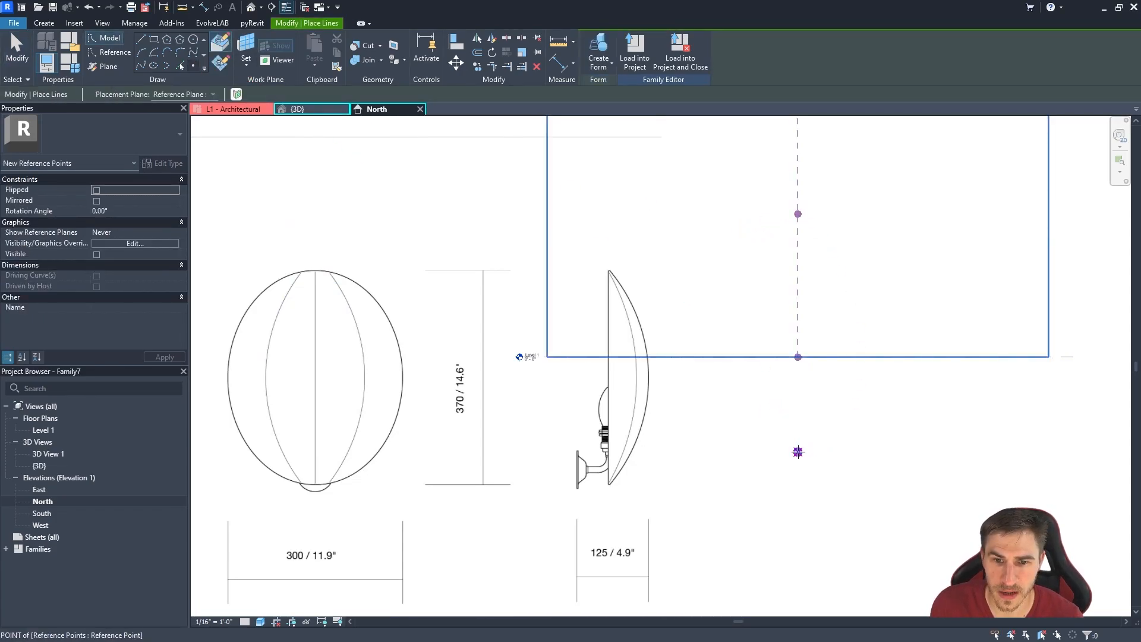
key(Escape)
key(Escape)
key(Escape)
Set the upper reference point's distance above Level 1 with the formula =14.6"/2.
scroll(457, 386, up, 2)
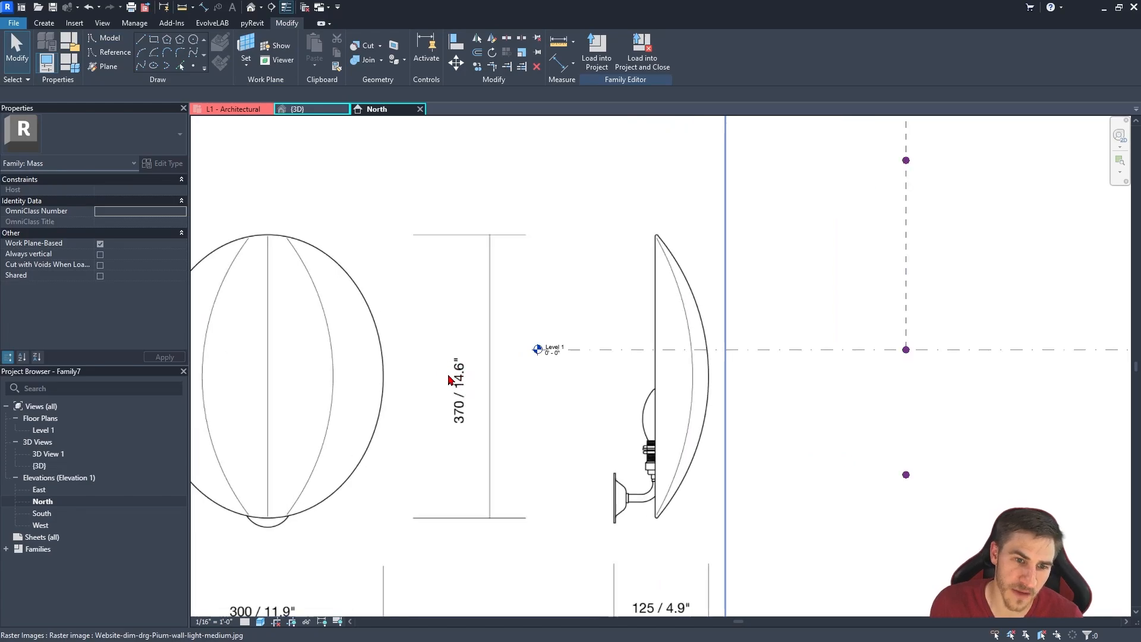
middle_drag(858, 359, 752, 394)
scroll(752, 394, down, 1)
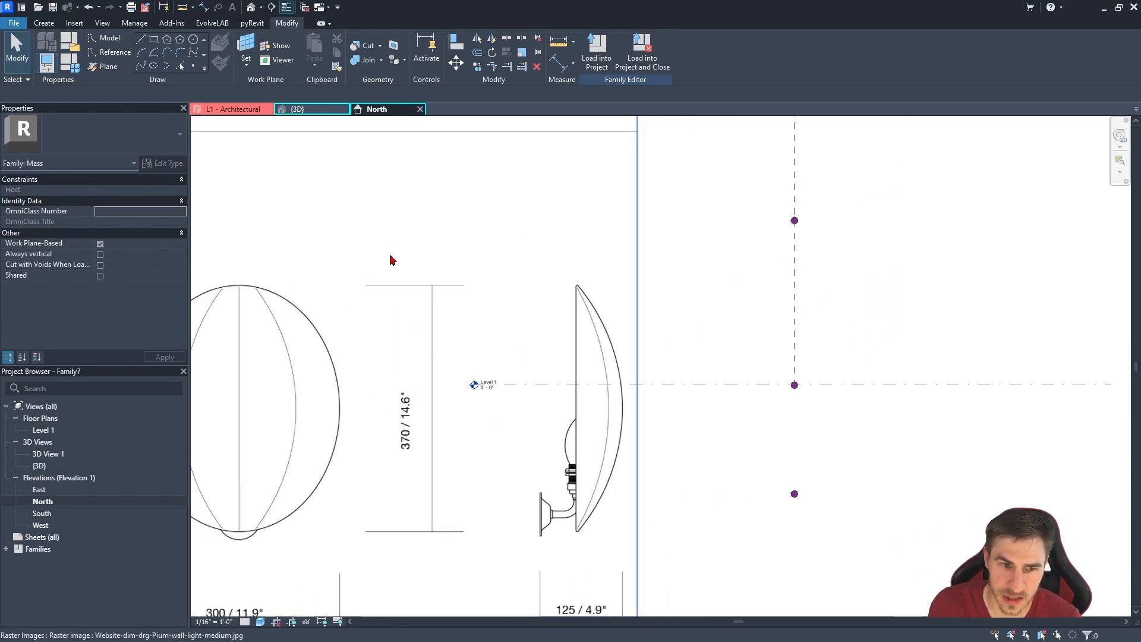
click(794, 220)
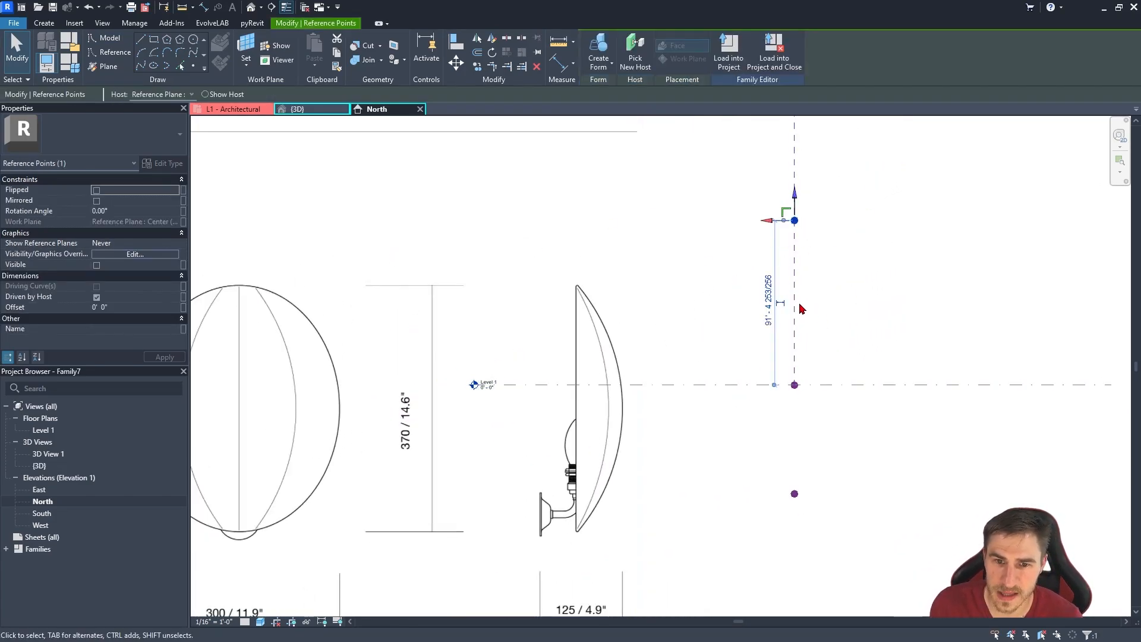
click(774, 318)
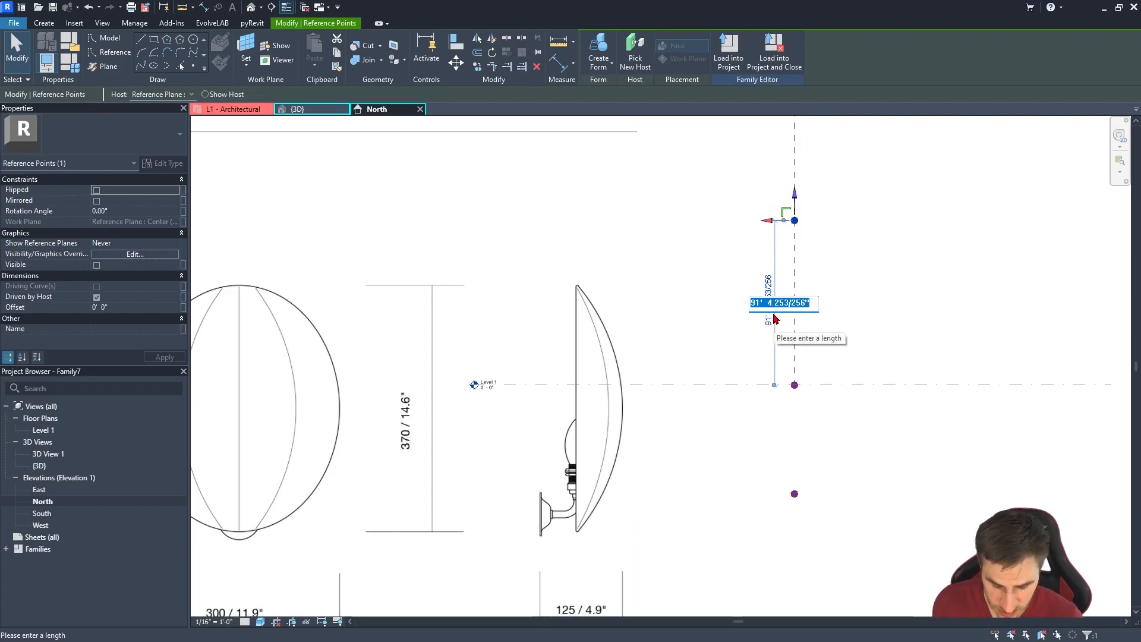
text(=14.)
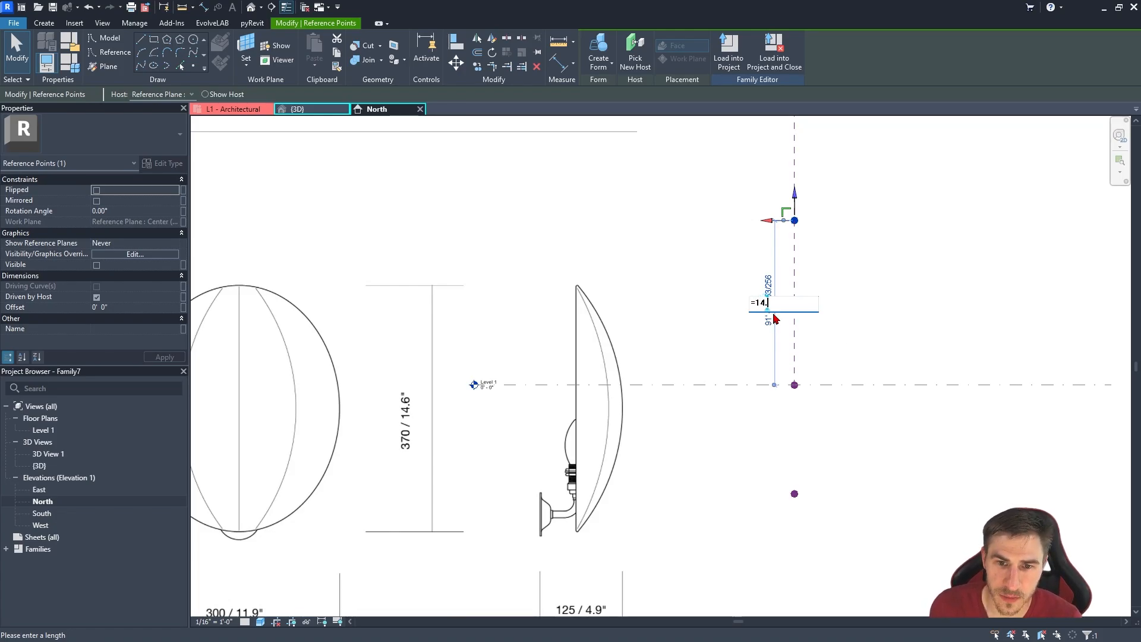
text(6"/2)
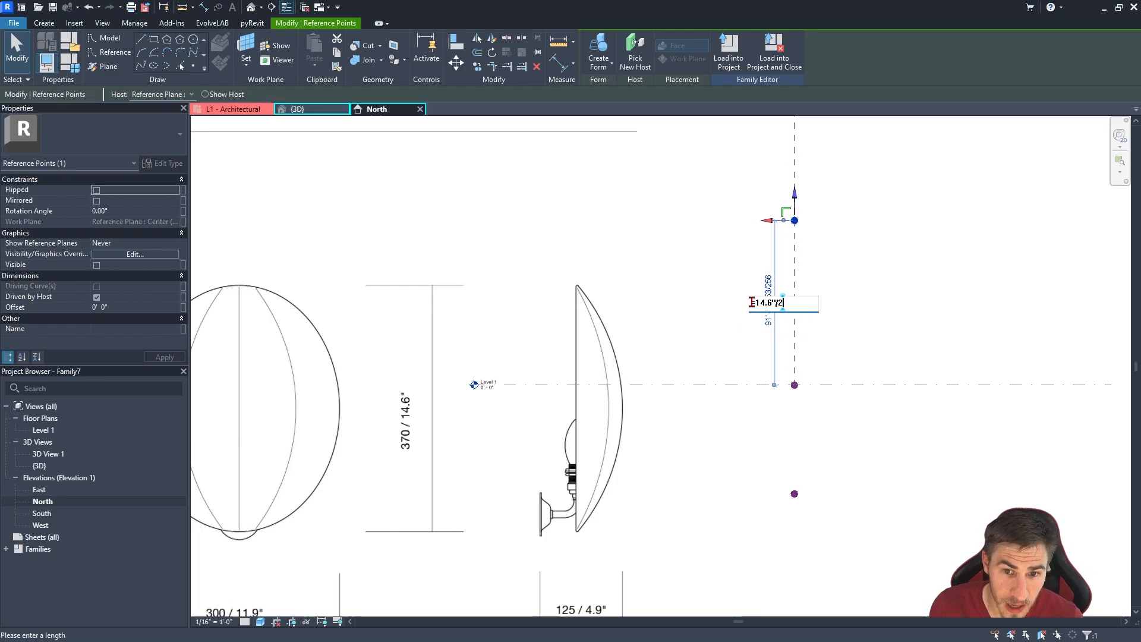
drag(751, 303, 756, 303)
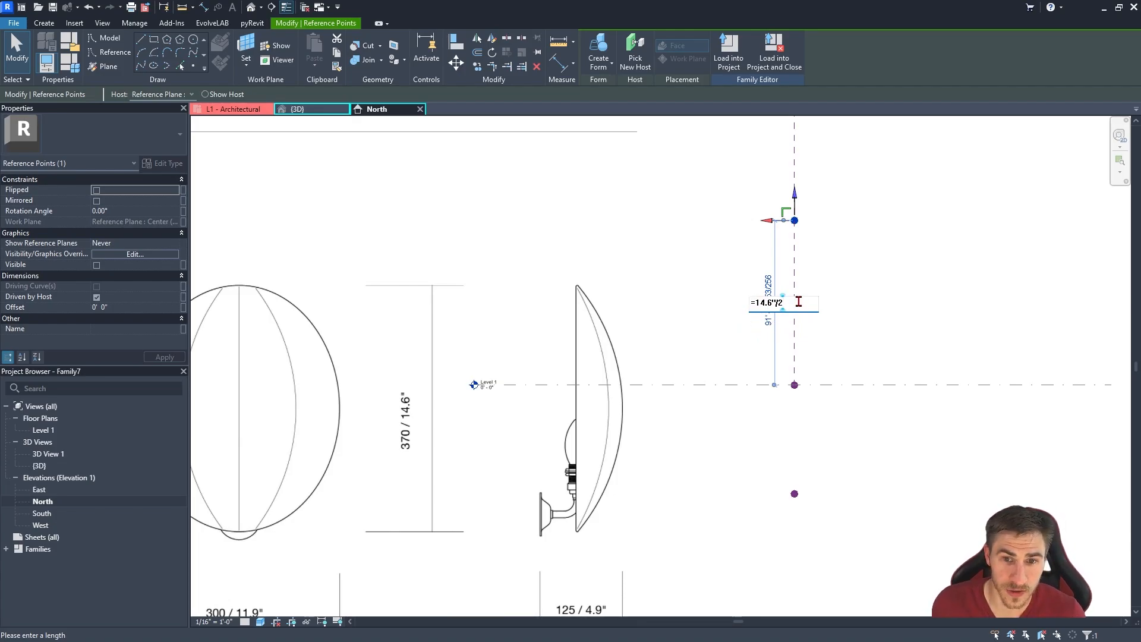
key(Return)
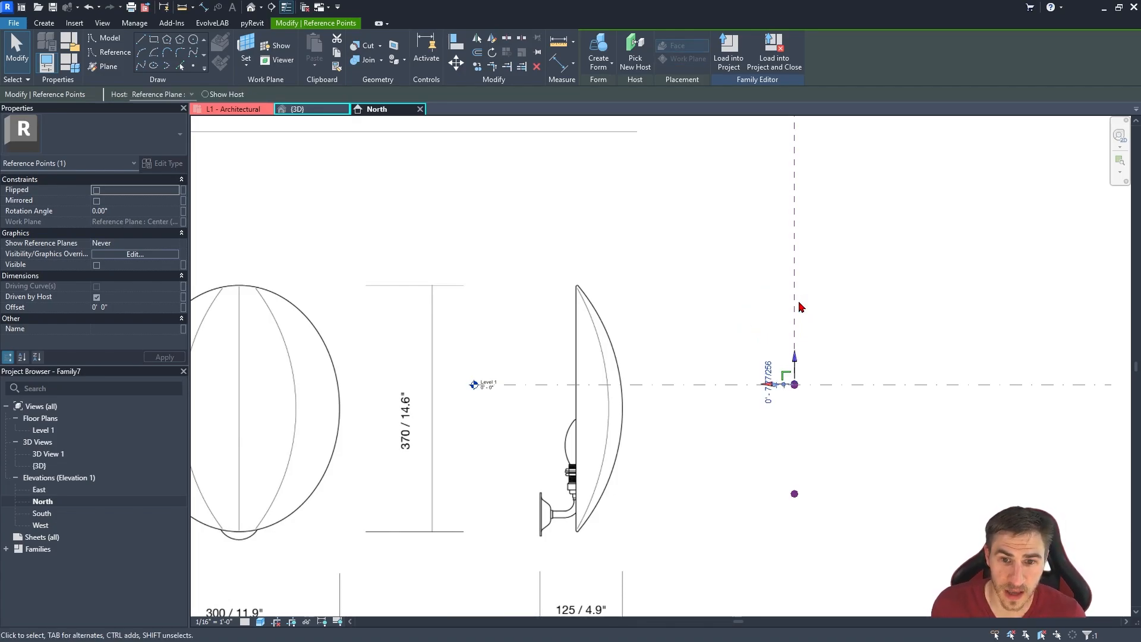
Copy the upper point's offset value and set the lower reference point's distance below Level 1 to 0' 7 77/256".
click(778, 378)
key(ctrl+c)
click(817, 484)
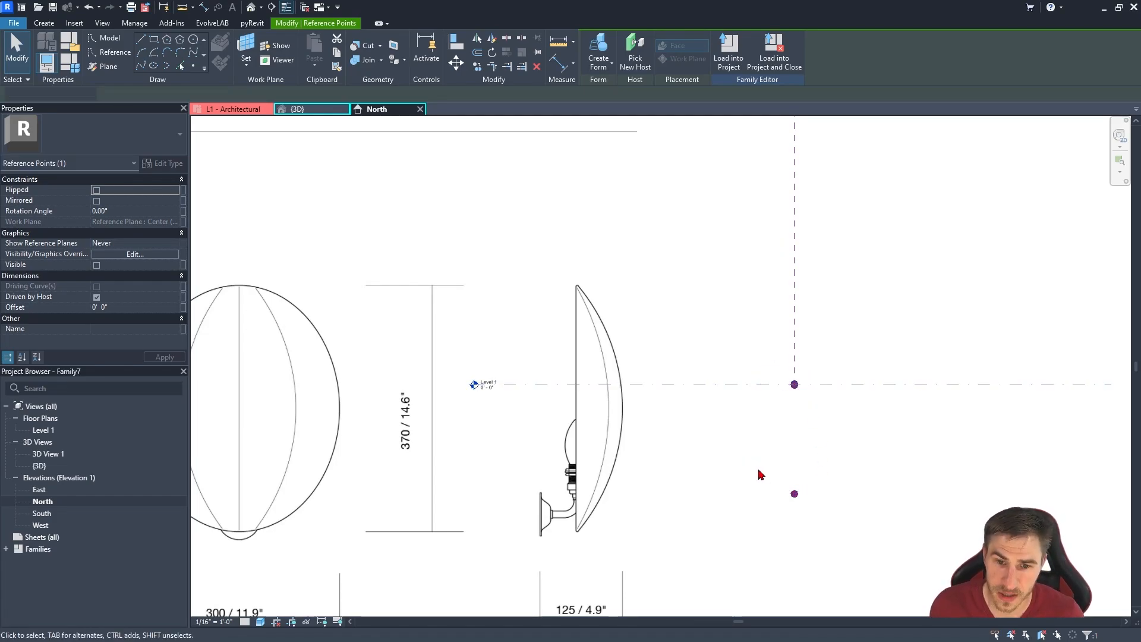
click(794, 493)
click(768, 438)
key(ctrl+v)
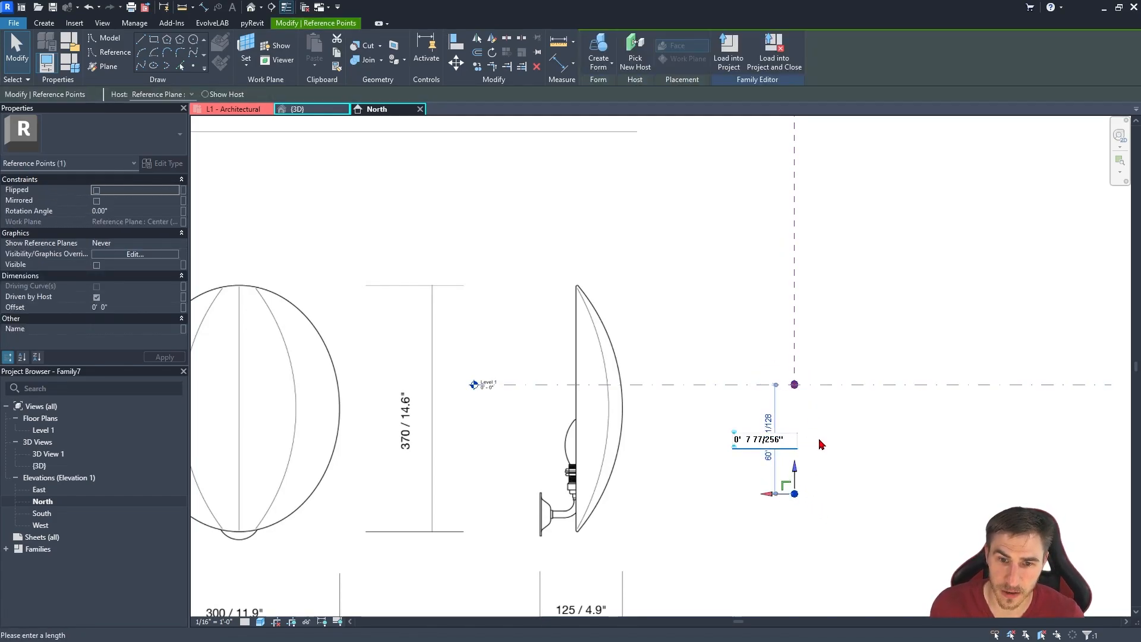
click(819, 440)
Change the North view scale to 1 1/2" = 1'-0".
scroll(793, 386, up, 13)
scroll(803, 366, down, 3)
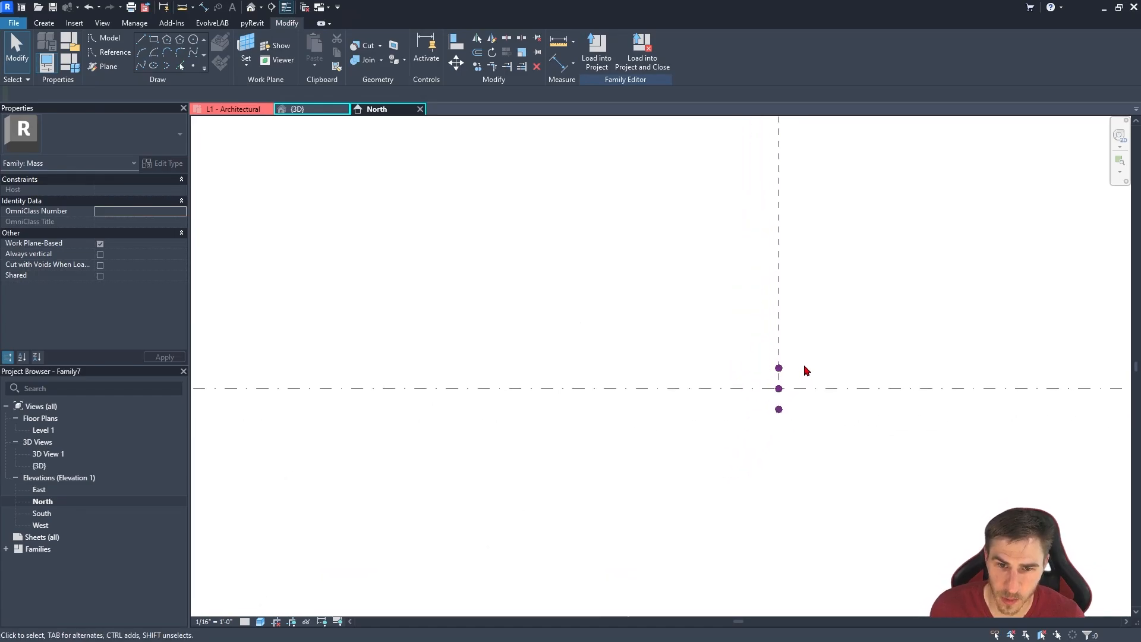
scroll(806, 370, down, 4)
click(214, 621)
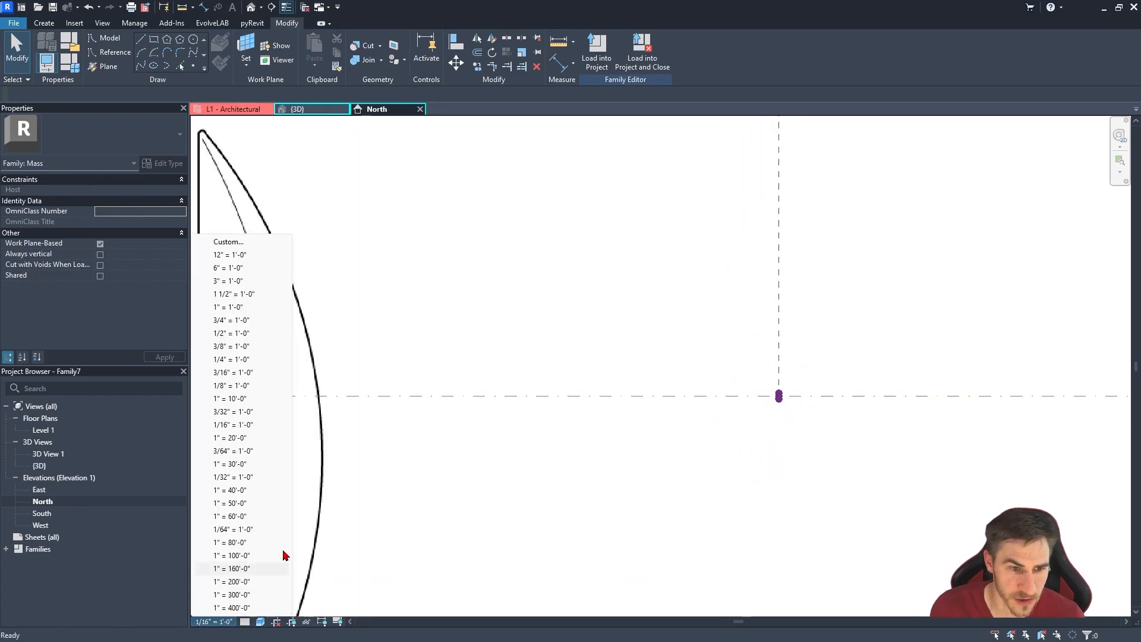
click(233, 293)
Move the drawing image so the bottom centre of the CE front-view oval lands on the lower reference point.
click(523, 460)
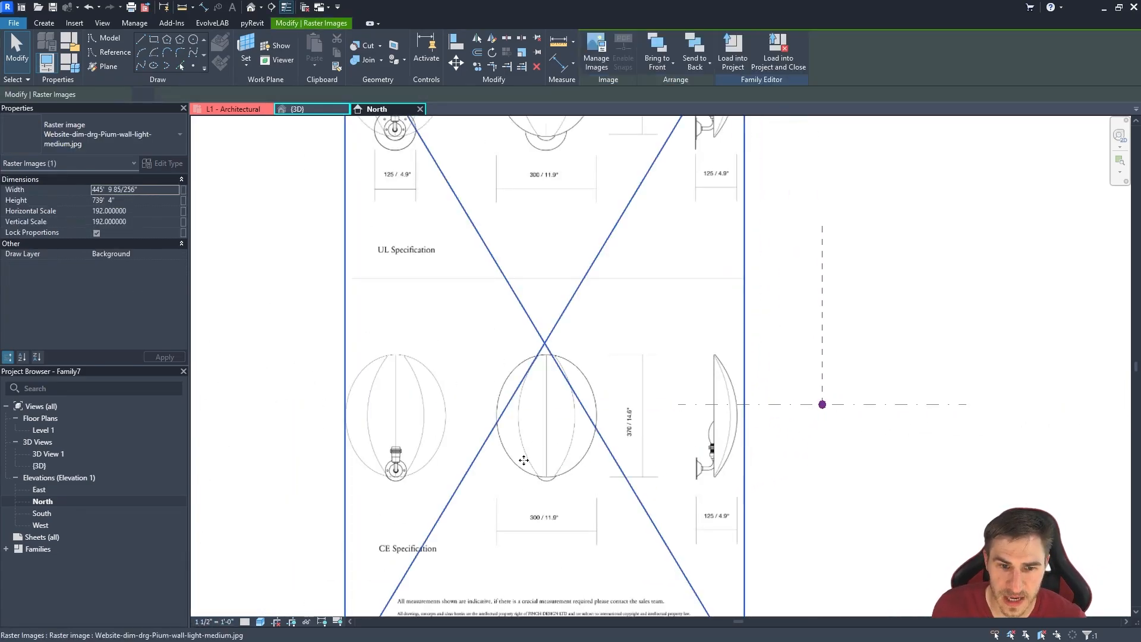
key(m)
key(v)
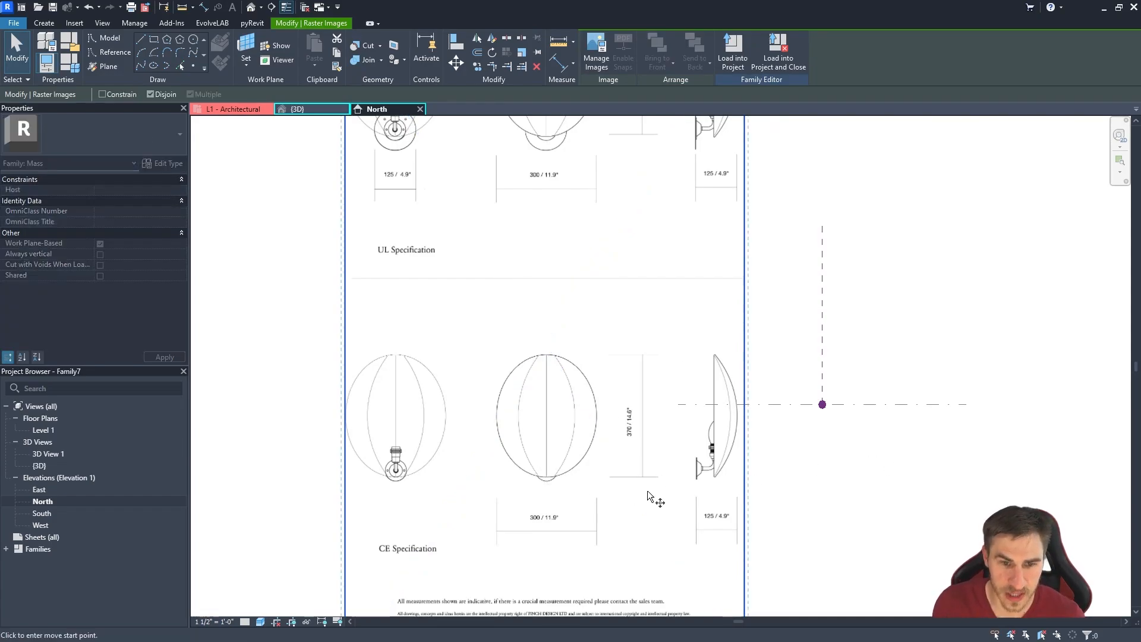
scroll(601, 475, up, 10)
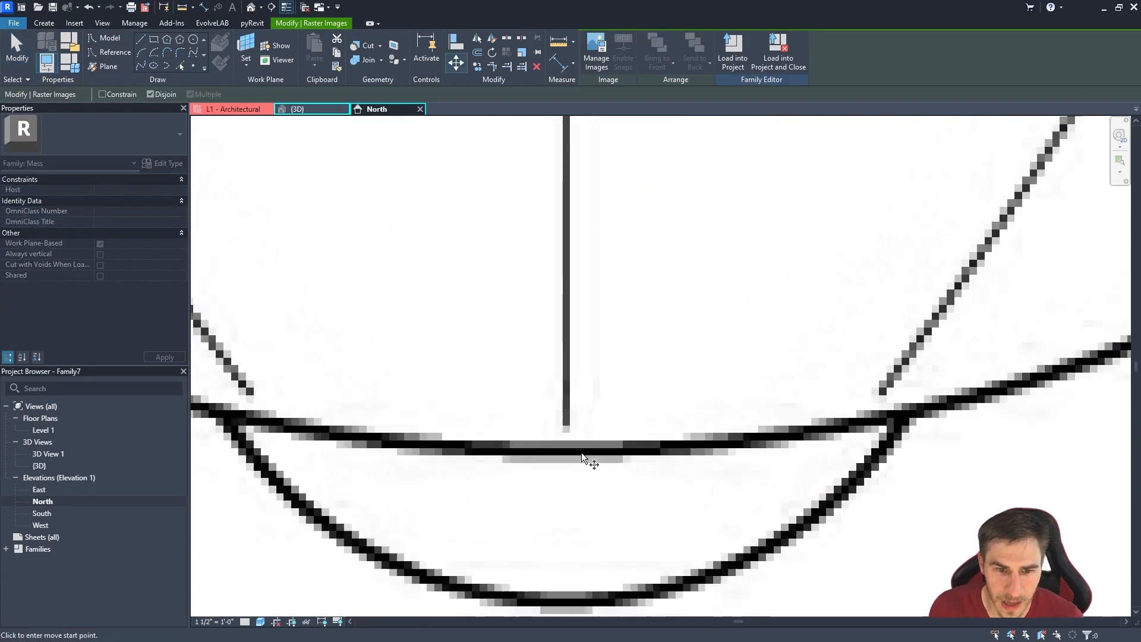
scroll(582, 456, up, 3)
click(553, 450)
scroll(555, 450, down, 10)
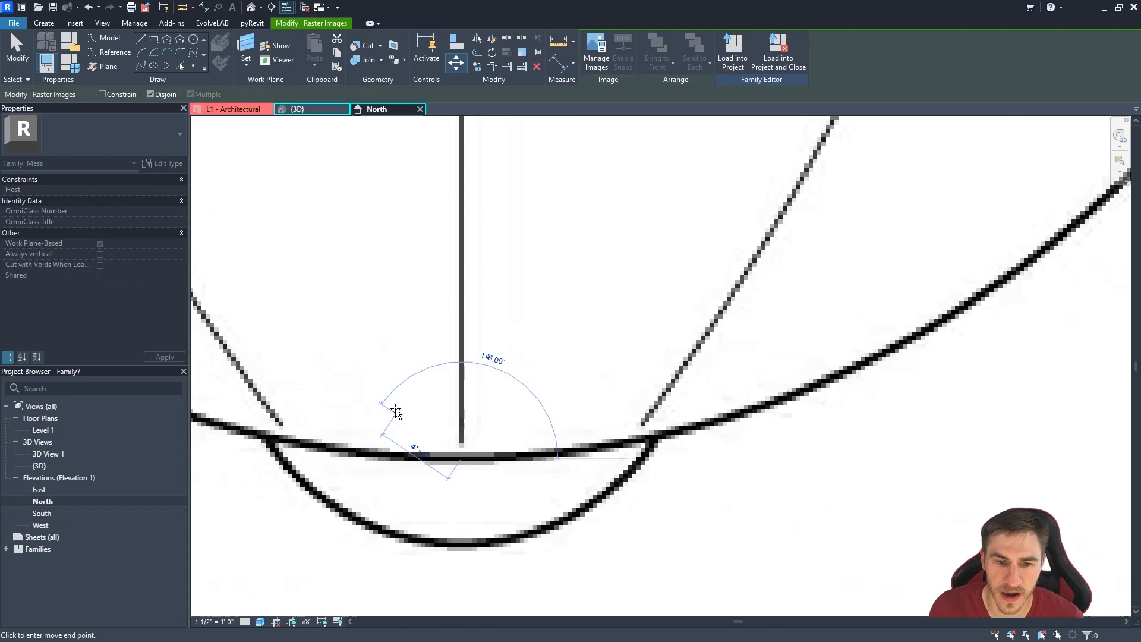
scroll(695, 279, up, 5)
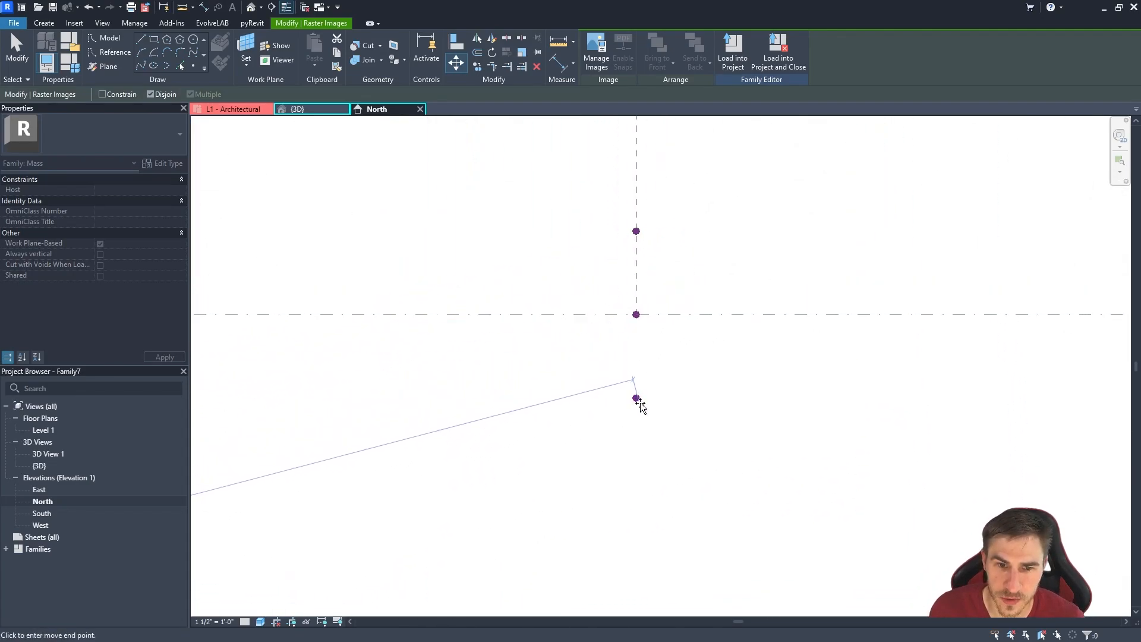
click(636, 400)
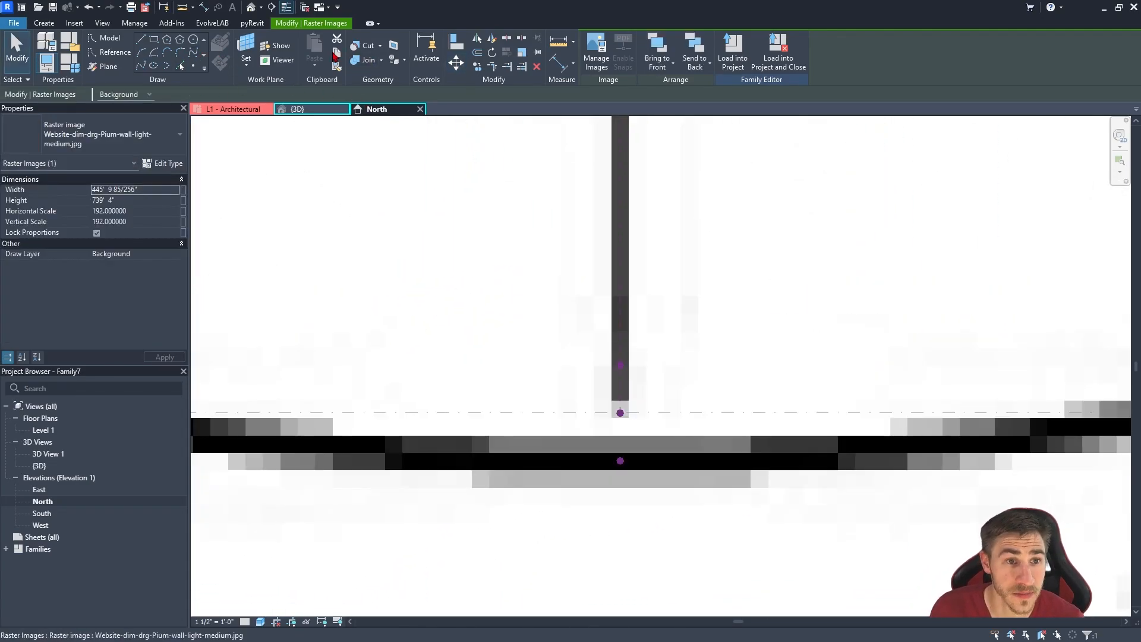
Scale the image graphically from the lower reference point, bringing the front-view oval's top centre down to the upper reference point.
click(521, 55)
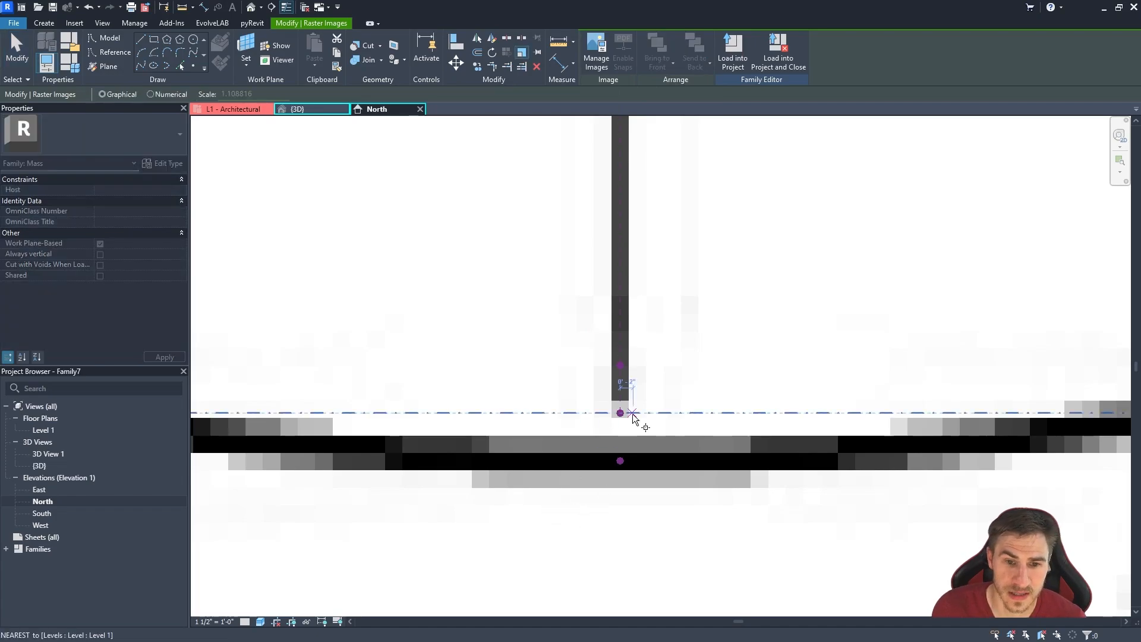
click(619, 461)
scroll(621, 461, down, 4)
scroll(622, 463, down, 6)
middle_drag(624, 262, 644, 551)
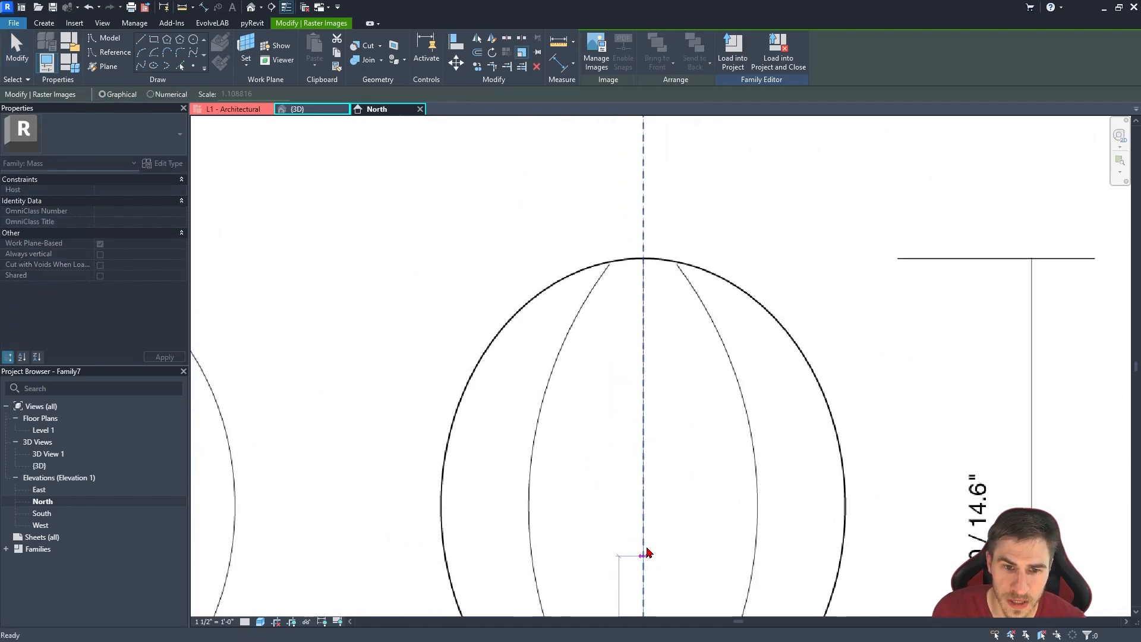
scroll(642, 263, up, 8)
scroll(628, 271, up, 2)
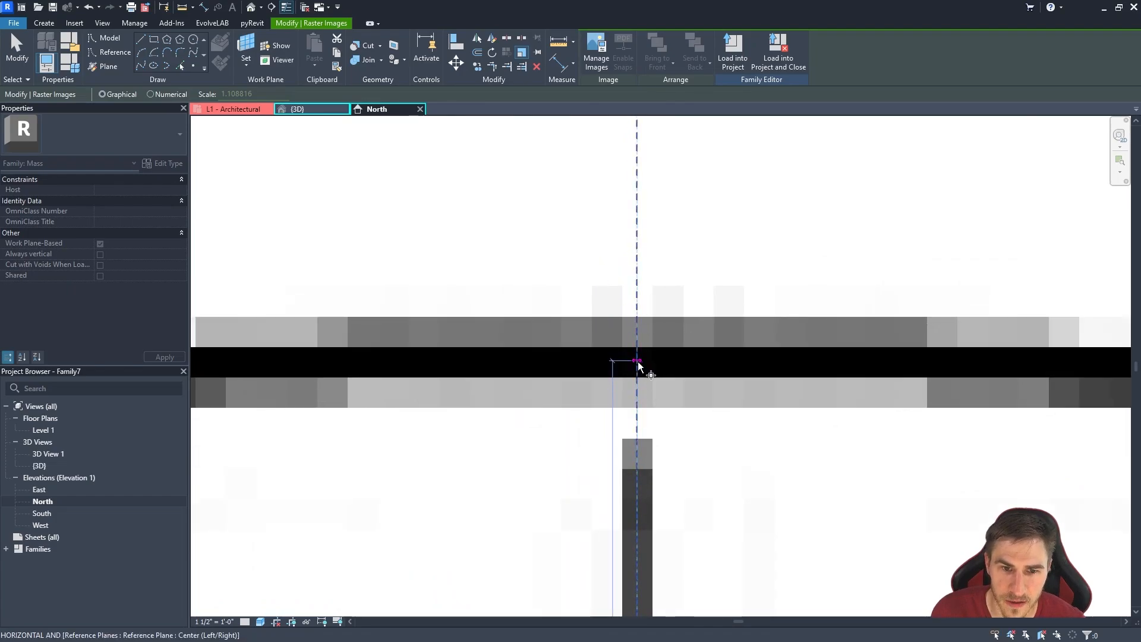
click(637, 362)
scroll(621, 231, down, 8)
scroll(625, 232, down, 5)
scroll(627, 418, up, 10)
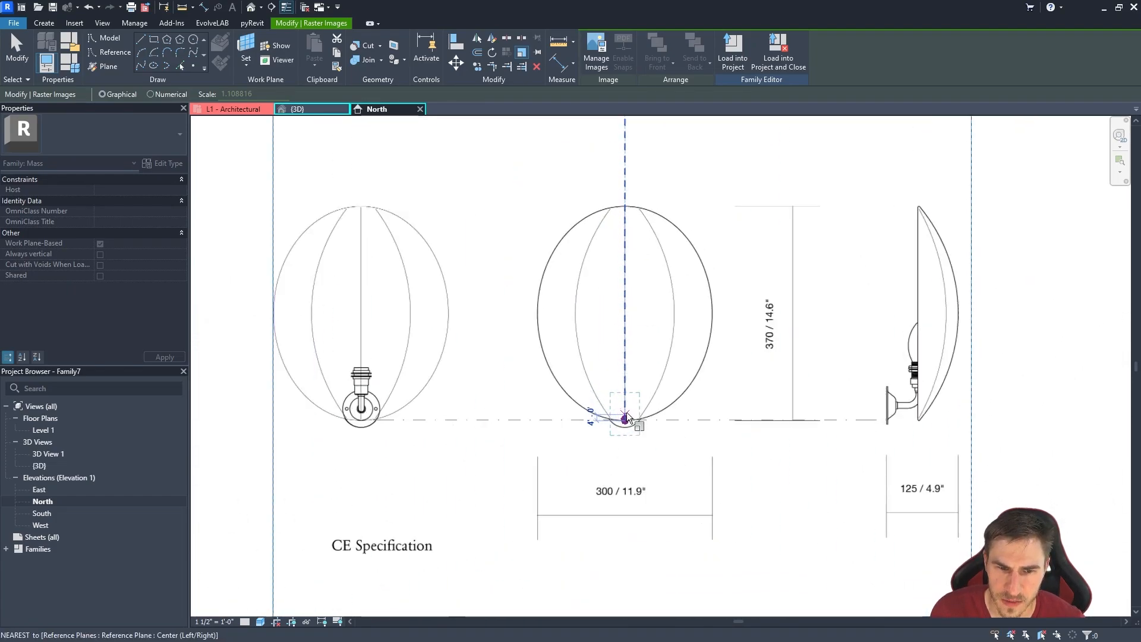
scroll(621, 467, up, 10)
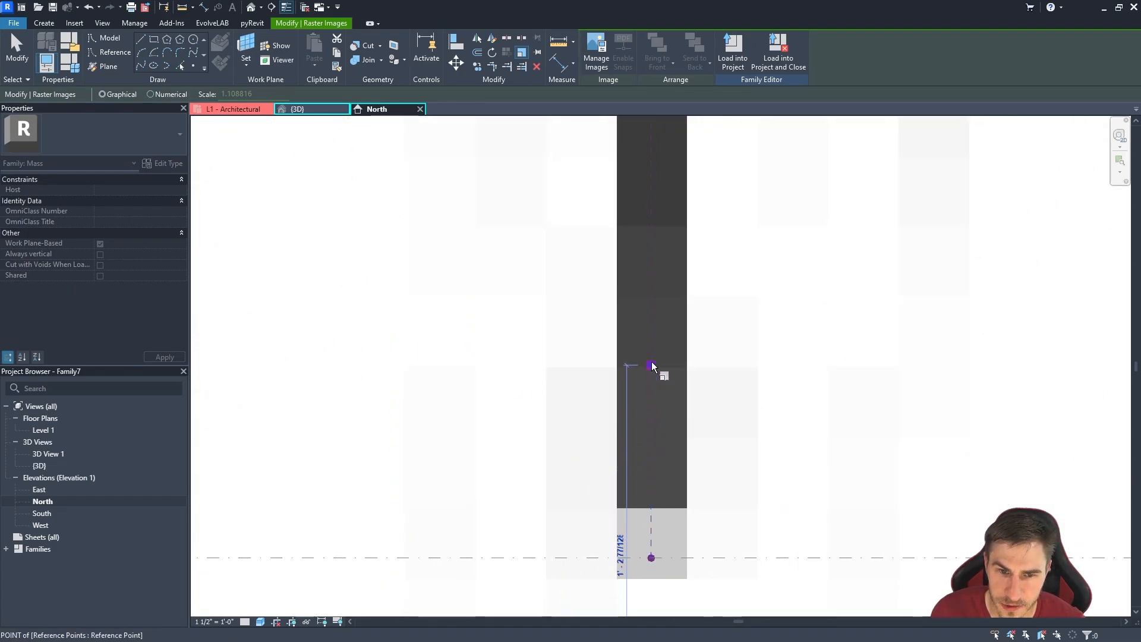
scroll(718, 330, down, 4)
scroll(695, 336, up, 4)
click(688, 333)
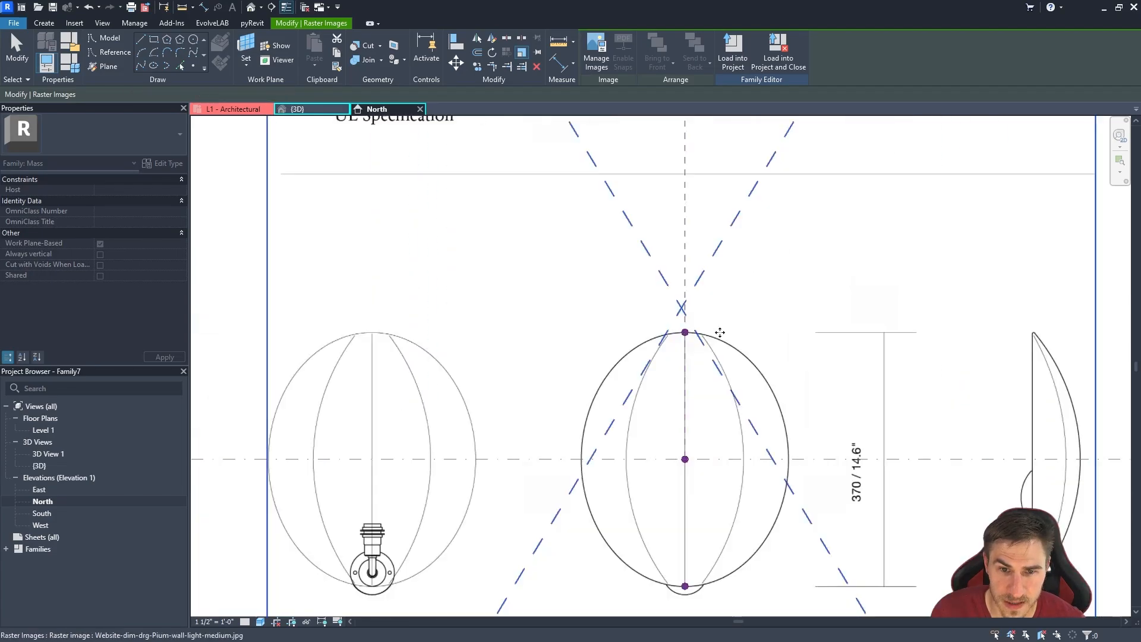
scroll(720, 336, down, 7)
middle_drag(735, 368, 519, 388)
key(Escape)
scroll(467, 420, up, 1)
scroll(467, 420, up, 4)
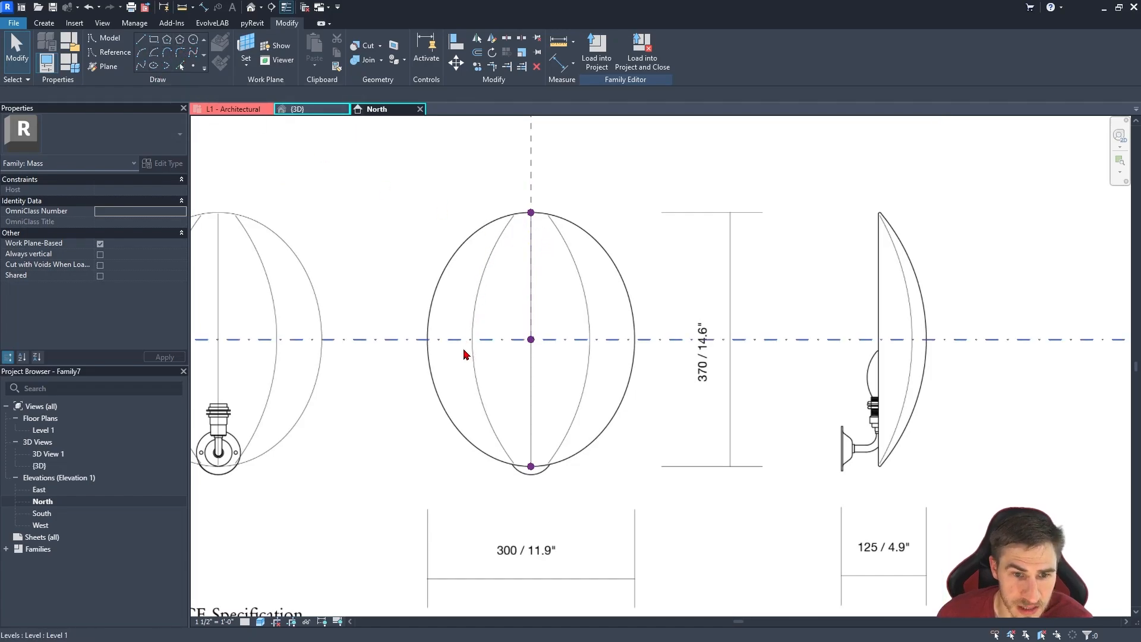
click(141, 66)
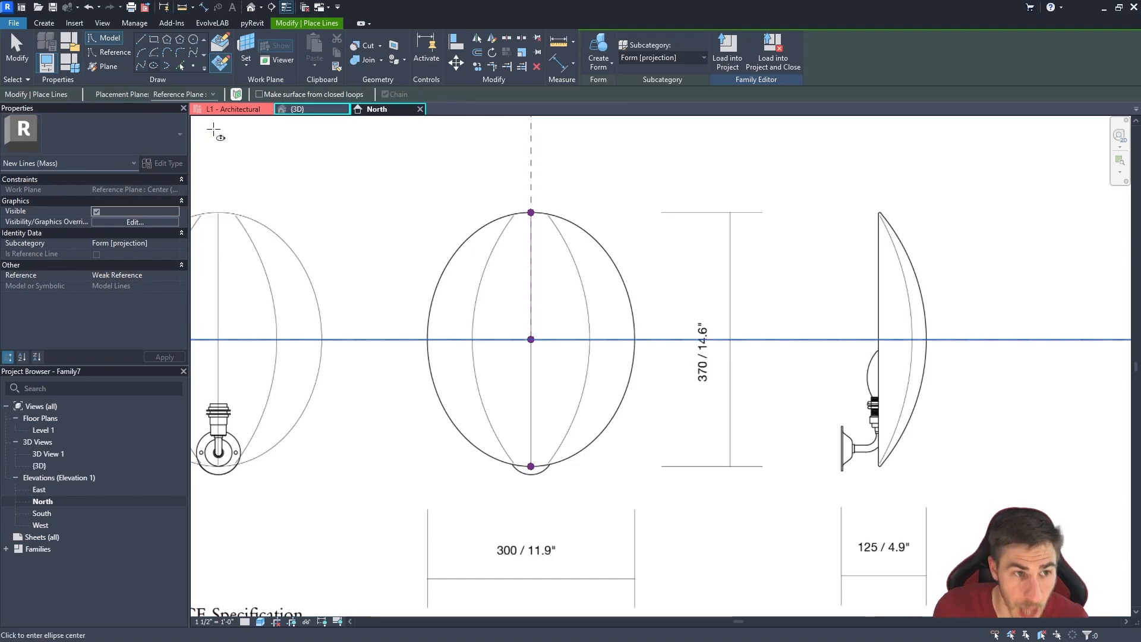
click(531, 339)
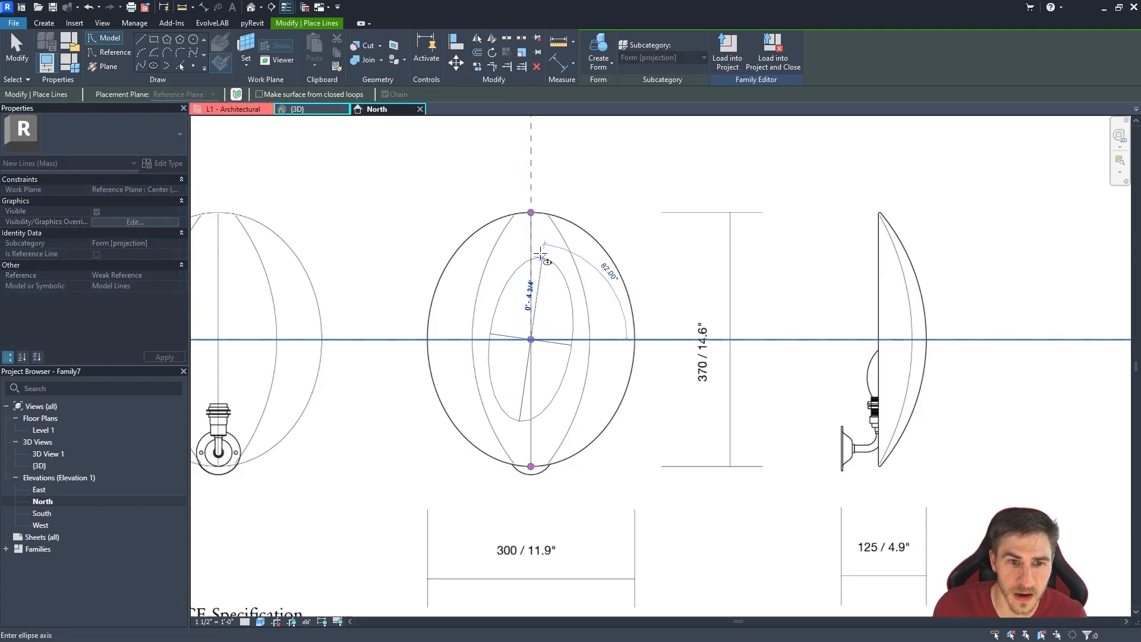
click(531, 212)
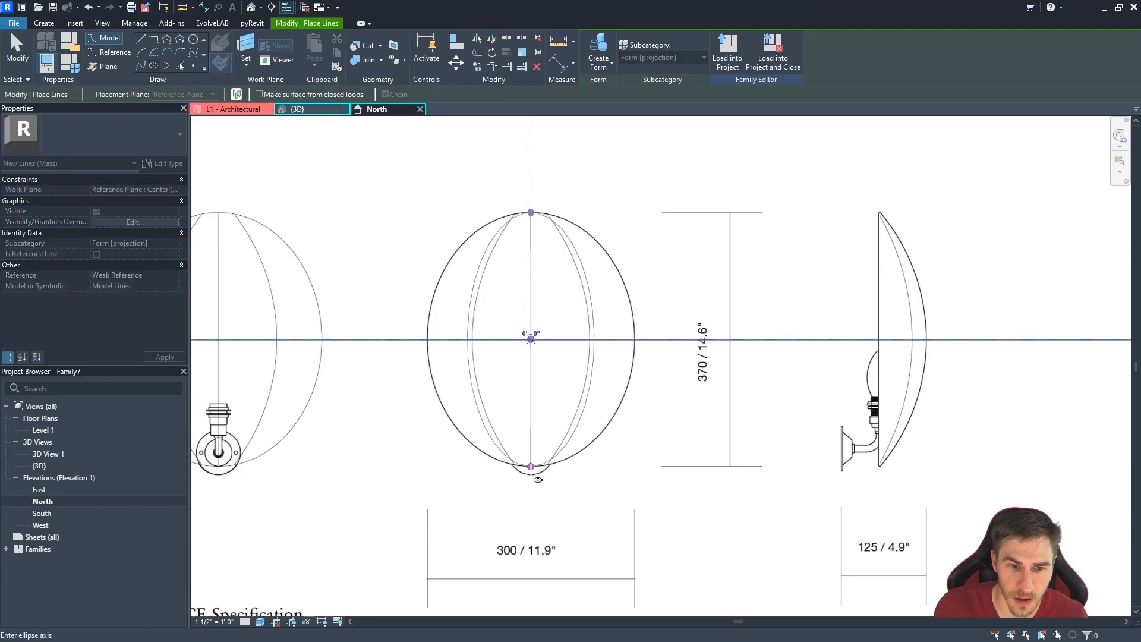
scroll(611, 311, up, 10)
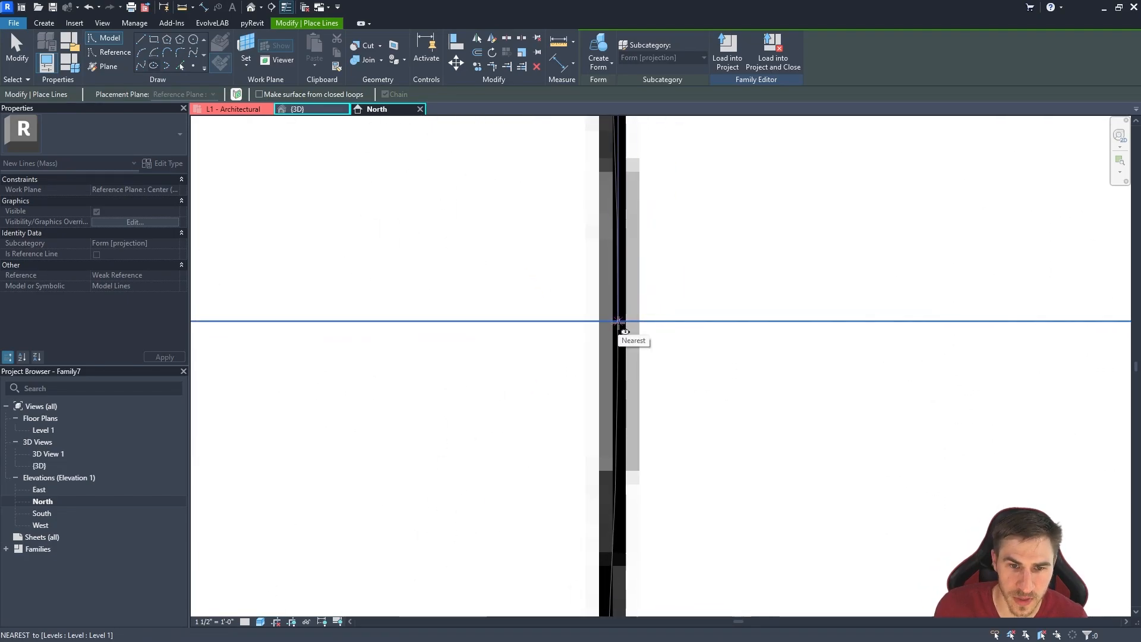
click(618, 324)
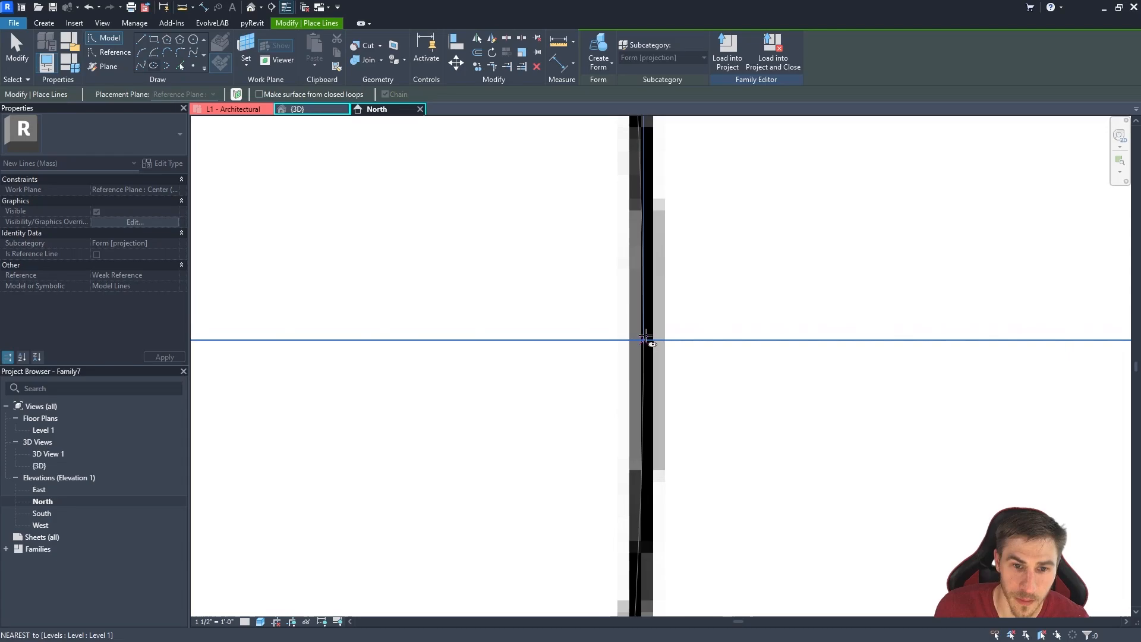
scroll(654, 330, down, 8)
key(Escape)
Place two reference points on Level 1, one on either side of the front-view oval.
scroll(659, 323, up, 2)
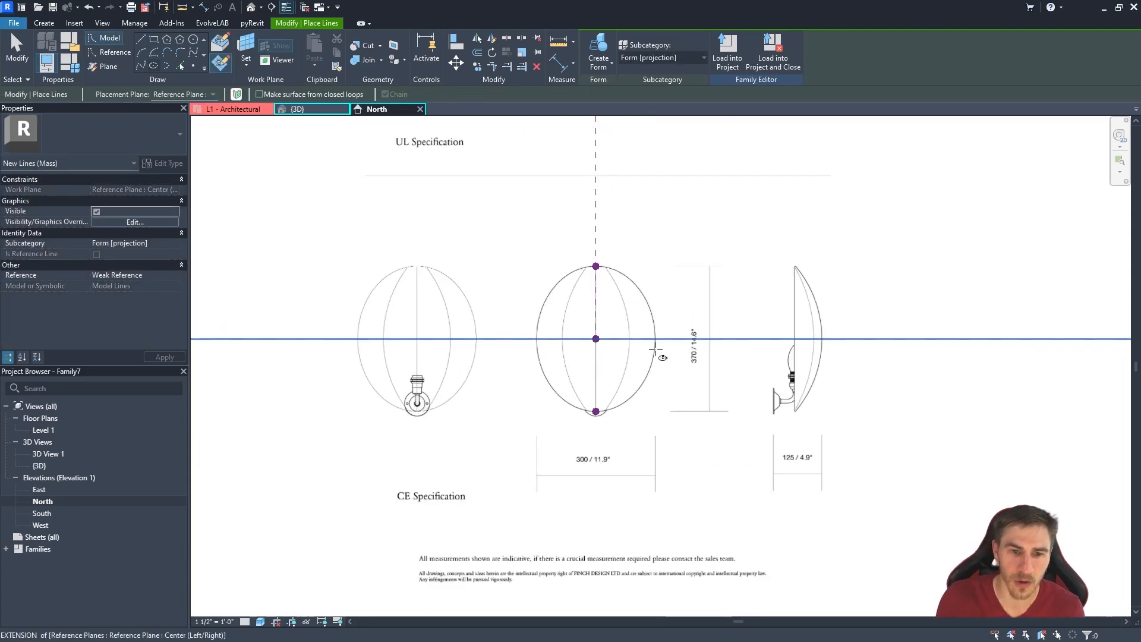
middle_drag(723, 280, 707, 395)
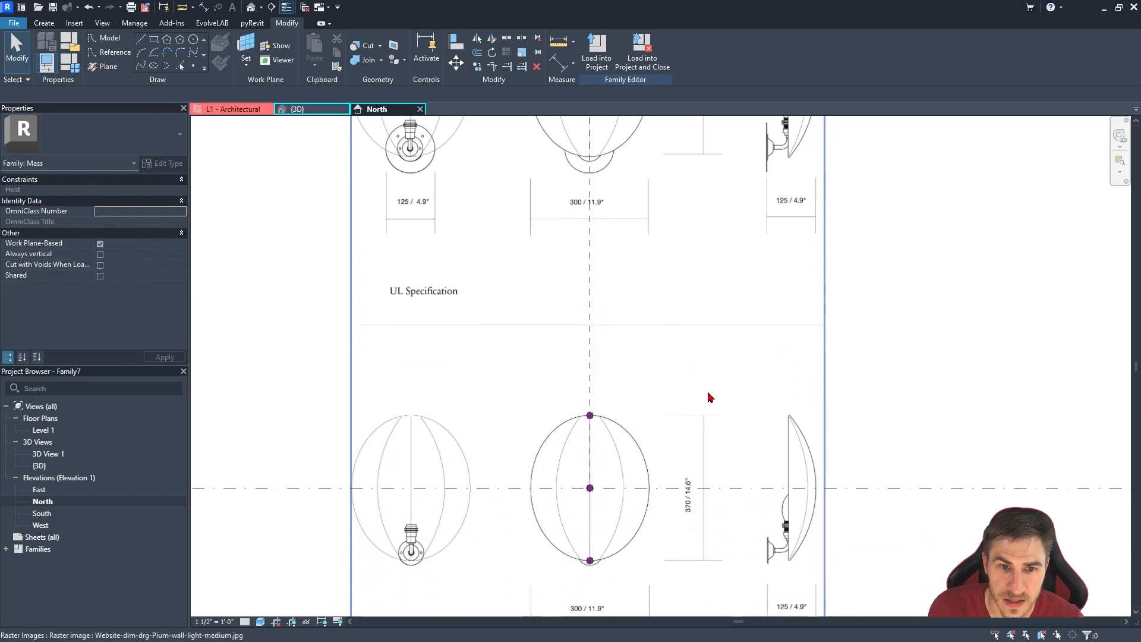
scroll(600, 209, up, 3)
scroll(600, 287, up, 2)
scroll(612, 297, down, 4)
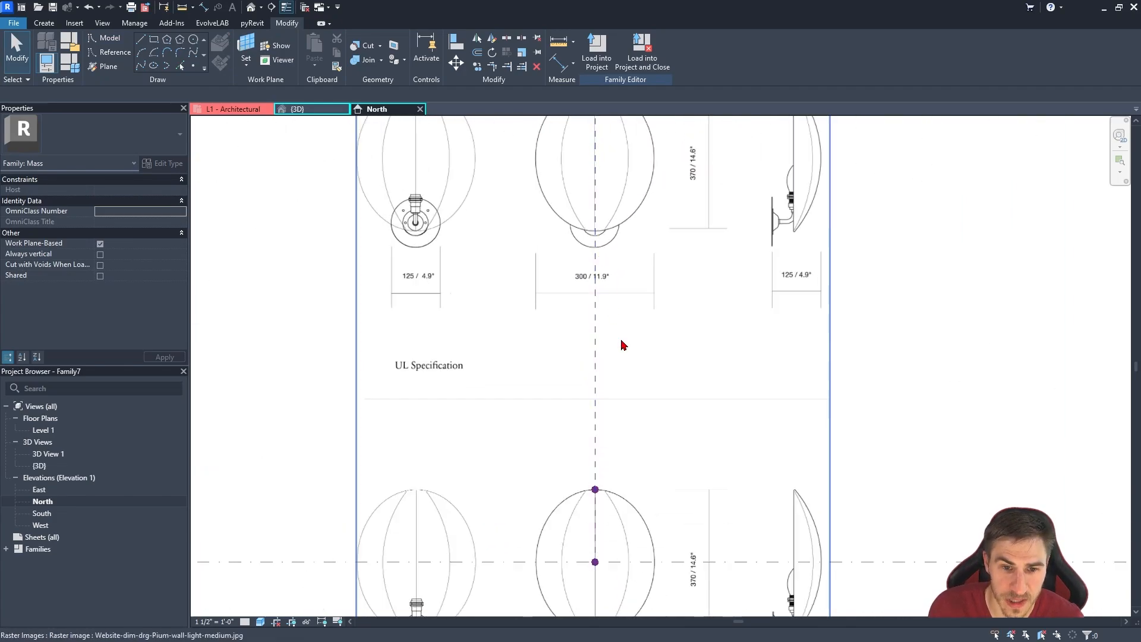
scroll(594, 505, up, 2)
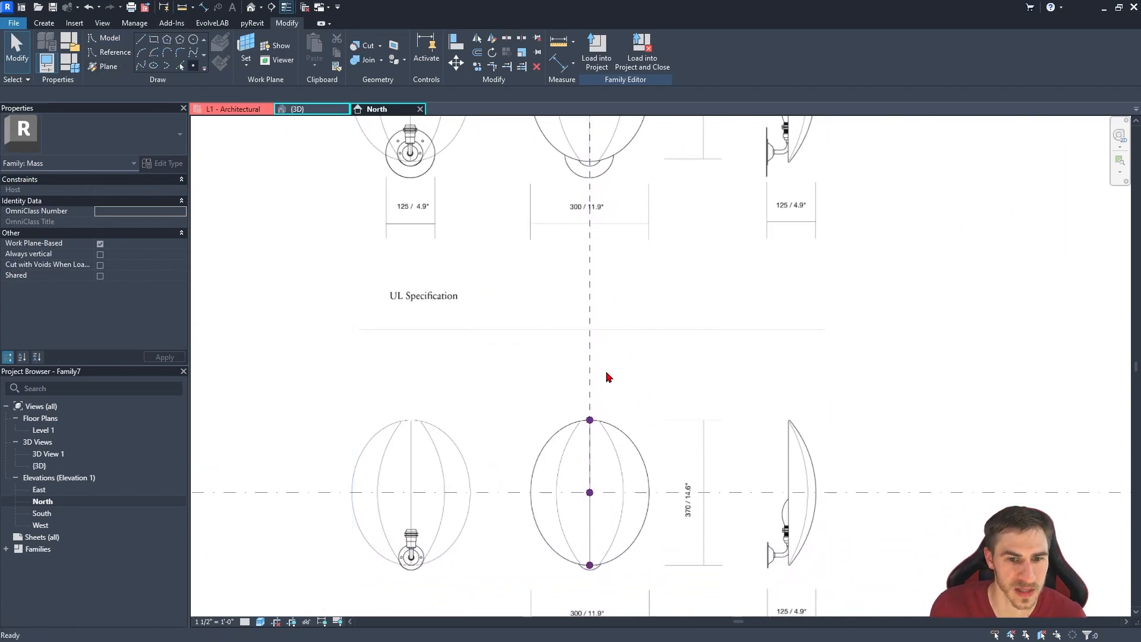
scroll(620, 492, up, 3)
click(379, 493)
key(Escape)
key(Escape)
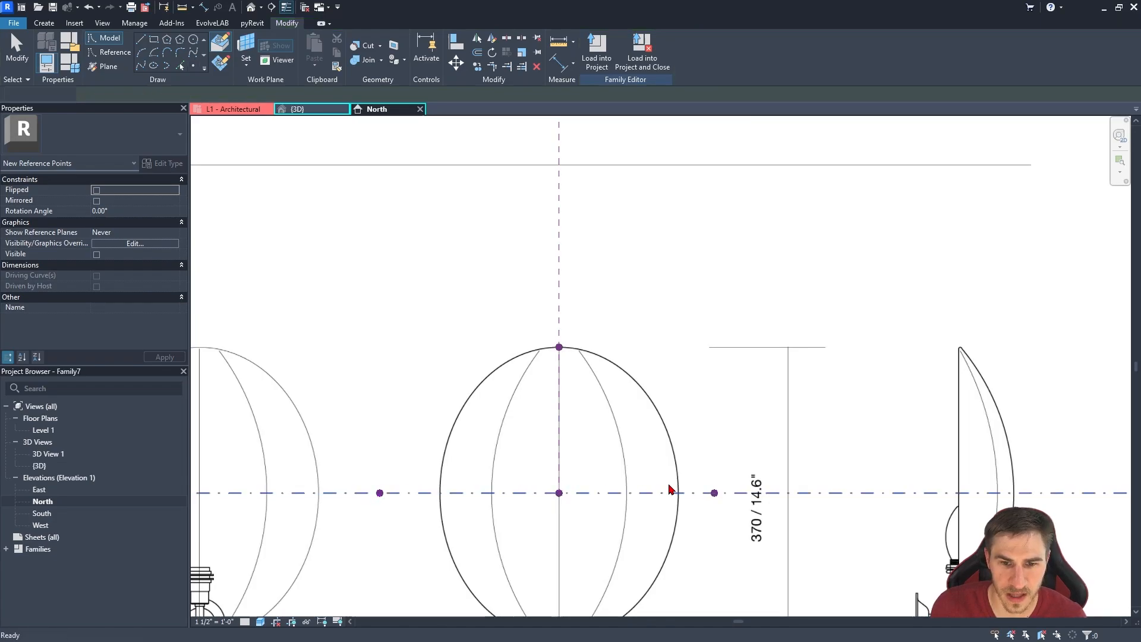
Finish placing the reference points on Level 1 and pin the dimension drawing image in place.
click(725, 504)
key(Escape)
key(Escape)
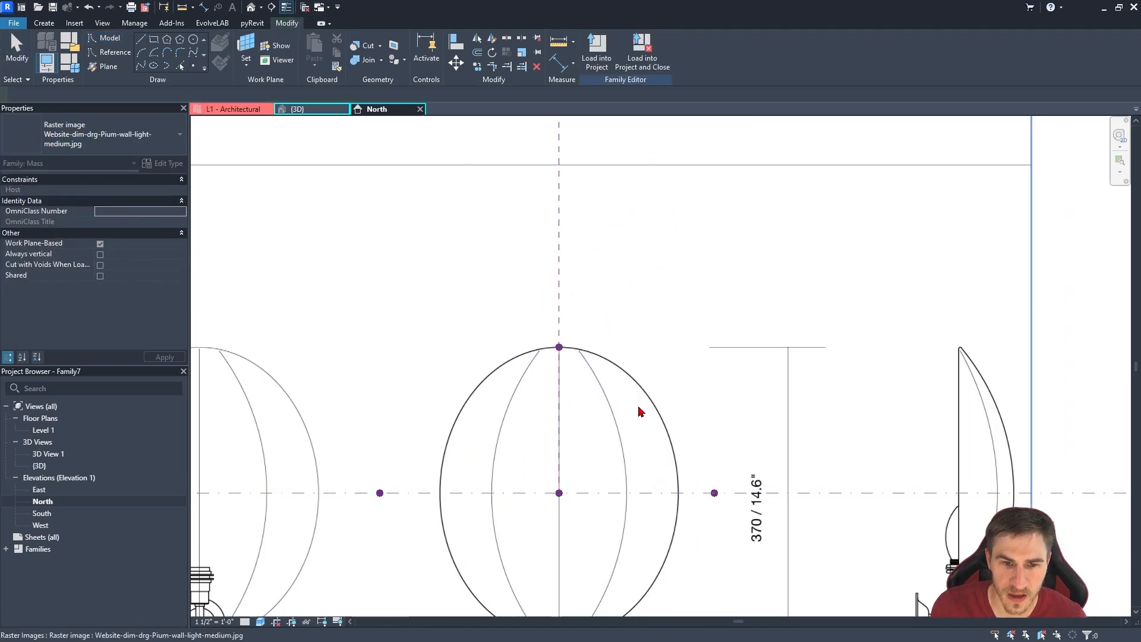
scroll(687, 303, down, 3)
click(421, 192)
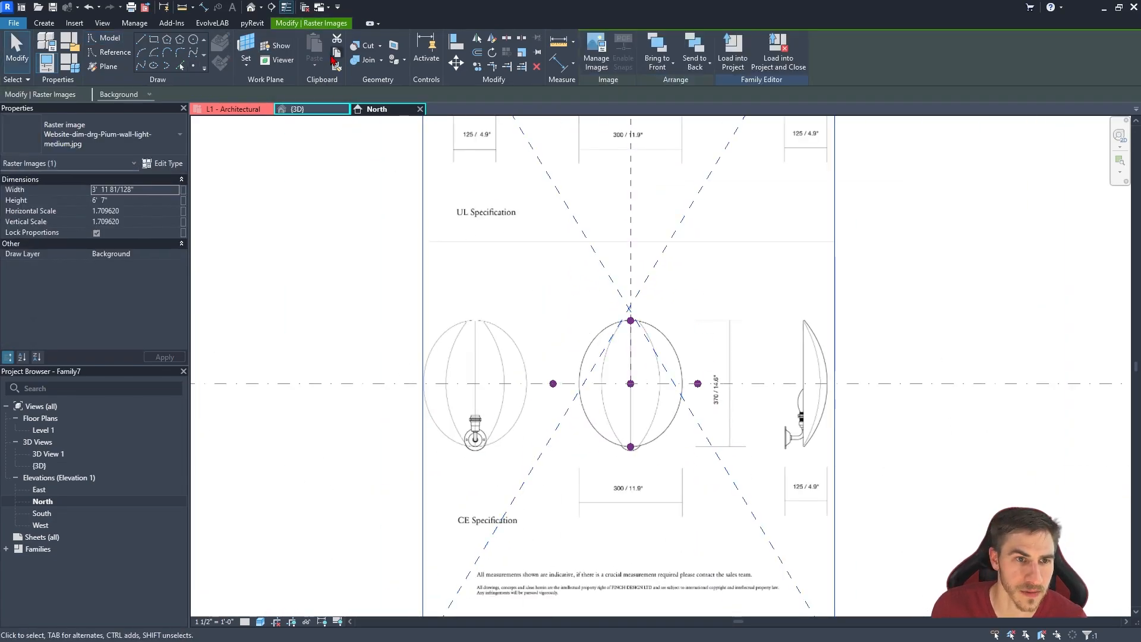
key(Escape)
scroll(716, 383, up, 2)
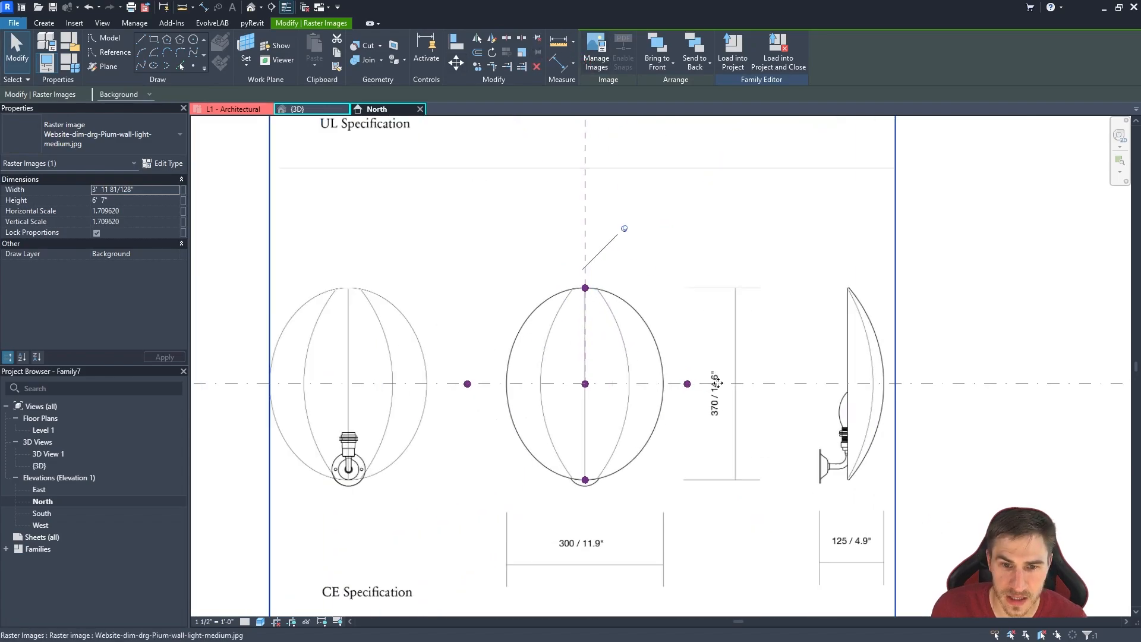
Set the distance between the right-hand reference point on Level 1 and the centre point to =11.9"/2.
click(687, 384)
scroll(656, 472, down, 3)
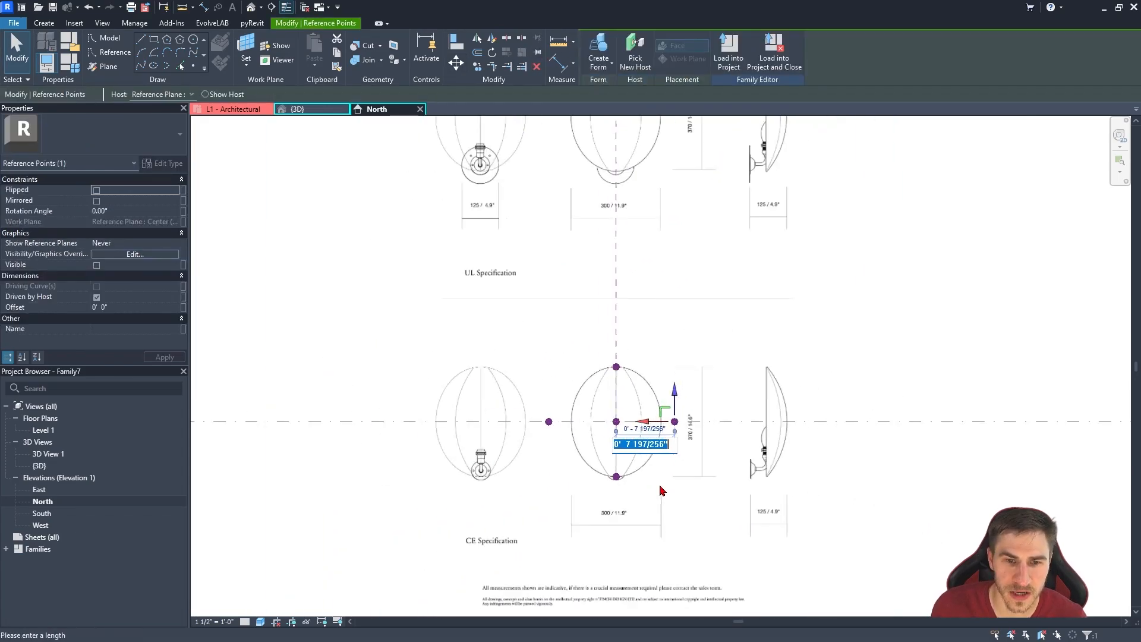
scroll(618, 134, up, 4)
scroll(630, 309, down, 5)
scroll(671, 446, up, 3)
text(=11.9)
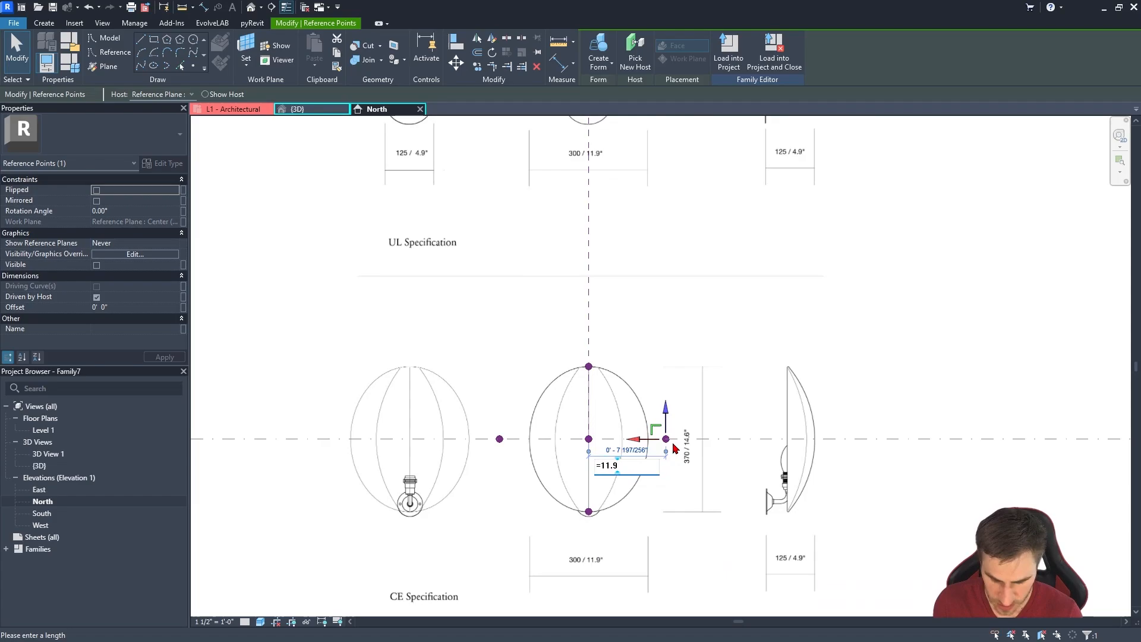
text("/2)
key(Return)
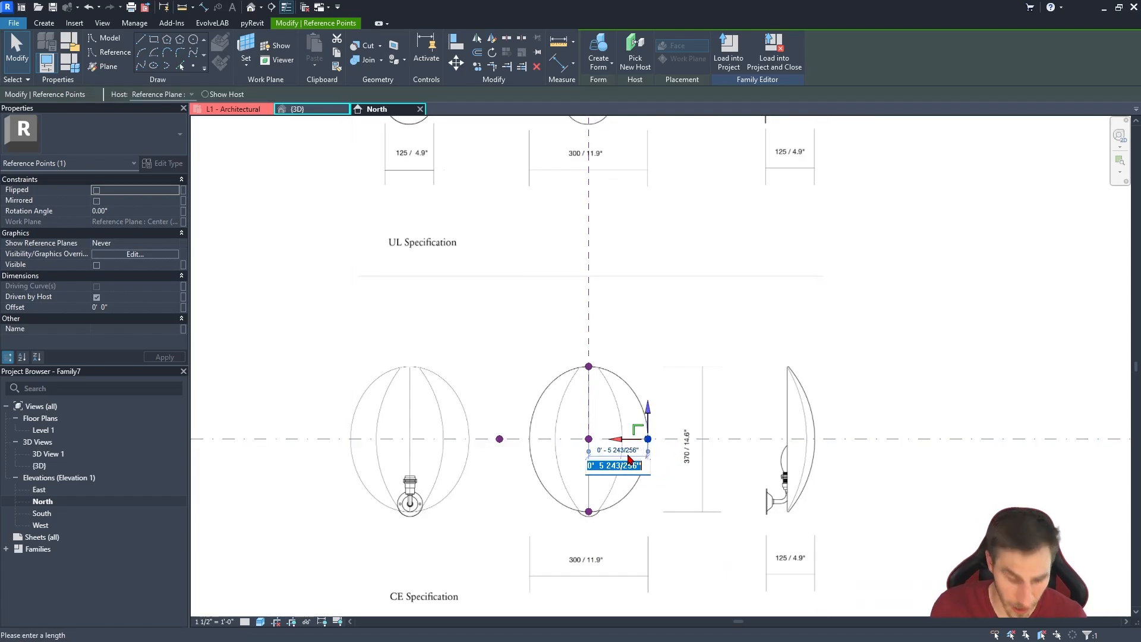
Set the left-hand reference point on Level 1 to 0' 5 243/256" from the centre point.
click(515, 460)
key(Escape)
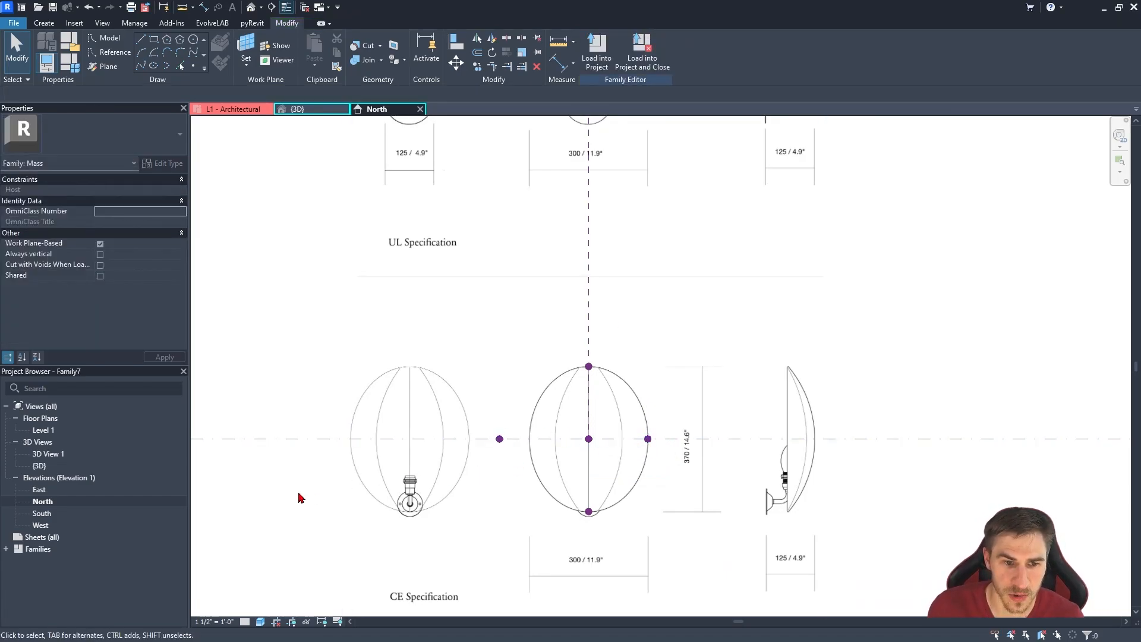
drag(298, 492, 606, 371)
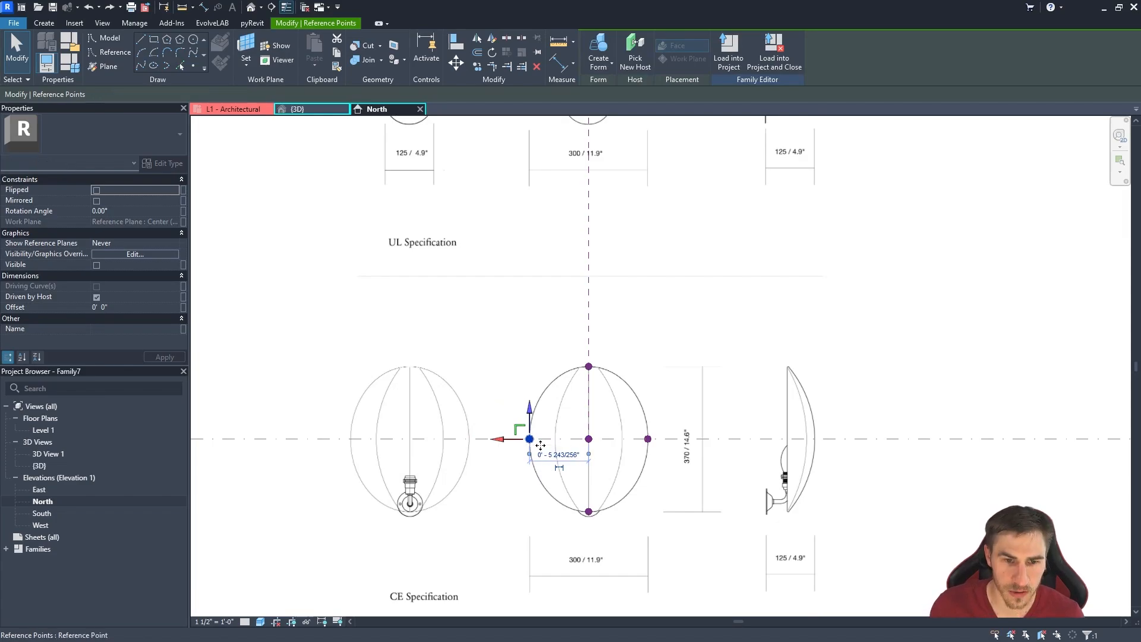
key(Escape)
scroll(538, 416, up, 2)
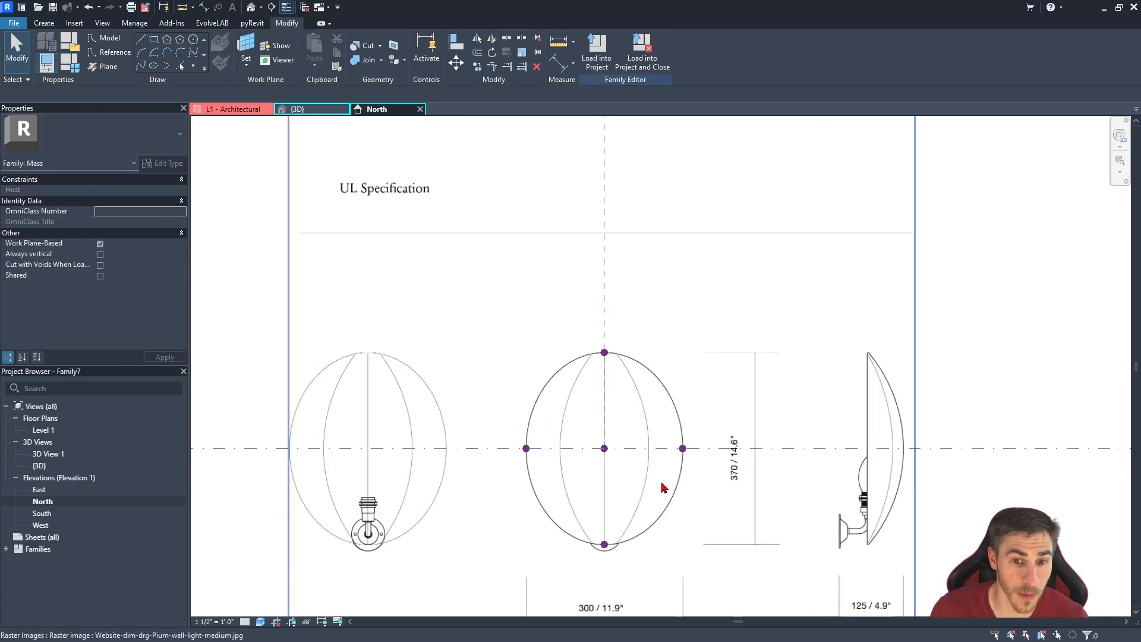
Unpin the dimension drawing image in the North elevation.
click(701, 385)
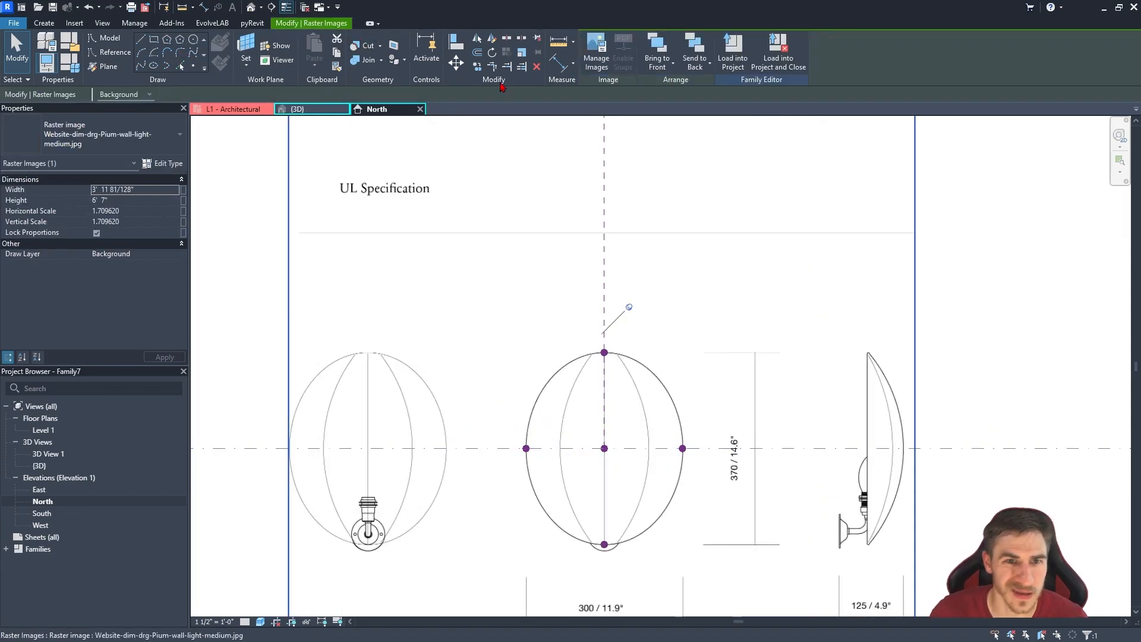
click(537, 38)
middle_drag(688, 426, 670, 394)
key(Escape)
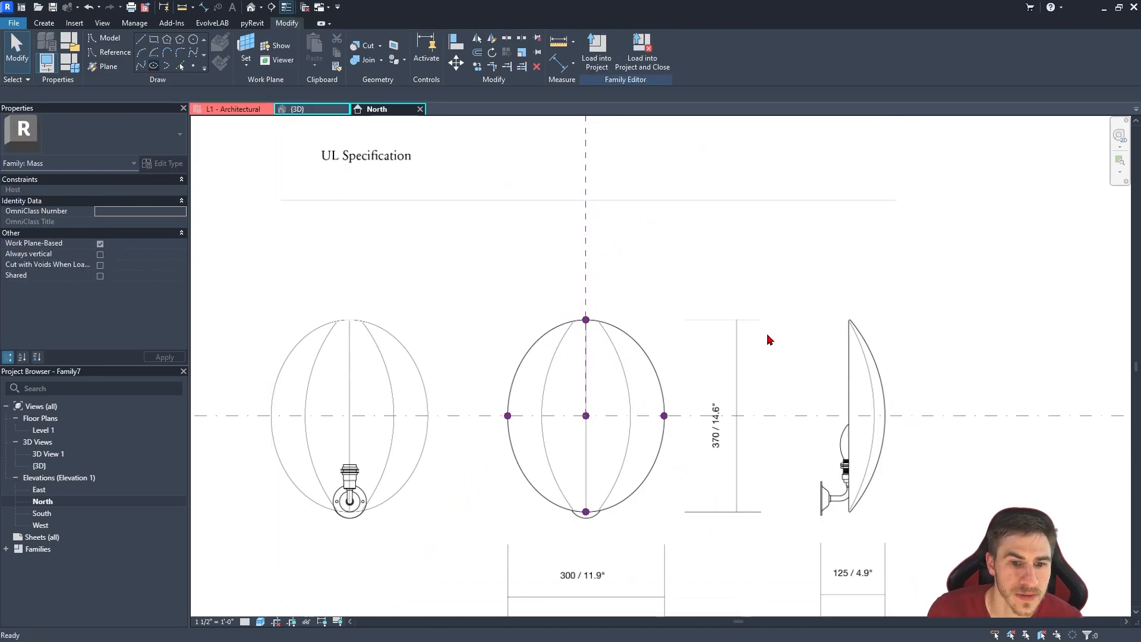
Draw a model-line ellipse centred on the middle reference point, passing through the upper and right-hand reference points.
key(l)
key(i)
click(585, 416)
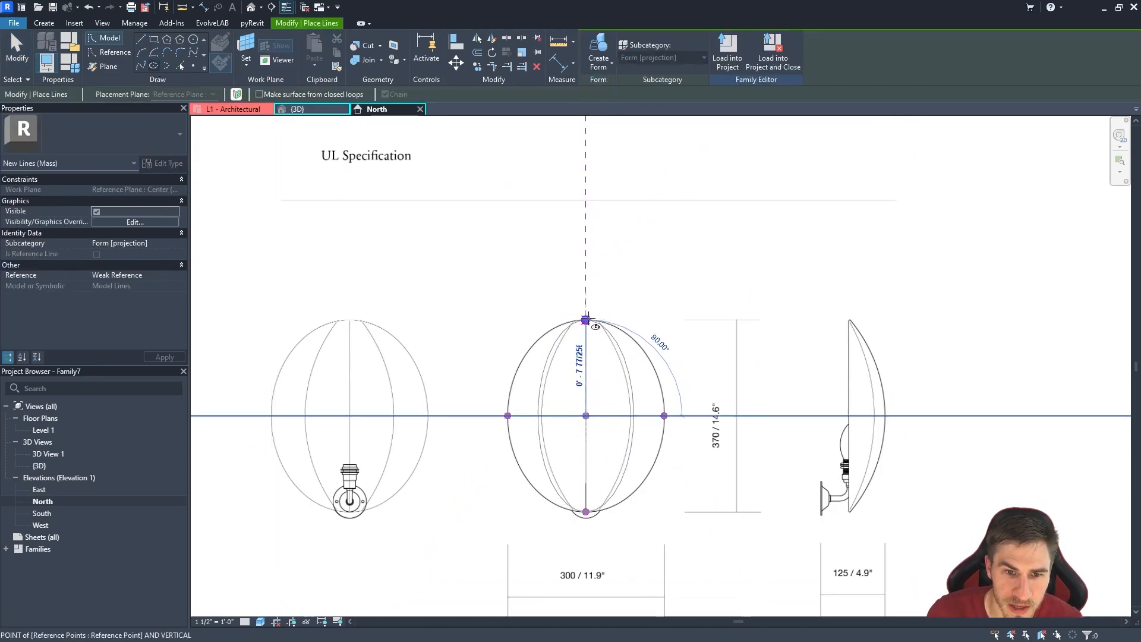
click(585, 320)
click(664, 416)
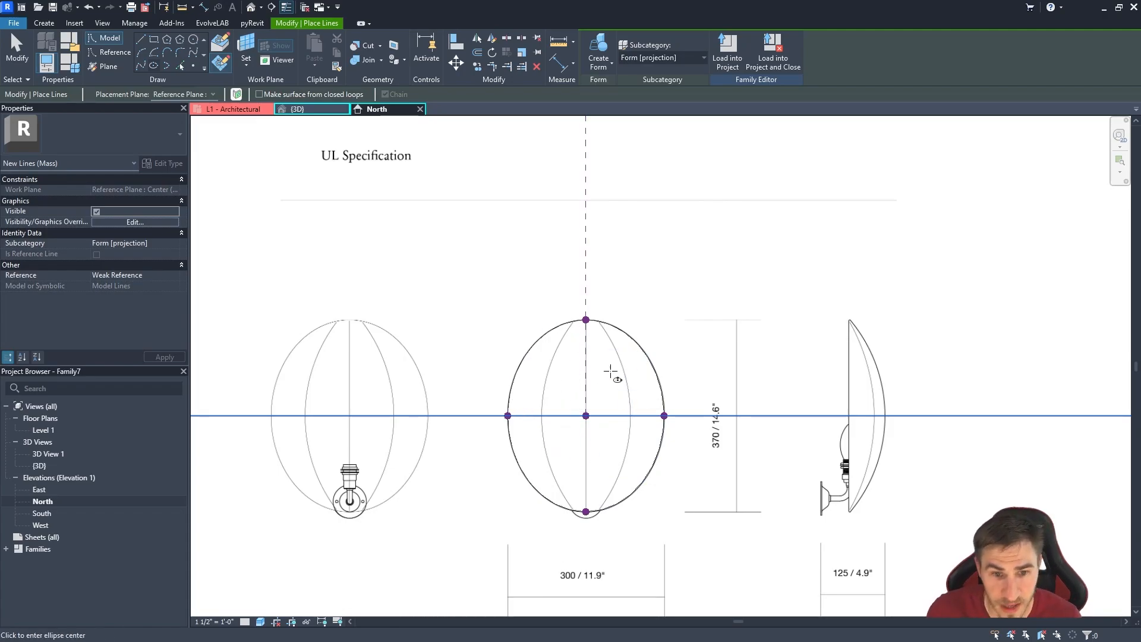
key(Escape)
key(Escape)
Examine the ellipse and its reference points from several angles in the {3D} view.
click(306, 109)
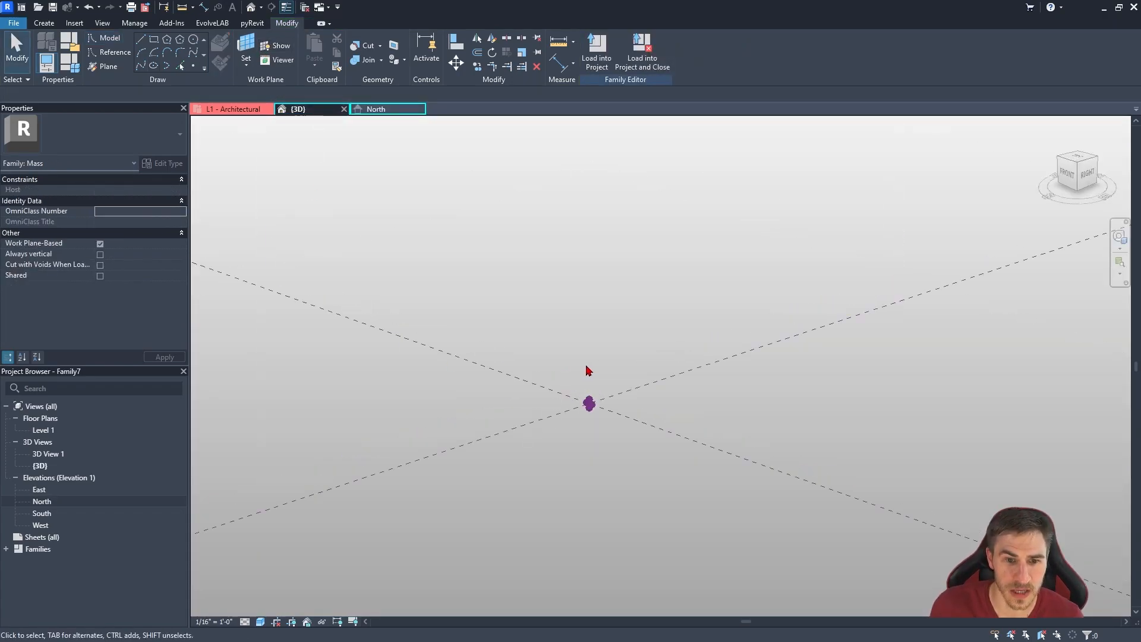
scroll(586, 369, up, 5)
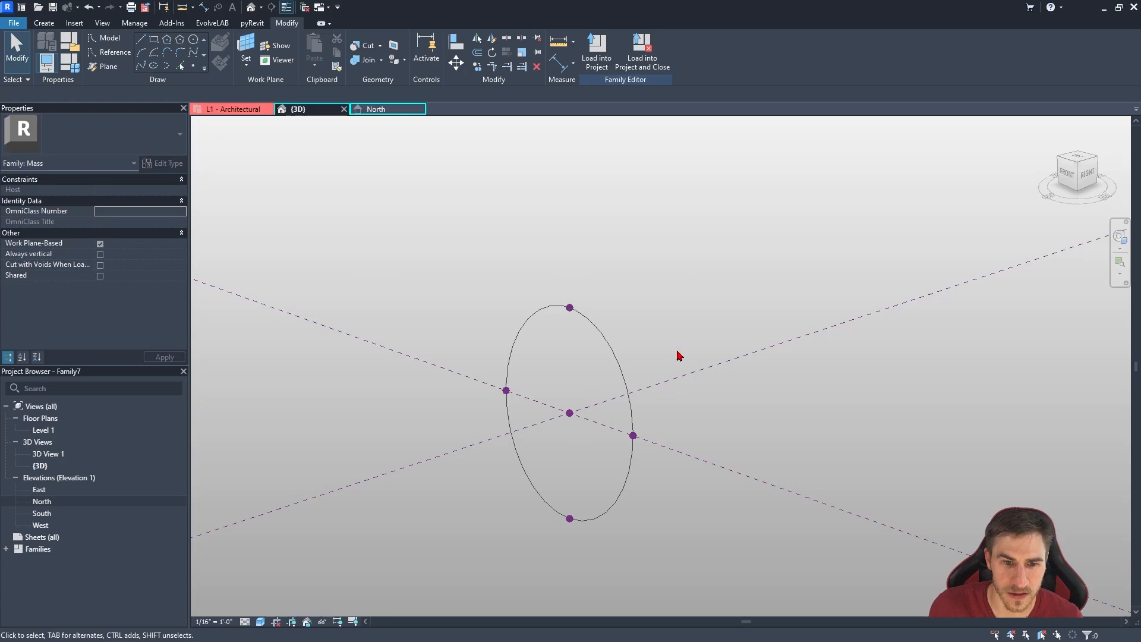
shift+middle_drag(679, 355, 636, 364)
click(667, 382)
shift+middle_drag(782, 428, 726, 383)
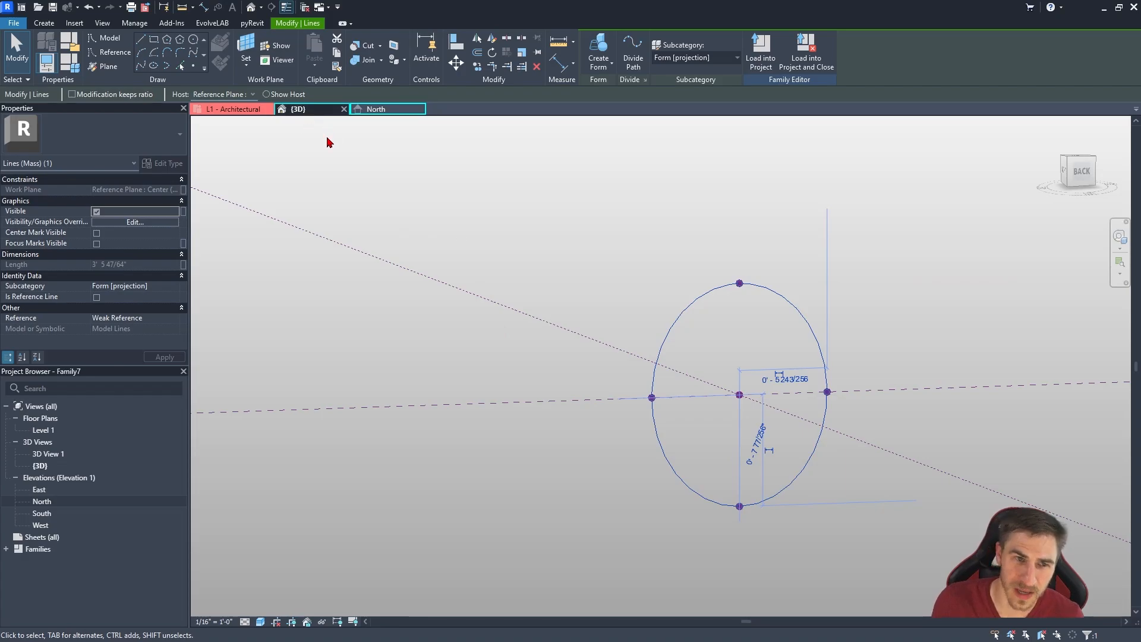
Copy the dimension drawing image from the North elevation and paste it into the West elevation beside the reference points.
click(387, 110)
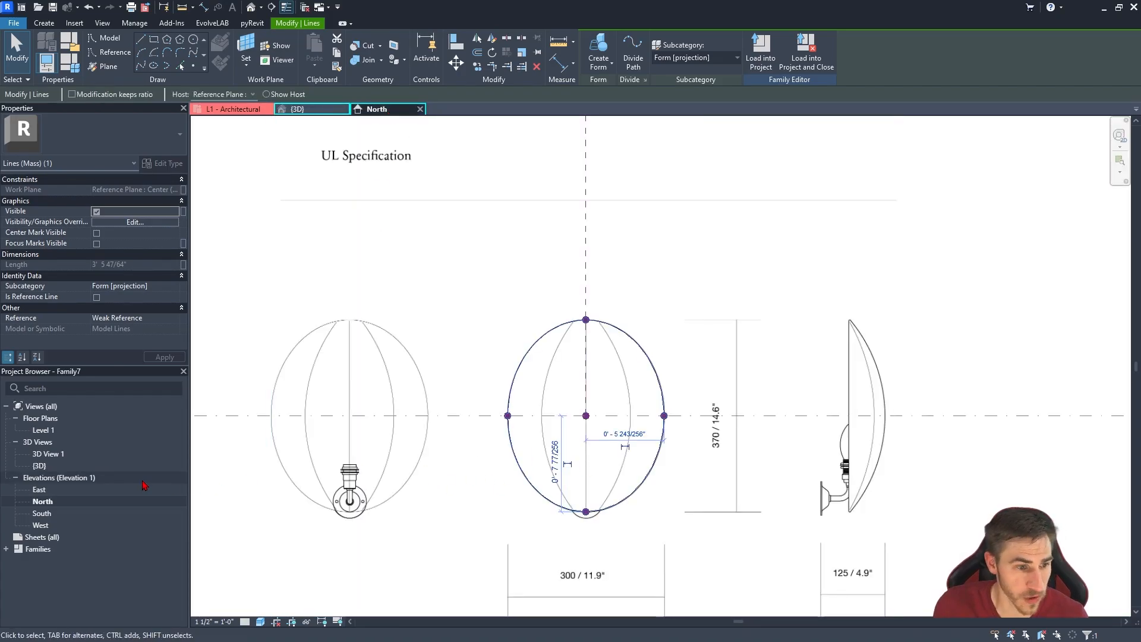
double_click(38, 527)
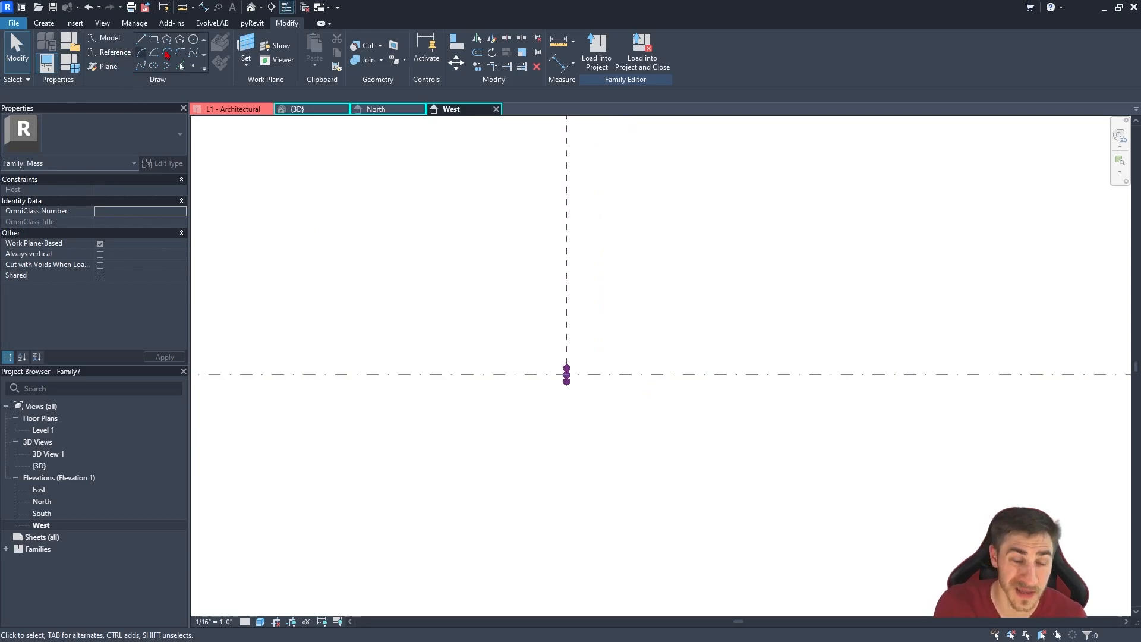
click(387, 111)
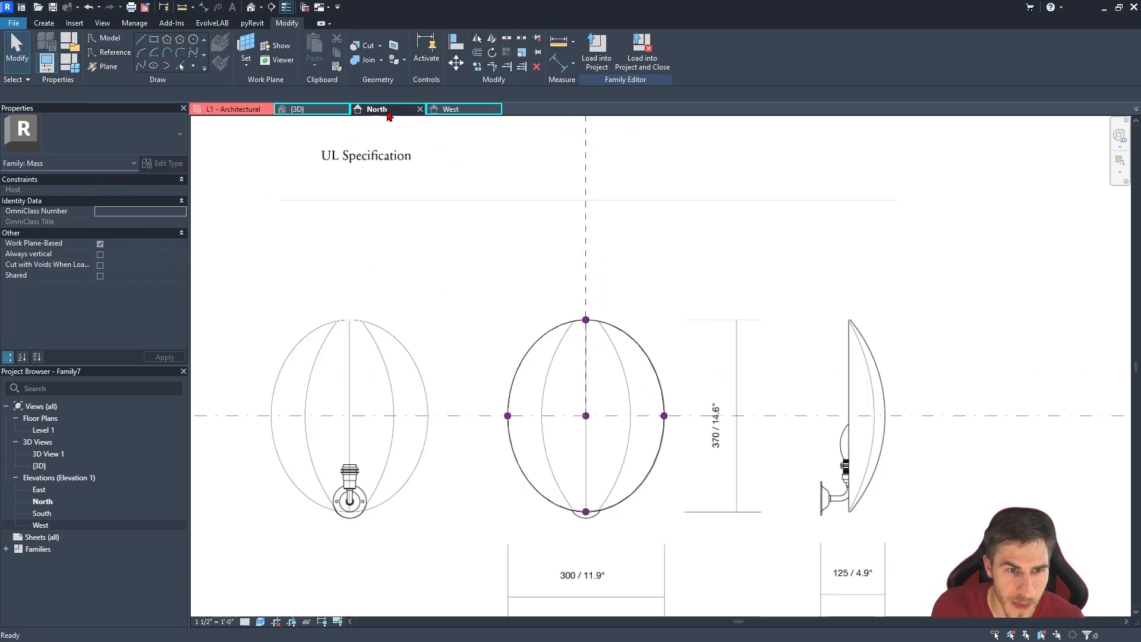
click(614, 387)
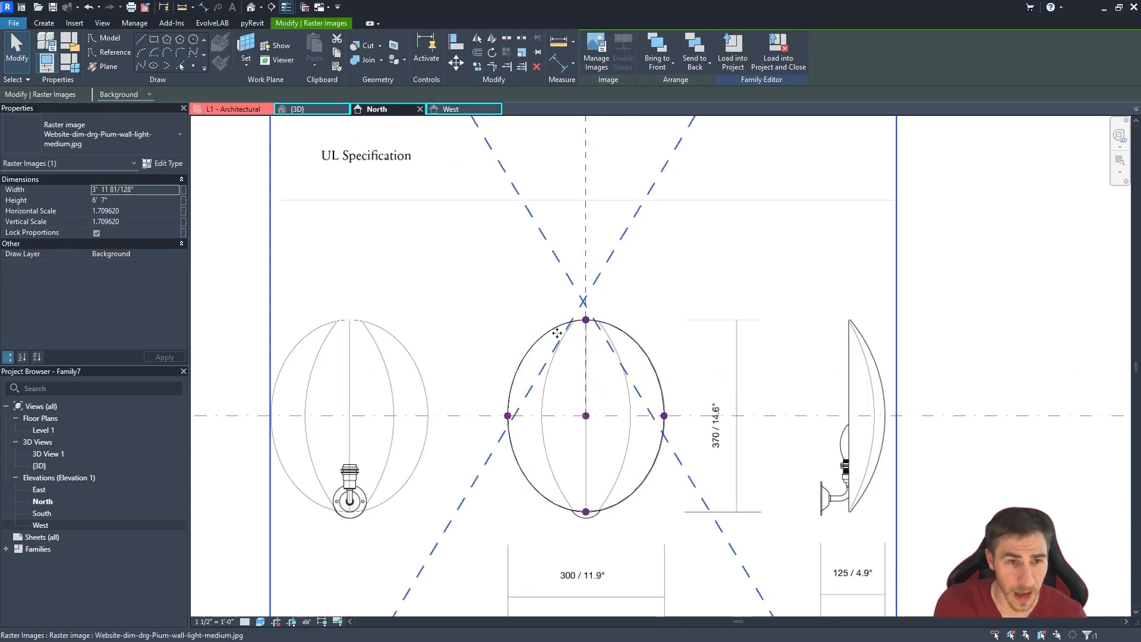
click(432, 108)
click(312, 65)
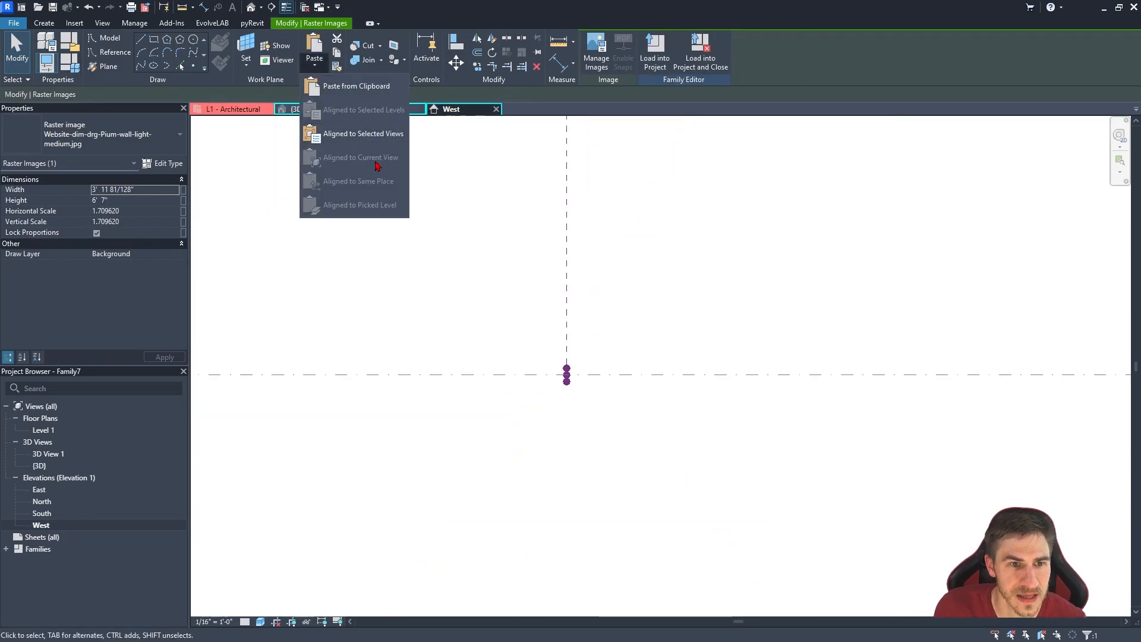
click(350, 87)
click(477, 408)
scroll(500, 405, up, 4)
click(432, 373)
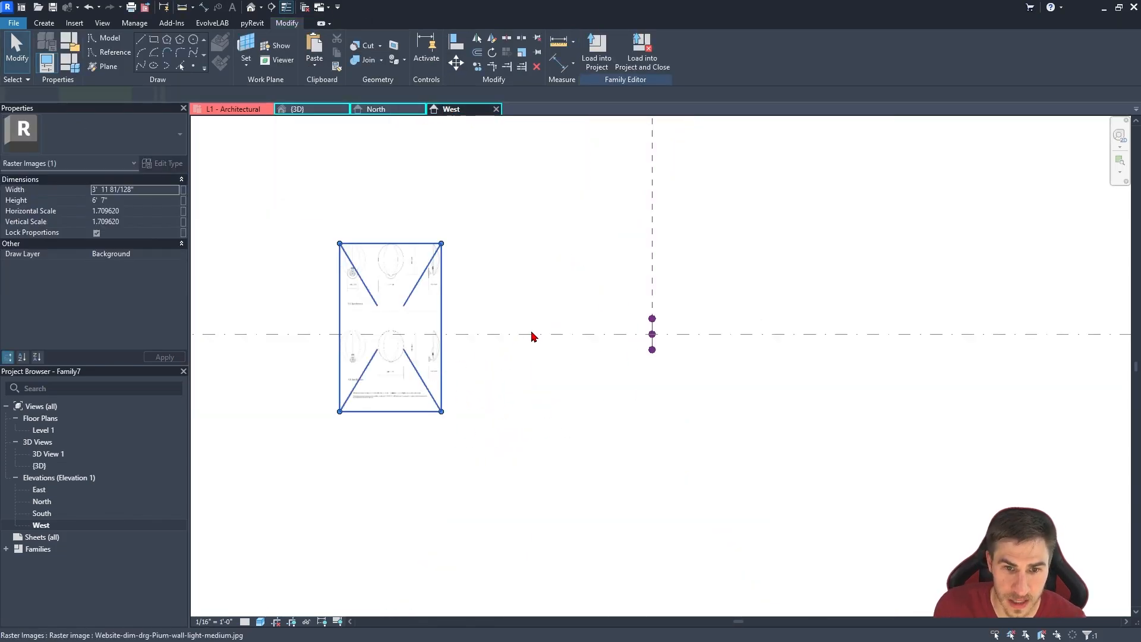
scroll(582, 350, up, 4)
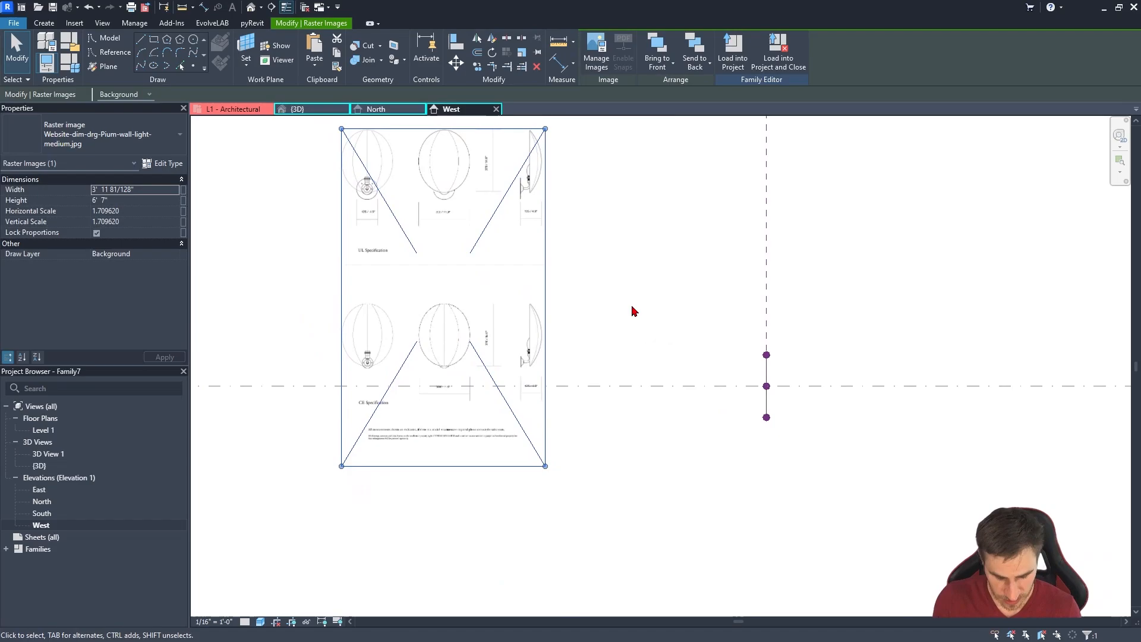
key(m)
key(v)
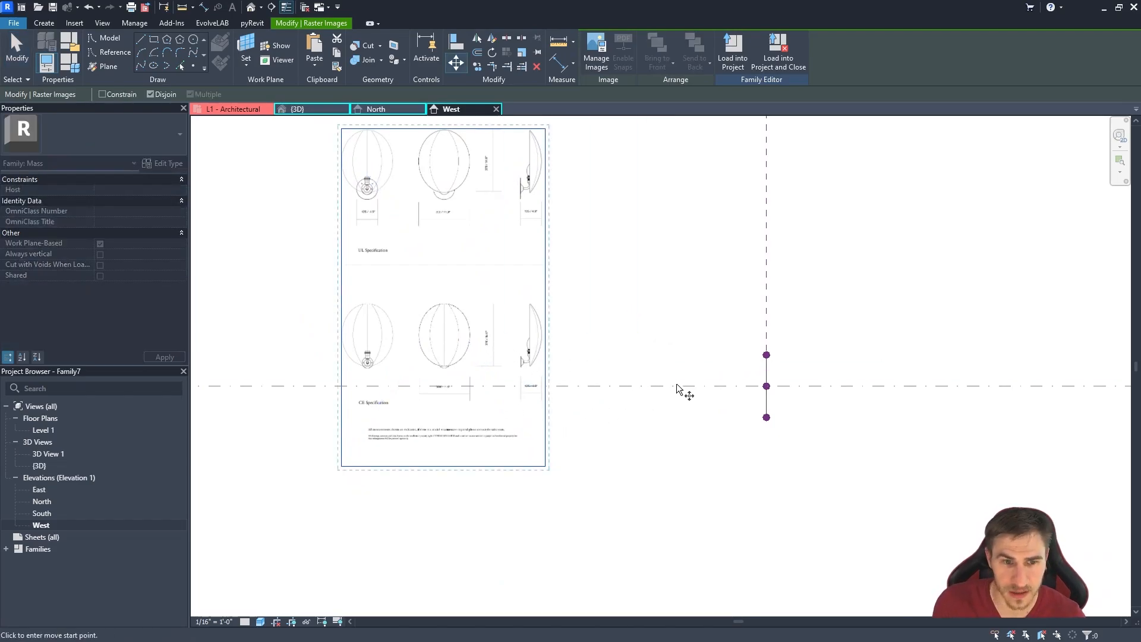
key(Escape)
key(Escape)
click(354, 267)
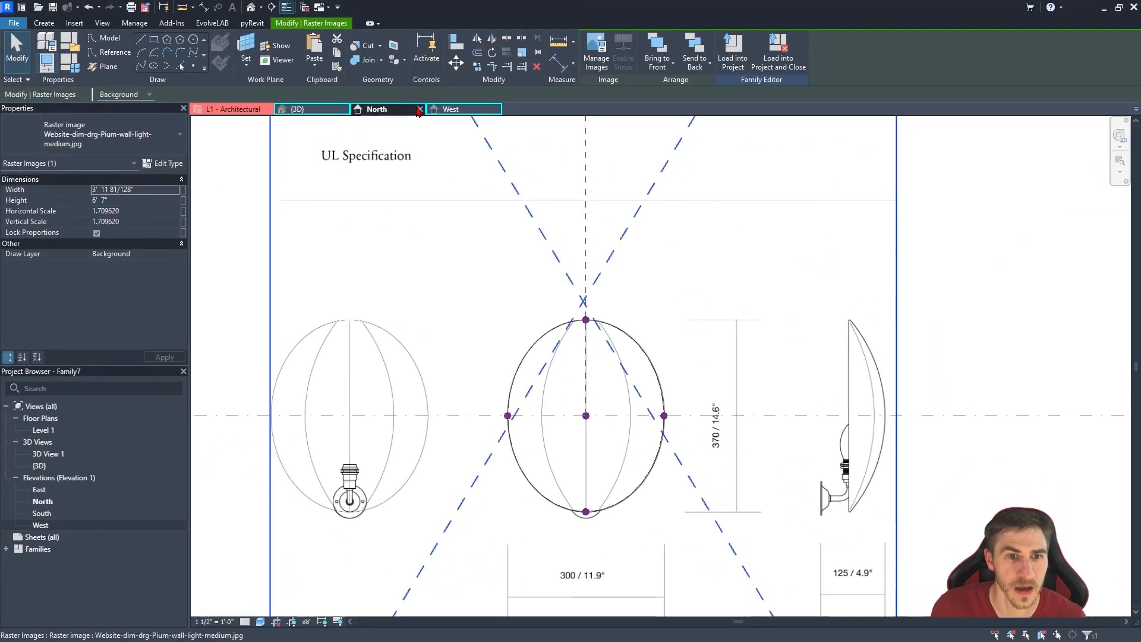
click(449, 110)
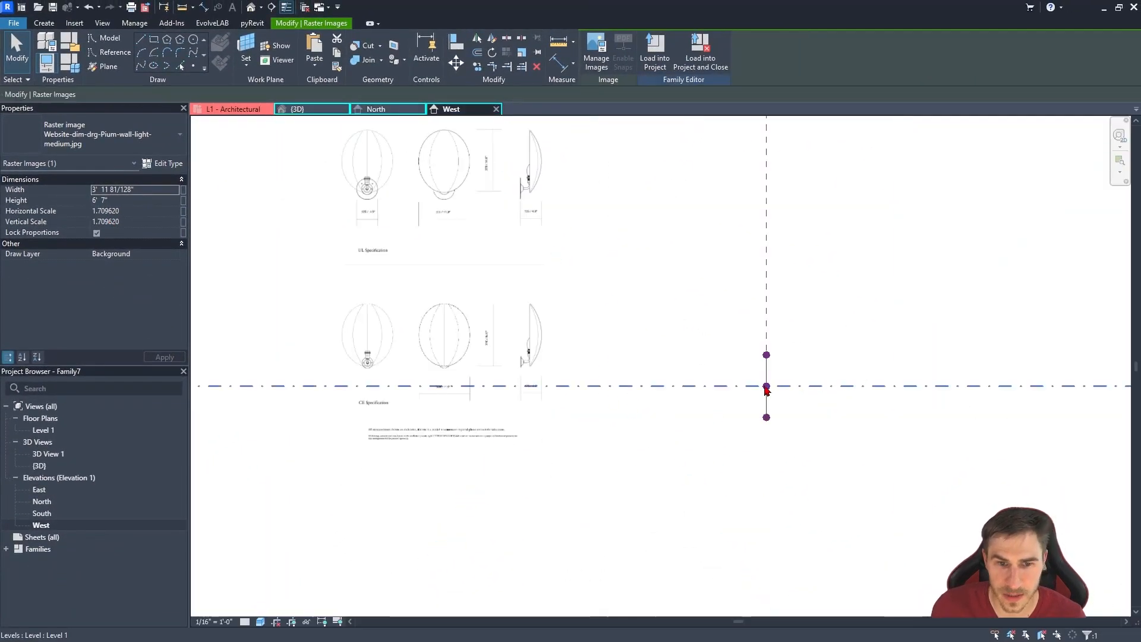
Move the pasted image in the West elevation so the CE side-view shade's bottom tip lands on the lower reference point.
click(534, 331)
key(m)
key(v)
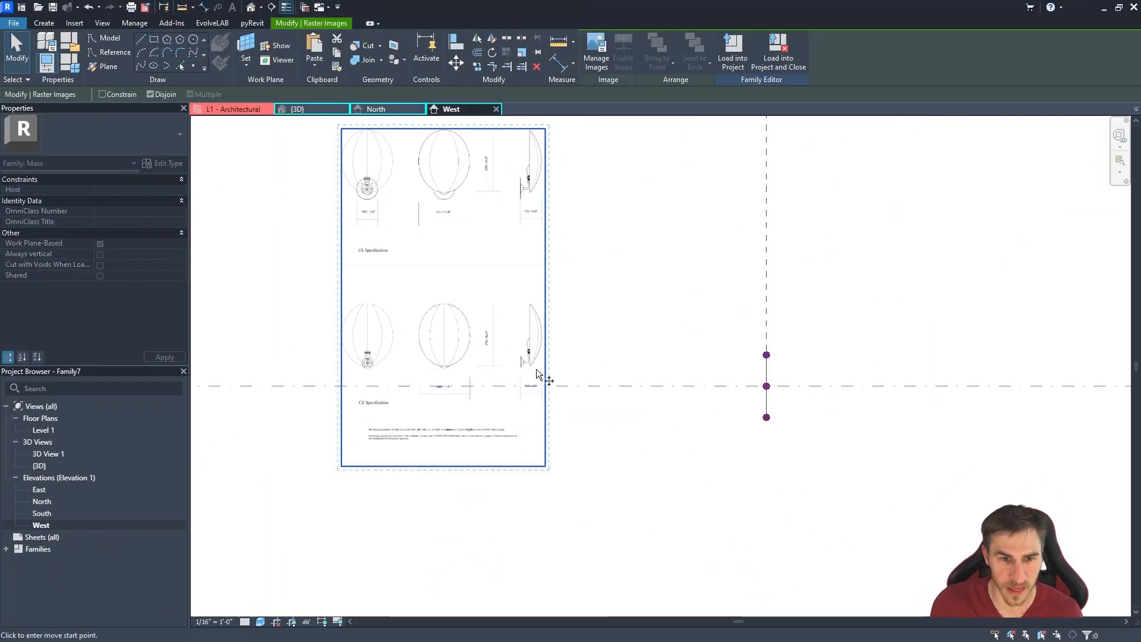
scroll(536, 374, up, 10)
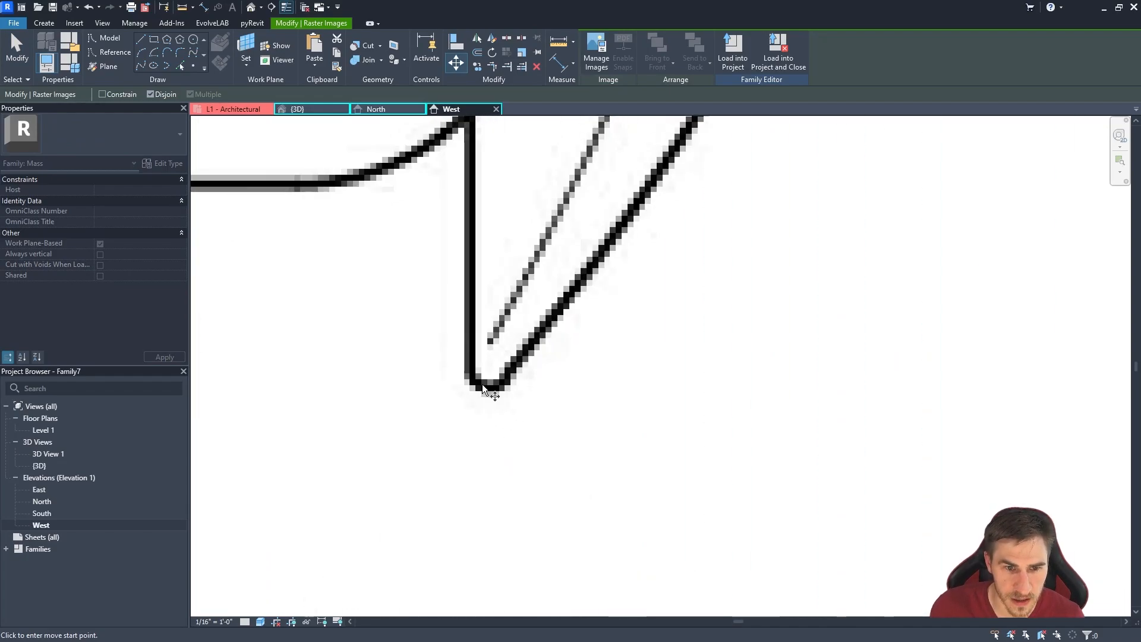
click(482, 385)
scroll(483, 385, down, 8)
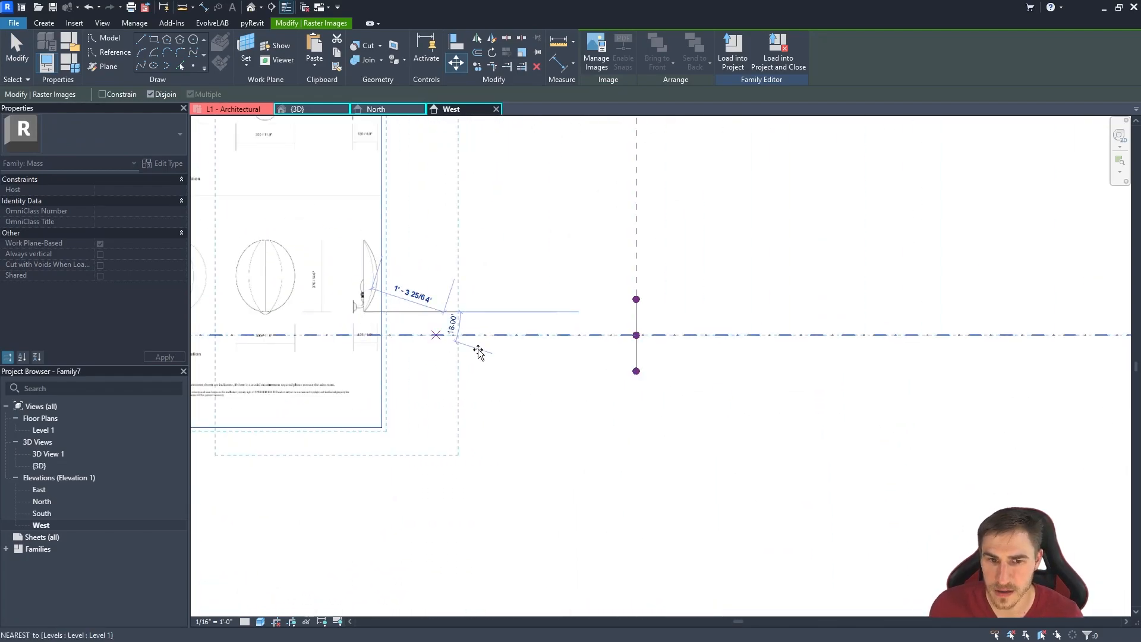
scroll(639, 374, up, 6)
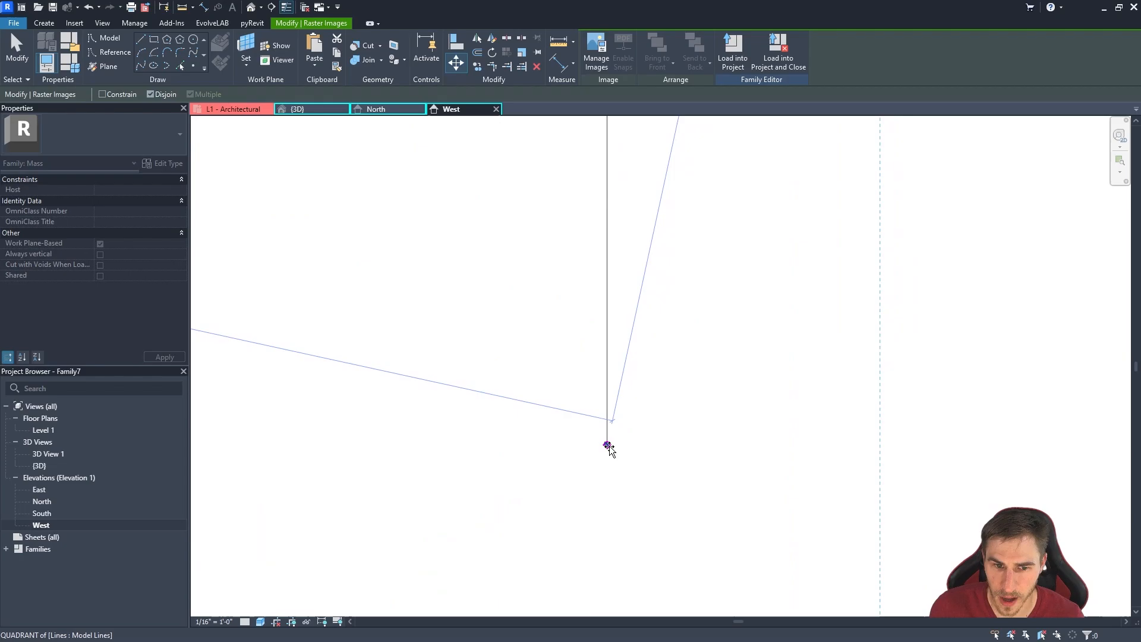
click(607, 445)
scroll(553, 475, down, 8)
scroll(586, 363, up, 2)
key(Escape)
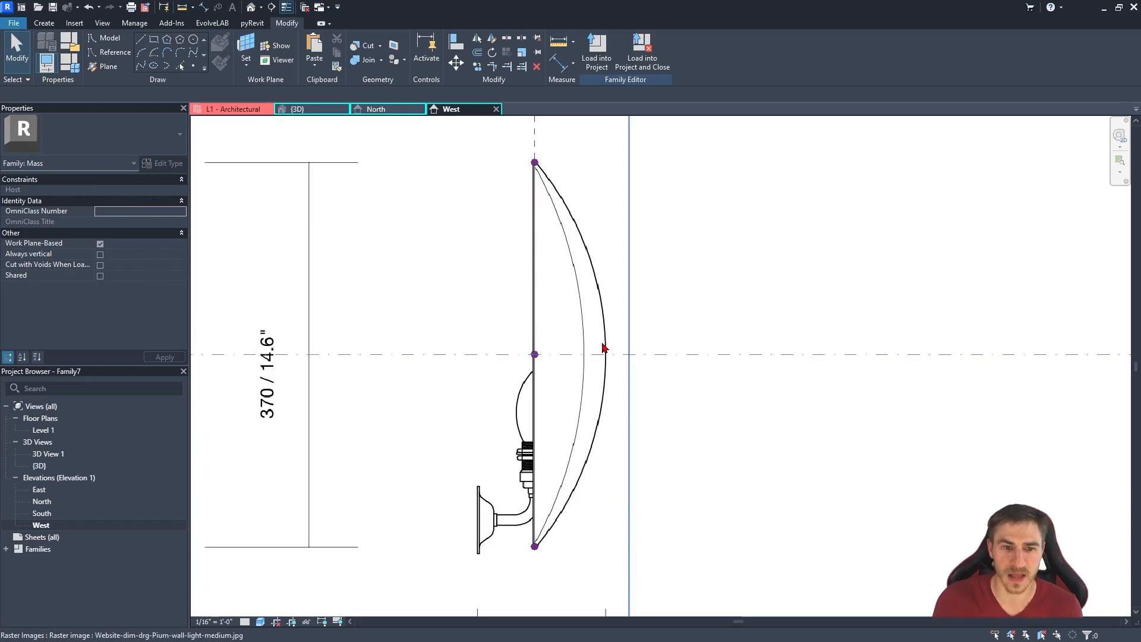
Examine the CE side view's curved shade profile and its overall depth dimension in the West elevation.
scroll(621, 359, up, 2)
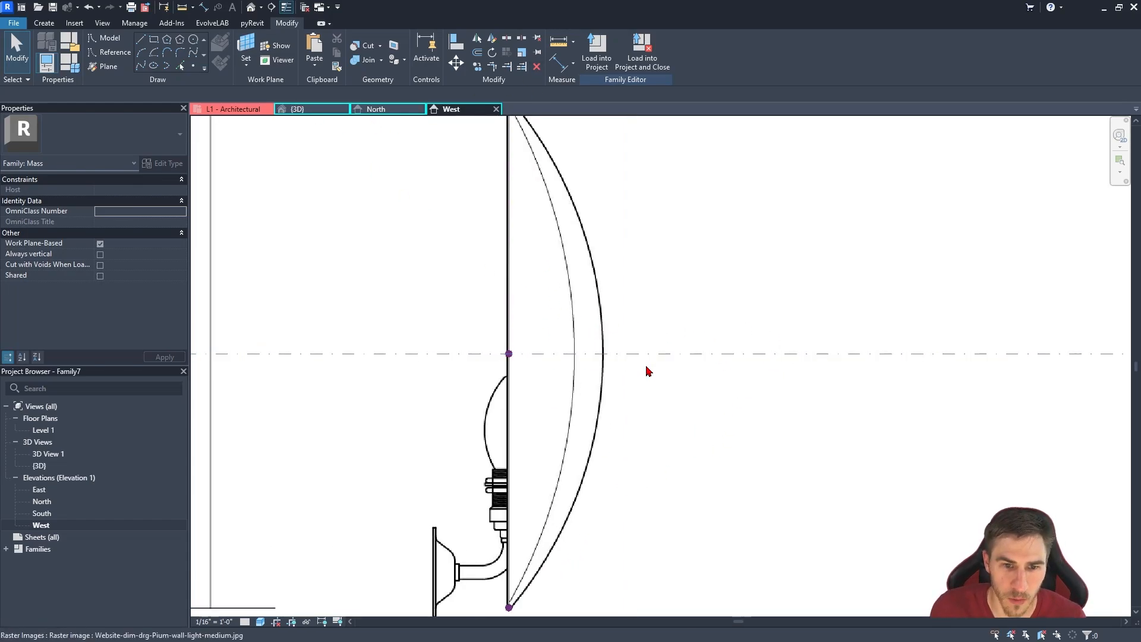
scroll(645, 376, down, 5)
scroll(569, 232, down, 3)
scroll(580, 389, up, 3)
scroll(570, 446, up, 2)
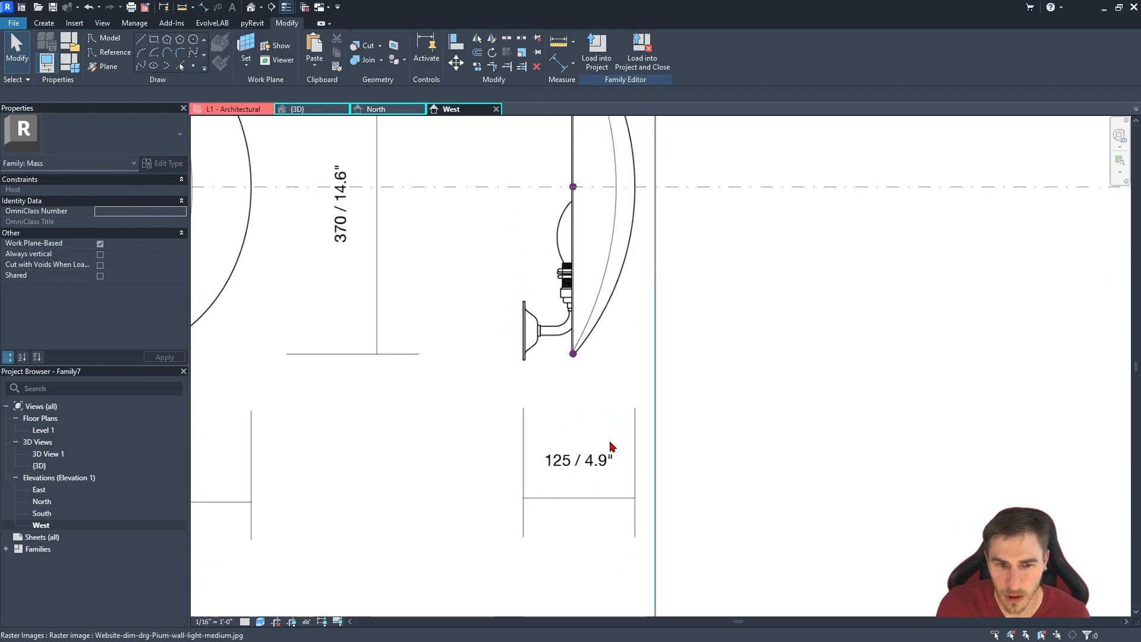
scroll(556, 390, down, 1)
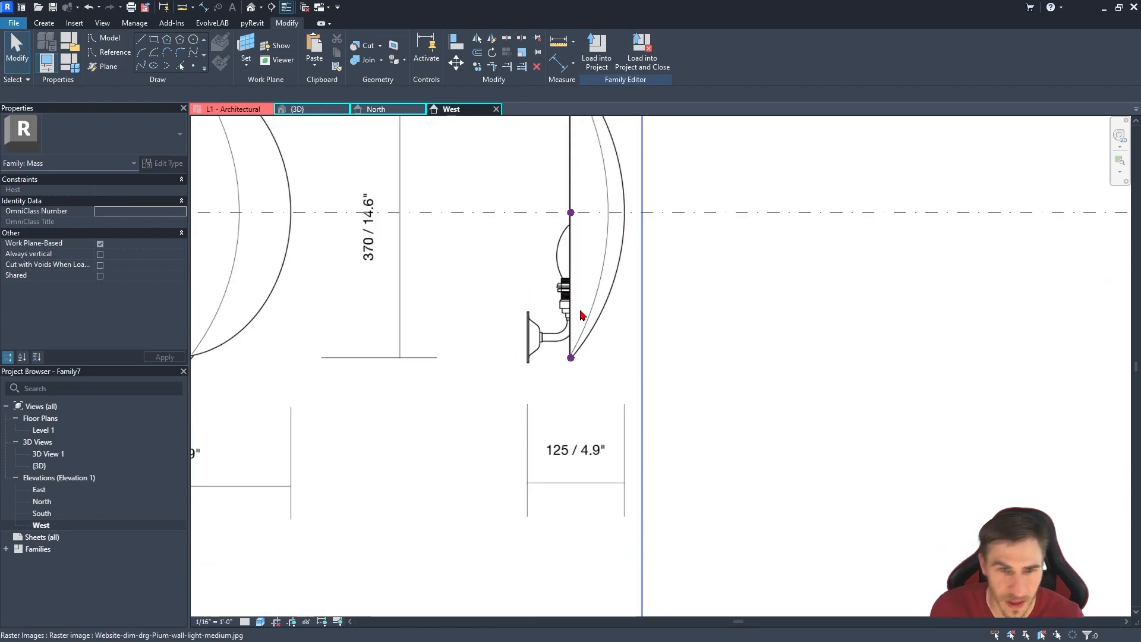
middle_drag(576, 266, 580, 316)
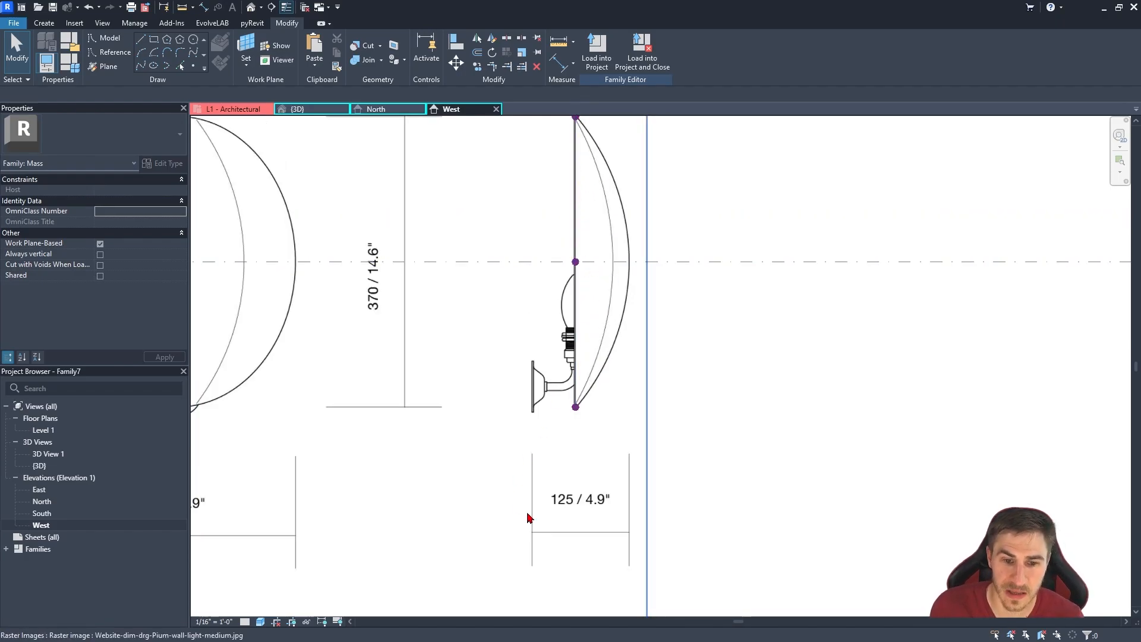
Place a reference point on the horizontal Level 1 line, just beyond the shade's curved profile in the West elevation.
click(193, 66)
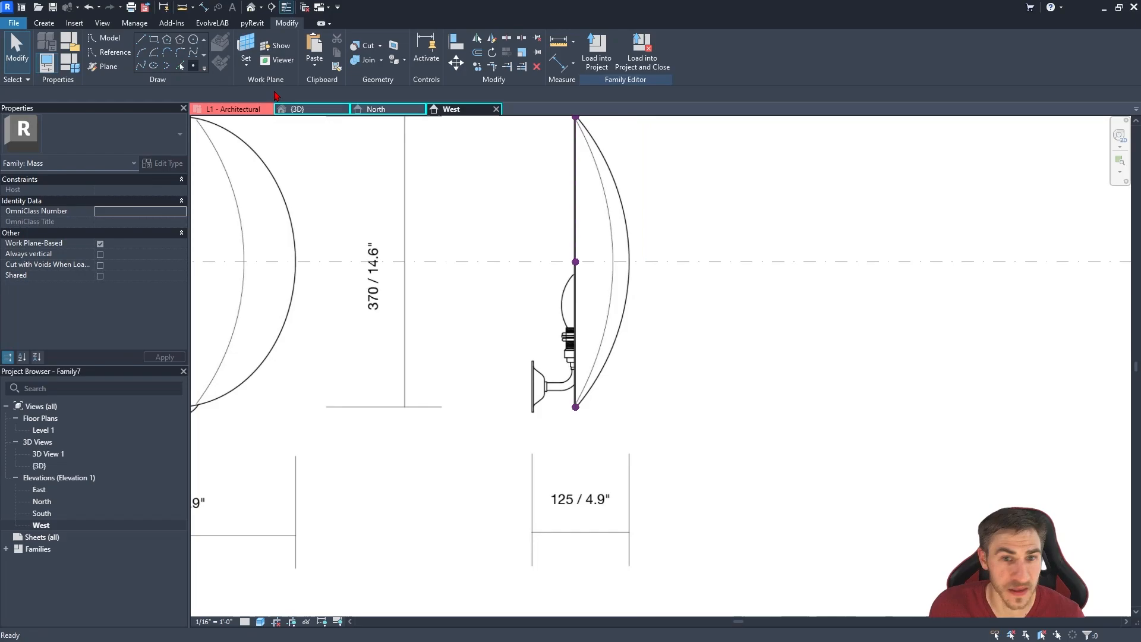
click(689, 262)
key(Escape)
key(Escape)
Set the new reference point's distance from the central reference point to =4.9"/2.
drag(676, 232, 722, 302)
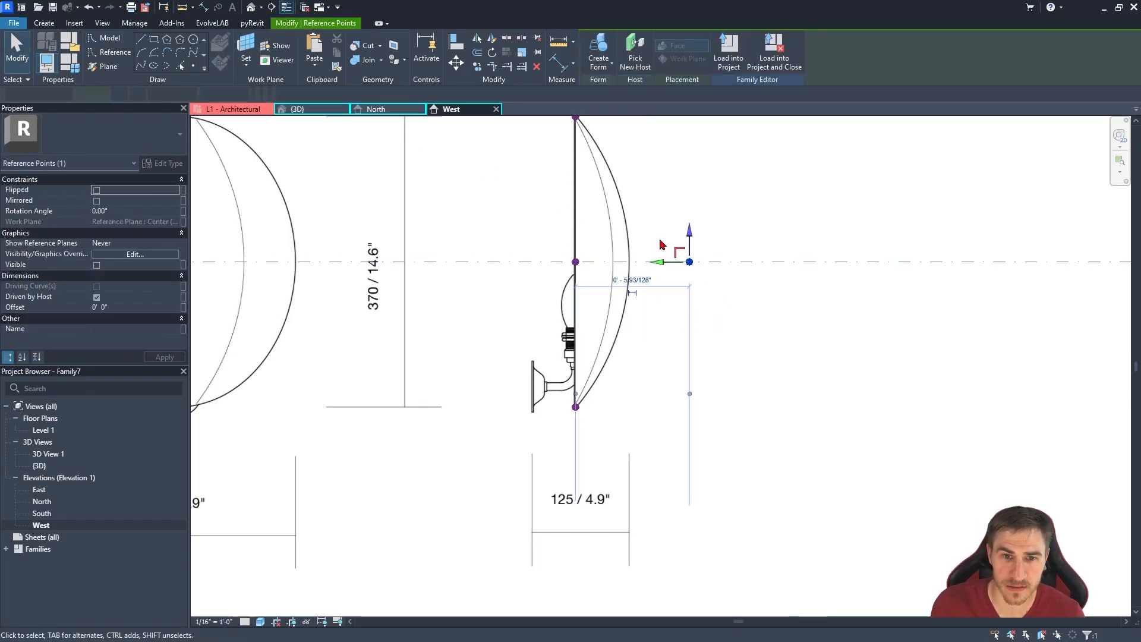
click(635, 281)
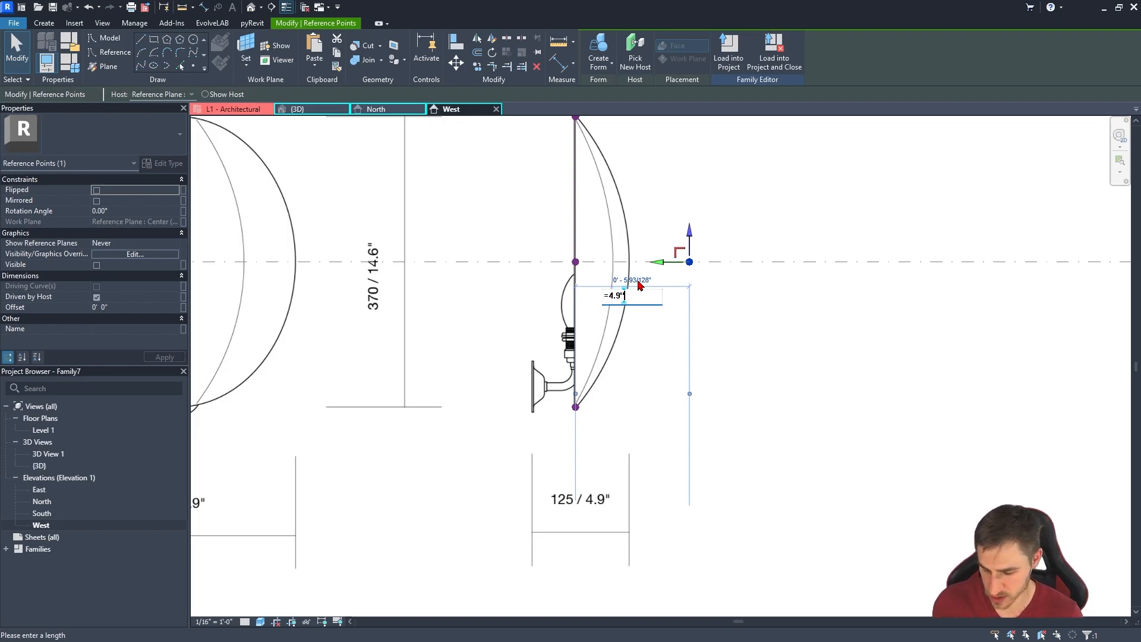
text(=4.9"/2)
key(Return)
key(Escape)
scroll(636, 267, up, 3)
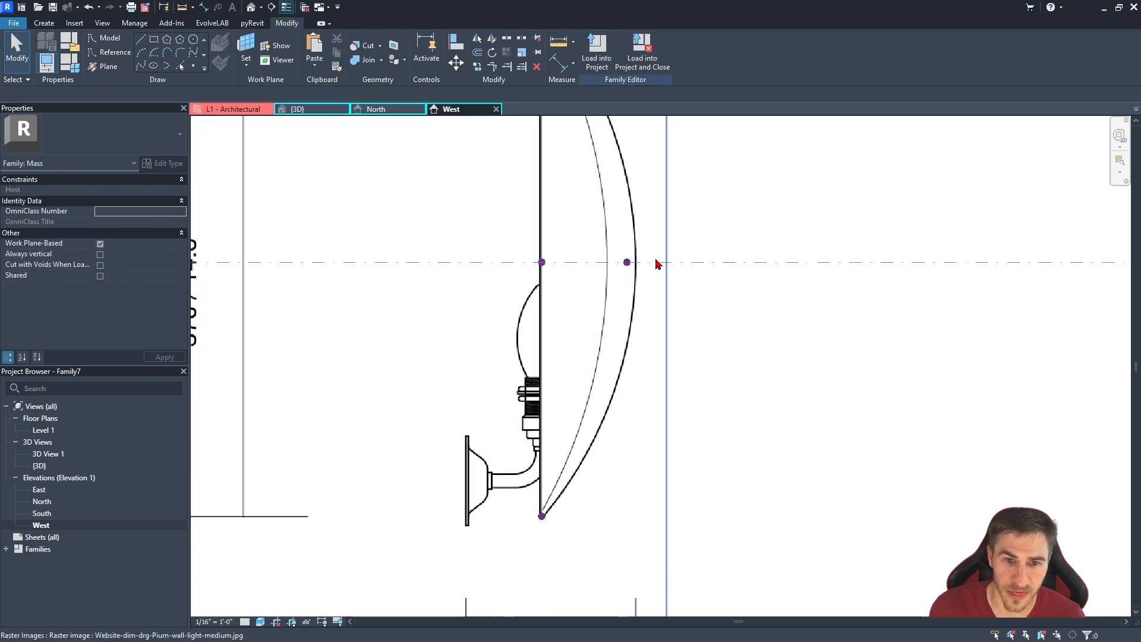
scroll(634, 267, down, 3)
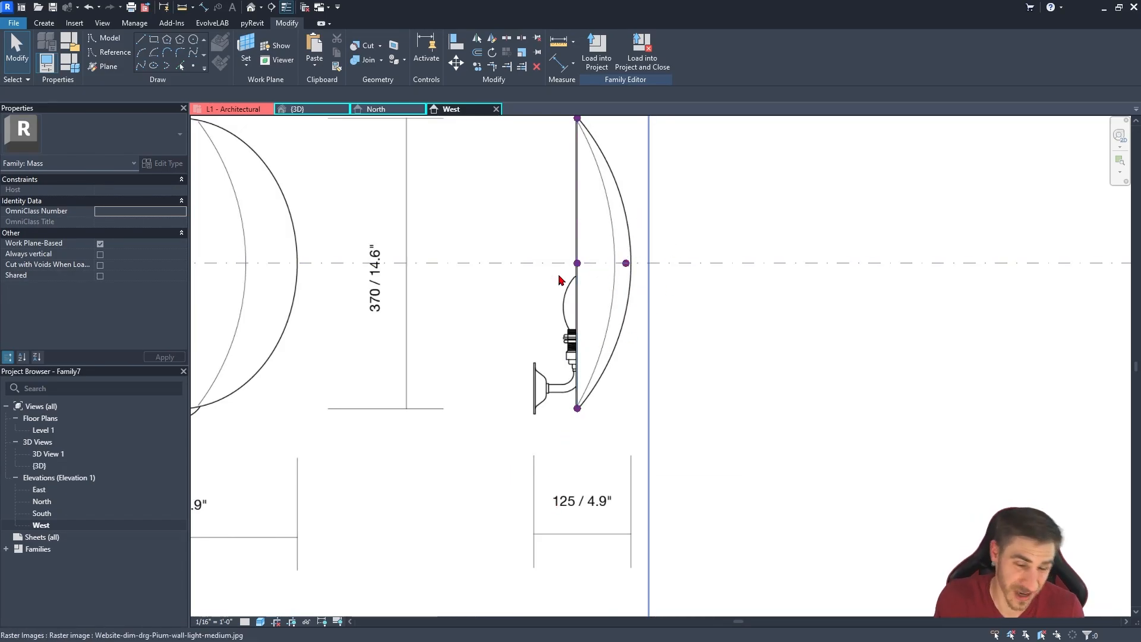
scroll(612, 273, up, 1)
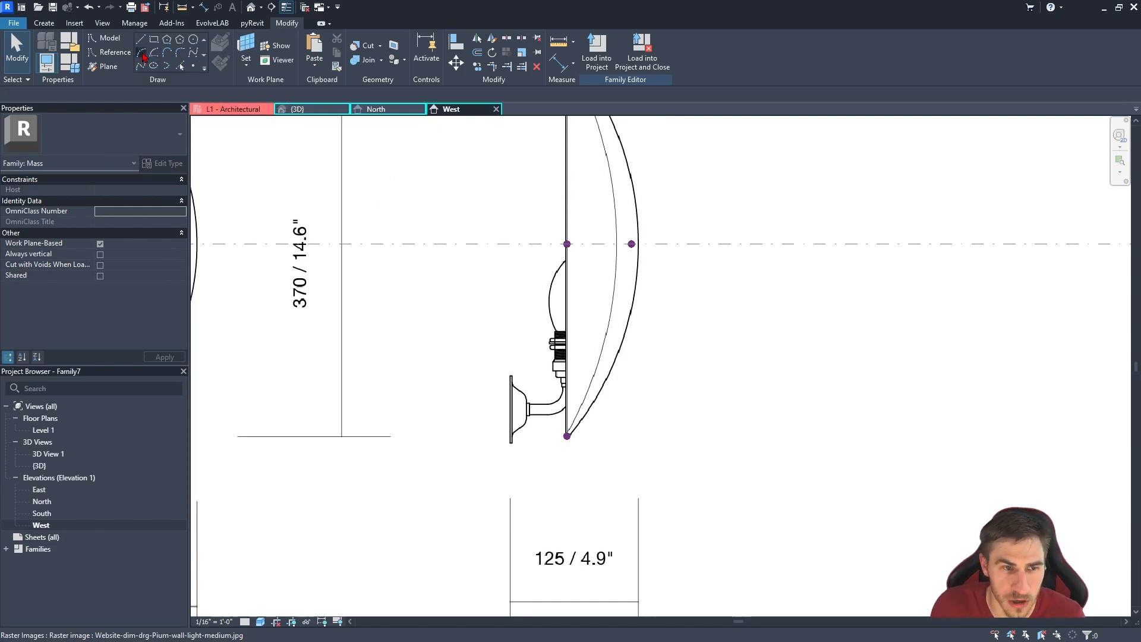
Draw a model-line arc from the lower reference point to the upper one, passing through the new front reference point.
click(143, 54)
click(567, 436)
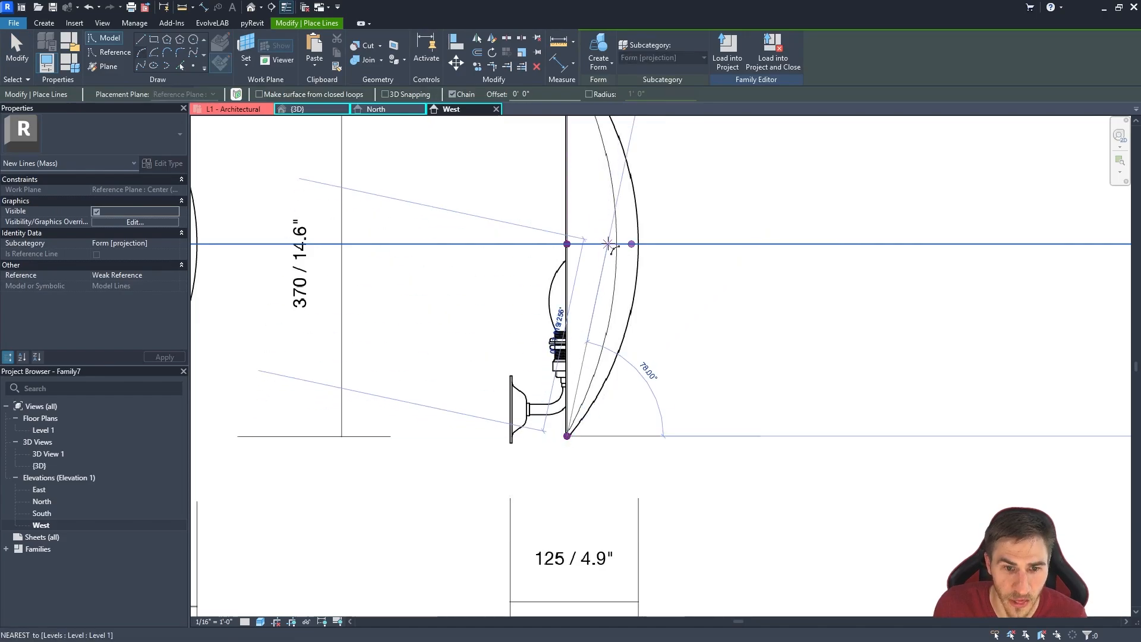
middle_drag(608, 241, 632, 458)
click(590, 270)
scroll(653, 473, up, 3)
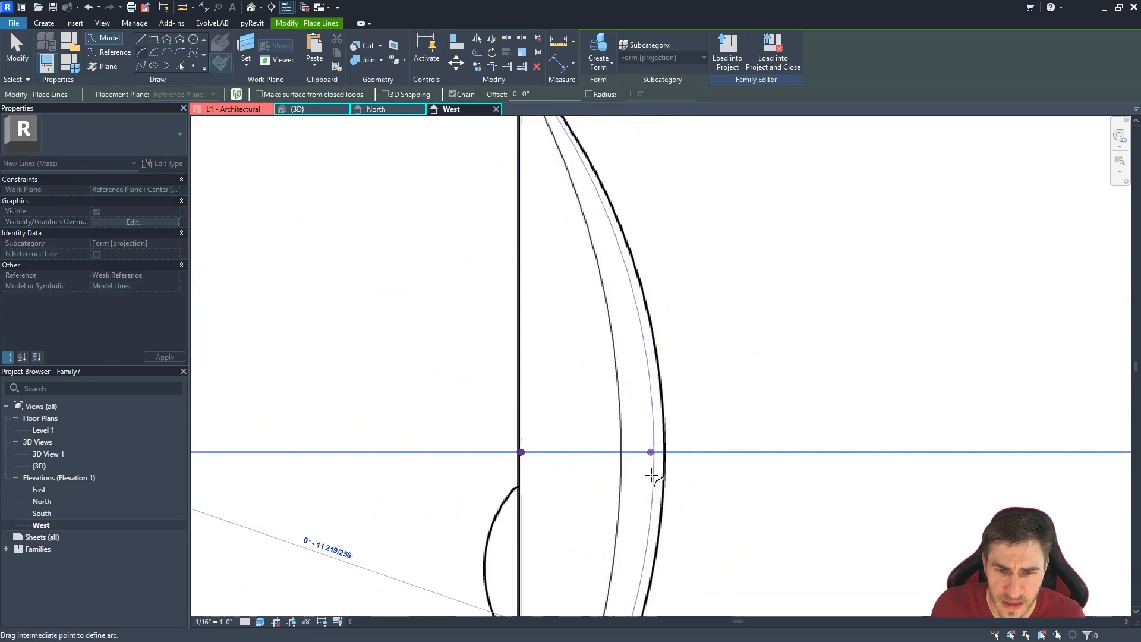
click(650, 452)
key(Escape)
key(Escape)
scroll(656, 511, down, 3)
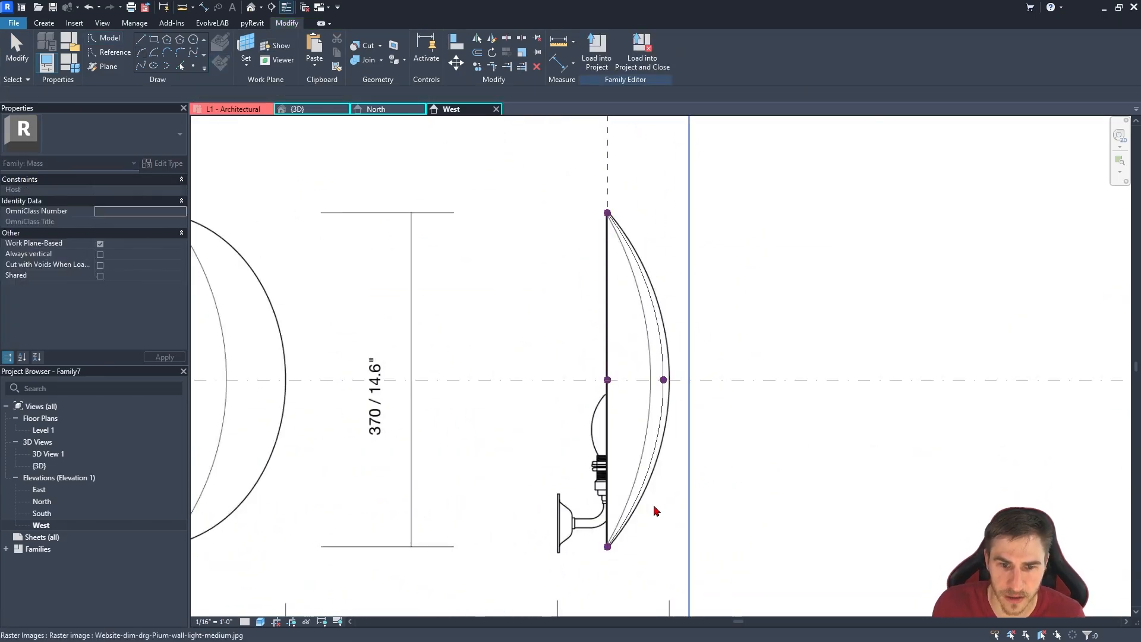
Compare the arc with the drawing's shade profile in the West elevation and examine it against the ellipse in the {3D} view.
click(666, 416)
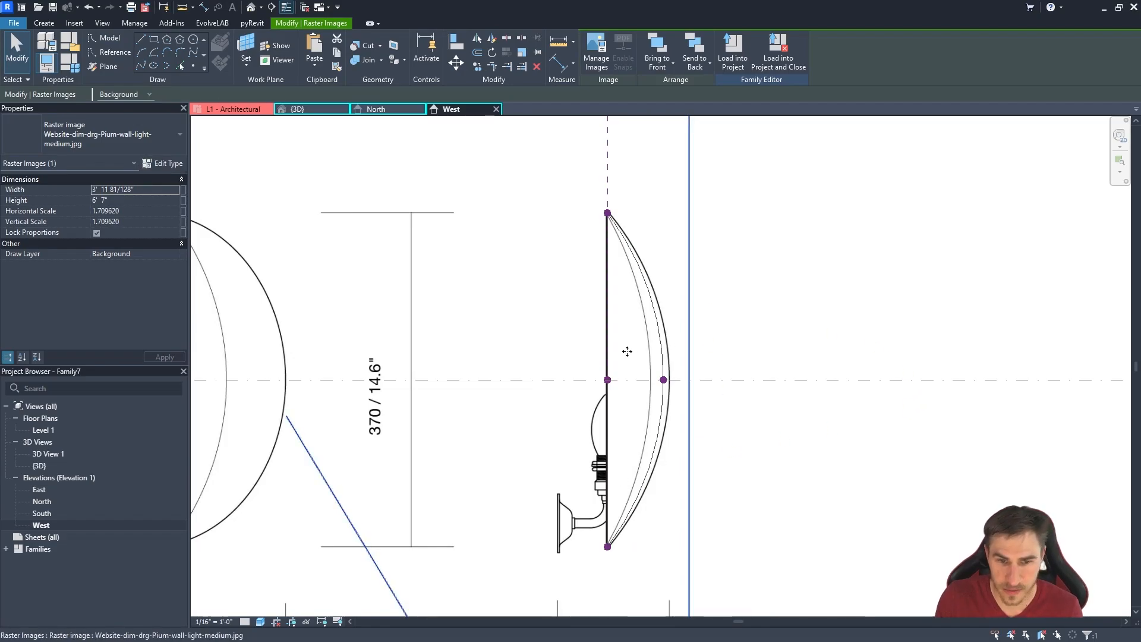
scroll(688, 487, down, 2)
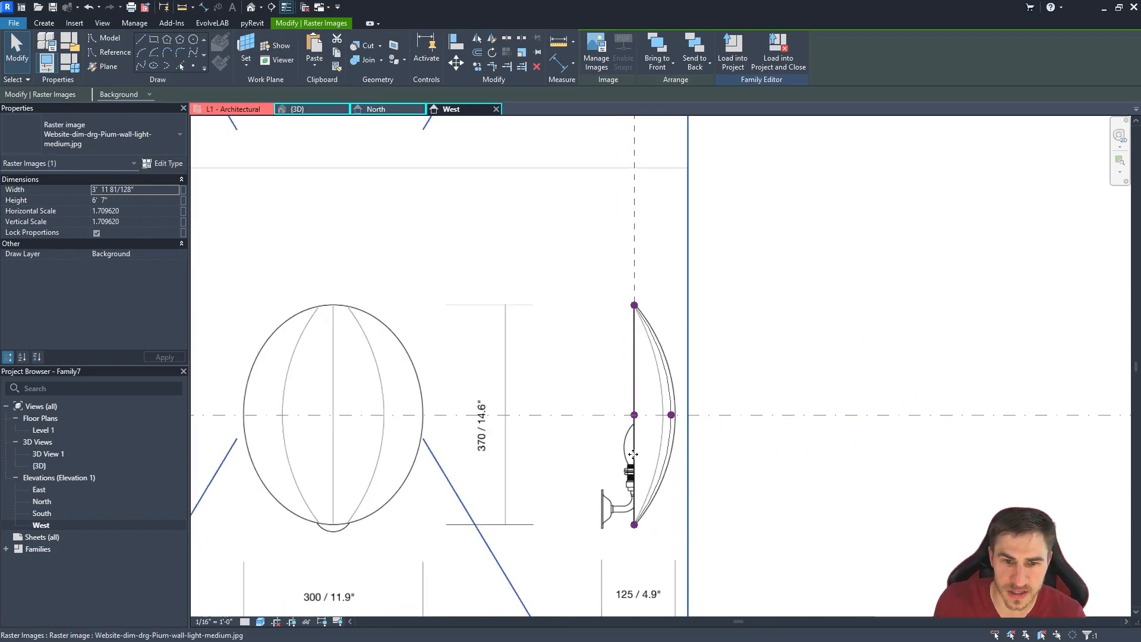
middle_drag(670, 533, 678, 494)
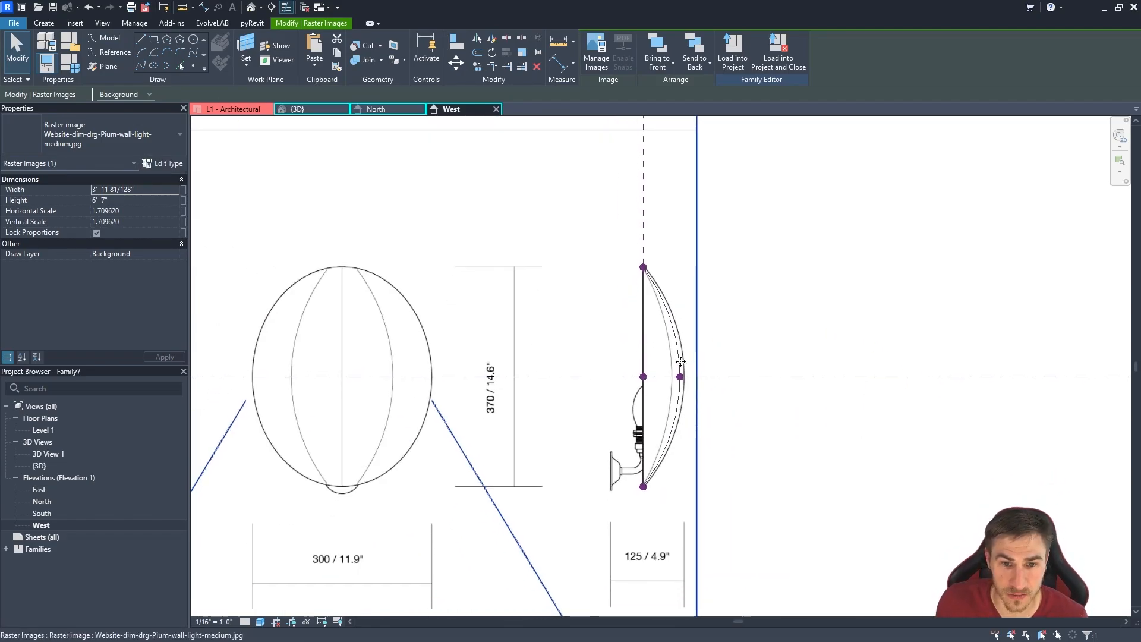
click(331, 114)
shift+middle_drag(721, 422, 815, 422)
scroll(816, 422, up, 2)
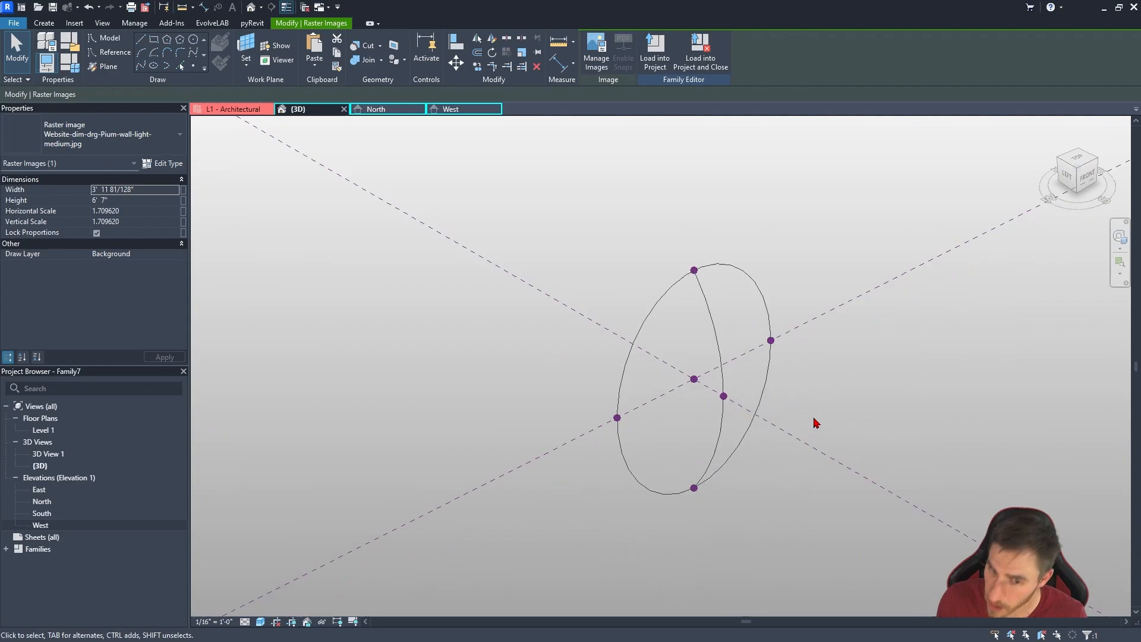
scroll(812, 420, up, 3)
shift+middle_drag(726, 424, 685, 388)
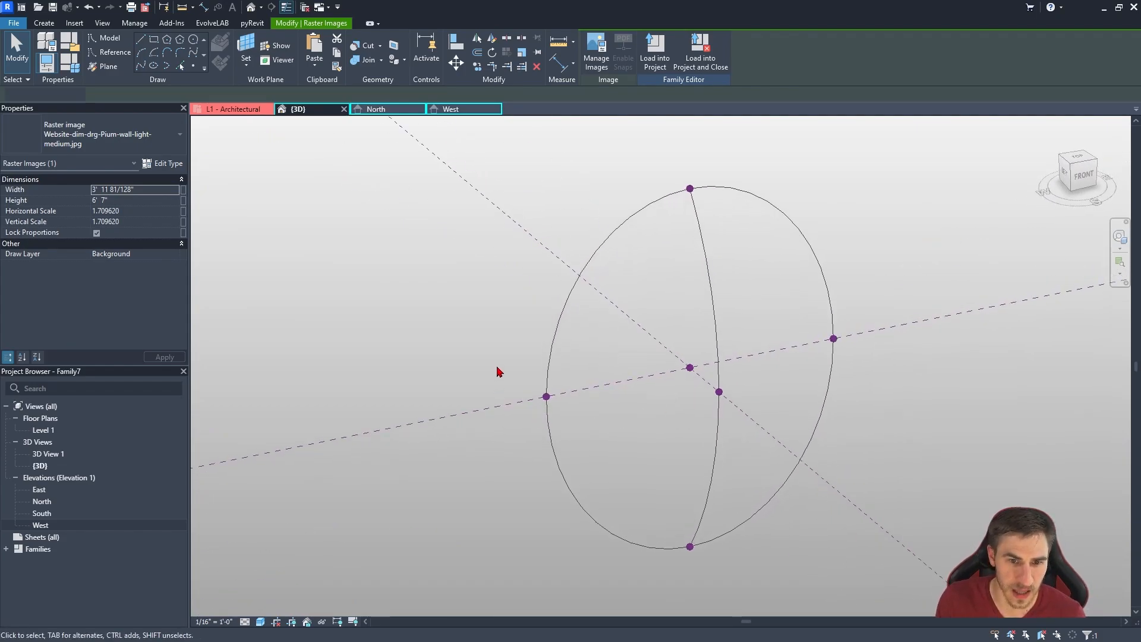
Create a spline through the ellipse's two side reference points and the front reference point in the {3D} view.
drag(498, 368, 570, 408)
ctrl+click(718, 392)
ctrl+click(833, 338)
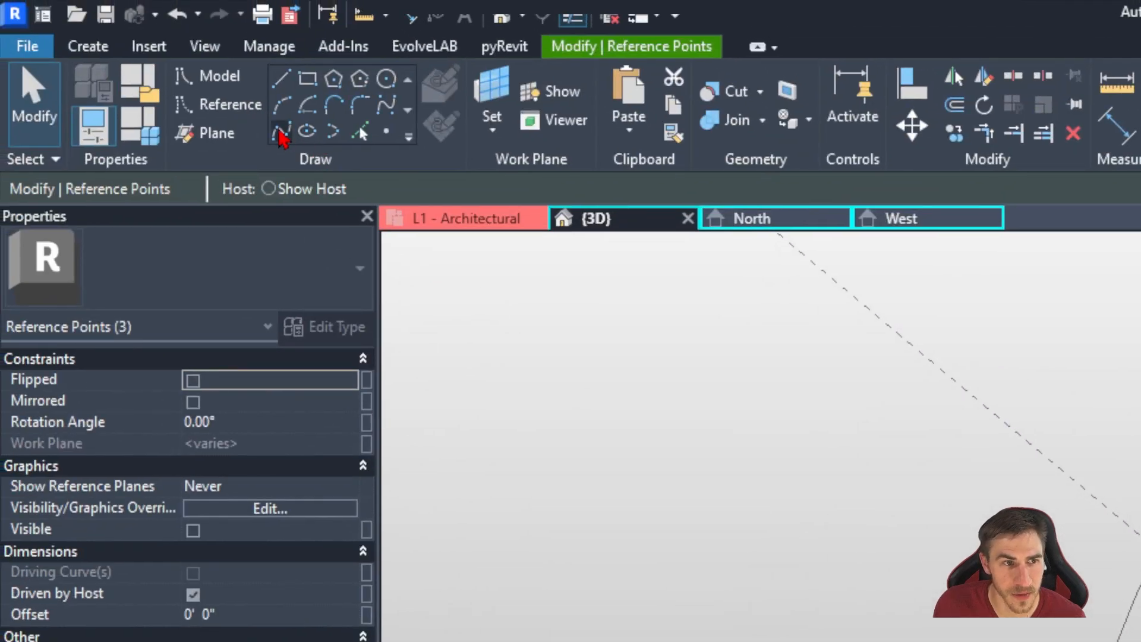
click(279, 133)
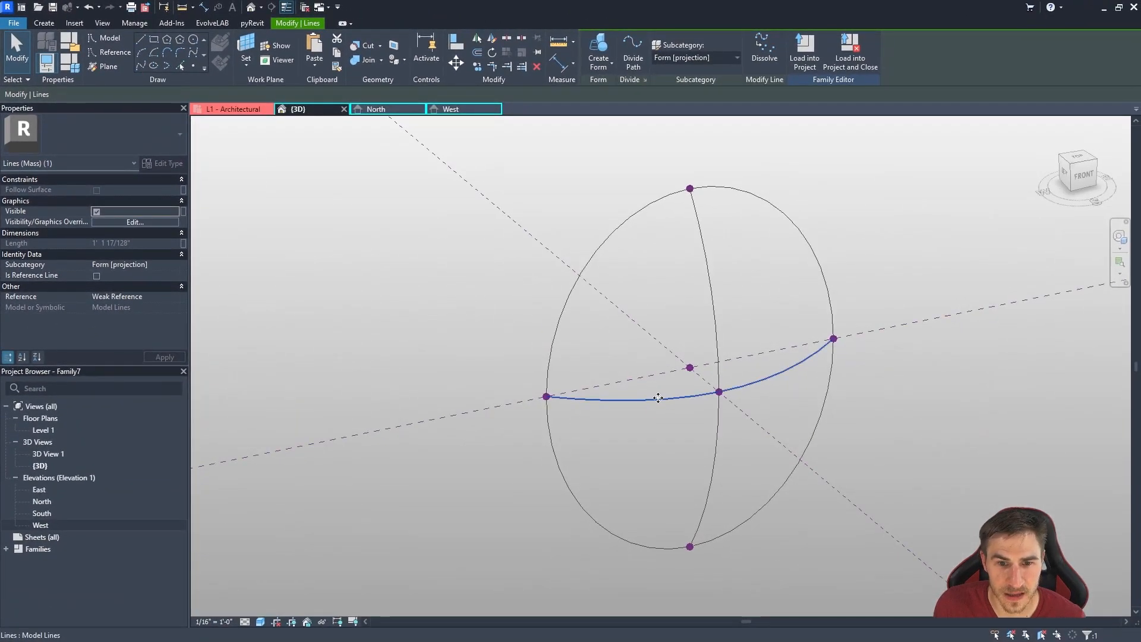
key(Escape)
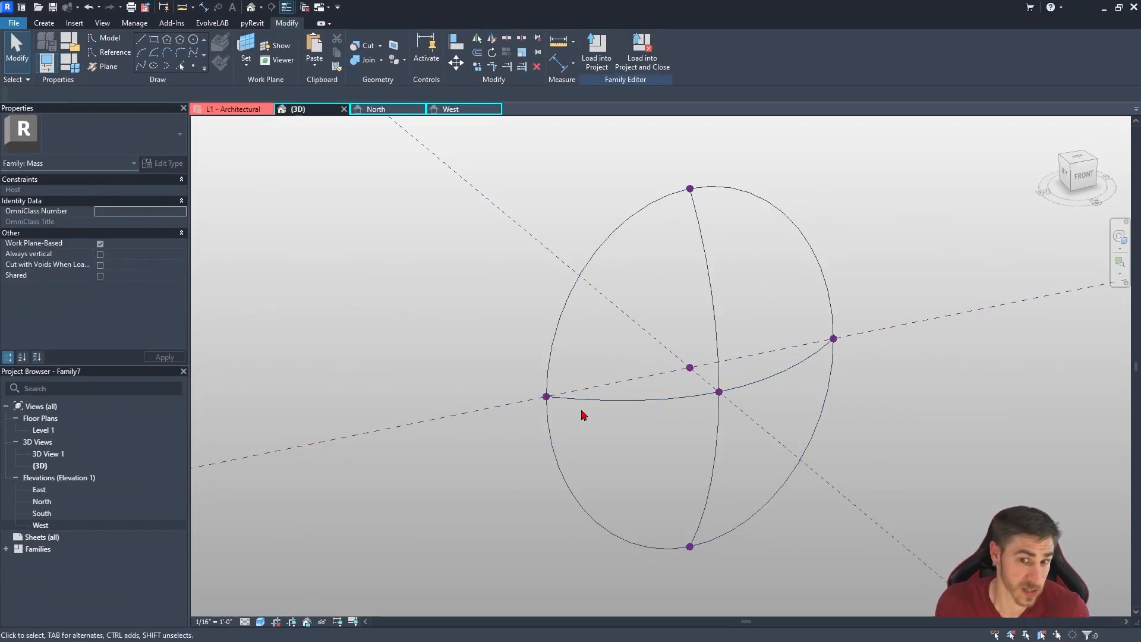
shift+middle_drag(653, 435, 717, 419)
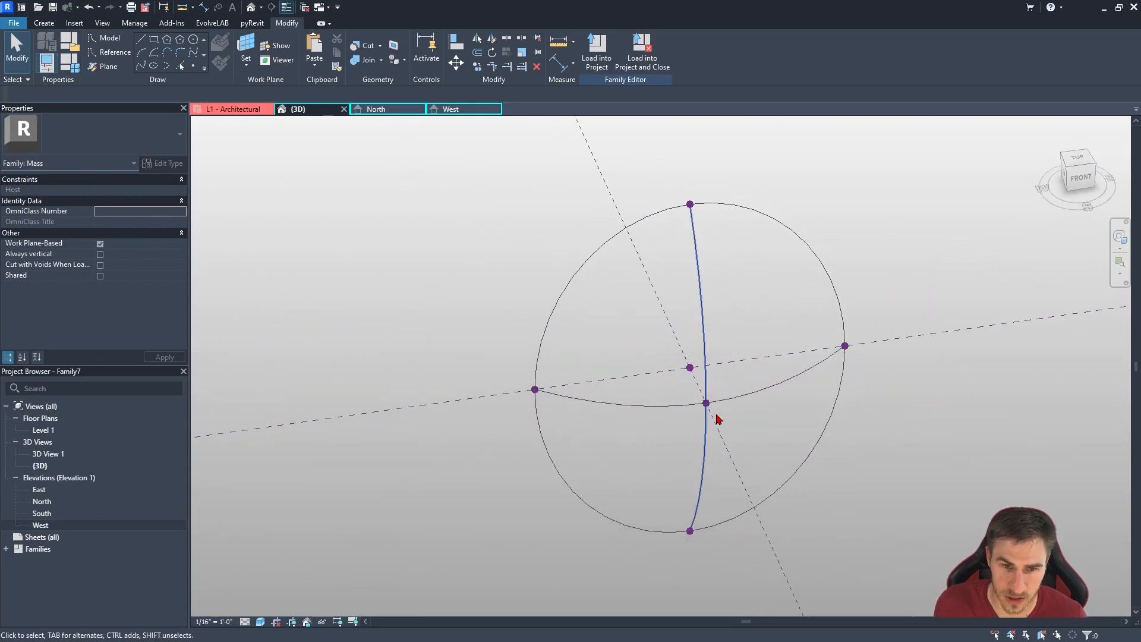
shift+middle_drag(742, 378, 738, 381)
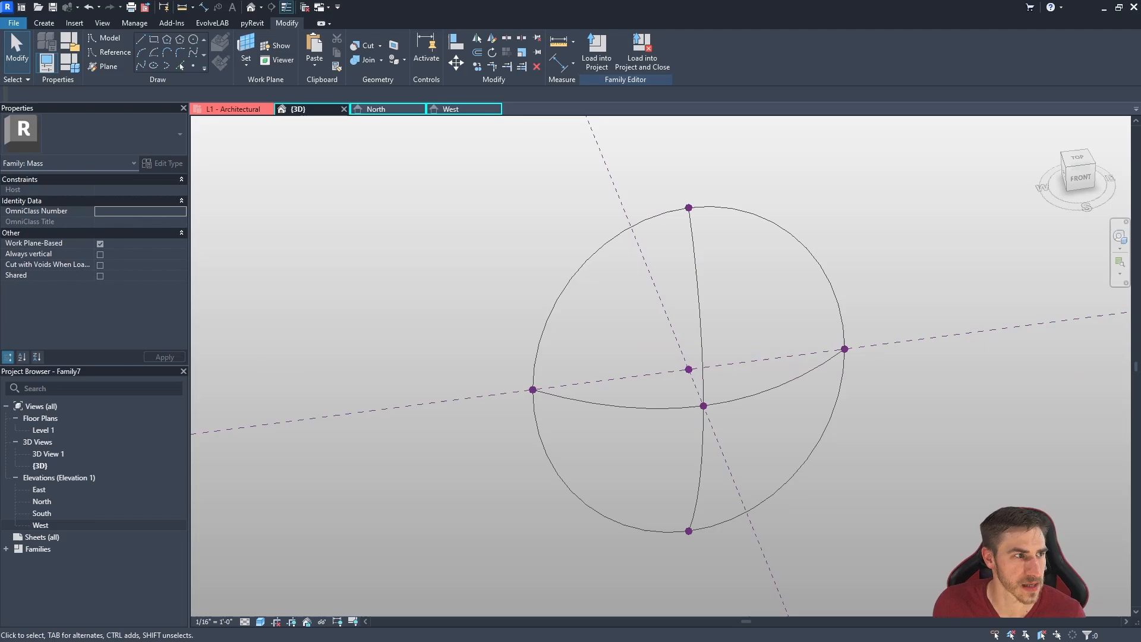
Switch to the Photos image viewer and examine the small Pium wall light drawing's front and side views with their dimensions.
key(alt+Tab)
scroll(346, 301, up, 5)
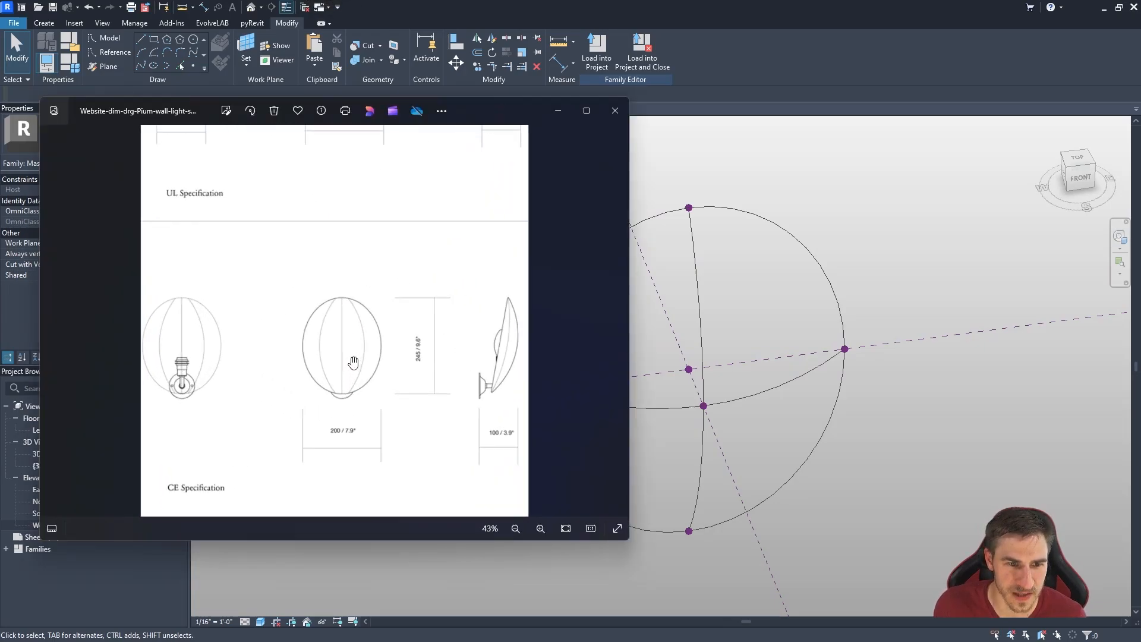
drag(418, 359, 167, 363)
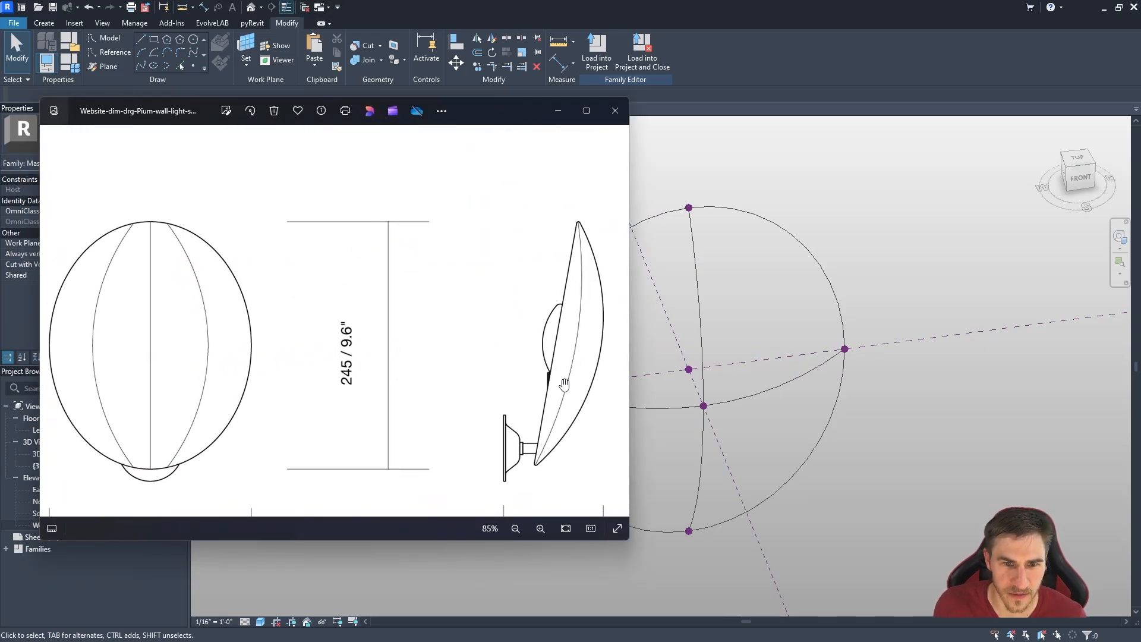
drag(562, 303, 563, 475)
drag(404, 221, 407, 486)
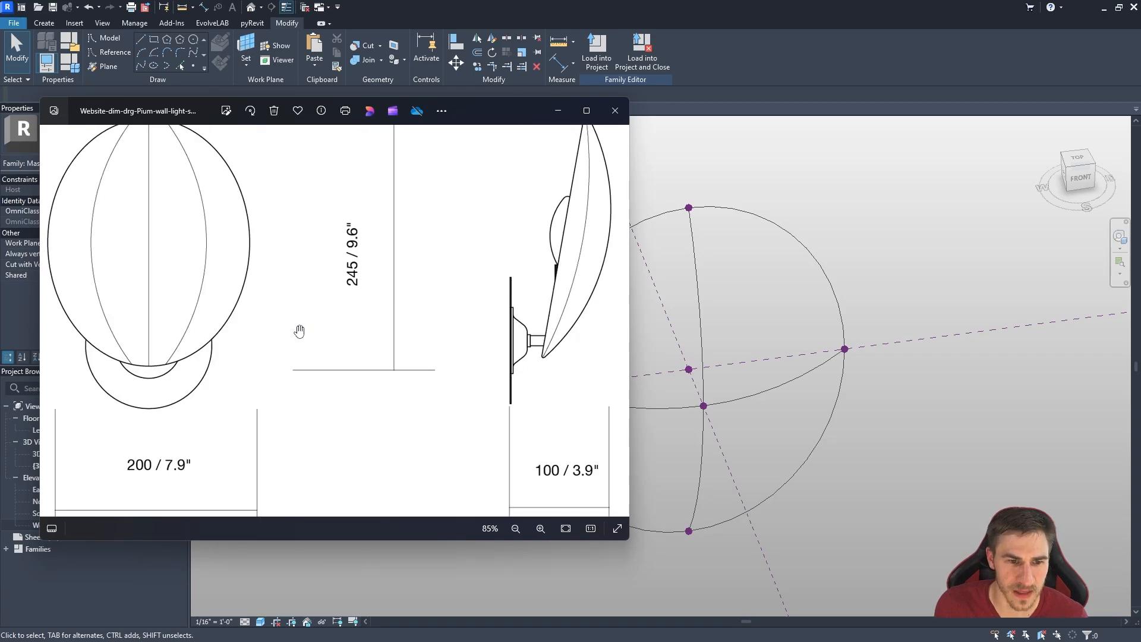
click(558, 110)
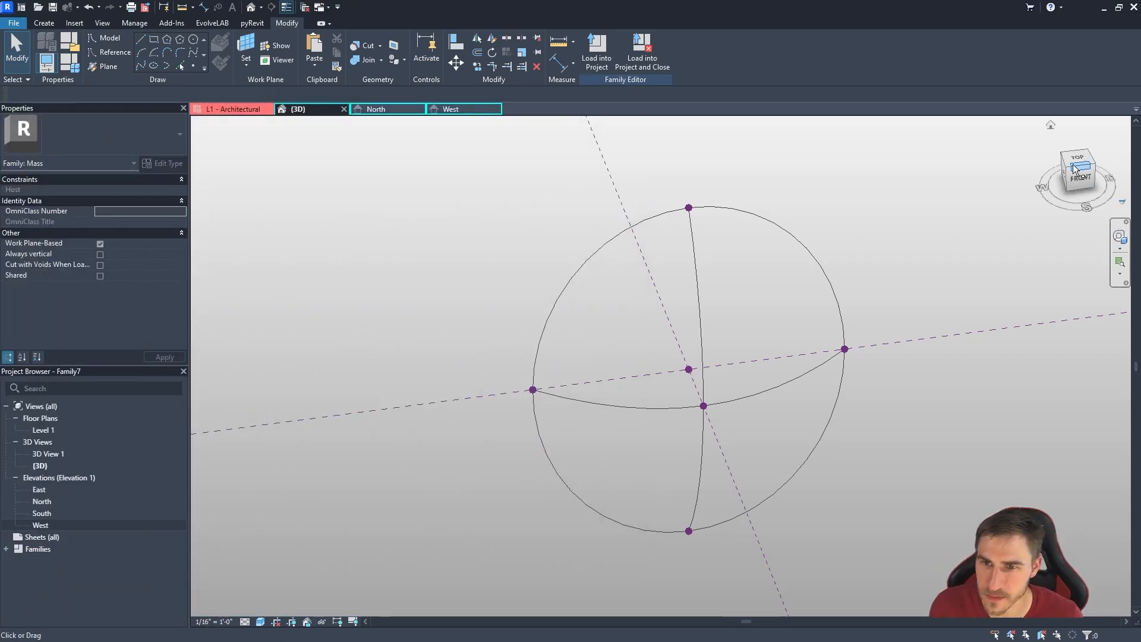
Open the Level 1 floor plan on the reference points and the horizontal spline.
double_click(84, 431)
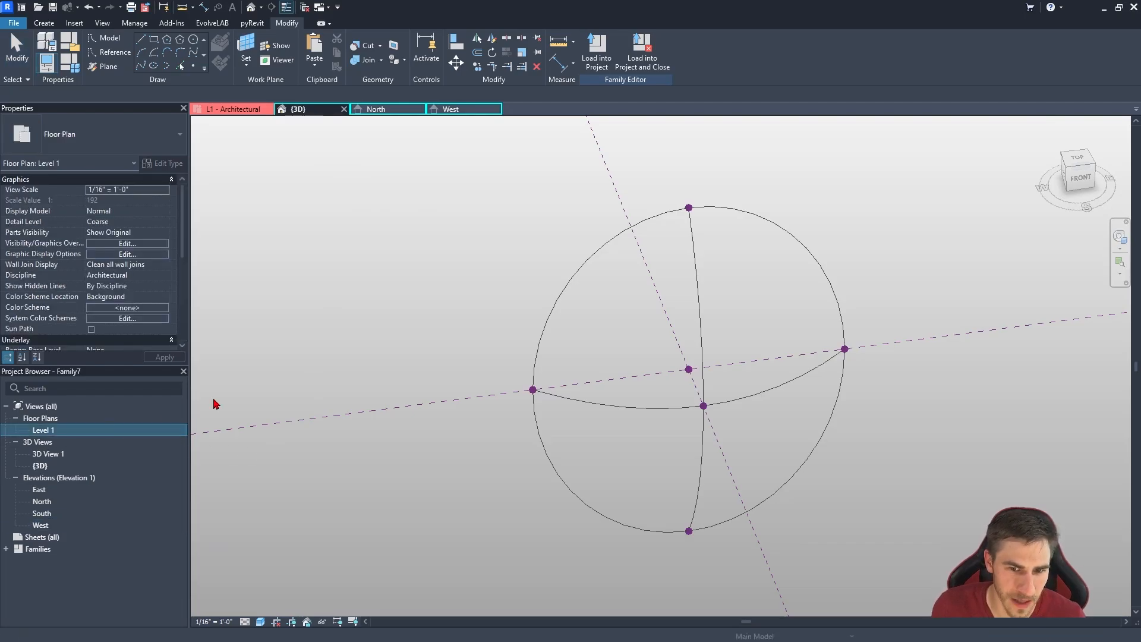
click(140, 39)
scroll(655, 394, up, 7)
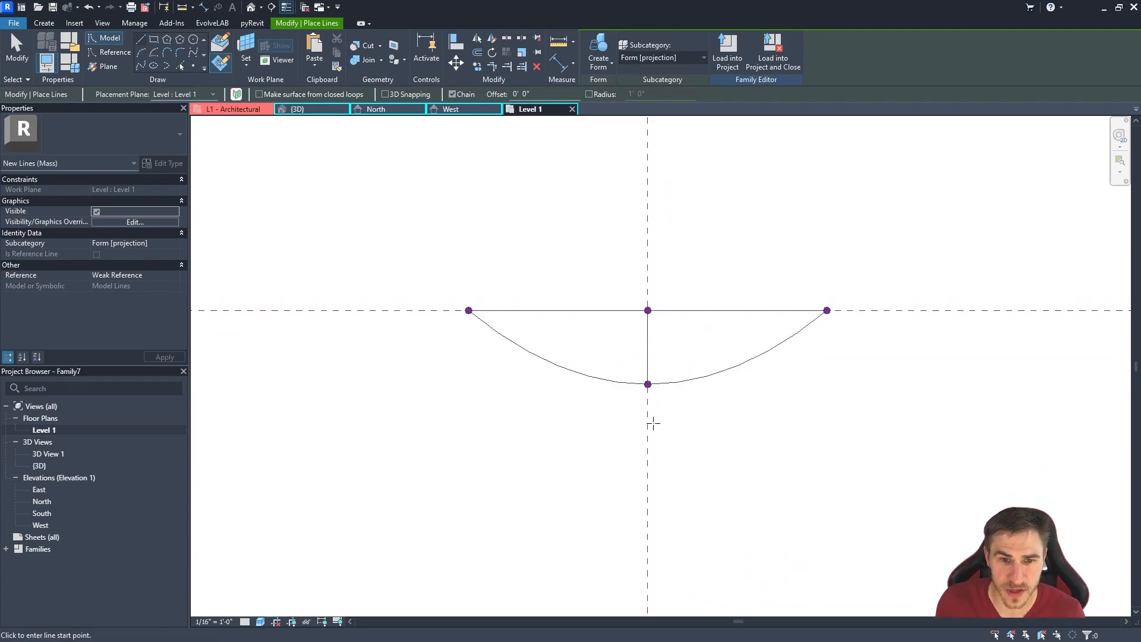
key(Escape)
Divide the horizontal spline into a path with a fixed number of 5 nodes.
click(590, 379)
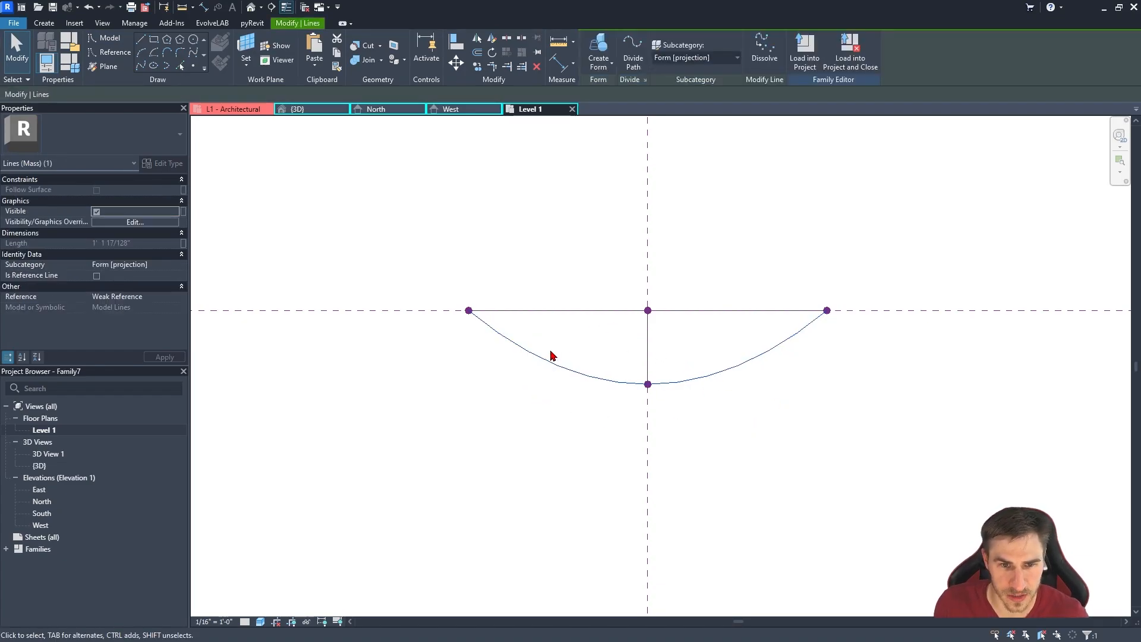
click(531, 425)
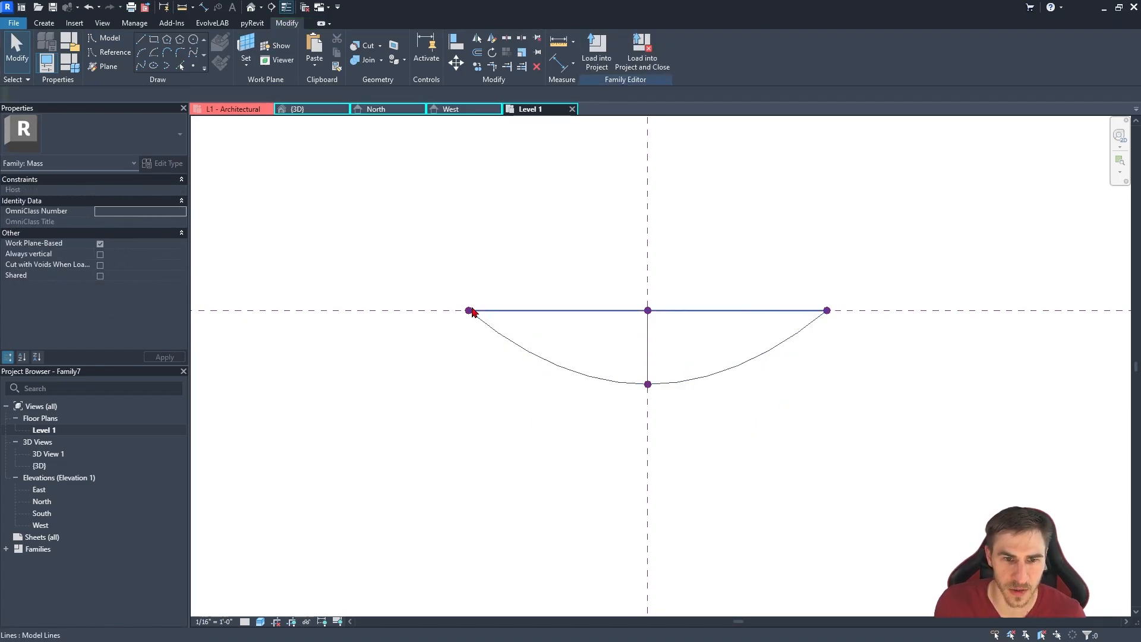
click(595, 378)
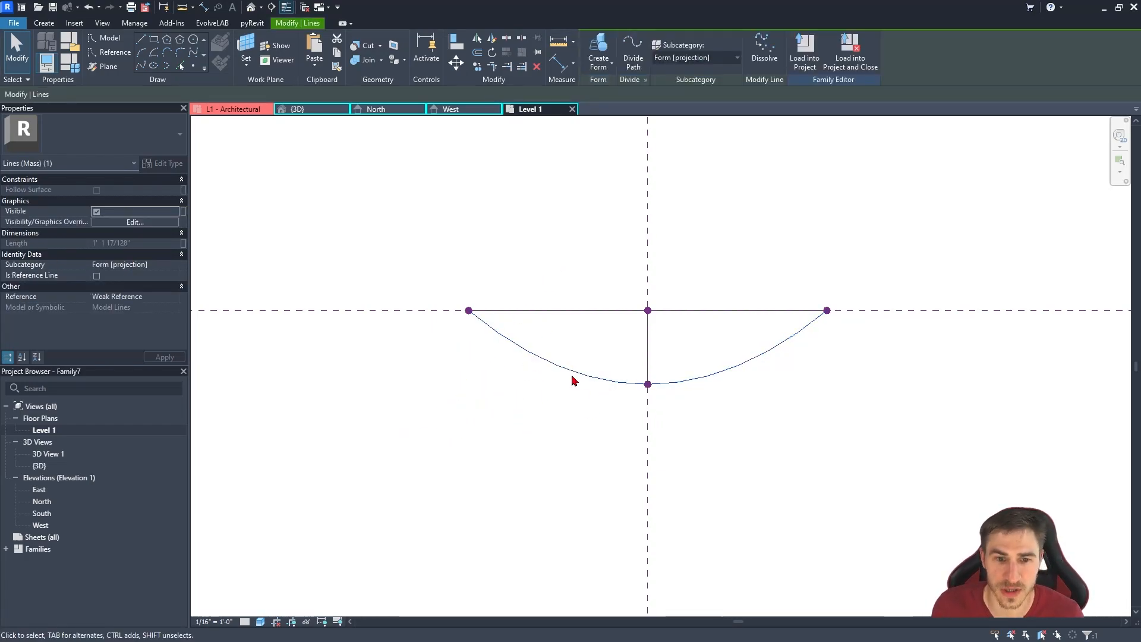
click(633, 55)
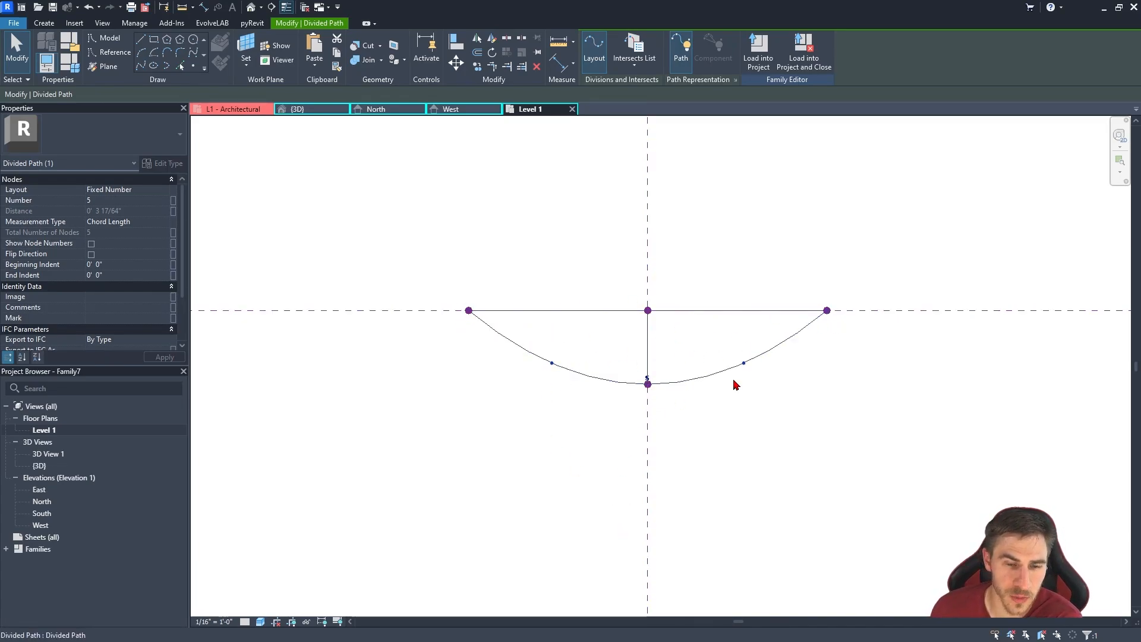
click(470, 476)
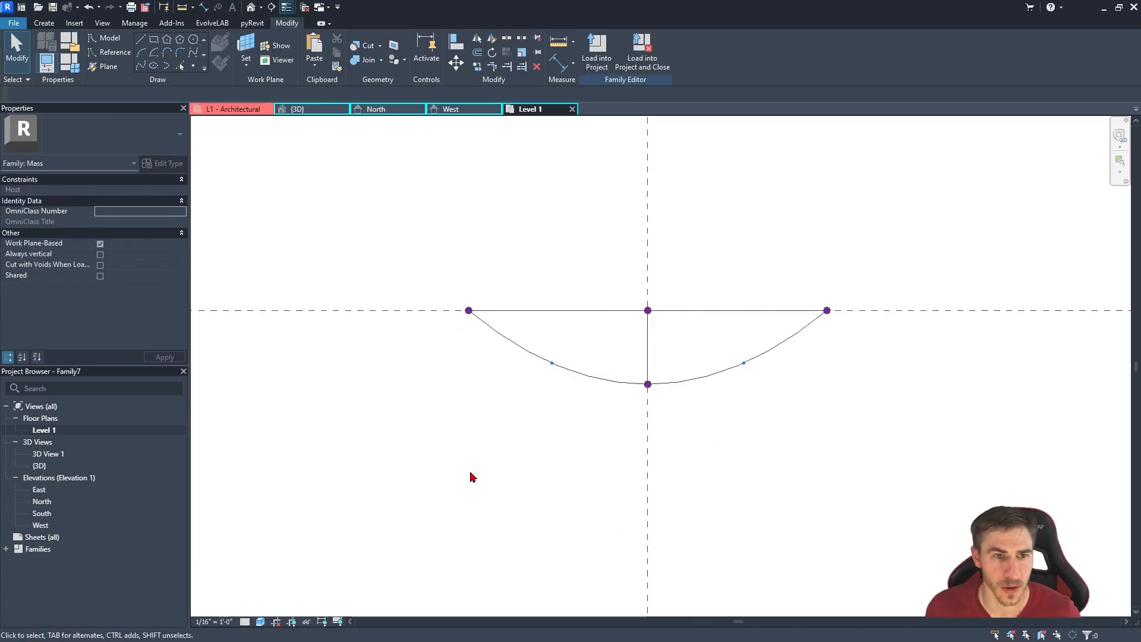
click(580, 370)
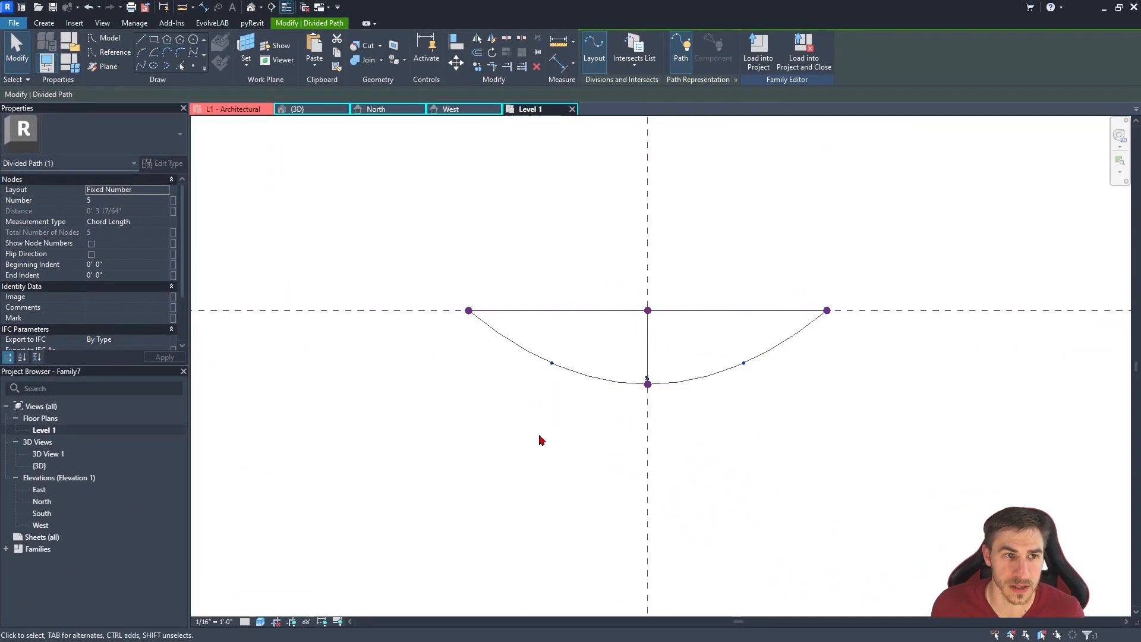
Place reference points on the divided path's two intermediate nodes, and remove the path division from the spline.
click(193, 65)
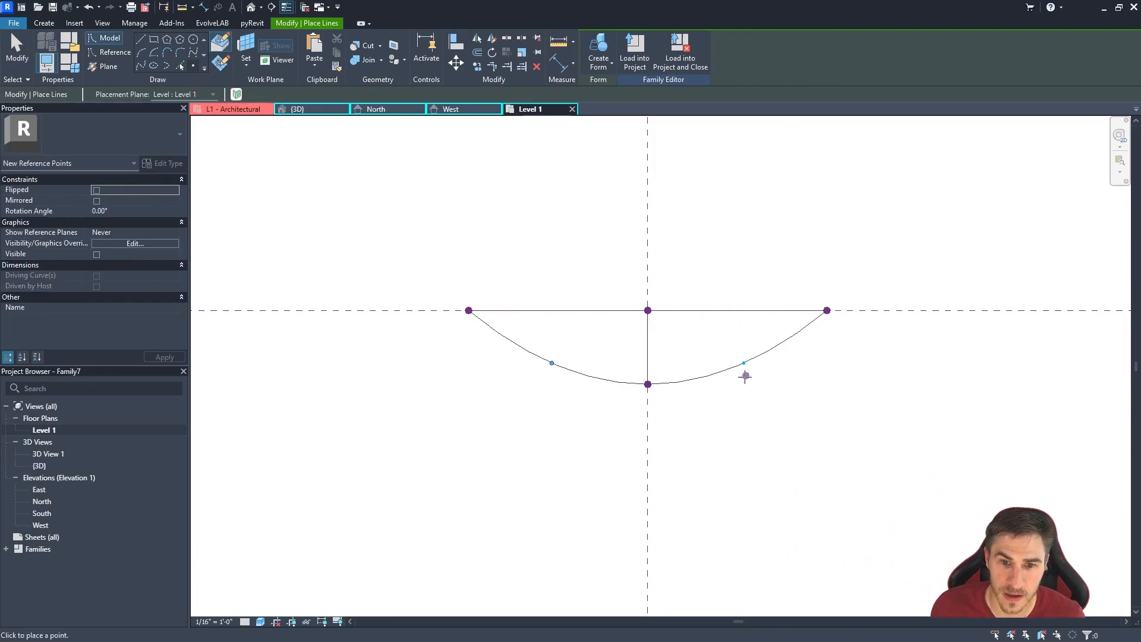
key(Escape)
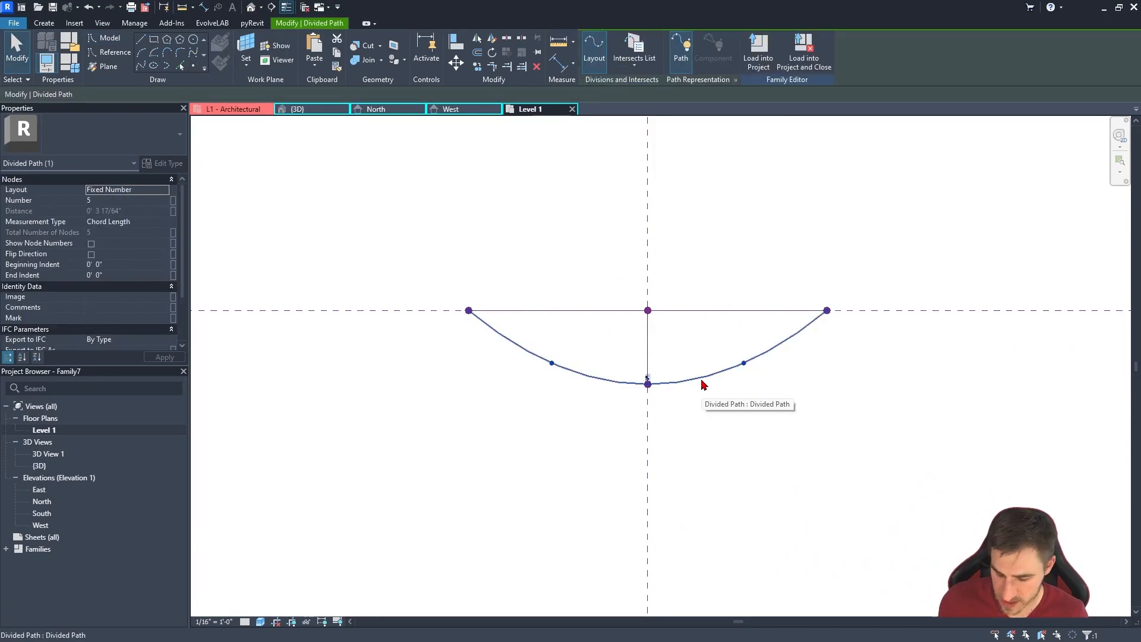
key(Escape)
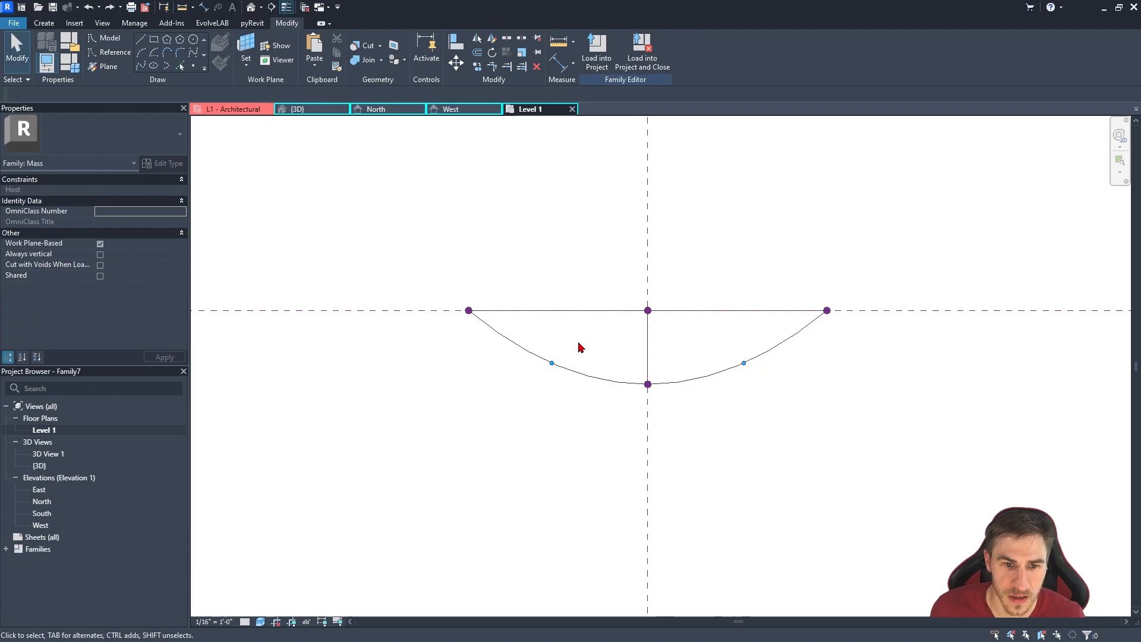
click(580, 380)
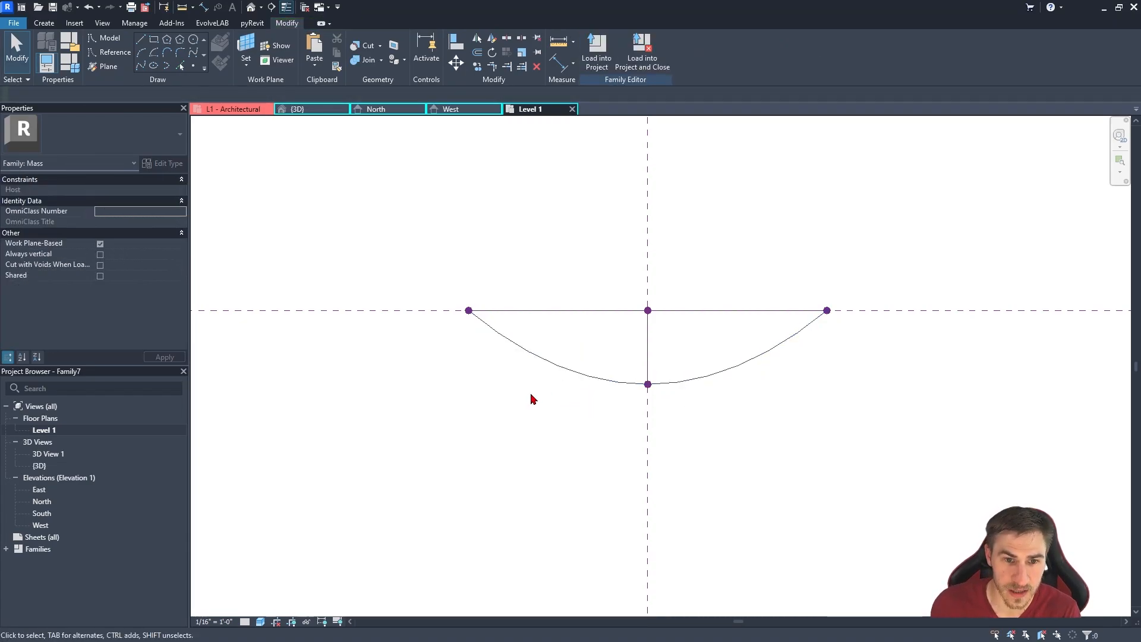
Undo the removals on the horizontal spline to restore its two intermediate reference points.
click(594, 379)
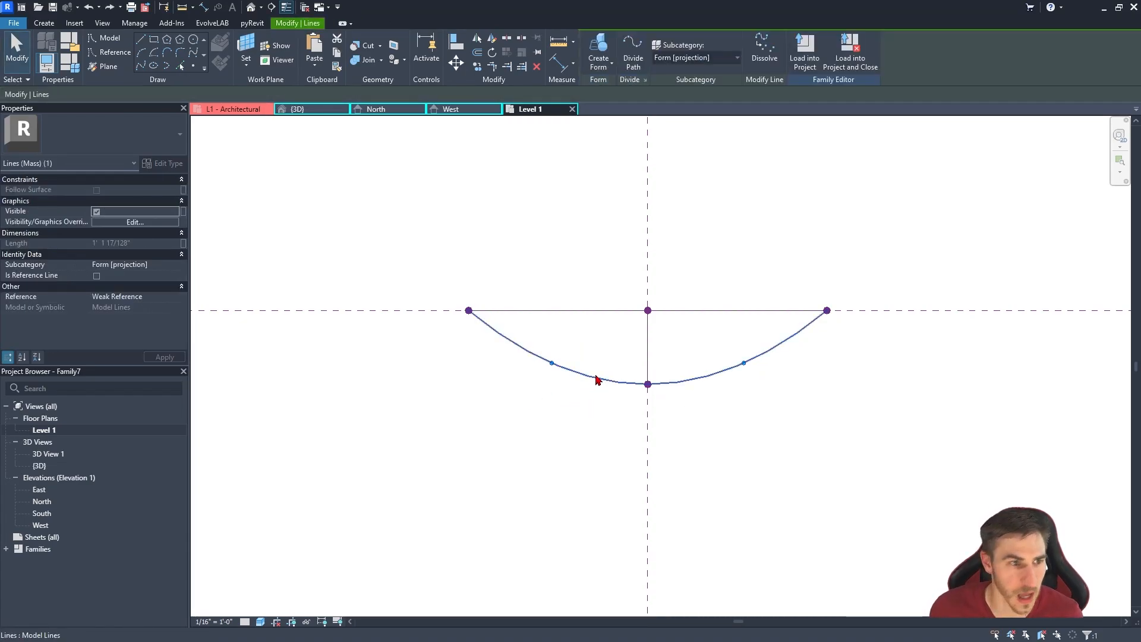
key(Delete)
key(ctrl+z)
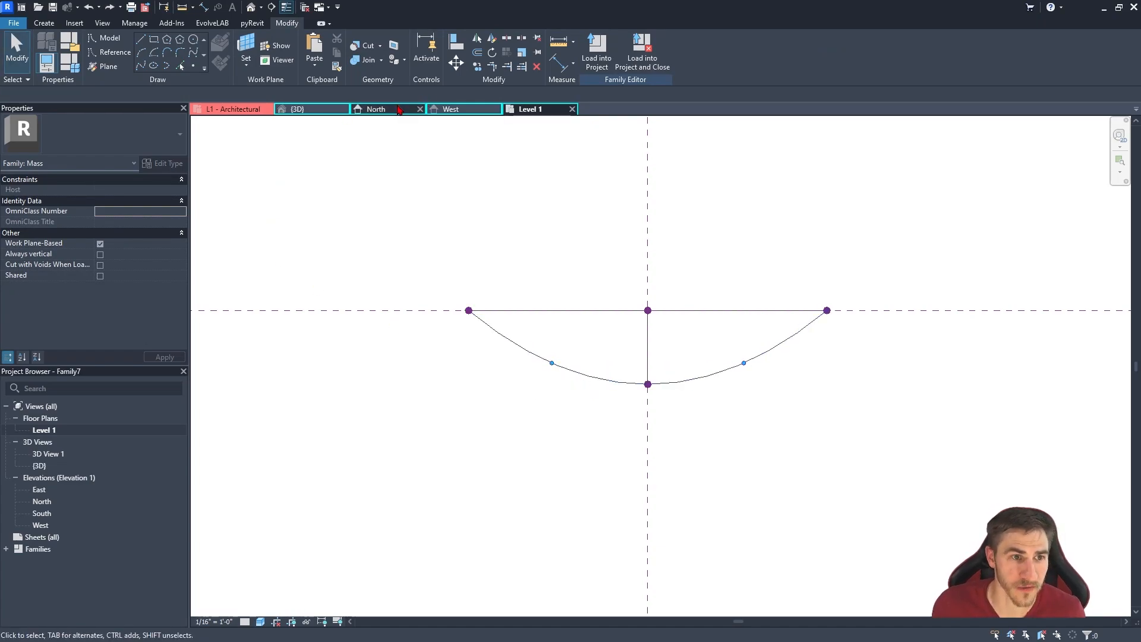
click(141, 40)
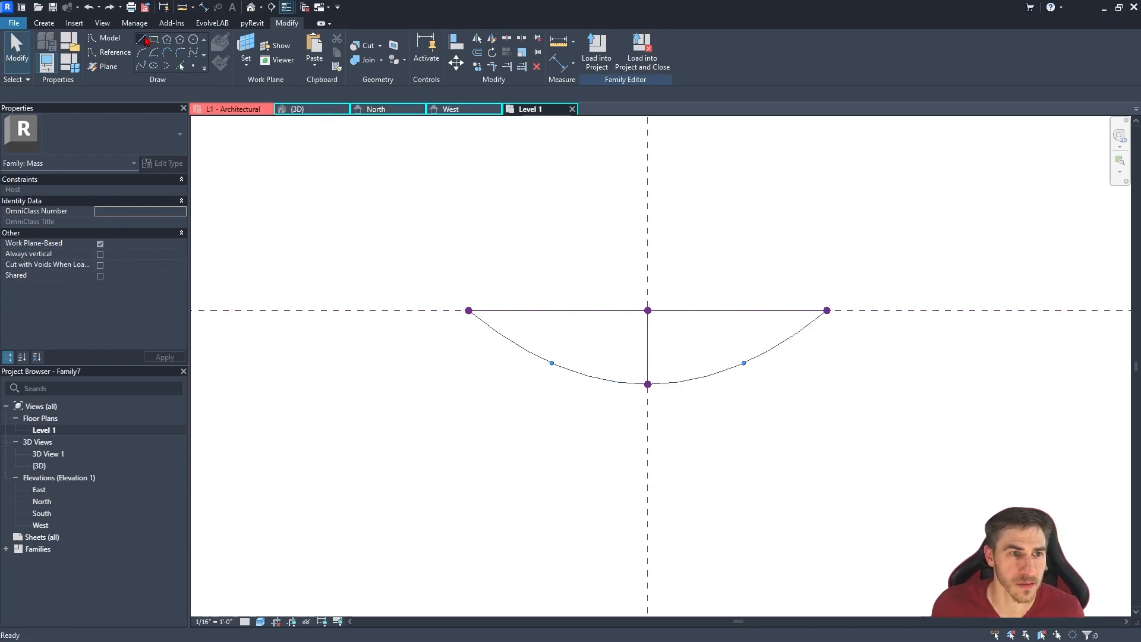
click(469, 310)
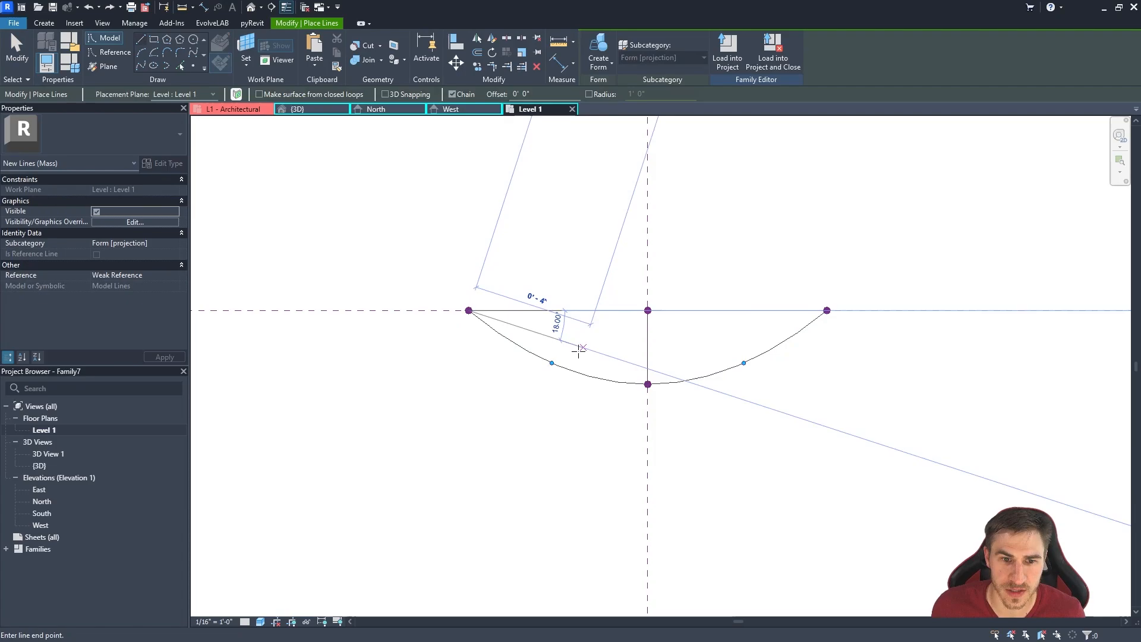
key(Escape)
key(Escape)
click(552, 365)
scroll(557, 373, up, 3)
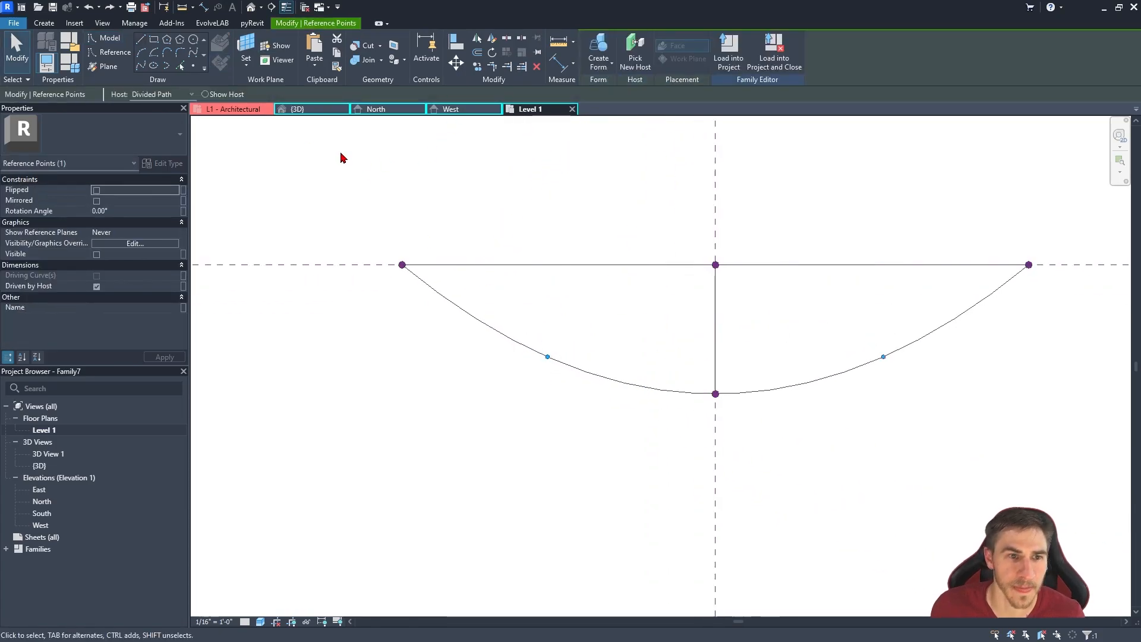
In the 3D view, draw a chain of straight model lines through the horizontal spline's end points, intermediate nodes and middle point.
click(311, 109)
click(142, 42)
click(533, 389)
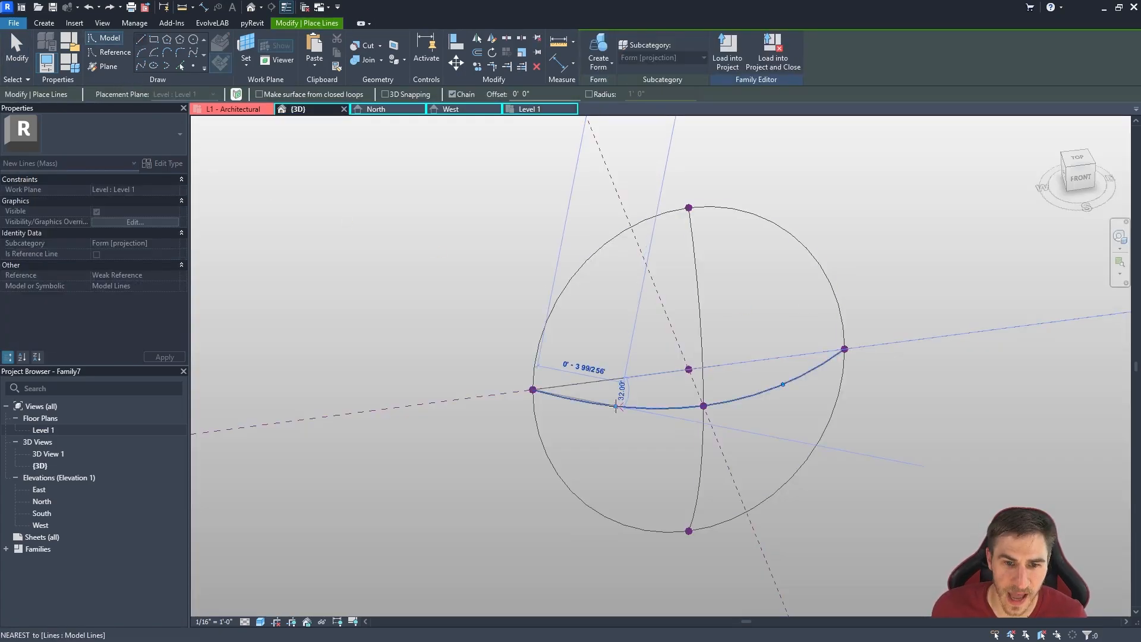
click(704, 406)
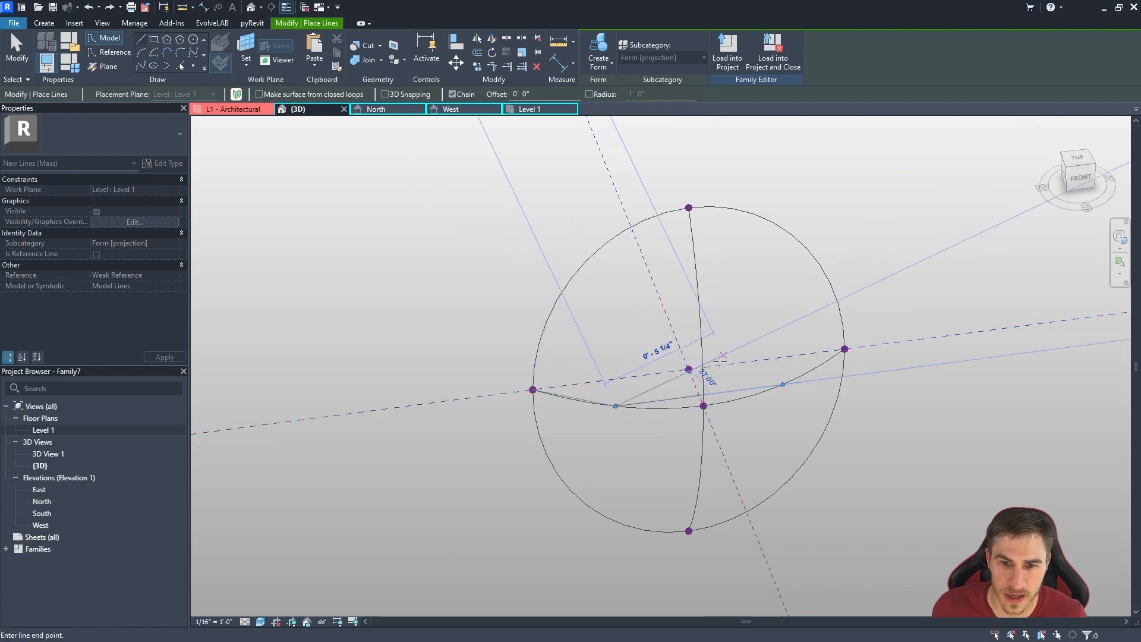
scroll(684, 381, up, 3)
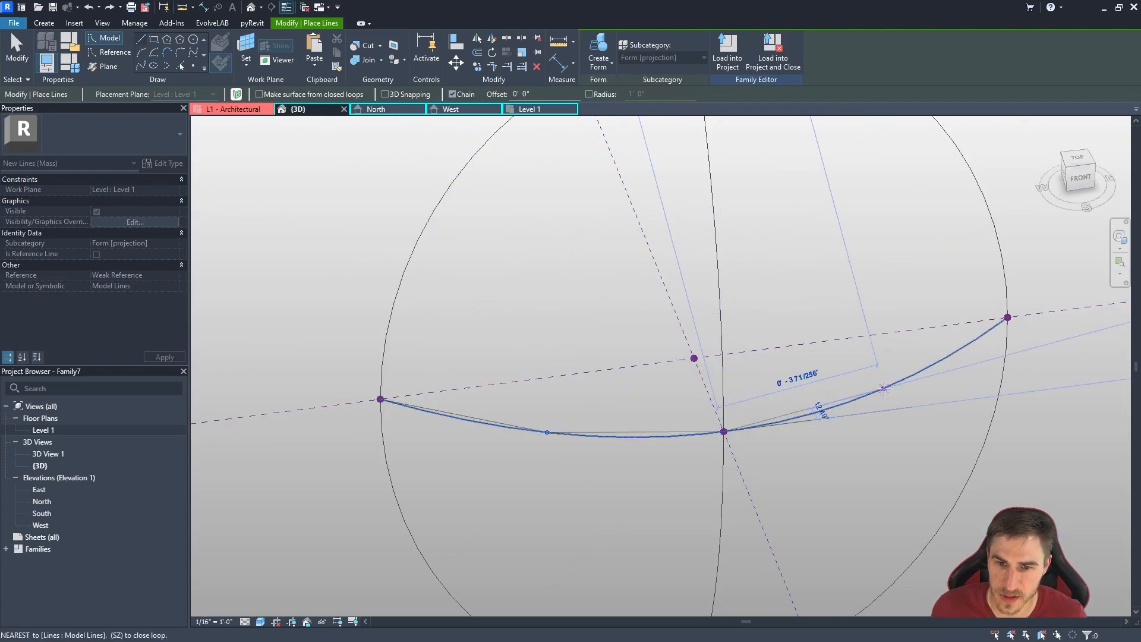
click(884, 388)
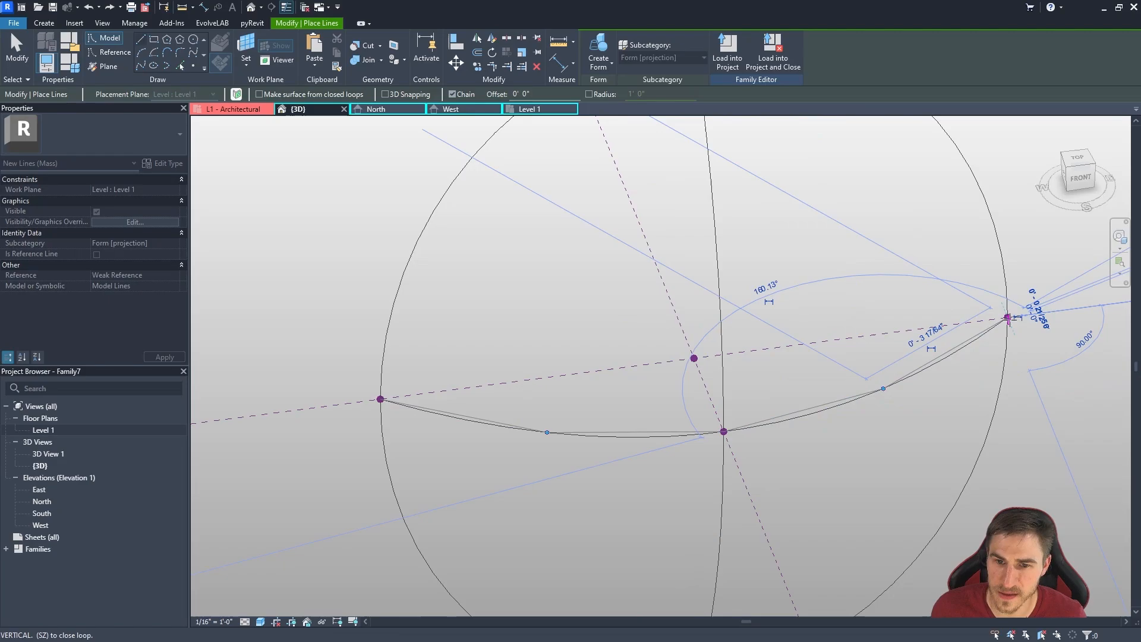
click(1008, 317)
key(Escape)
key(Escape)
scroll(906, 384, up, 3)
key(Tab)
click(911, 366)
scroll(911, 366, down, 3)
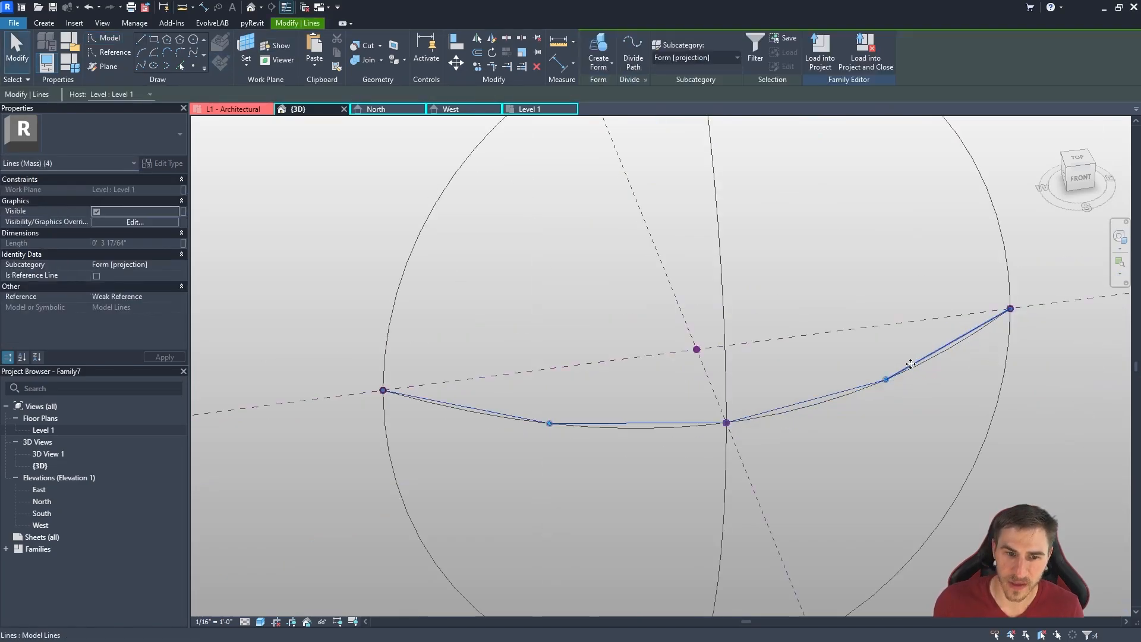
scroll(571, 432, down, 2)
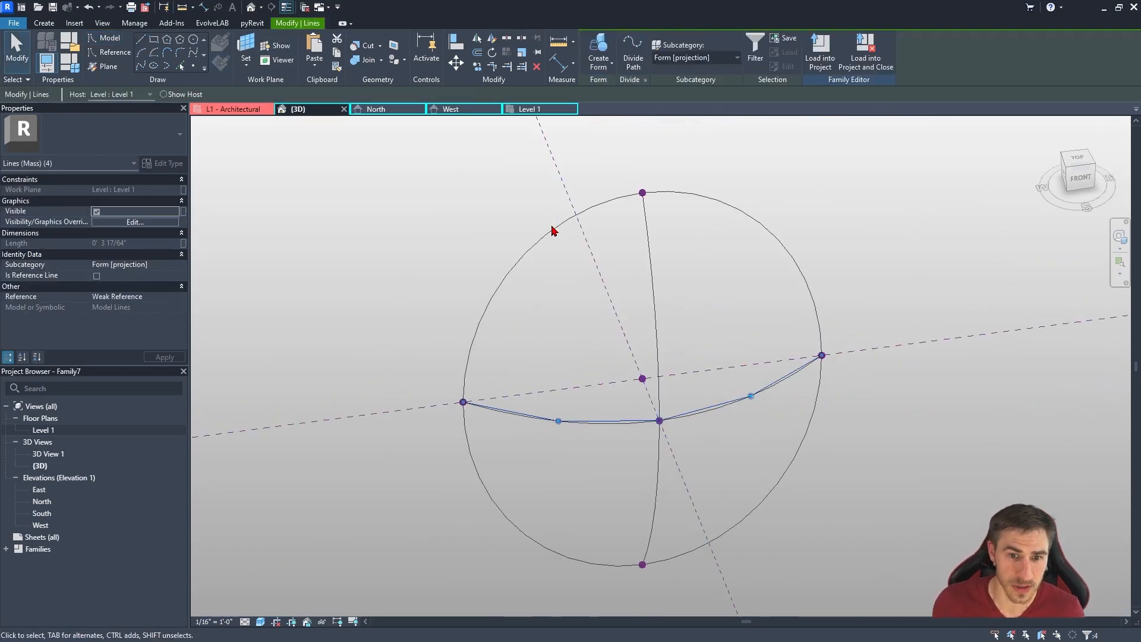
key(Escape)
scroll(748, 463, up, 4)
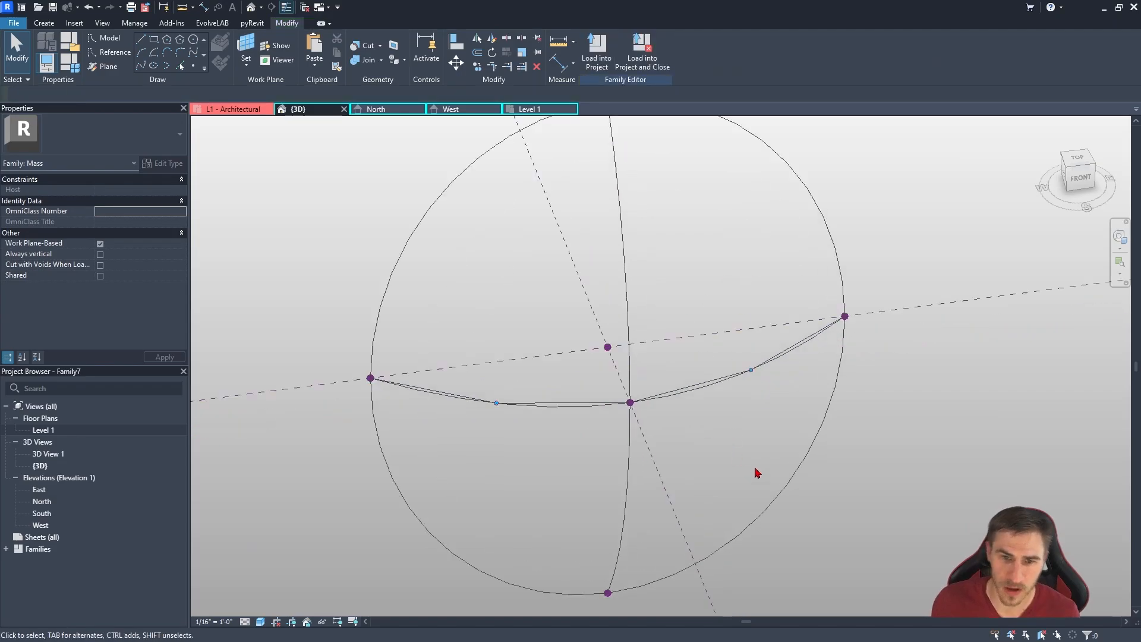
Delete the divided path and the horizontal spline, keeping only the chain of straight lines.
click(656, 378)
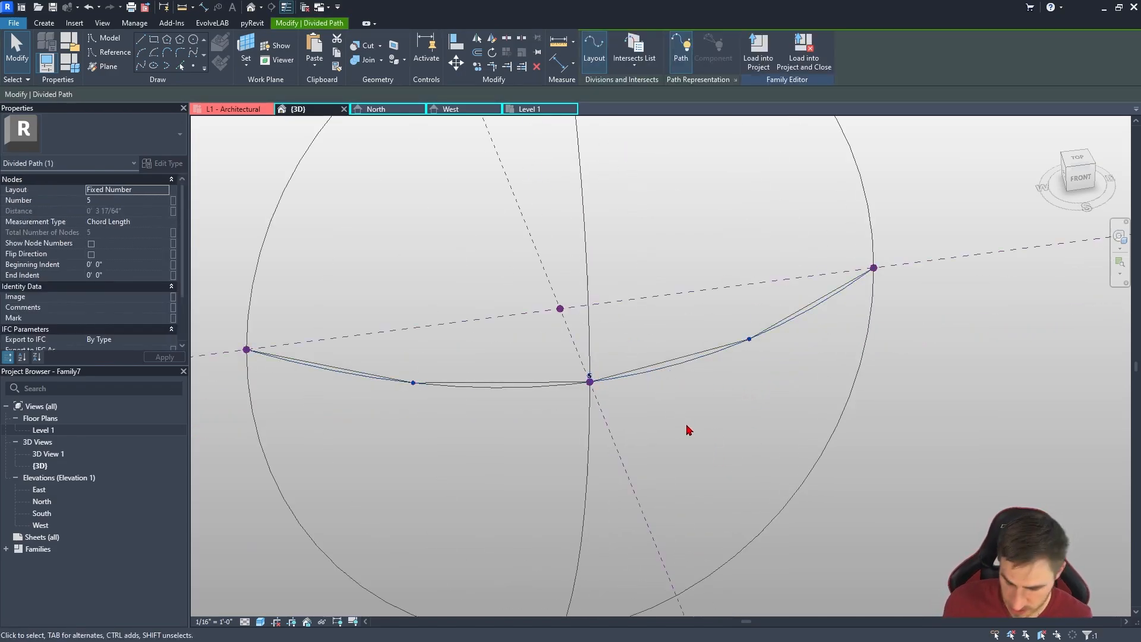
key(Escape)
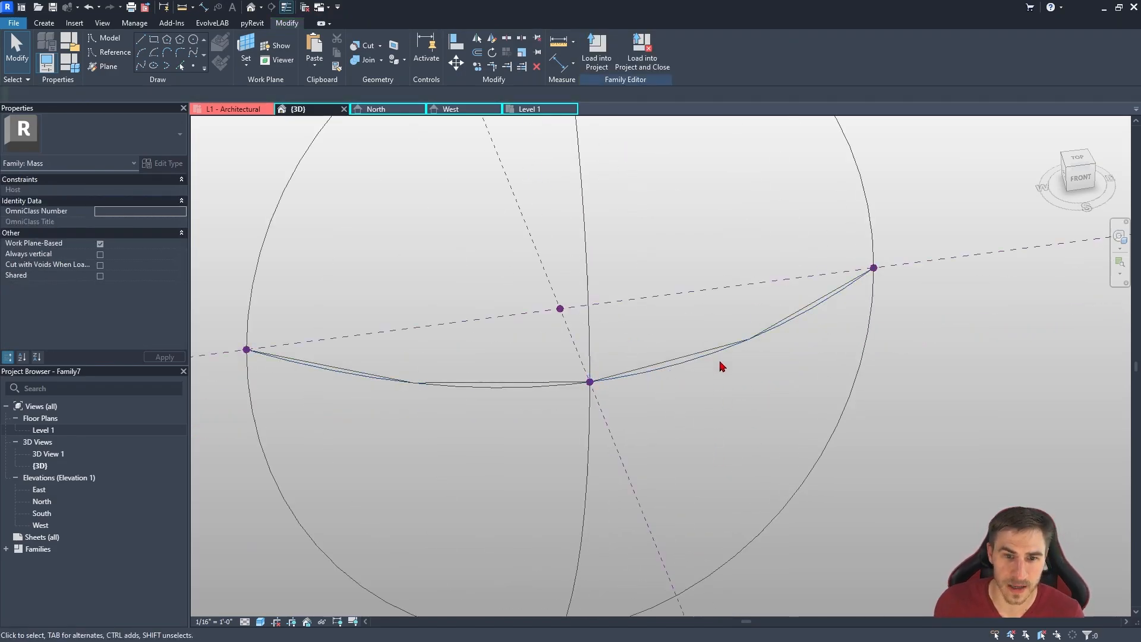
click(689, 368)
key(Escape)
scroll(620, 459, down, 3)
Place reference points on all five vertices of the straight line chain.
shift+middle_drag(619, 459, 716, 464)
click(527, 425)
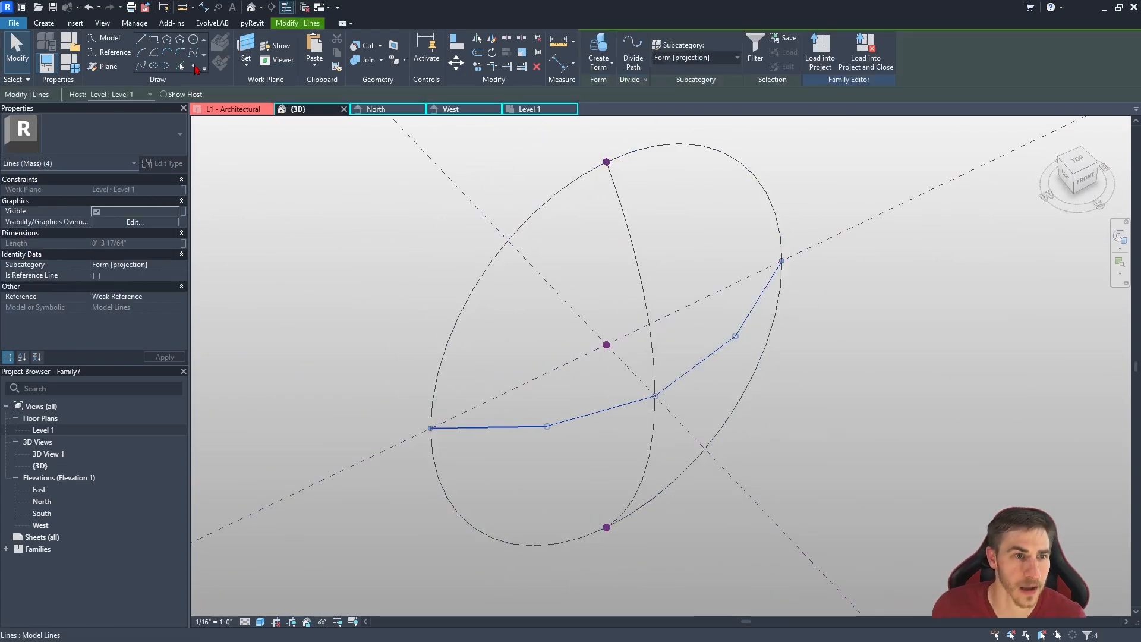
click(193, 66)
click(430, 428)
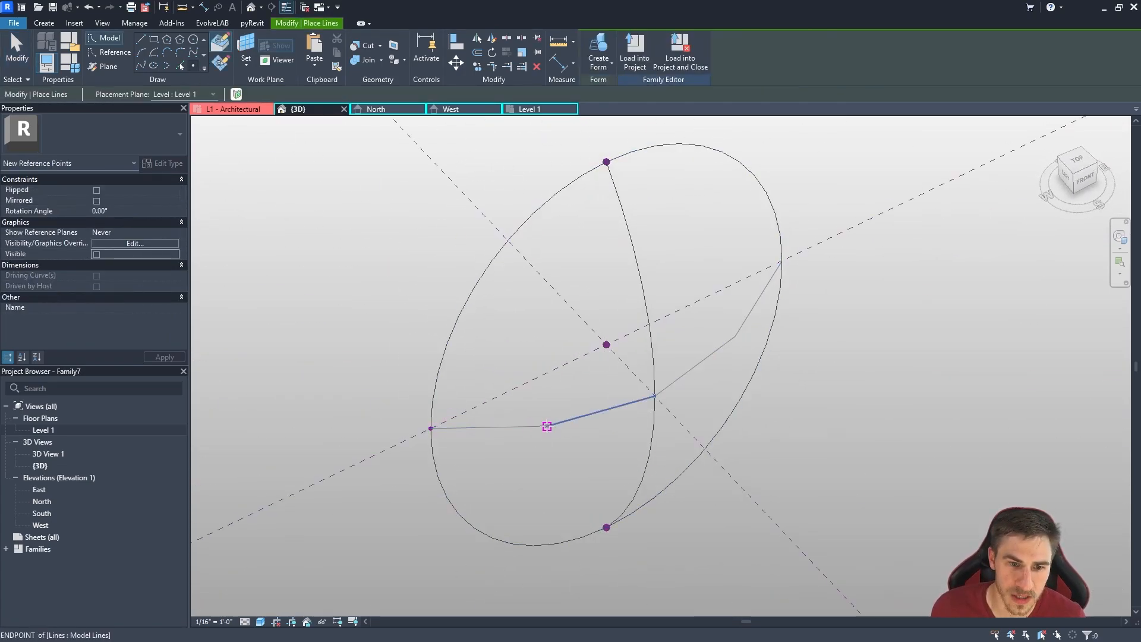
click(546, 426)
click(655, 396)
click(735, 337)
click(782, 260)
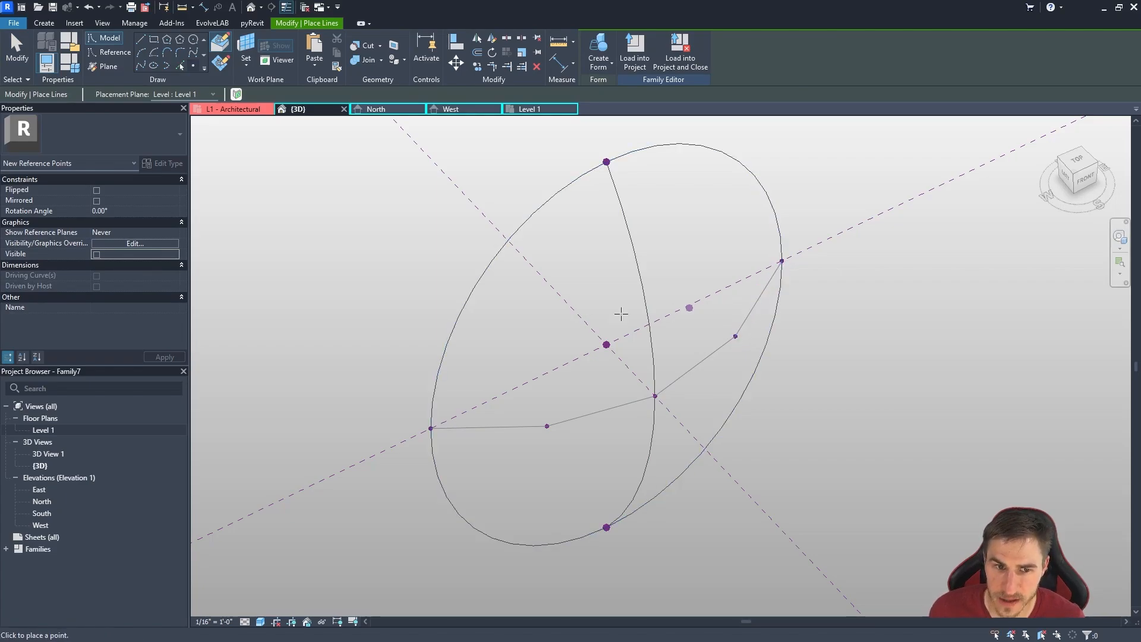
key(Escape)
key(Escape)
Examine the elliptical outline, vertical arc and horizontal line chain from several angles in the 3D view.
shift+middle_drag(552, 420, 889, 395)
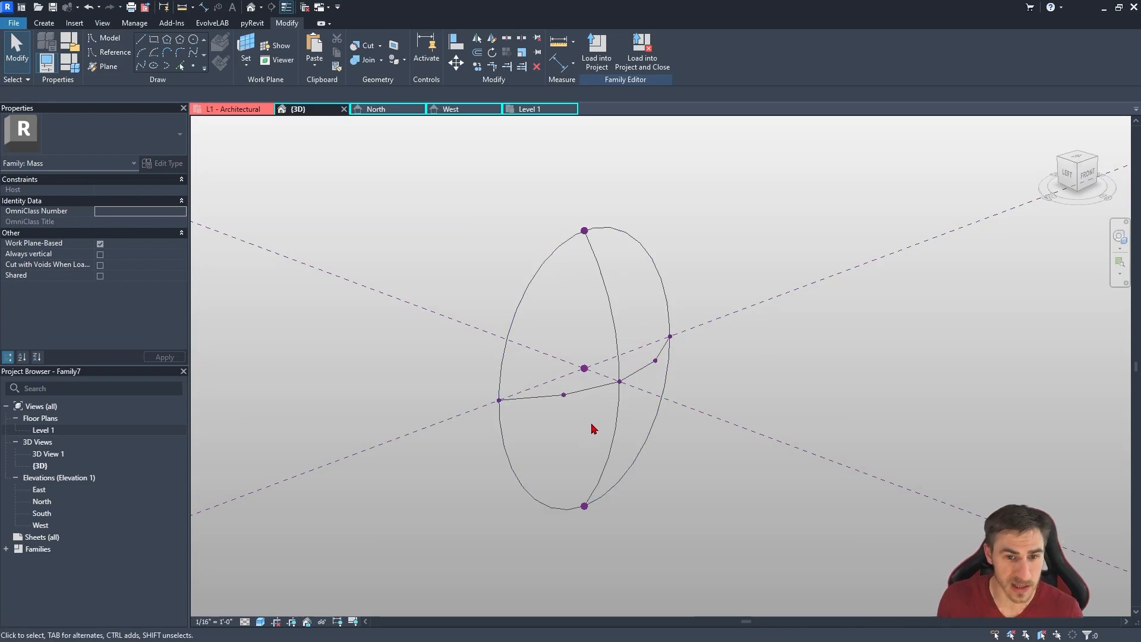
shift+middle_drag(786, 387, 764, 408)
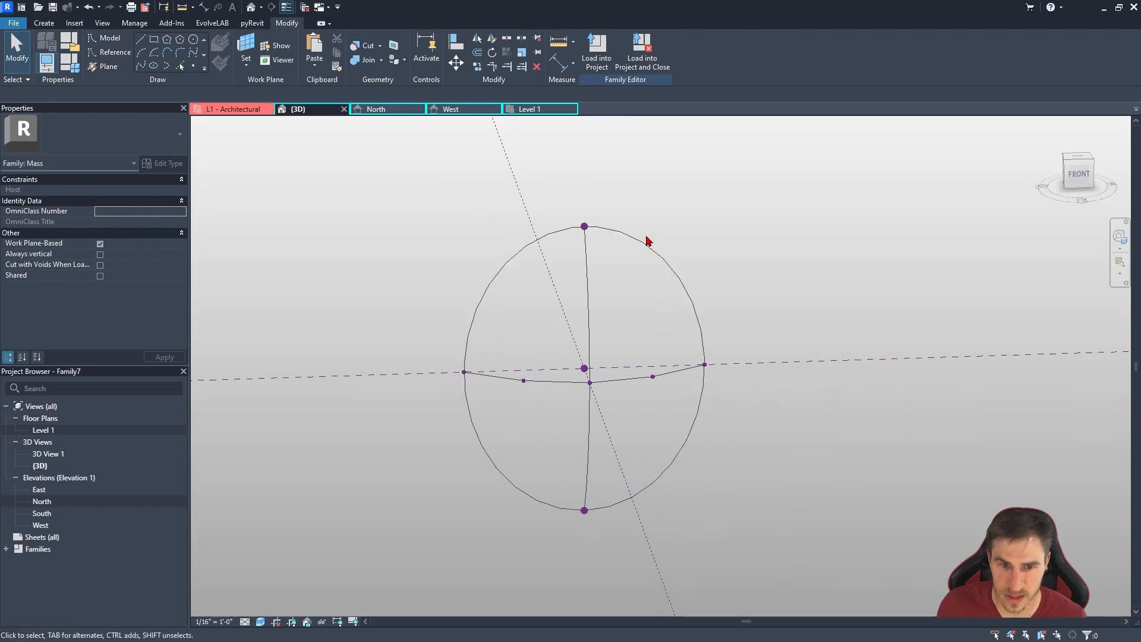
shift+middle_drag(551, 428, 616, 407)
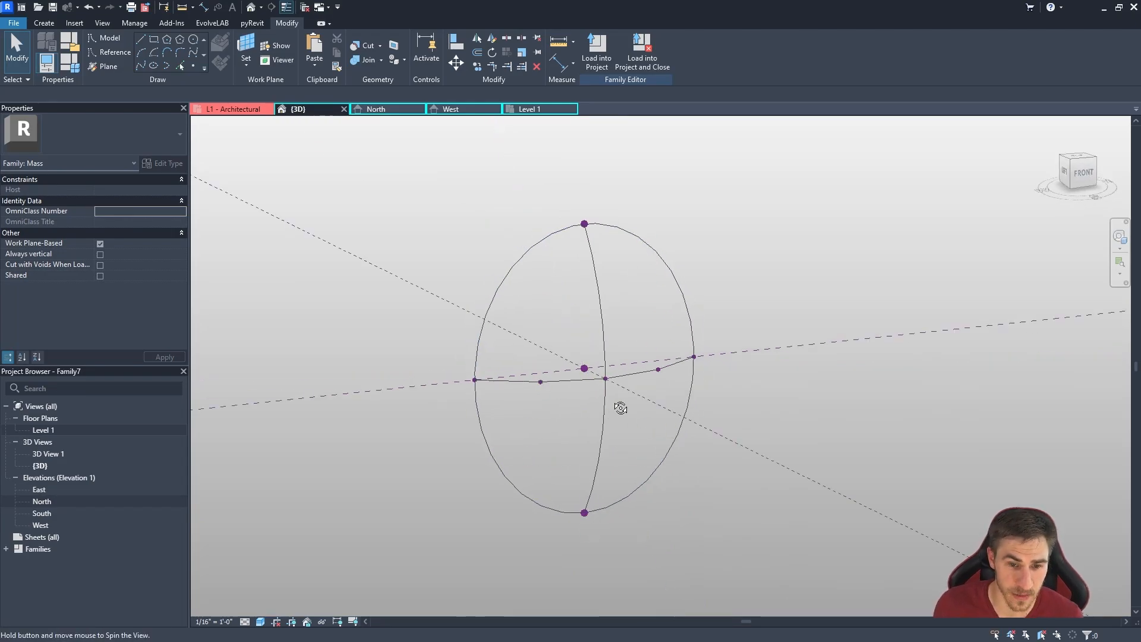
scroll(858, 228, up, 1)
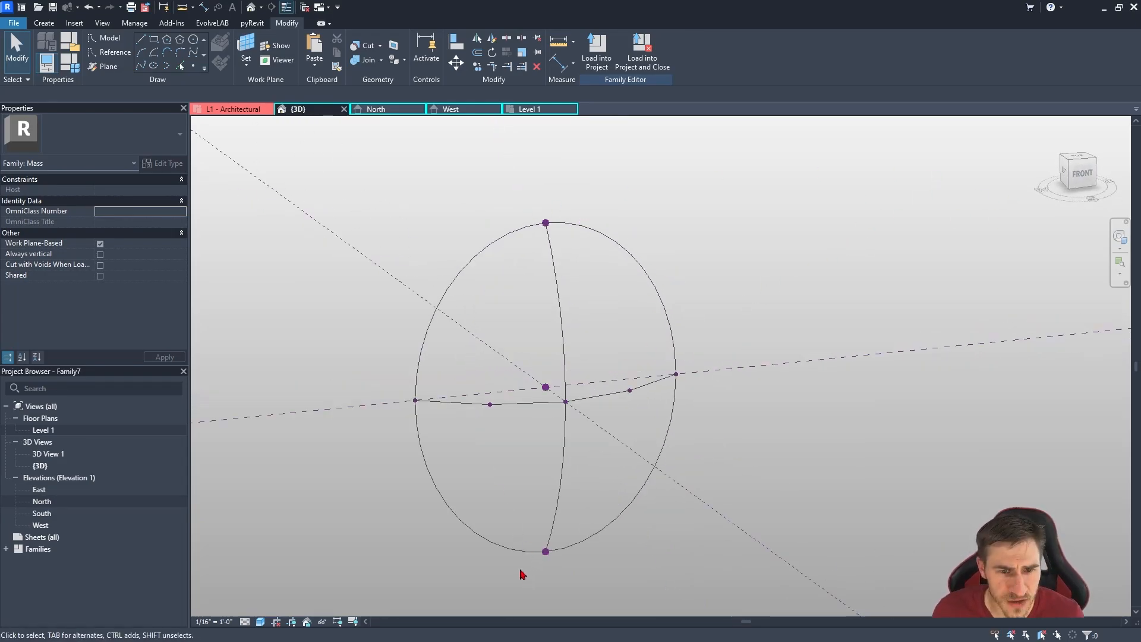
click(596, 231)
click(705, 248)
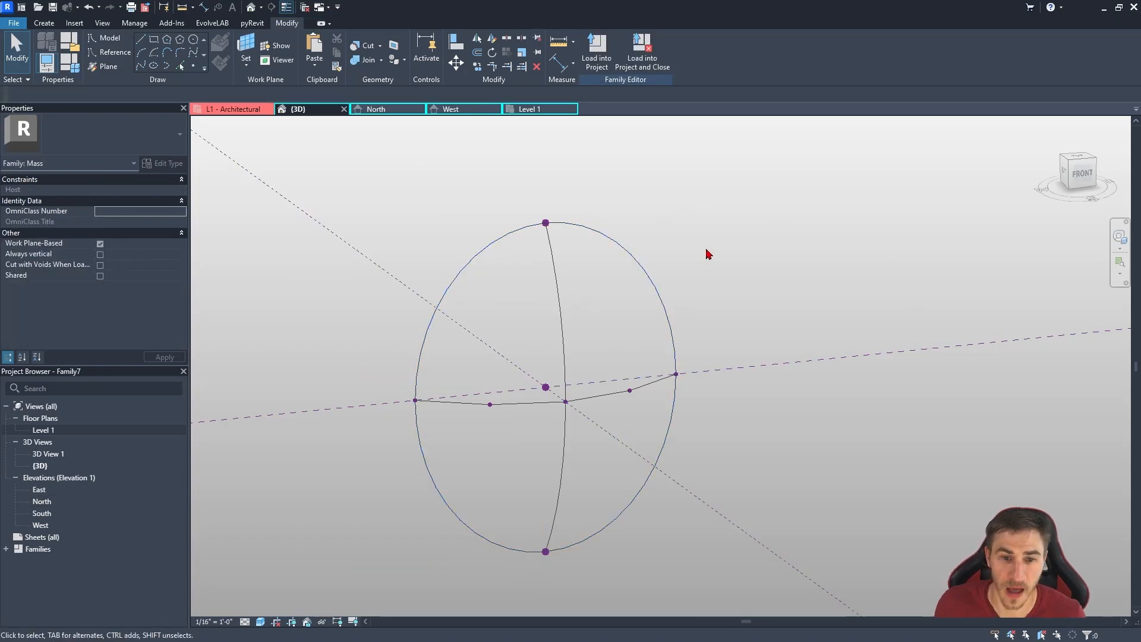
drag(706, 248, 641, 294)
click(686, 247)
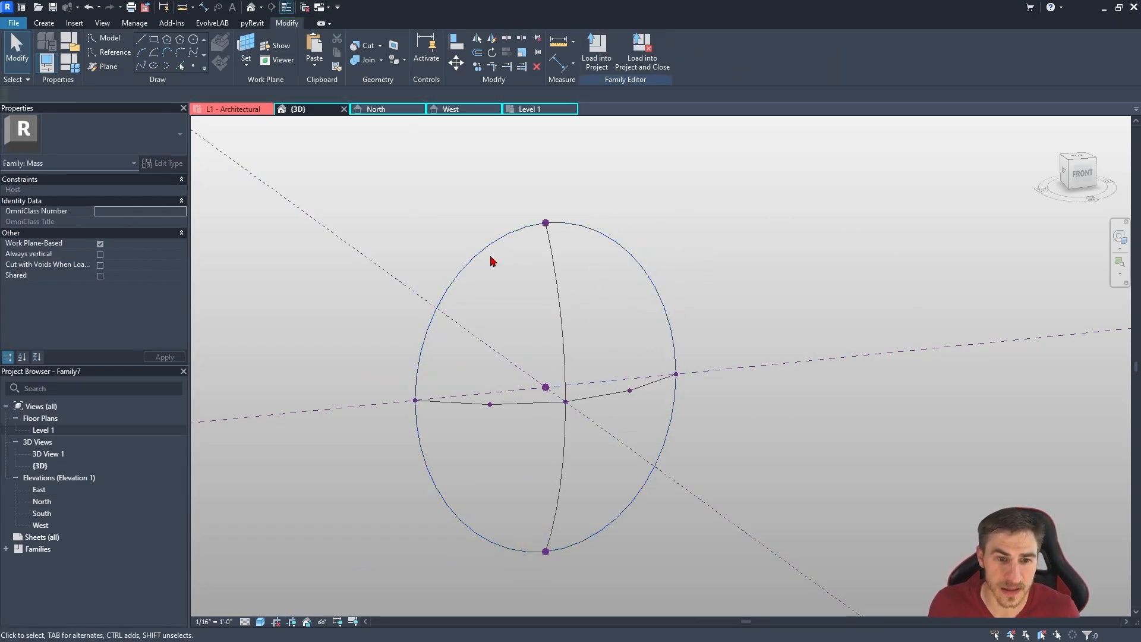
shift+middle_drag(491, 257, 509, 280)
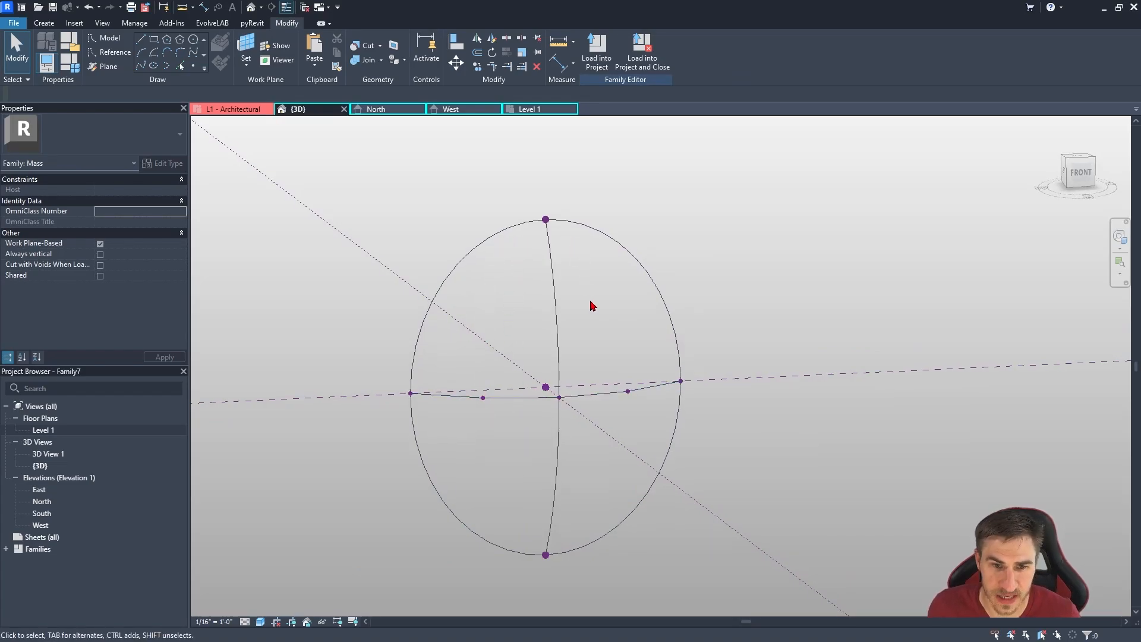
shift+middle_drag(588, 430, 500, 394)
shift+middle_drag(600, 334, 522, 339)
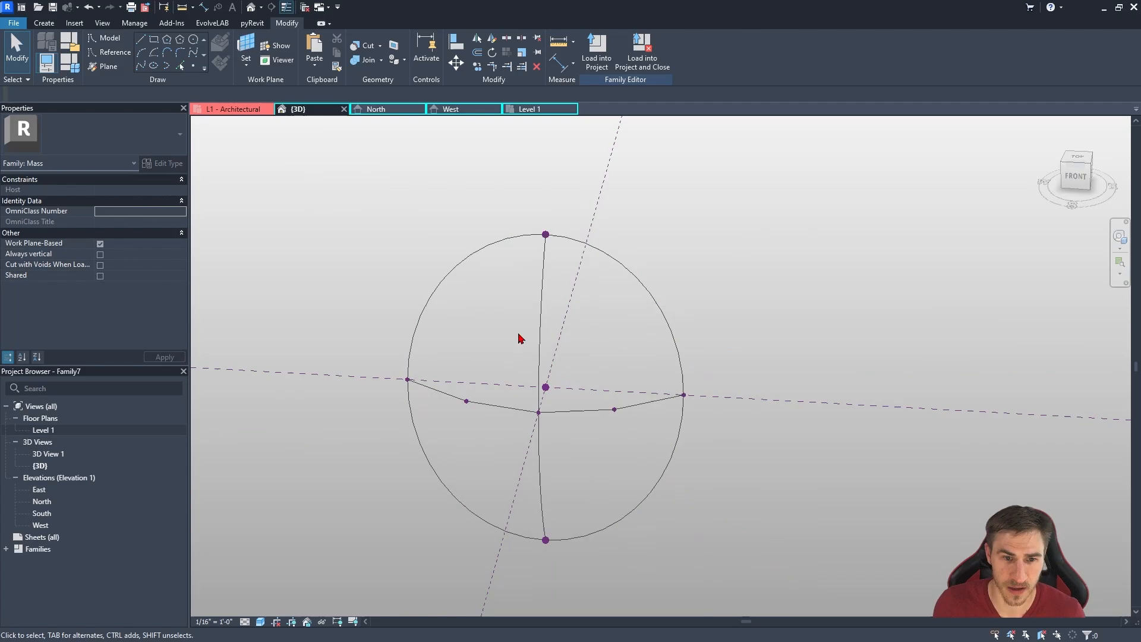
shift+middle_drag(708, 326, 692, 373)
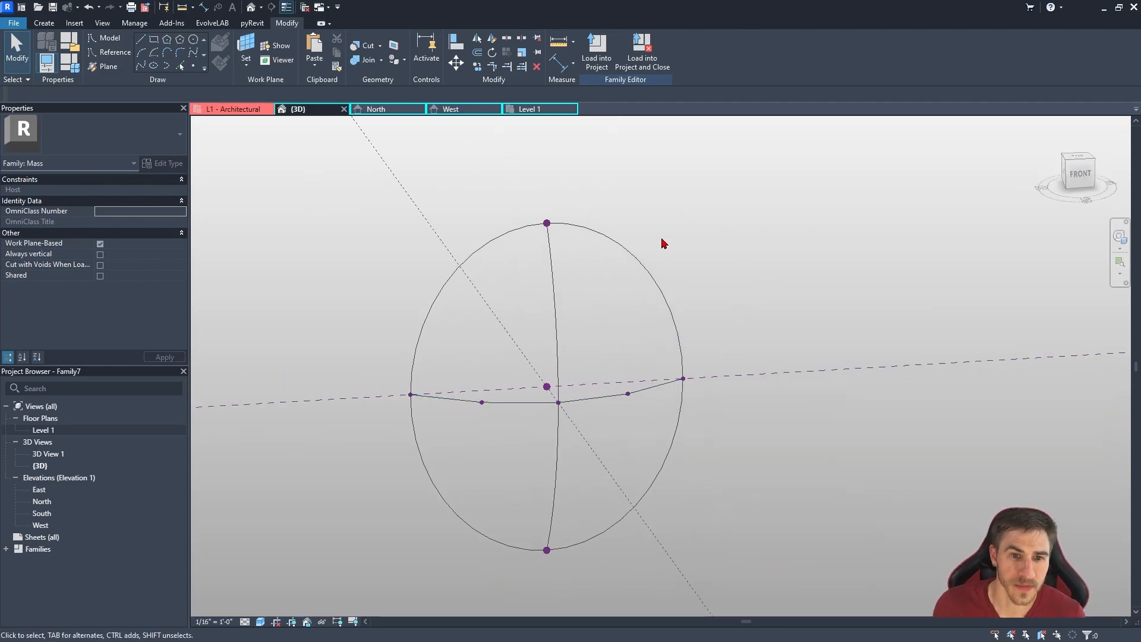
Divide the outer ellipse into a path with nodes.
click(614, 244)
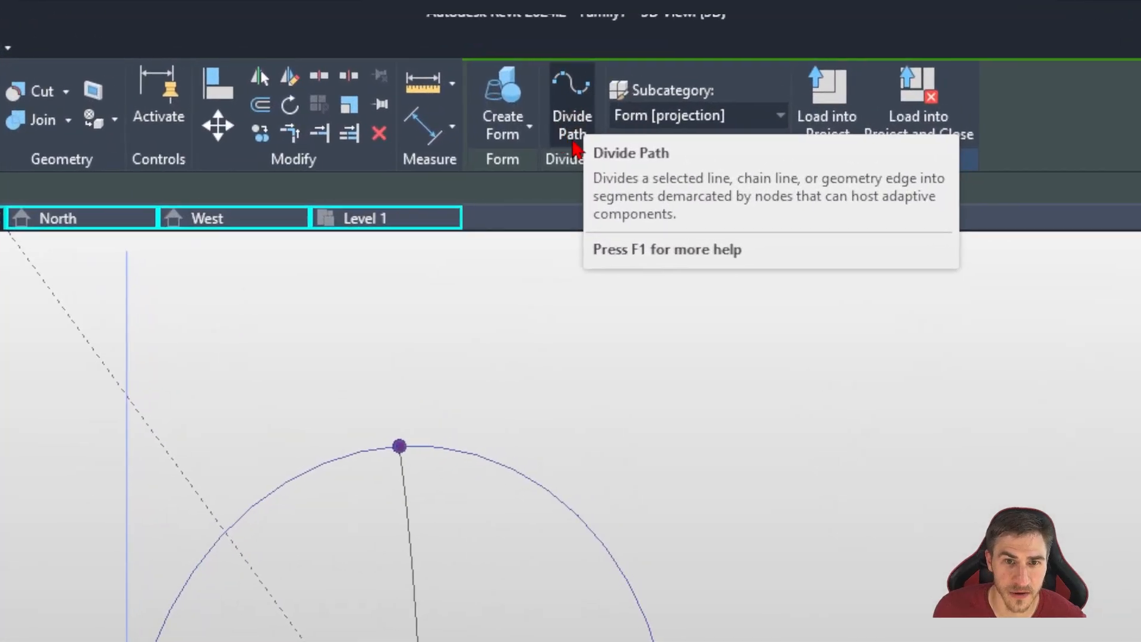
click(599, 89)
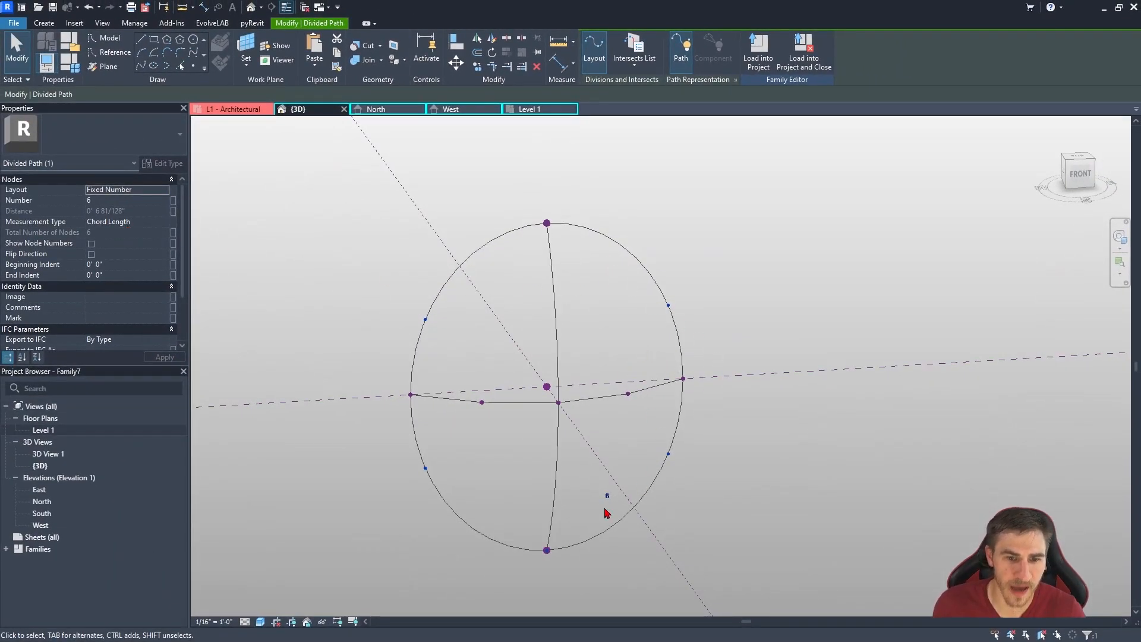
shift+middle_drag(707, 273, 633, 246)
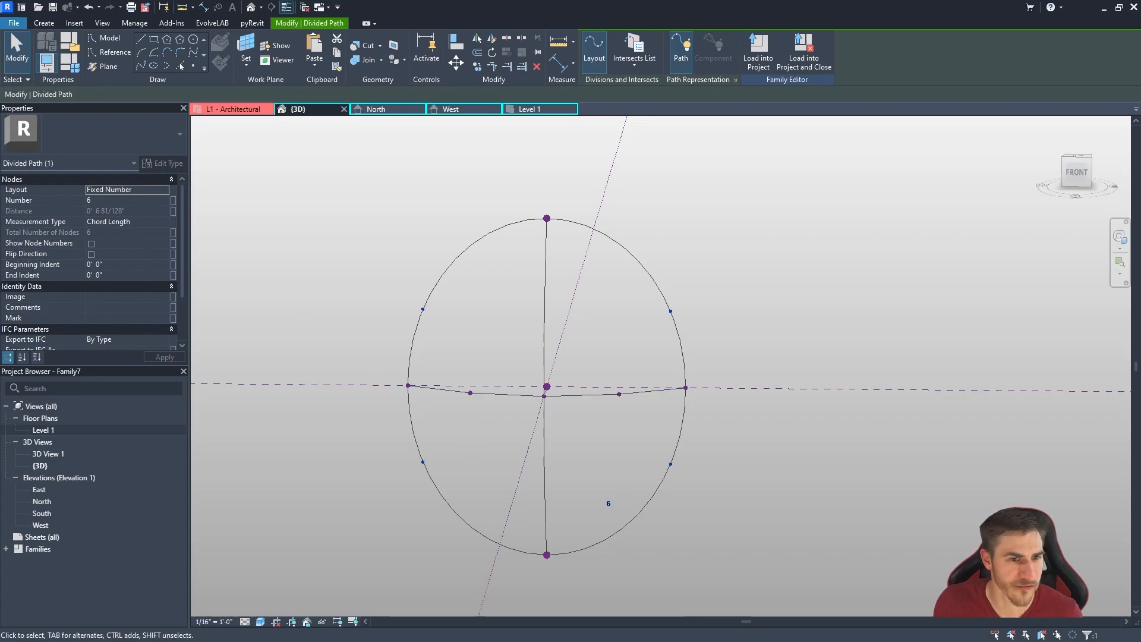
Bring up the small Pium wall light drawing in Photos and examine the front view's curved panel lines.
drag(0, 232, 559, 153)
drag(323, 366, 405, 370)
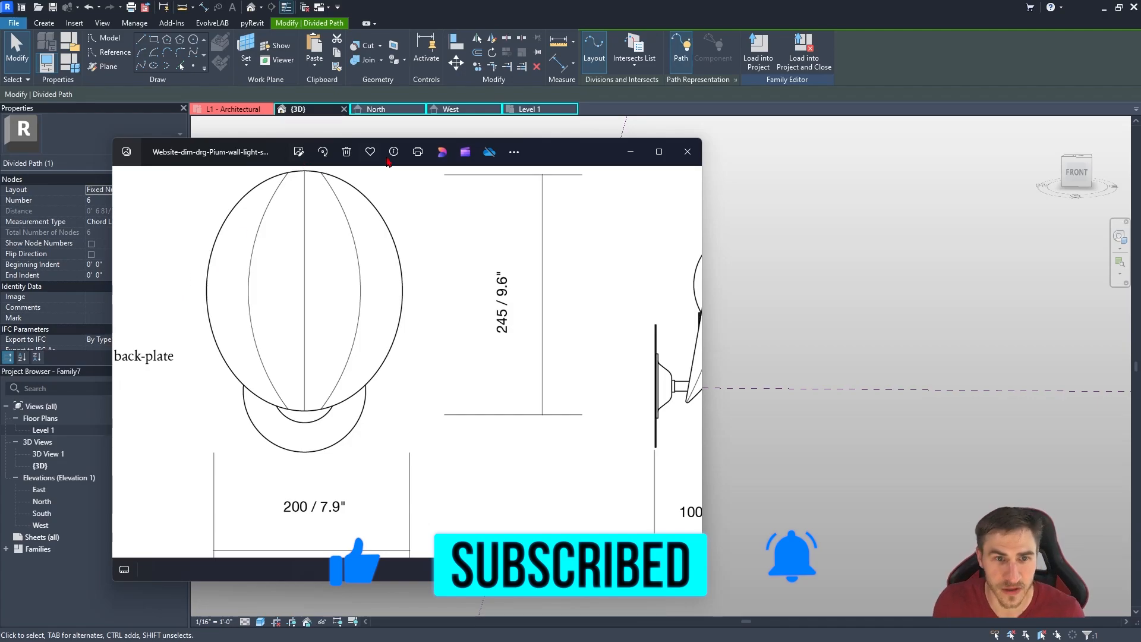
drag(558, 148, 0, 151)
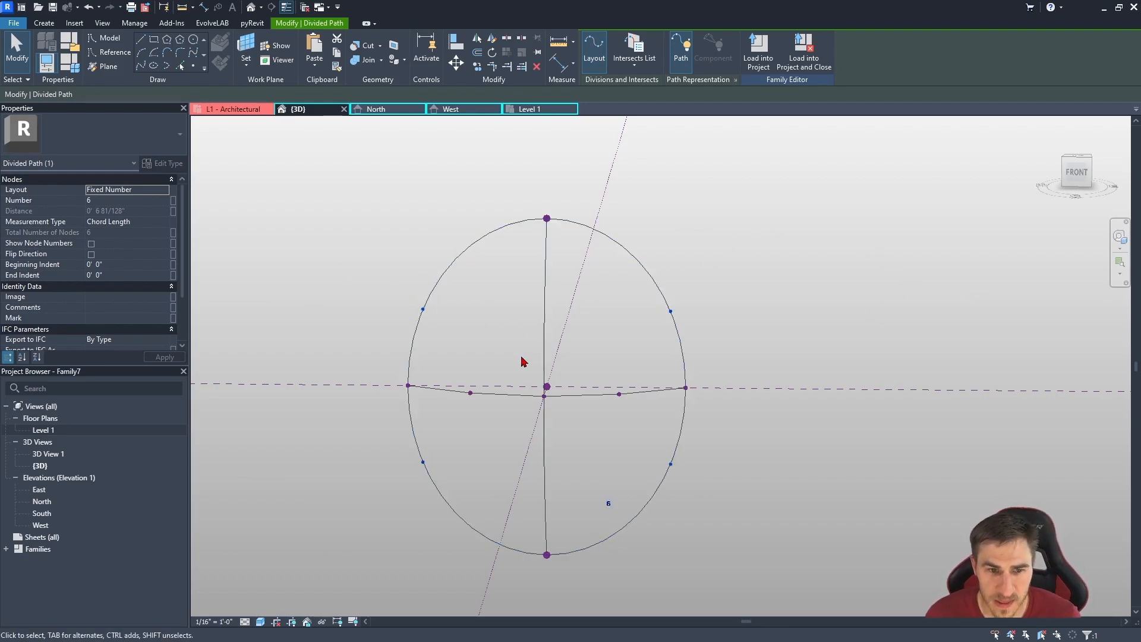
Set the ellipse's divided path layout to Fixed Distance with Center justification.
shift+middle_drag(522, 359, 487, 551)
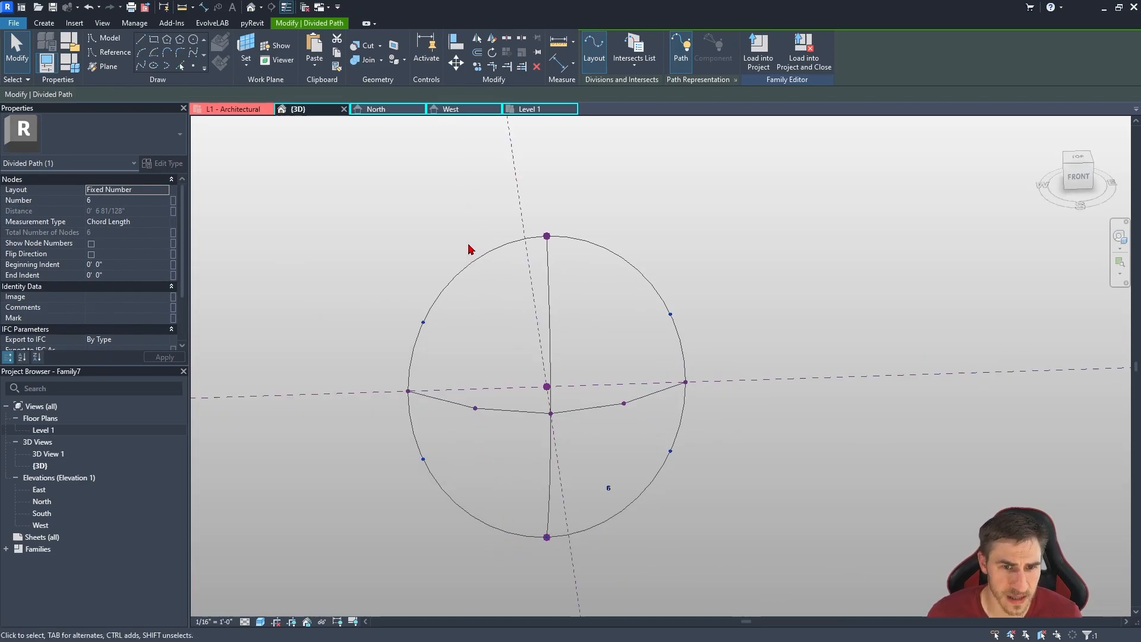
click(164, 190)
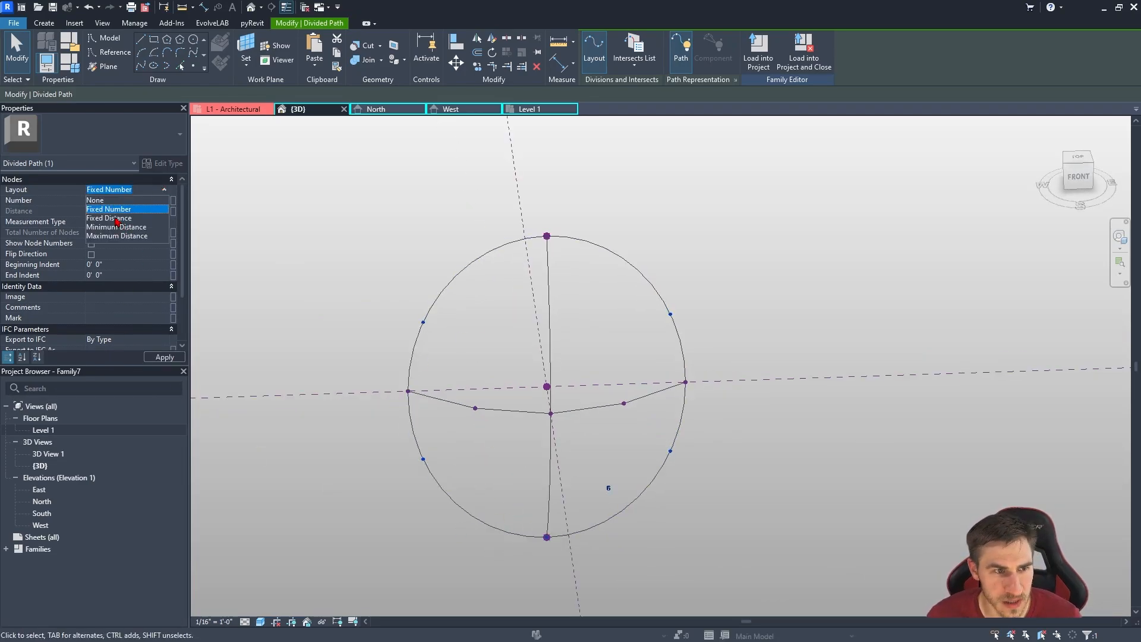
click(136, 212)
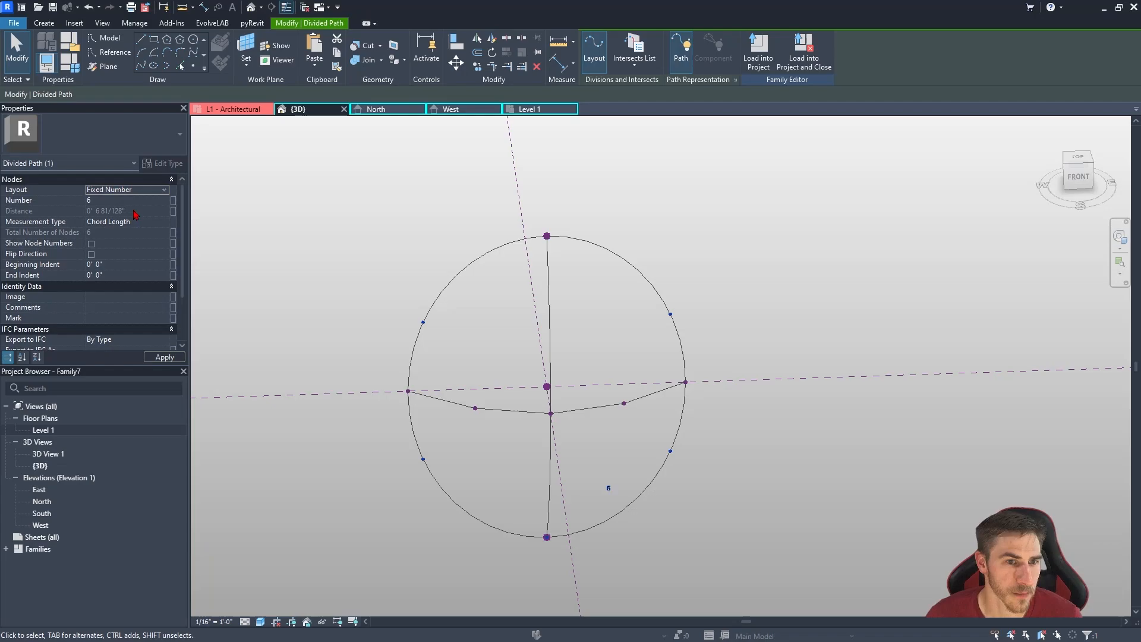
click(165, 191)
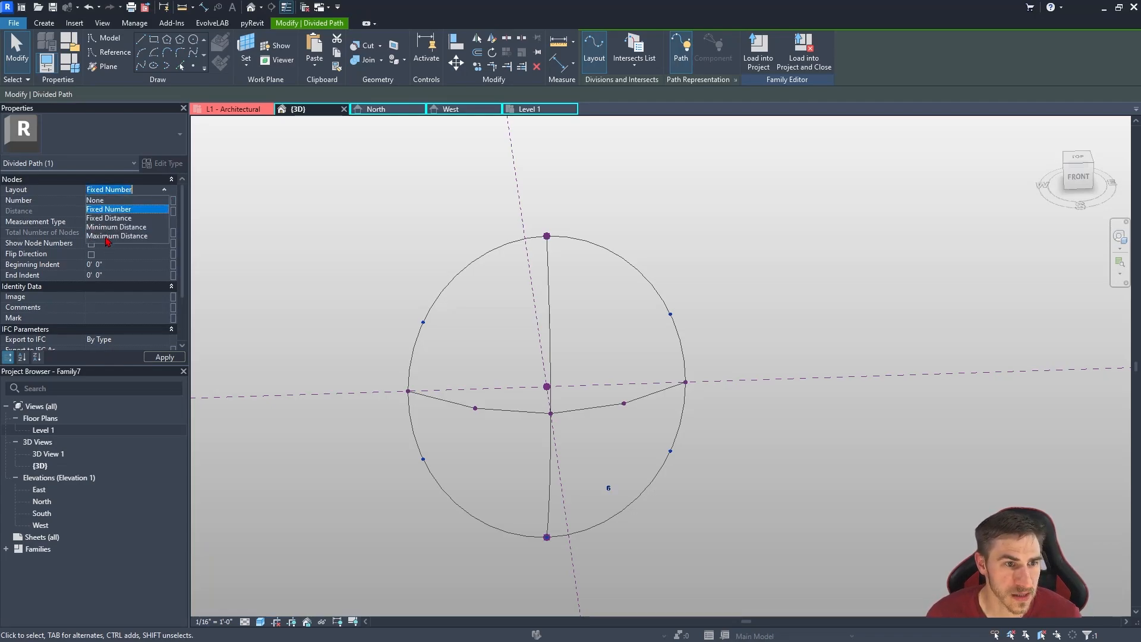
click(111, 218)
click(167, 223)
click(111, 243)
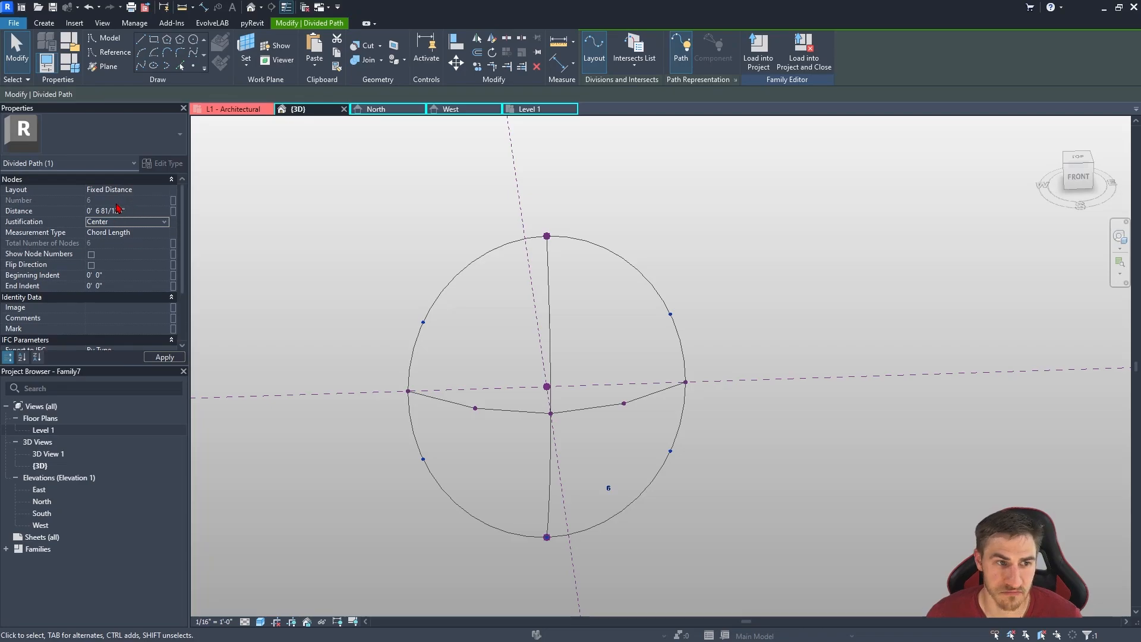
Set the distance between the ellipse's divided path nodes to 1".
click(146, 208)
text(1")
key(Return)
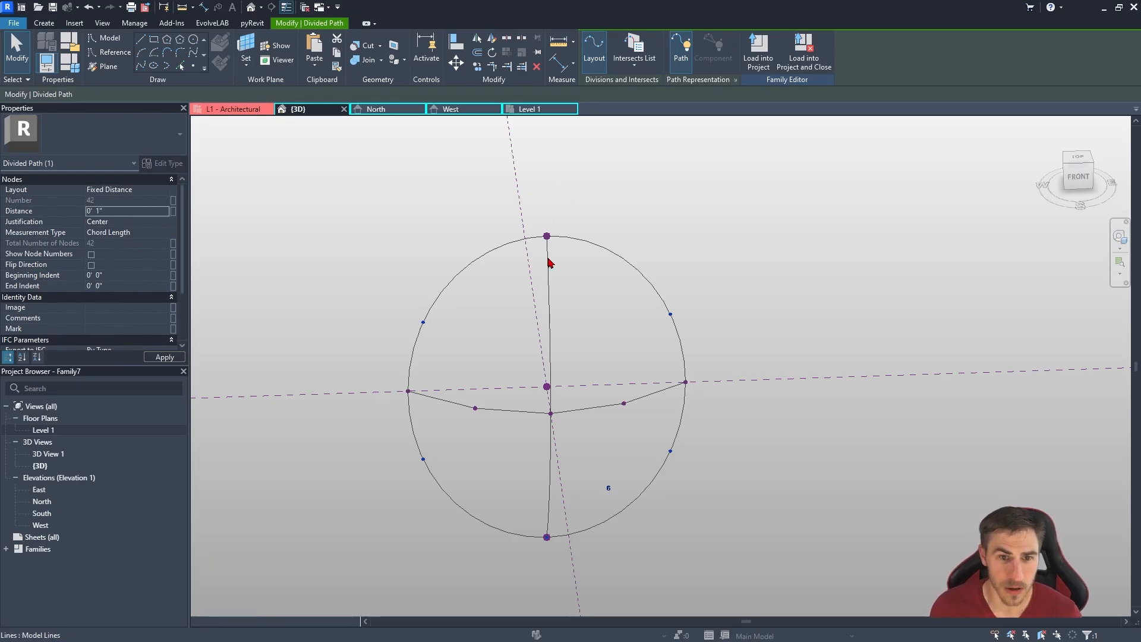
shift+middle_drag(713, 248, 538, 220)
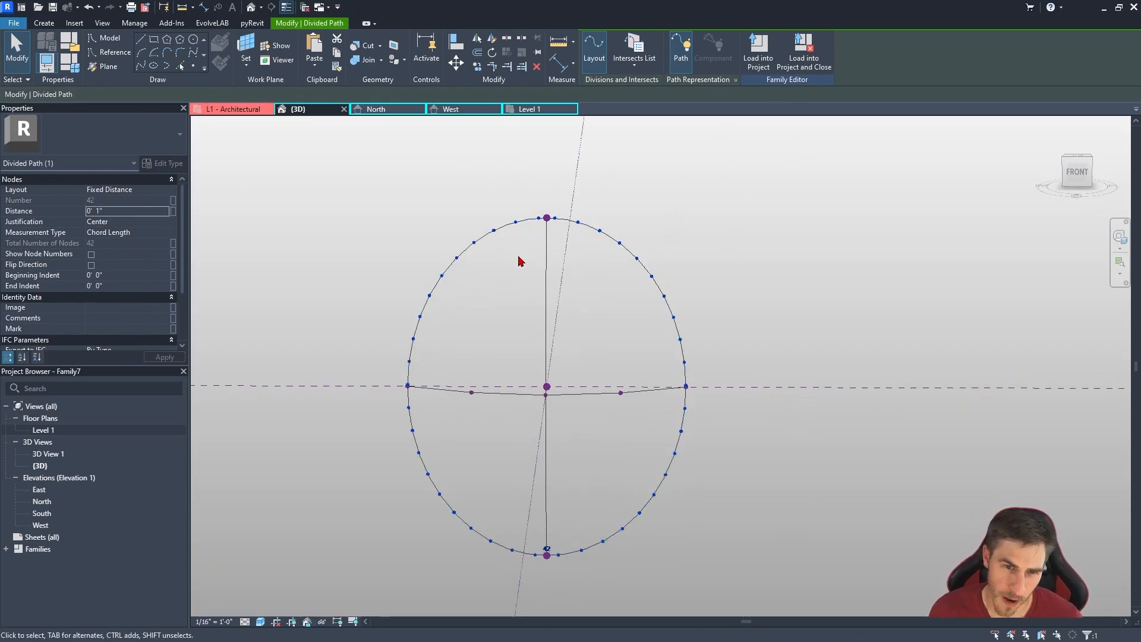
mouse_move(522, 257)
shift+middle_down()
mouse_move(555, 199)
mouse_move(519, 263)
shift+middle_up()
scroll(519, 264, up, 2)
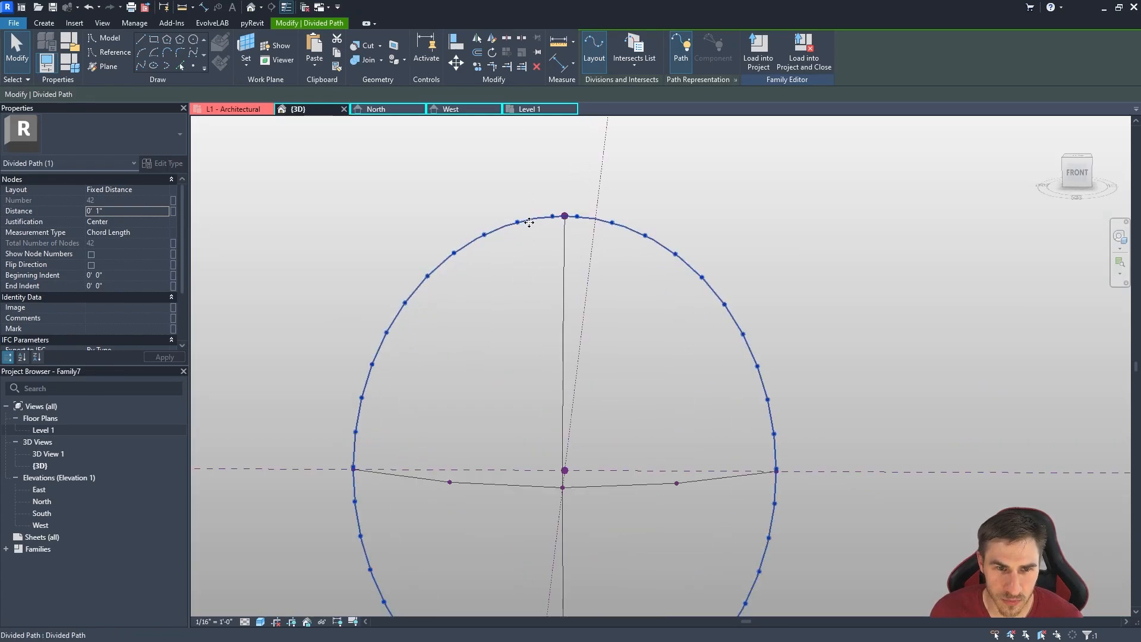
Try a node distance of 0.75" on the divided ellipse and compare it with the Pium wall light drawing in Photos.
click(123, 206)
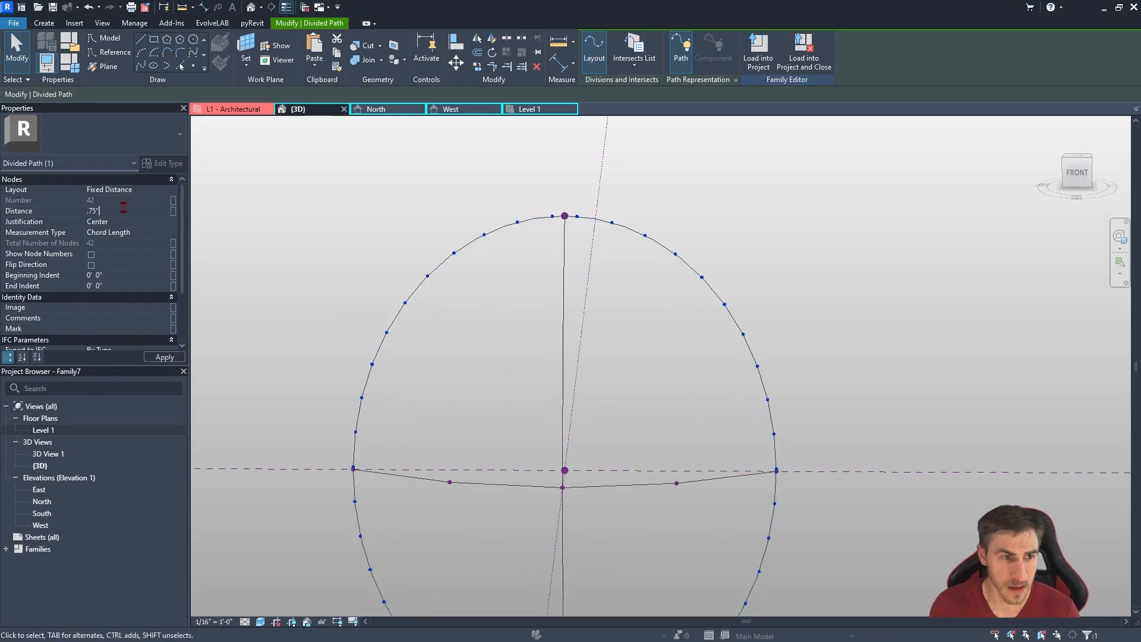
text(.75")
key(Return)
shift+middle_drag(693, 254, 601, 215)
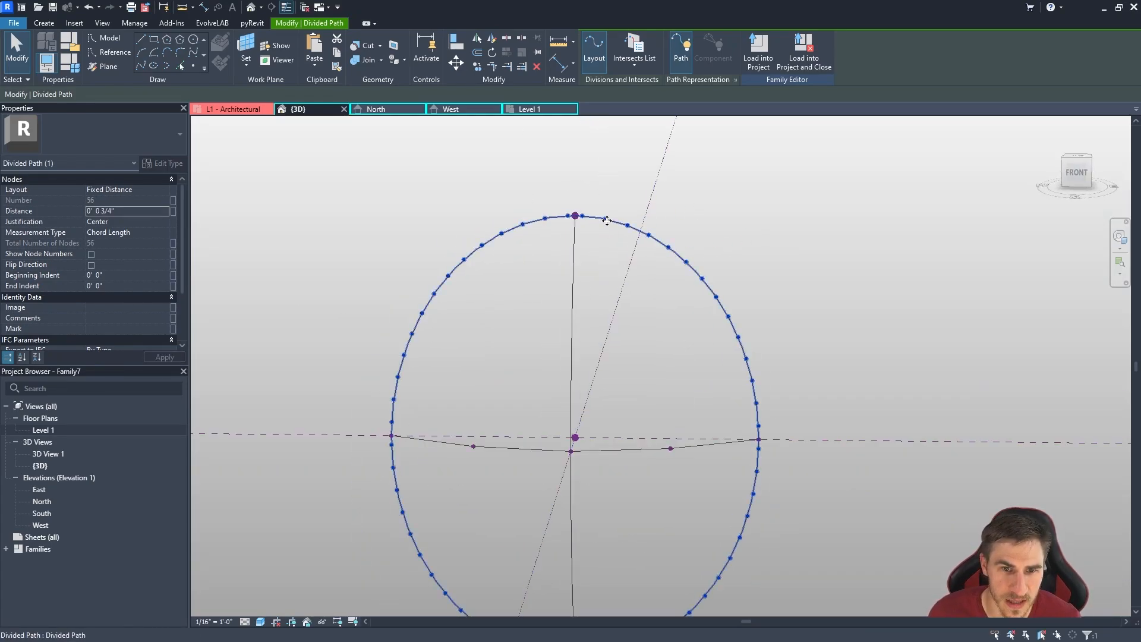
key(alt+Tab)
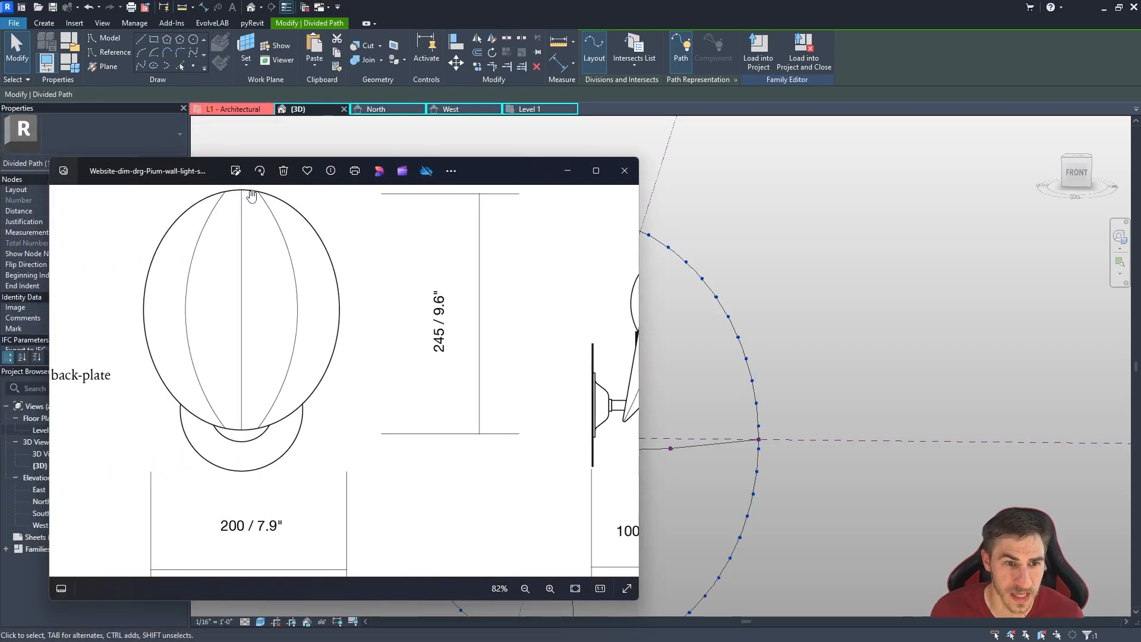
key(alt+Tab)
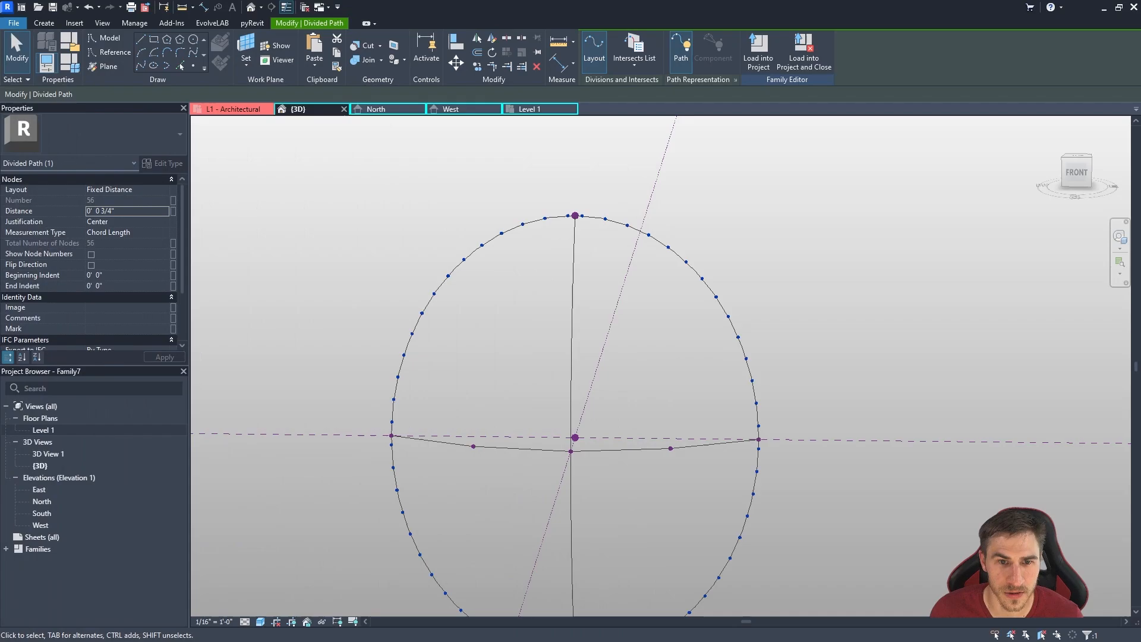
Return the divided path's node distance to 1" and deselect the path.
click(148, 211)
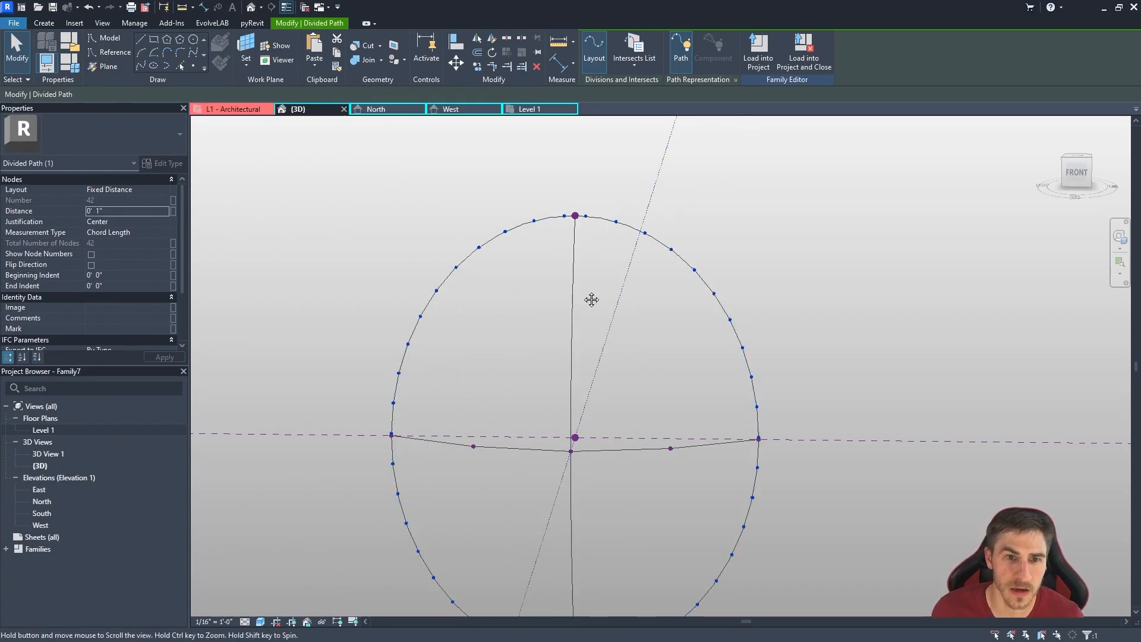
scroll(621, 208, down, 3)
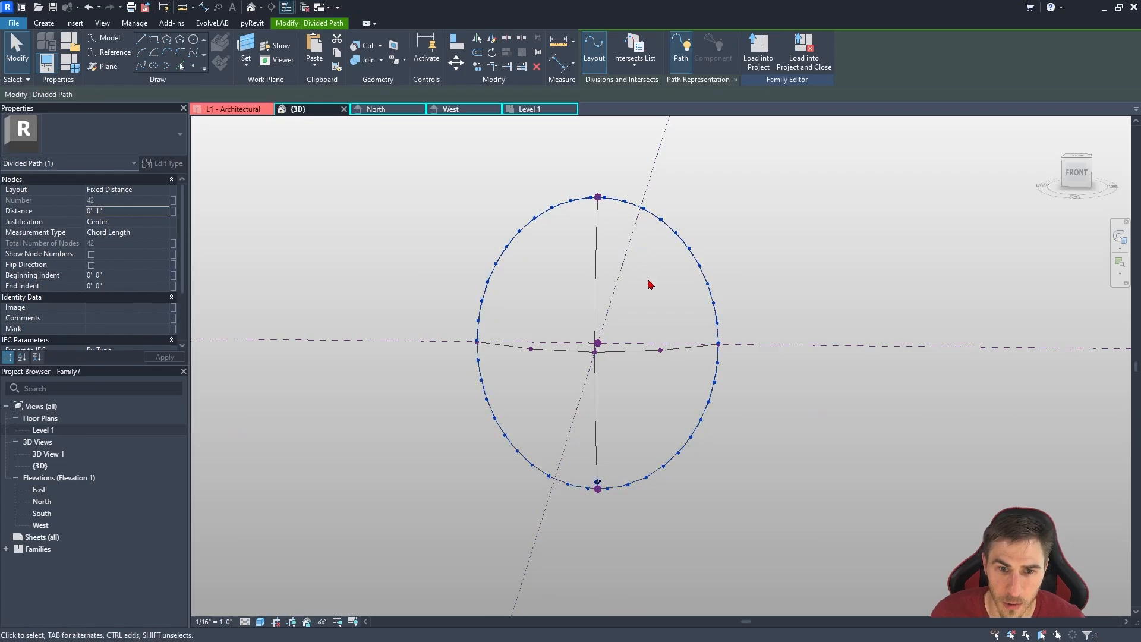
click(805, 260)
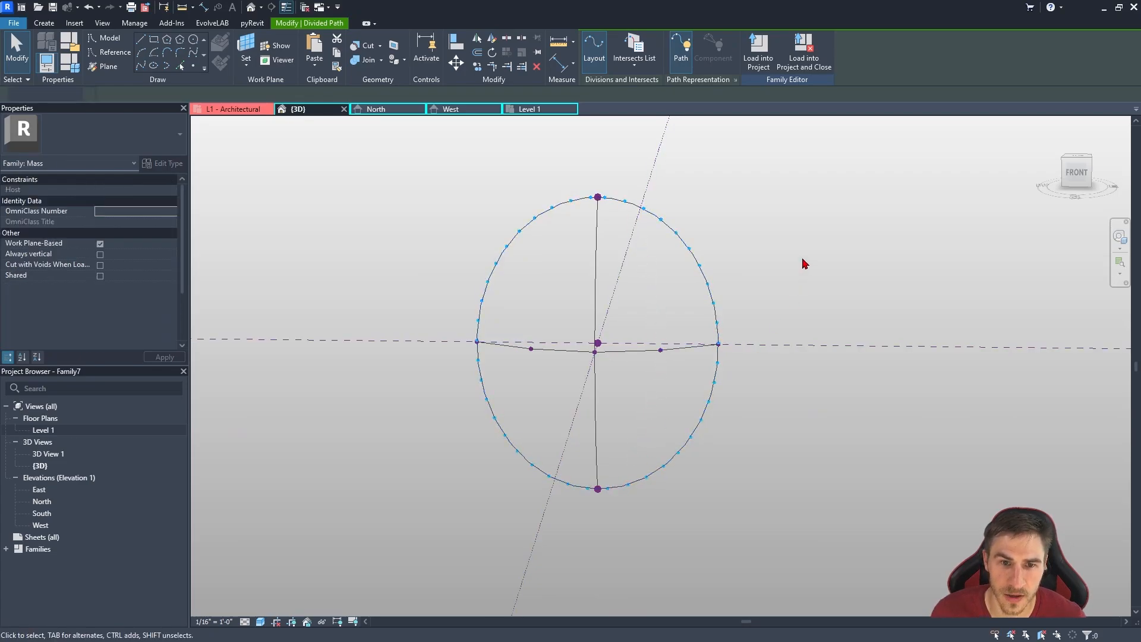
Place four reference points on ellipse nodes, one on each side of the central arc at its upper and lower ends.
scroll(613, 178, up, 2)
click(181, 66)
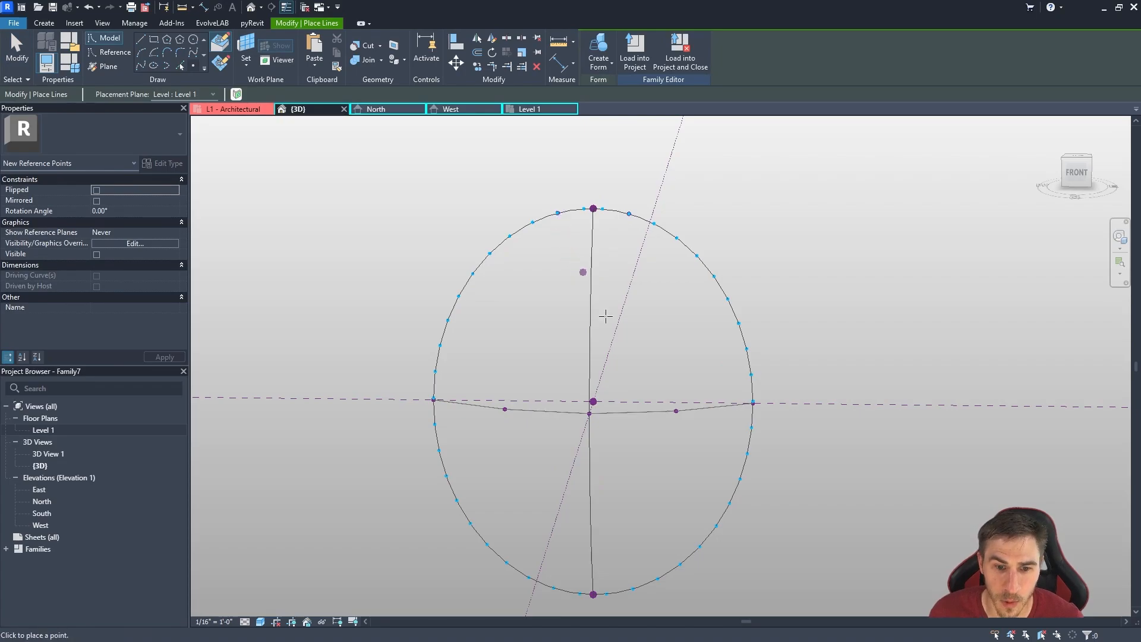
middle_drag(605, 316, 596, 248)
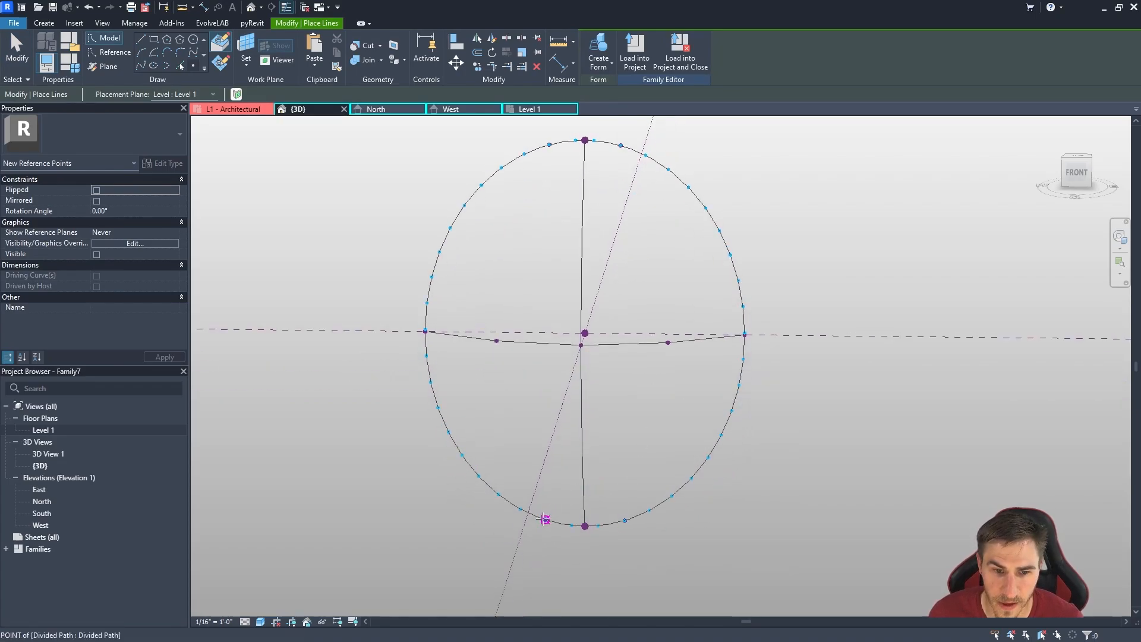
key(Escape)
Create a spline through the upper, middle and lower reference points on the right side of the central arc.
click(498, 495)
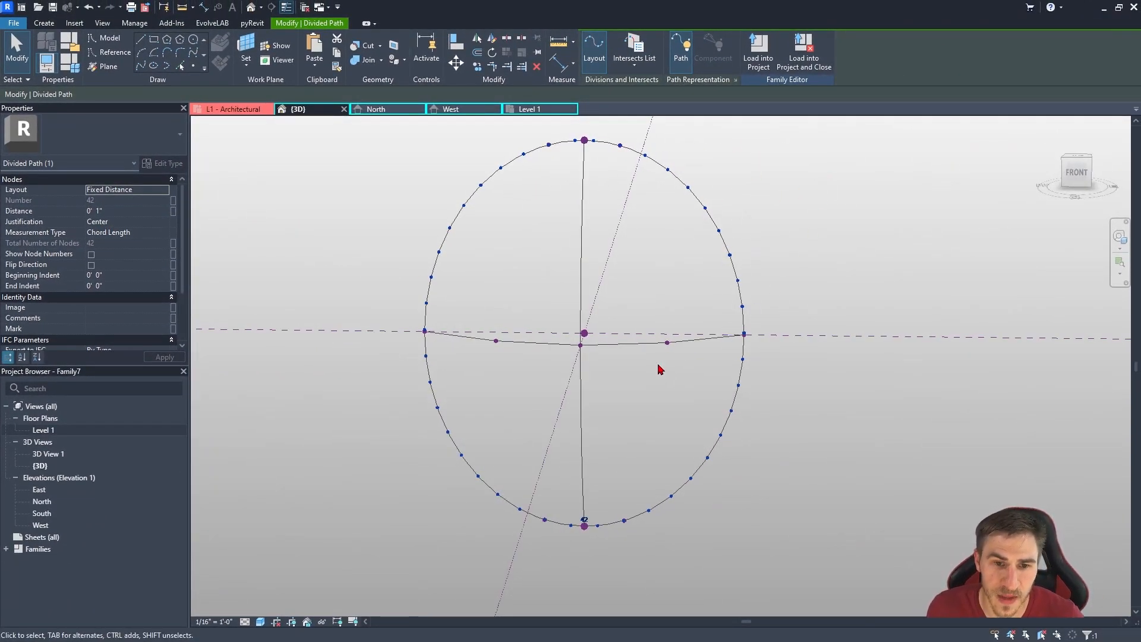
shift+middle_drag(660, 369, 665, 303)
click(671, 263)
shift+middle_drag(671, 263, 636, 265)
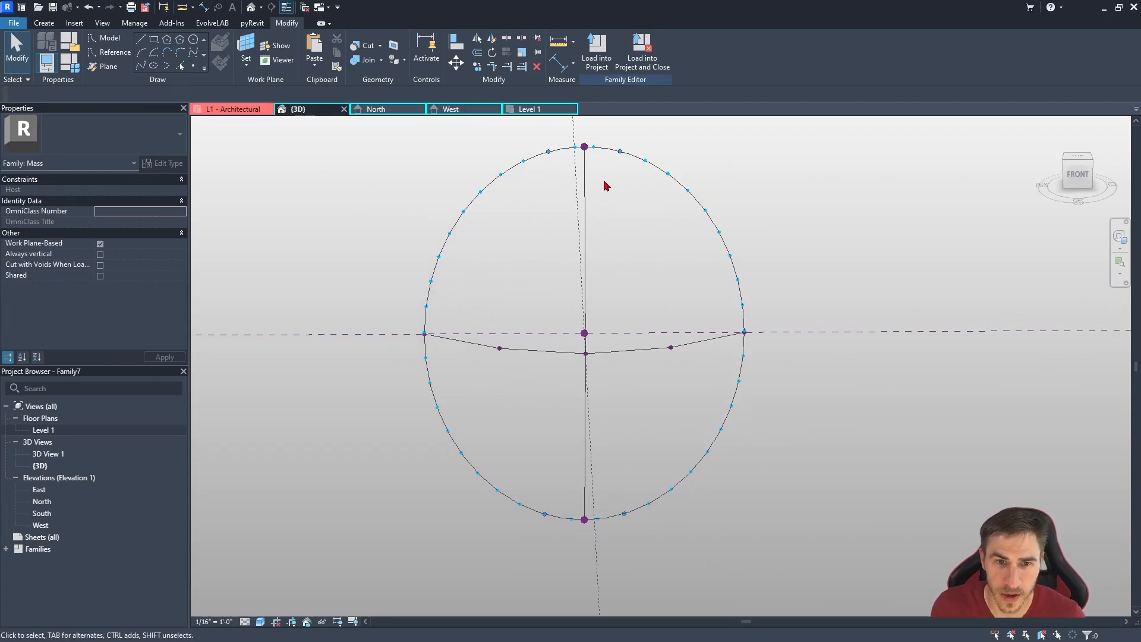
click(622, 150)
click(671, 347)
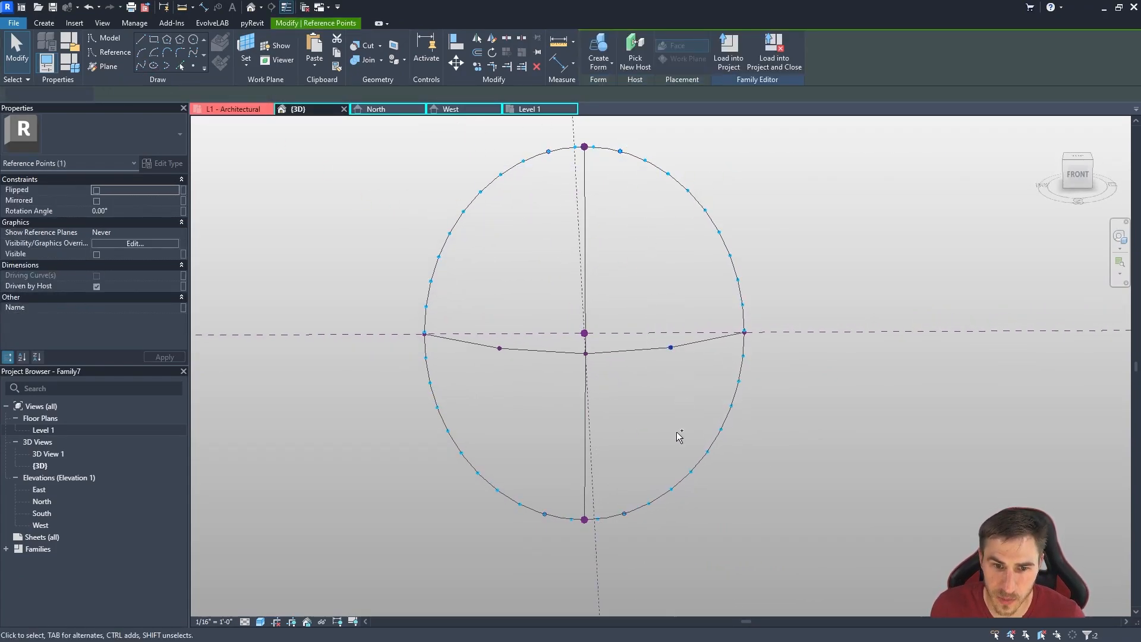
click(144, 70)
Create a matching spline through the upper, middle and lower reference points on the left side of the central arc.
shift+middle_drag(772, 273, 545, 207)
click(546, 162)
ctrl+click(512, 362)
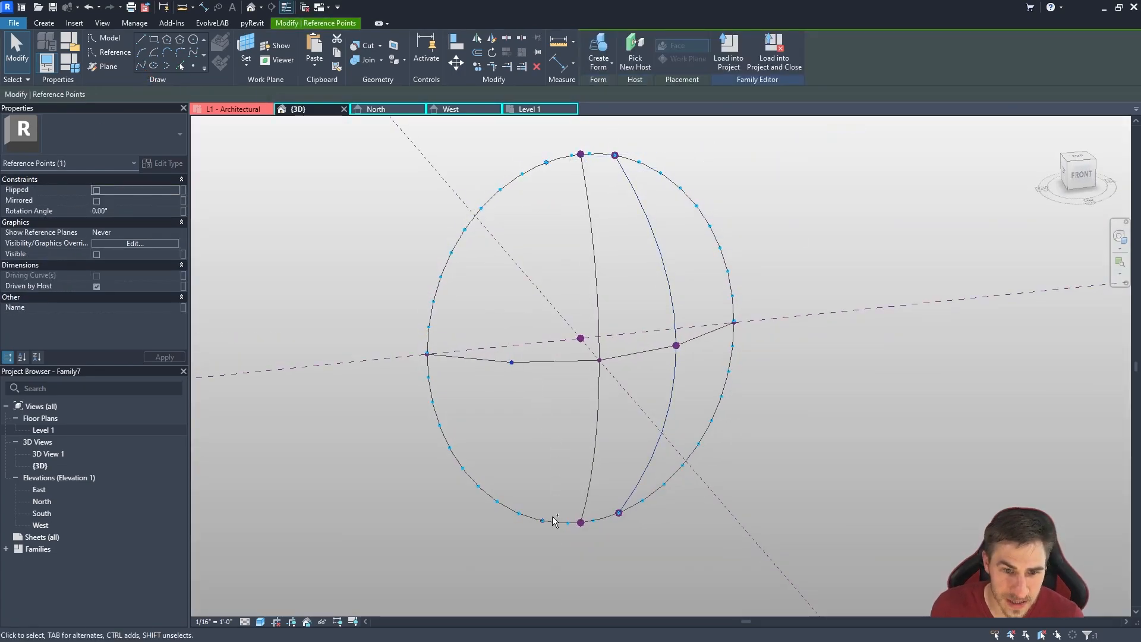
ctrl+click(542, 520)
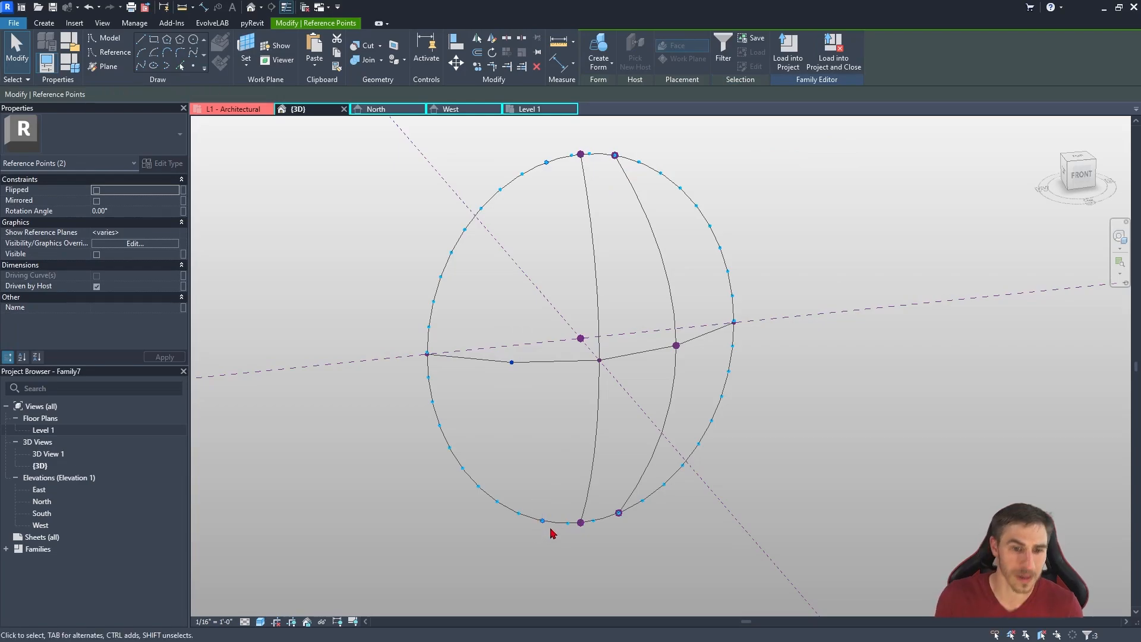
click(152, 76)
key(Escape)
shift+middle_drag(786, 397, 737, 390)
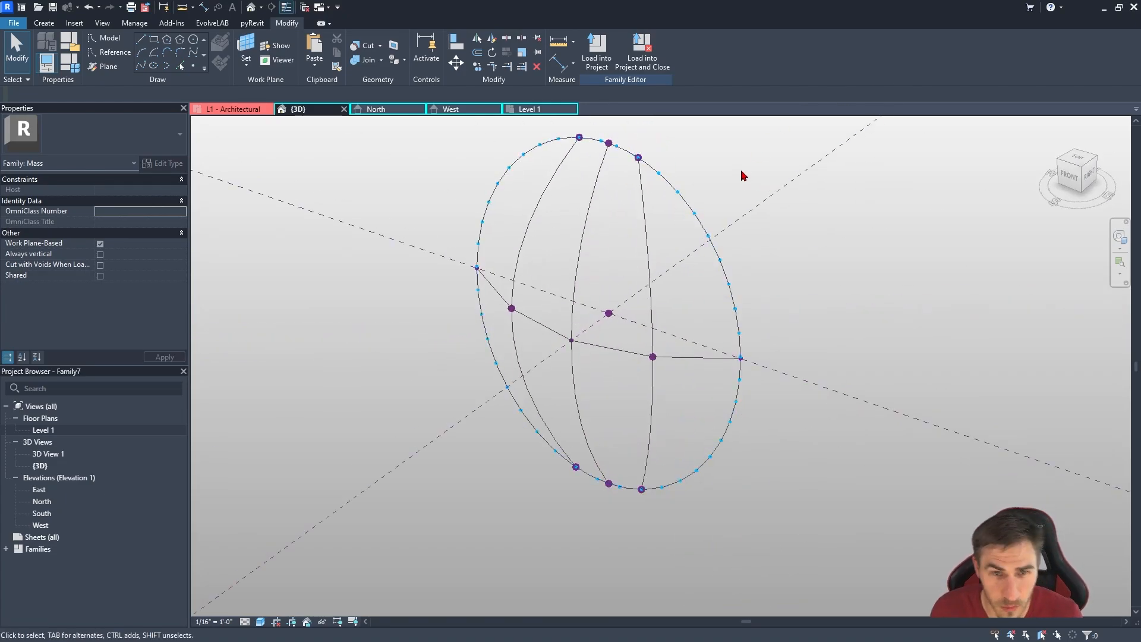
shift+middle_drag(741, 174, 512, 369)
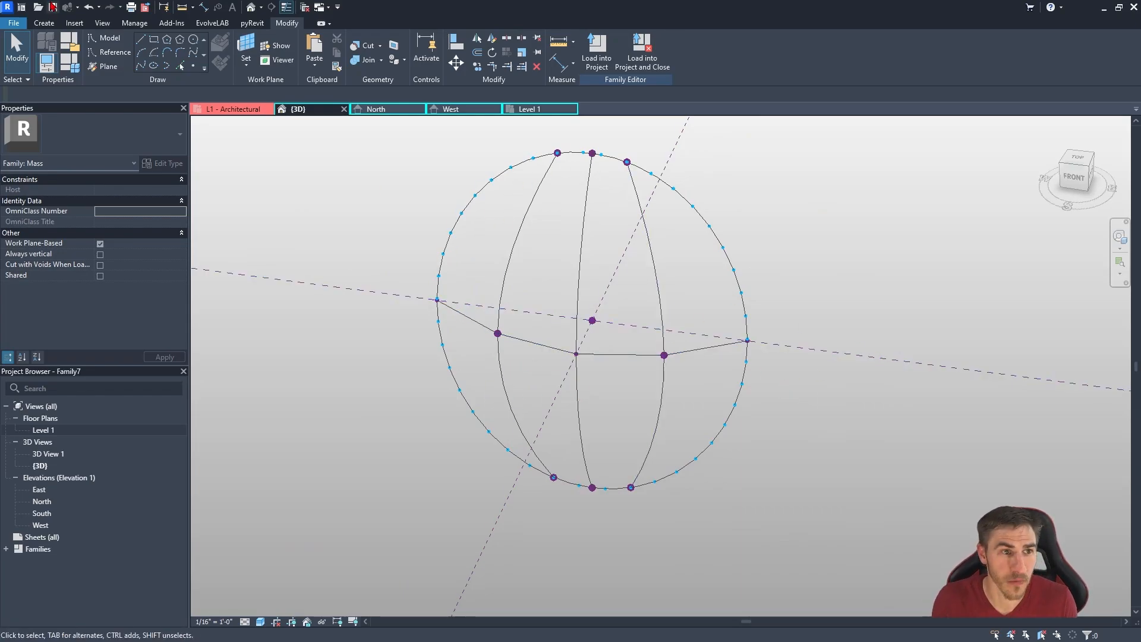
Save the mass family as LF_Shade Med.rfa and check the curve framework in the 3D view.
key(ctrl+s)
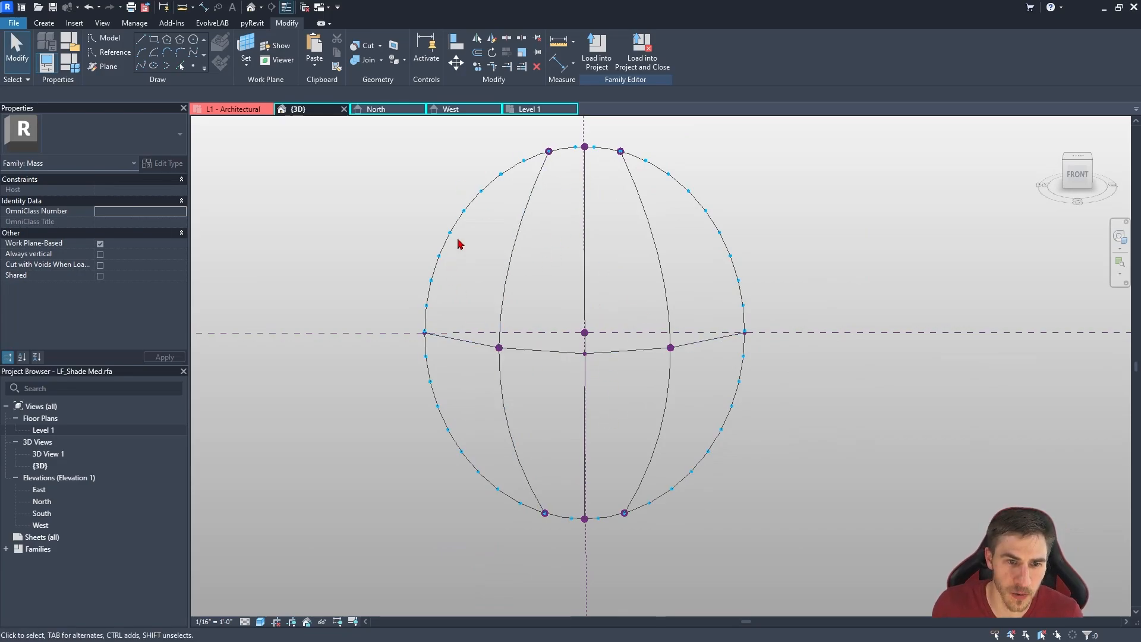
shift+middle_drag(459, 243, 479, 262)
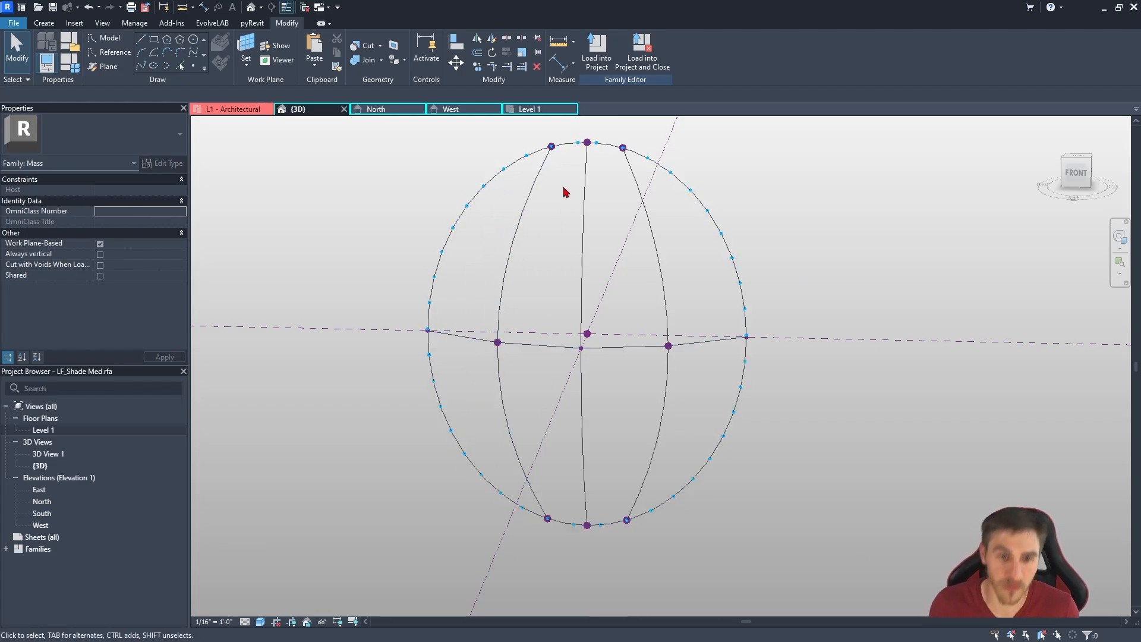
shift+middle_drag(357, 309, 618, 295)
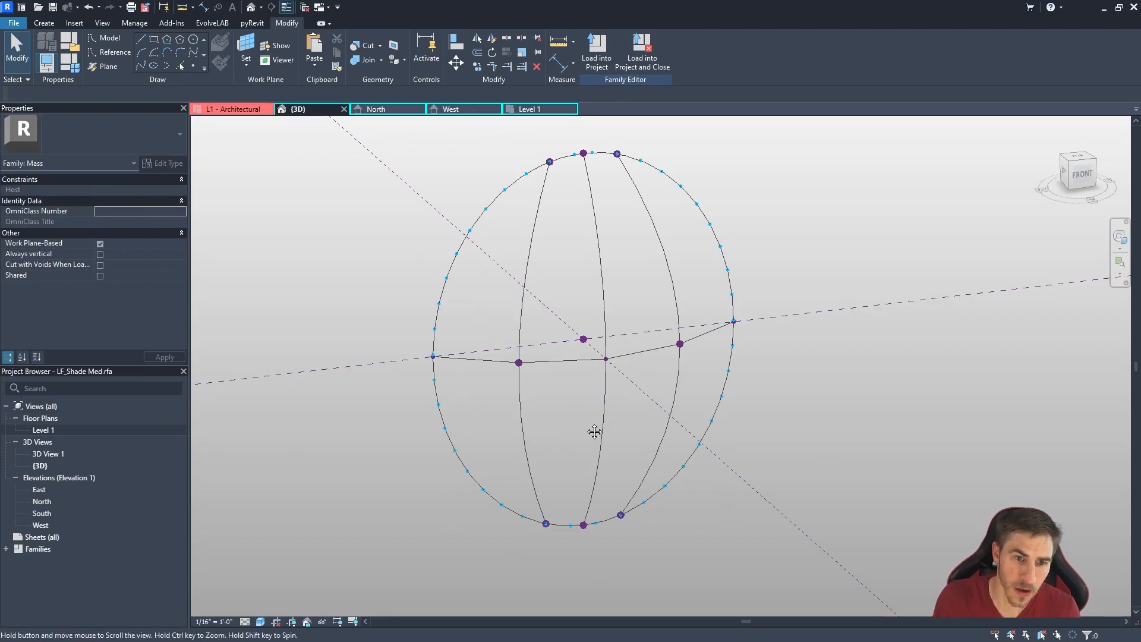
shift+middle_drag(593, 430, 568, 374)
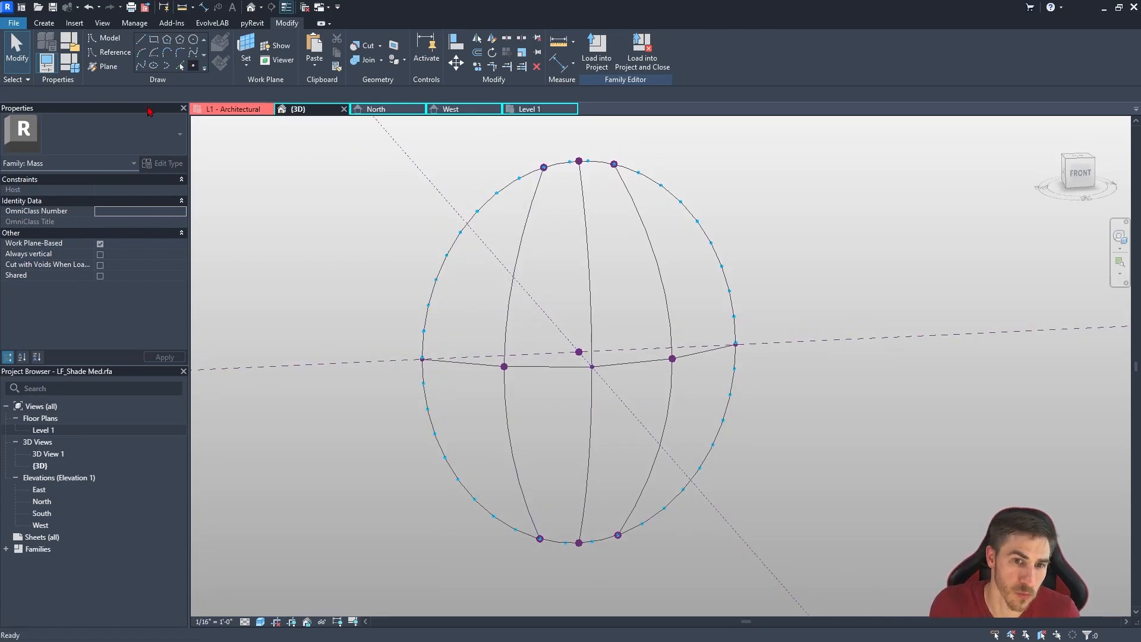
Place reference points on the divided path nodes along the upper and lower left side of the ellipse.
click(193, 65)
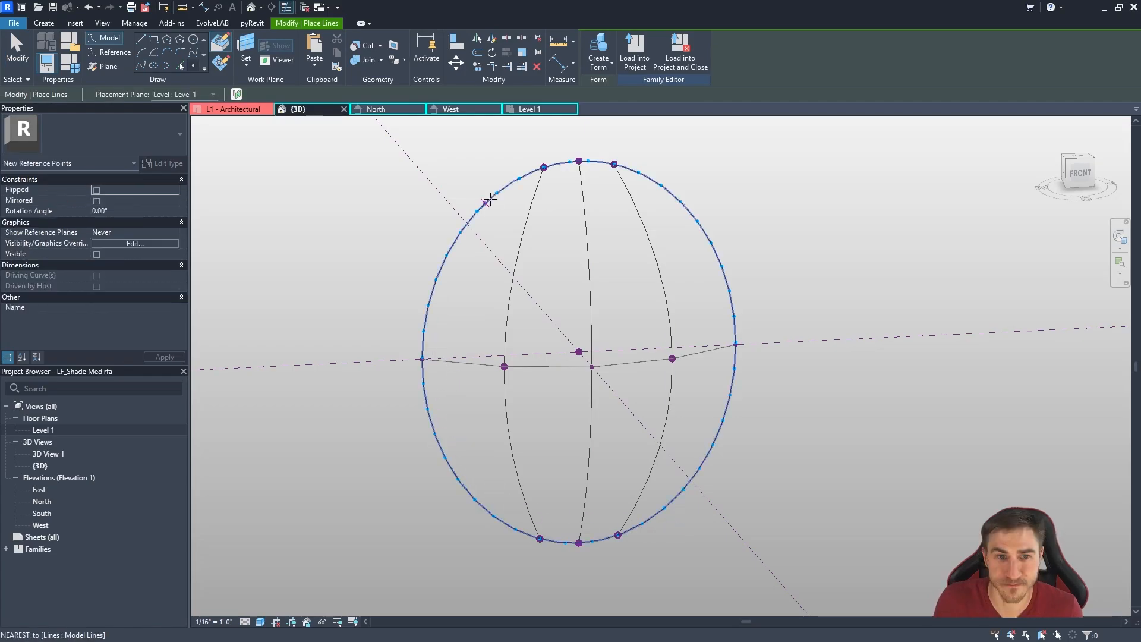
key(Escape)
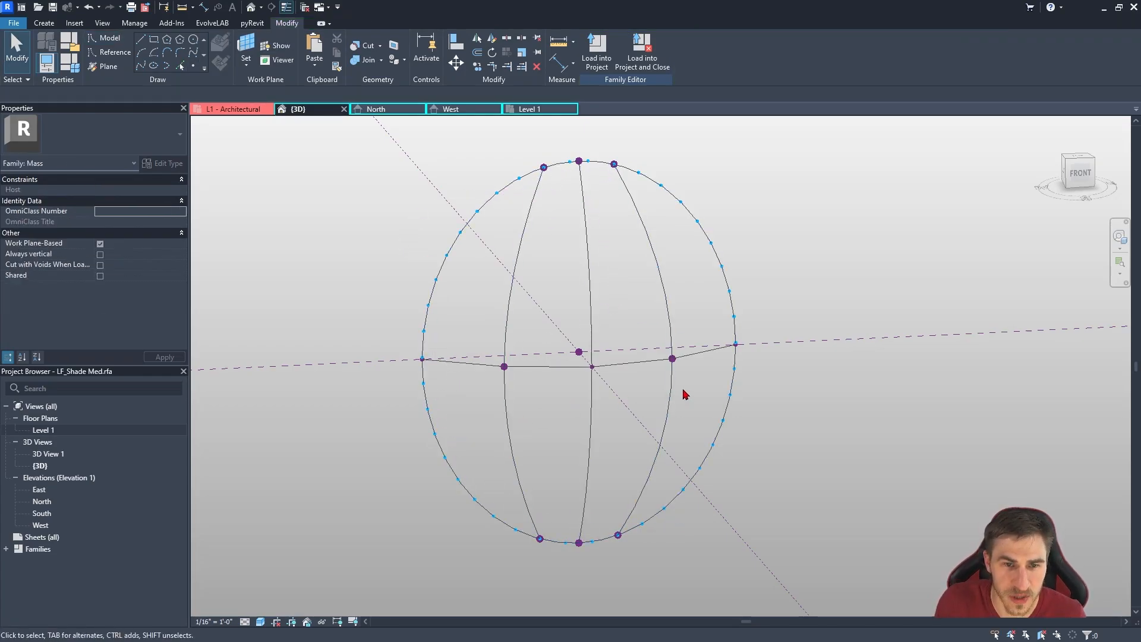
middle_drag(639, 195, 662, 235)
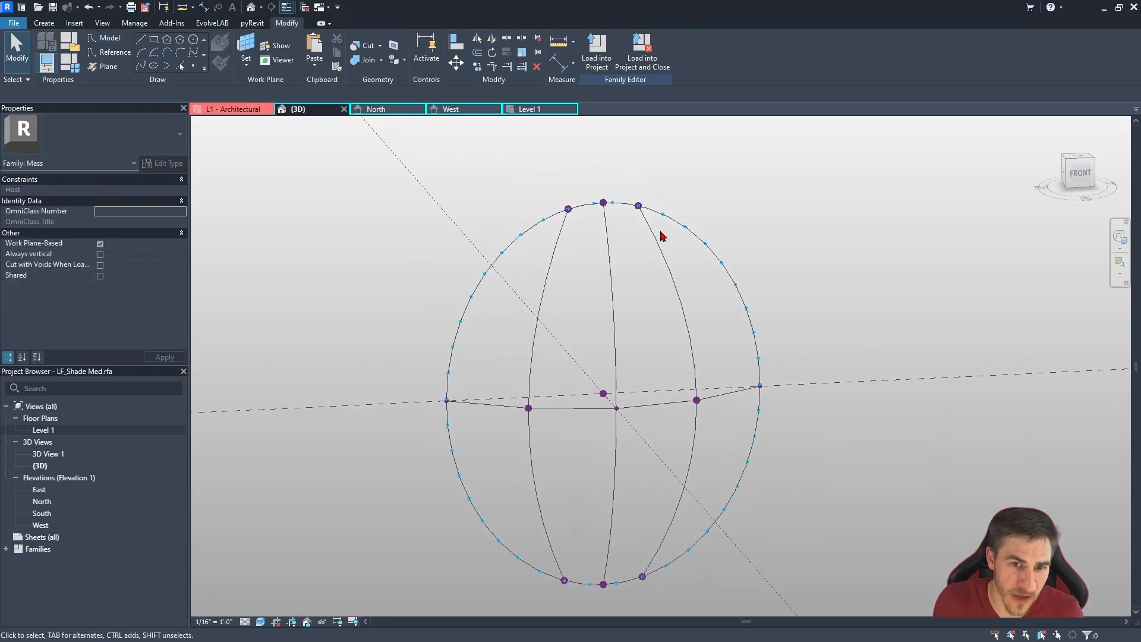
click(630, 204)
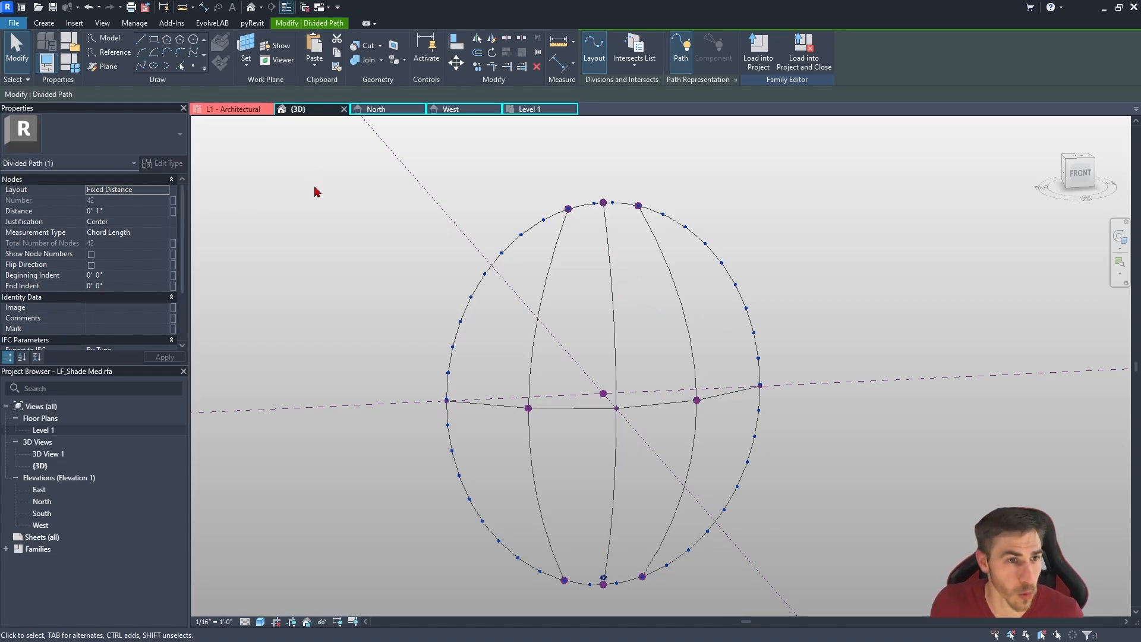
click(192, 65)
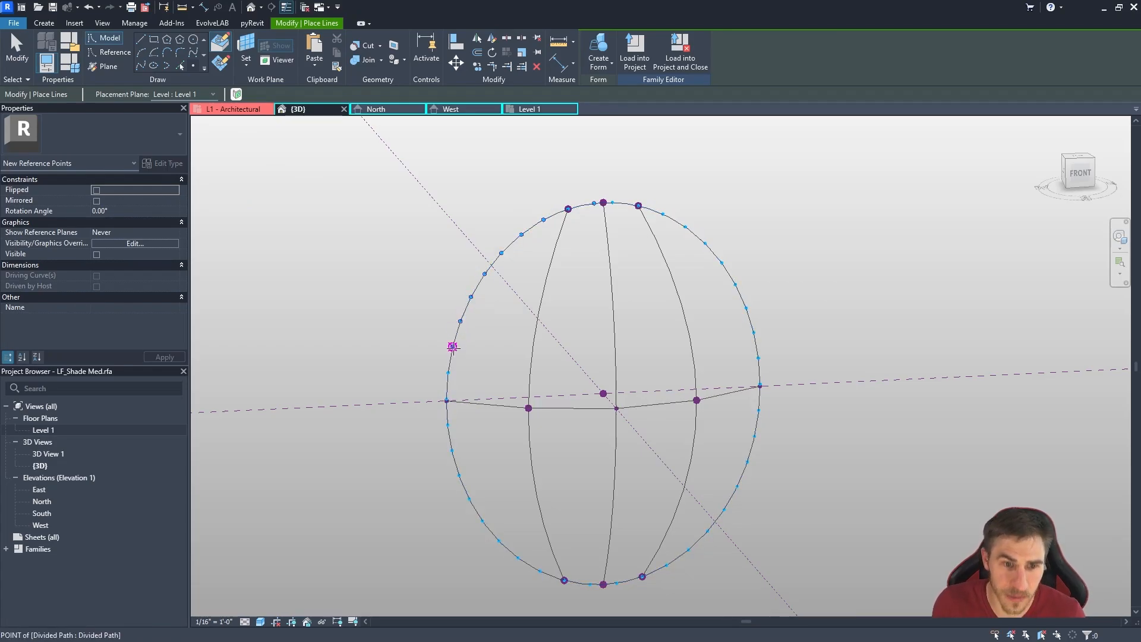
key(Escape)
key(Escape)
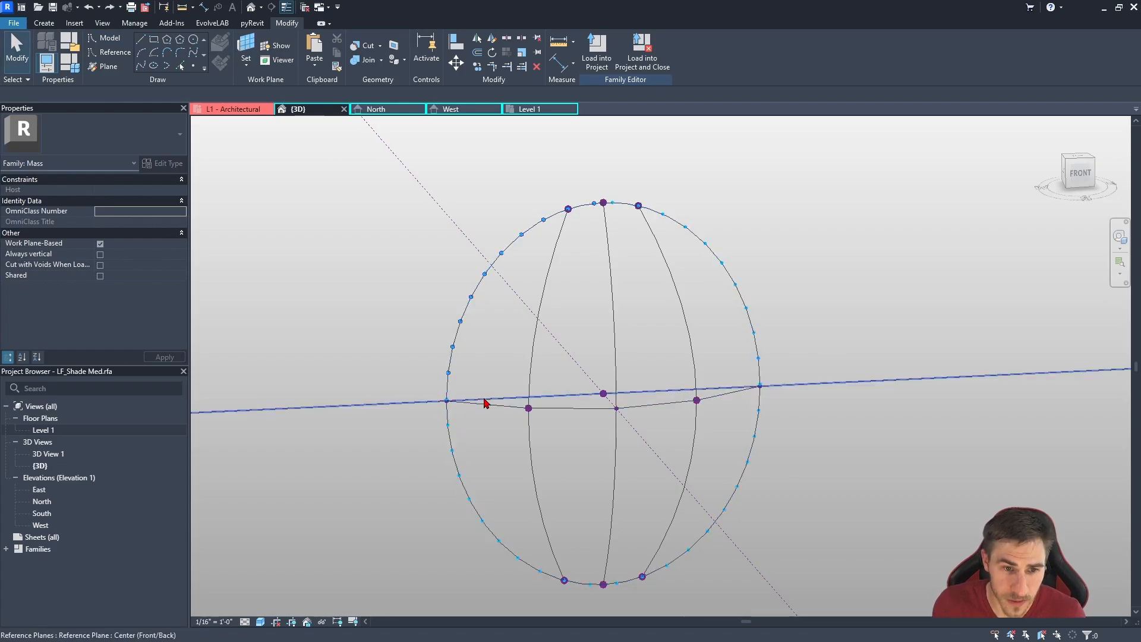
key(Return)
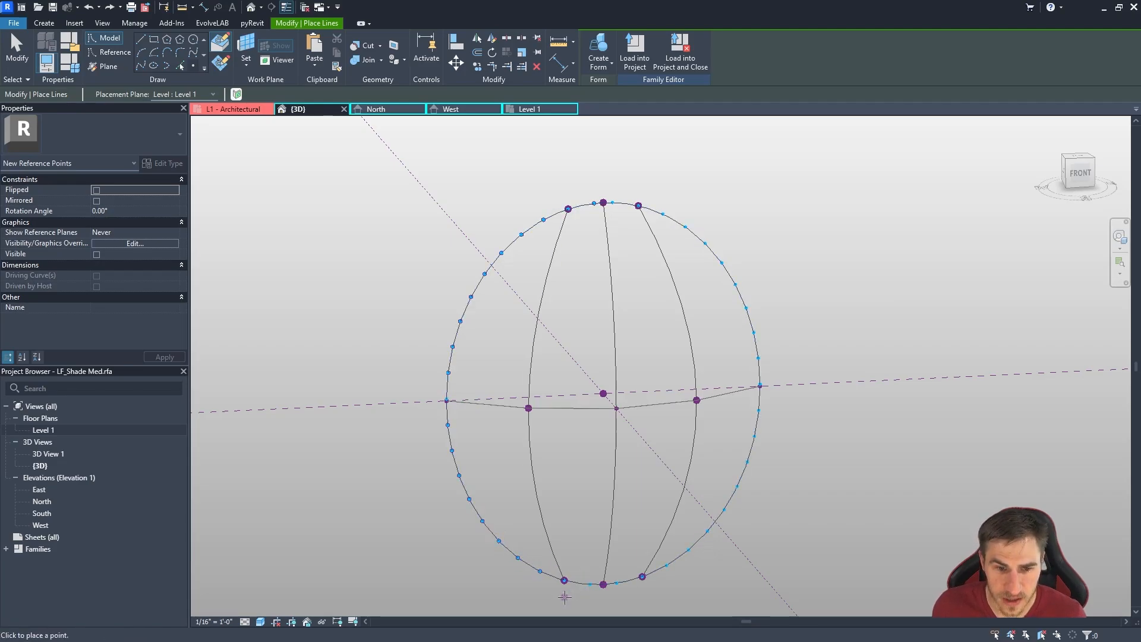
Create a spline through all the reference points along the left side of the ellipse, from the upper to the lower curve ends.
key(Escape)
drag(488, 166, 581, 222)
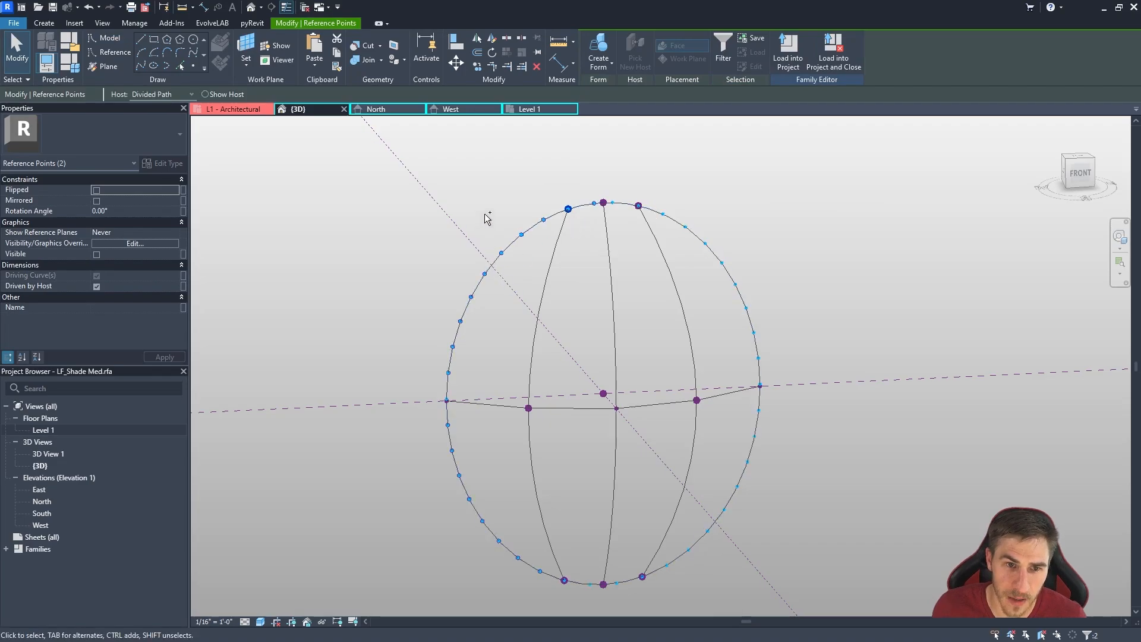
ctrl+drag(484, 214, 522, 268)
ctrl+drag(422, 236, 499, 346)
ctrl+drag(400, 322, 467, 413)
ctrl+drag(387, 439, 569, 574)
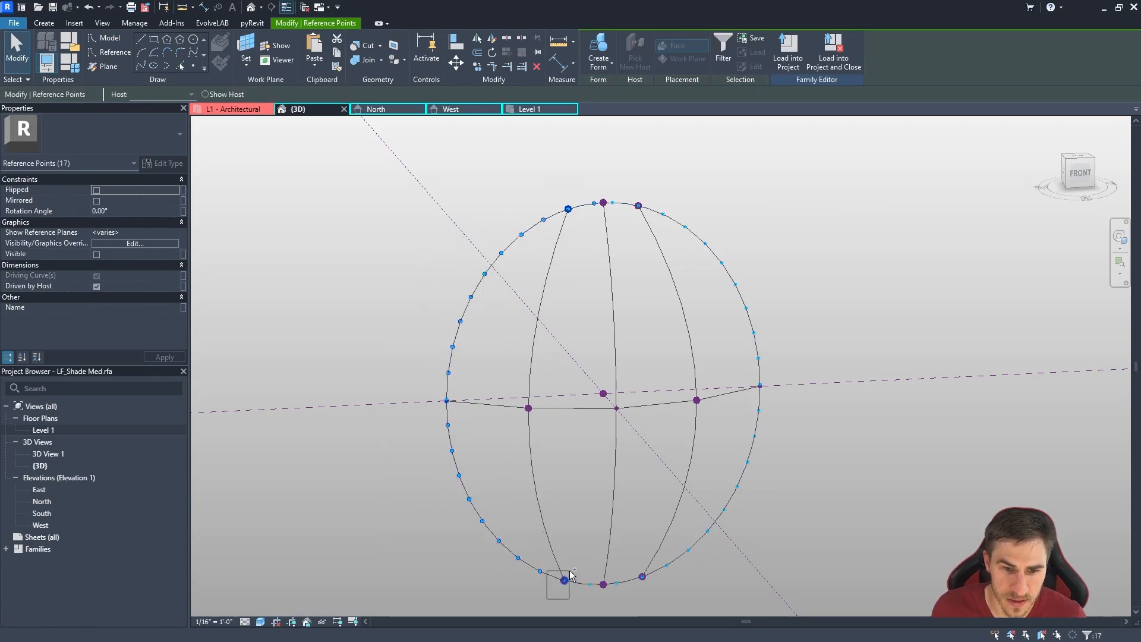
click(142, 67)
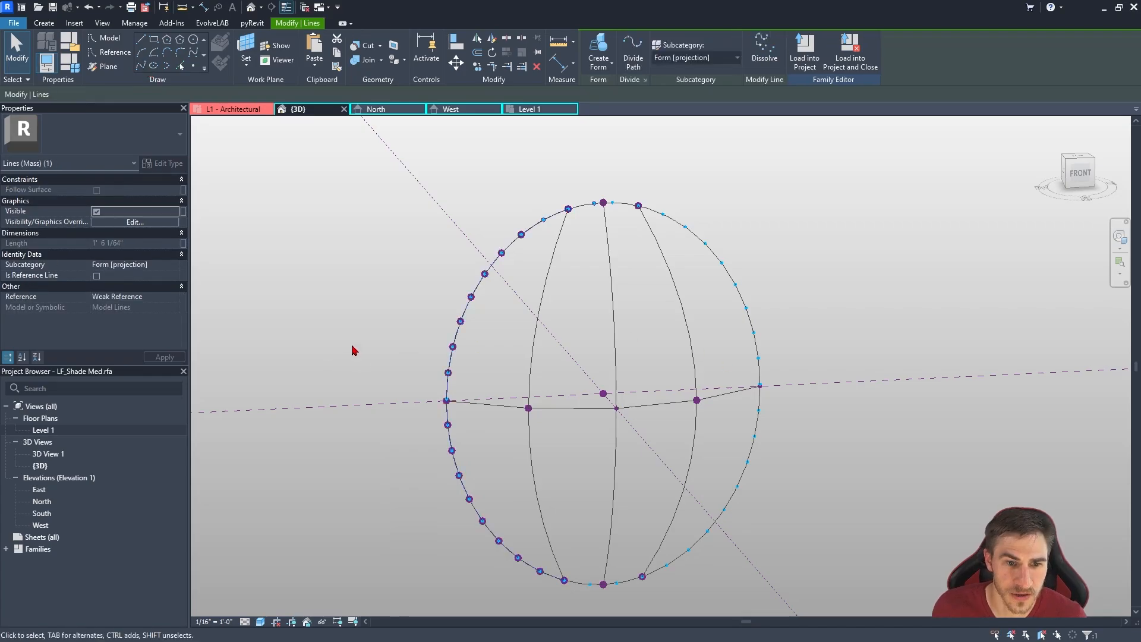
click(429, 284)
key(Tab)
click(482, 290)
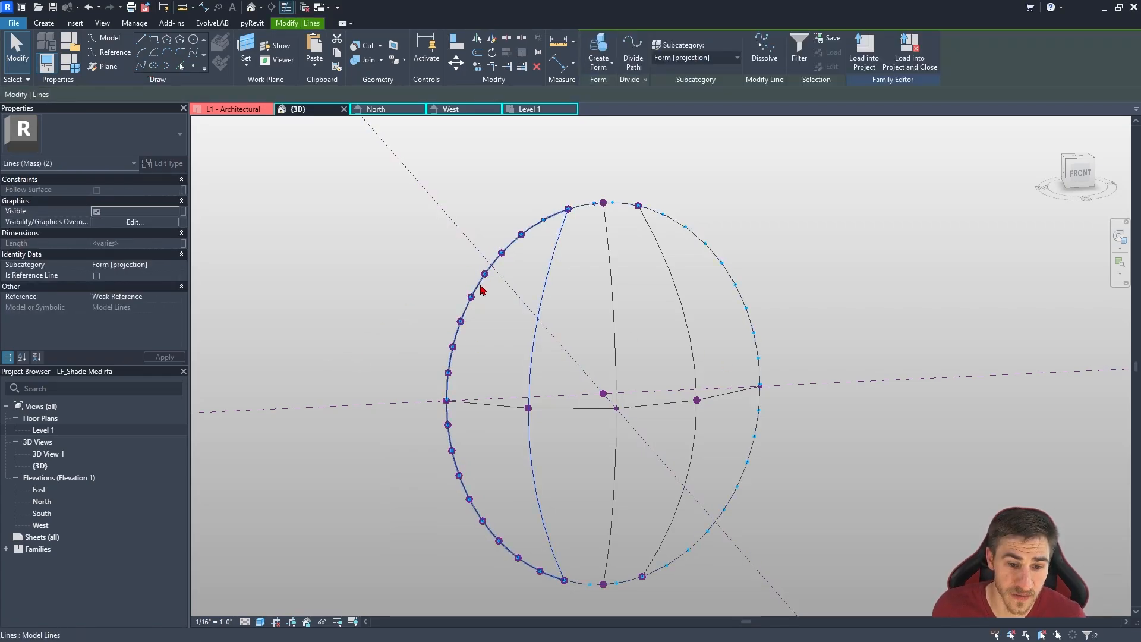
mouse_move(499, 339)
shift+middle_down()
mouse_move(596, 354)
mouse_move(499, 327)
shift+middle_up()
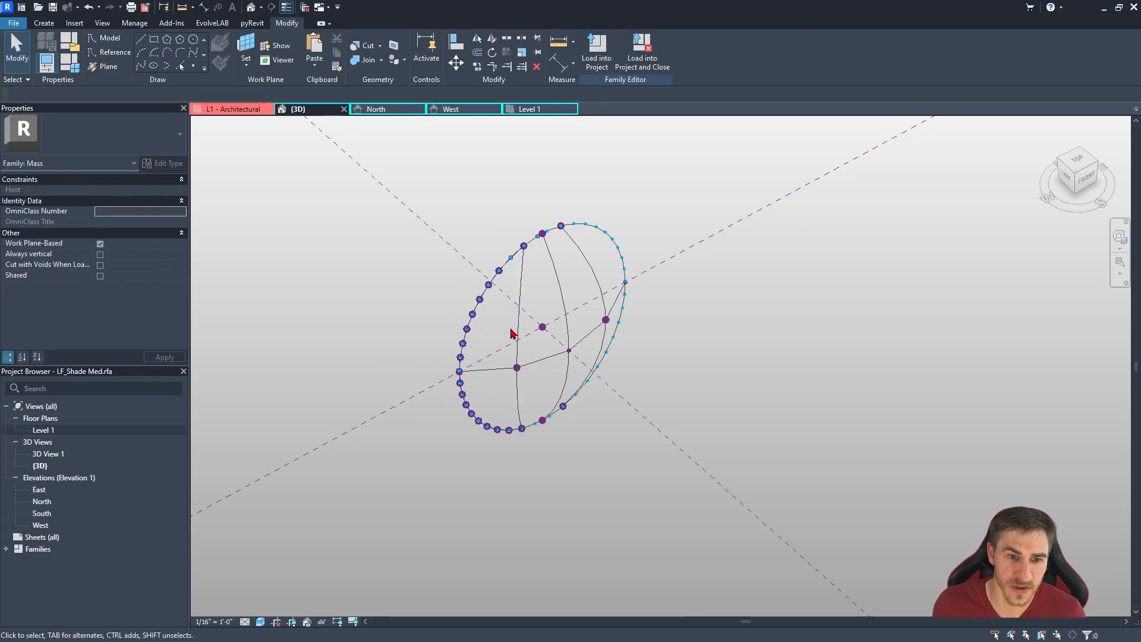
shift+middle_drag(486, 362, 469, 224)
scroll(632, 217, up, 3)
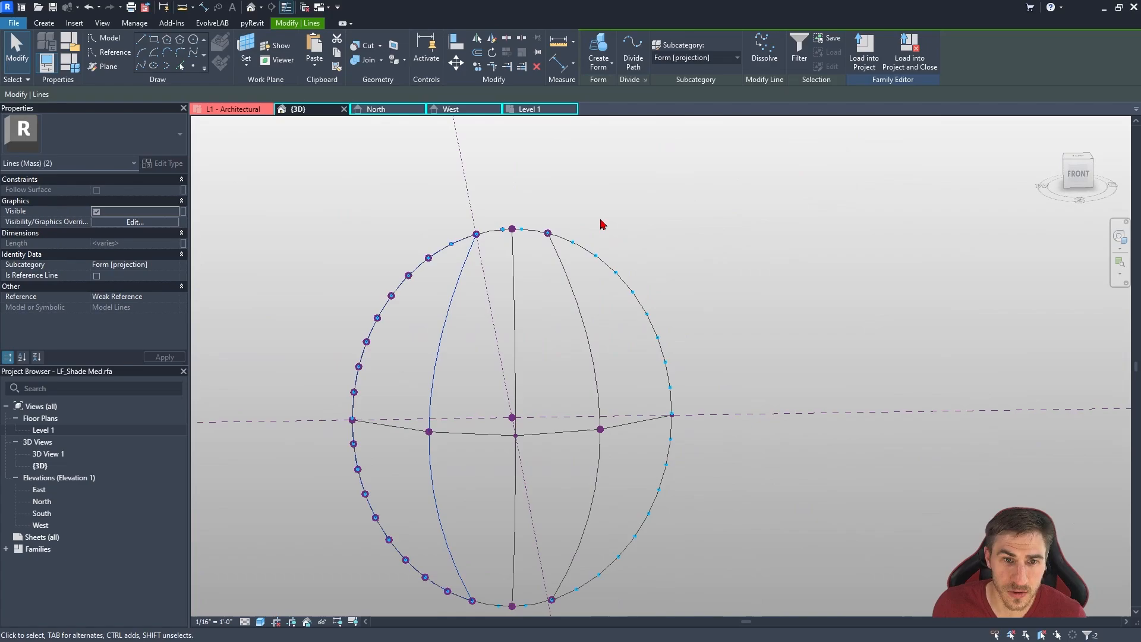
click(600, 220)
Place reference points on the divided path nodes along the right side of the ellipse.
click(193, 66)
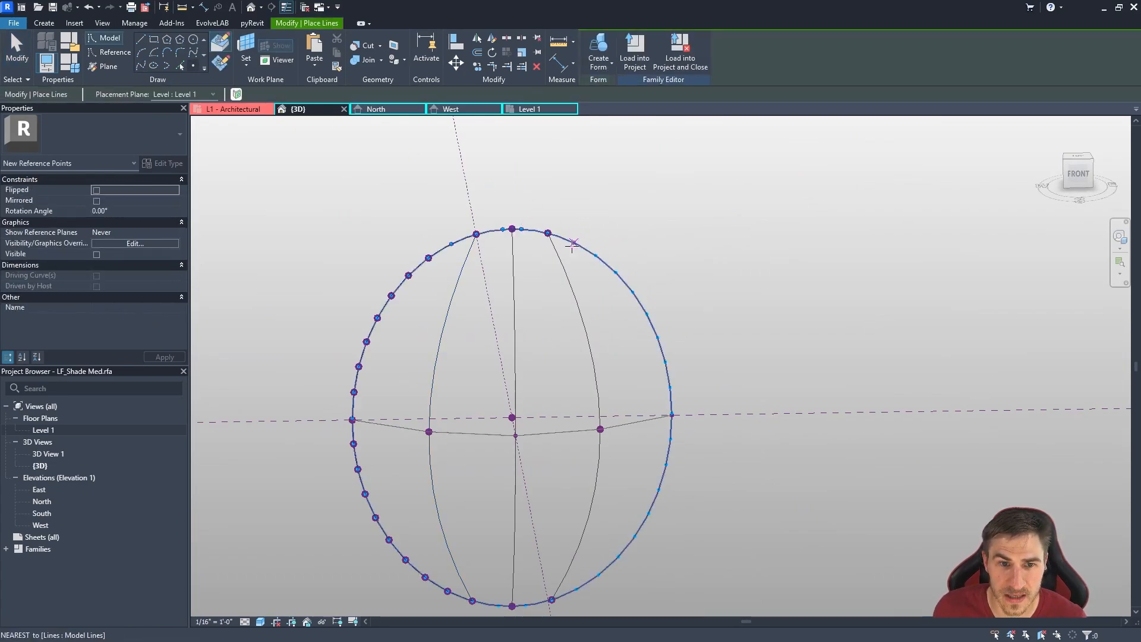
click(573, 243)
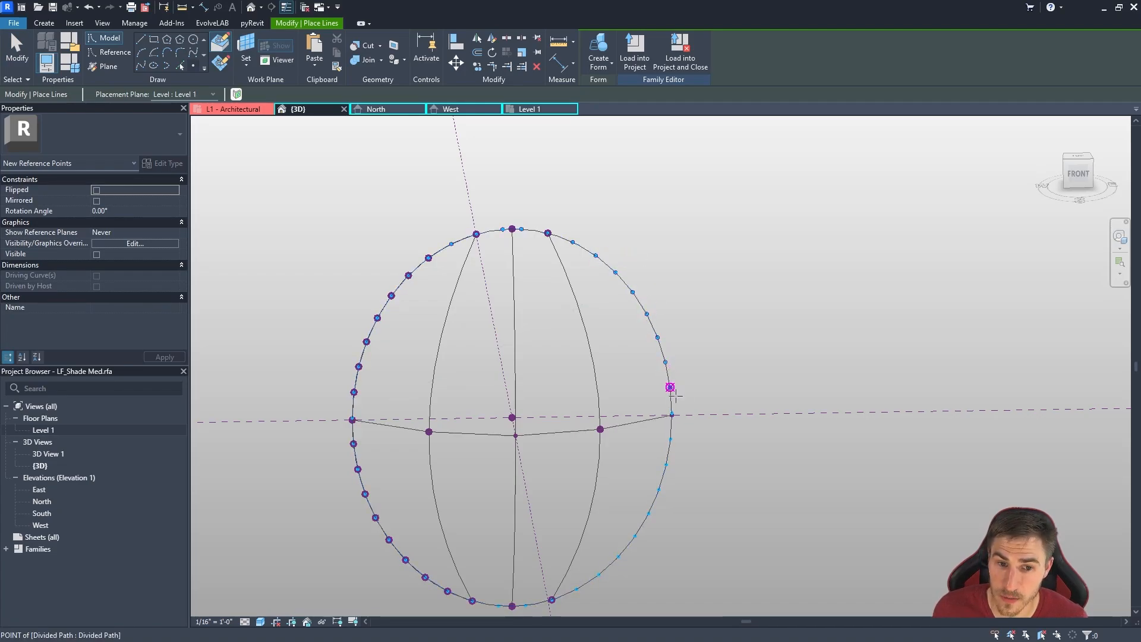
scroll(672, 391, up, 3)
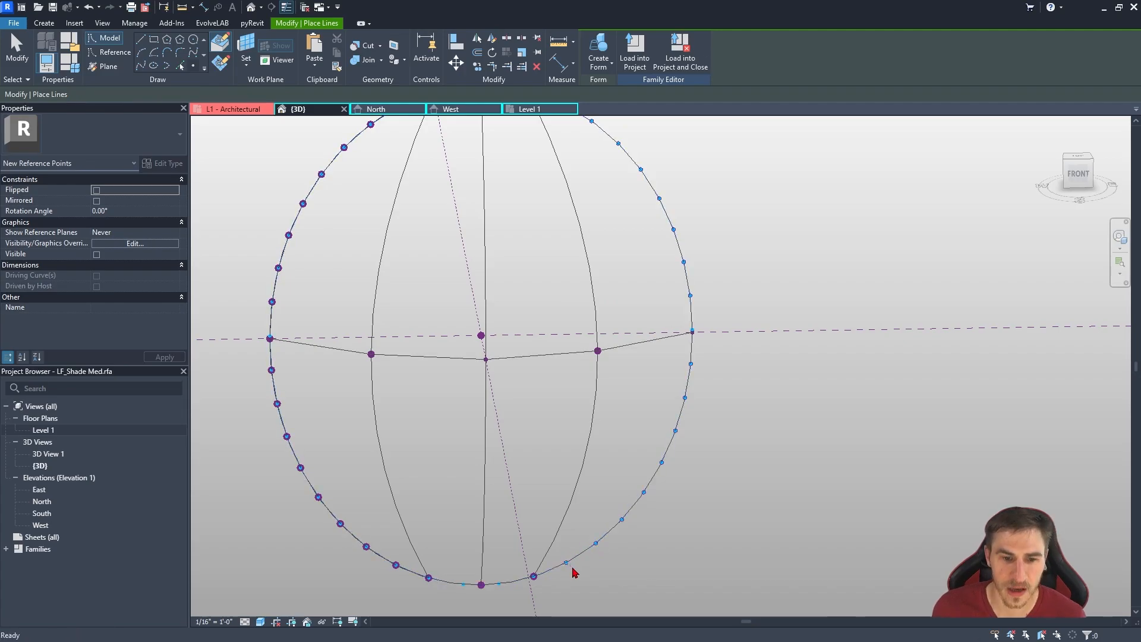
key(Escape)
Create a spline through all the reference points along the right side of the ellipse, including both ends of the right inner curve.
scroll(566, 562, down, 1)
click(533, 576)
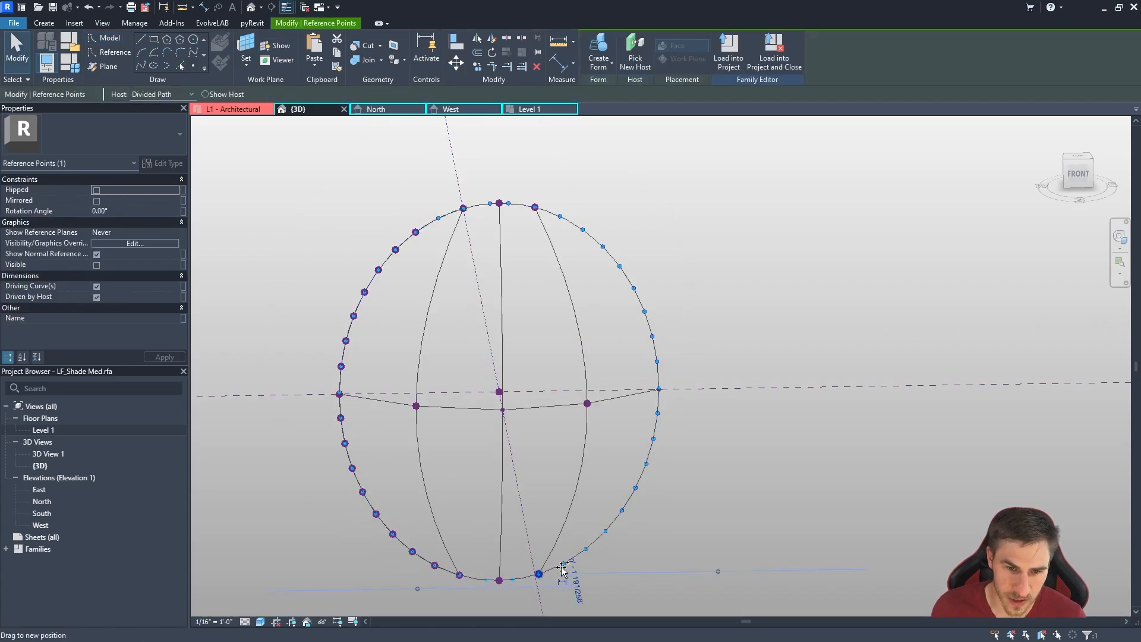
key(ctrl+z)
middle_drag(590, 564, 591, 502)
drag(523, 537, 688, 333)
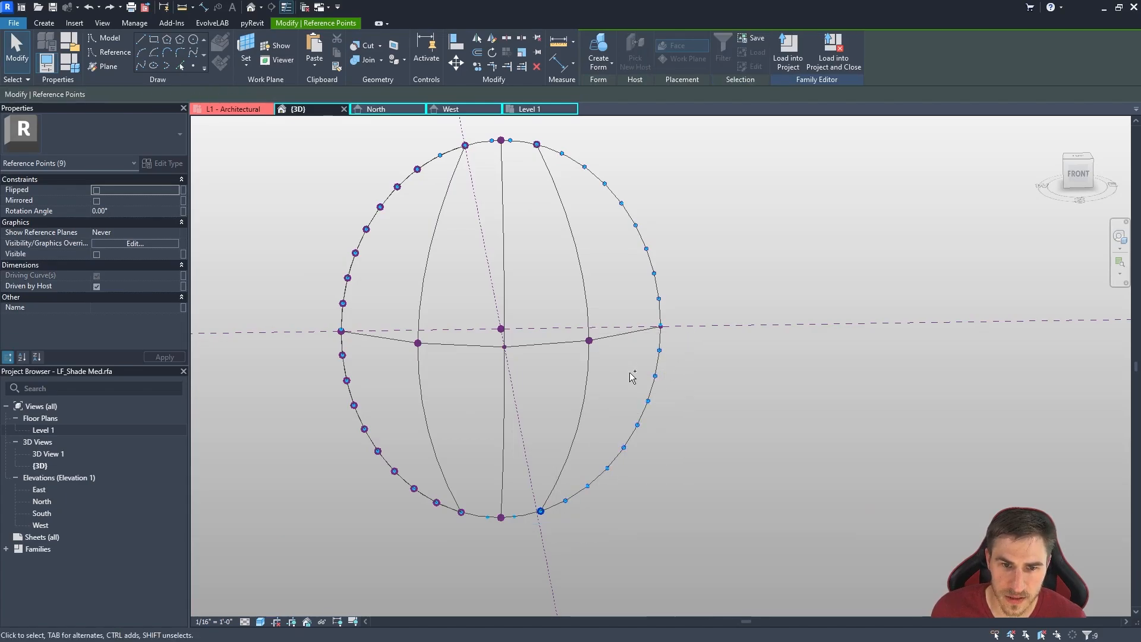
middle_drag(599, 153, 586, 285)
ctrl+drag(515, 250, 604, 338)
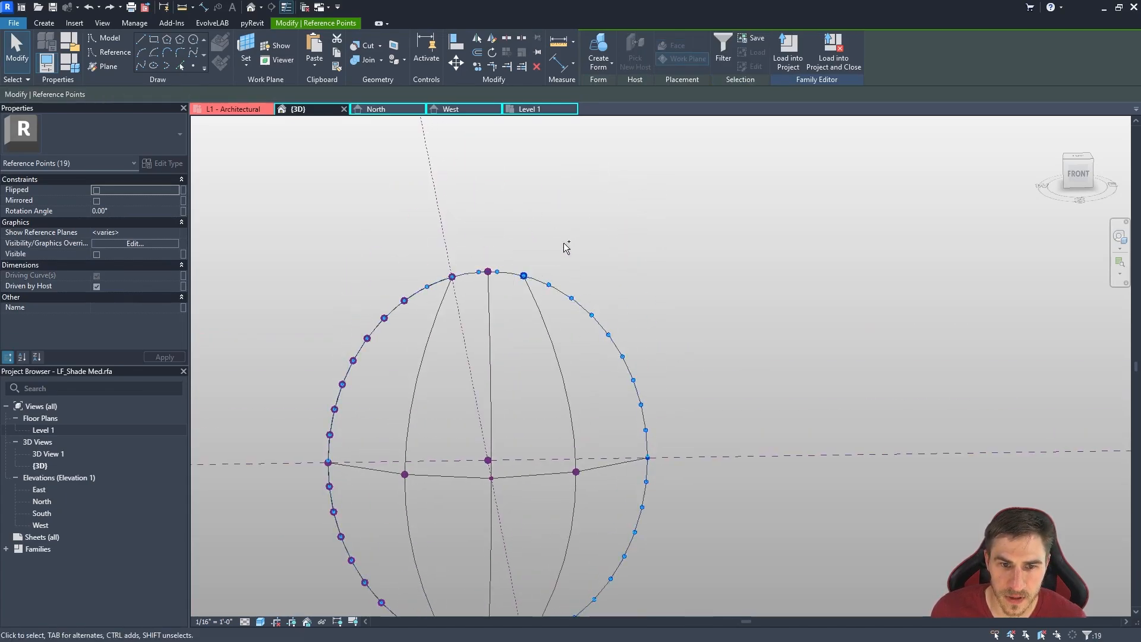
ctrl+drag(563, 240, 652, 385)
click(142, 66)
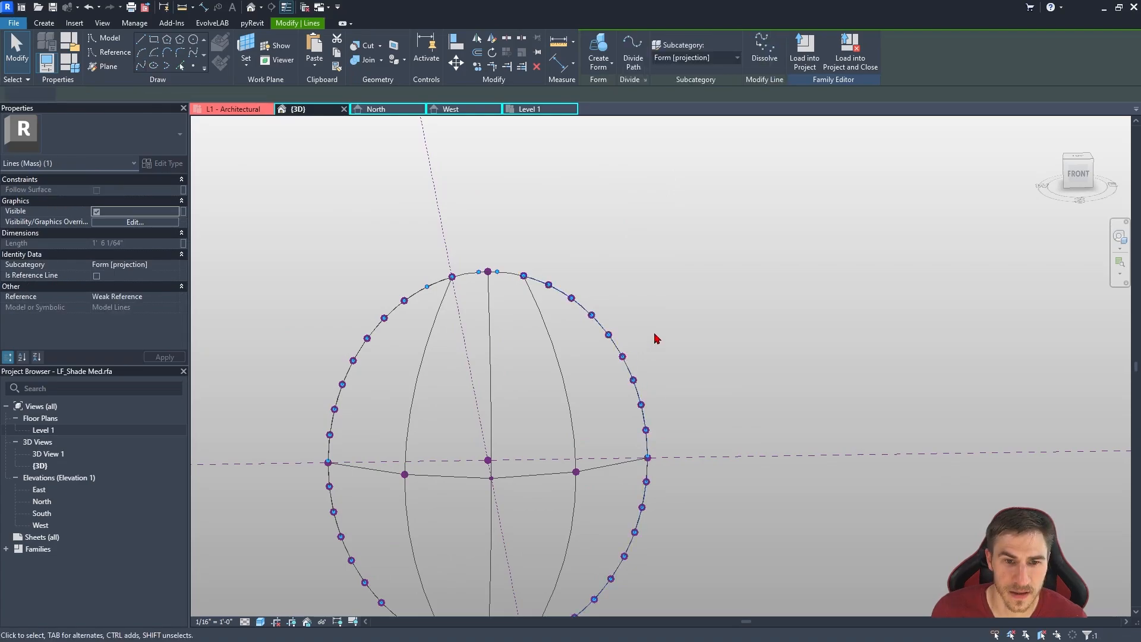
click(656, 334)
key(Tab)
click(566, 387)
middle_drag(466, 314, 478, 290)
click(637, 240)
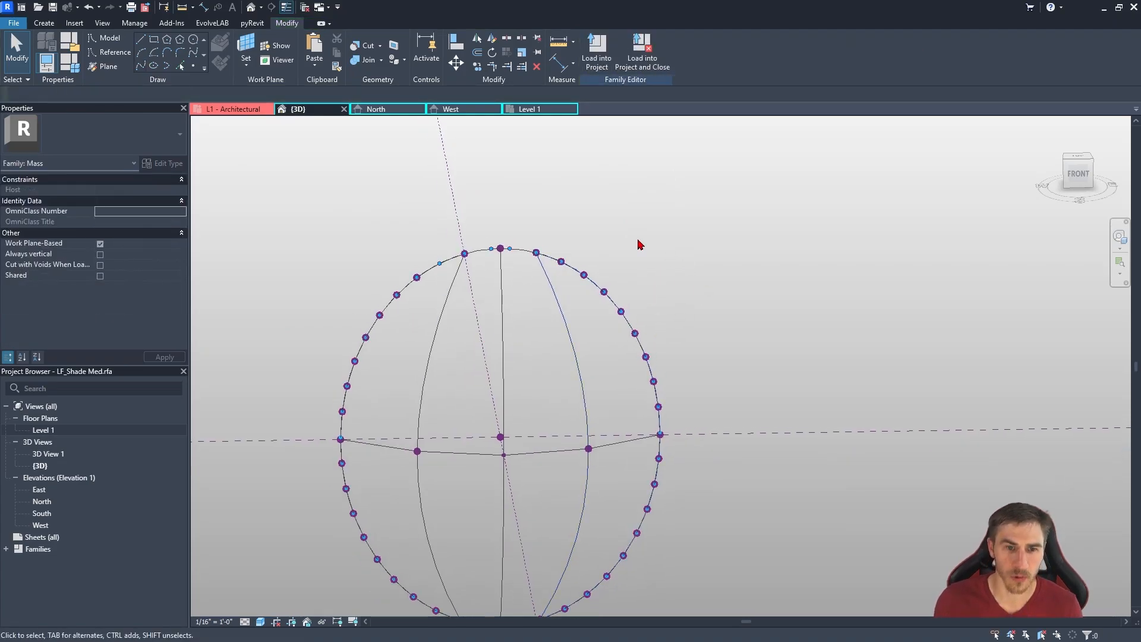
key(Tab)
click(576, 369)
Create a form from the left outer spline and the left inner curve.
click(392, 388)
key(Tab)
click(425, 386)
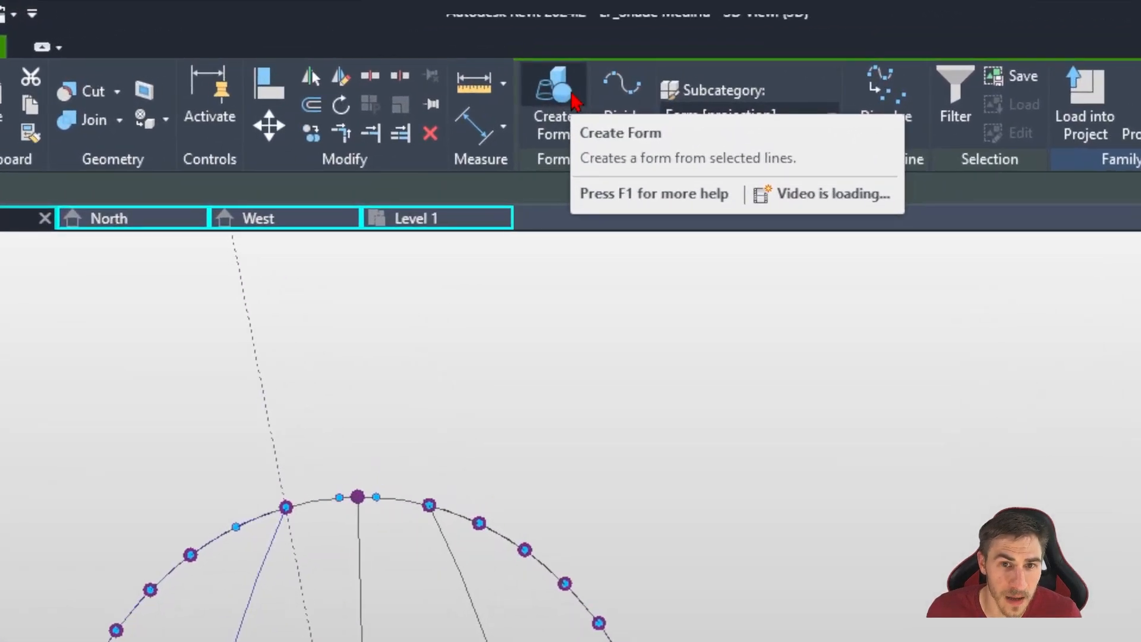
click(600, 47)
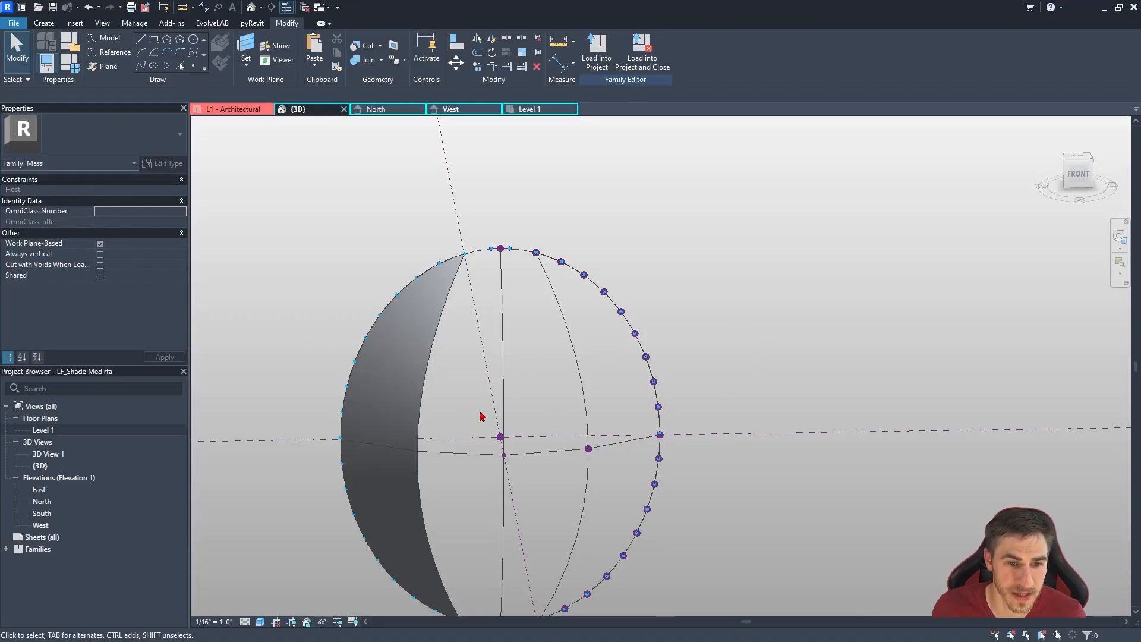
Create a matching form from the right outer spline and the right inner curve.
middle_drag(667, 361, 665, 331)
click(578, 342)
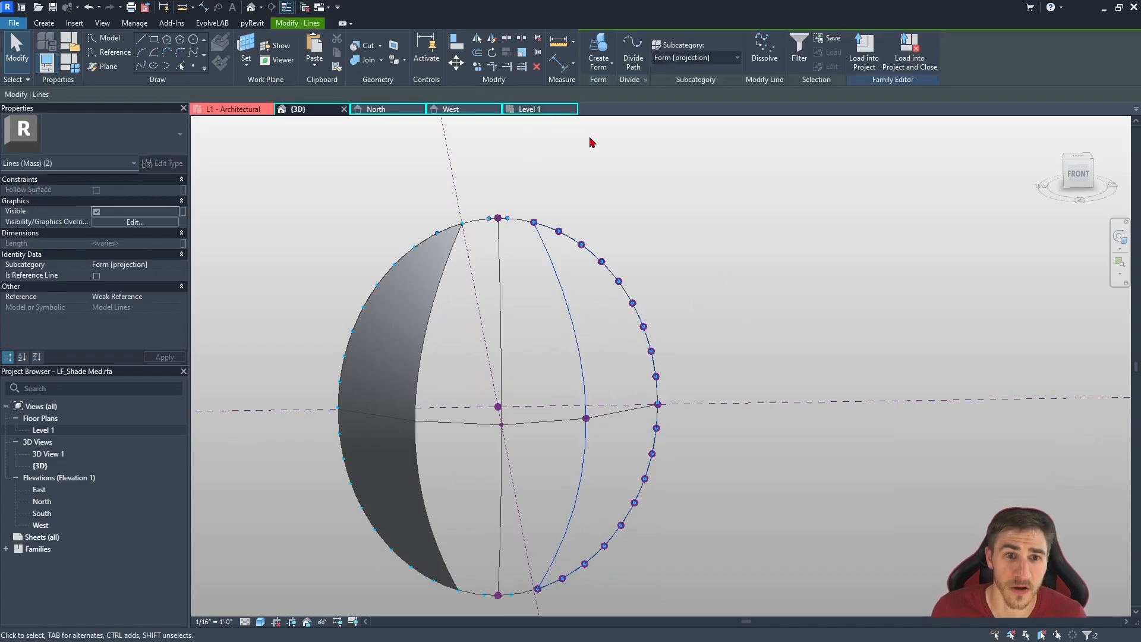
click(597, 49)
key(Escape)
shift+middle_drag(675, 387, 609, 359)
shift+middle_drag(421, 441, 615, 330)
scroll(468, 317, up, 1)
middle_drag(468, 317, 475, 295)
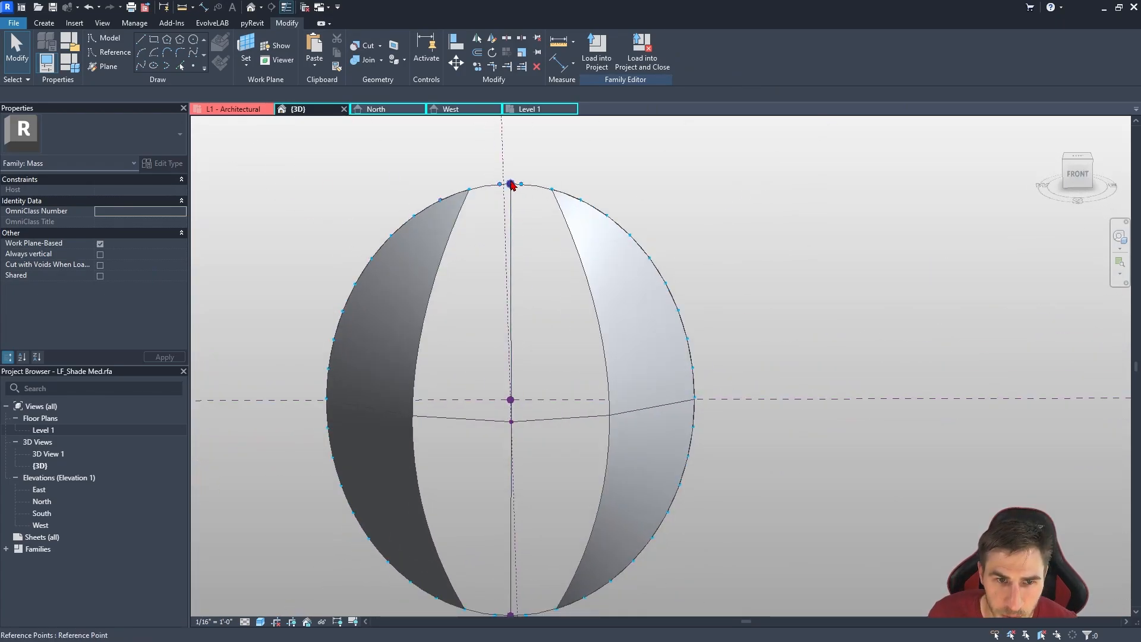
Place reference points on the upper ellipse nodes between the top centre and the right form, and select them with the centre point.
click(571, 198)
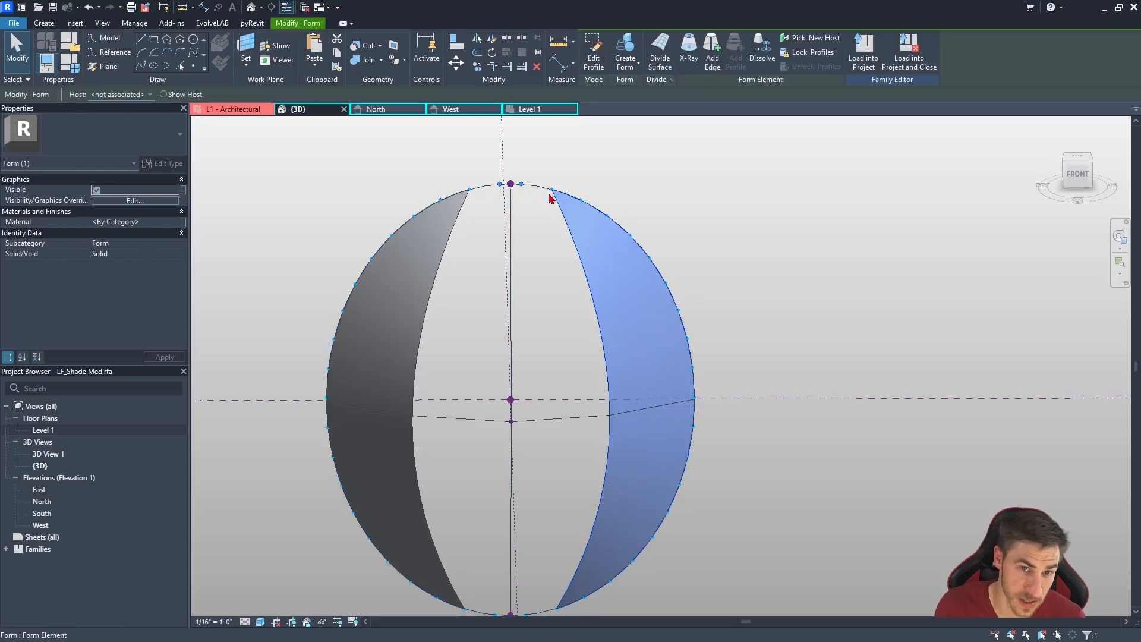
click(575, 164)
shift+middle_drag(575, 163, 565, 215)
scroll(556, 199, up, 2)
drag(535, 196, 563, 244)
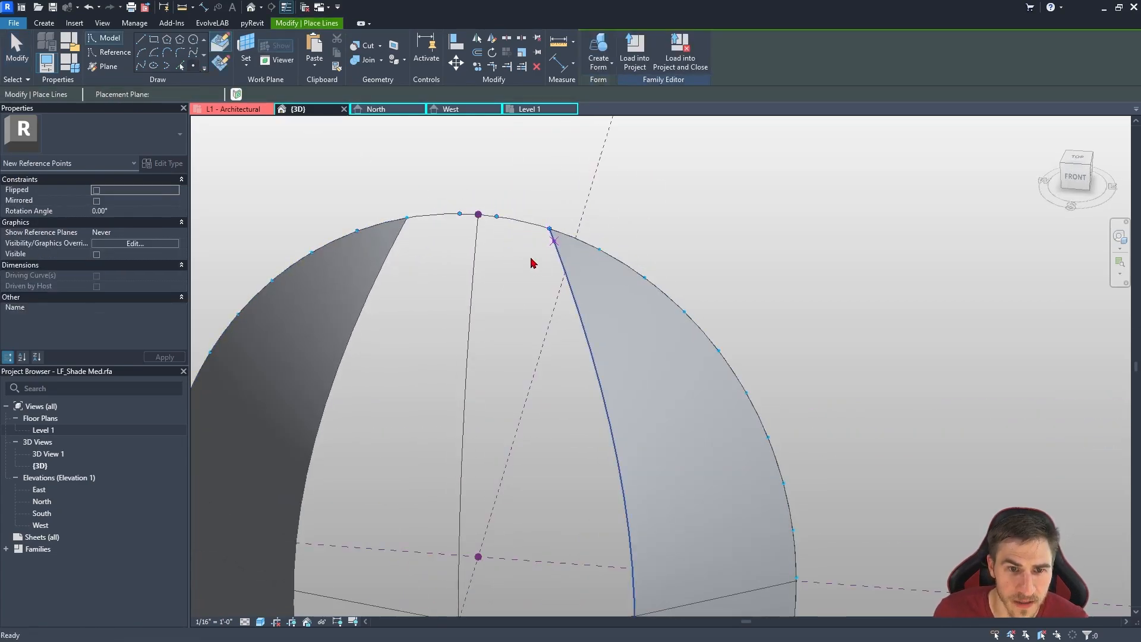
key(Escape)
drag(468, 185, 486, 221)
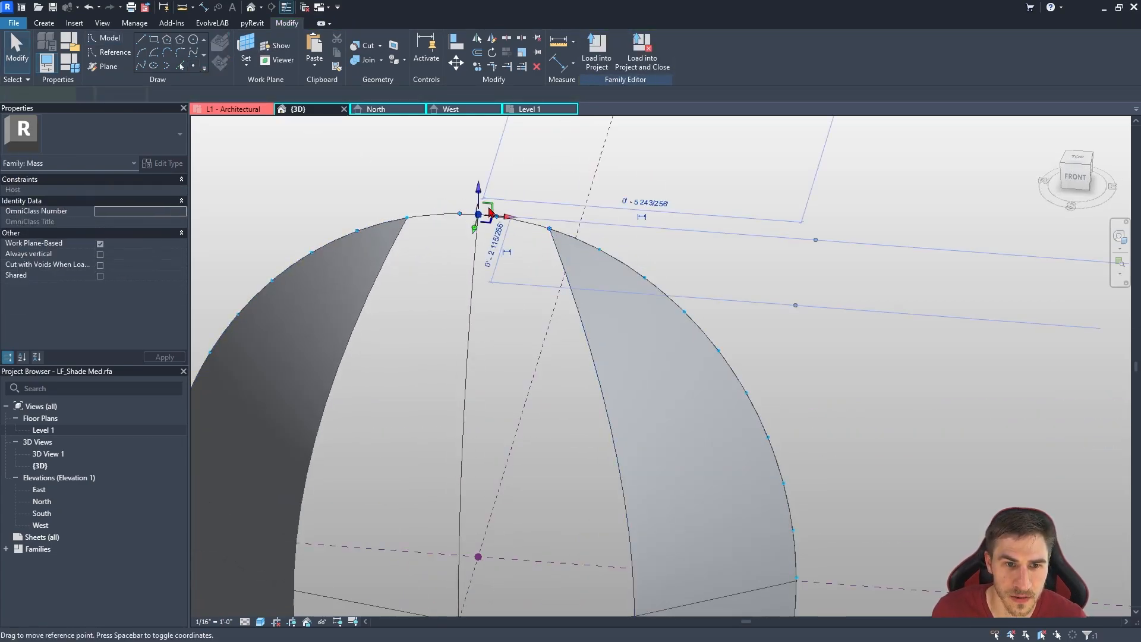
ctrl+drag(539, 188, 558, 243)
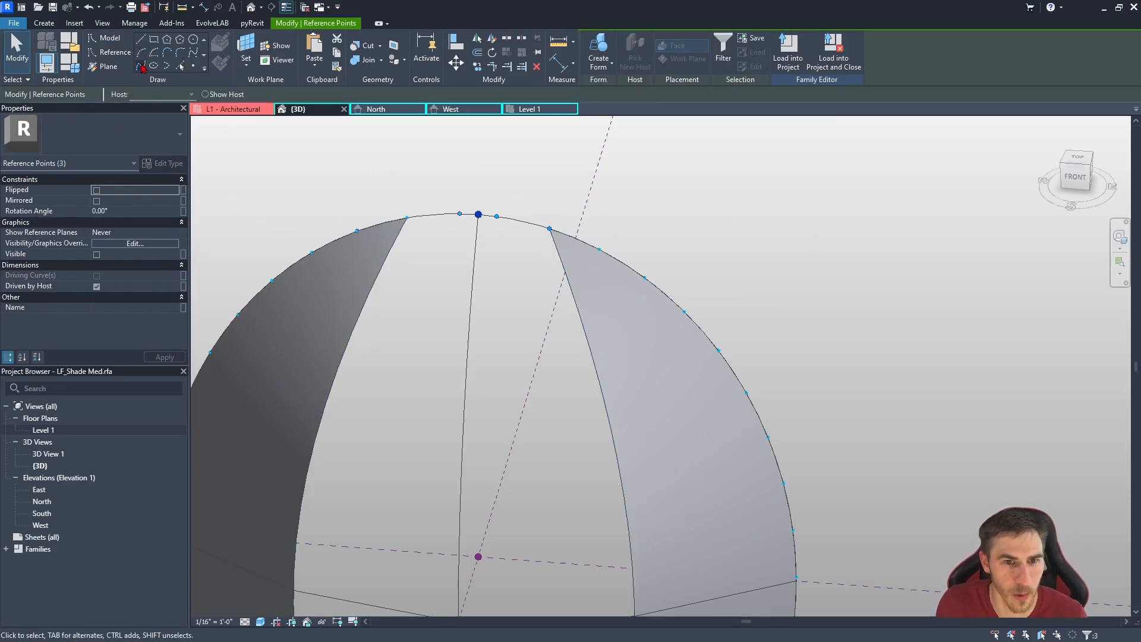
Open the North elevation and delete the wall light's raster reference image.
click(370, 109)
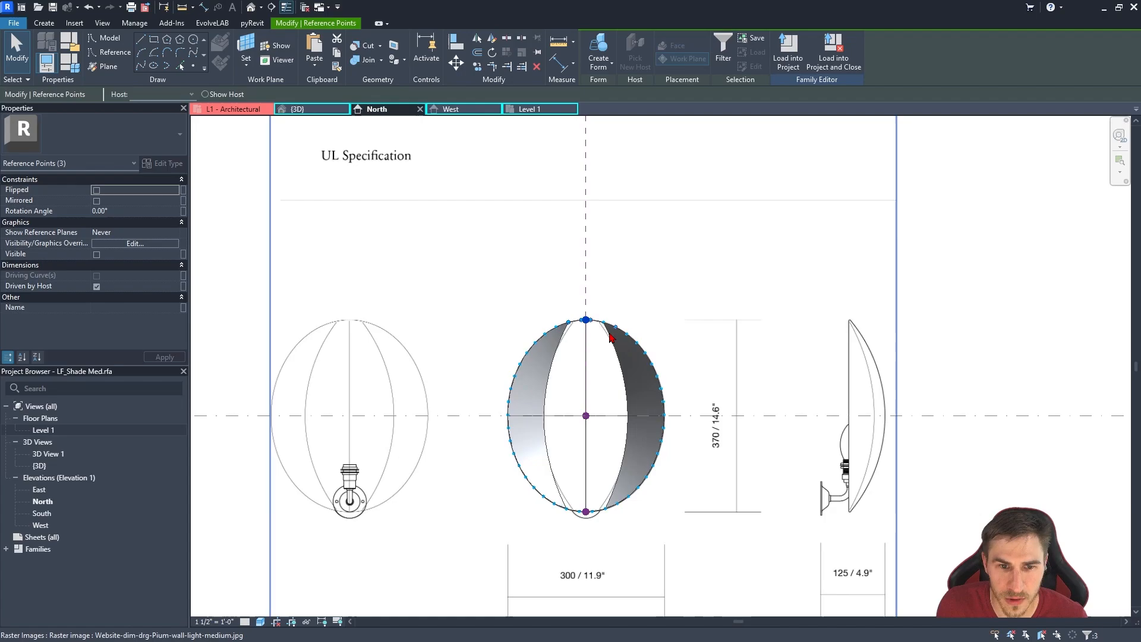
scroll(532, 303, up, 5)
scroll(650, 390, down, 3)
click(779, 285)
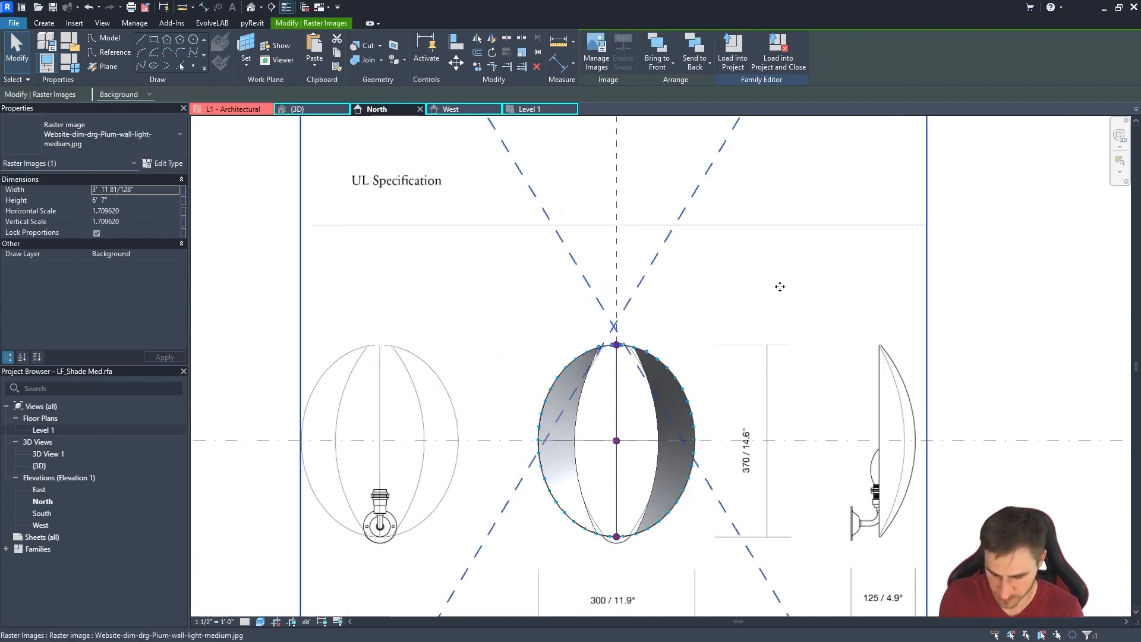
key(Delete)
Create a short spline from the ellipse's top centre point to the neighbouring reference point in the North elevation.
scroll(574, 346, up, 5)
click(590, 362)
ctrl+click(805, 393)
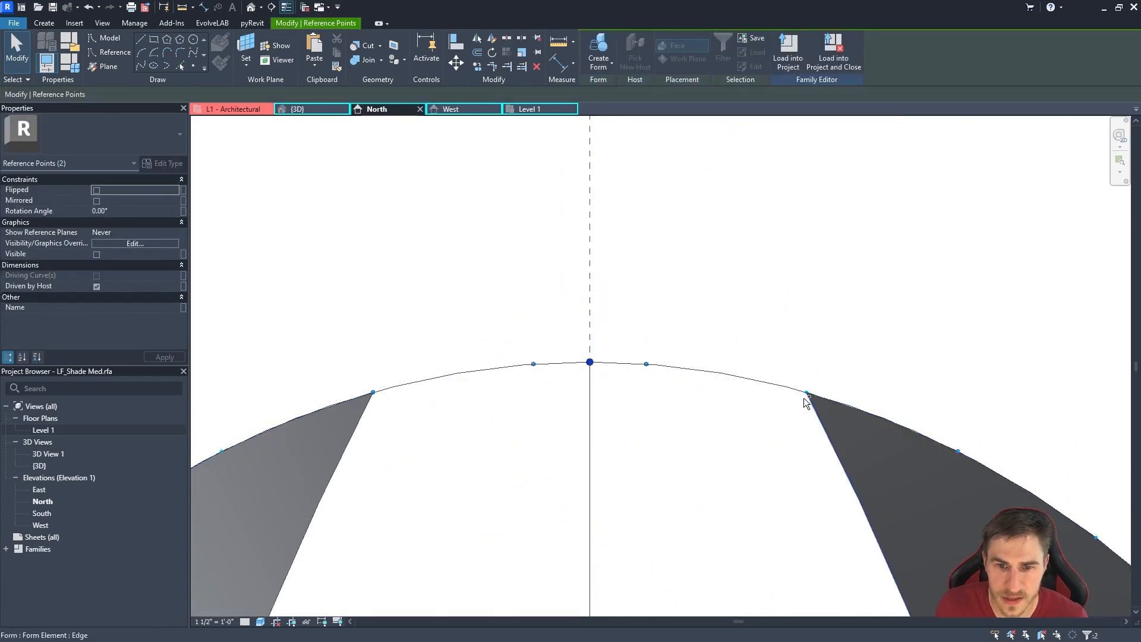
scroll(684, 321, down, 1)
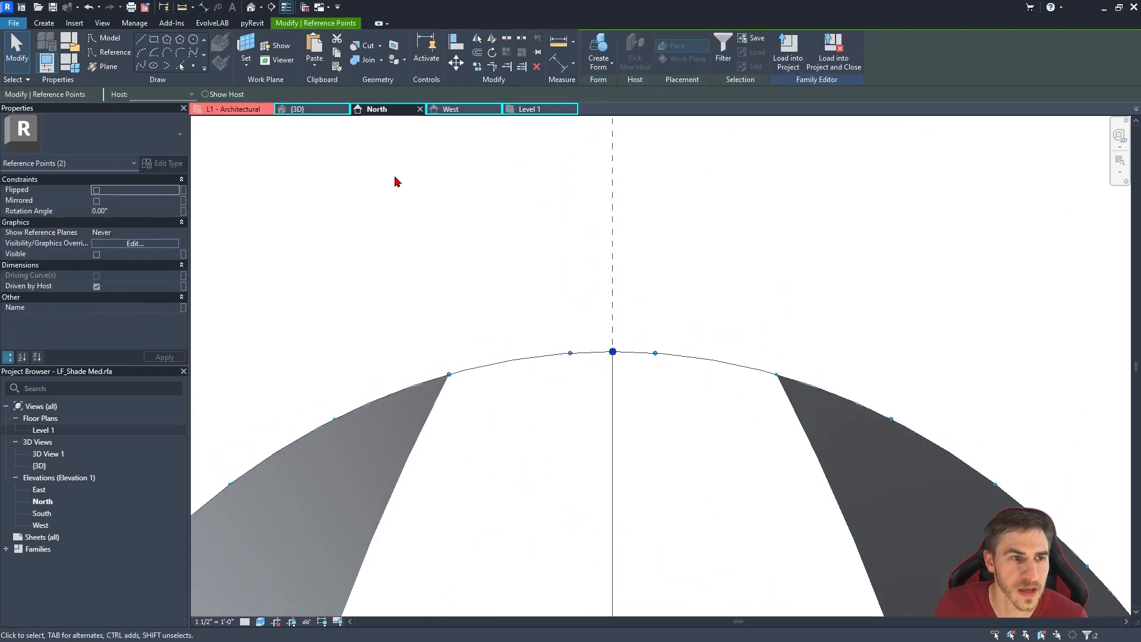
click(141, 69)
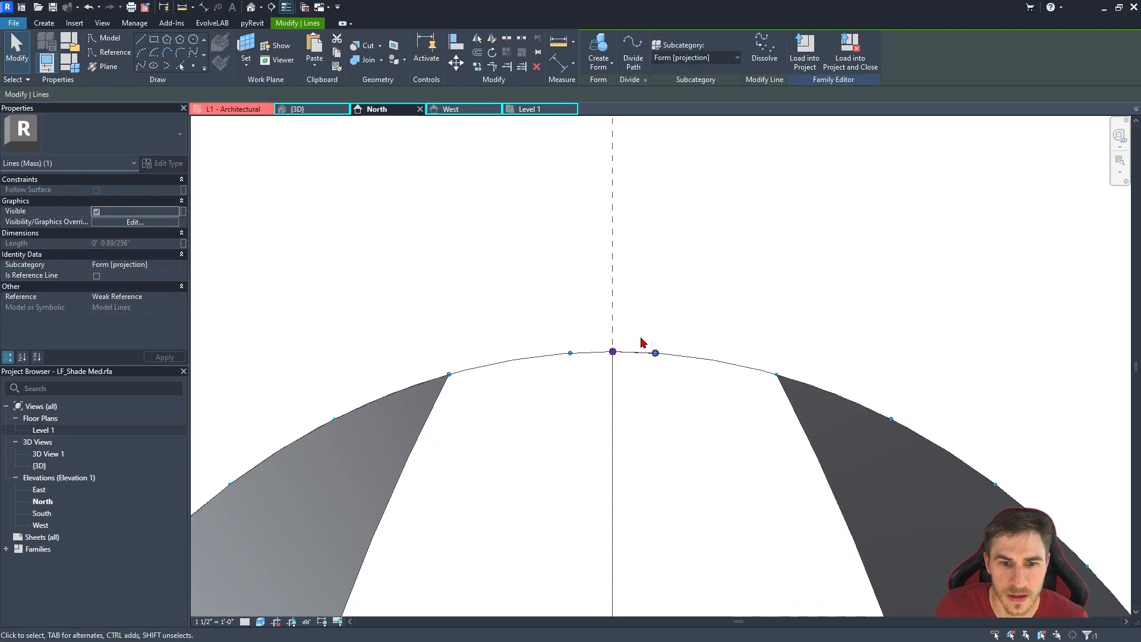
key(Escape)
click(678, 358)
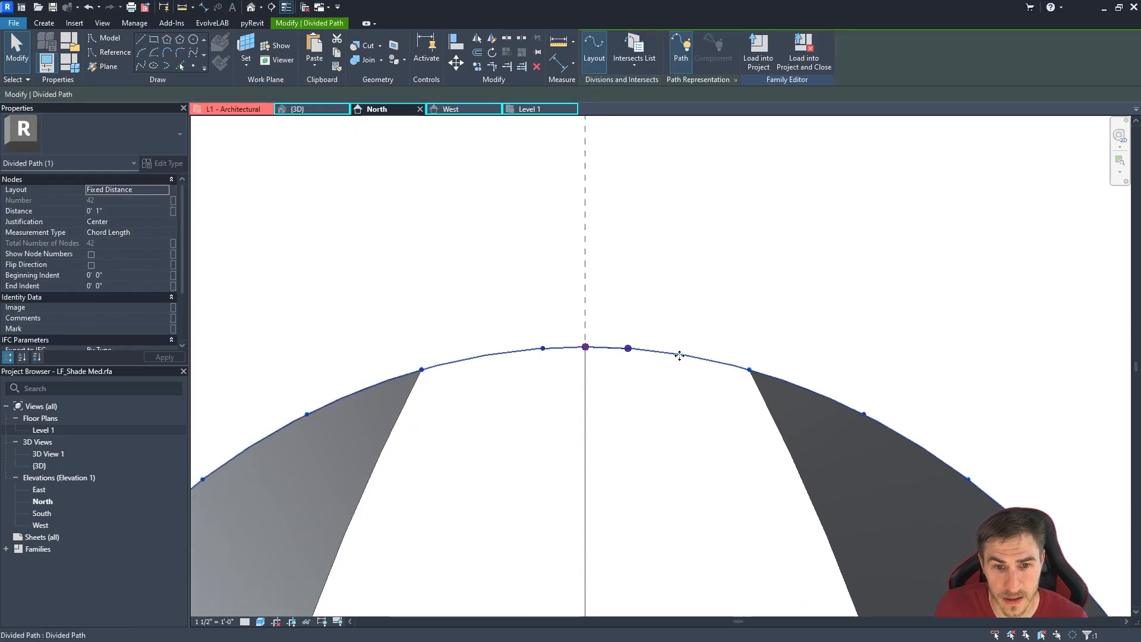
click(680, 355)
click(679, 356)
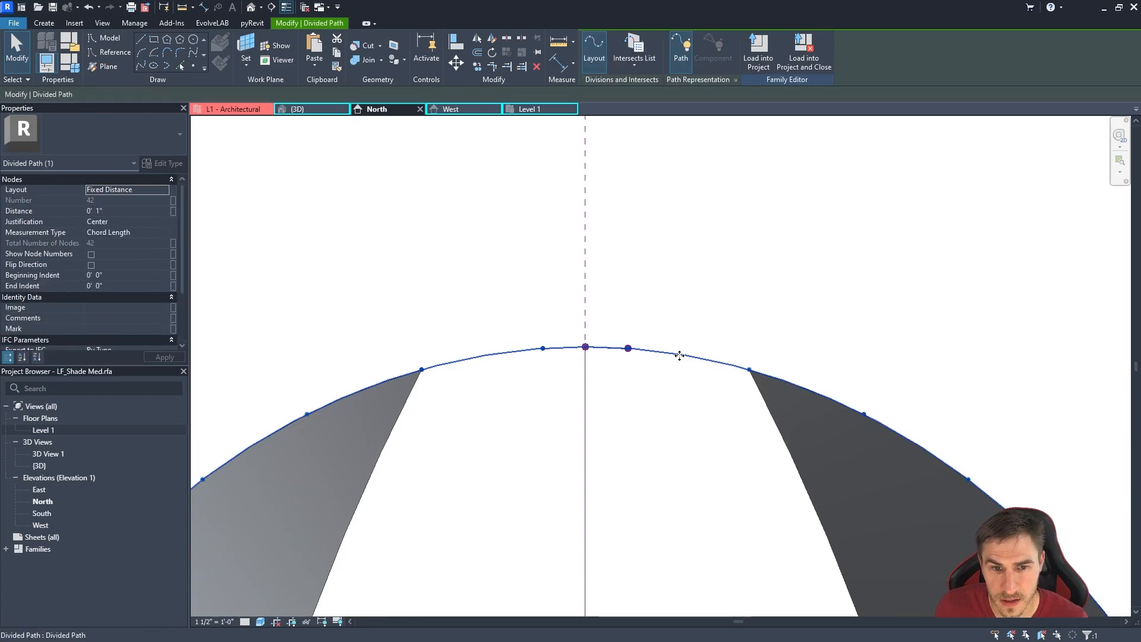
drag(552, 328, 767, 401)
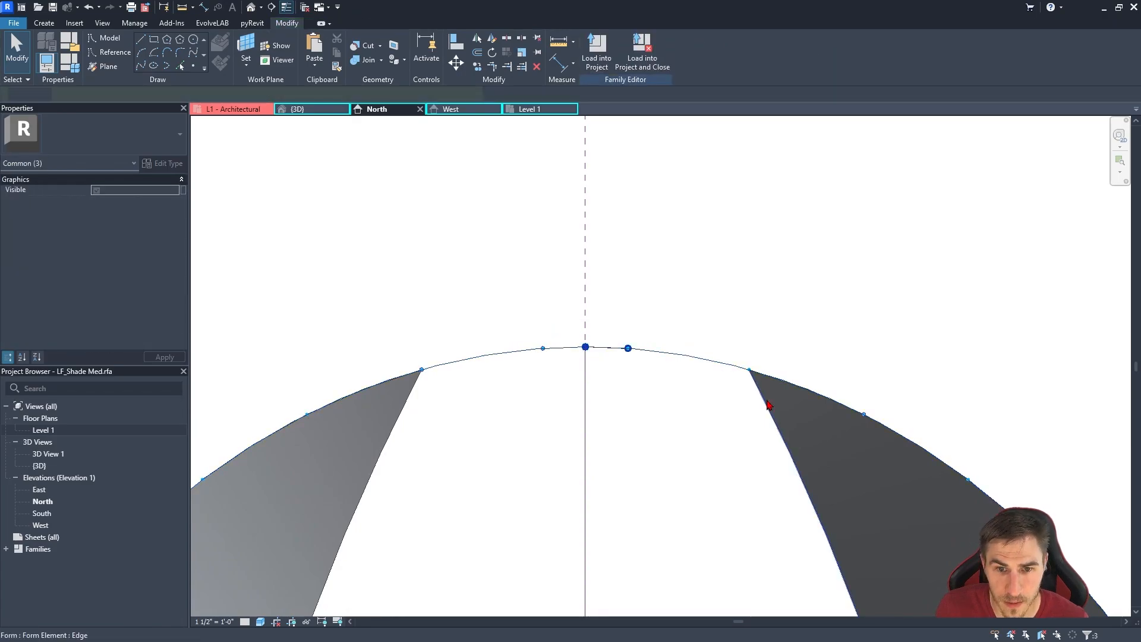
click(666, 277)
Place reference points on the two ellipse nodes to the right of the bottom centre point.
scroll(623, 218, down, 5)
middle_drag(661, 572, 660, 480)
scroll(661, 484, up, 4)
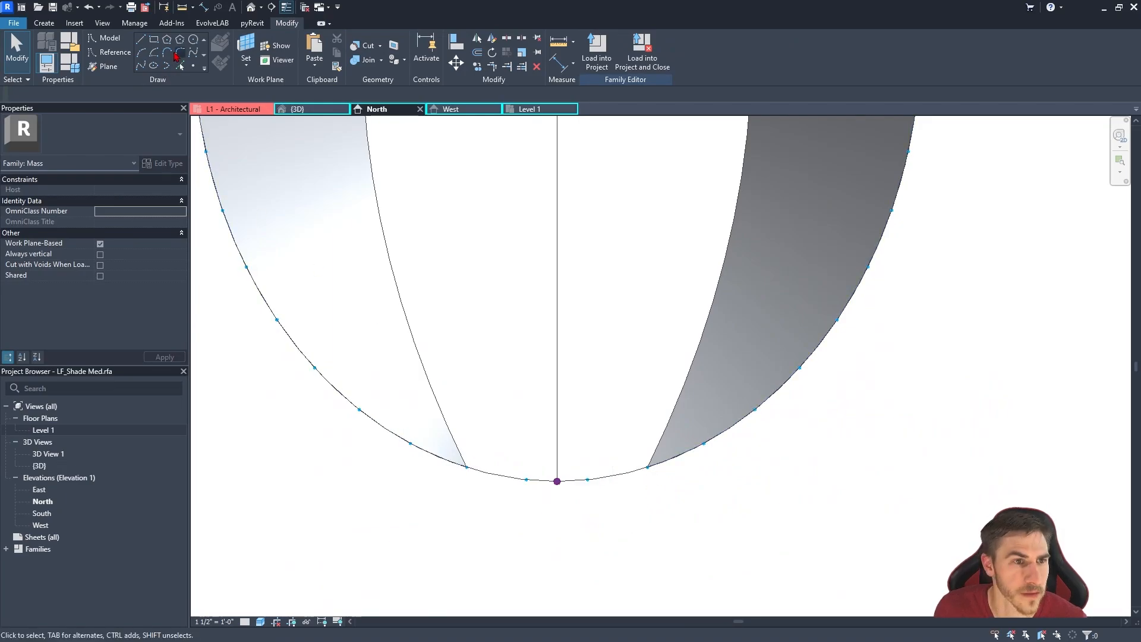
click(193, 66)
key(Escape)
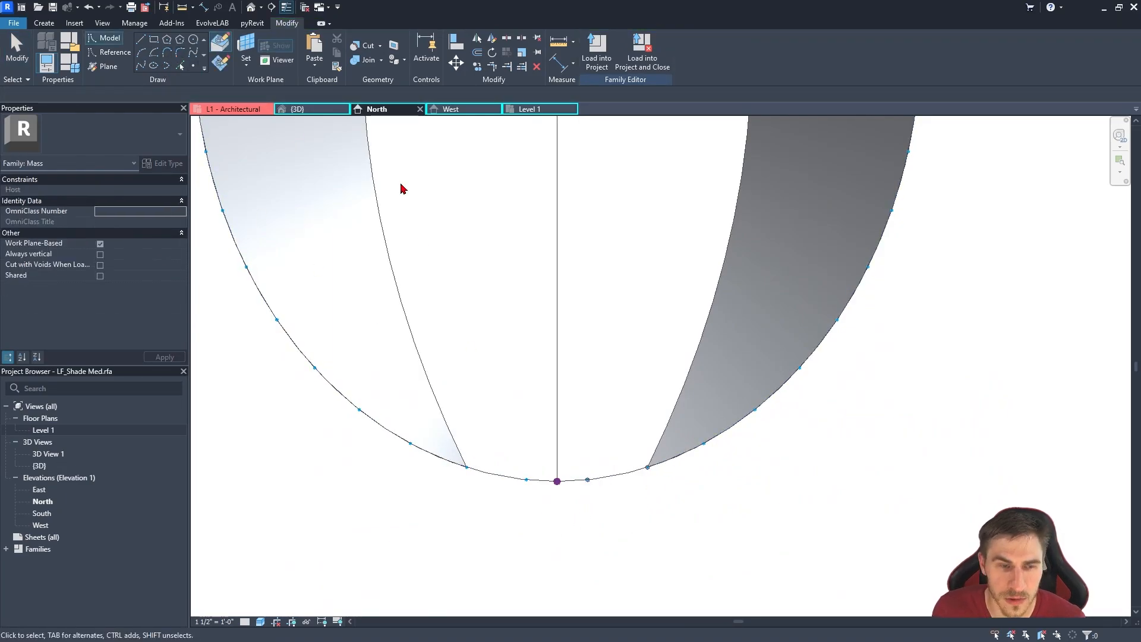
Create a spline through the bottom centre point and the two reference points to its right, and return to the 3D view.
drag(547, 520, 684, 440)
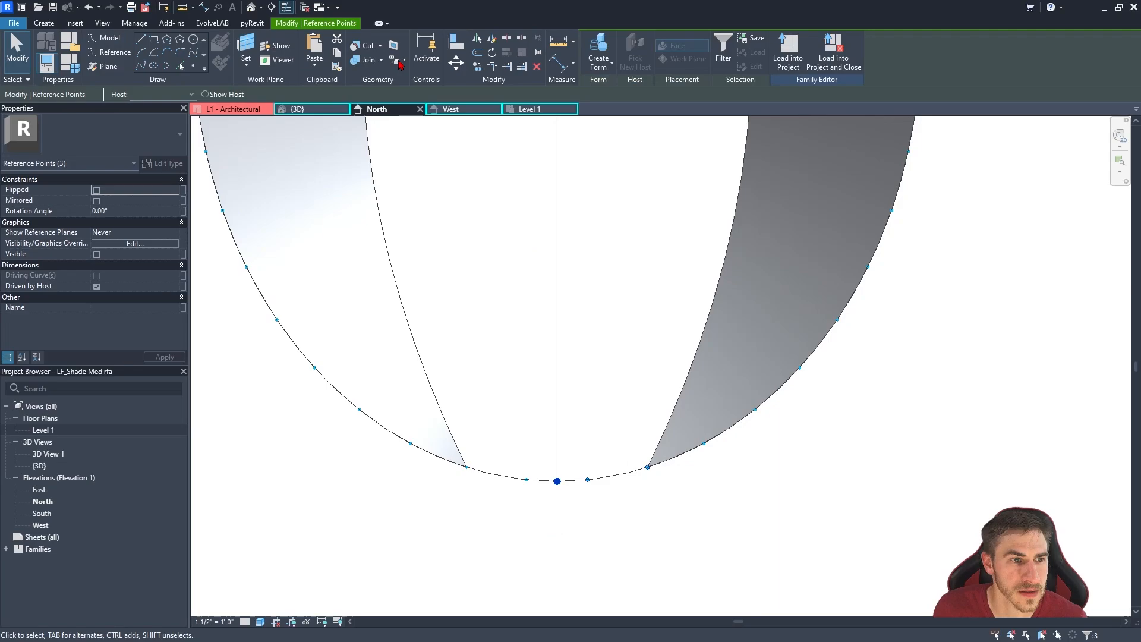
click(141, 66)
click(617, 238)
click(561, 440)
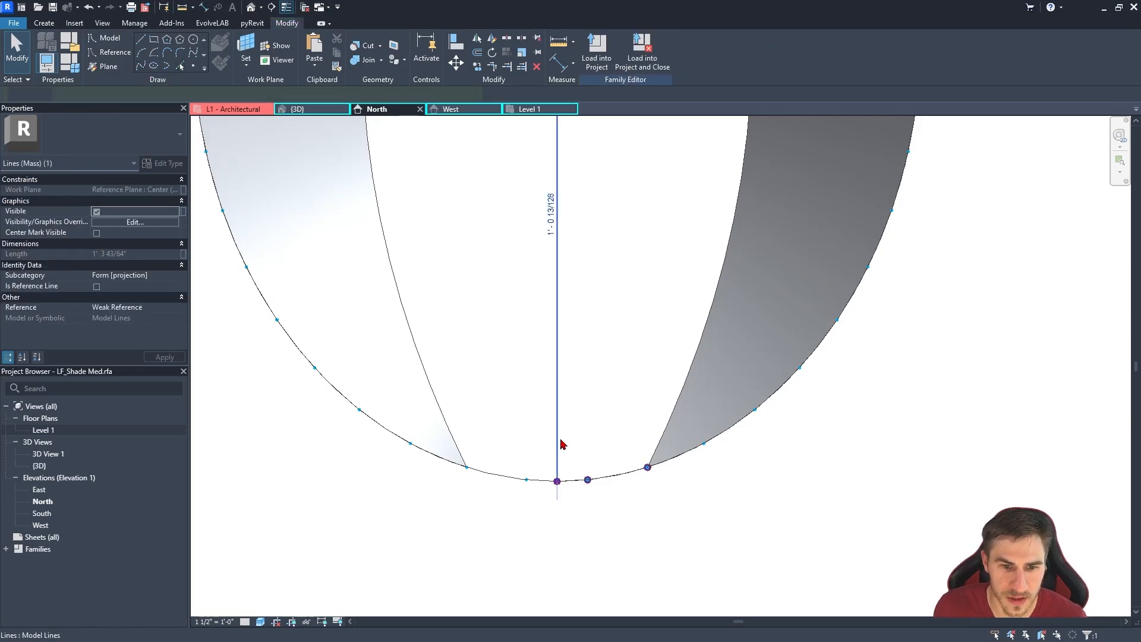
scroll(624, 517, down, 3)
click(626, 440)
click(300, 113)
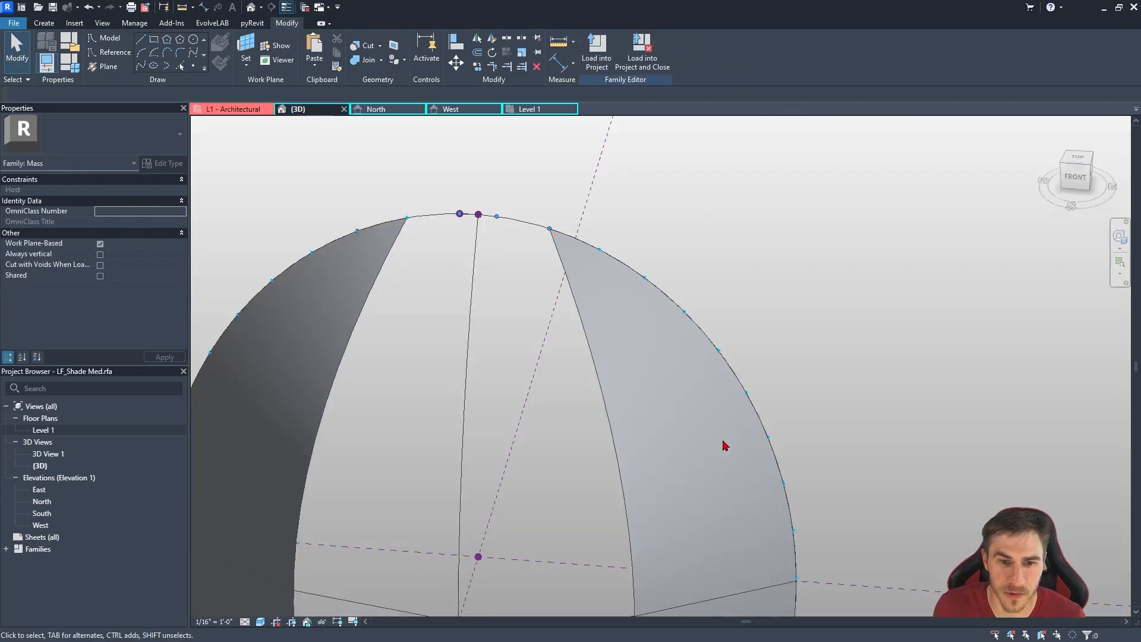
Turn the shade's left and right surface forms back into their underlying curves in the 3D view.
scroll(583, 454, down, 2)
click(695, 430)
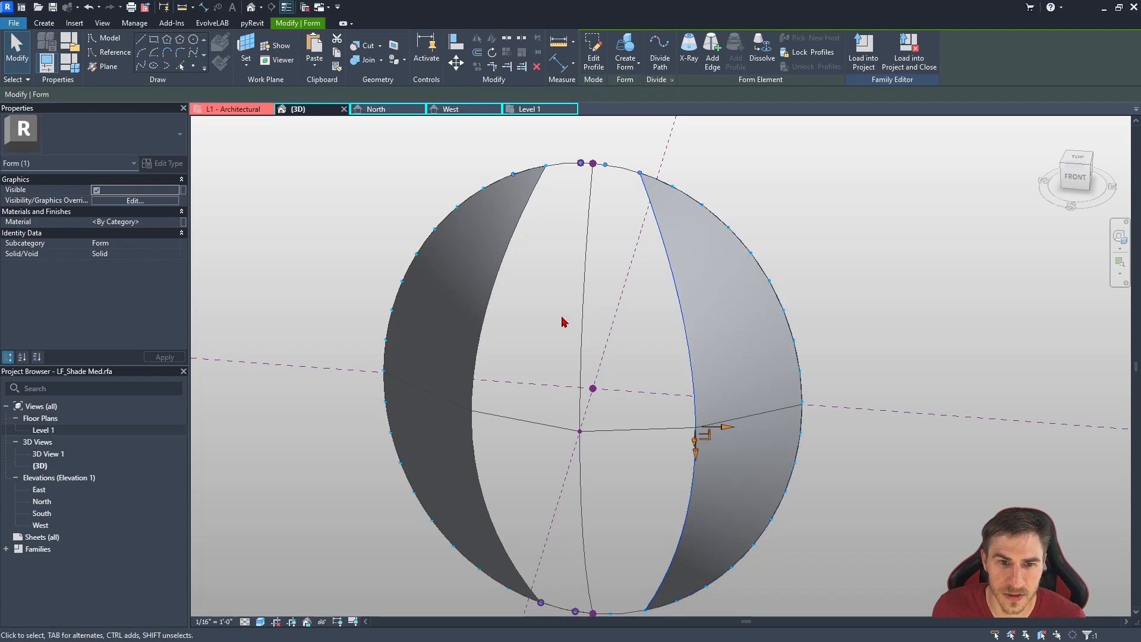
click(625, 172)
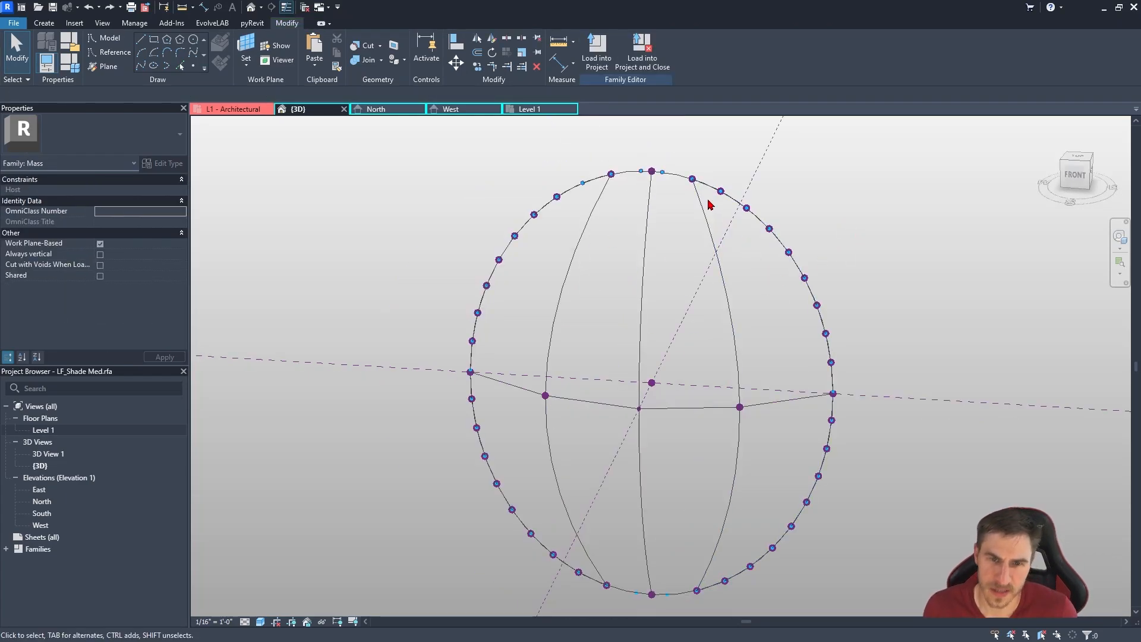
Convert the left, middle and right vertical splines of the shade from model lines into reference lines.
click(724, 270)
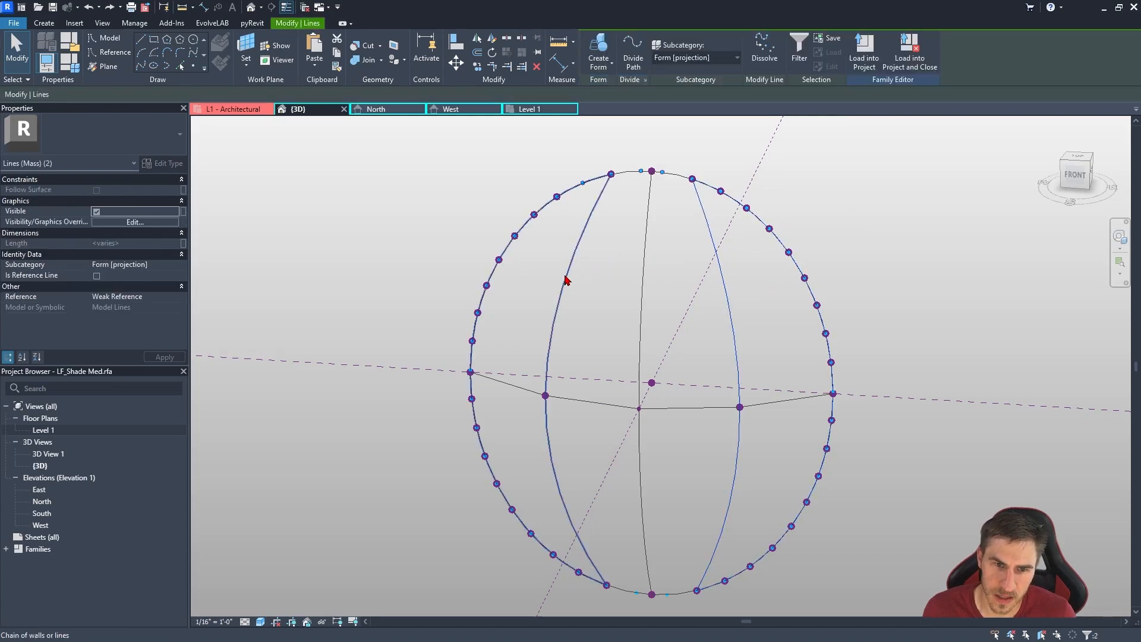
key(Escape)
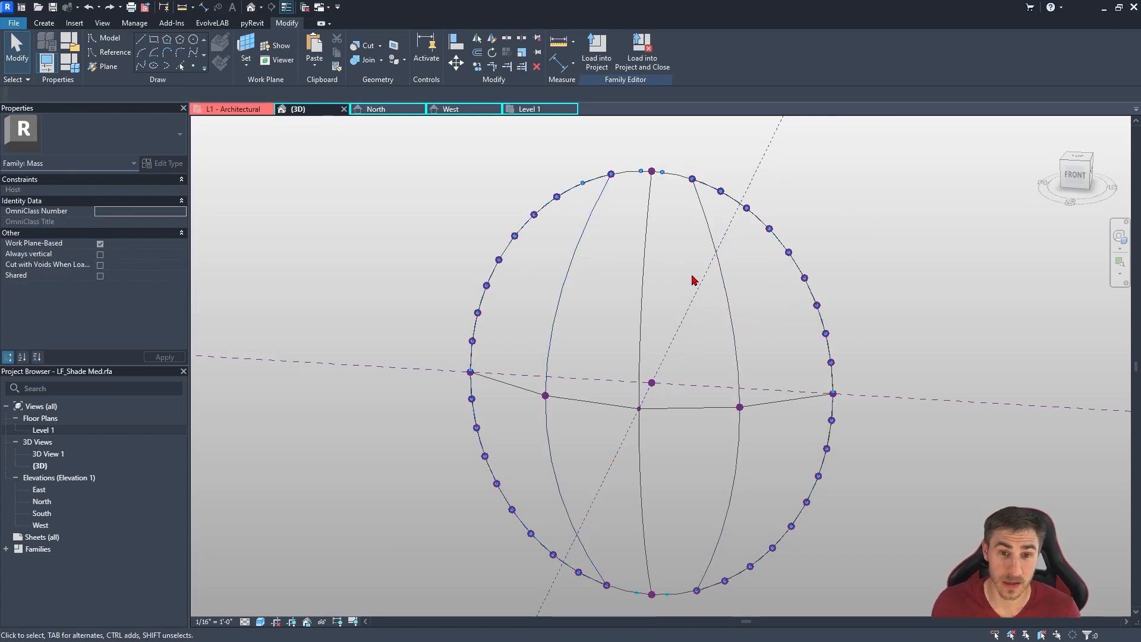
click(737, 348)
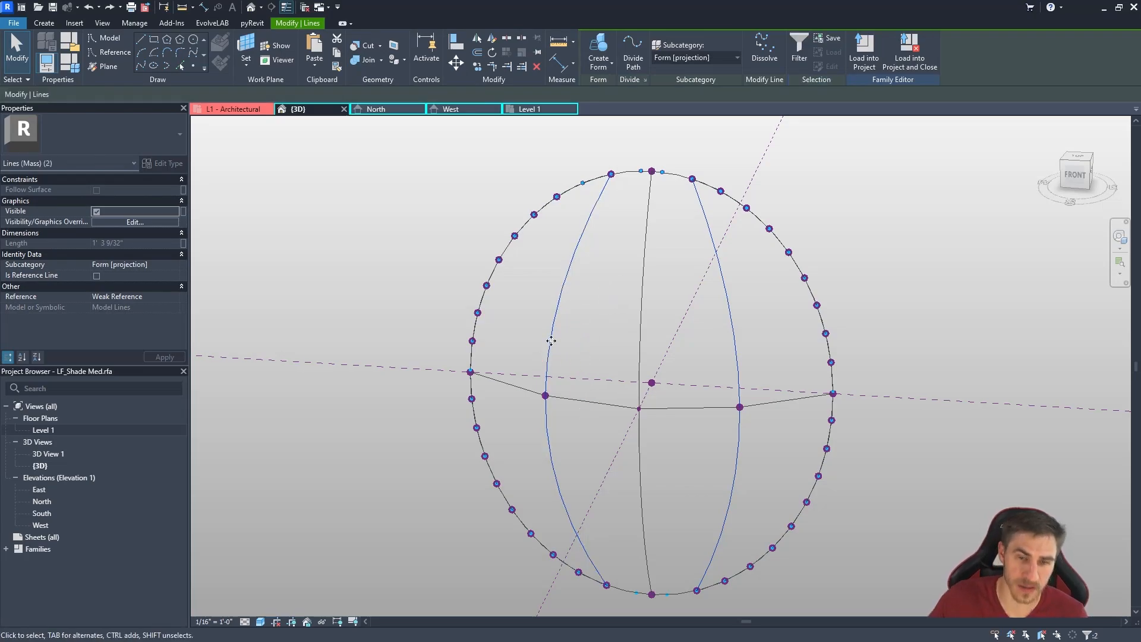
ctrl+click(647, 279)
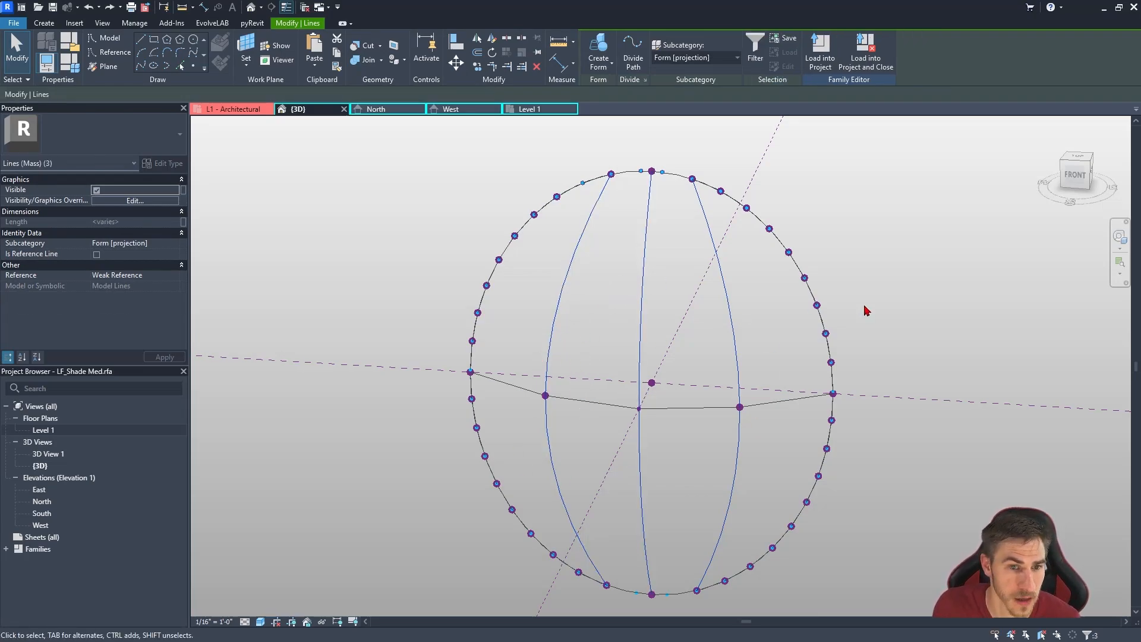
click(595, 405)
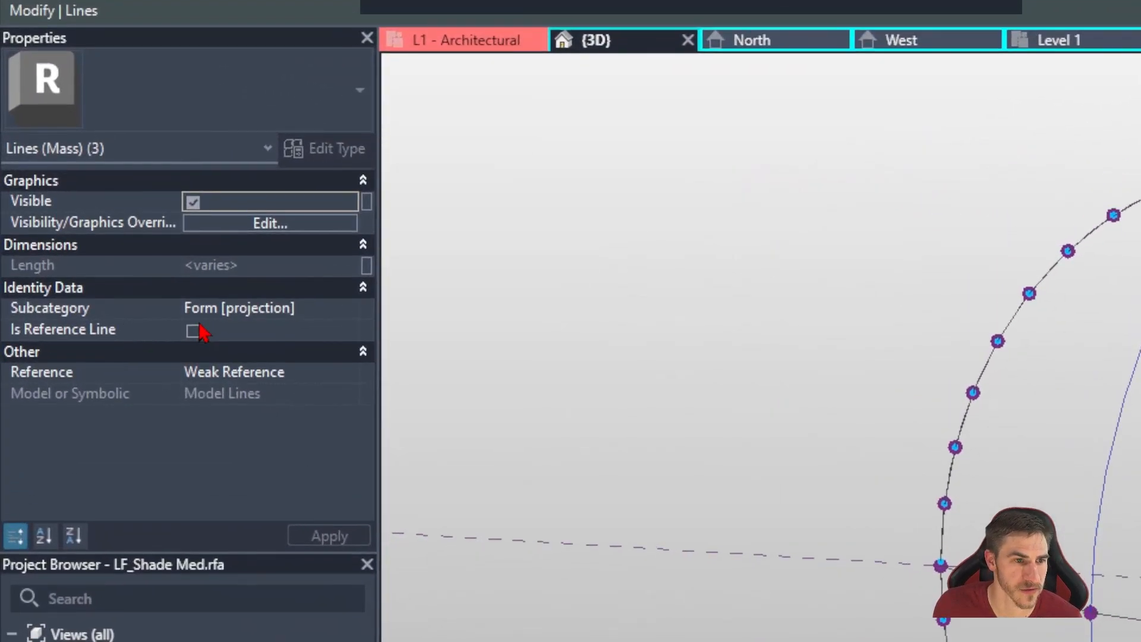
click(96, 255)
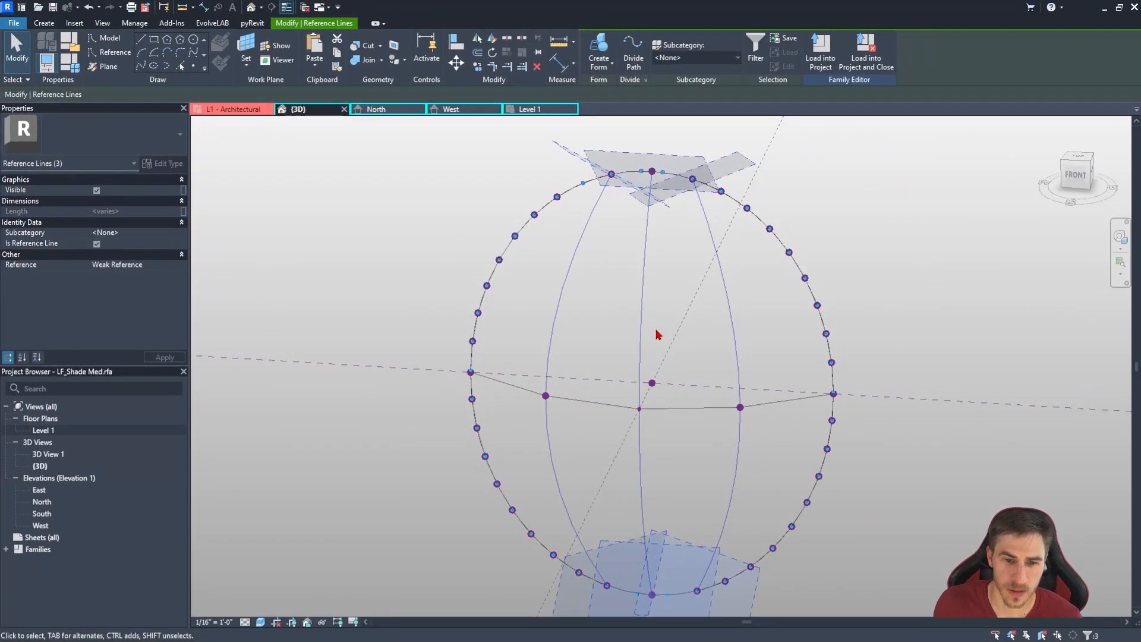
shift+middle_drag(657, 331, 476, 285)
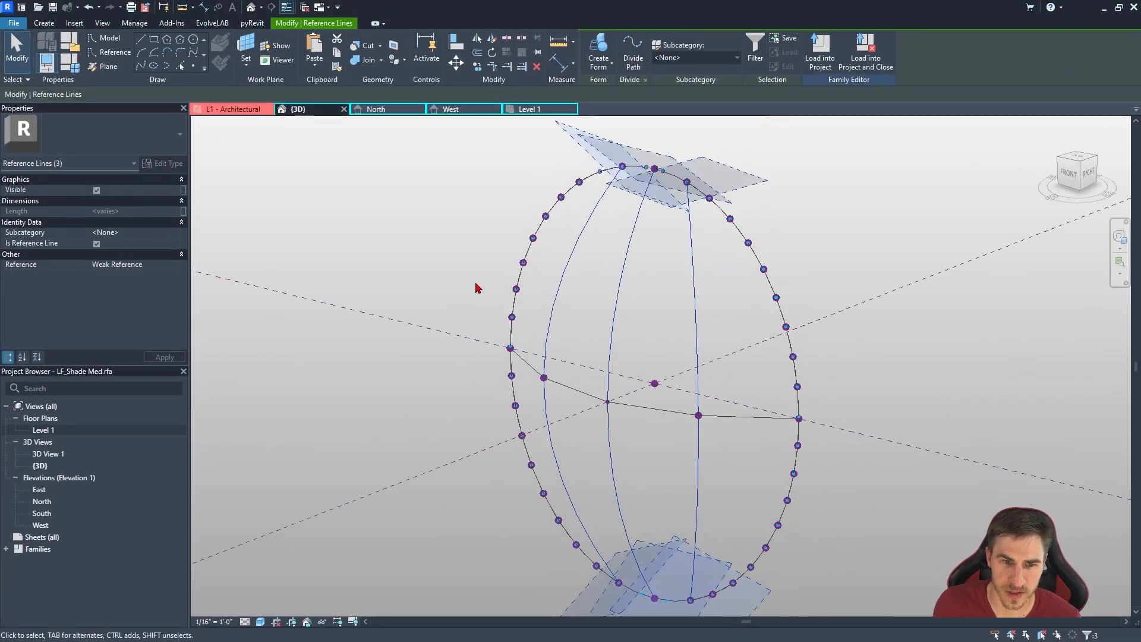
key(Escape)
shift+middle_drag(605, 297, 708, 285)
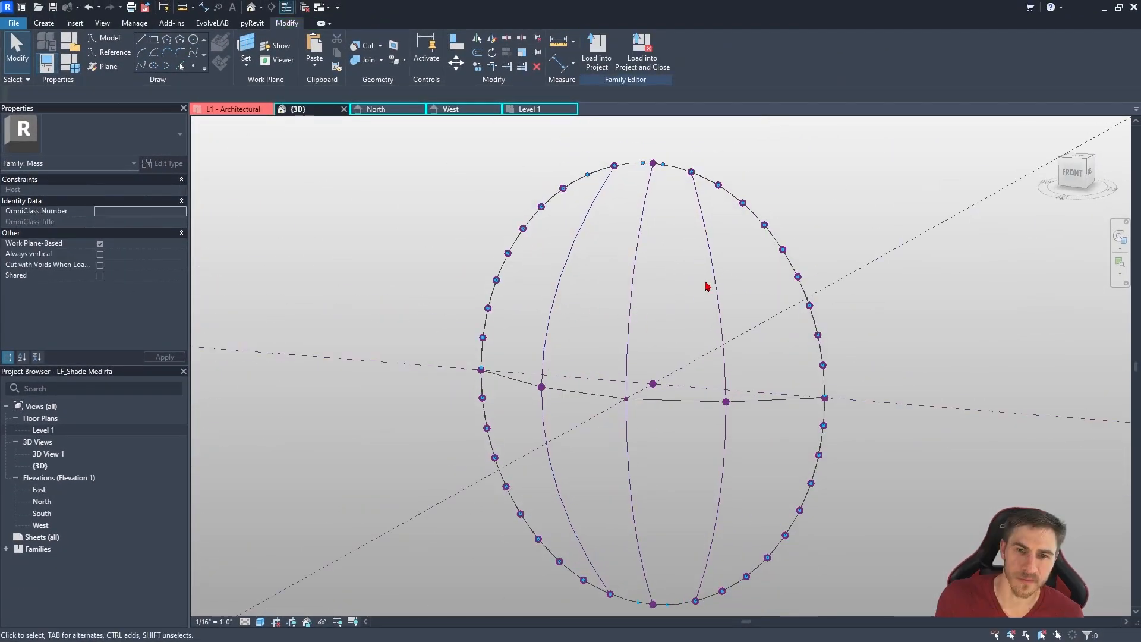
Create one spline through the ellipse's three top reference points and another through its three bottom reference points.
shift+middle_drag(668, 204, 800, 297)
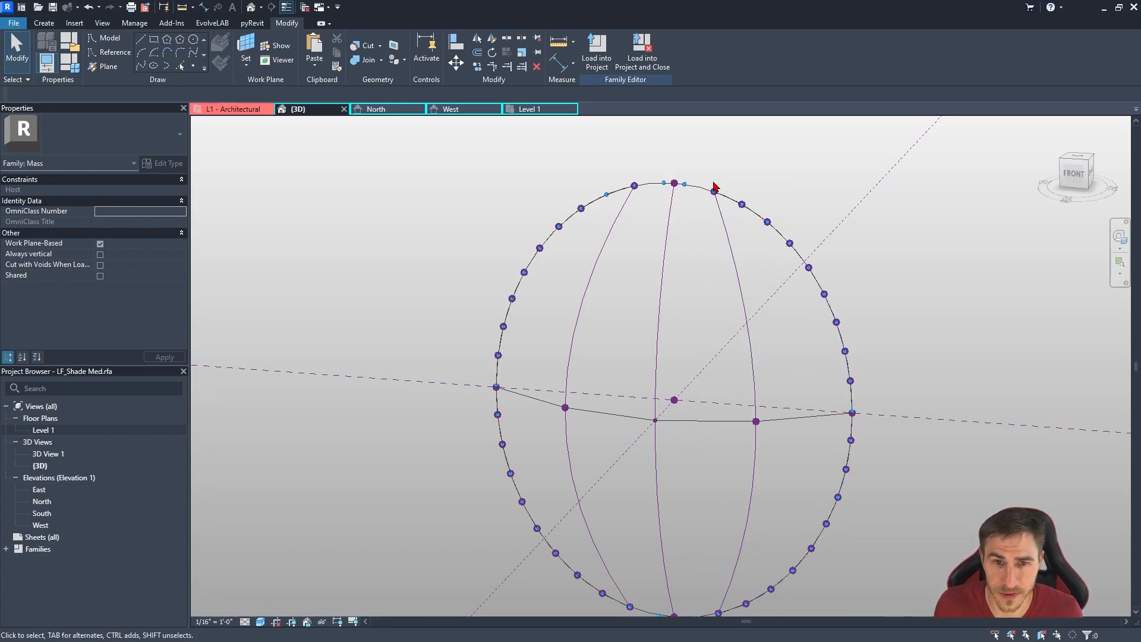
scroll(714, 187, up, 3)
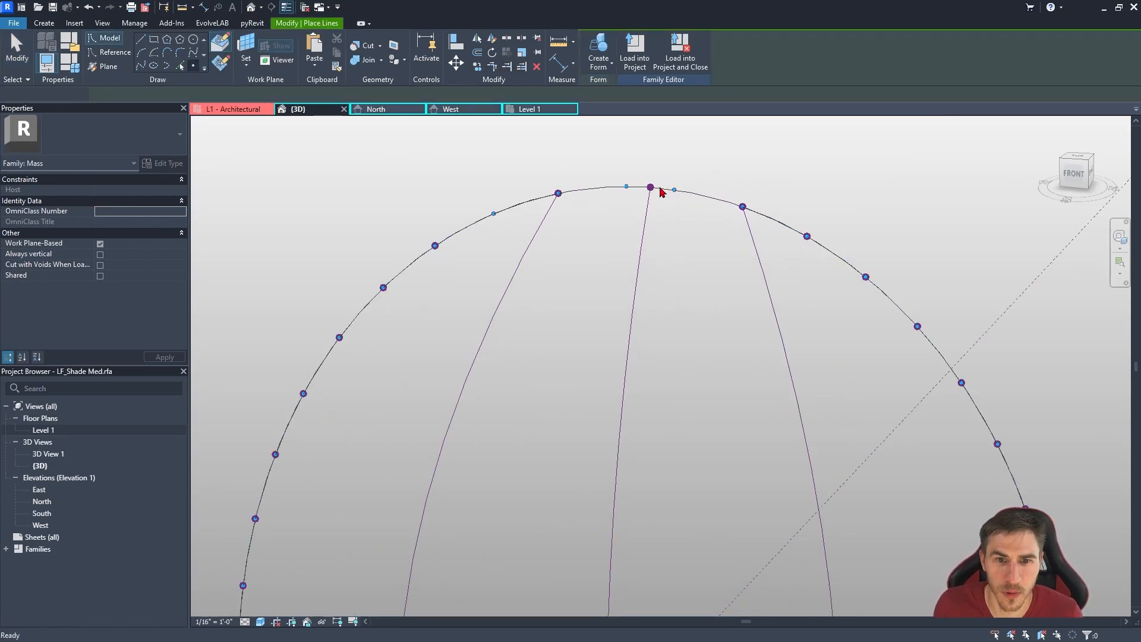
drag(673, 167, 688, 204)
click(650, 187)
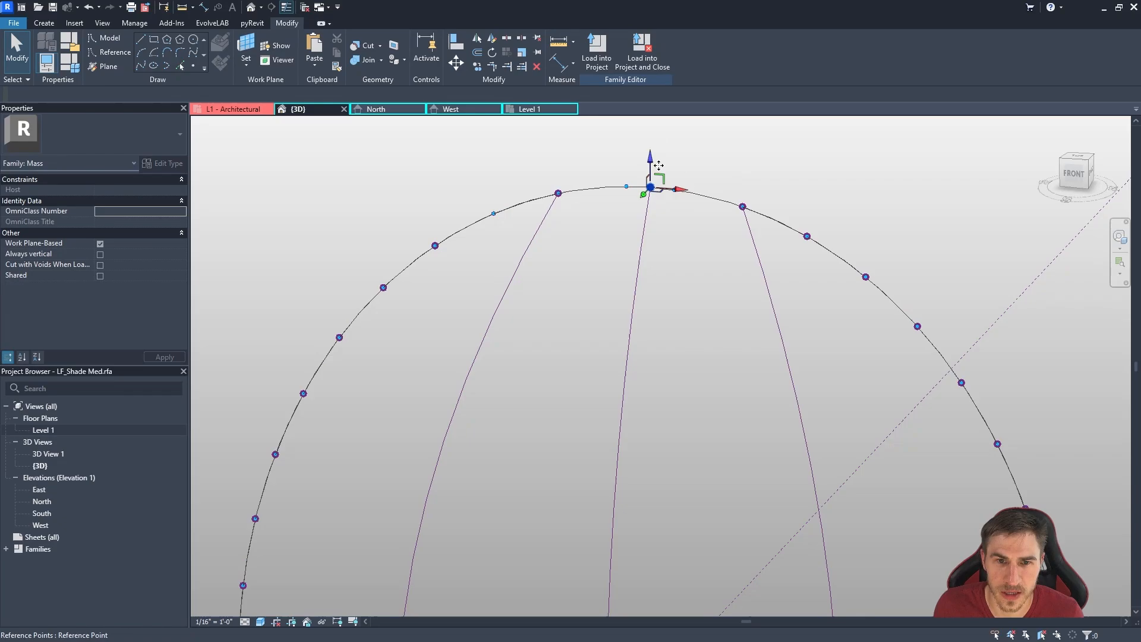
drag(666, 150, 754, 231)
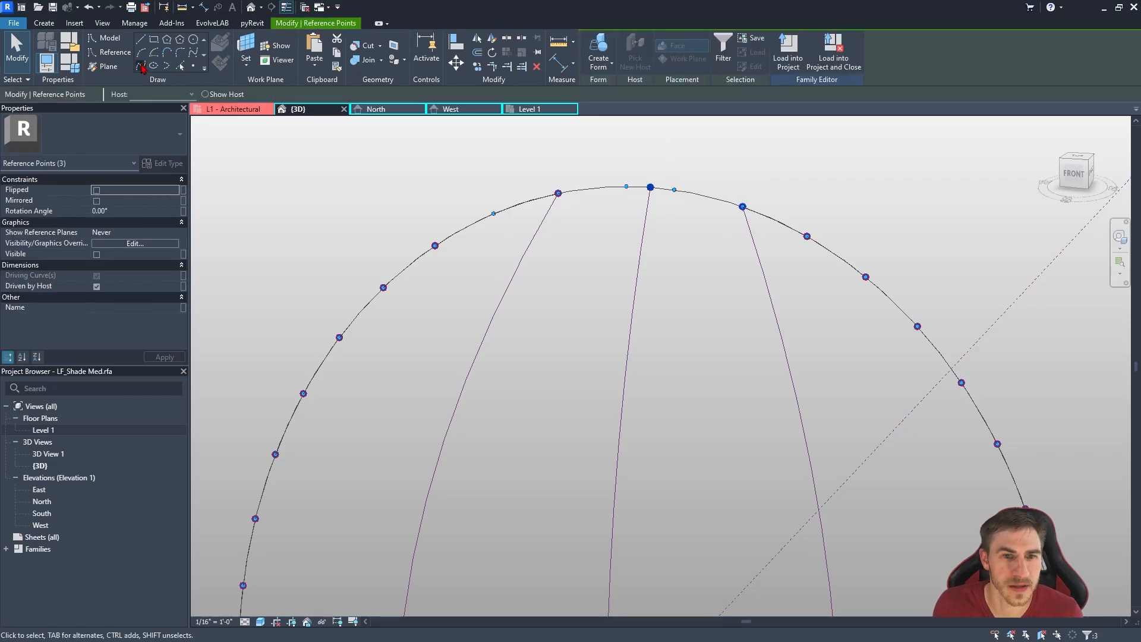
click(141, 67)
middle_drag(670, 459, 702, 295)
middle_drag(726, 588, 705, 263)
key(Escape)
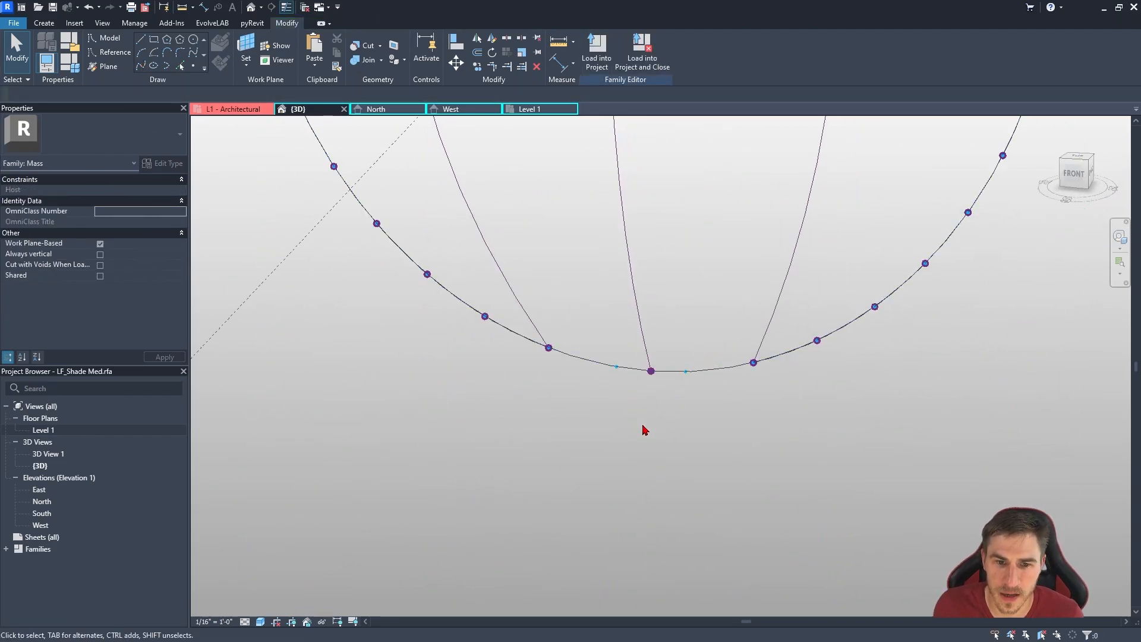
drag(643, 422, 717, 328)
Create surface forms from the right reference spline to the right ellipse edge and from the left reference spline to the left ellipse edge.
click(710, 411)
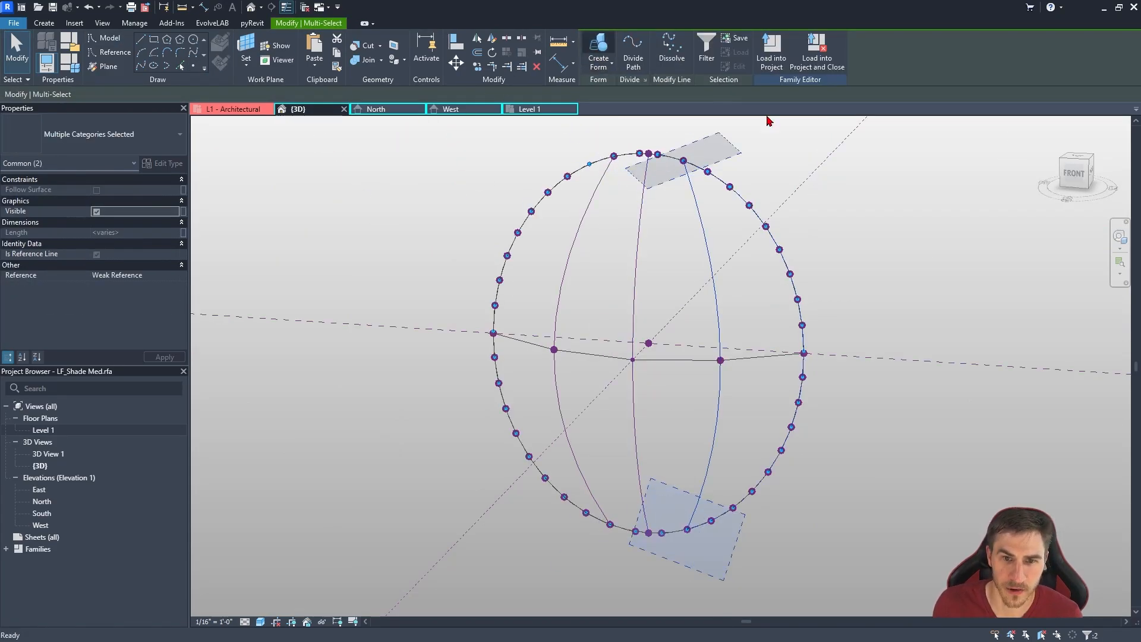
click(836, 500)
shift+middle_drag(544, 330, 576, 348)
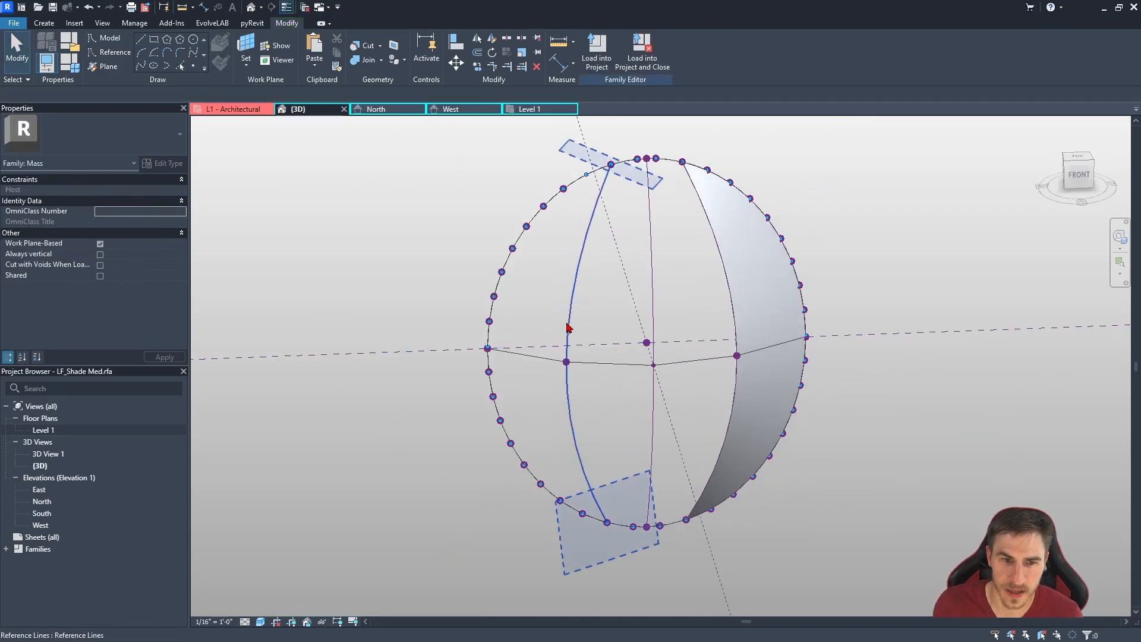
click(568, 327)
ctrl+click(490, 337)
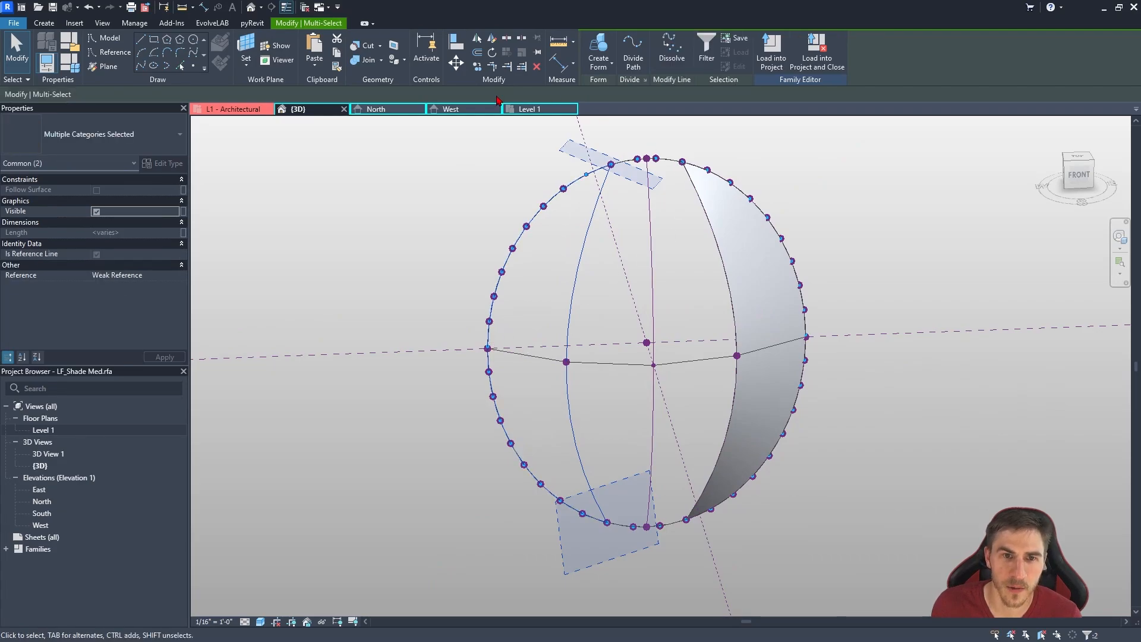
click(594, 48)
click(724, 481)
shift+middle_drag(747, 273, 688, 273)
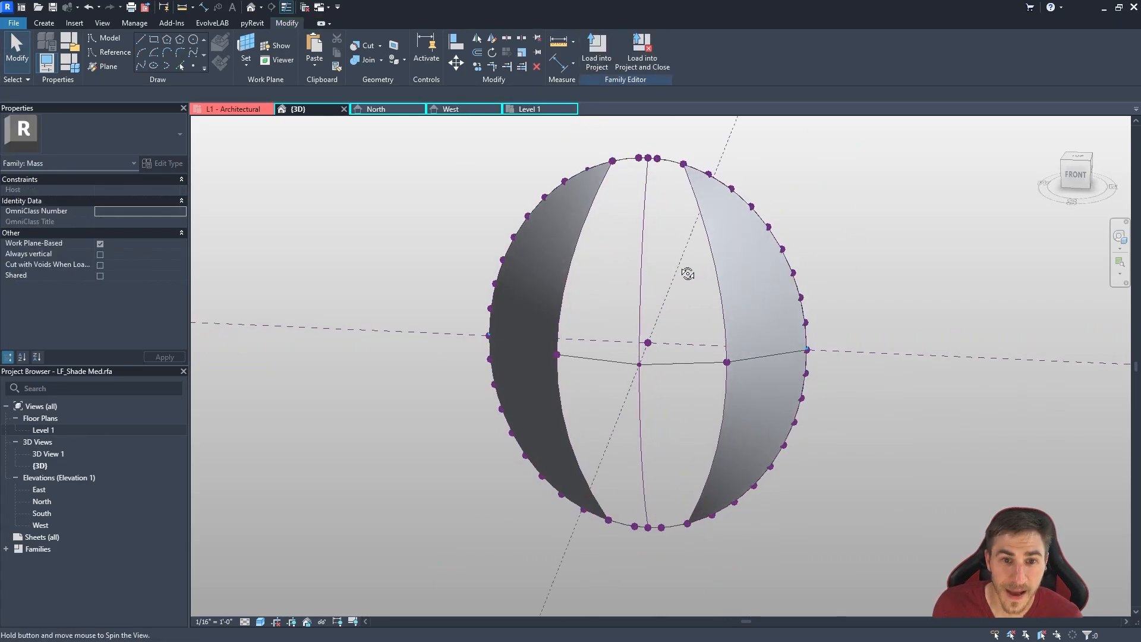
Create a form from the left and middle reference splines together with the short splines closing them above and below.
key(Tab)
click(566, 300)
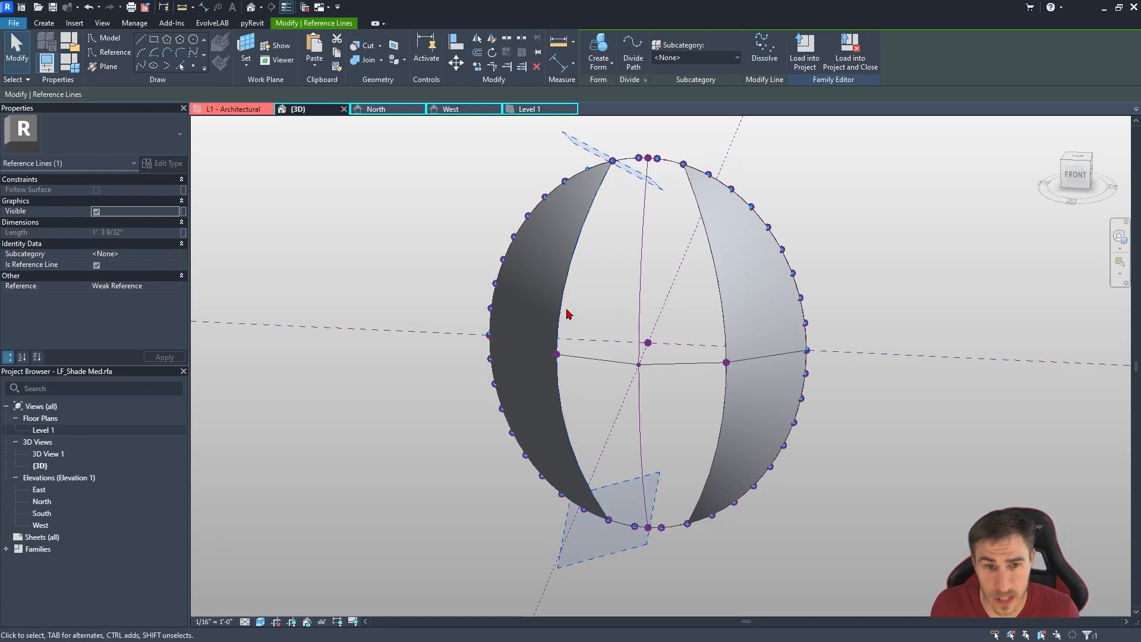
ctrl+click(641, 268)
ctrl+click(498, 385)
scroll(642, 137, up, 5)
middle_drag(642, 136, 688, 300)
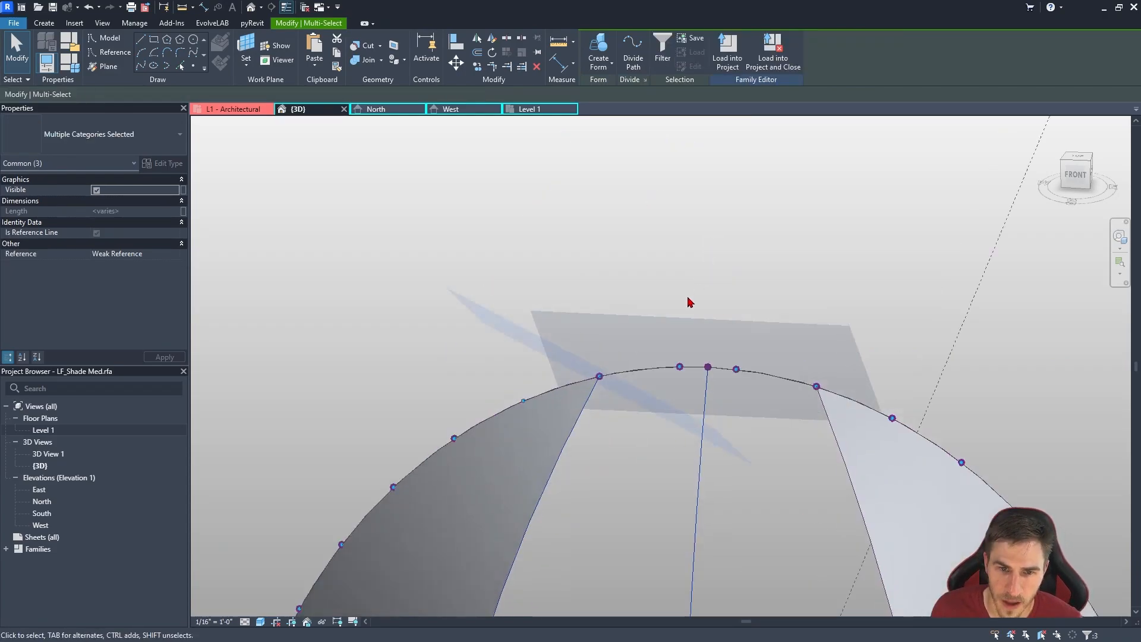
key(Tab)
ctrl+click(654, 371)
scroll(646, 243, down, 3)
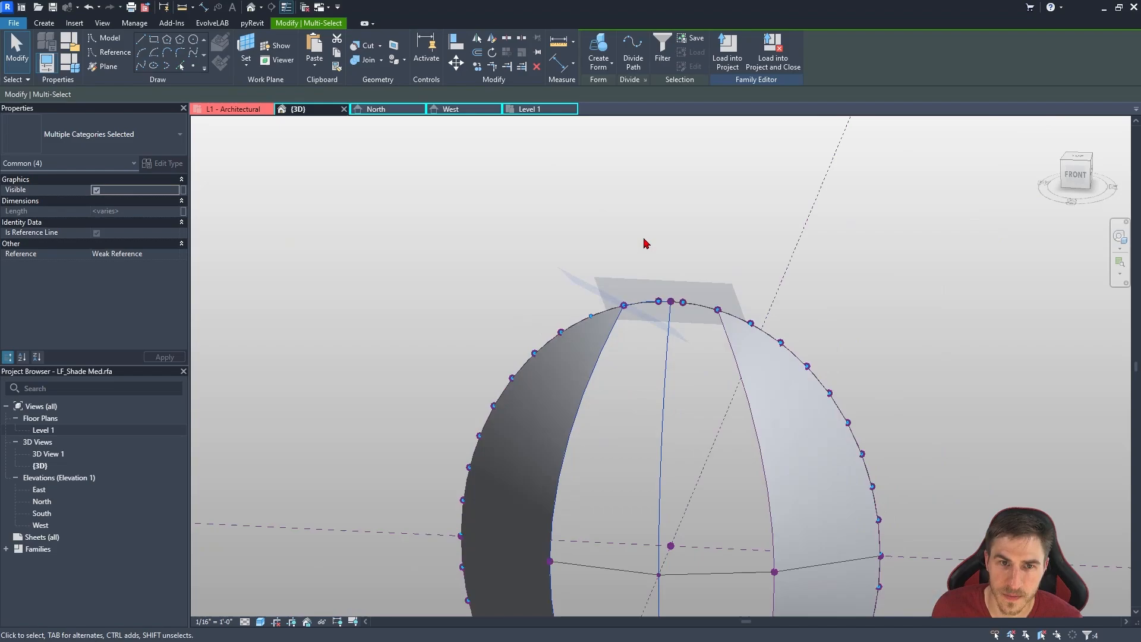
click(1022, 243)
Delete the extruded face of the left-middle form so only the curved shade surface remains between the splines.
scroll(782, 279, down, 3)
shift+middle_drag(789, 264, 581, 445)
shift+middle_drag(652, 476, 781, 498)
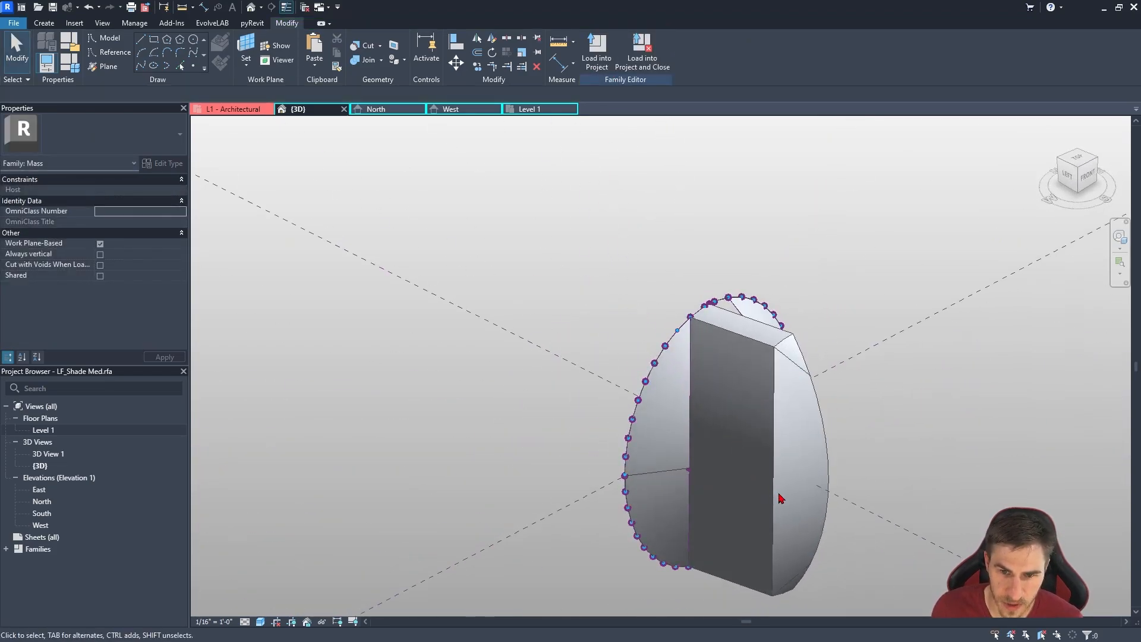
click(784, 511)
key(Delete)
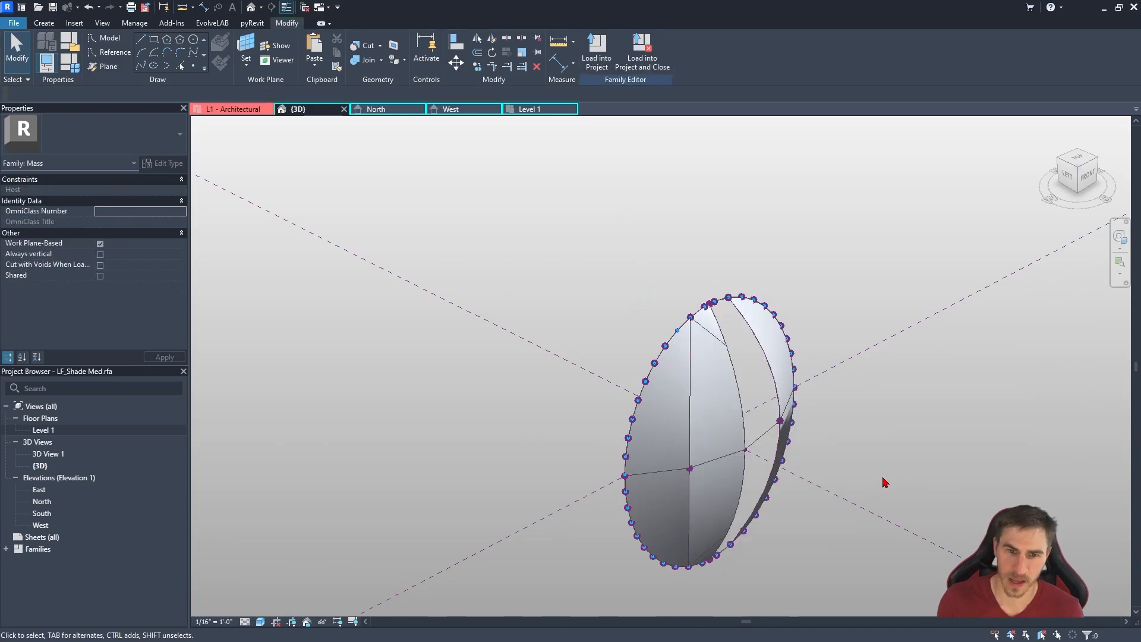
Create a form from the middle and right reference splines together with the top and bottom closing splines.
shift+middle_drag(879, 476, 678, 262)
scroll(687, 351, up, 4)
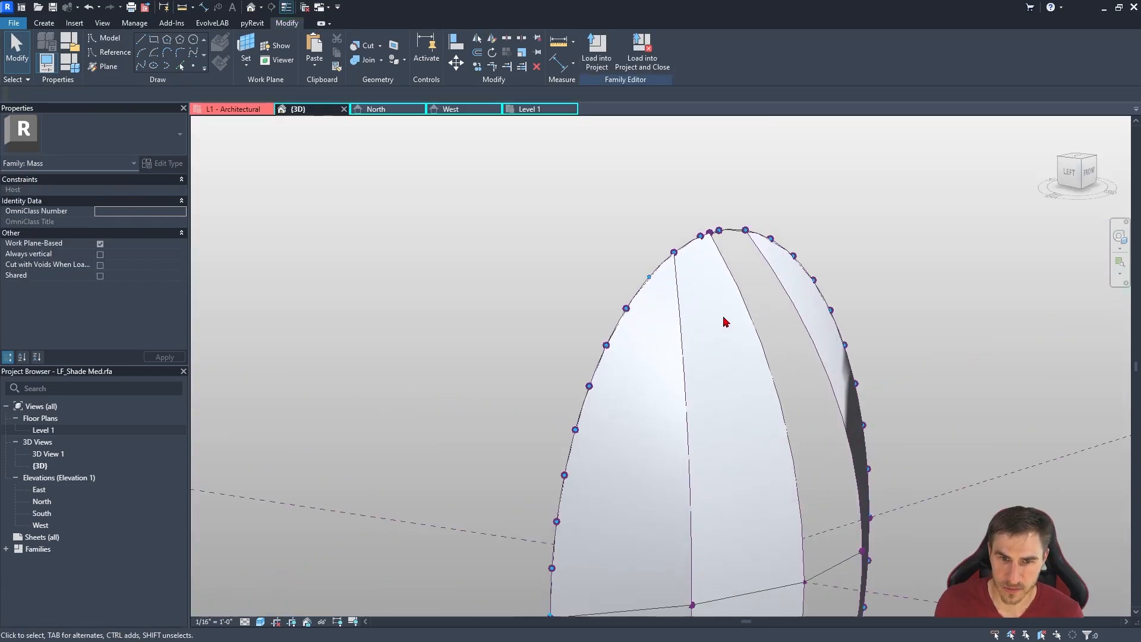
scroll(725, 277, down, 3)
shift+middle_drag(815, 301, 637, 326)
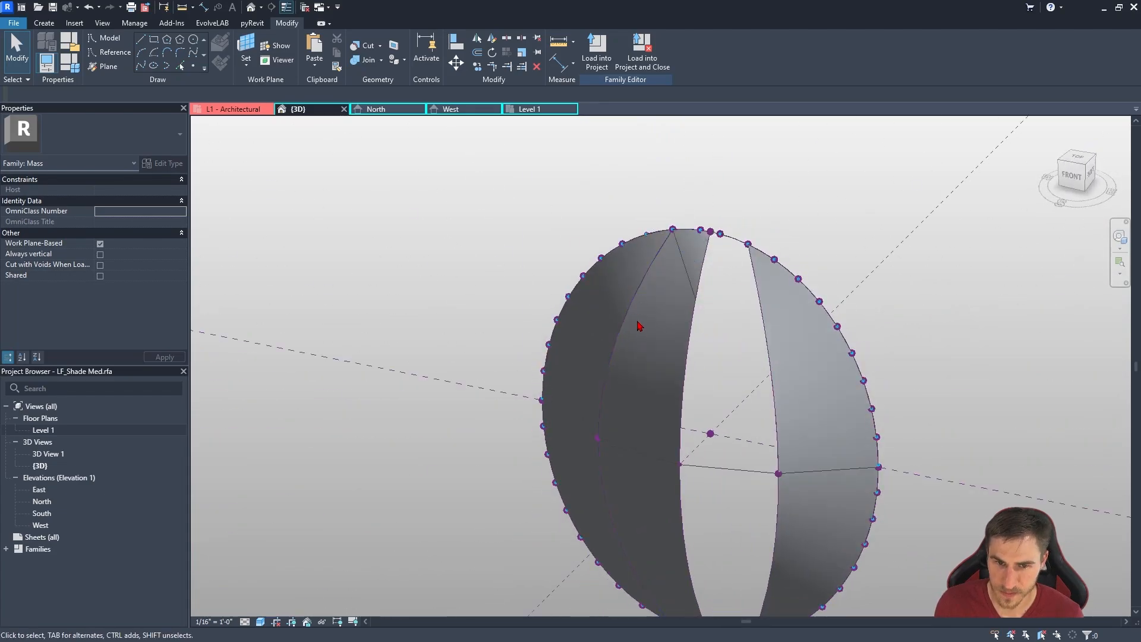
click(687, 383)
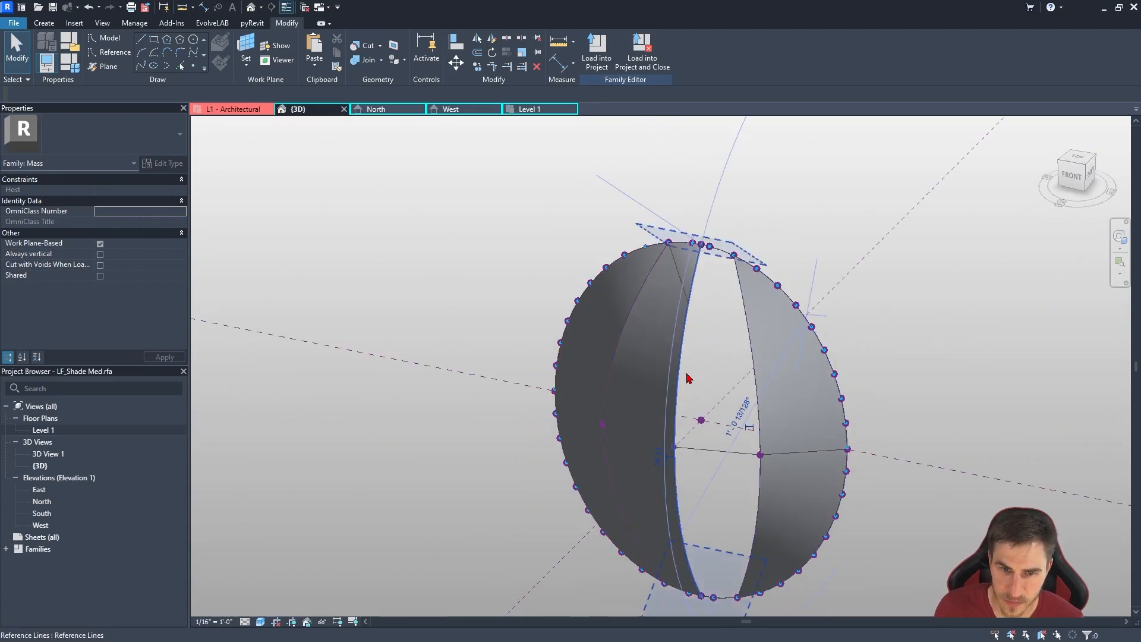
key(Escape)
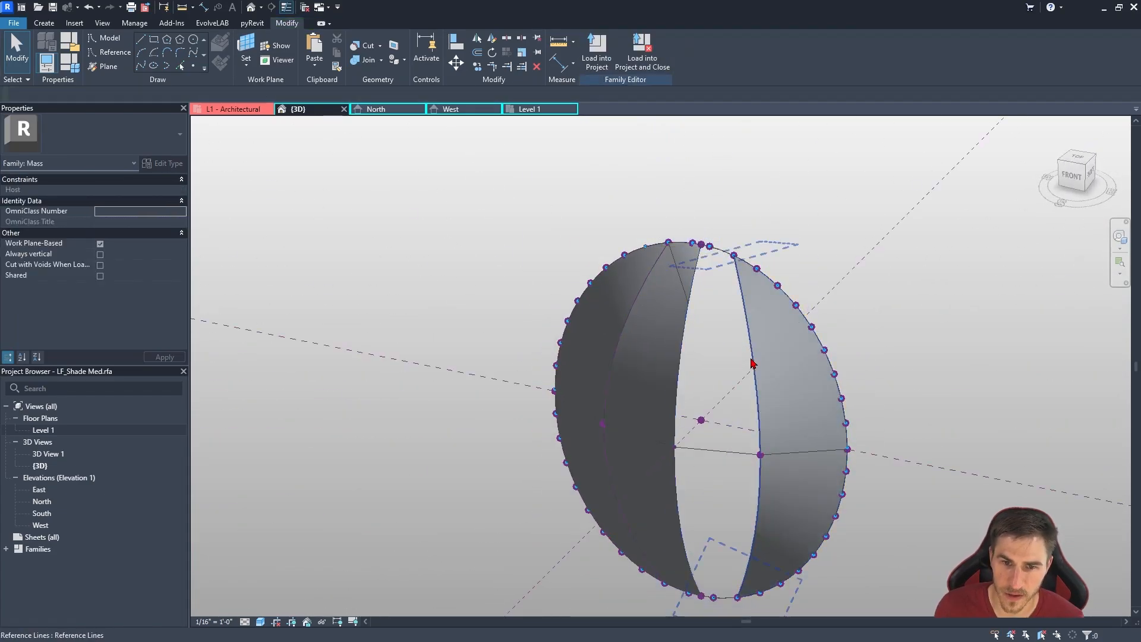
click(751, 364)
ctrl+click(679, 370)
scroll(707, 242, up, 3)
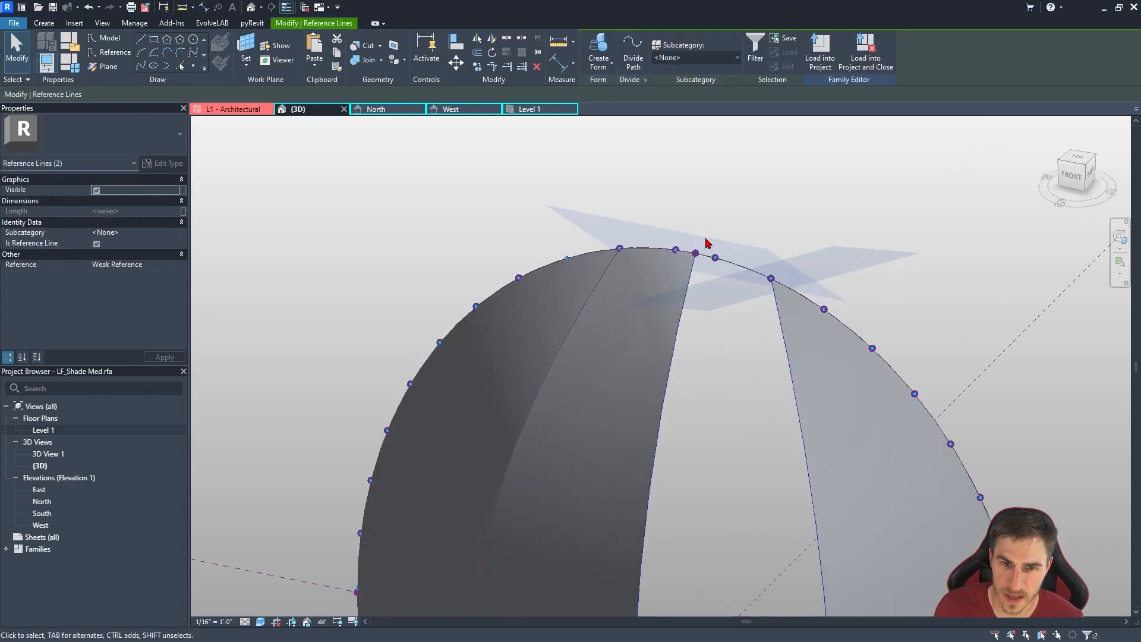
key(Tab)
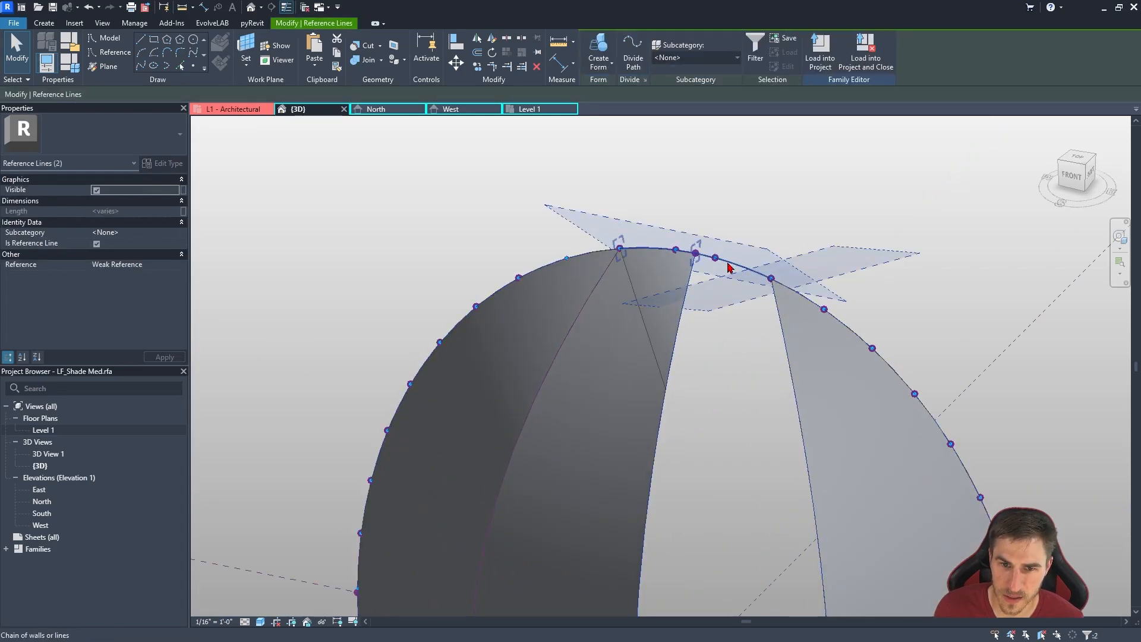
ctrl+click(730, 265)
shift+middle_drag(730, 265, 726, 382)
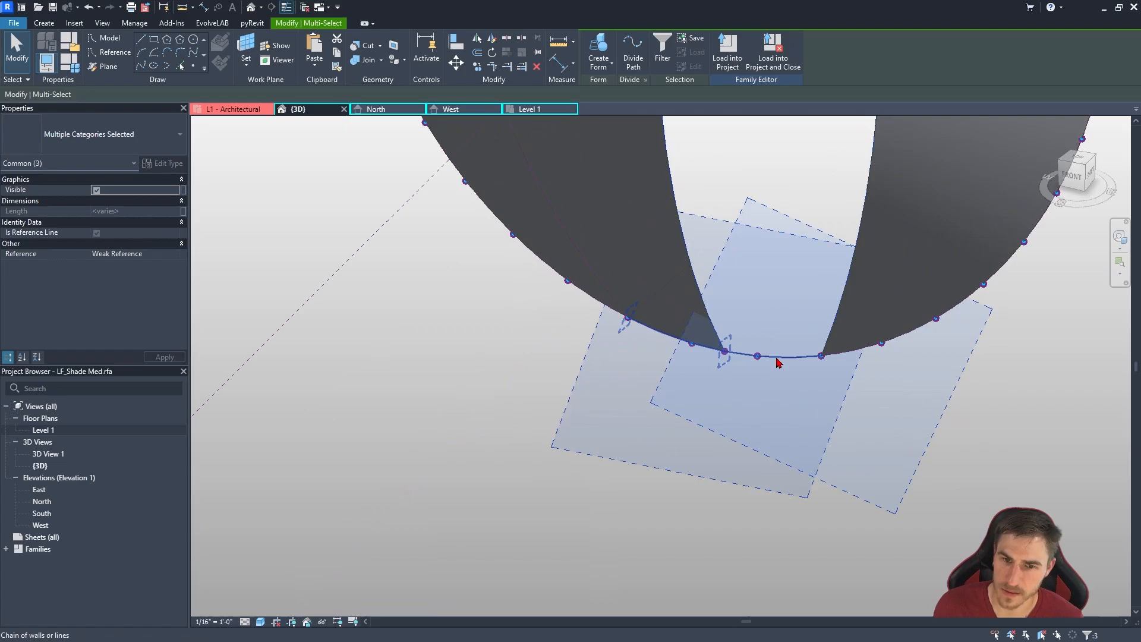
scroll(737, 458, down, 2)
click(598, 48)
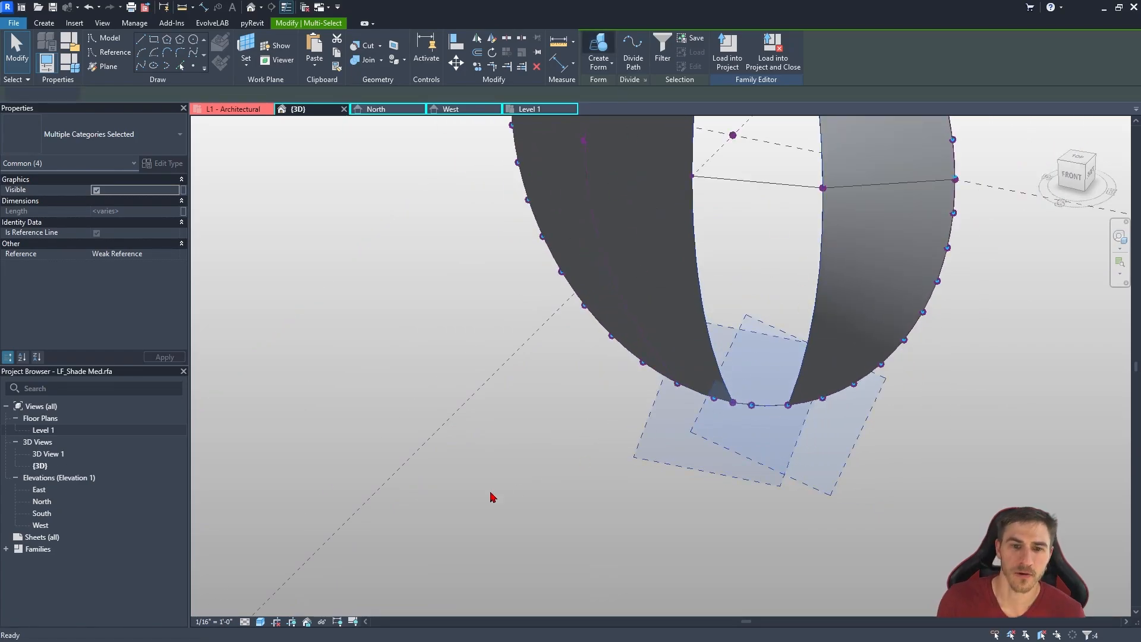
click(491, 497)
Delete the extruded face of the middle-right form, keeping the curved surface, and save the family.
scroll(606, 386, down, 3)
shift+middle_drag(775, 388, 771, 335)
click(782, 341)
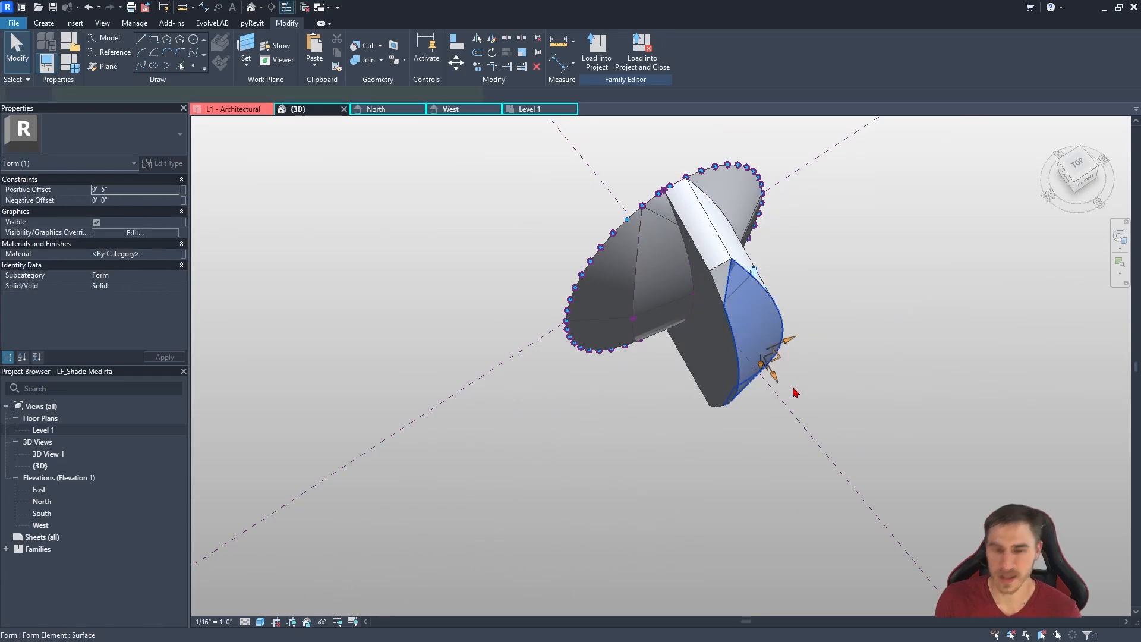
key(Delete)
shift+middle_drag(851, 487, 755, 511)
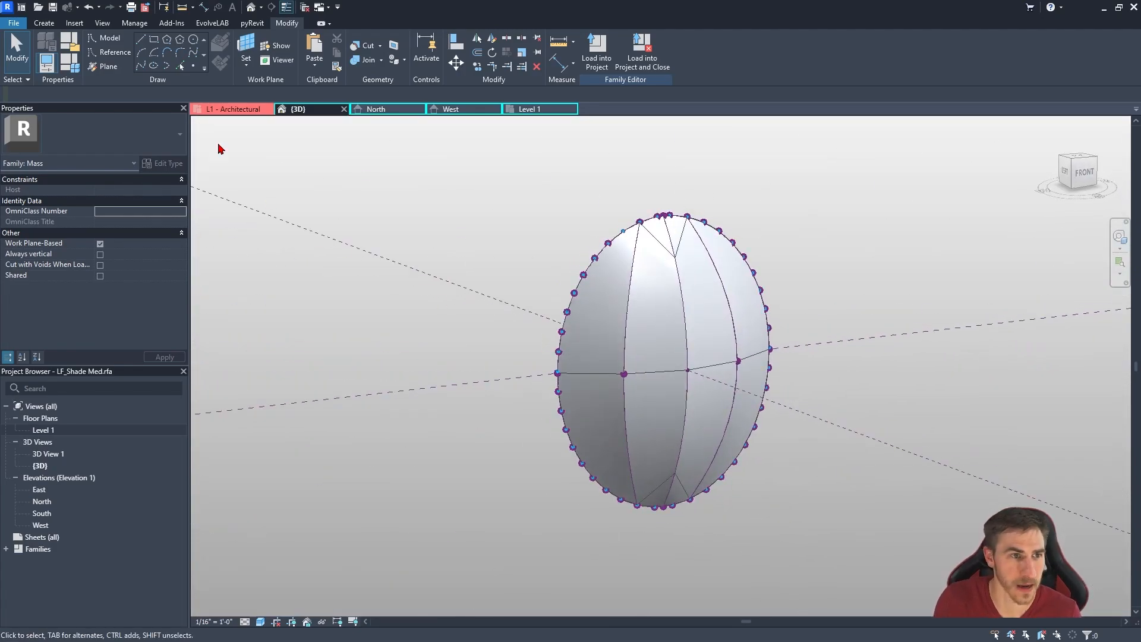
click(56, 8)
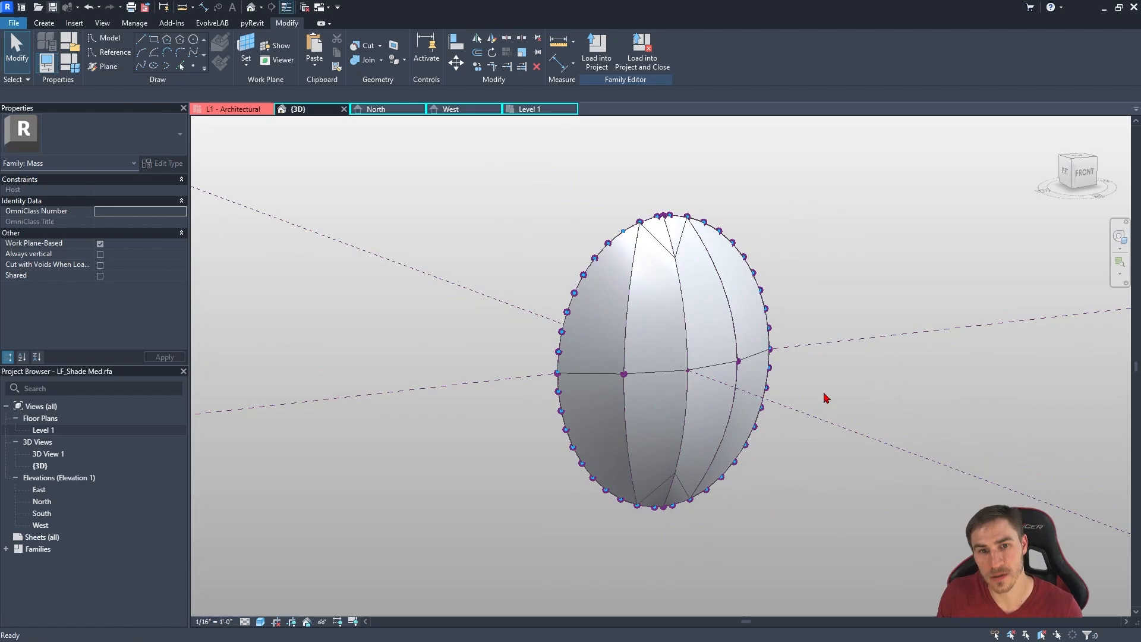
Load the LF_Shade Med family into the project, close the family, and leave placement mode.
shift+middle_drag(643, 281, 672, 260)
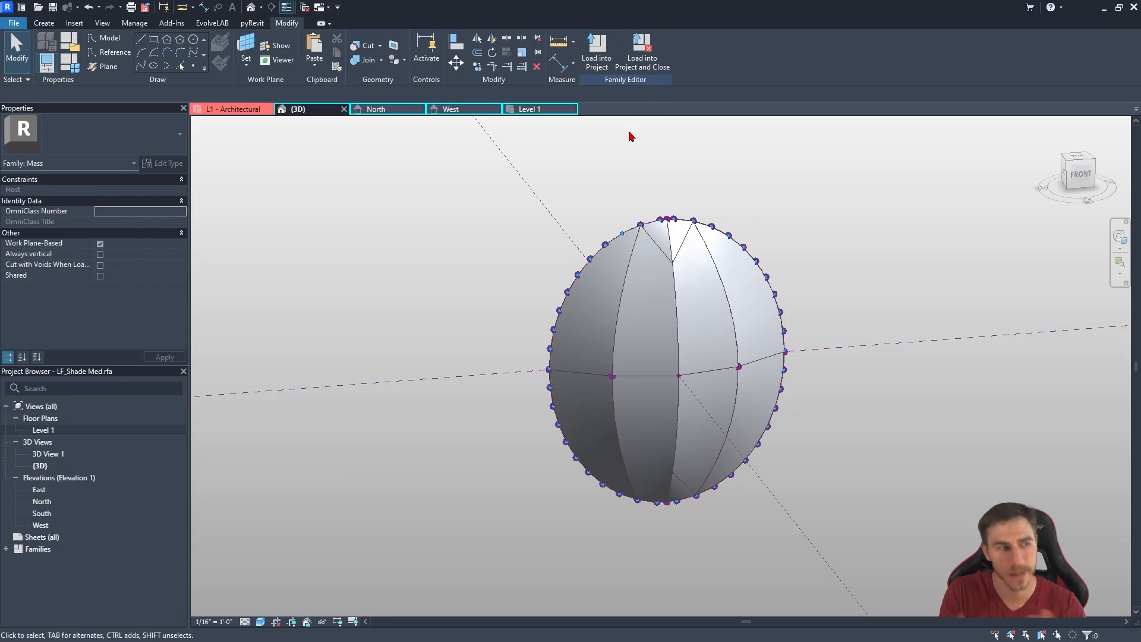
click(641, 53)
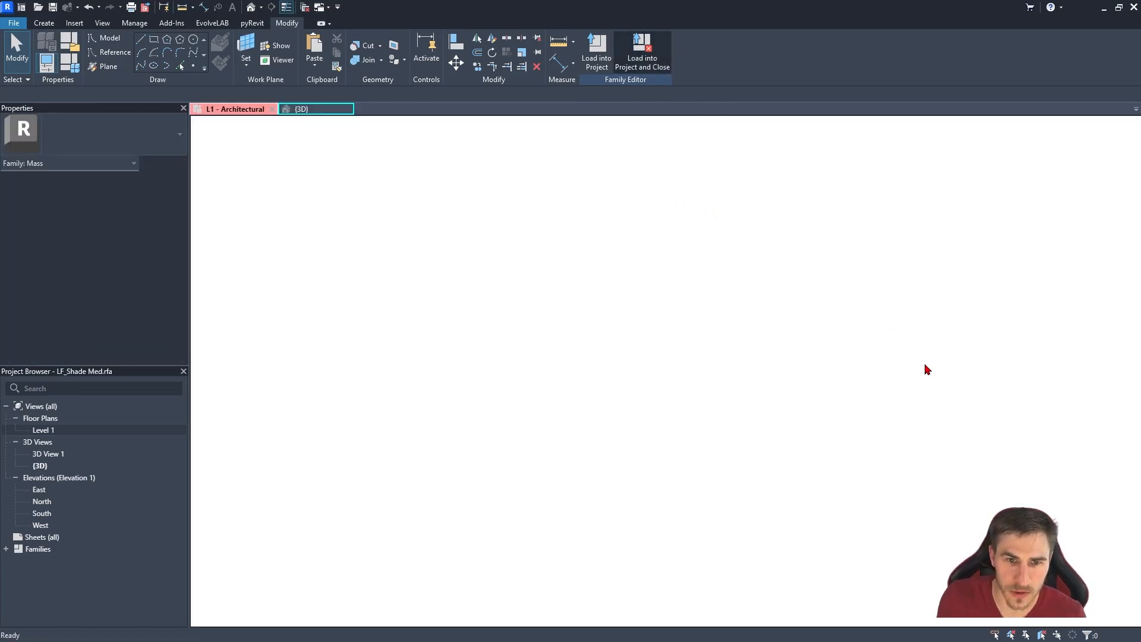
key(Escape)
key(Escape)
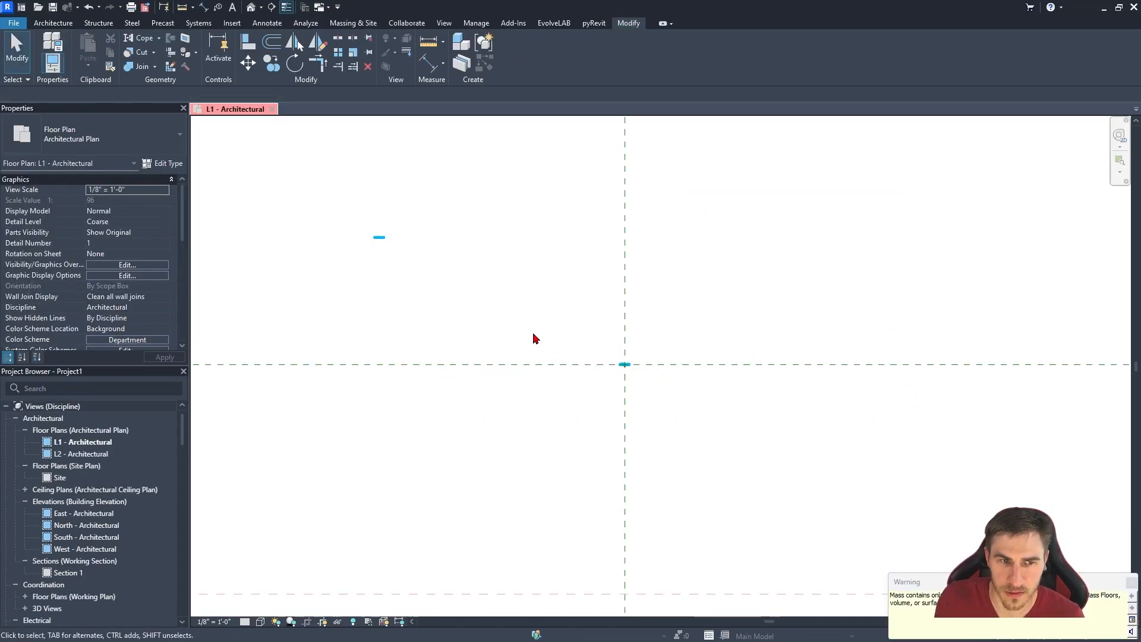
Delete the stray element beside the shade in the L1 - Architectural plan and the leftover element away from it in the default 3D view.
drag(334, 288, 486, 199)
key(Delete)
scroll(591, 276, up, 3)
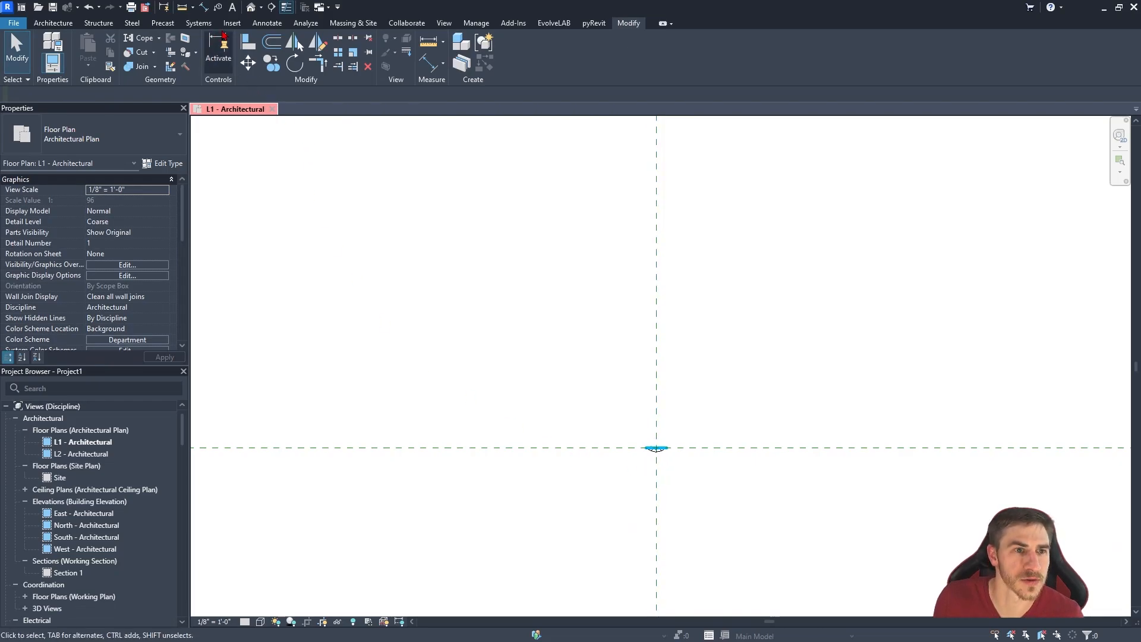
click(251, 7)
drag(993, 166, 897, 340)
key(Delete)
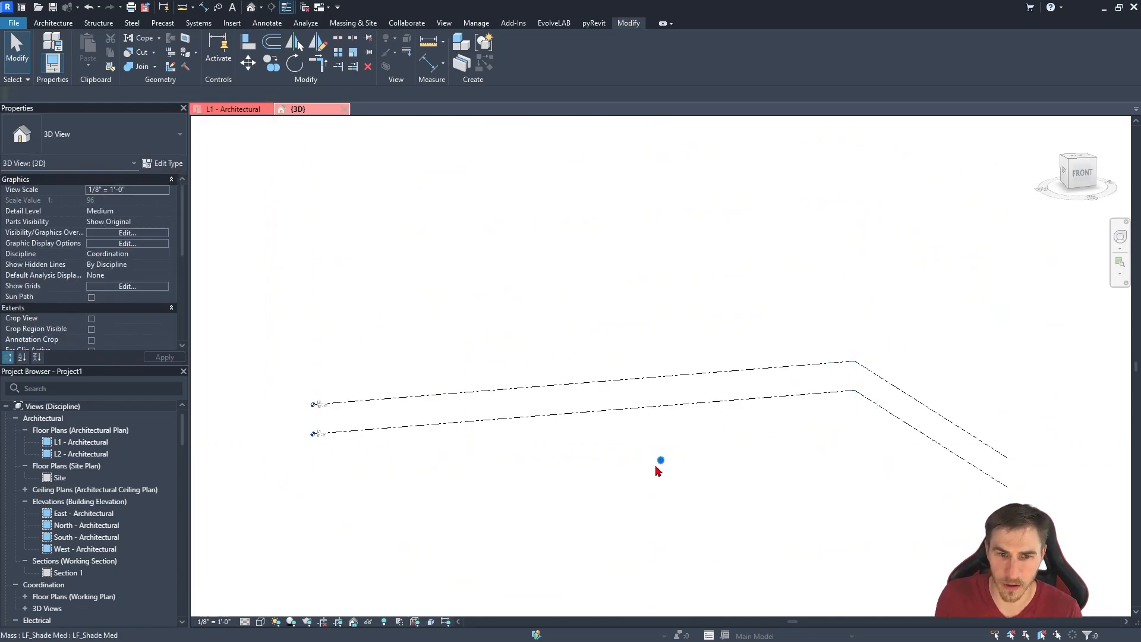
Start a wall for the shade mass and choose the Concrete 8" basic wall type.
click(657, 466)
scroll(672, 475, up, 5)
scroll(641, 402, up, 5)
shift+middle_drag(621, 303, 532, 380)
key(Escape)
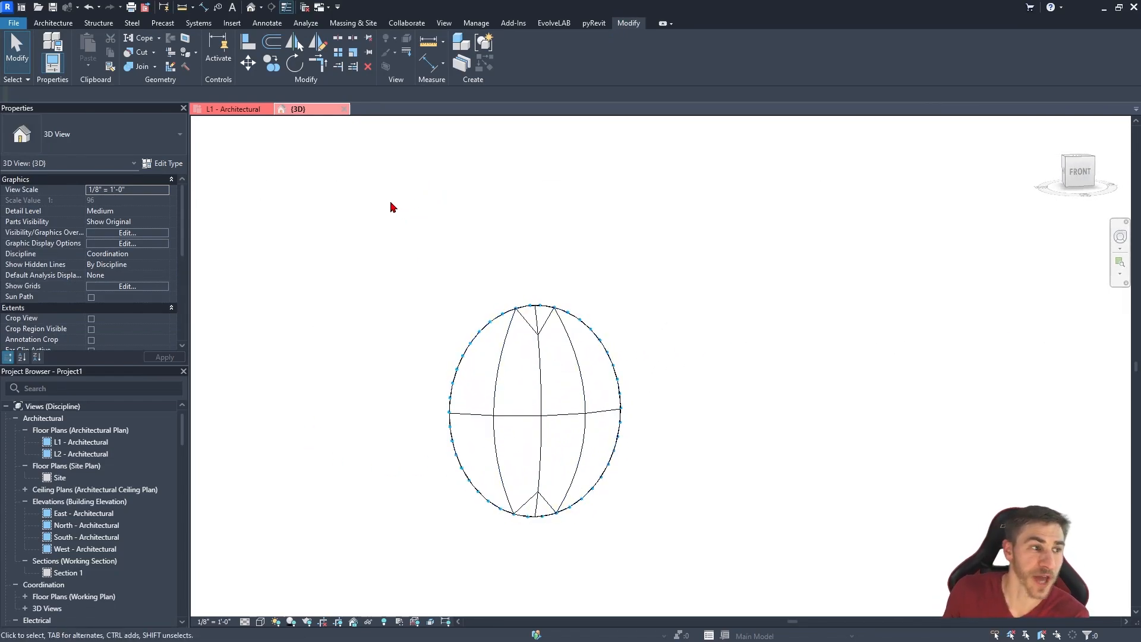
click(45, 22)
click(48, 50)
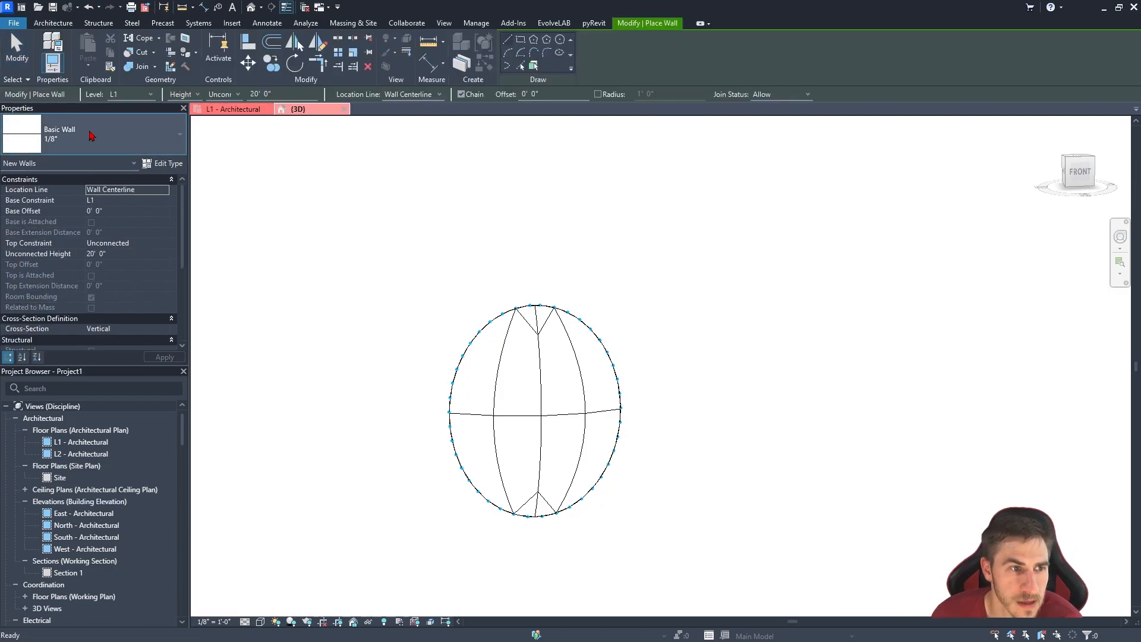
click(89, 136)
click(89, 291)
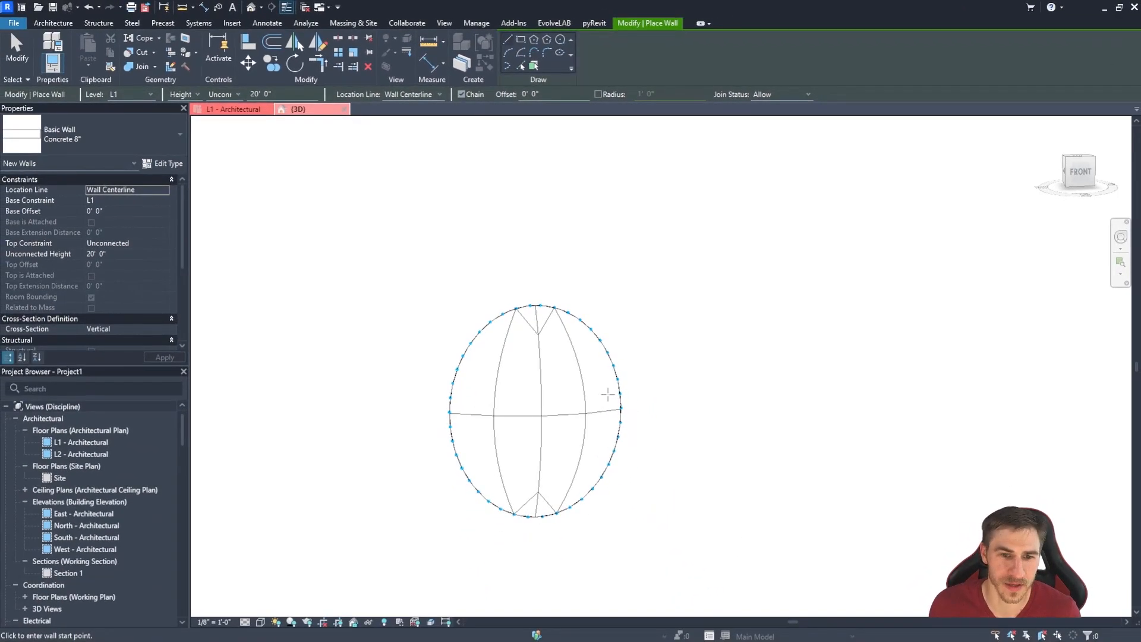
shift+middle_drag(608, 394, 534, 344)
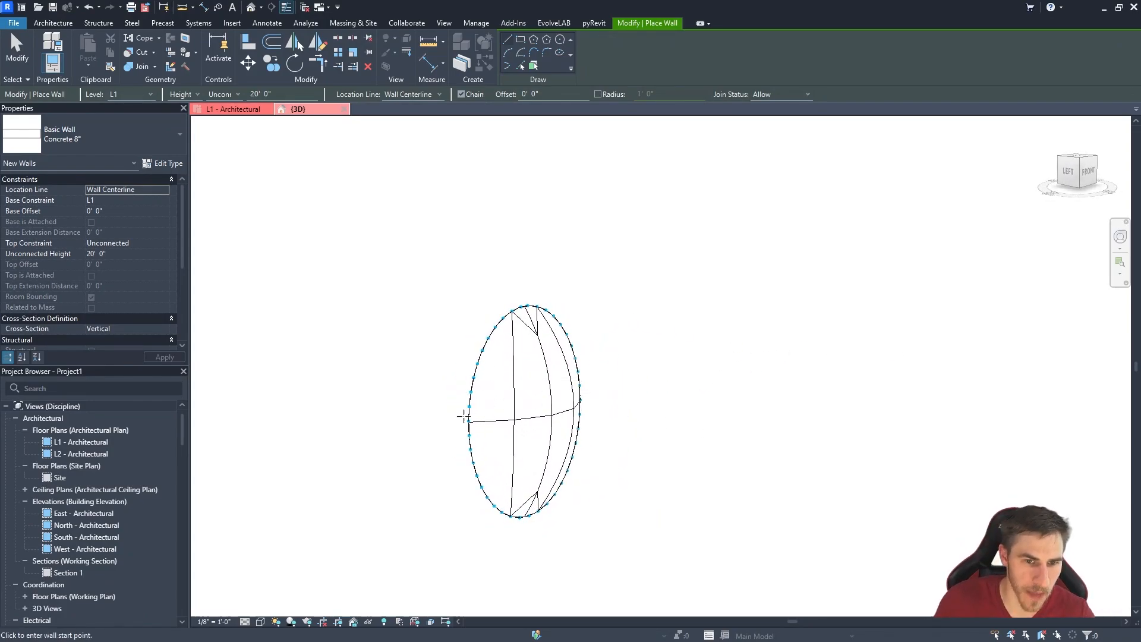
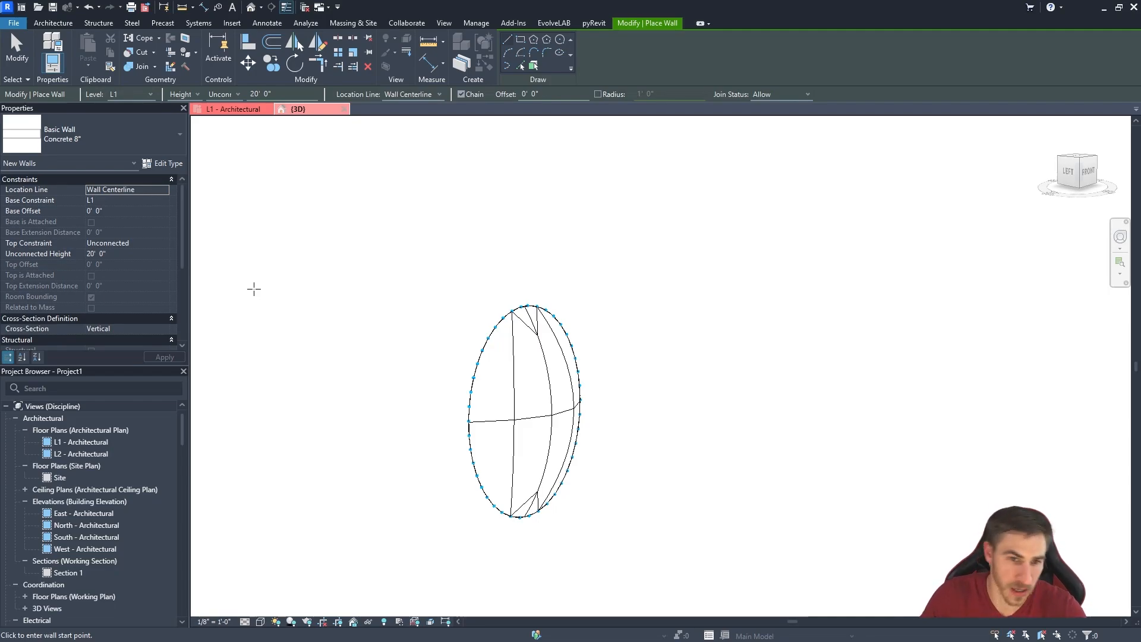
shift+middle_drag(623, 378, 536, 299)
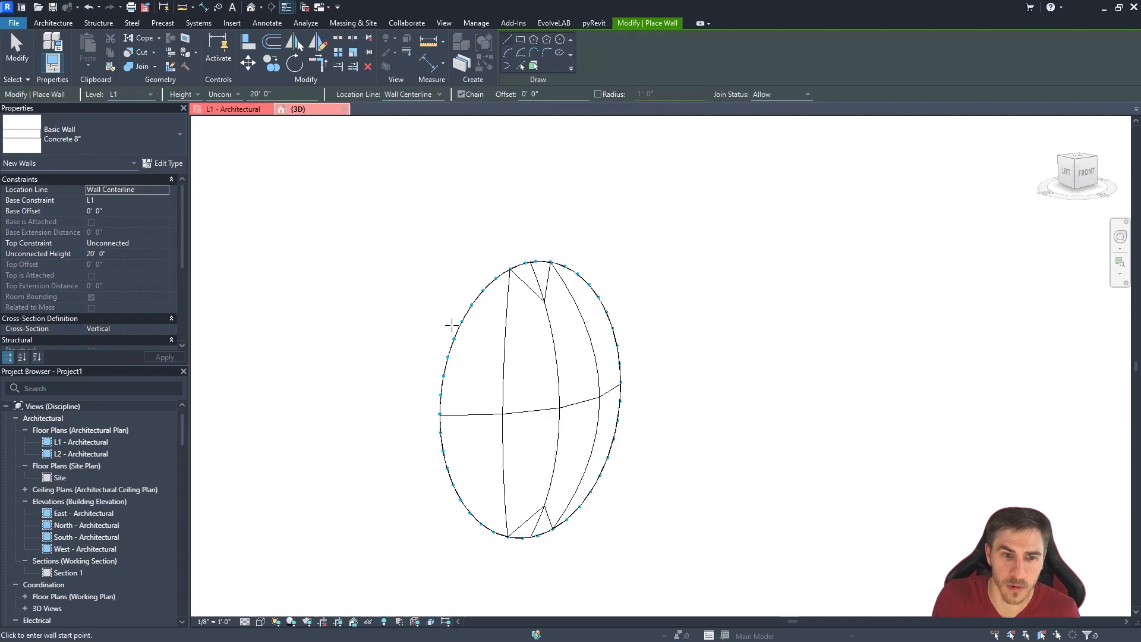
key(Escape)
shift+middle_drag(753, 410, 692, 353)
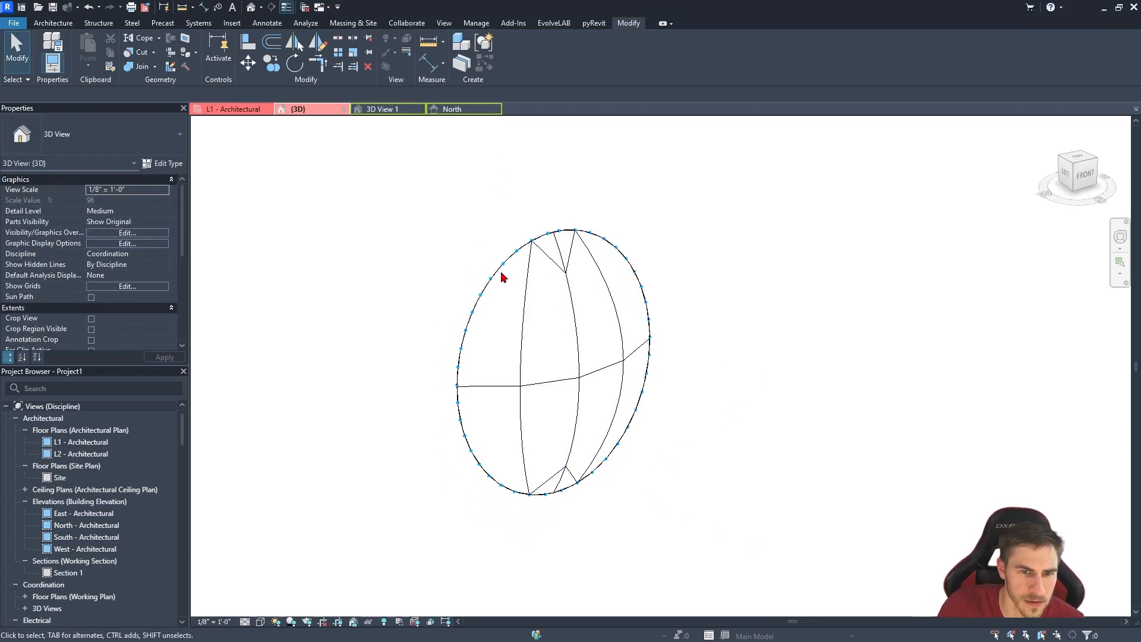
Try to create a Concrete 8" wall by face on the shade's left surface.
click(60, 22)
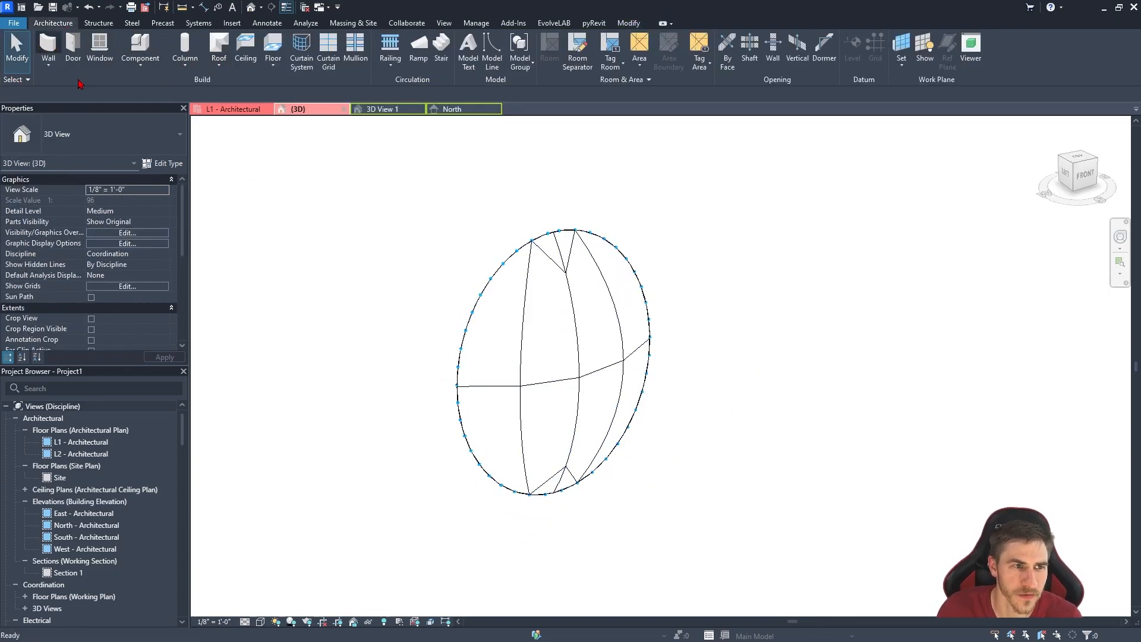
click(48, 45)
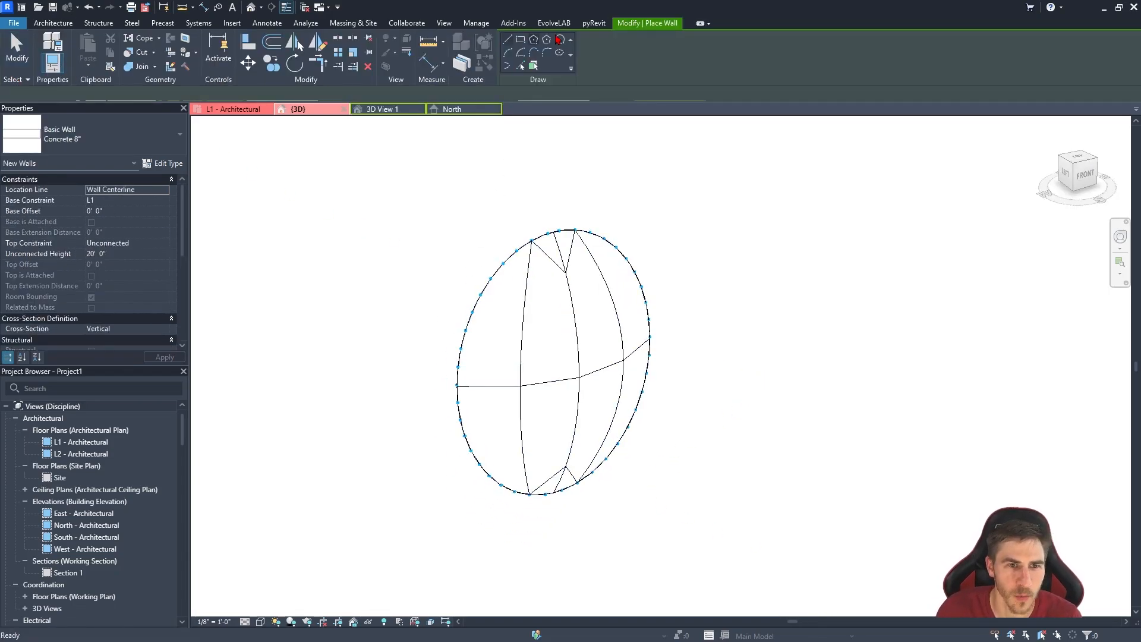
click(464, 357)
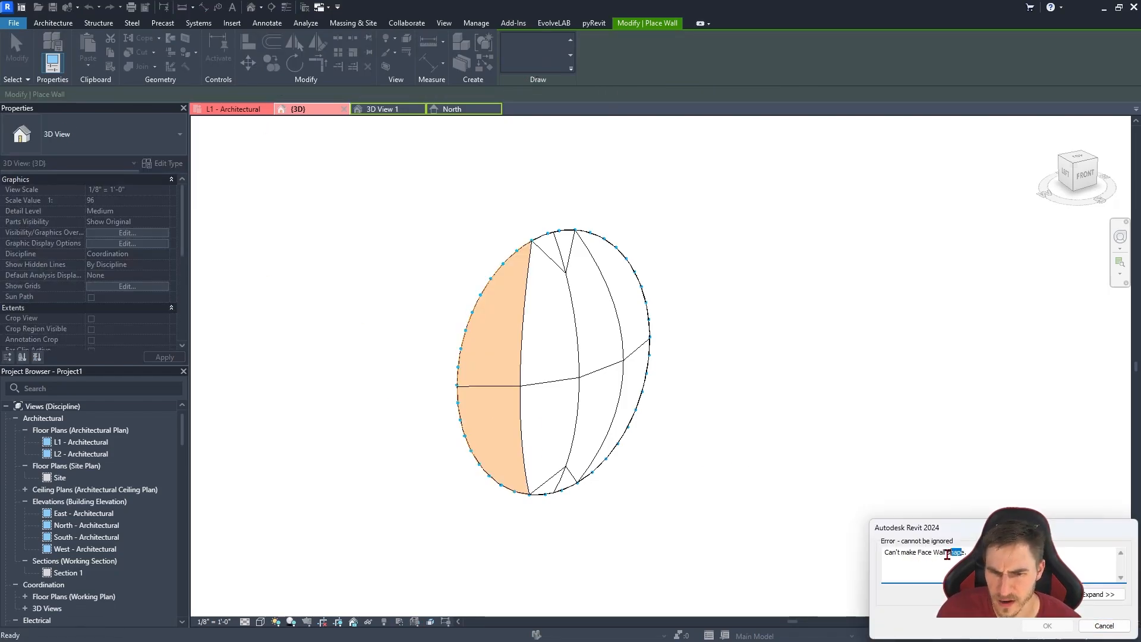
key(Escape)
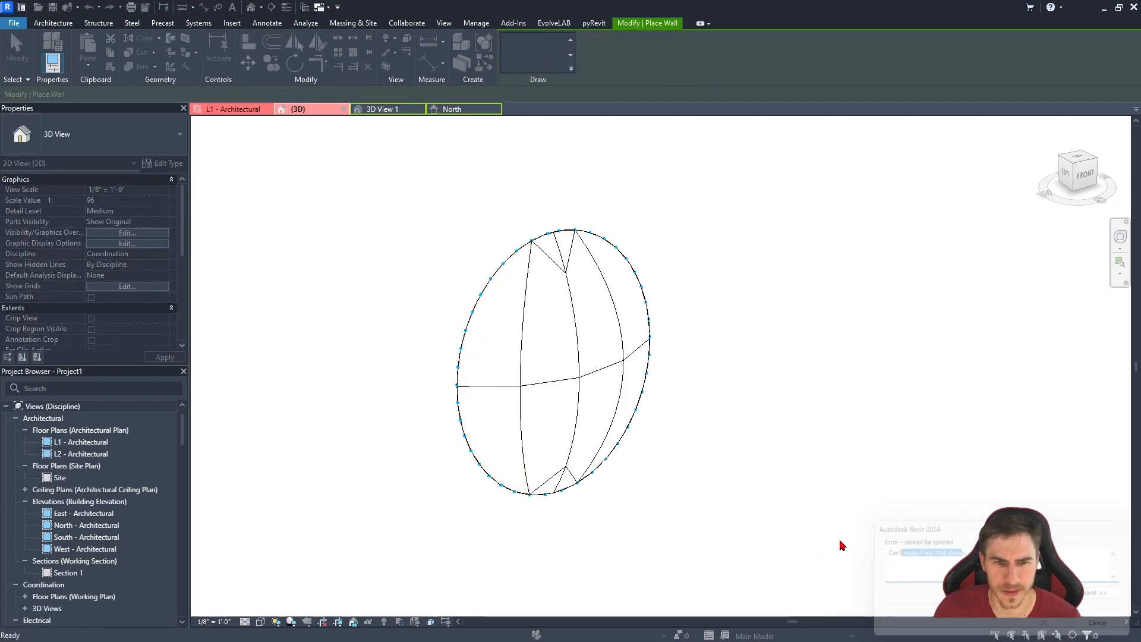
shift+middle_drag(522, 331, 481, 310)
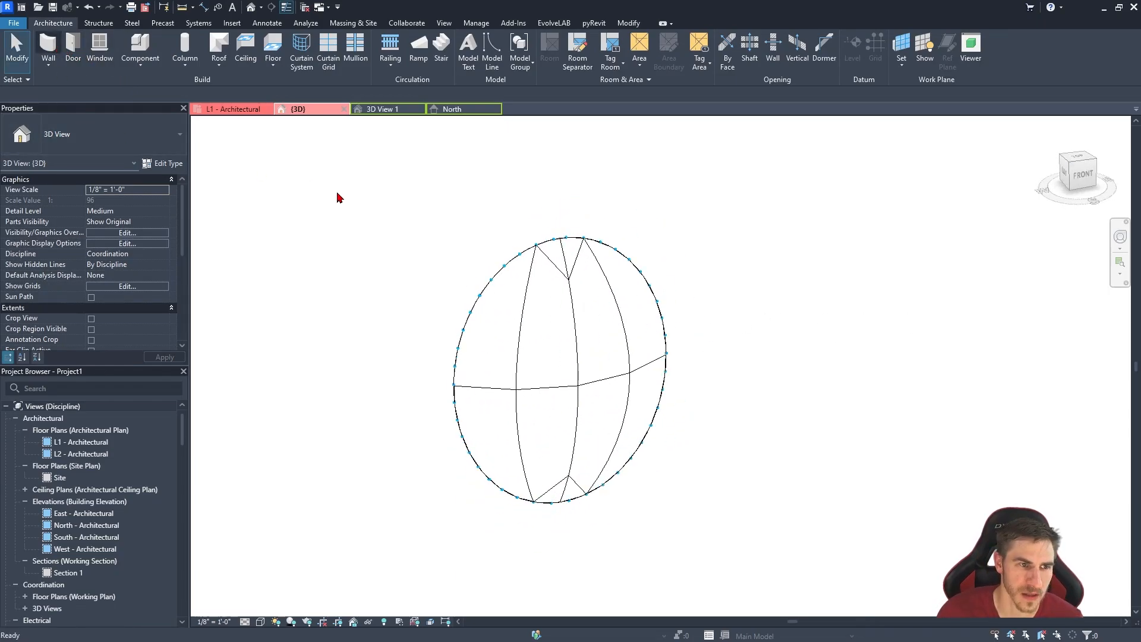
Restart the wall command and choose the 1/8" basic wall type.
key(w)
key(a)
click(146, 138)
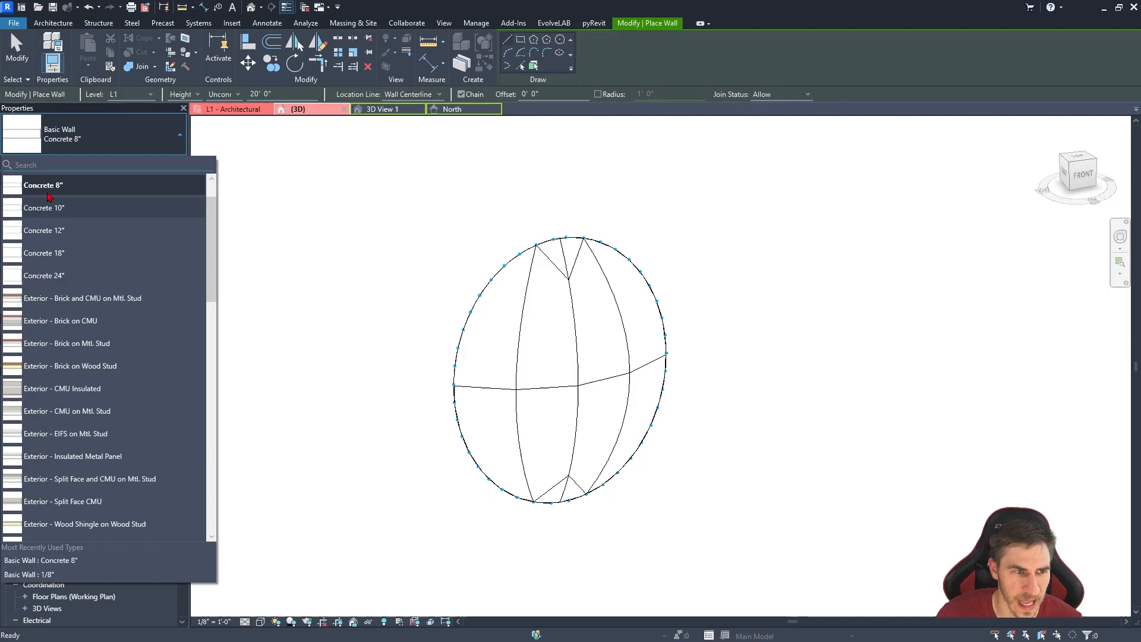
click(66, 185)
shift+middle_drag(564, 351, 516, 363)
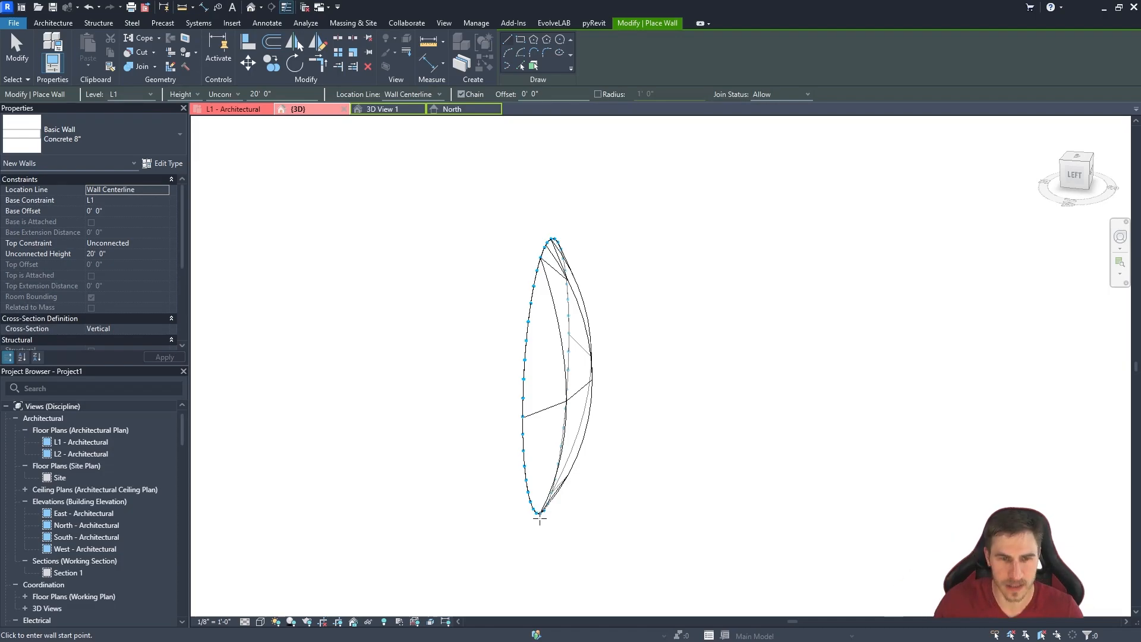
mouse_move(858, 303)
shift+middle_down()
mouse_move(822, 308)
mouse_move(785, 281)
shift+middle_up()
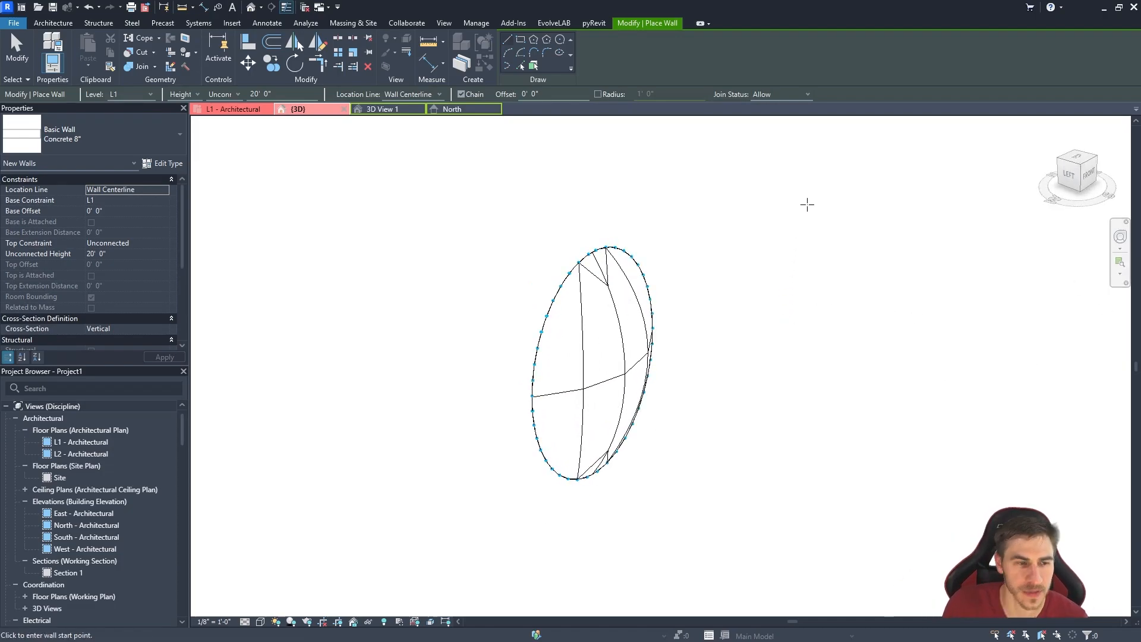
click(119, 138)
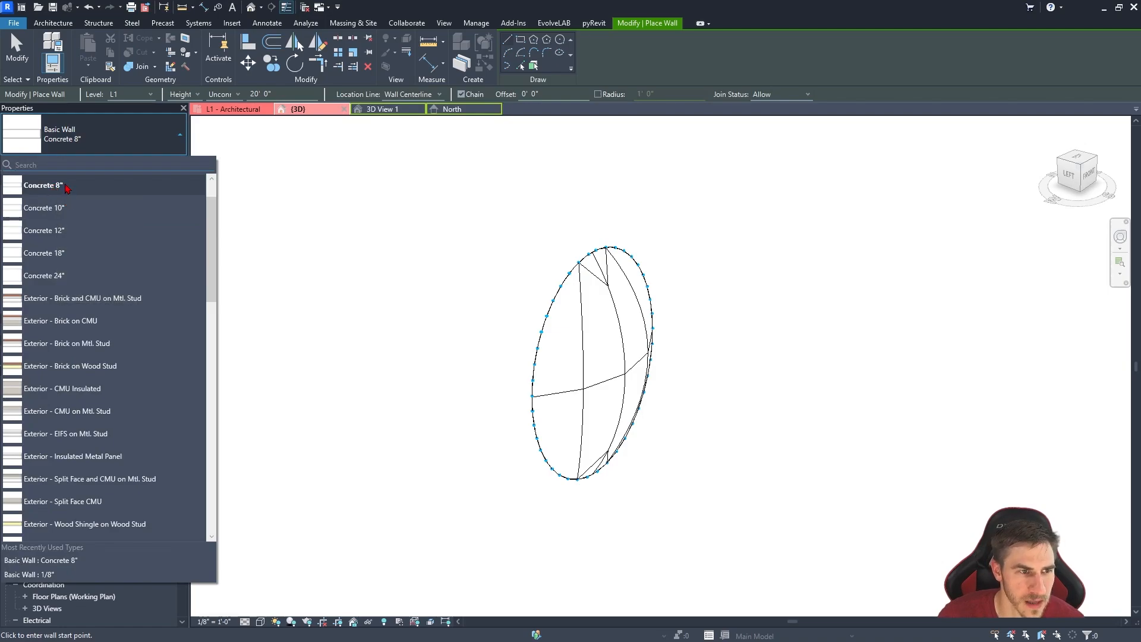
scroll(66, 189, up, 1)
click(68, 203)
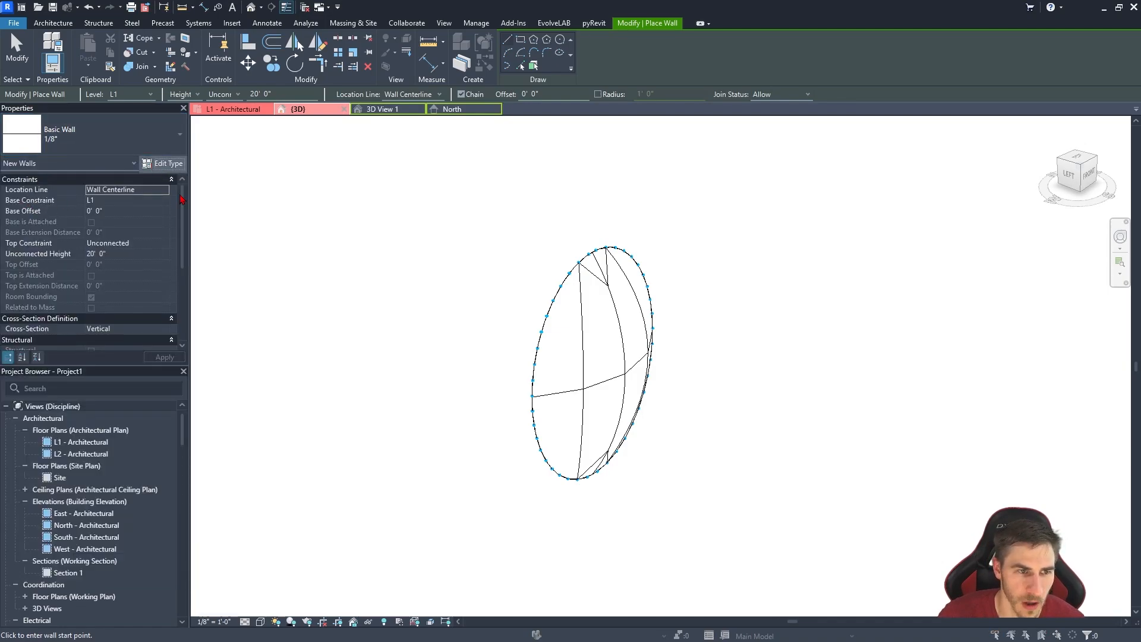
Review the layer structure and thickness of the 1/8" wall type in its type properties.
click(163, 163)
drag(503, 220, 369, 104)
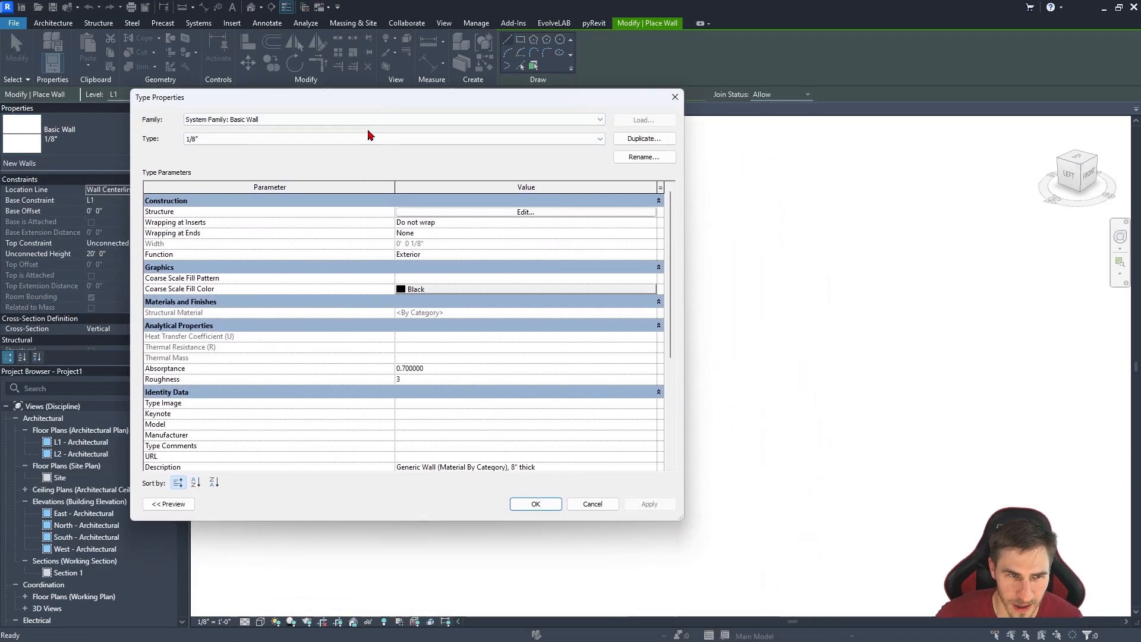
click(447, 214)
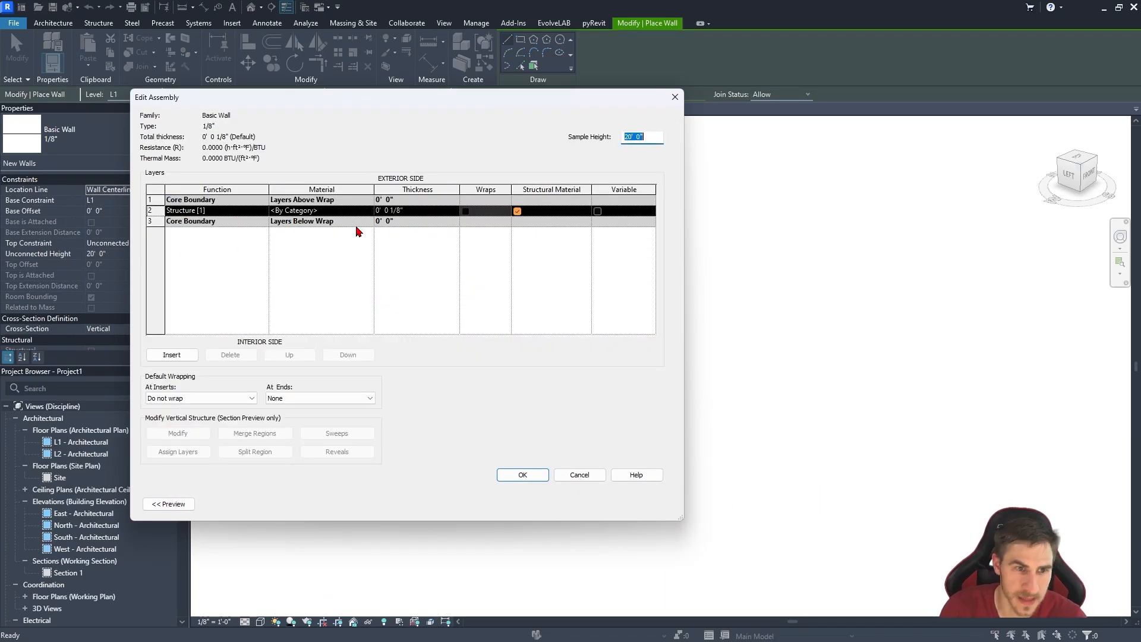
click(674, 97)
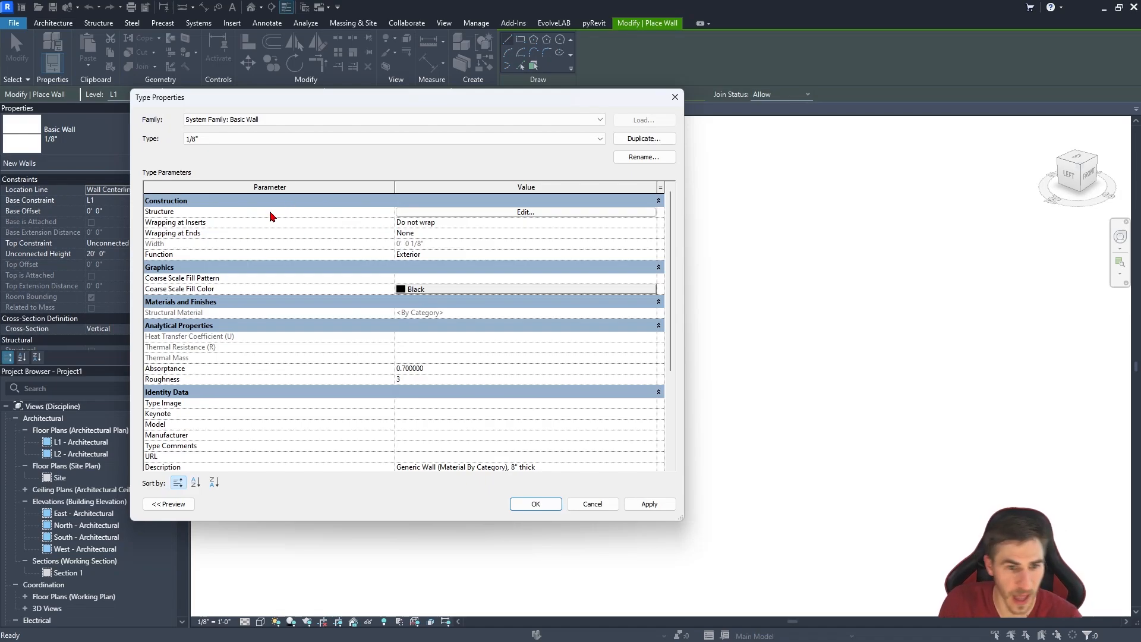
click(535, 504)
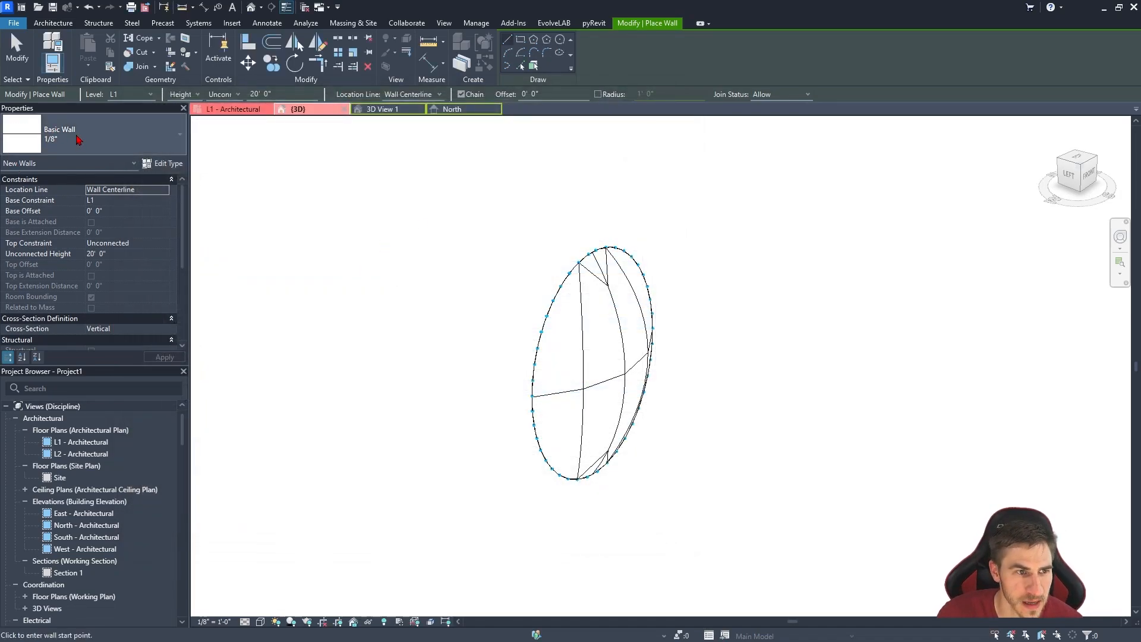
Create a 1/8" wall by face on the left surface of the shade mass.
click(532, 64)
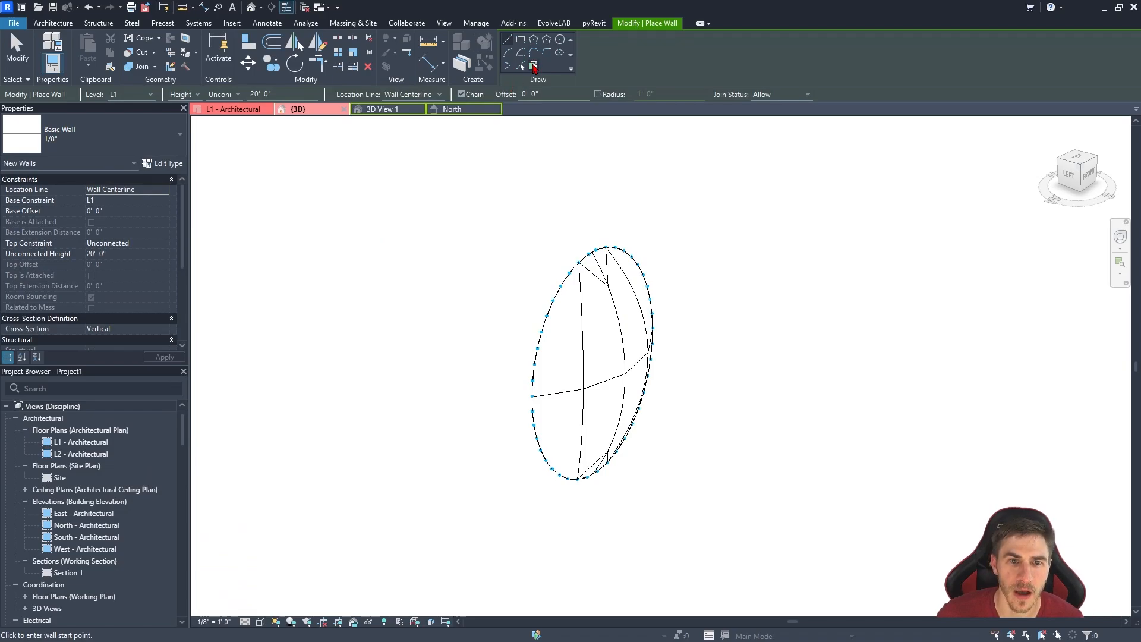
click(542, 334)
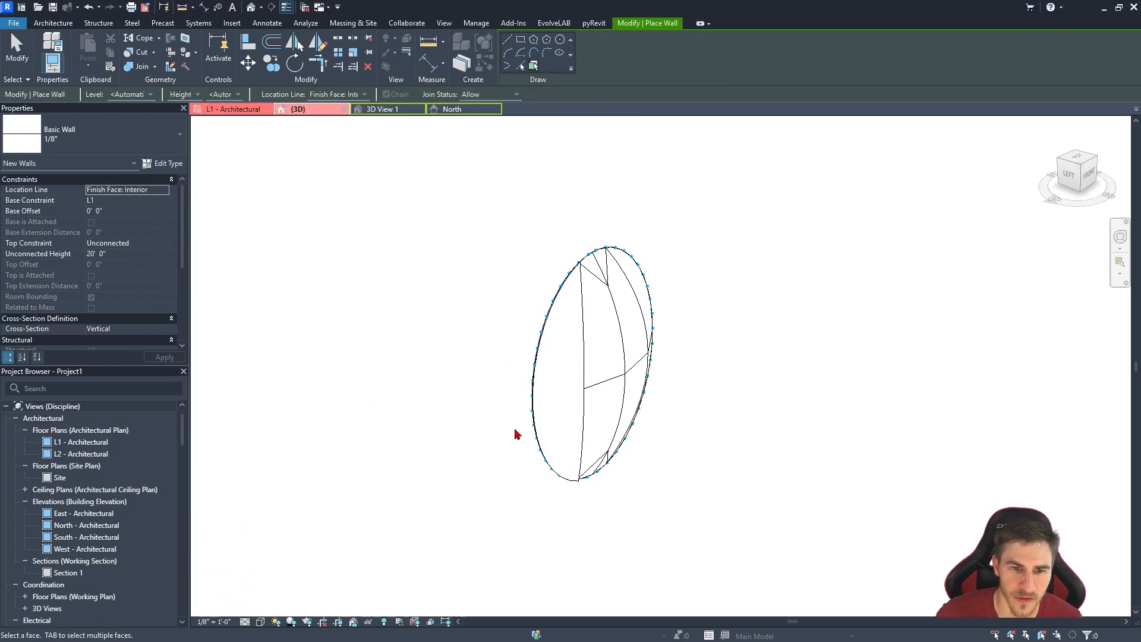
shift+middle_drag(599, 404, 719, 285)
scroll(547, 315, up, 3)
shift+middle_drag(597, 343, 515, 265)
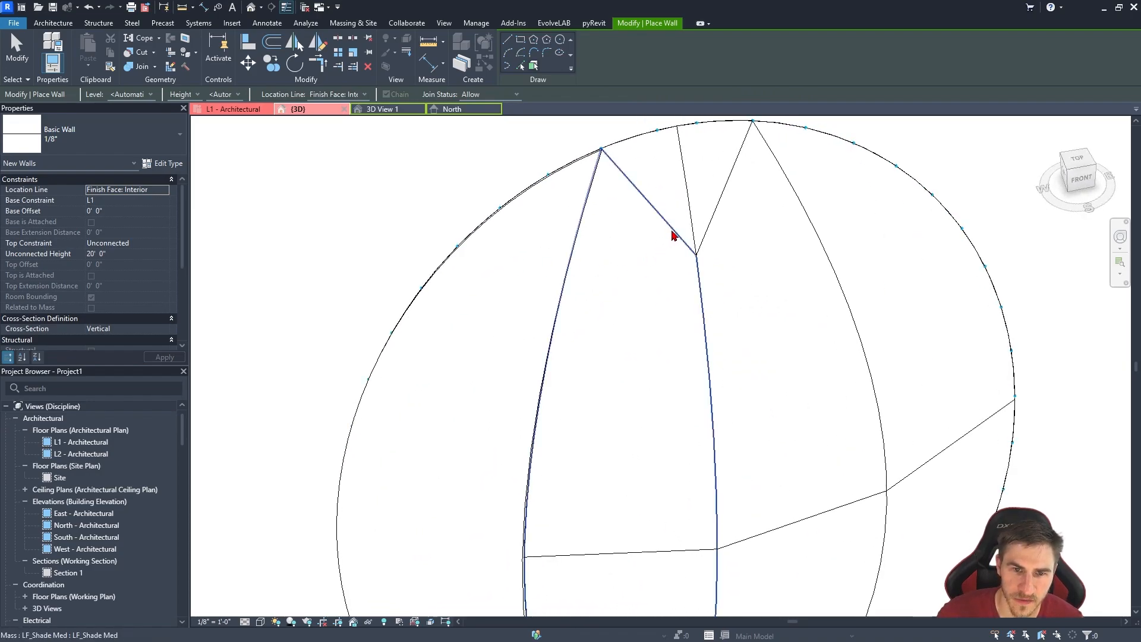
Try to create a 1/8" wall by face on the small triangular surface at the shade's upper end.
shift+middle_drag(675, 238, 634, 196)
scroll(632, 196, up, 3)
click(631, 196)
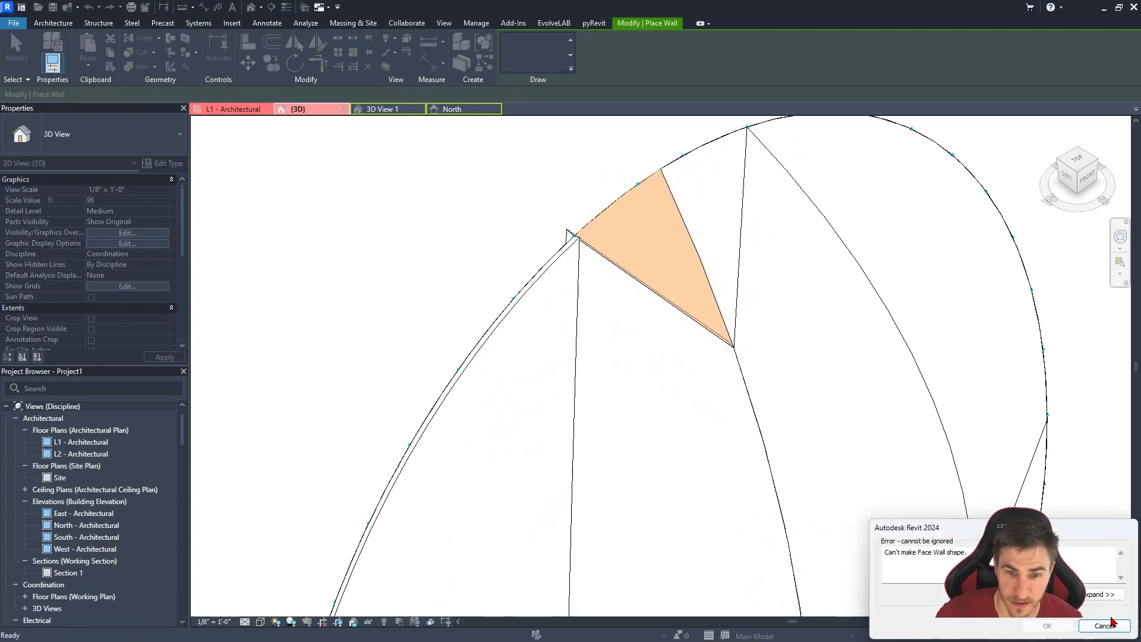
click(1104, 625)
scroll(677, 249, down, 3)
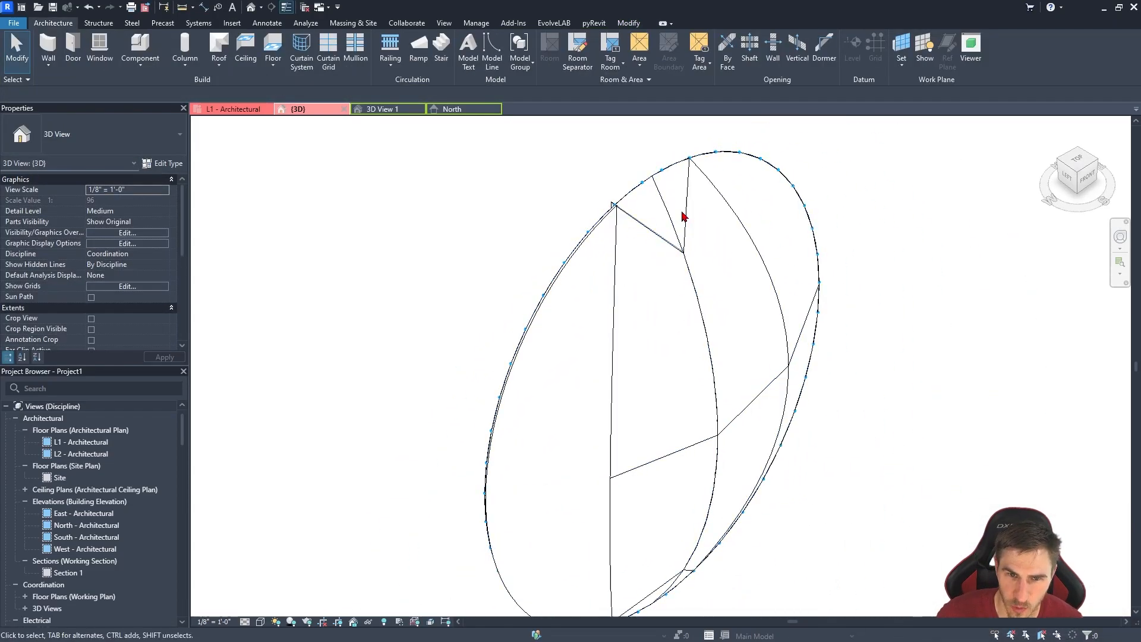
Open the LF_Shade Med mass for family editing and switch to its 3D View 1.
scroll(820, 402, down, 2)
scroll(576, 310, down, 3)
click(576, 311)
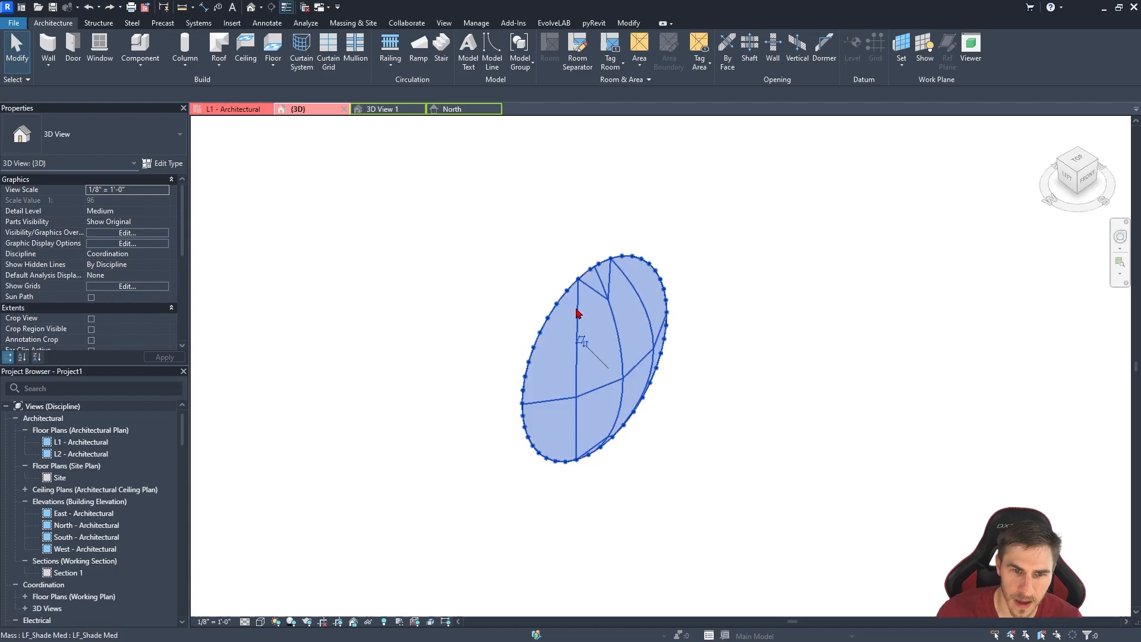
shift+middle_drag(576, 311, 594, 270)
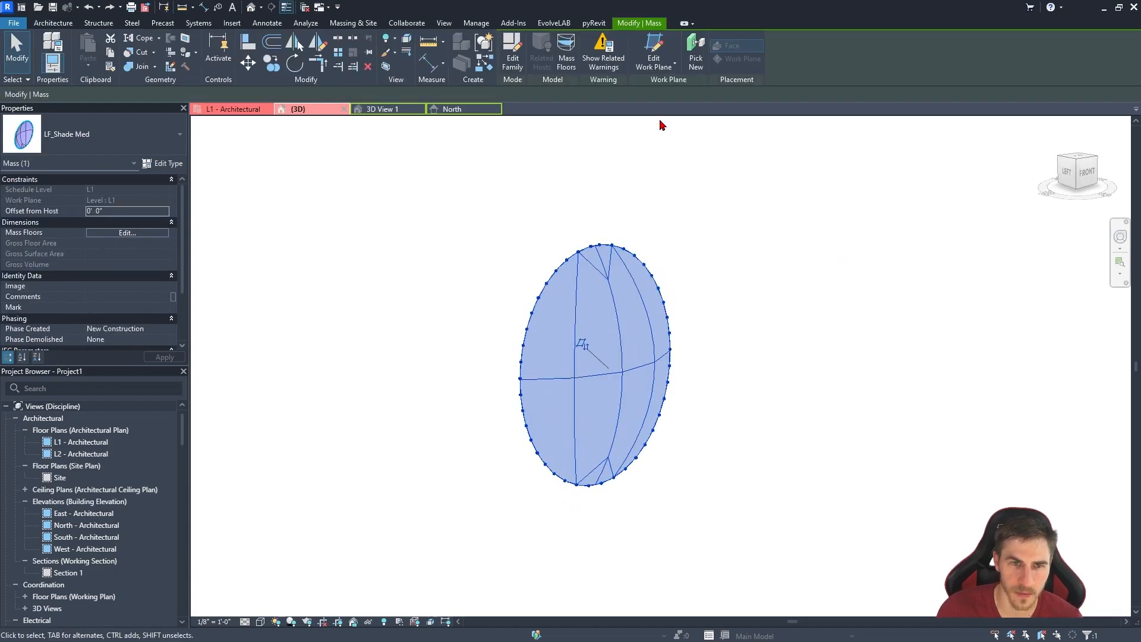
click(512, 51)
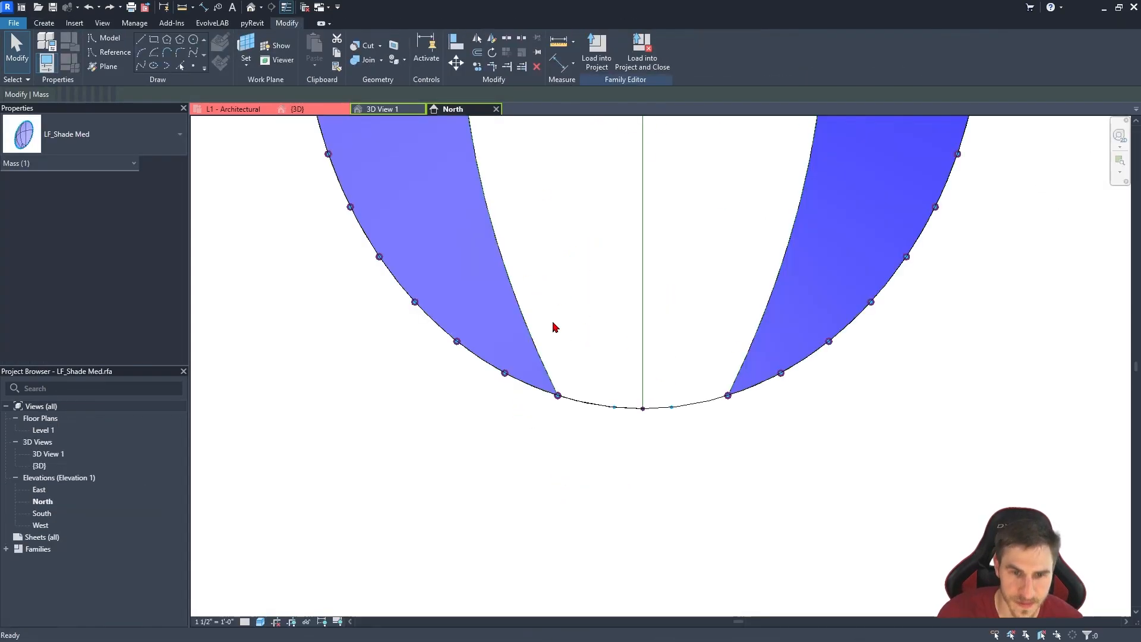
click(387, 111)
scroll(632, 408, up, 3)
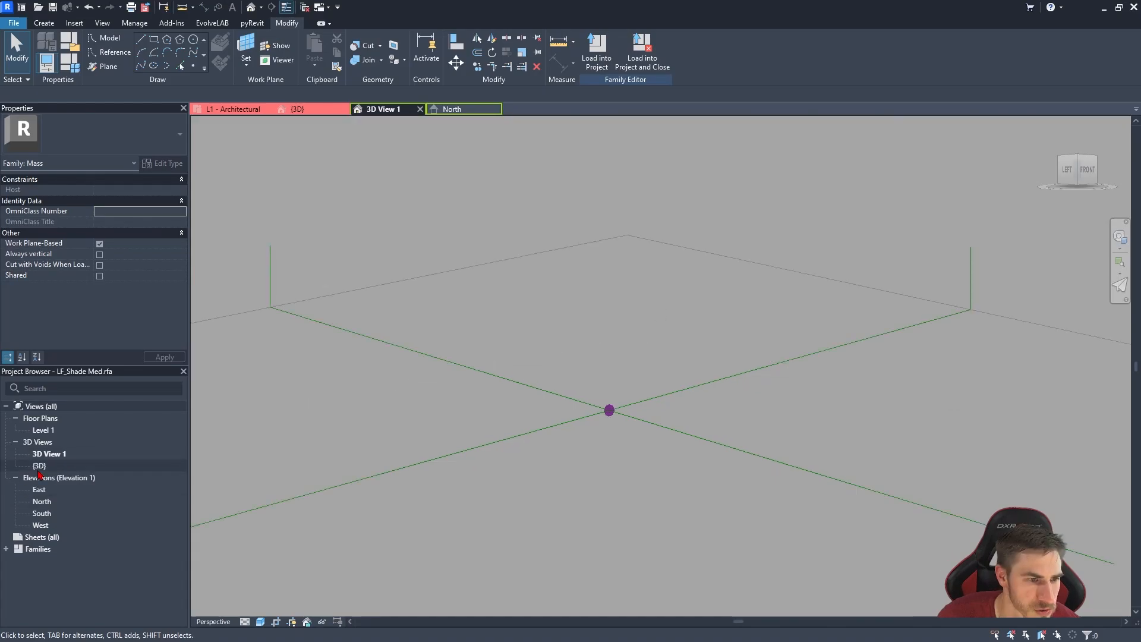
Open the {3D} view and examine the gaps between the two curved panels at the oval's upper and lower ends.
double_click(39, 467)
scroll(657, 482, up, 5)
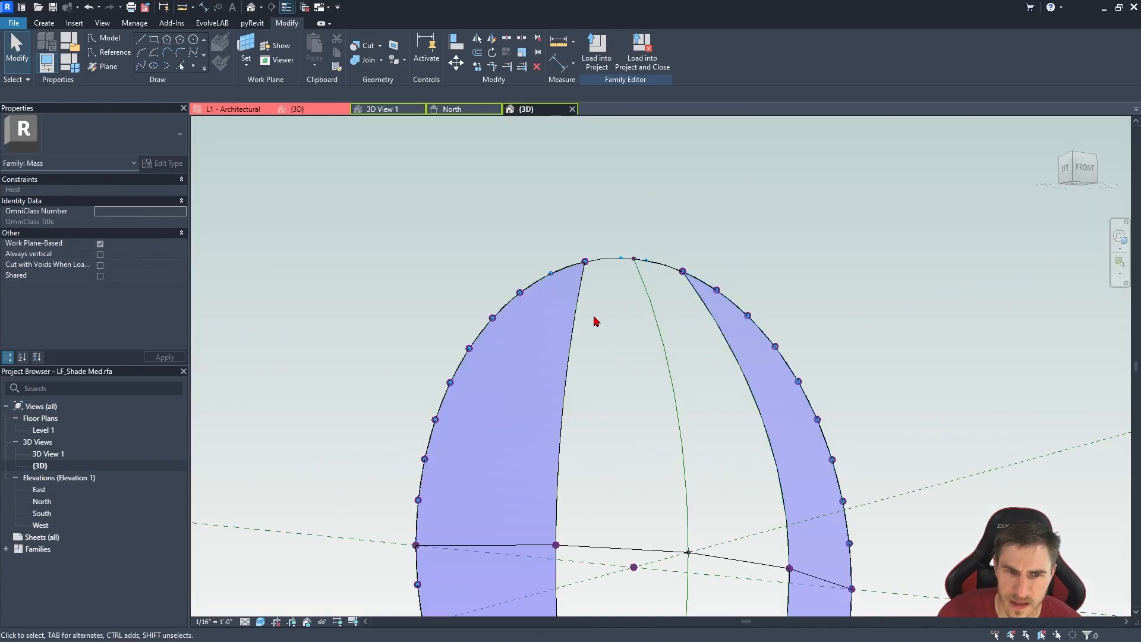
shift+middle_drag(613, 328, 612, 332)
click(612, 336)
scroll(611, 336, down, 3)
shift+middle_drag(662, 448, 509, 483)
click(581, 366)
scroll(581, 367, up, 3)
middle_drag(598, 420, 642, 291)
scroll(707, 122, up, 3)
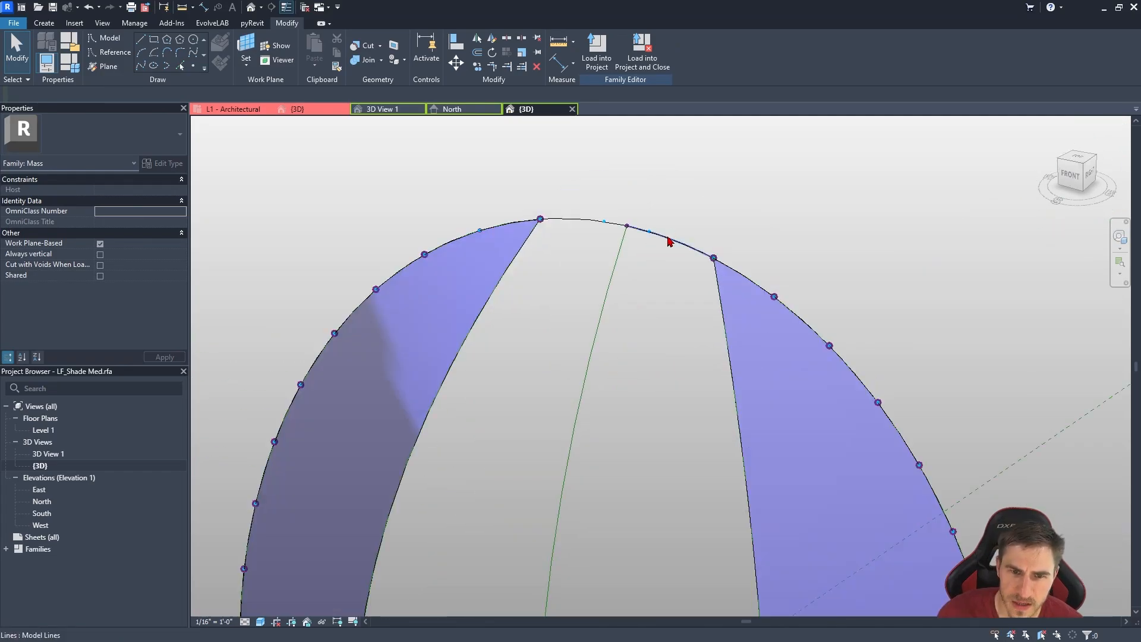
click(669, 239)
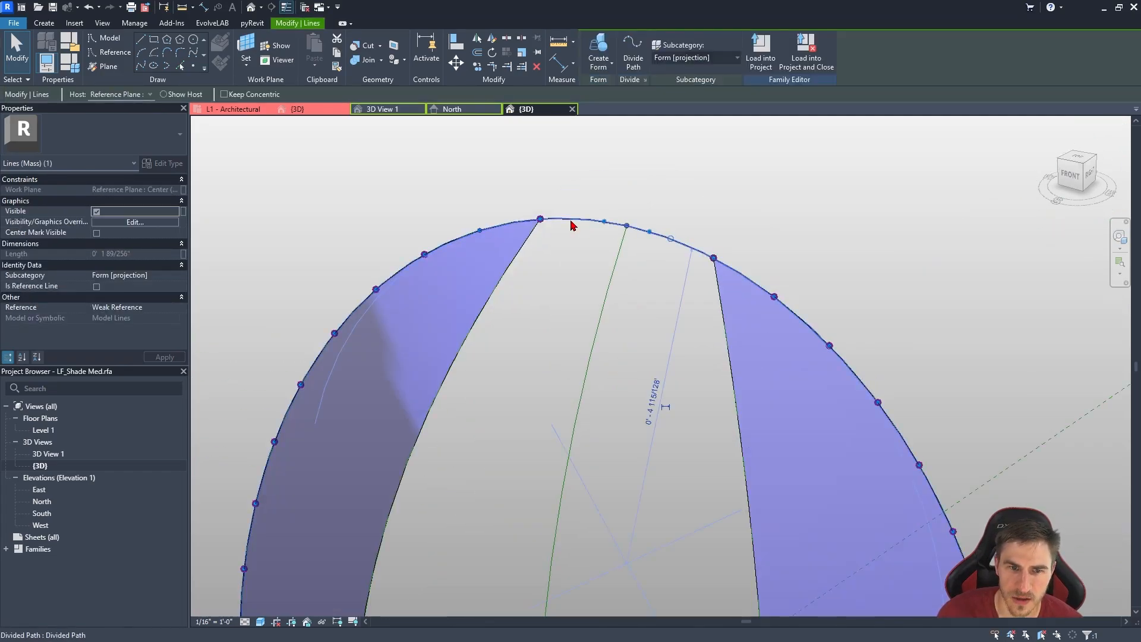
click(664, 206)
scroll(693, 468, down, 3)
scroll(711, 502, up, 3)
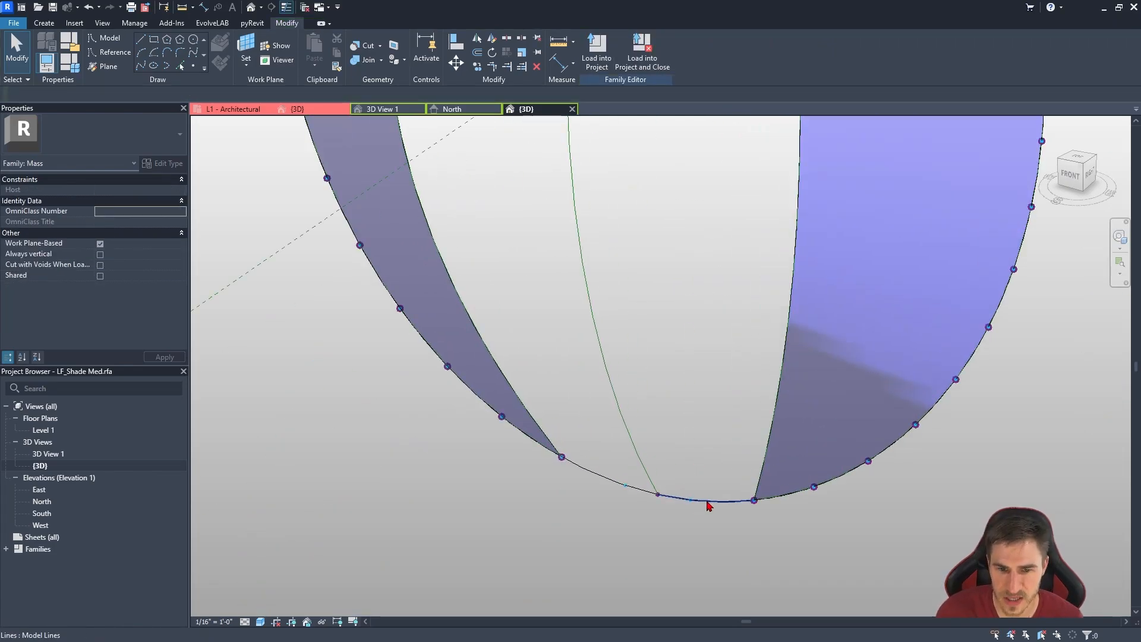
scroll(662, 509, down, 3)
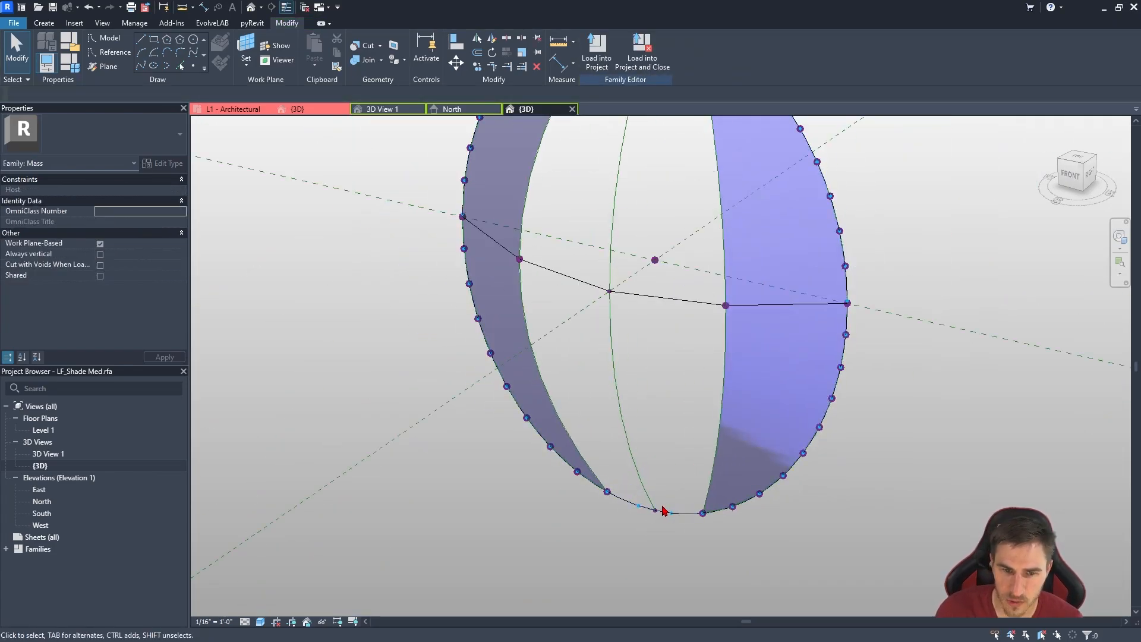
middle_drag(648, 156, 629, 338)
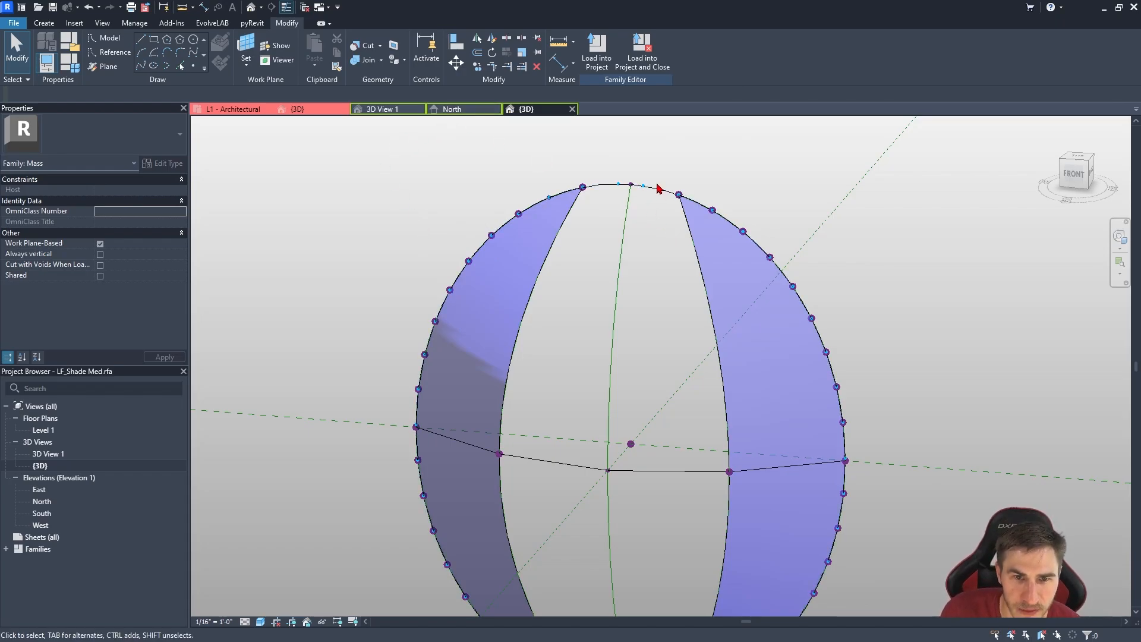
In the North elevation, draw a straight model line from the oval's top centre point to the right panel's upper corner.
click(453, 109)
scroll(579, 155, up, 8)
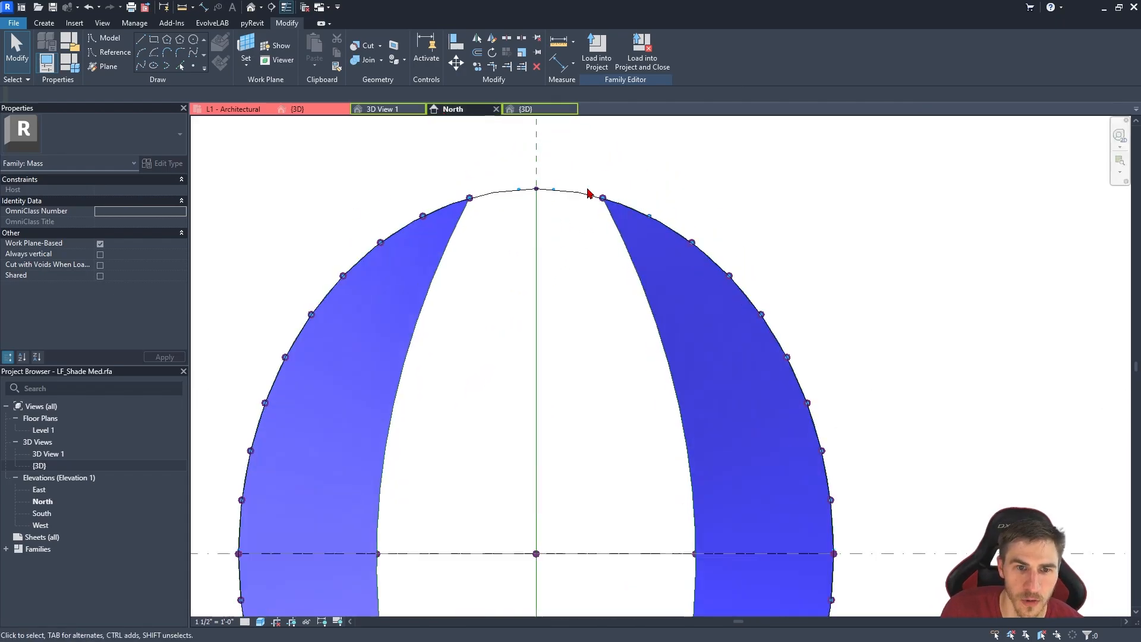
mouse_move(549, 180)
mouse_down()
mouse_move(594, 274)
mouse_move(547, 191)
mouse_up()
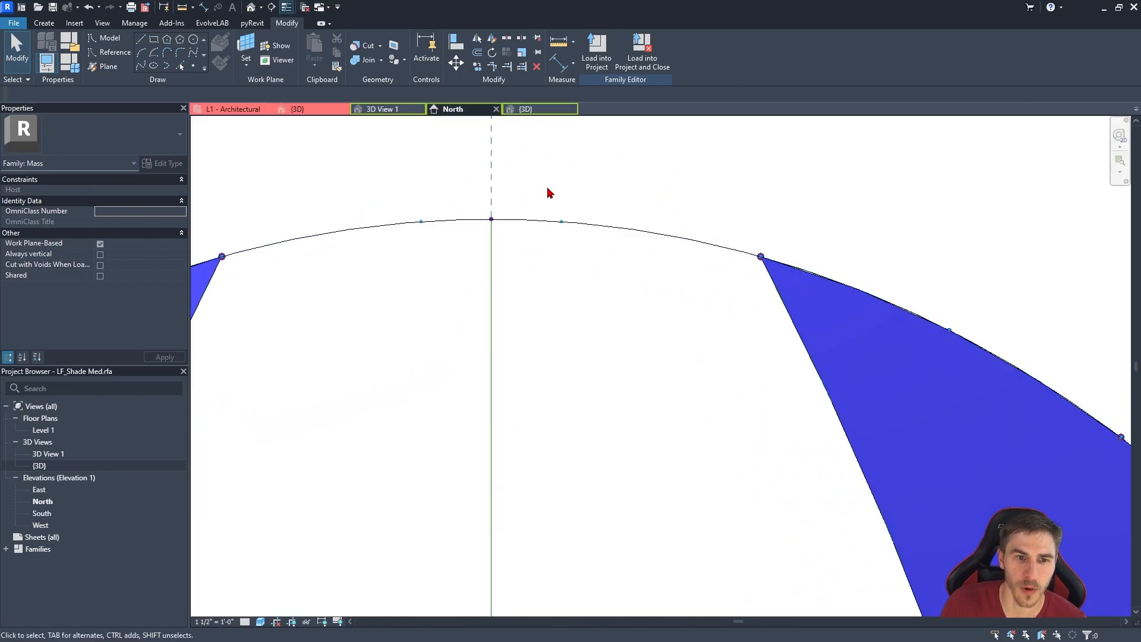
click(141, 40)
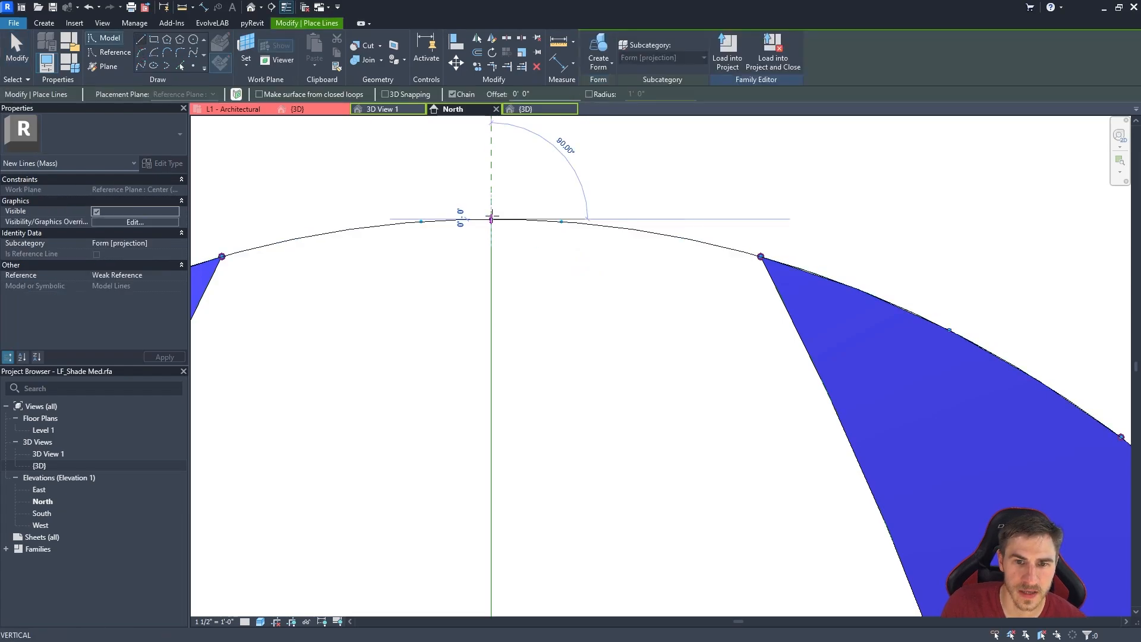
click(491, 219)
click(761, 257)
scroll(757, 257, down, 3)
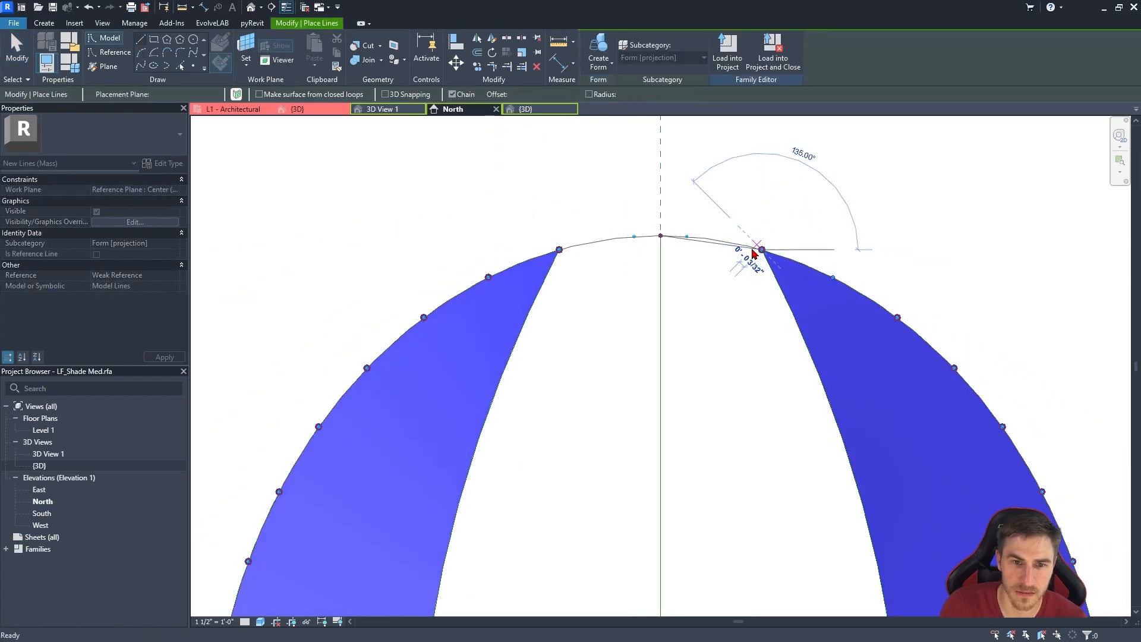
key(Escape)
Draw a straight model line from the left panel's upper corner to the oval's top centre point.
middle_drag(706, 290, 613, 211)
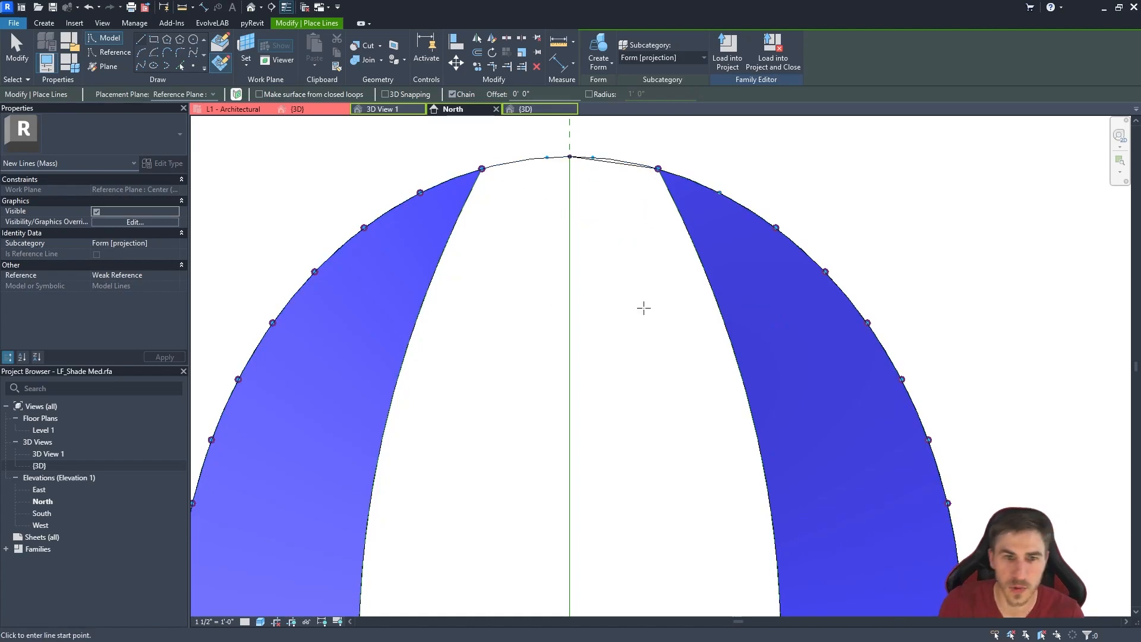
scroll(535, 140, up, 3)
click(392, 214)
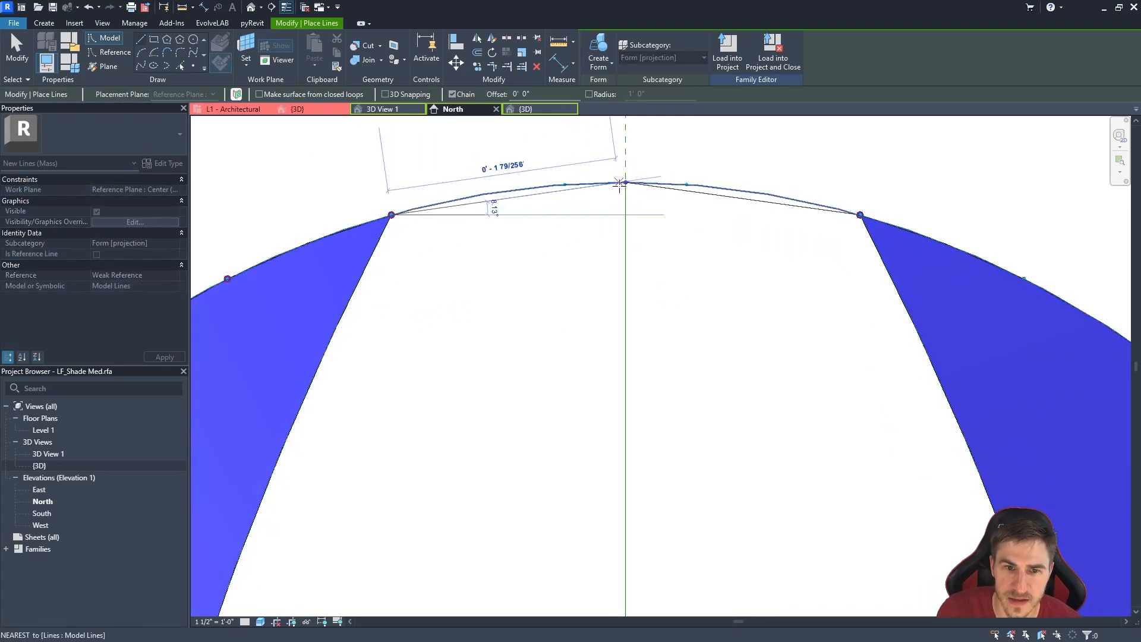
click(625, 182)
key(Escape)
key(Escape)
scroll(612, 253, down, 3)
scroll(549, 229, up, 4)
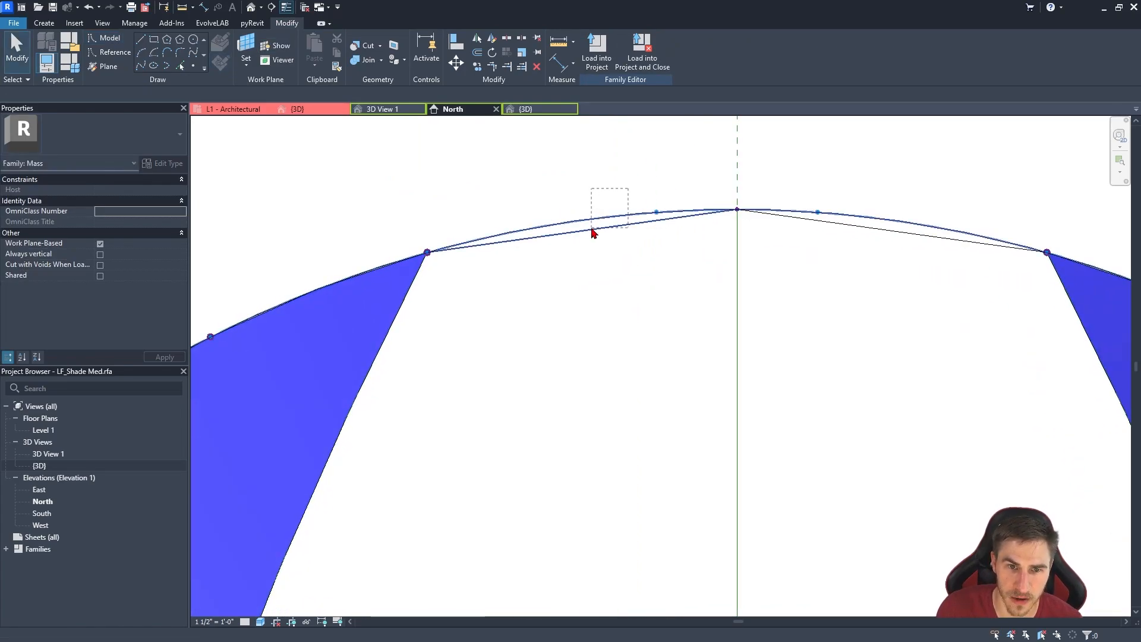
Draw a straight model line from the left panel's lower corner to the oval's bottom centre point.
scroll(564, 223, down, 4)
middle_drag(634, 374, 603, 155)
click(142, 39)
middle_drag(497, 587, 499, 455)
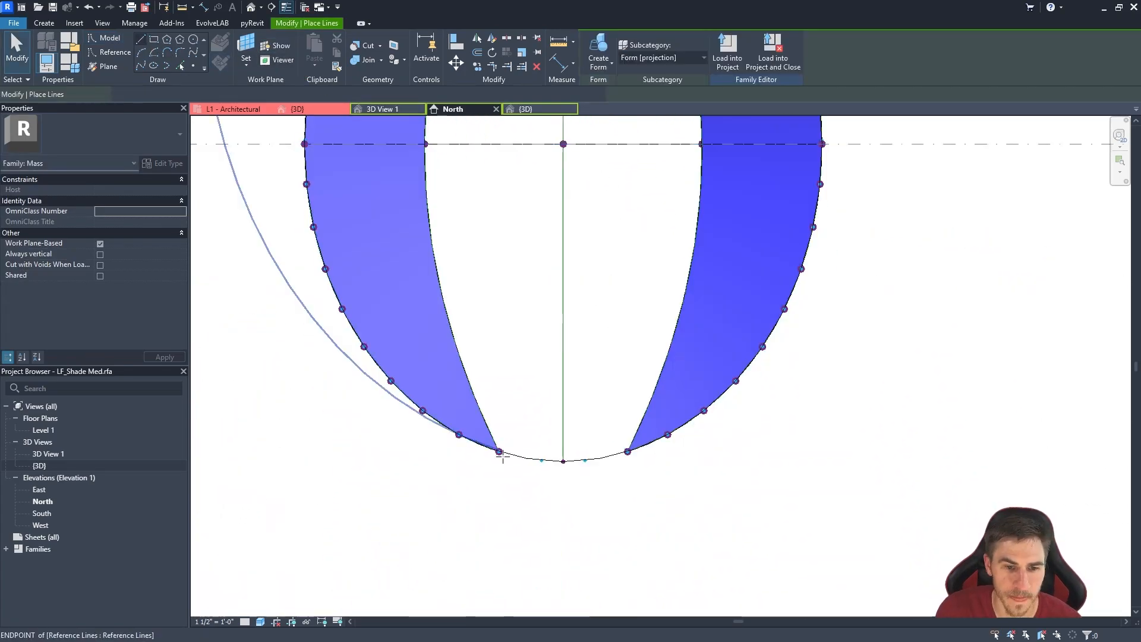
scroll(502, 457, up, 5)
click(483, 433)
click(781, 479)
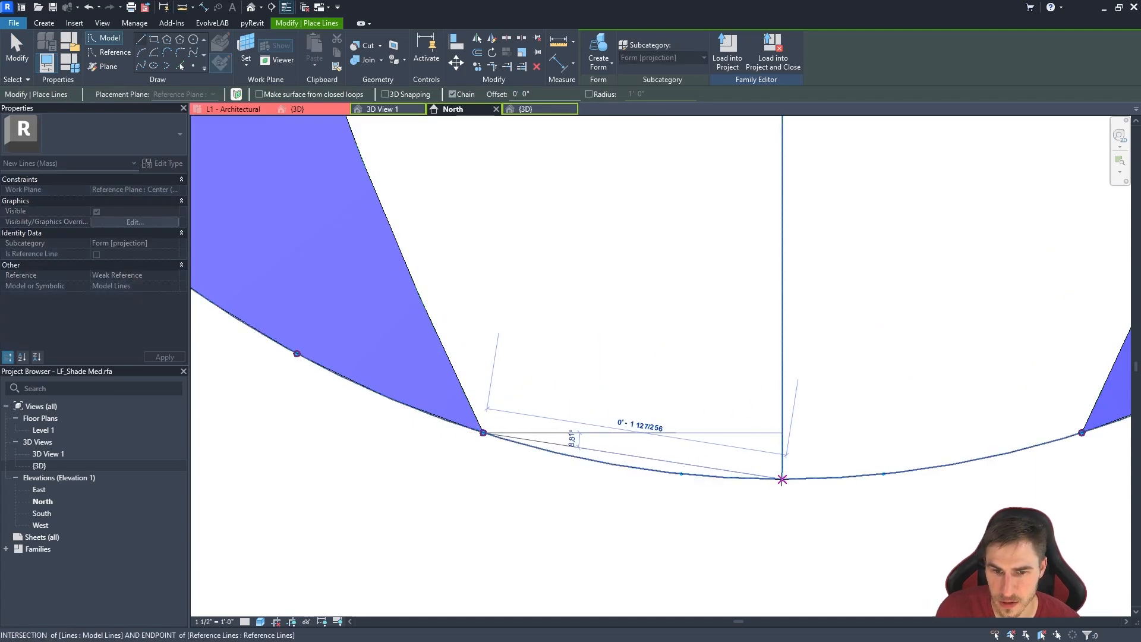
middle_drag(827, 525, 606, 496)
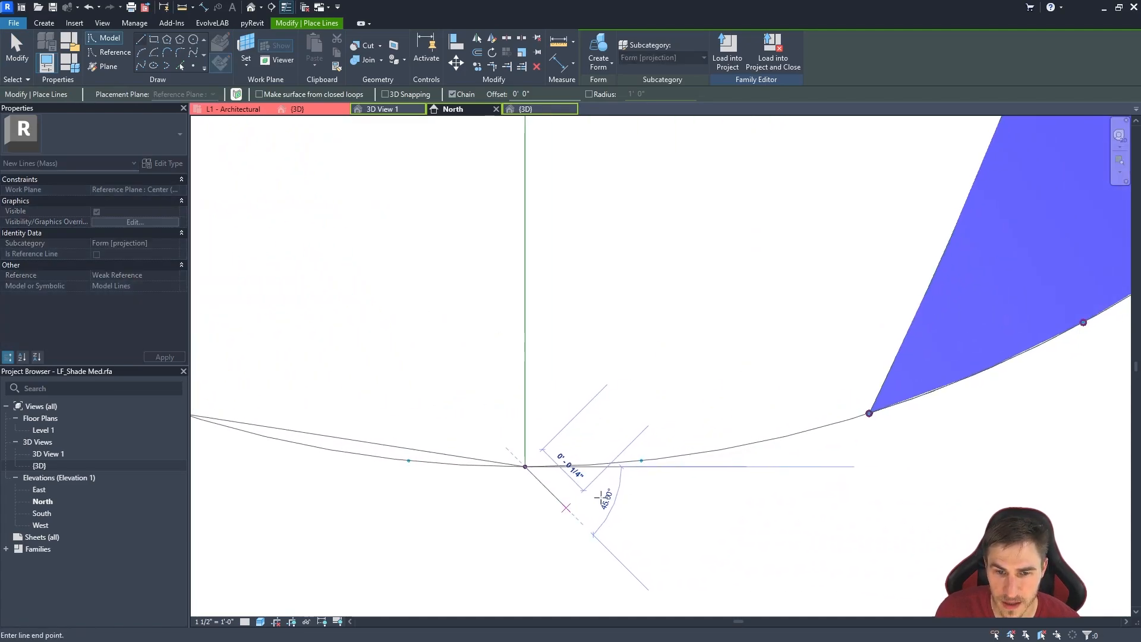
key(Escape)
key(Escape)
Draw a straight model line from the right panel's lower corner to the oval's bottom centre point.
click(833, 424)
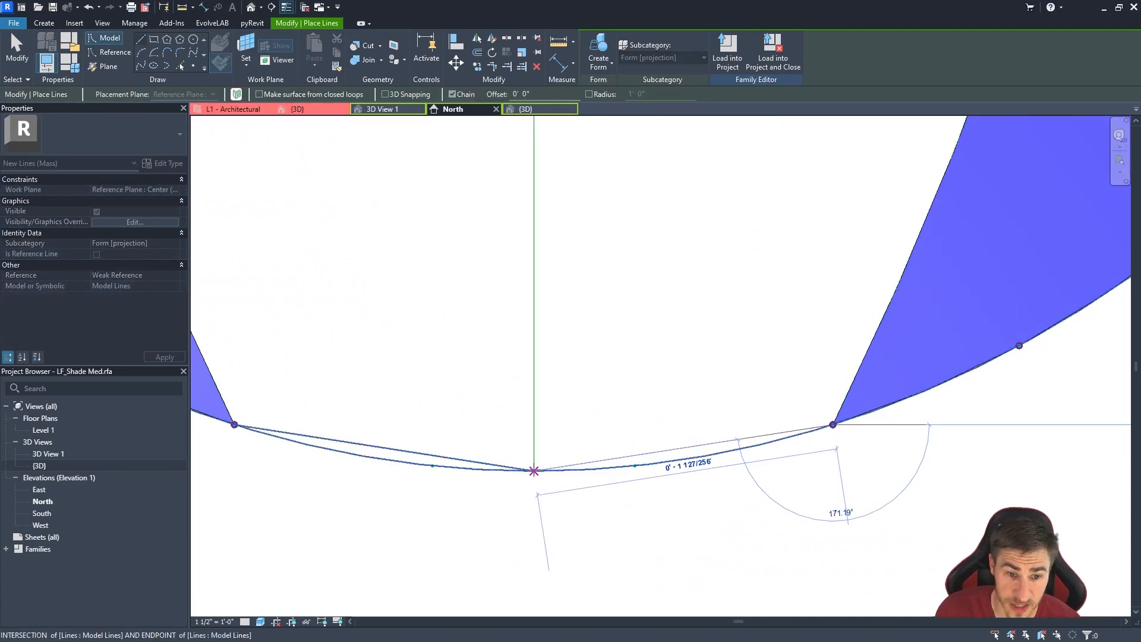
click(534, 470)
key(Escape)
scroll(642, 513, down, 6)
key(Escape)
scroll(658, 518, down, 3)
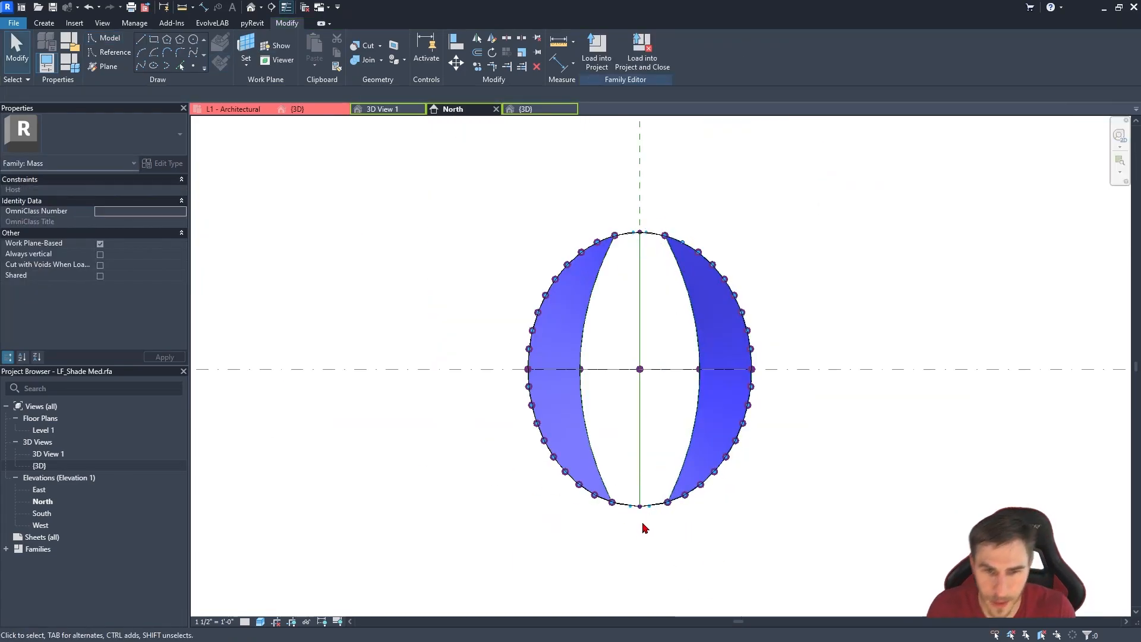
scroll(639, 538, up, 2)
scroll(660, 511, down, 1)
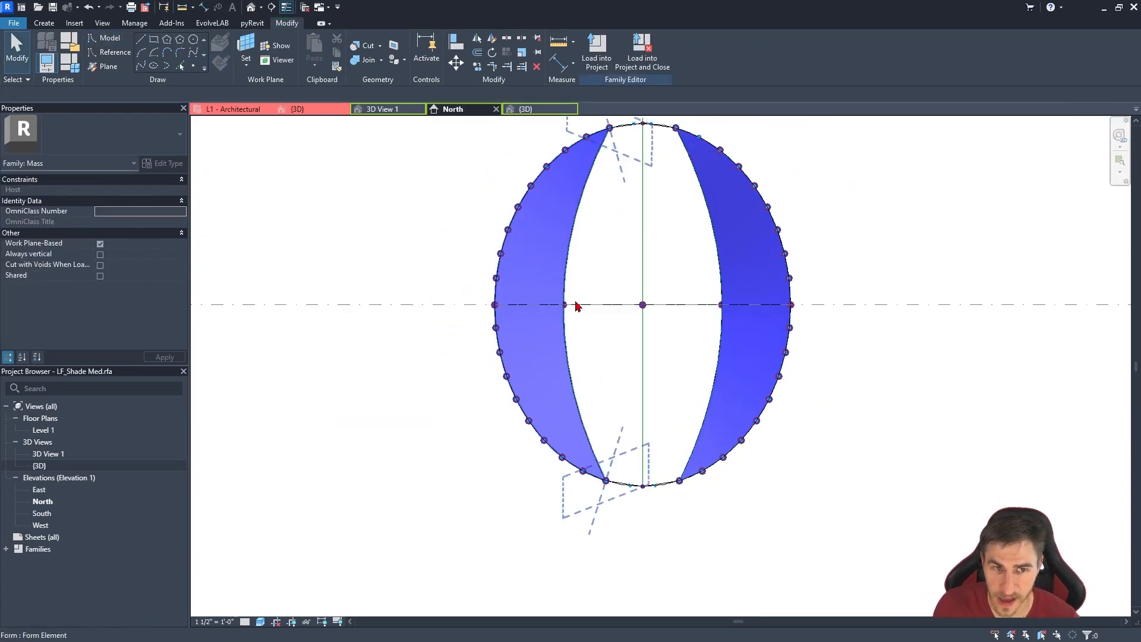
middle_drag(685, 266, 562, 361)
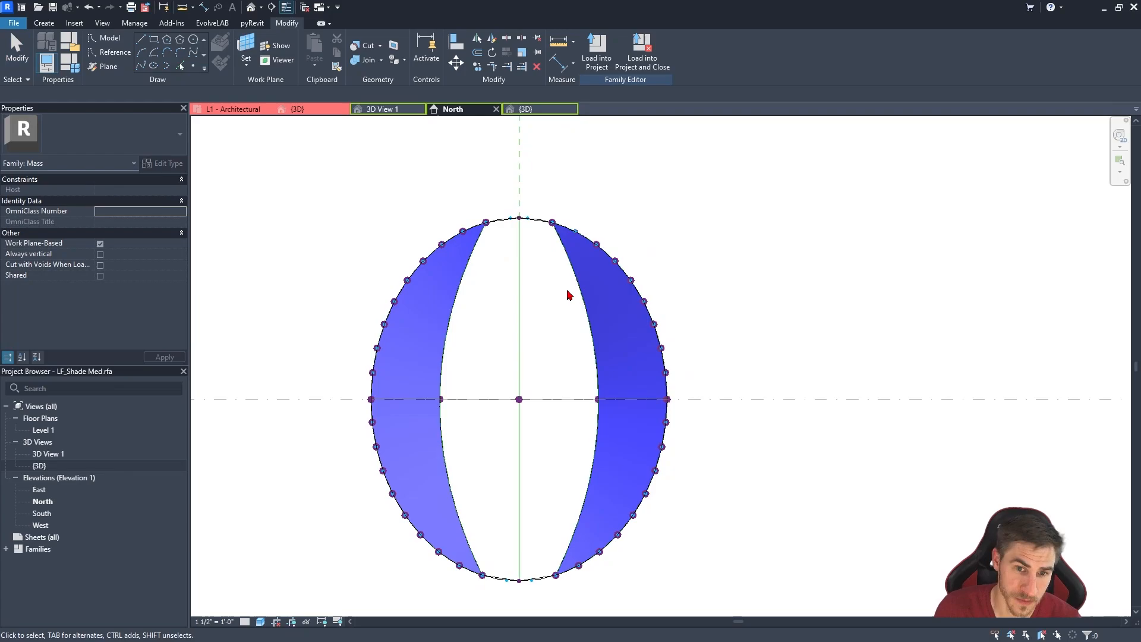
In the {3D} view, select the loop of the right panel's inner curve, the central curve and the straight lines joining their upper and lower ends.
click(522, 111)
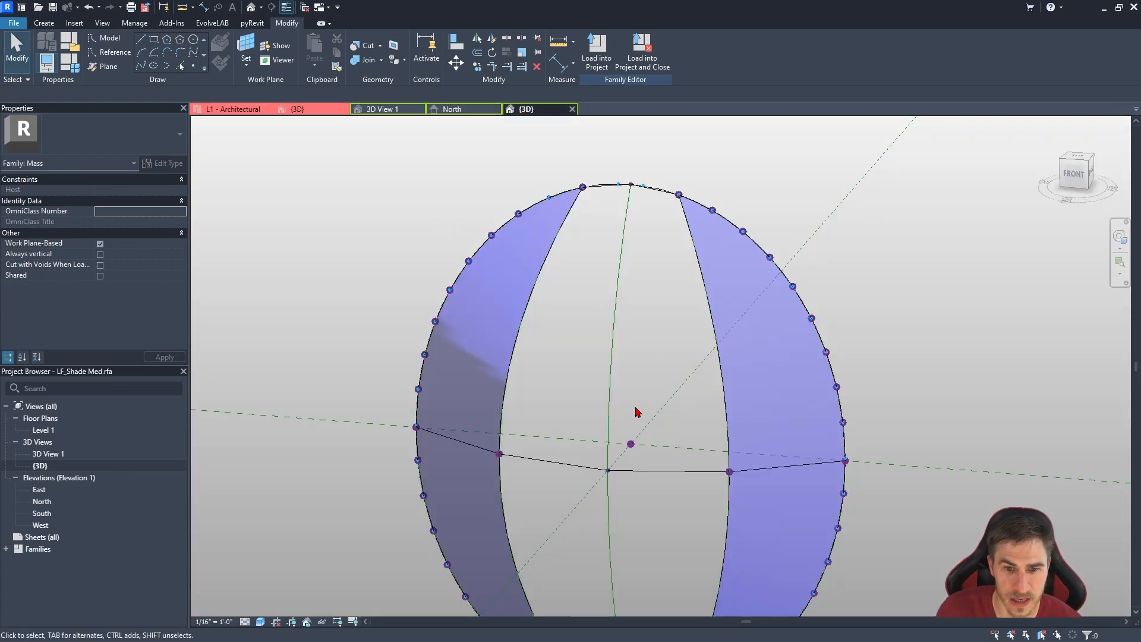
key(Tab)
click(726, 402)
scroll(652, 172, up, 4)
scroll(663, 200, up, 3)
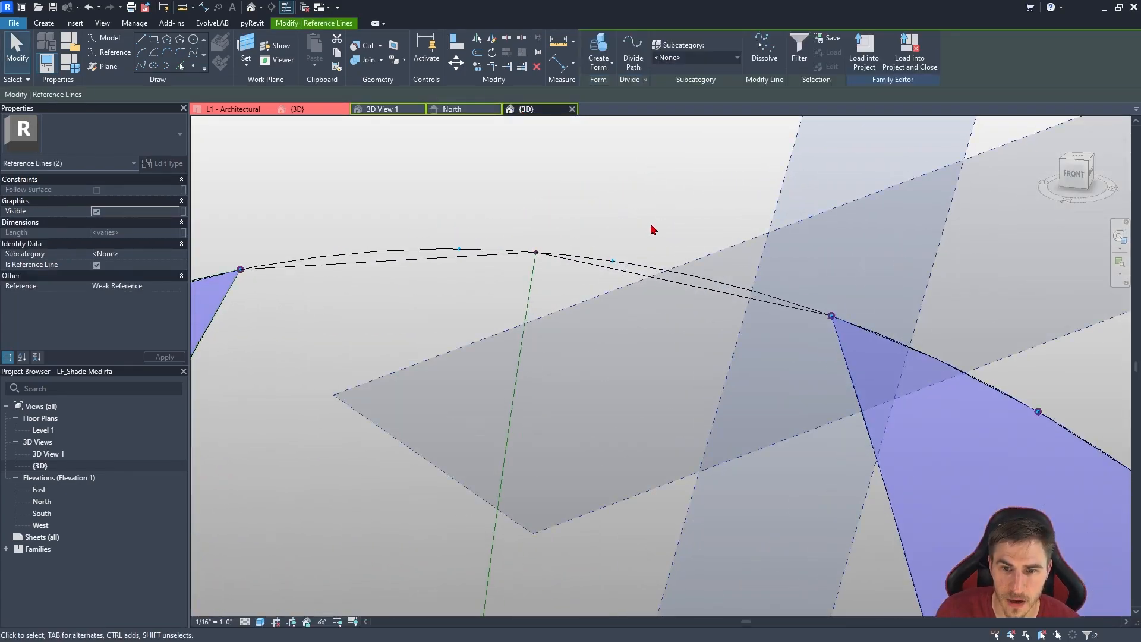
click(858, 447)
click(870, 448)
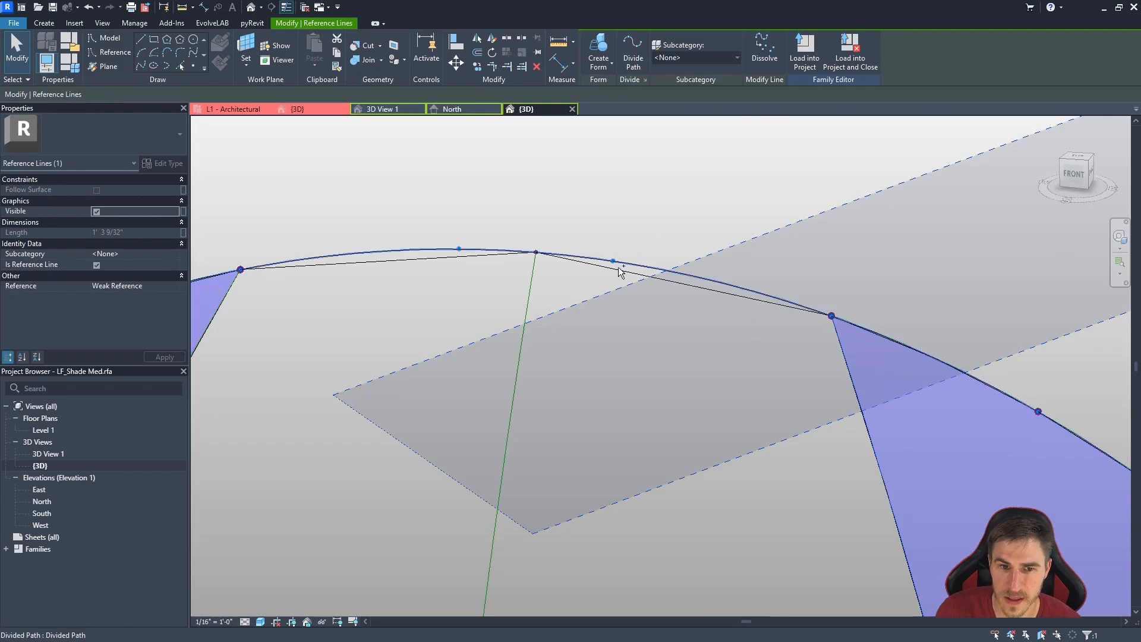
middle_drag(640, 244, 661, 201)
scroll(661, 201, down, 5)
ctrl+click(602, 350)
scroll(687, 218, down, 5)
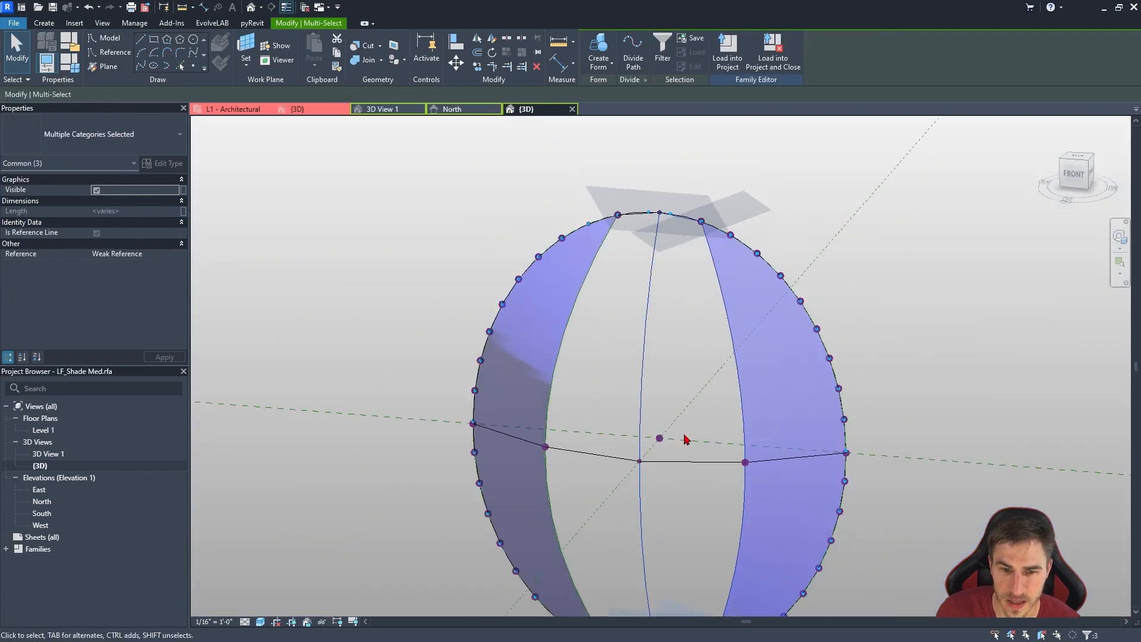
middle_drag(684, 535, 701, 253)
scroll(701, 254, up, 1)
scroll(705, 377, up, 6)
ctrl+click(698, 389)
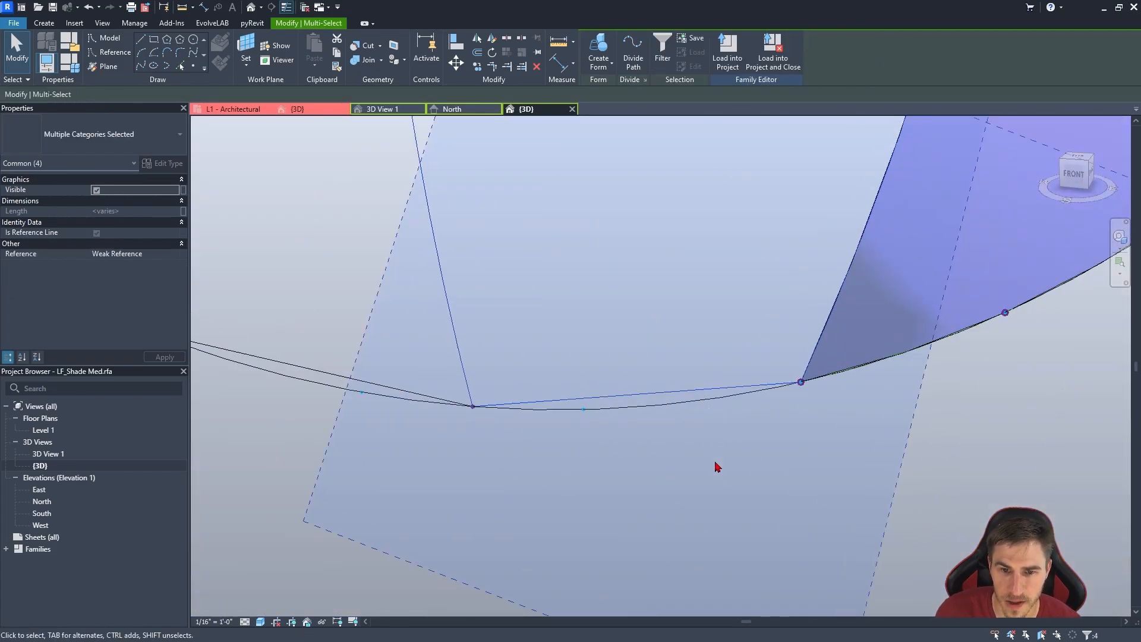
Try to create a solid extruded form from the selected loop.
scroll(784, 465, down, 5)
click(598, 47)
scroll(538, 445, down, 3)
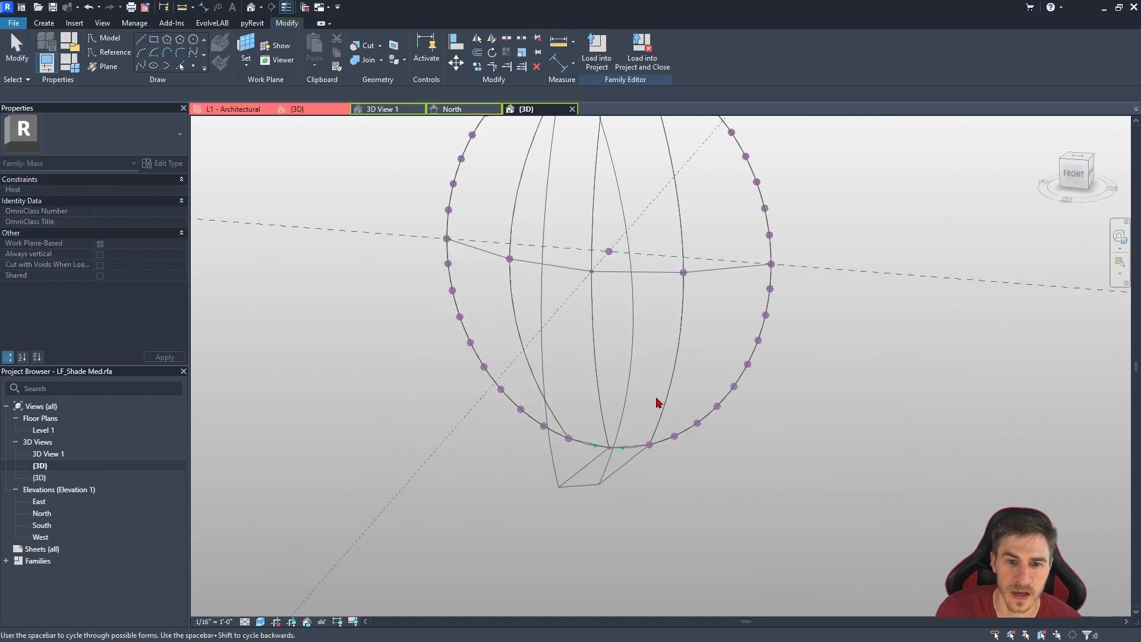
mouse_move(657, 402)
shift+middle_down()
mouse_move(607, 480)
mouse_move(654, 508)
shift+middle_up()
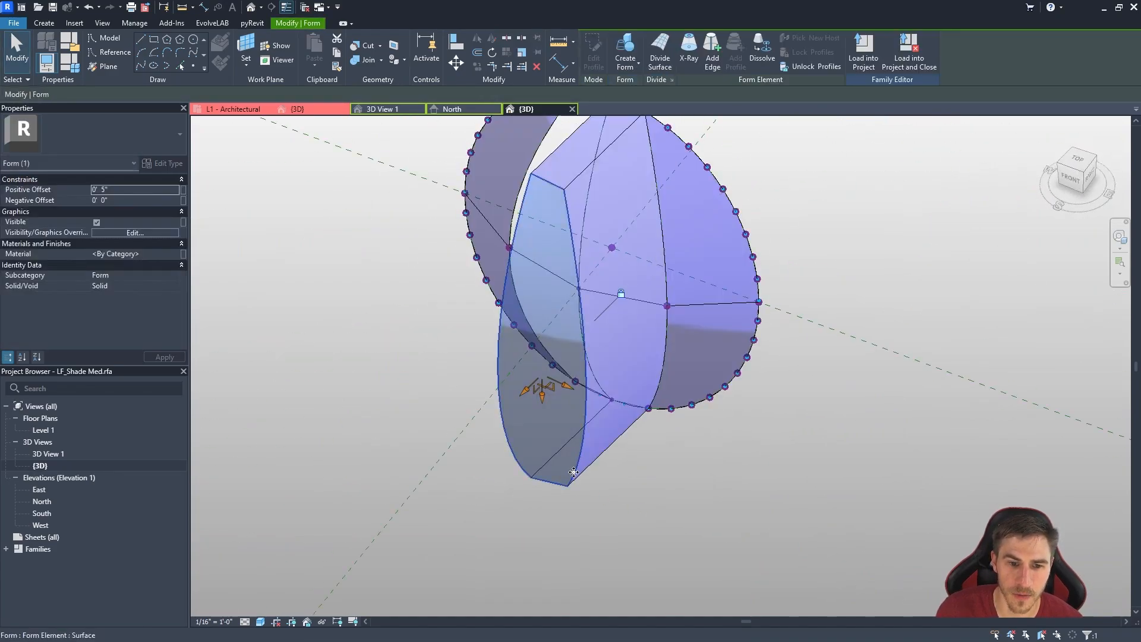
Undo the extruded form and fill the loop between the central curve and the right panel with a flat surface instead.
key(ctrl+z)
shift+middle_drag(633, 373, 770, 215)
middle_drag(770, 215, 760, 356)
shift+middle_drag(623, 323, 631, 279)
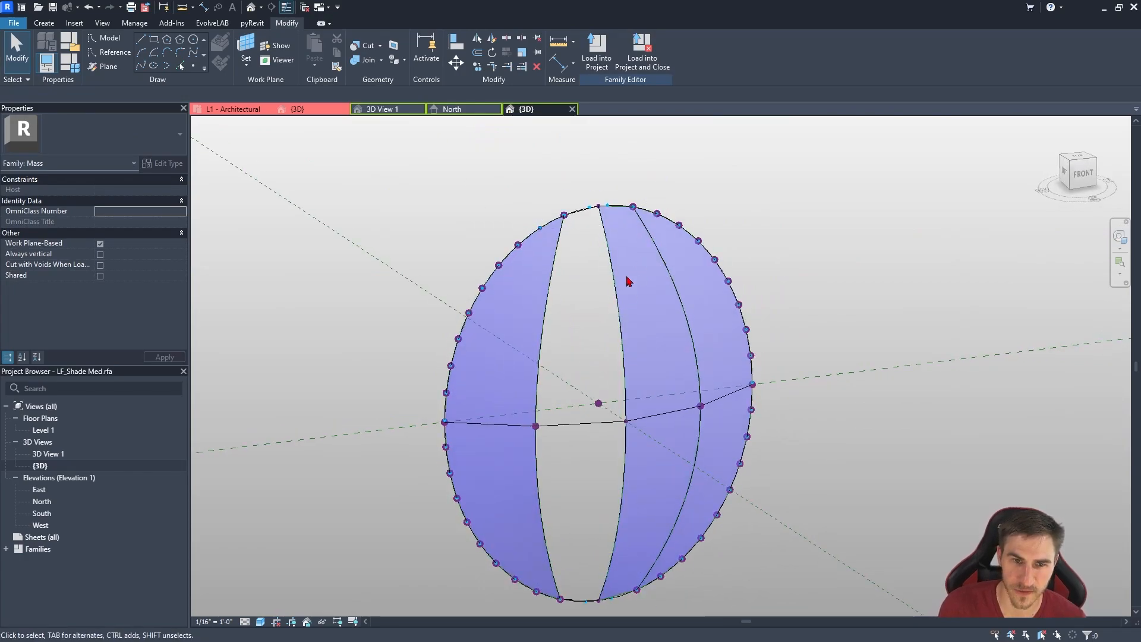
shift+middle_drag(606, 386, 672, 283)
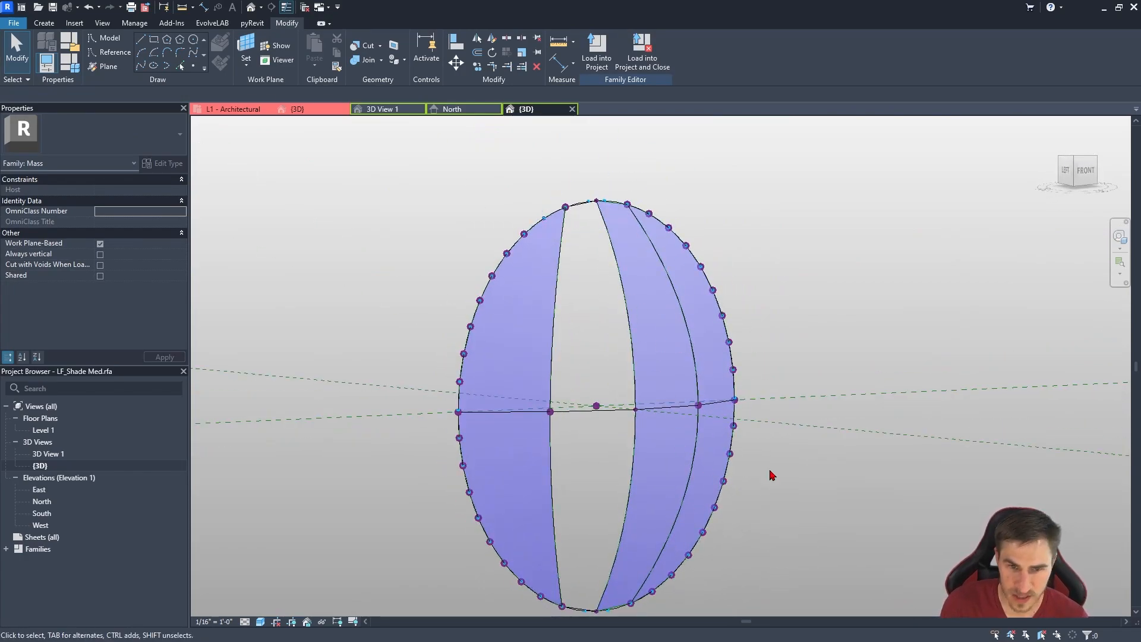
shift+middle_drag(930, 420, 807, 472)
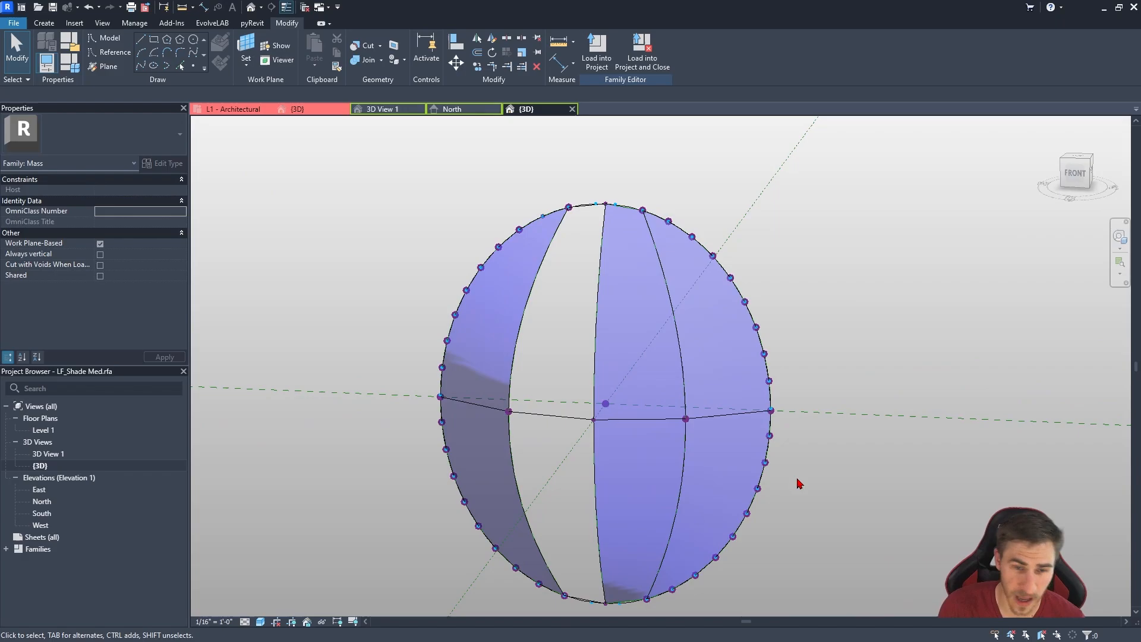
Create a flat surface form from the loop of the central curve, the left panel's inner curve and the straight lines joining their ends.
scroll(583, 248, up, 4)
click(657, 293)
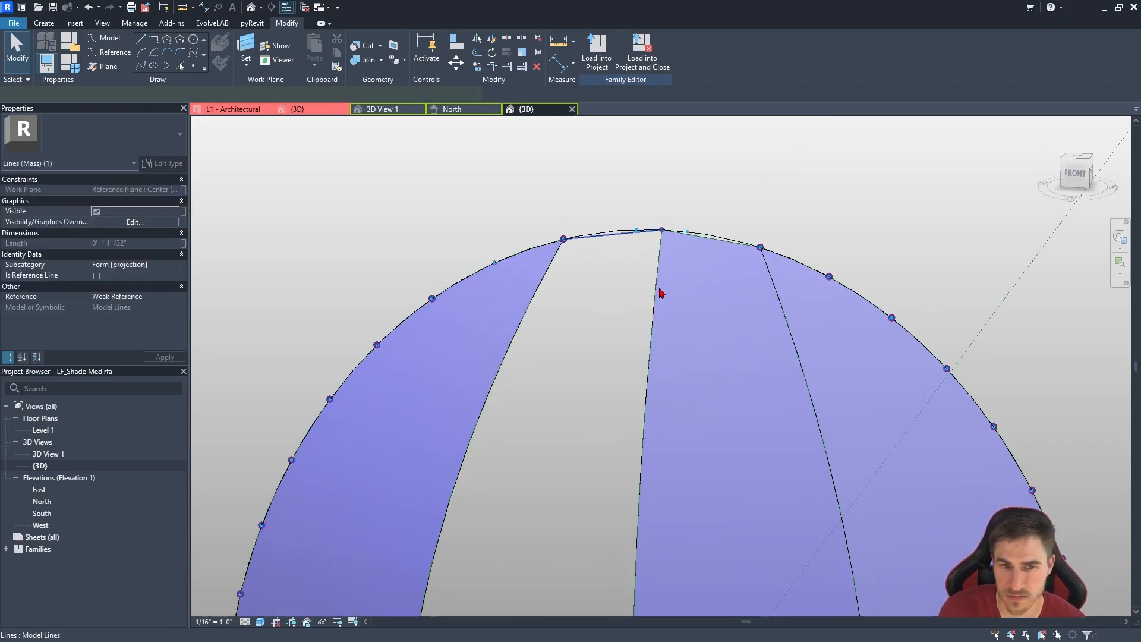
ctrl+click(649, 338)
scroll(622, 392, down, 3)
middle_drag(573, 565, 669, 284)
scroll(713, 409, up, 6)
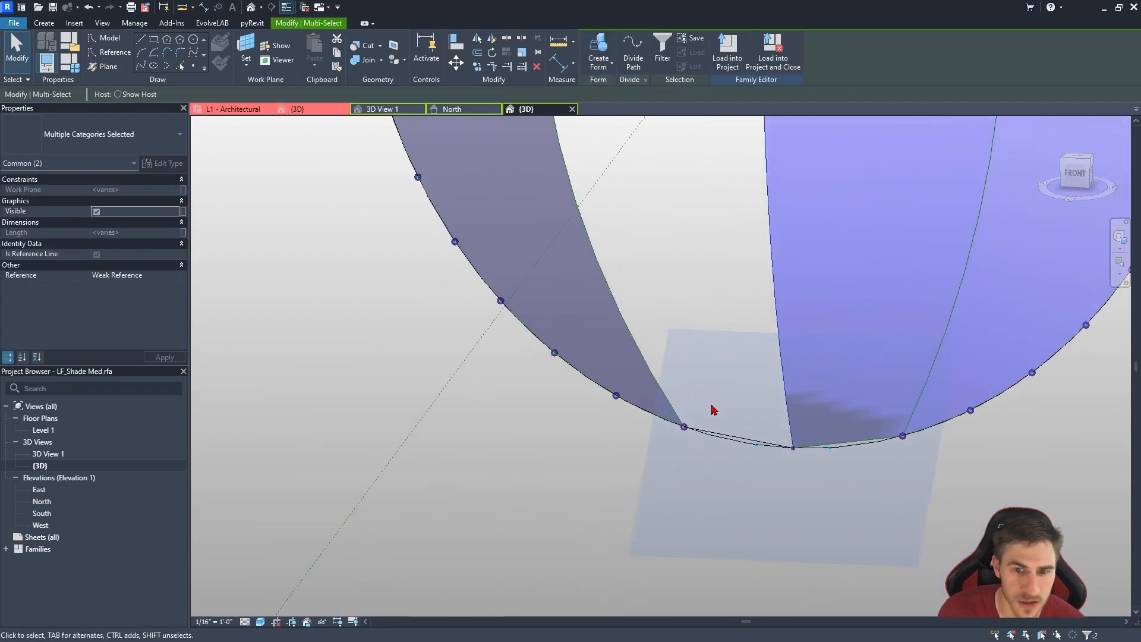
ctrl+click(730, 454)
key(Tab)
key(Tab)
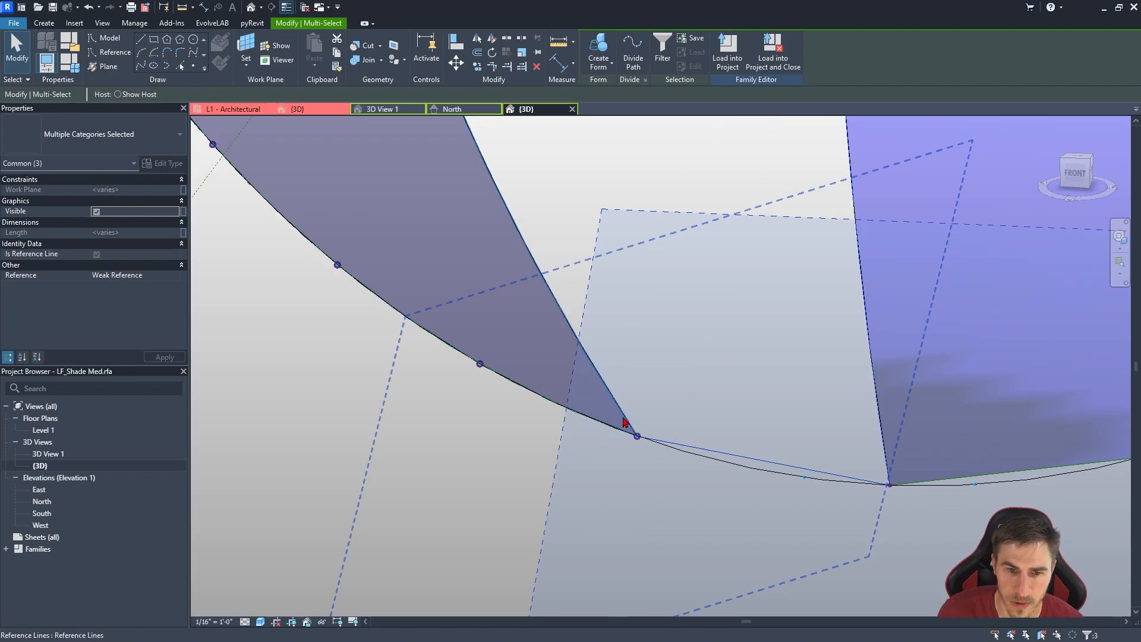
ctrl+click(620, 419)
scroll(620, 418, down, 4)
click(607, 58)
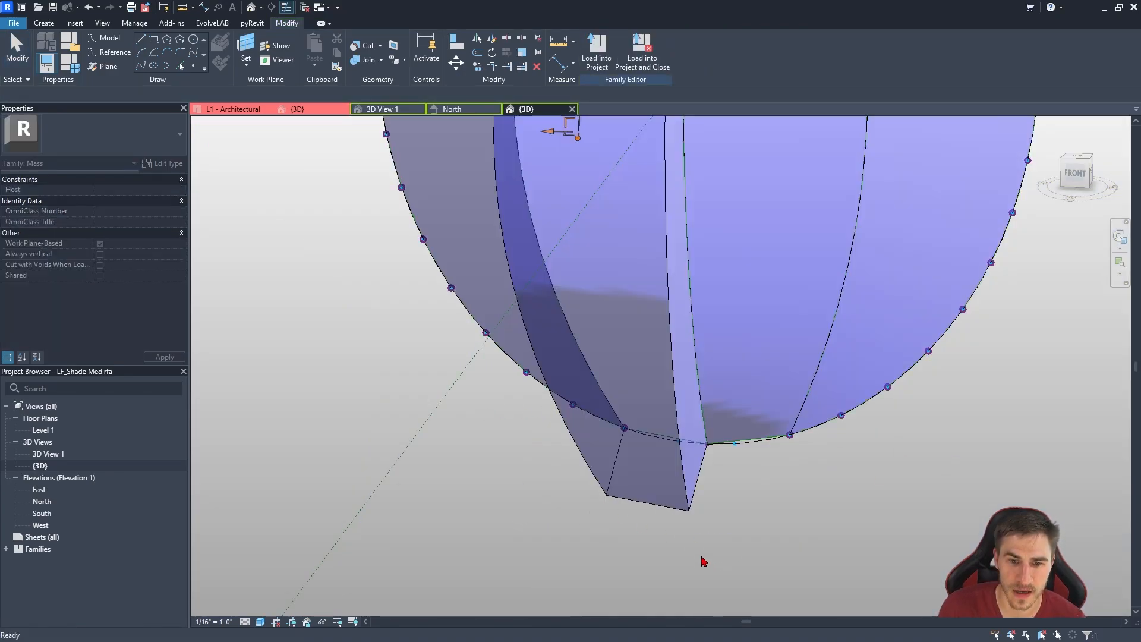
click(691, 536)
scroll(690, 506, down, 4)
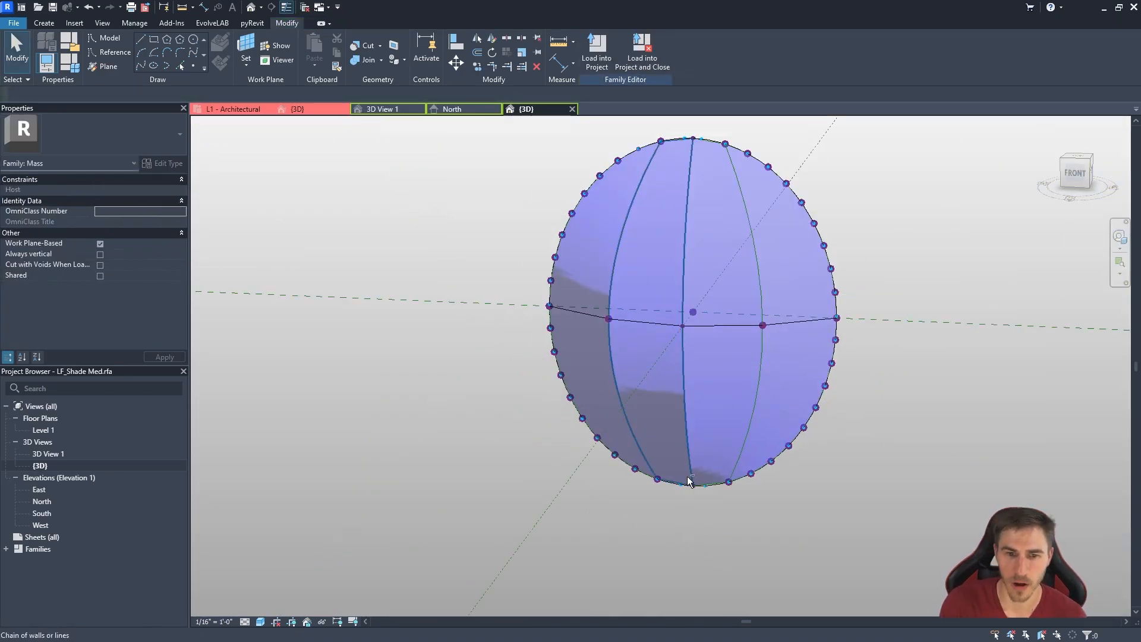
Load the LF_Shade Med family into Project1 and close it, replacing the saved file and overwriting the existing version.
shift+middle_drag(688, 476, 820, 399)
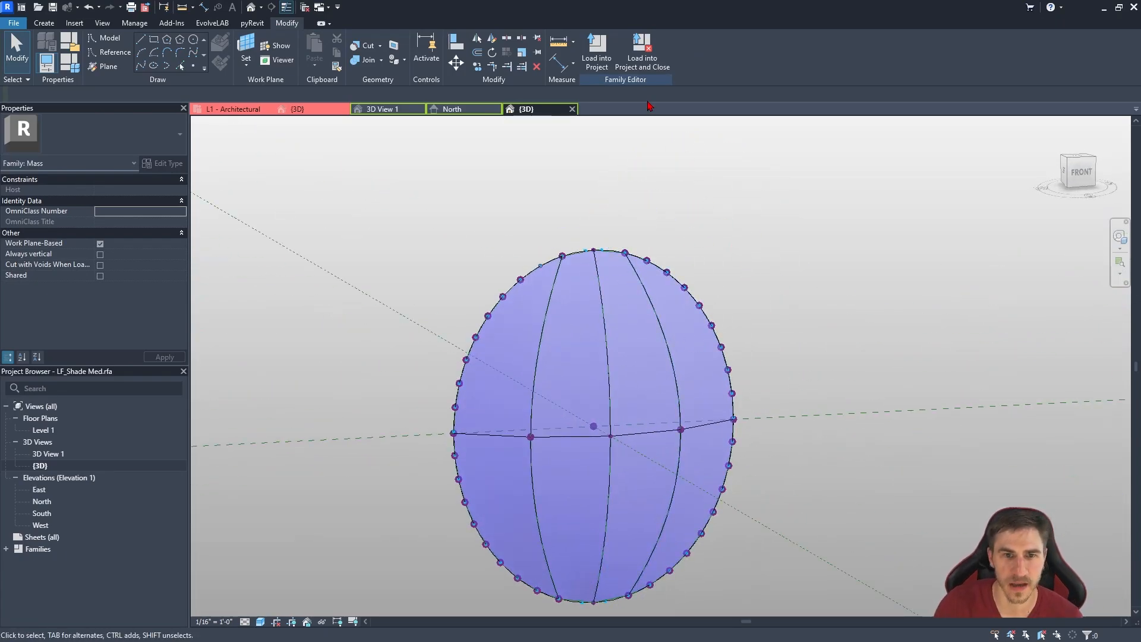
click(641, 55)
click(549, 332)
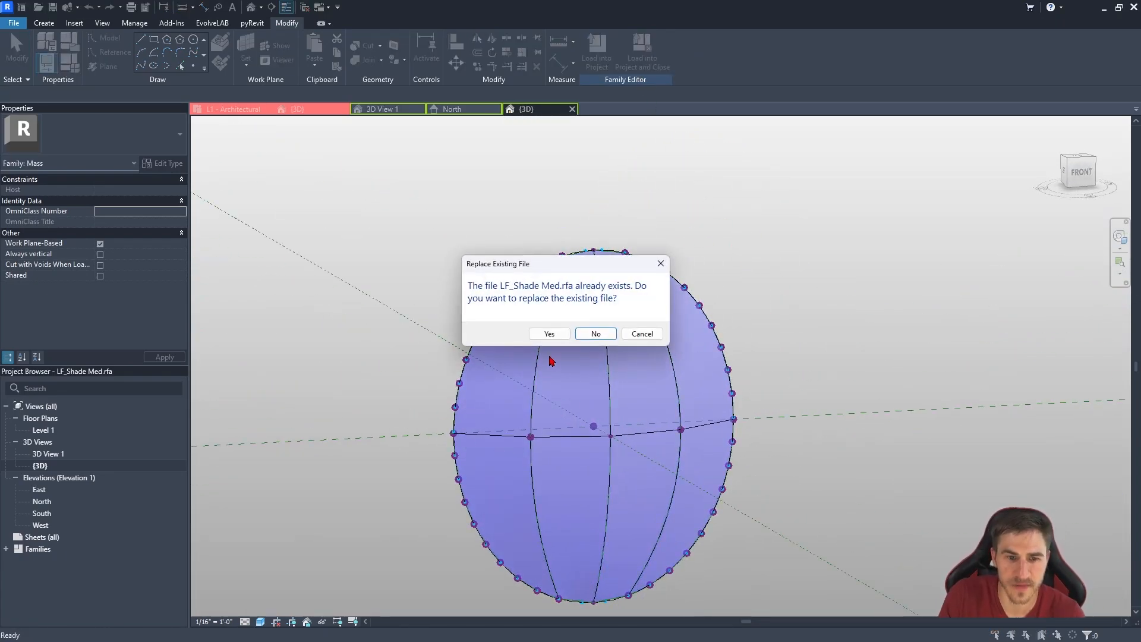
click(549, 334)
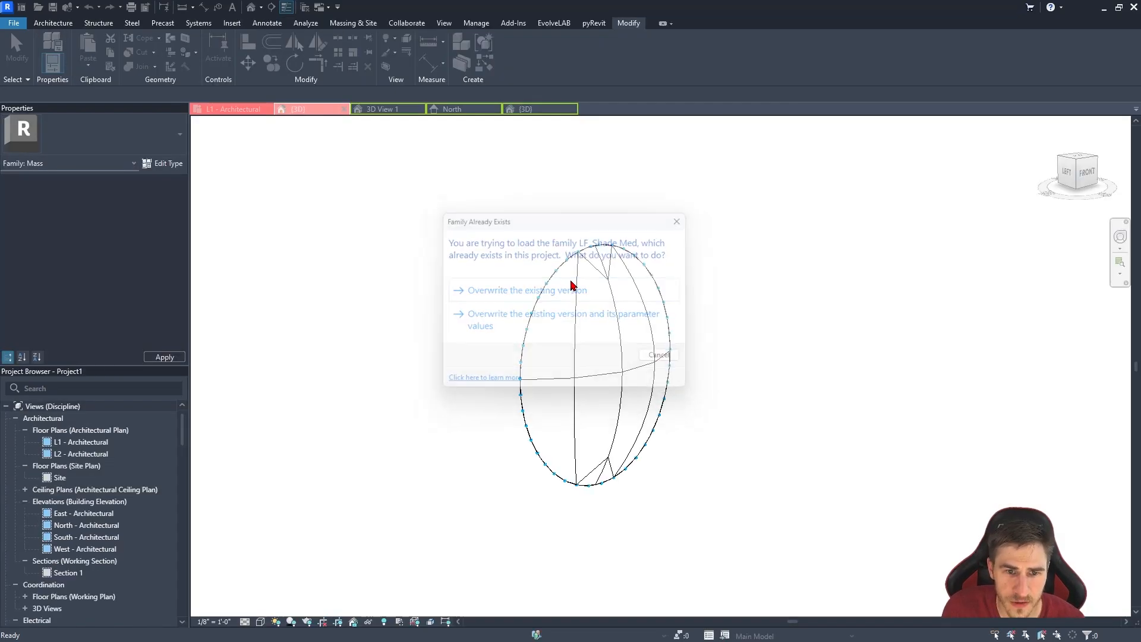
click(572, 290)
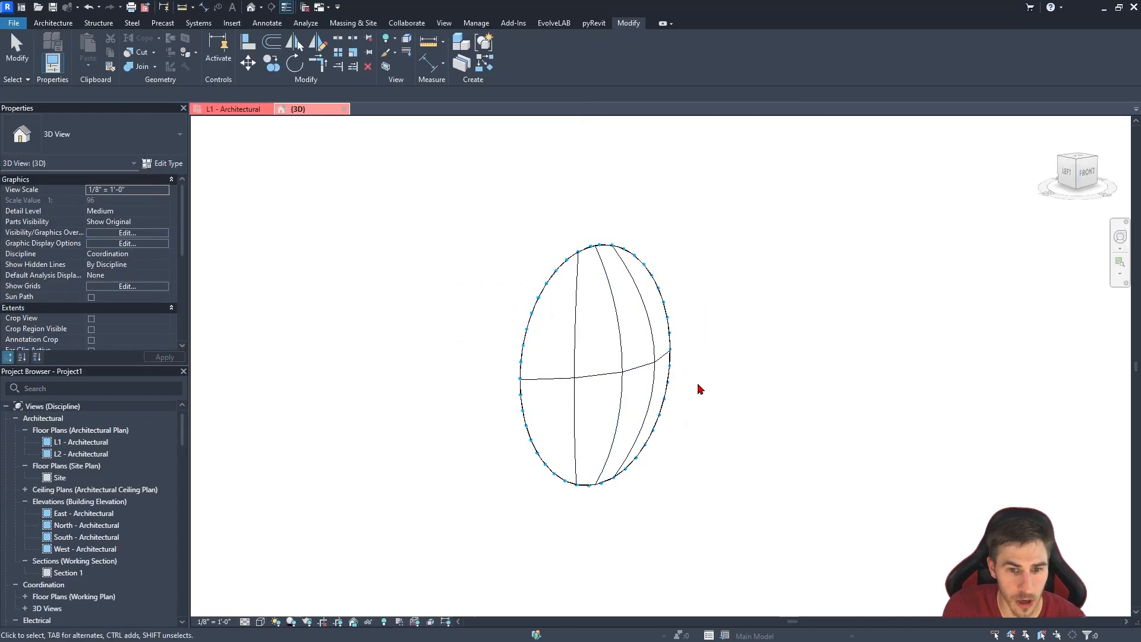
shift+middle_drag(699, 389, 715, 321)
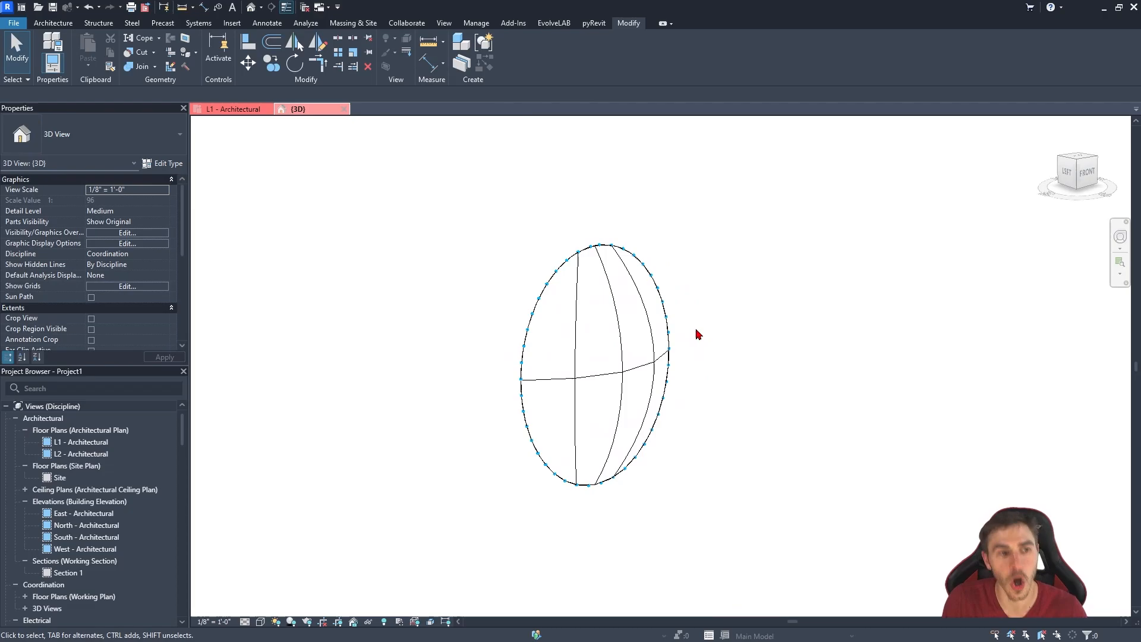
click(538, 356)
click(709, 171)
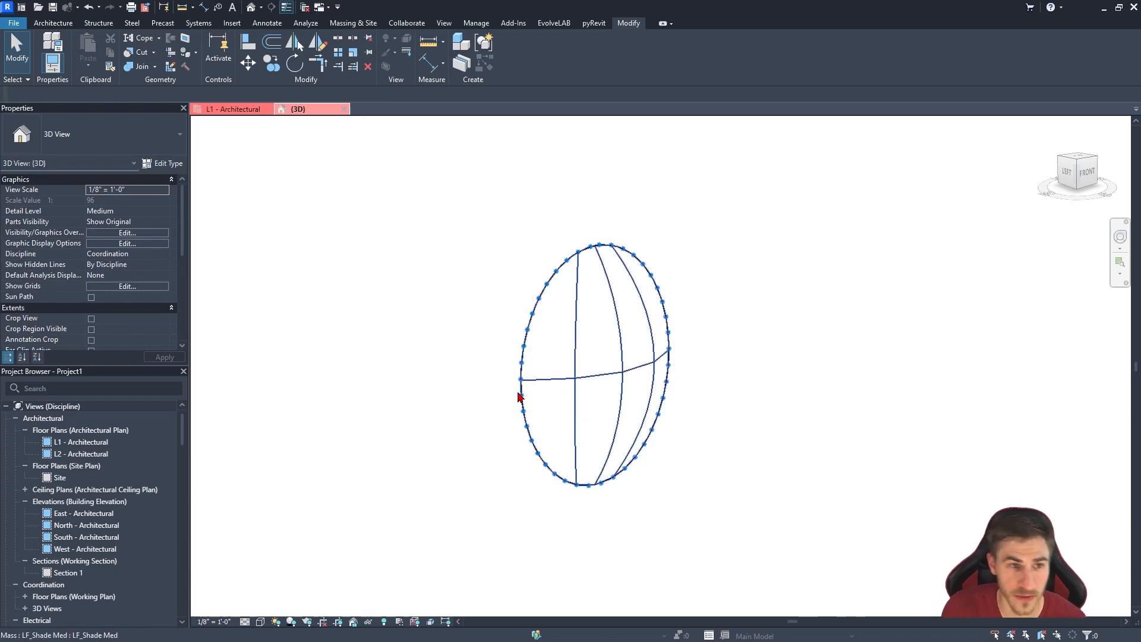
Try placing 1/8" Basic Walls by face on the shade mass's four panels with the location line at Finish Face: Interior.
click(53, 23)
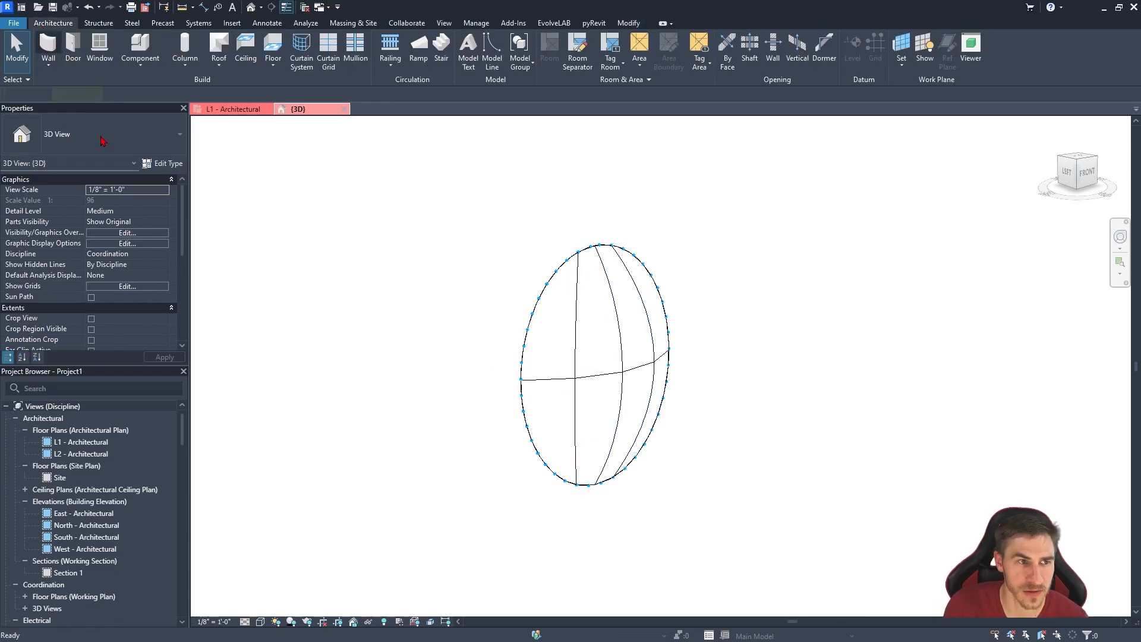
key(w)
key(a)
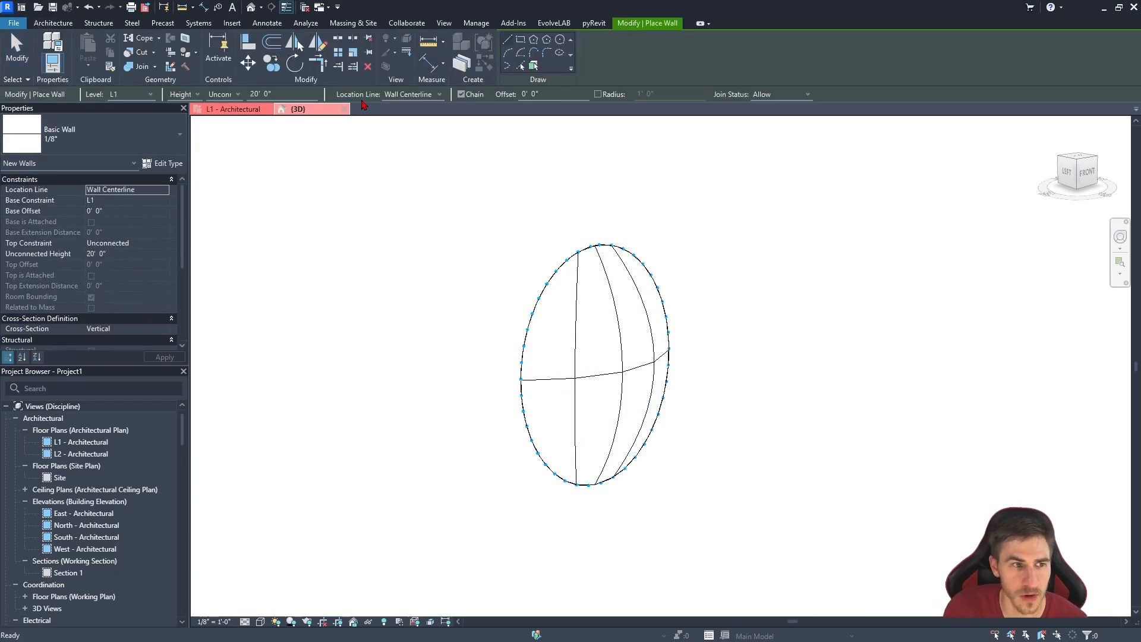
click(533, 66)
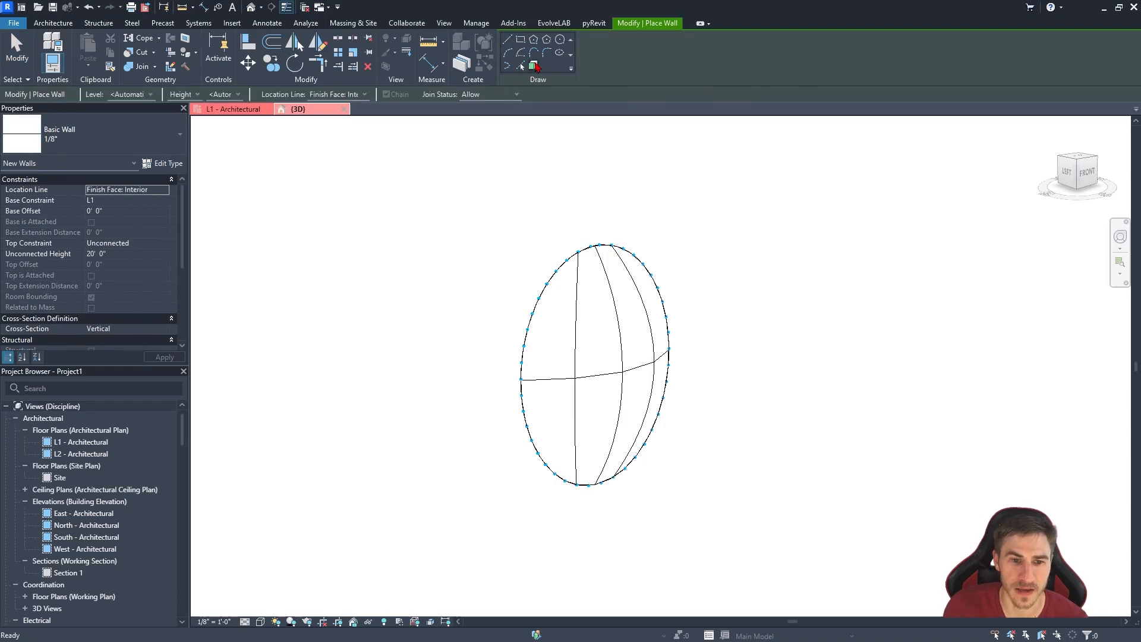
scroll(565, 266, up, 3)
scroll(588, 273, down, 2)
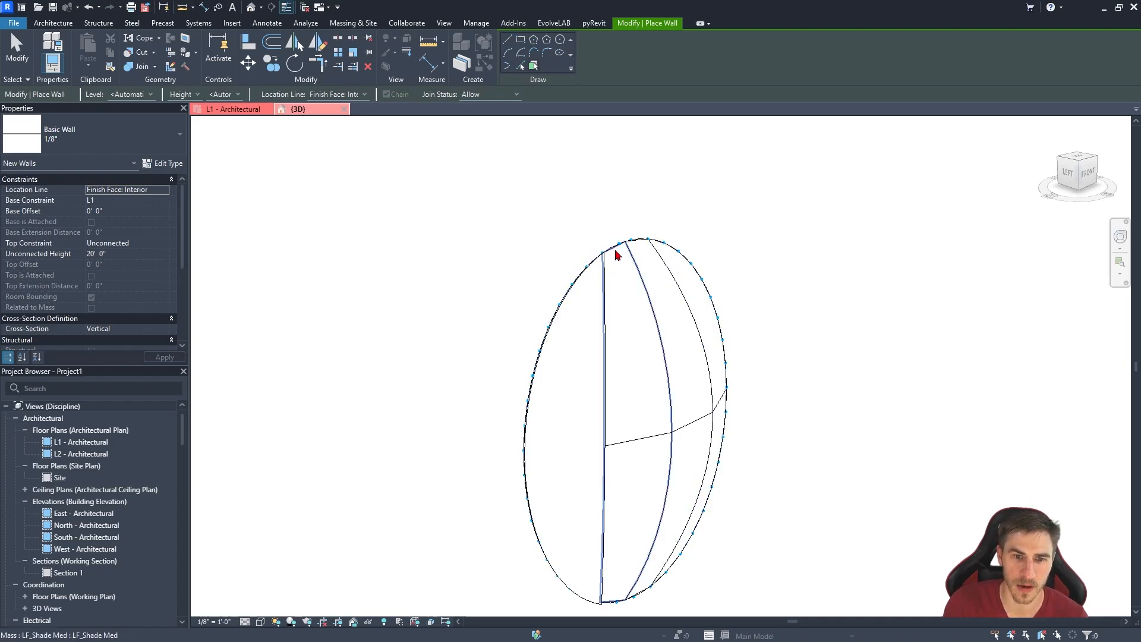
click(662, 247)
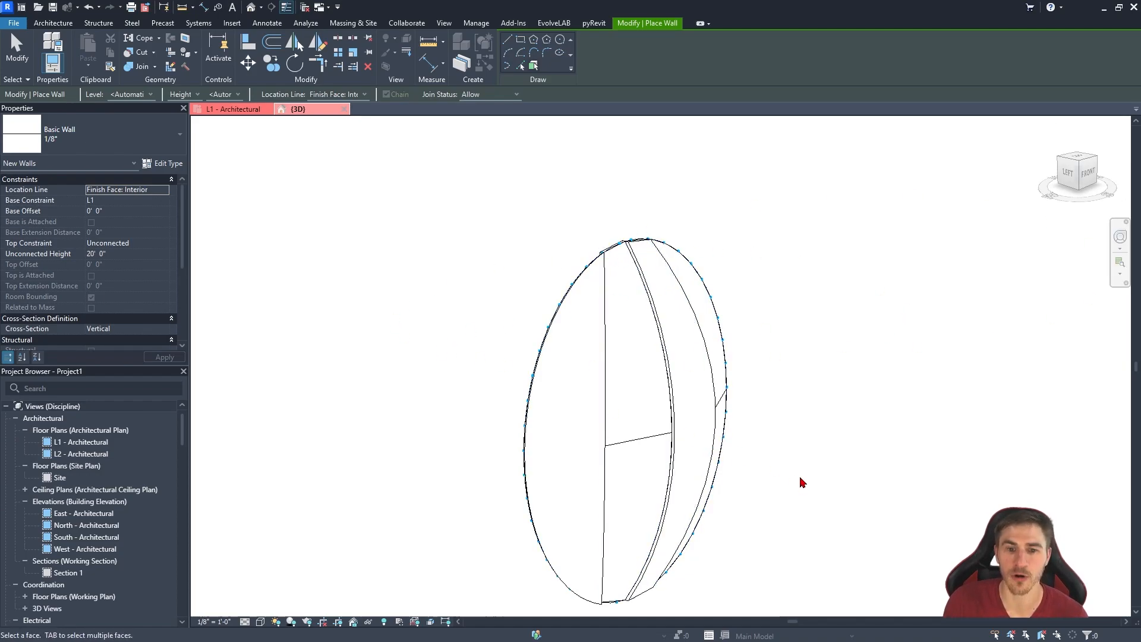
shift+middle_drag(802, 482, 747, 459)
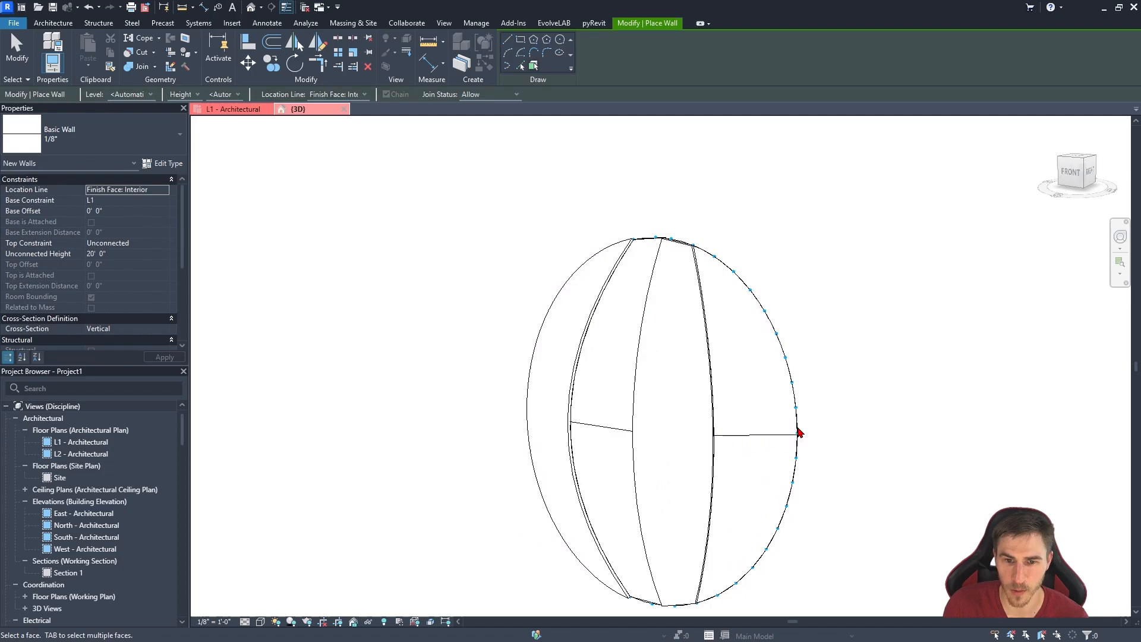
Examine which side of each mass face the walls thicken towards and how they meet at the panels' upper ends.
shift+middle_drag(463, 297, 718, 400)
scroll(617, 267, up, 4)
shift+middle_drag(618, 267, 535, 270)
key(Escape)
key(Escape)
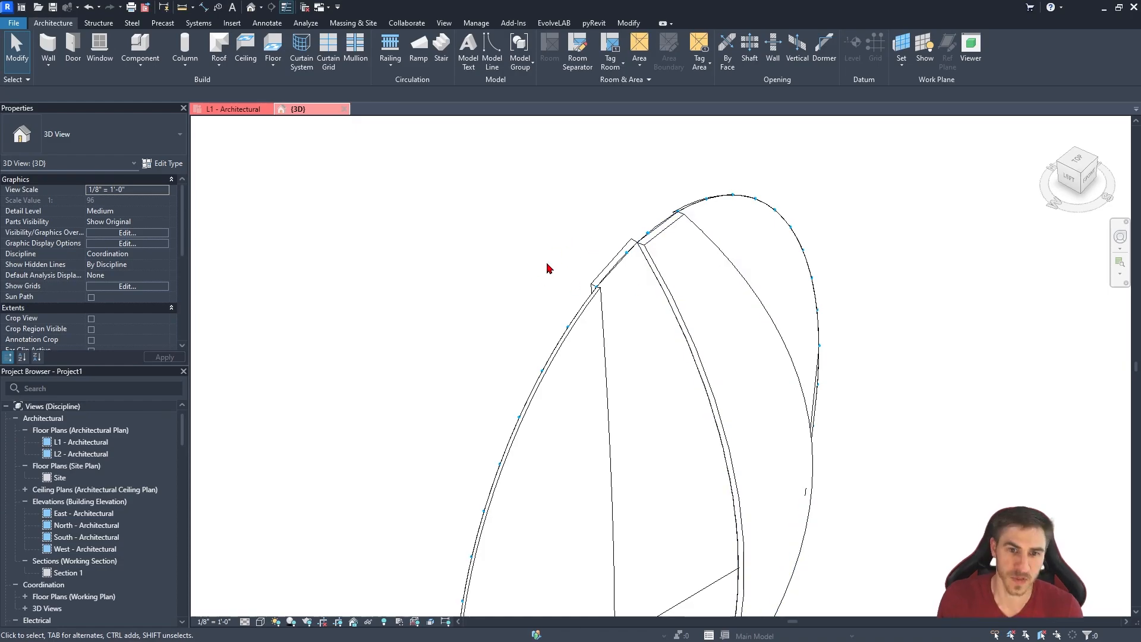
click(601, 272)
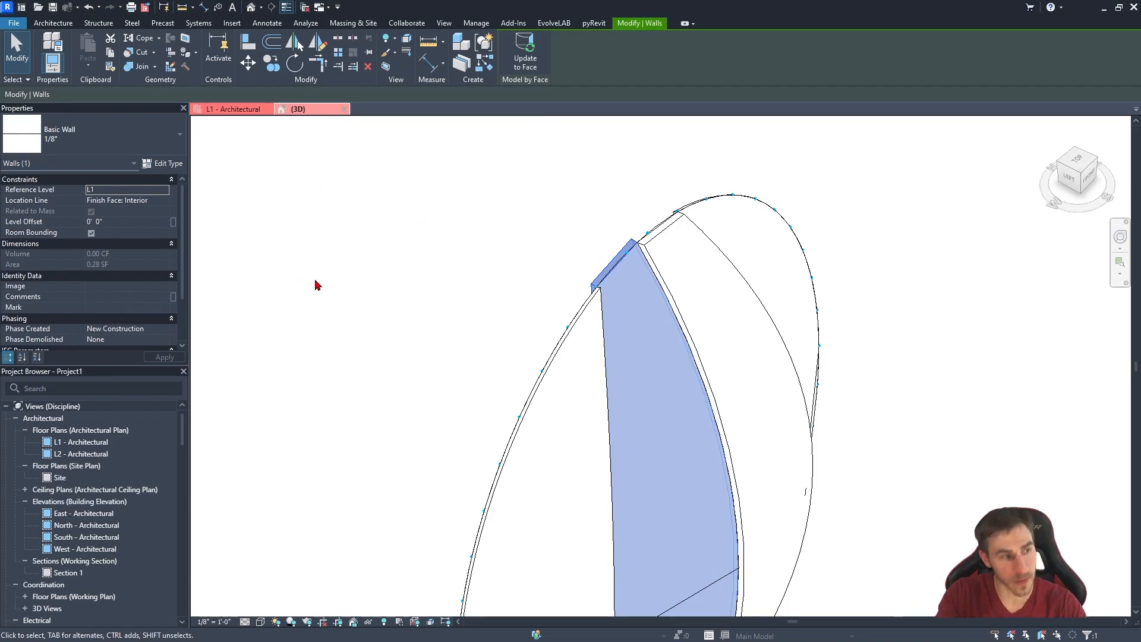
scroll(516, 320, down, 1)
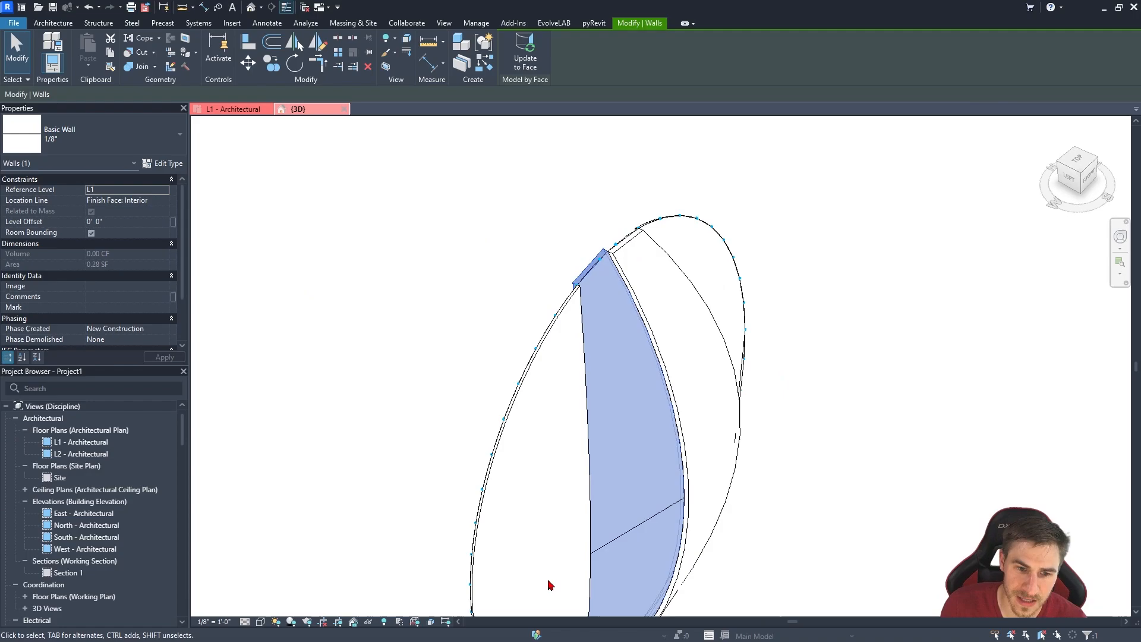
middle_drag(517, 505, 512, 353)
middle_drag(526, 221, 528, 325)
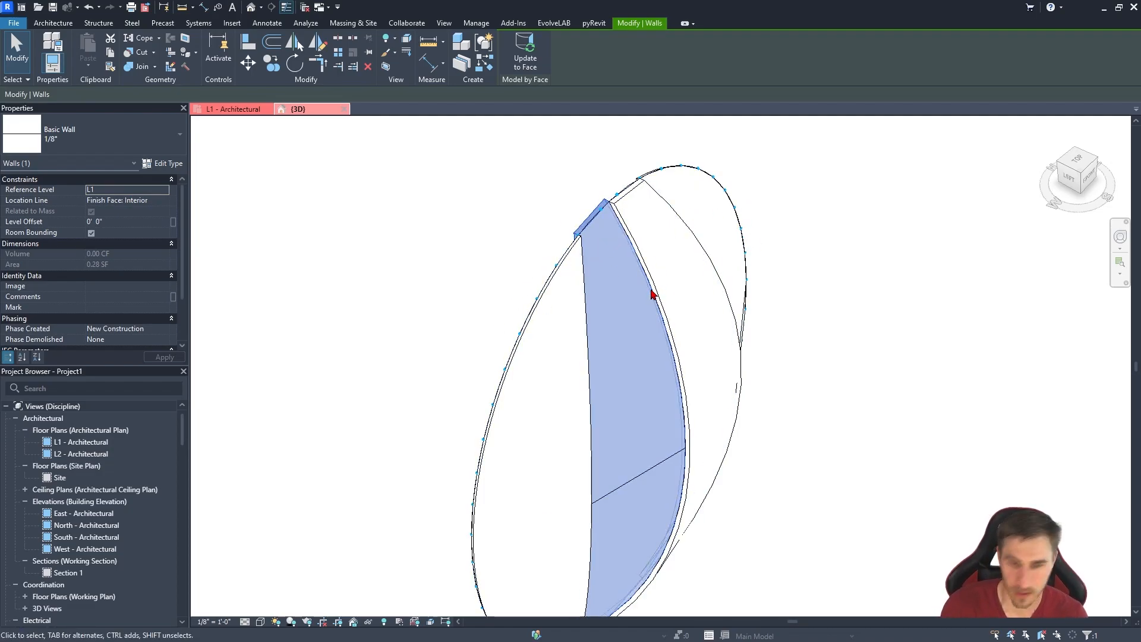
click(474, 273)
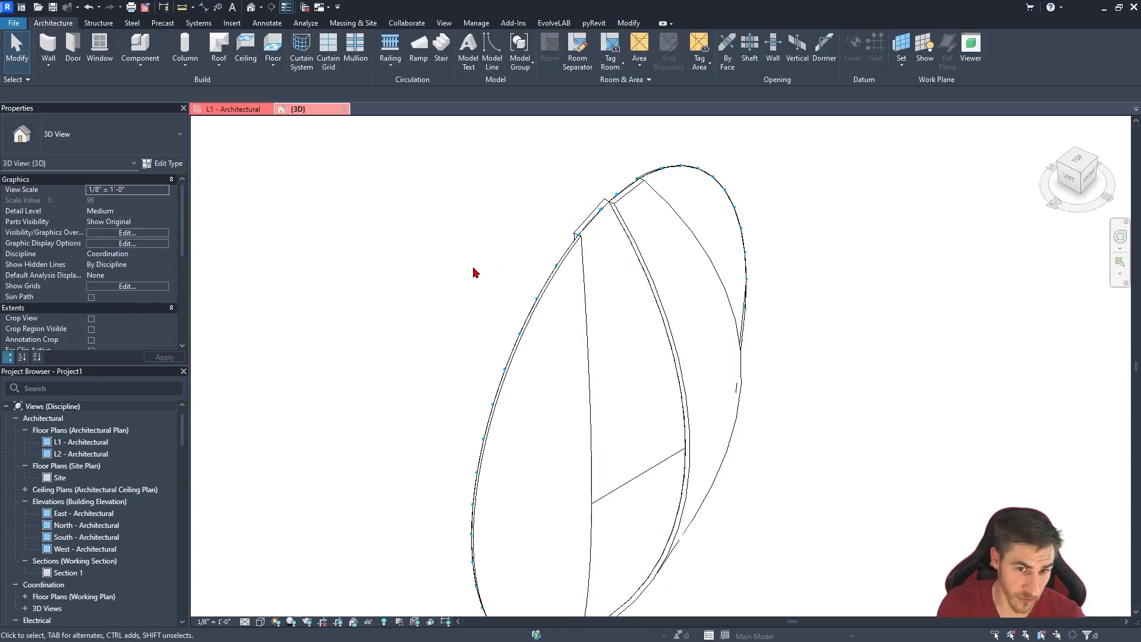
Delete all the walls placed on the shade mass.
click(566, 252)
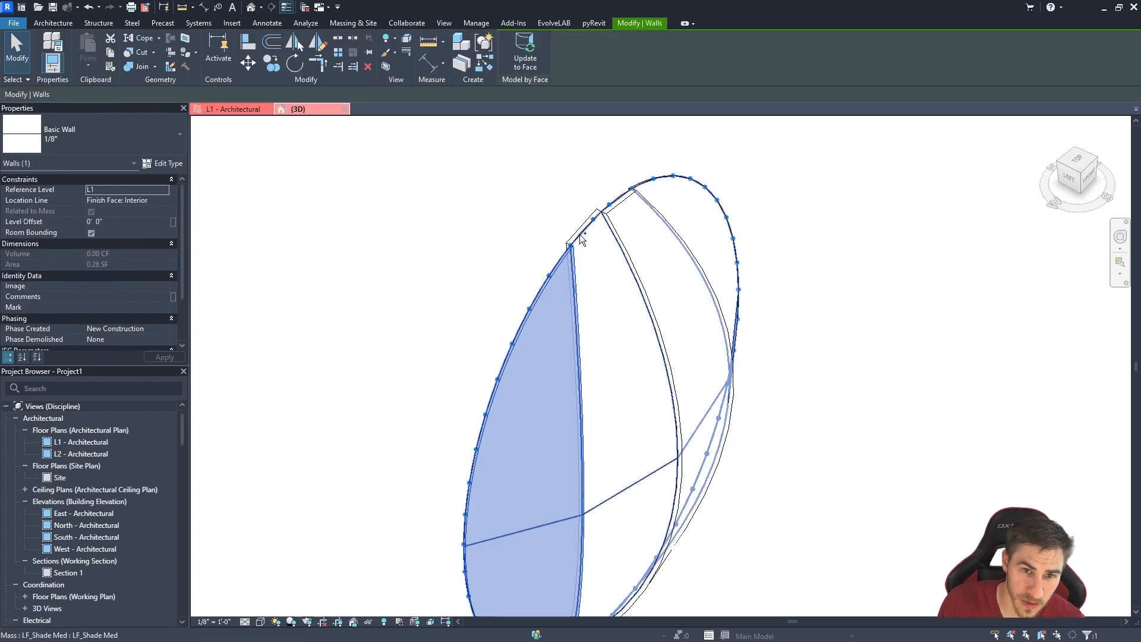
ctrl+click(621, 209)
key(Delete)
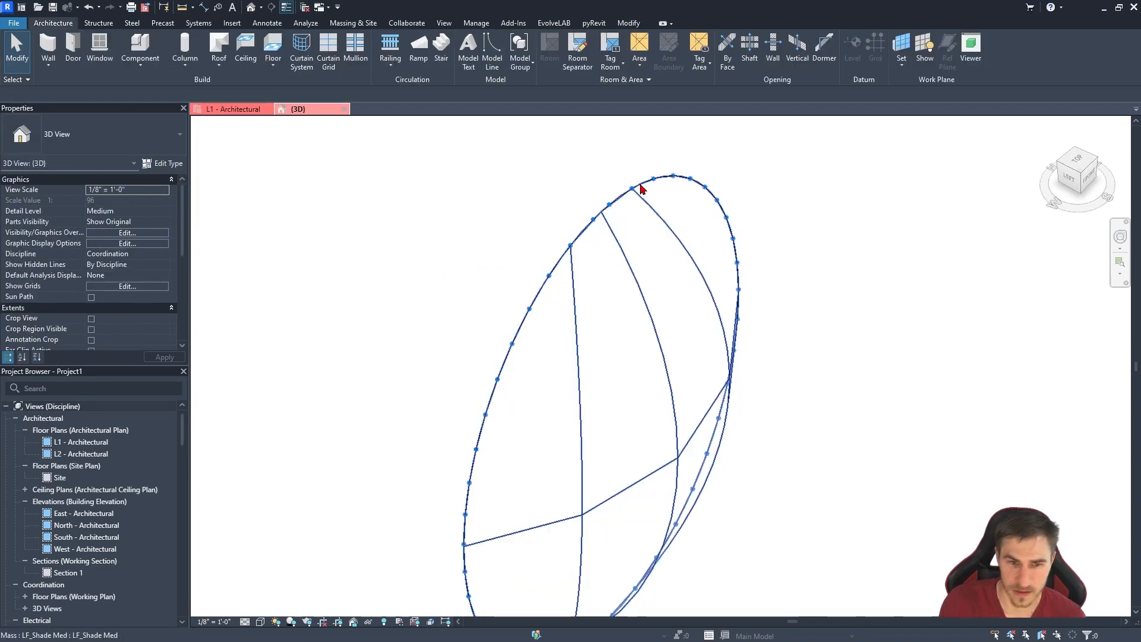
Place 1/8" Basic Walls by face on the left outer, left central and right outer panels, using Finish Face: Interior.
scroll(569, 246, up, 3)
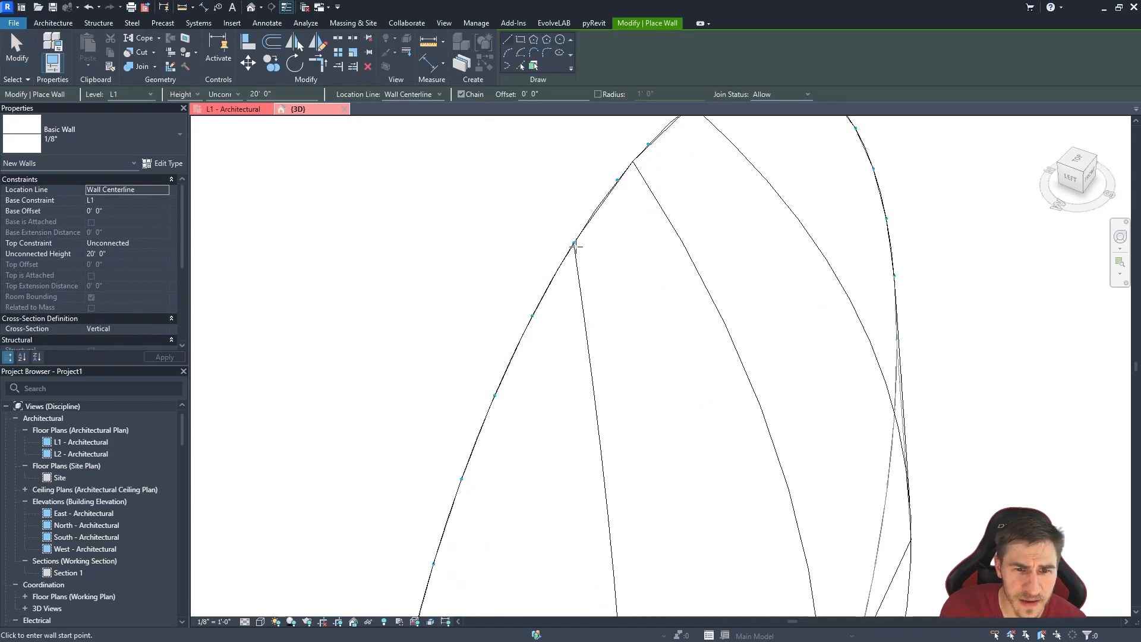
shift+middle_drag(572, 248, 553, 367)
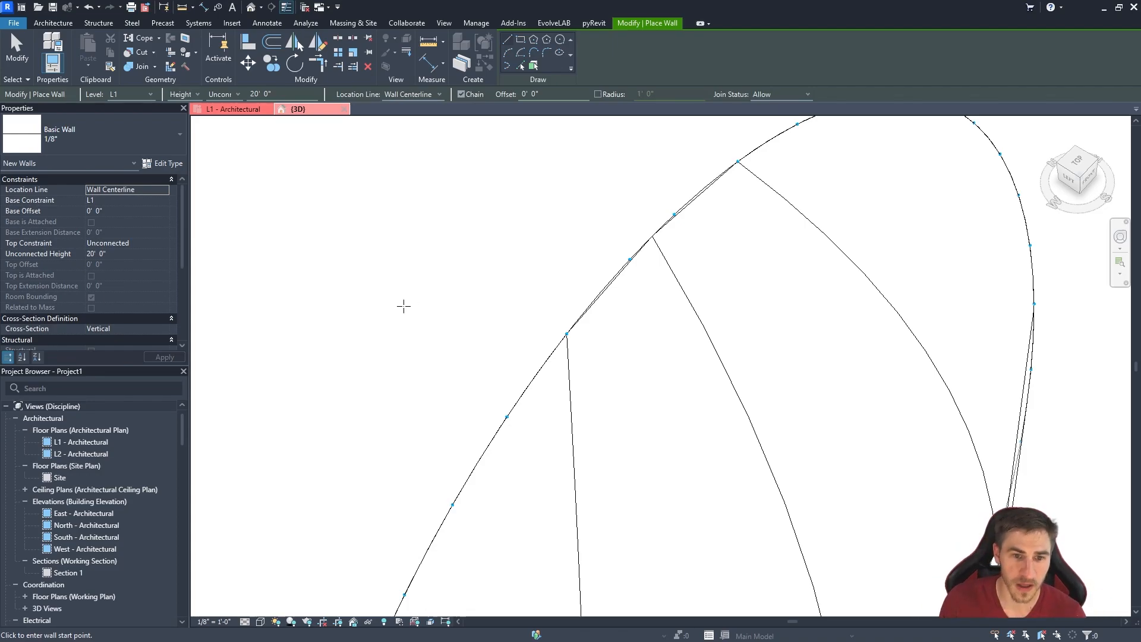
scroll(416, 307, down, 2)
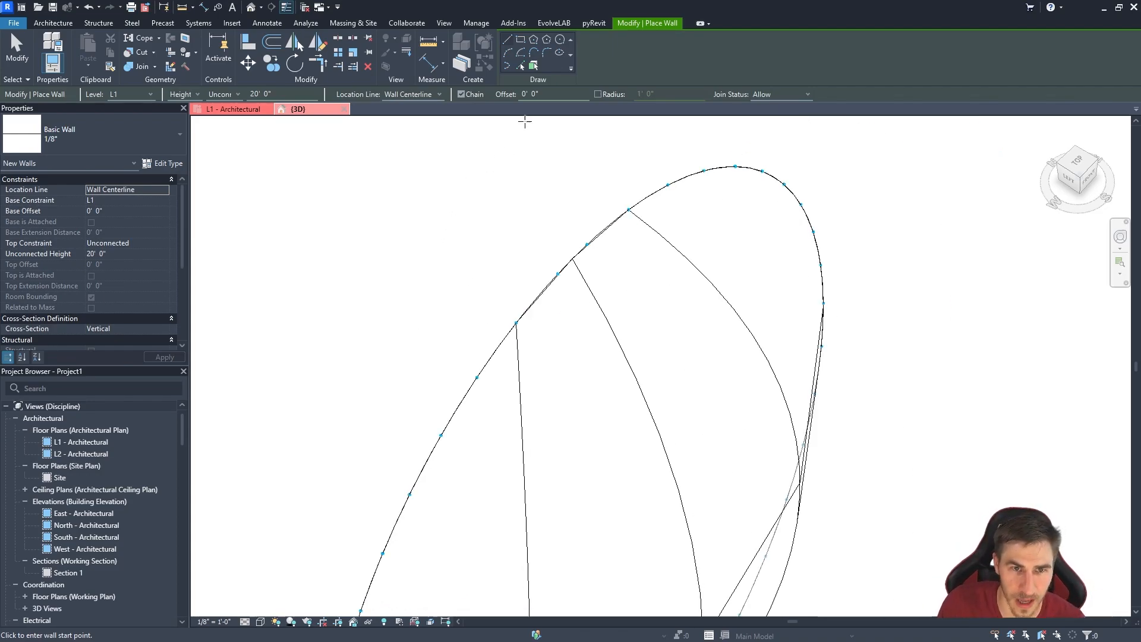
click(533, 65)
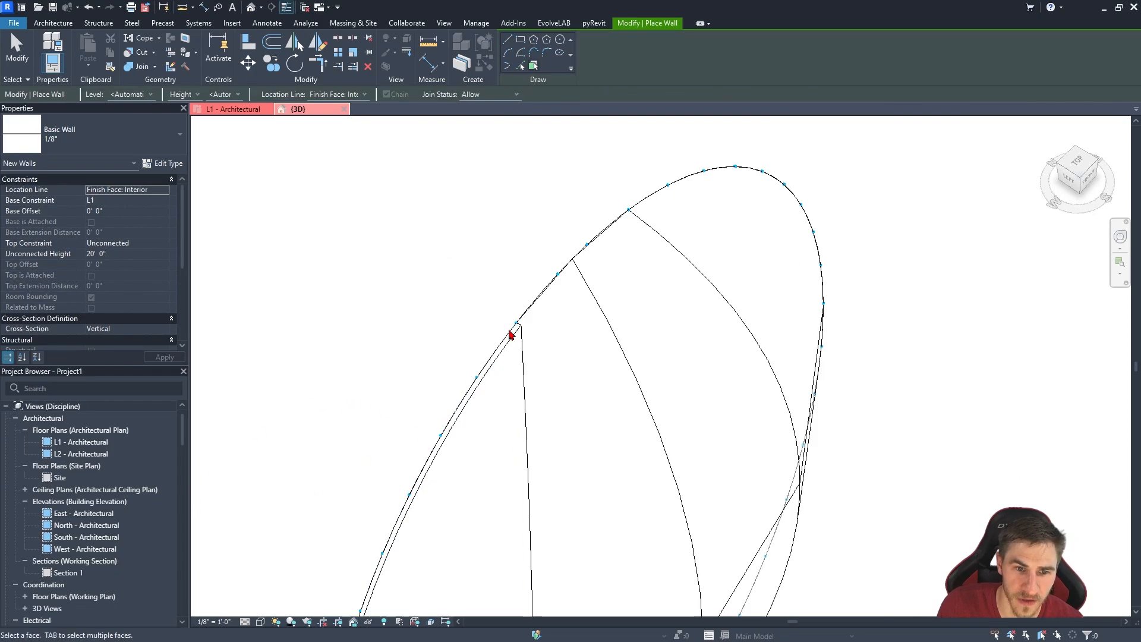
scroll(508, 336, up, 4)
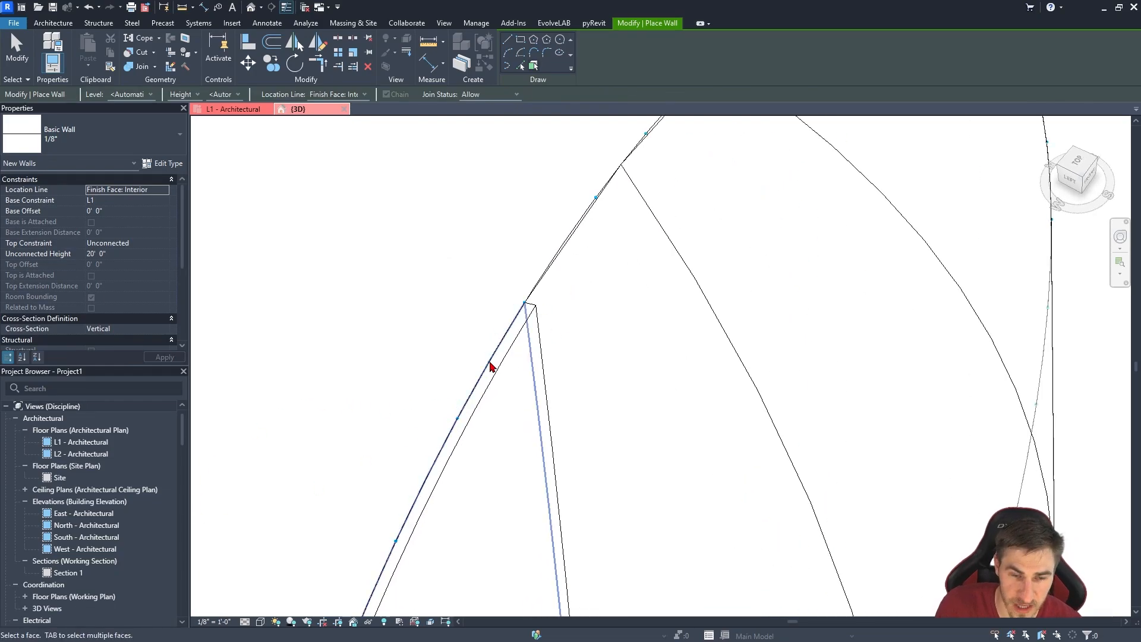
scroll(590, 374, down, 2)
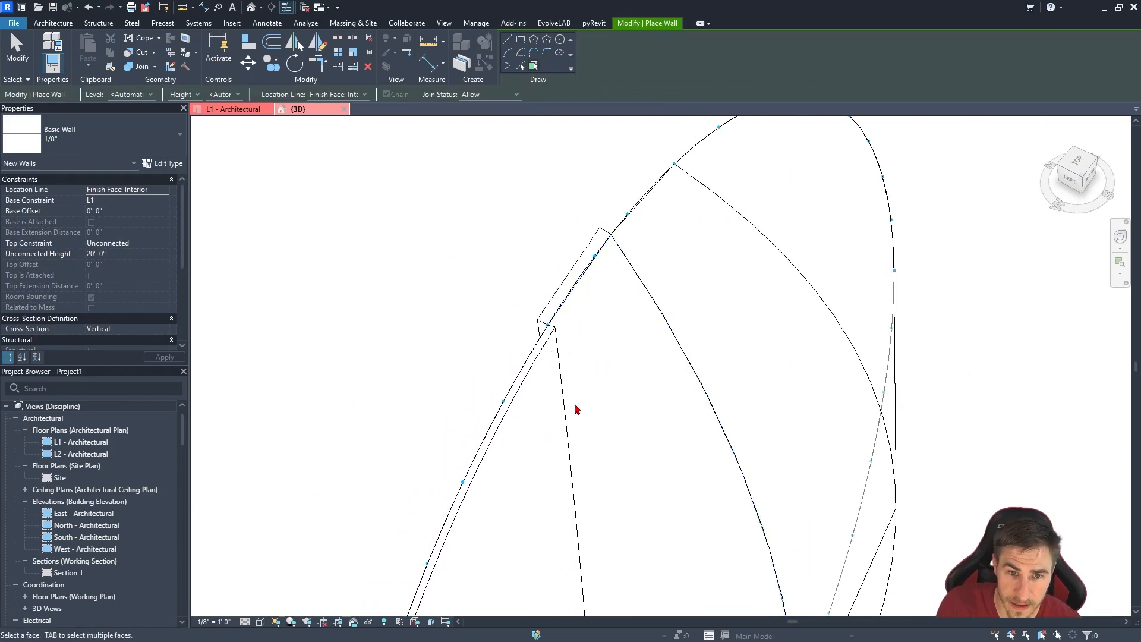
click(701, 152)
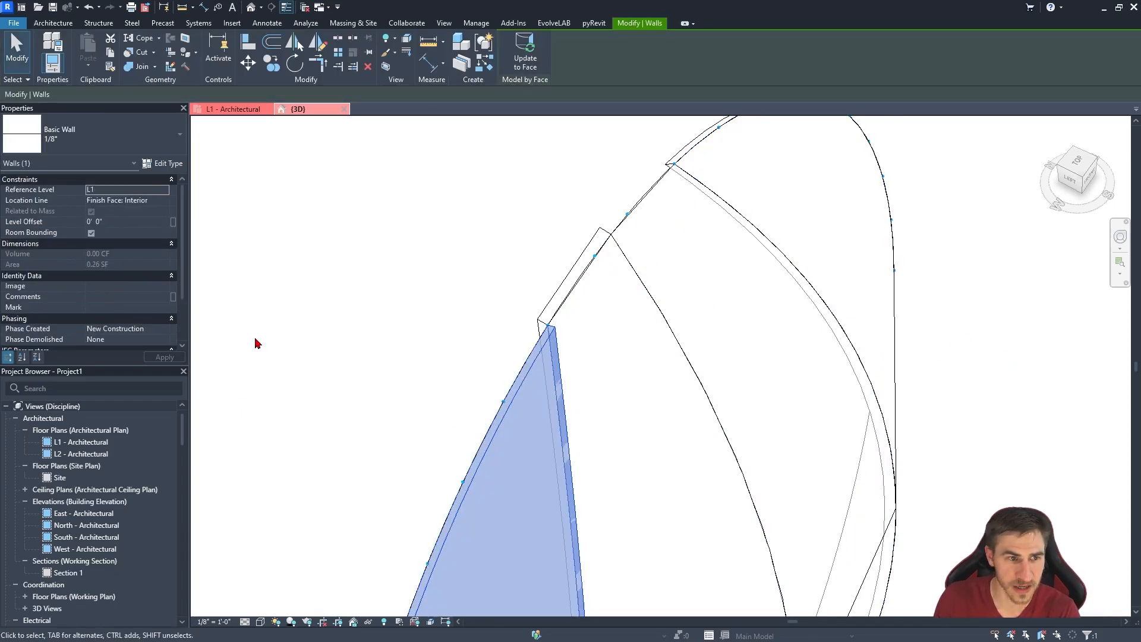
Delete the left outer panel's wall and place 1/8" walls by face there and on the right central panel, using Finish Face: Exterior.
key(Escape)
key(Escape)
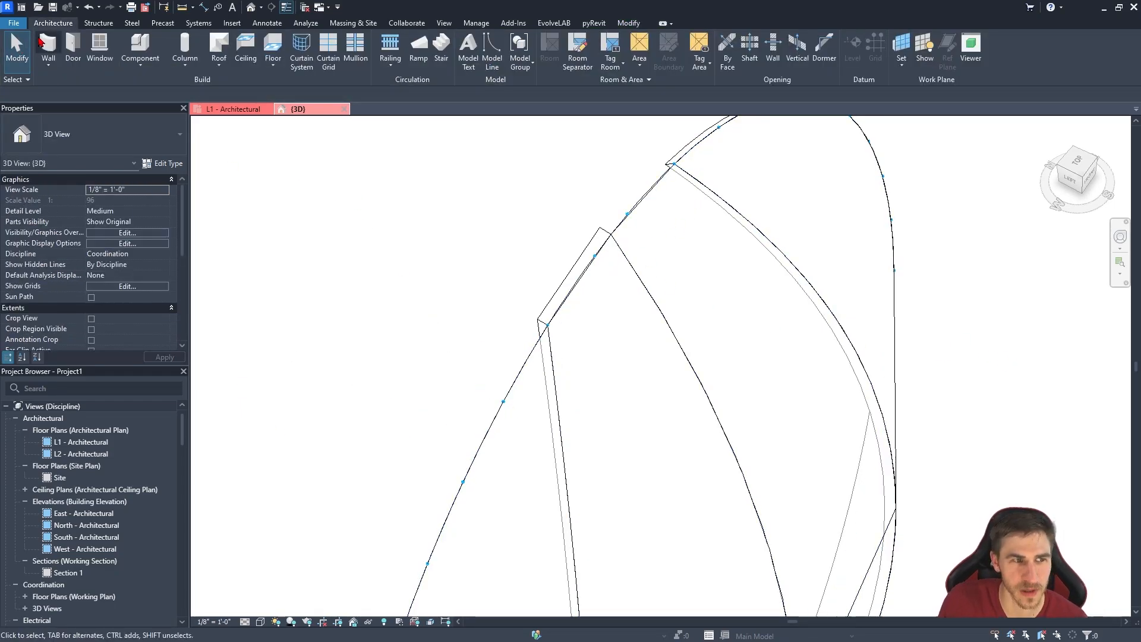
key(w)
key(a)
click(533, 66)
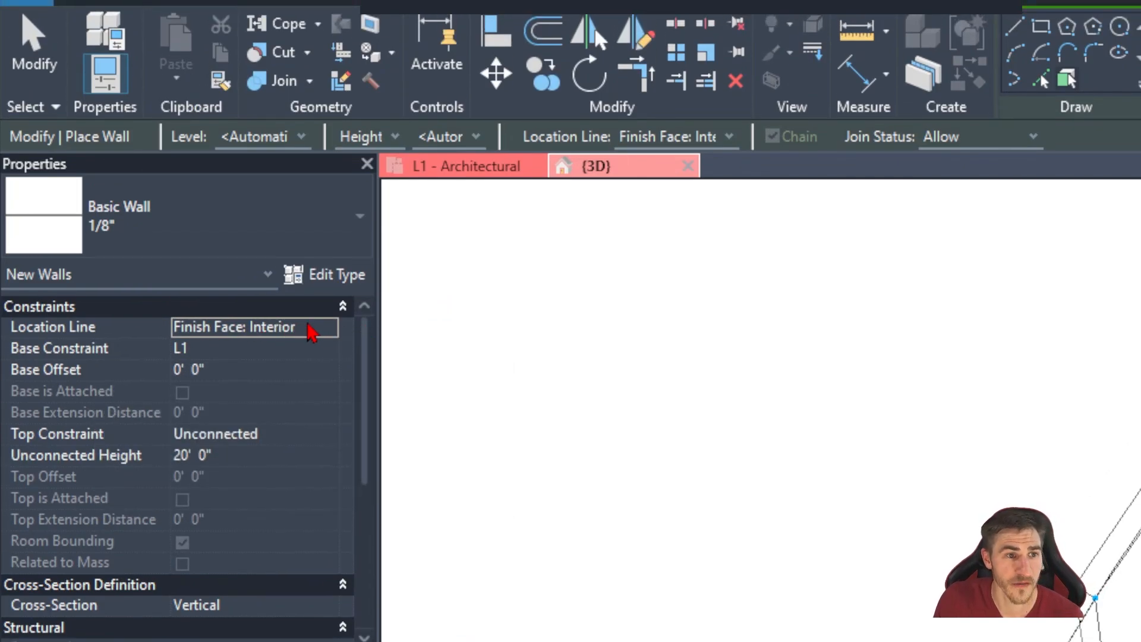
click(310, 333)
click(328, 326)
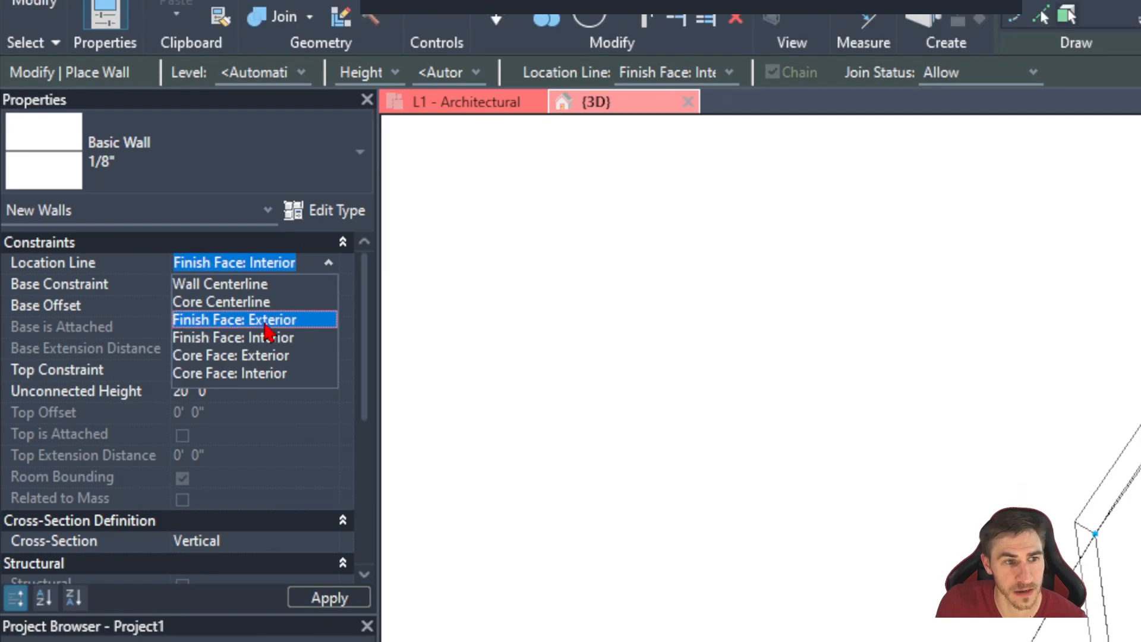
click(265, 321)
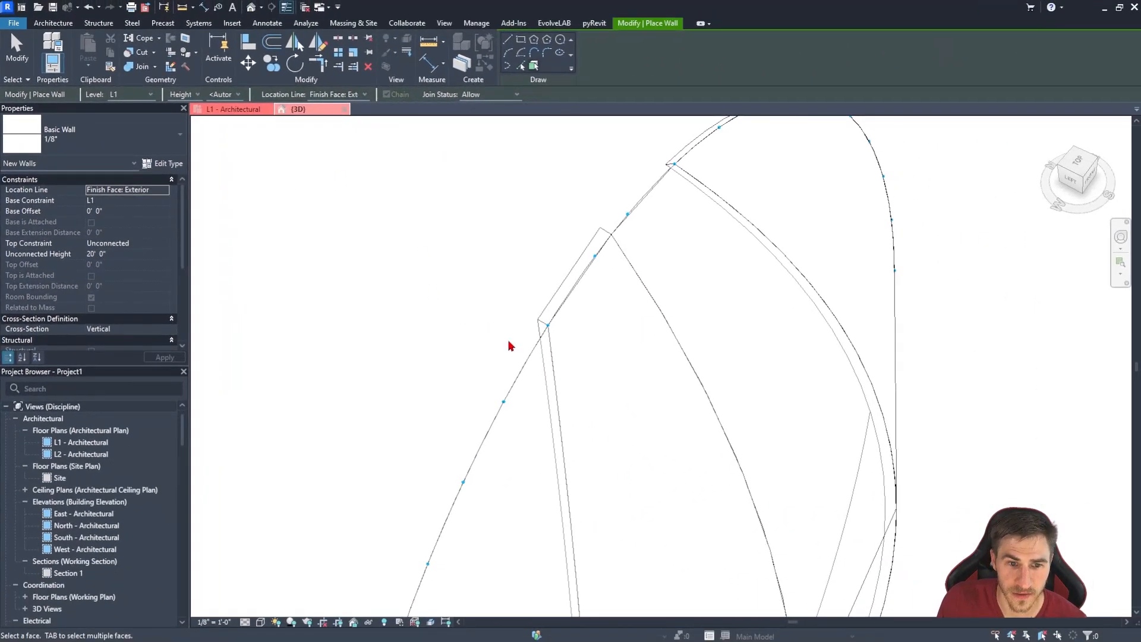
click(630, 217)
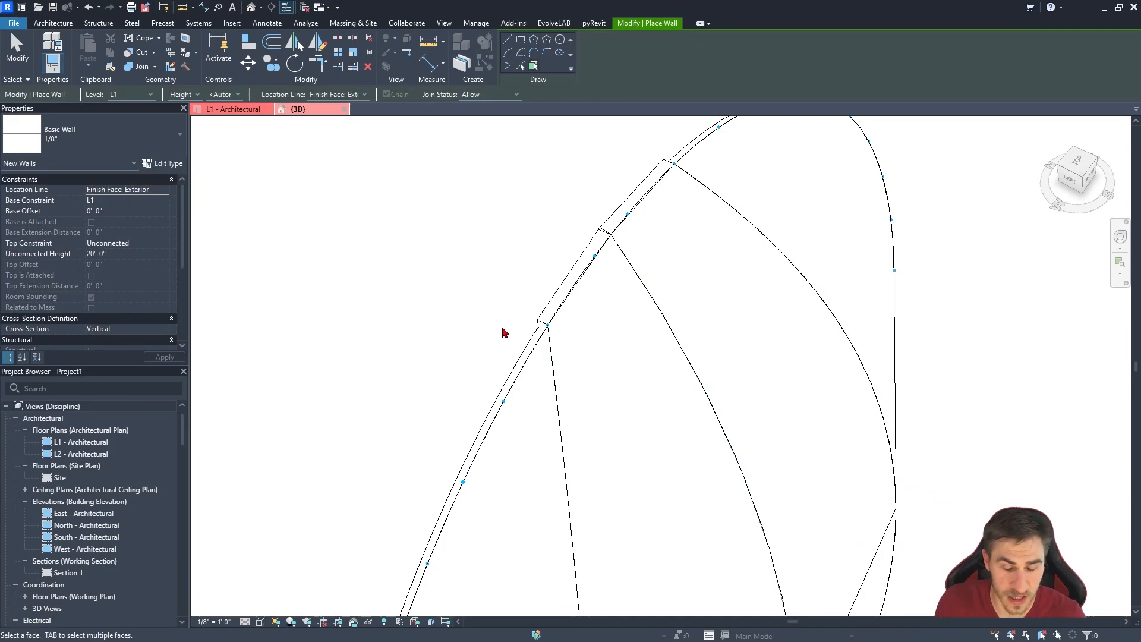
key(Escape)
Hide the mass in the {3D} view with Show Mass by View Settings, leaving only the shade's walls displayed.
scroll(513, 293, down, 1)
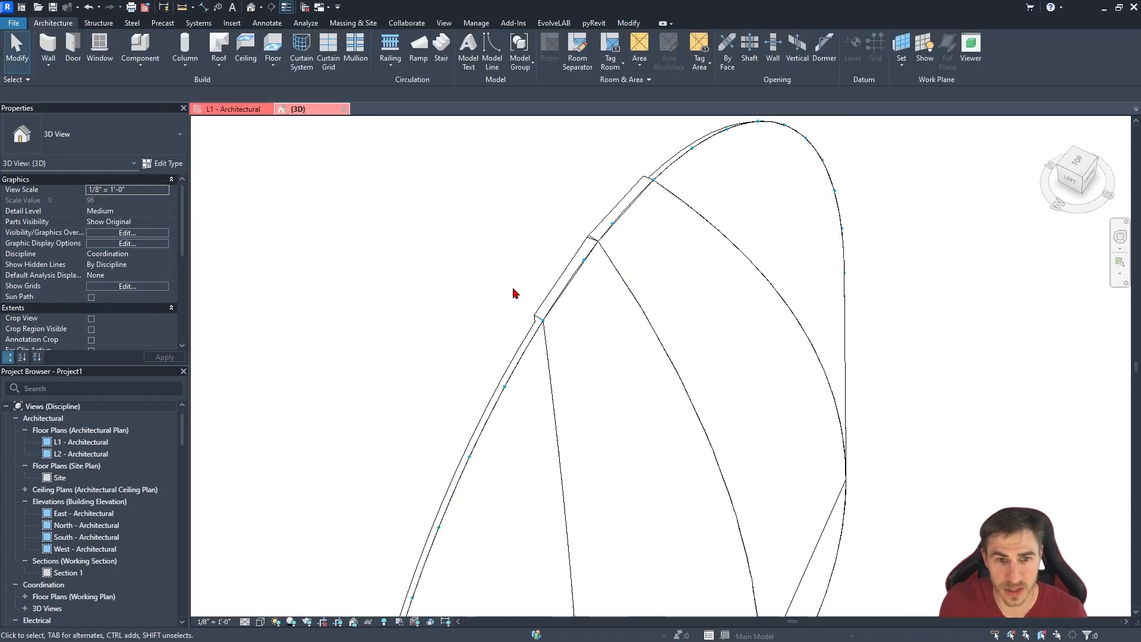
shift+middle_drag(513, 292, 547, 199)
scroll(547, 199, down, 4)
shift+middle_drag(751, 334, 594, 178)
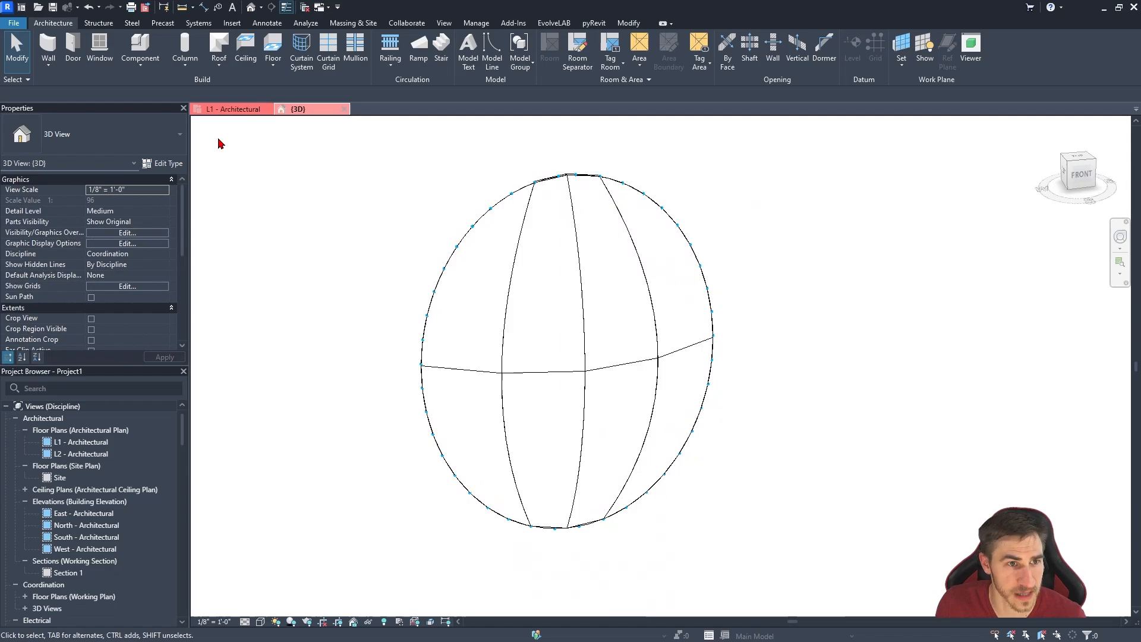
click(365, 26)
click(64, 47)
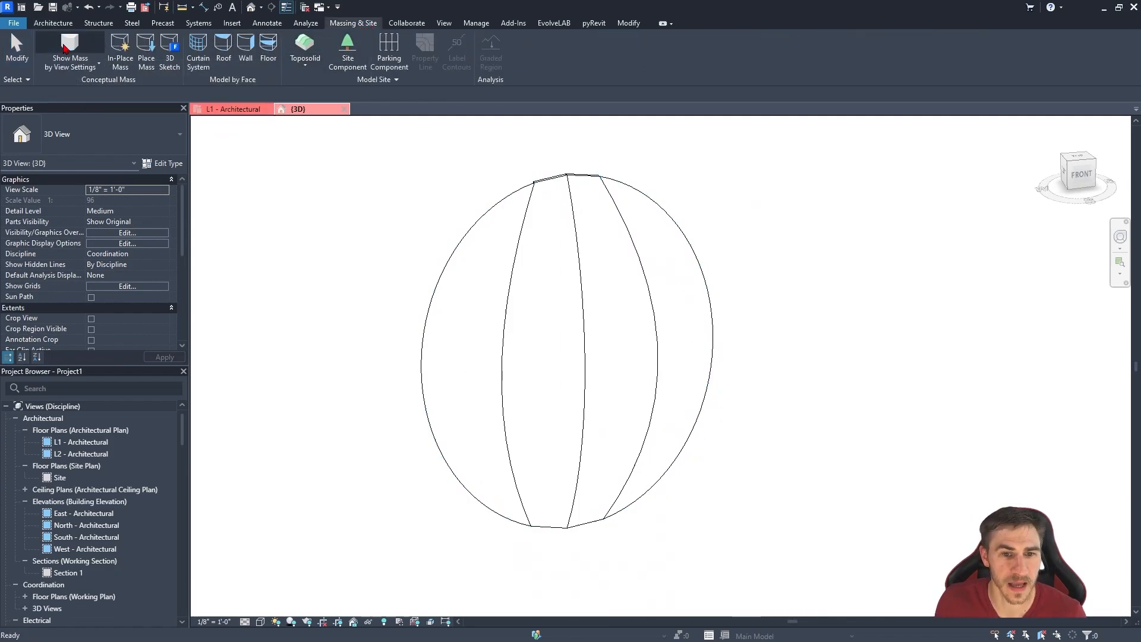
shift+middle_drag(416, 383, 365, 283)
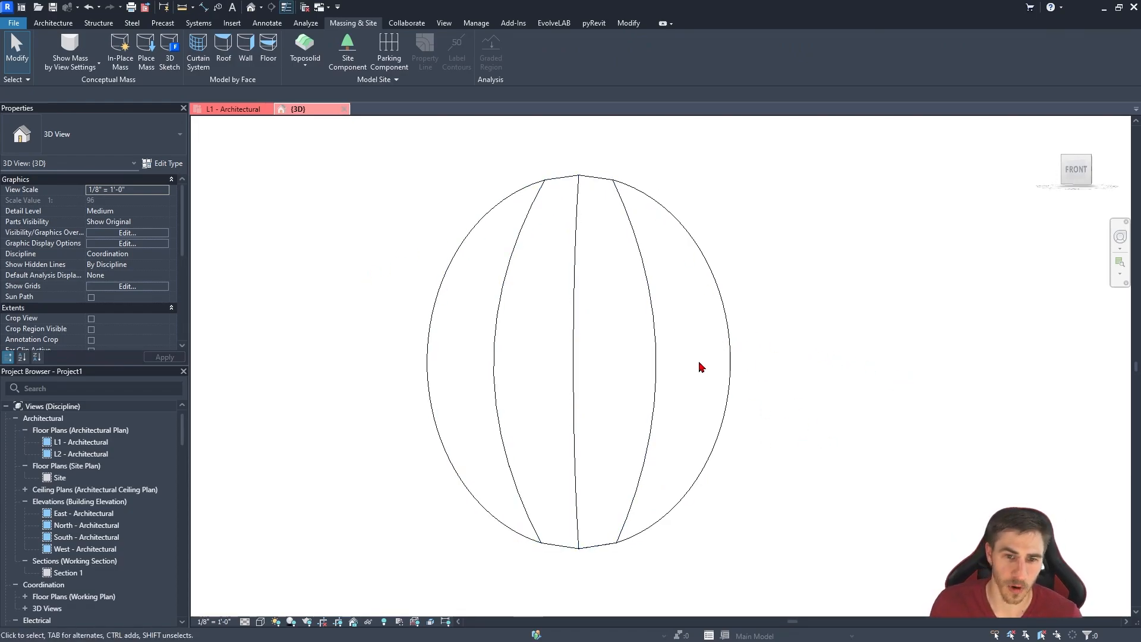
Inspect the Location Line settings of the right outer and left outer shade walls from several angles.
click(661, 369)
shift+middle_drag(505, 362, 600, 357)
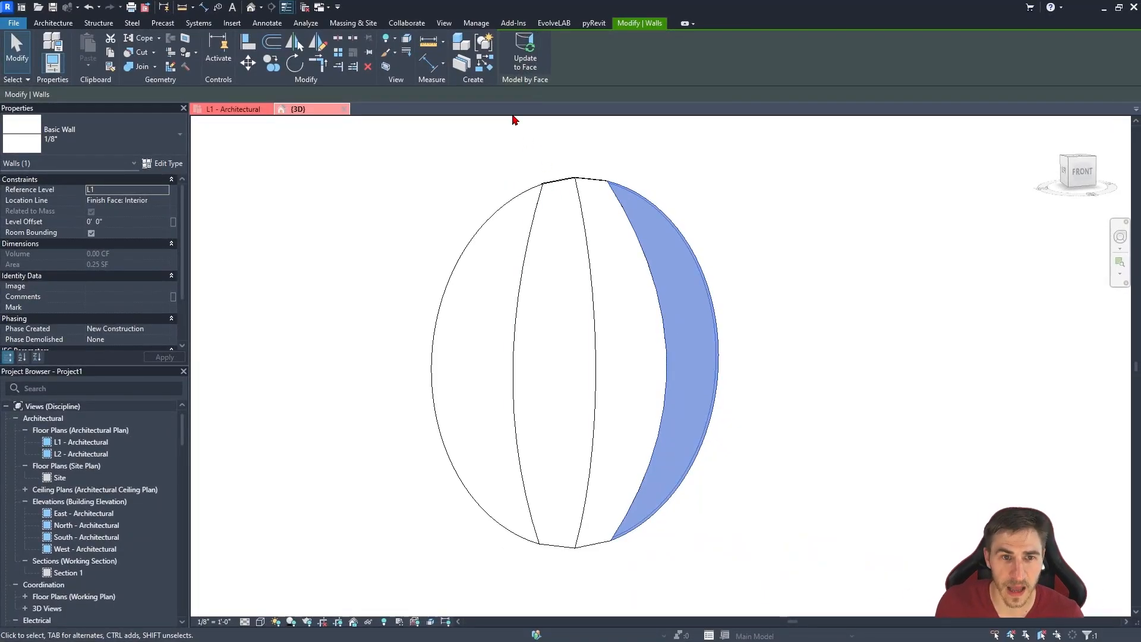
click(515, 318)
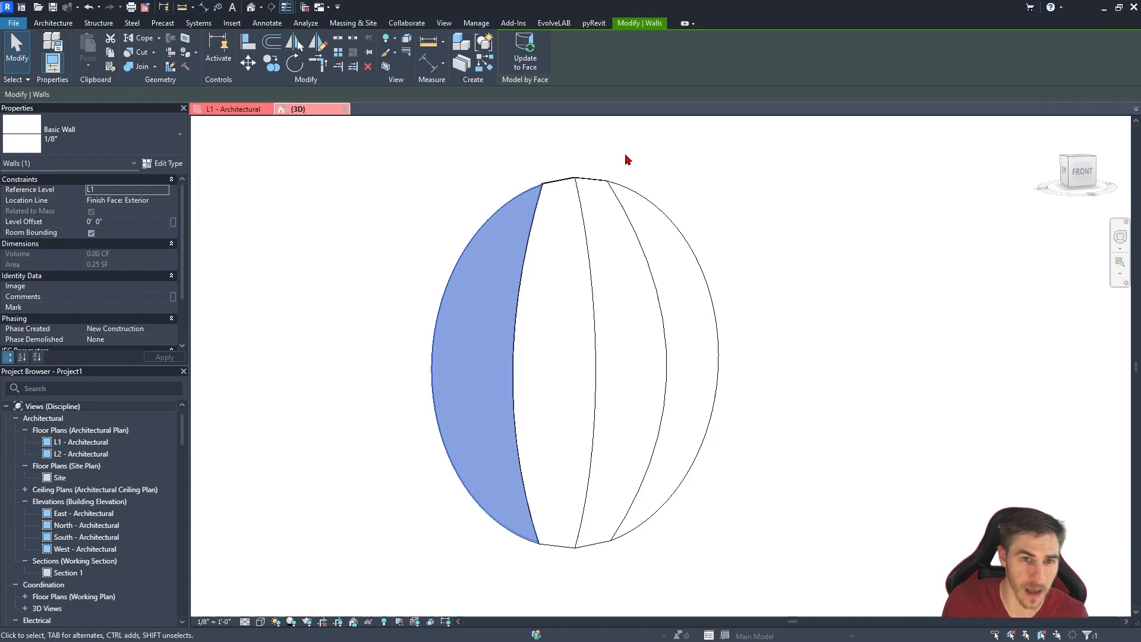
shift+middle_drag(412, 277, 576, 318)
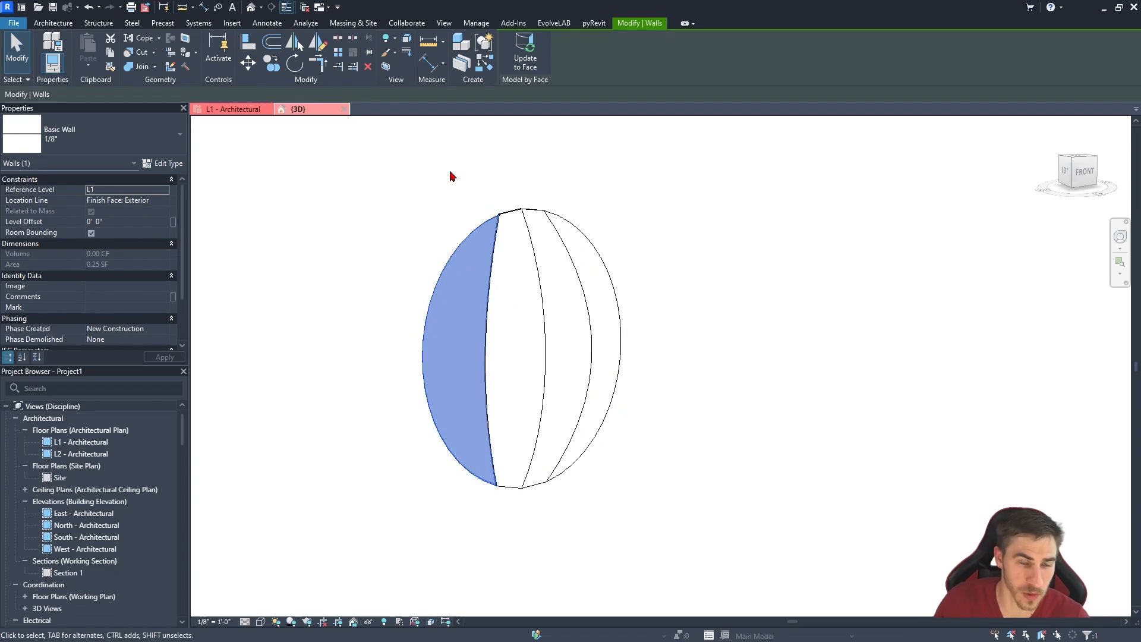
click(414, 244)
shift+middle_drag(591, 269, 566, 265)
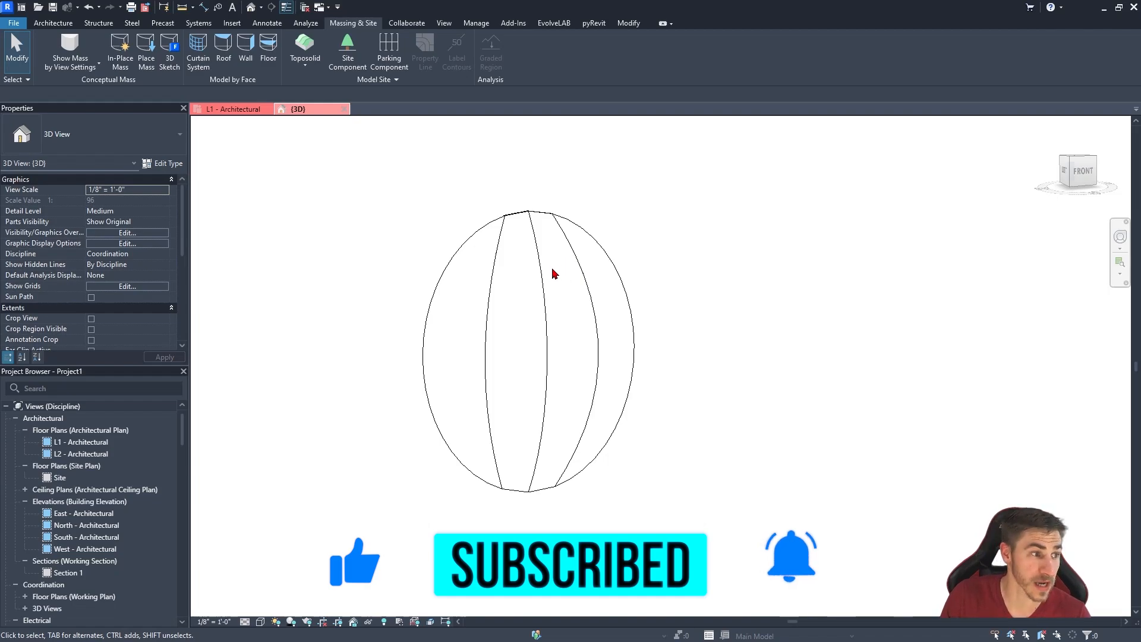
drag(694, 260, 448, 349)
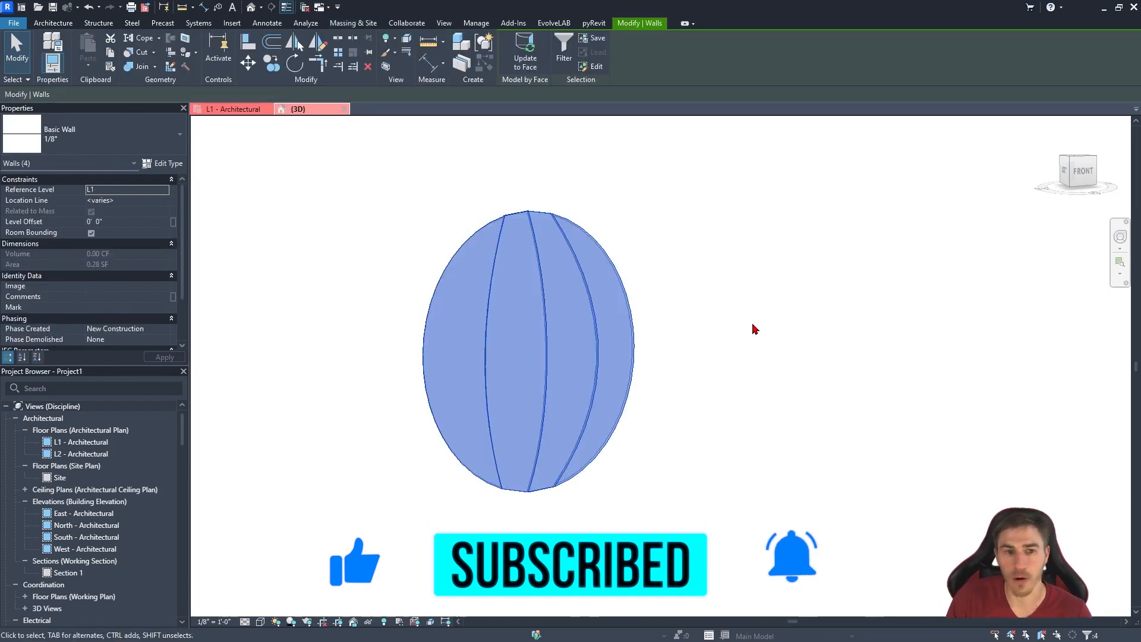
click(389, 345)
drag(730, 287, 420, 334)
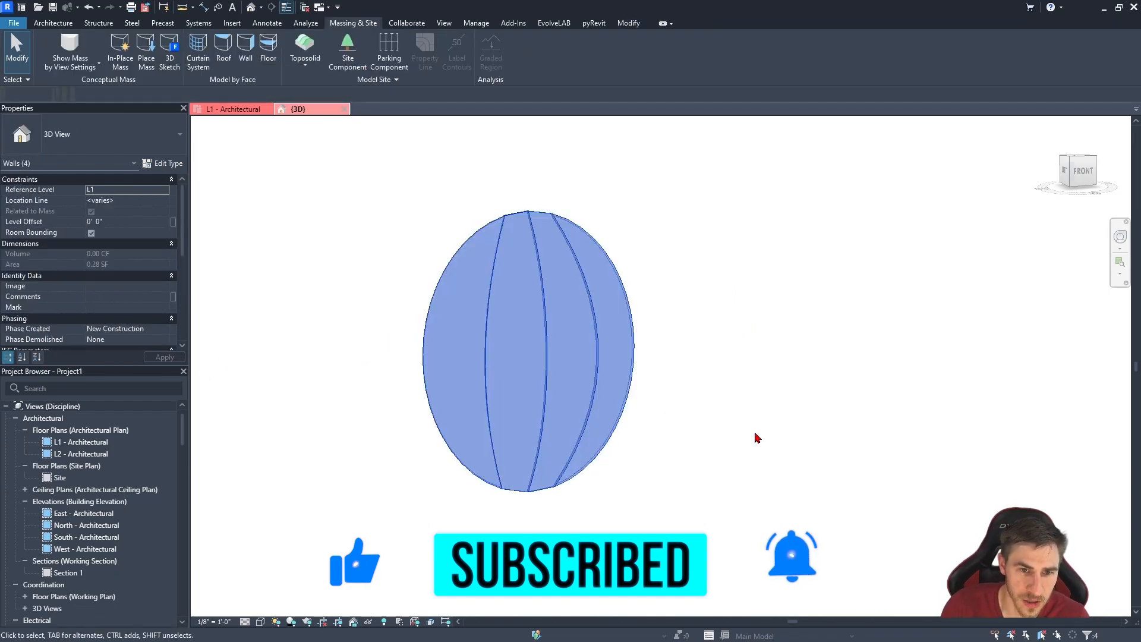
click(737, 437)
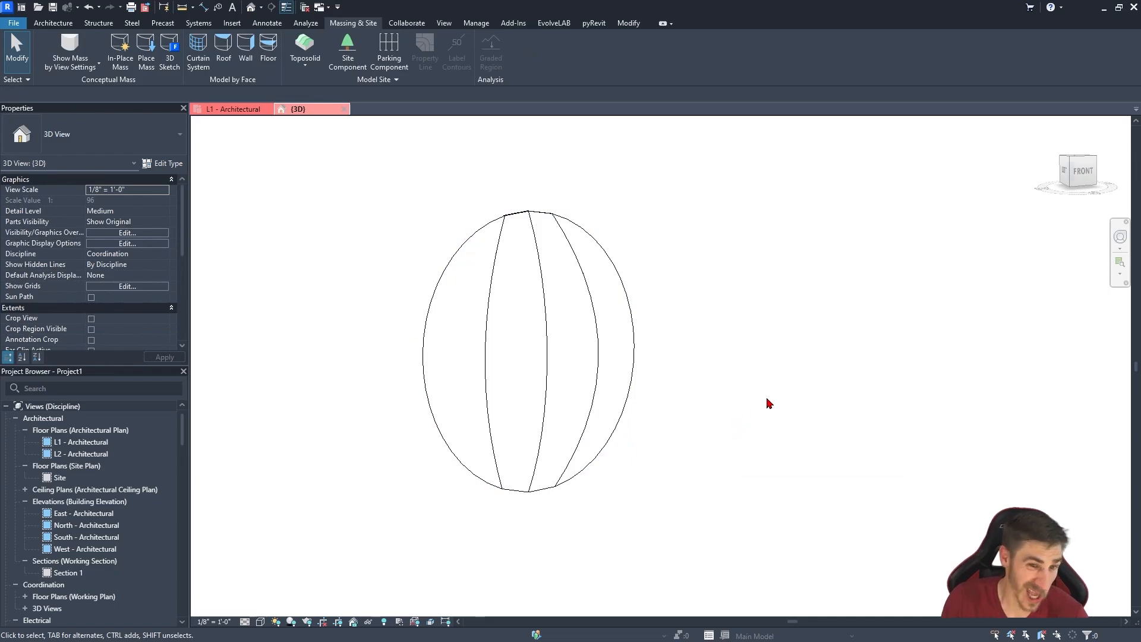
drag(770, 363, 728, 364)
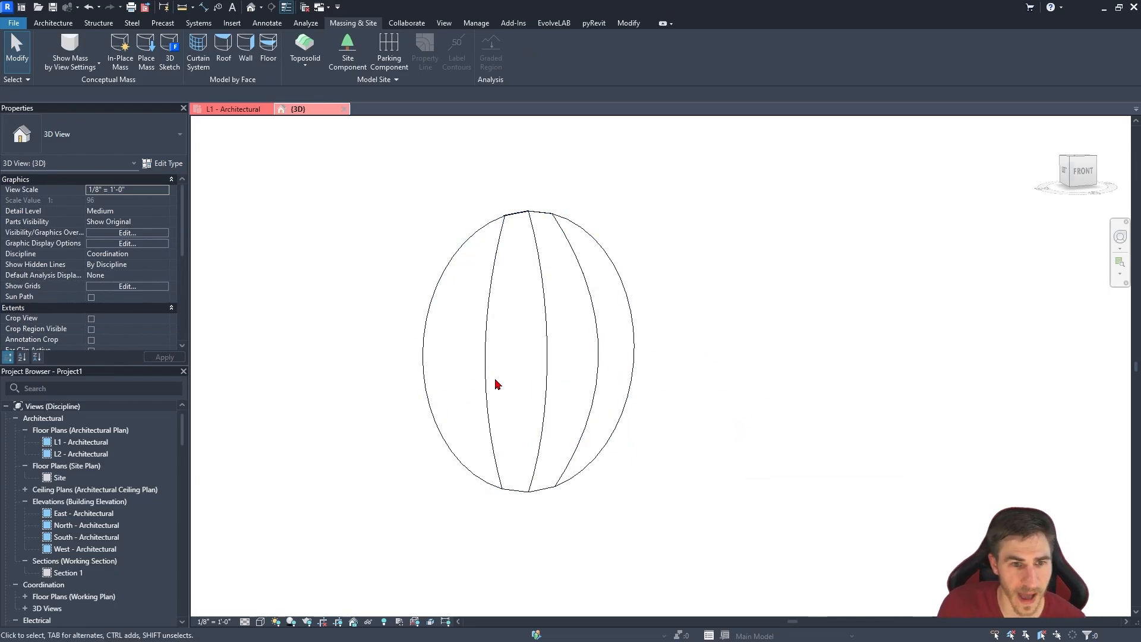
Show the mass again, open the LF_Shade Med family for editing and bring up its {3D} view.
click(69, 43)
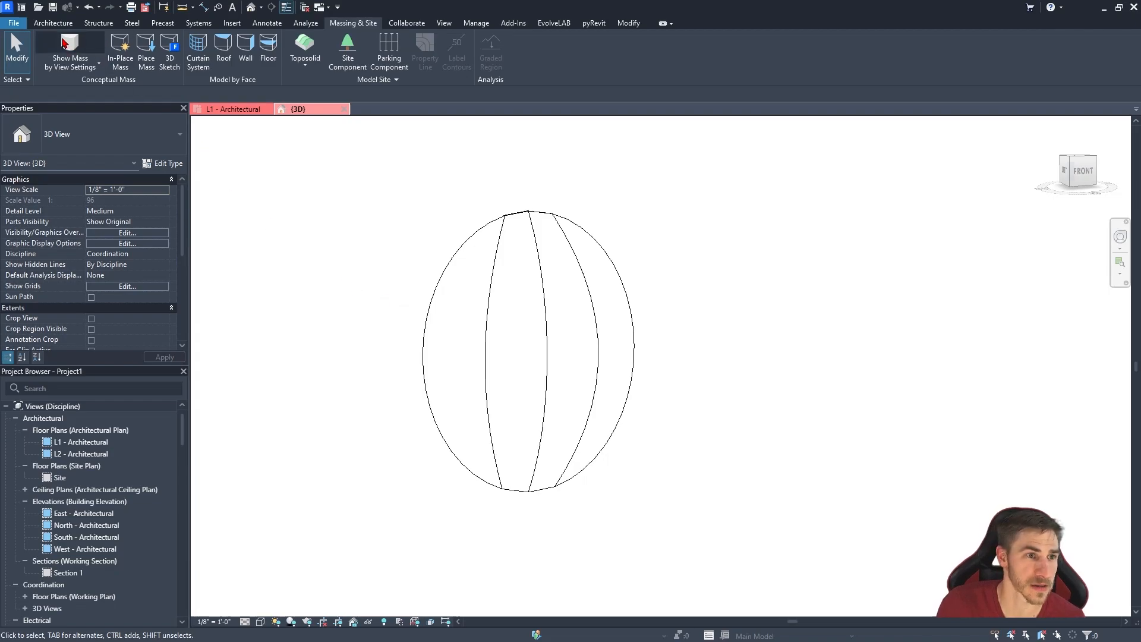
click(450, 260)
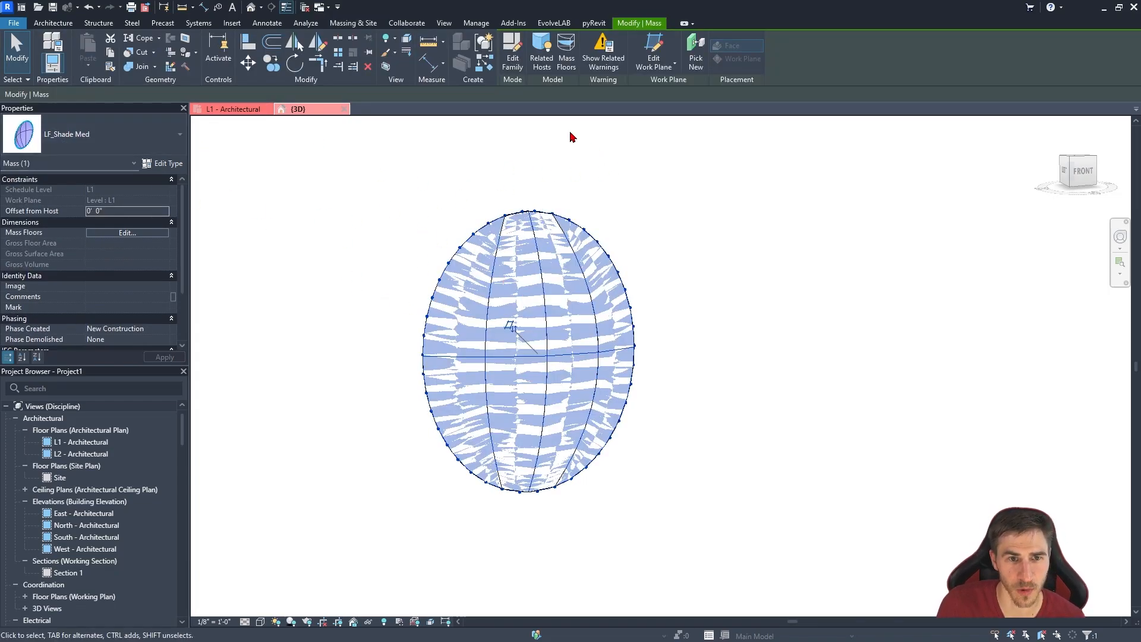
click(513, 54)
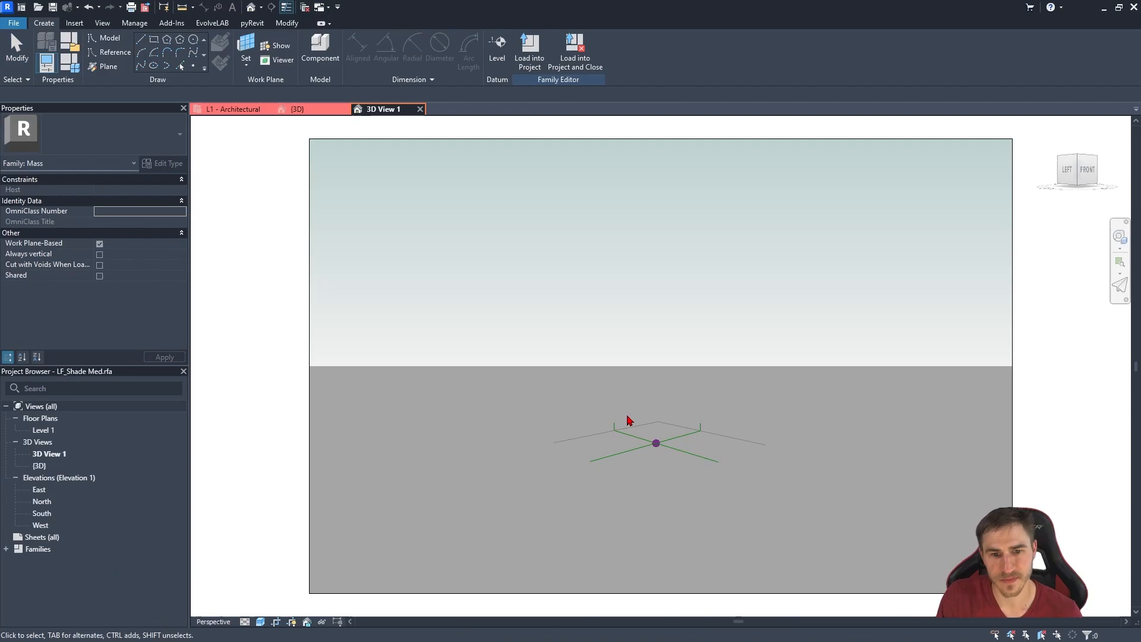
double_click(39, 466)
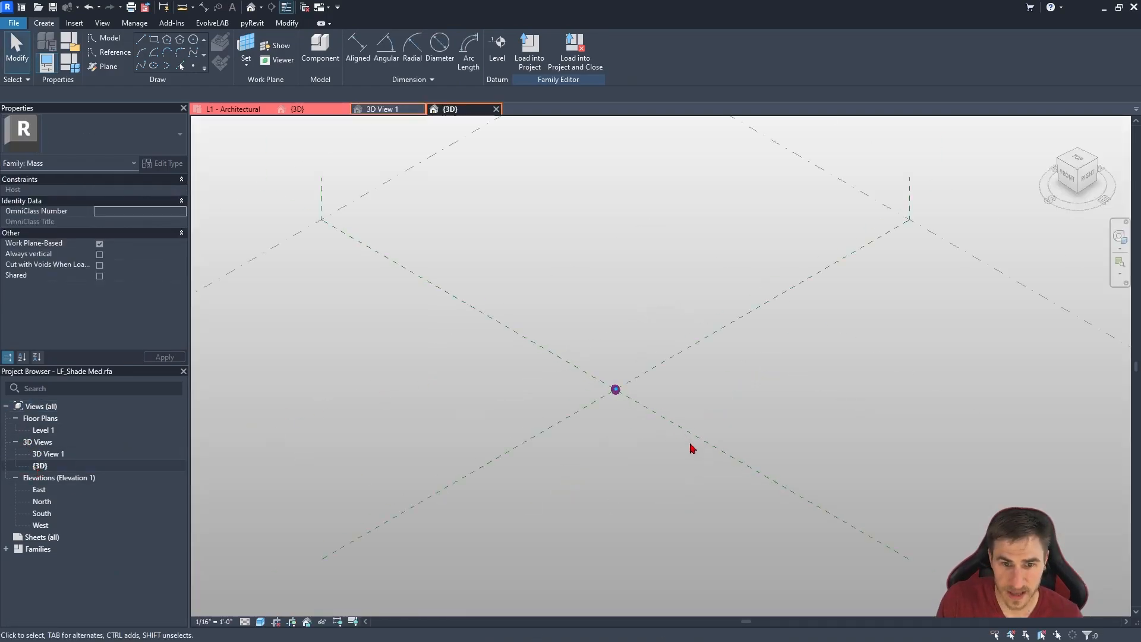
Examine the oval shade form and its reference points in the LF_Shade Med family's {3D} view.
shift+middle_drag(691, 448, 621, 384)
scroll(621, 383, down, 4)
middle_drag(572, 411, 796, 148)
scroll(751, 217, down, 1)
drag(639, 283, 750, 447)
shift+middle_drag(749, 447, 783, 362)
scroll(724, 331, up, 3)
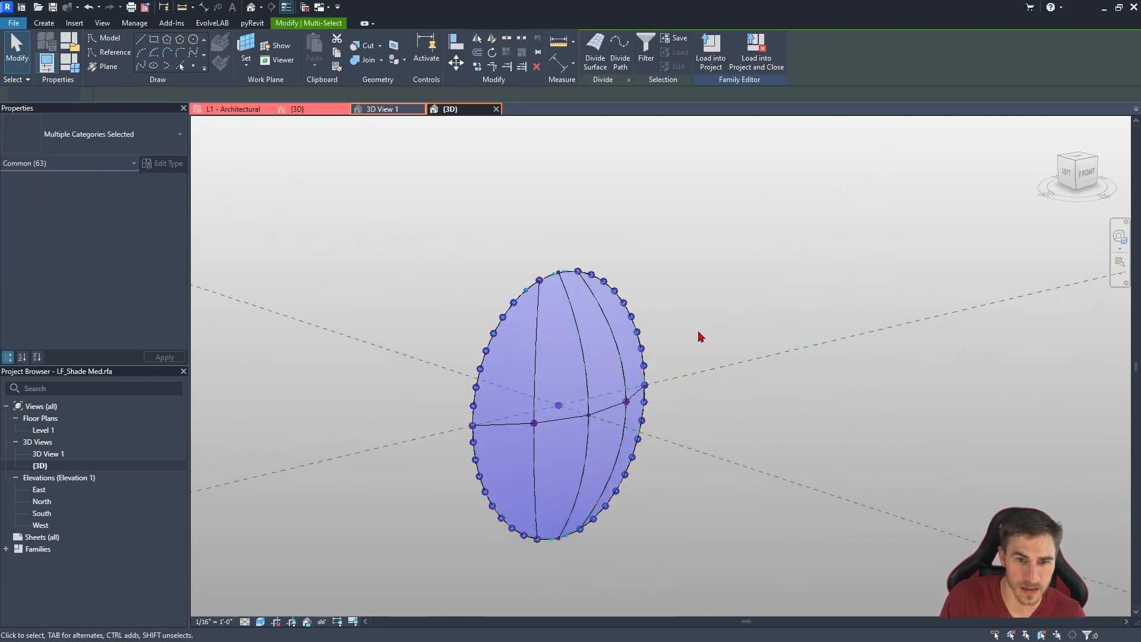
click(700, 336)
Create a new Conceptual Mass family from the mass template.
click(13, 23)
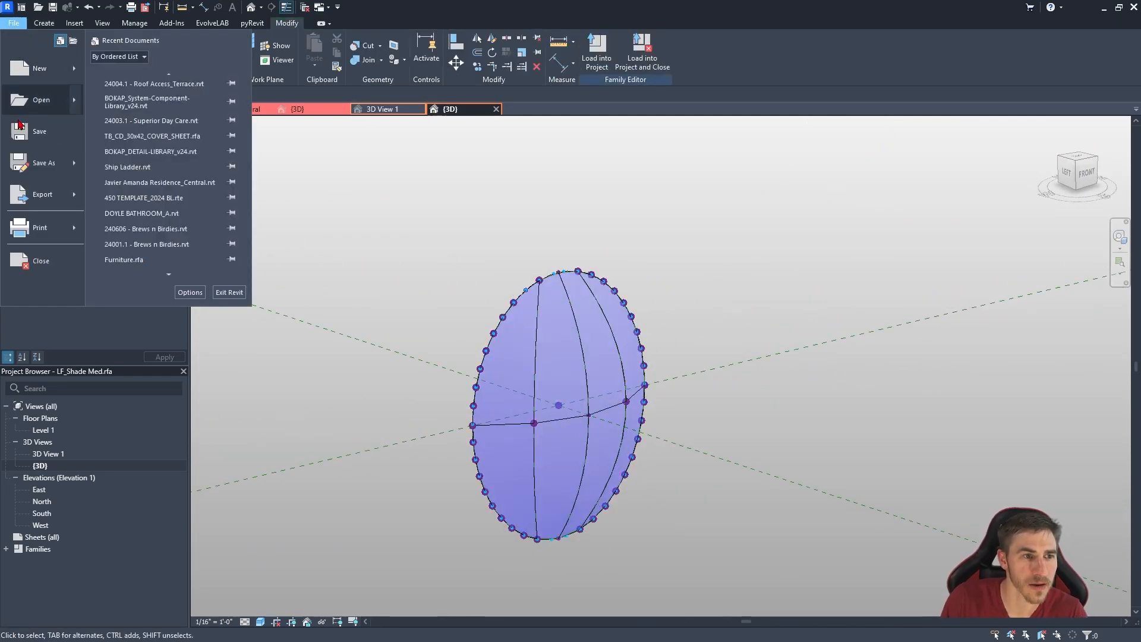
mouse_move(41, 68)
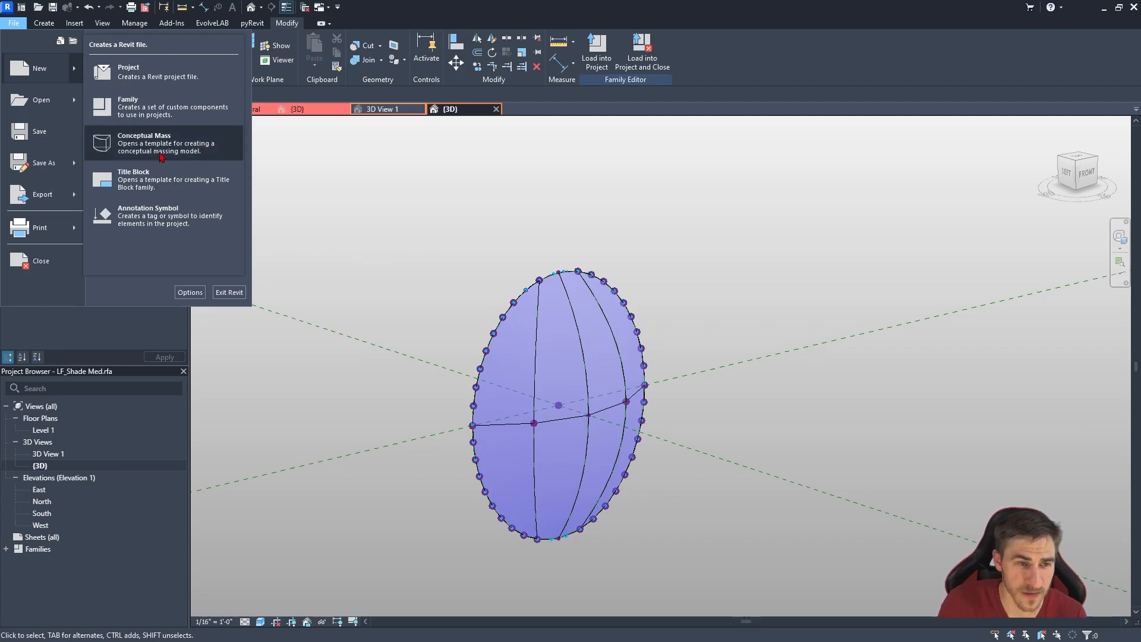
click(139, 149)
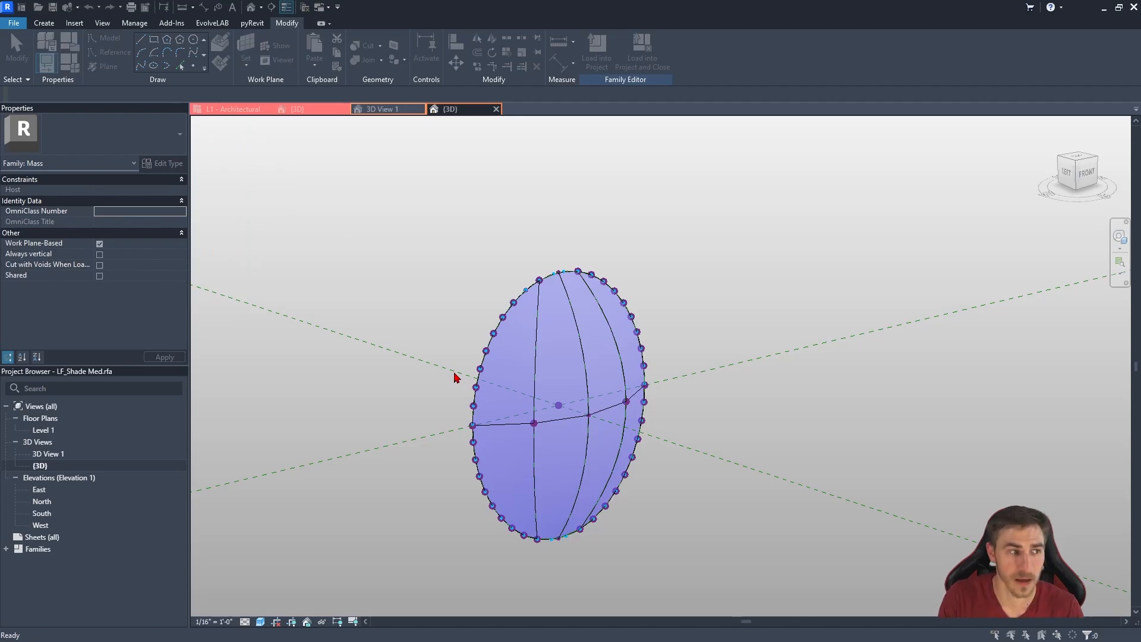
double_click(463, 188)
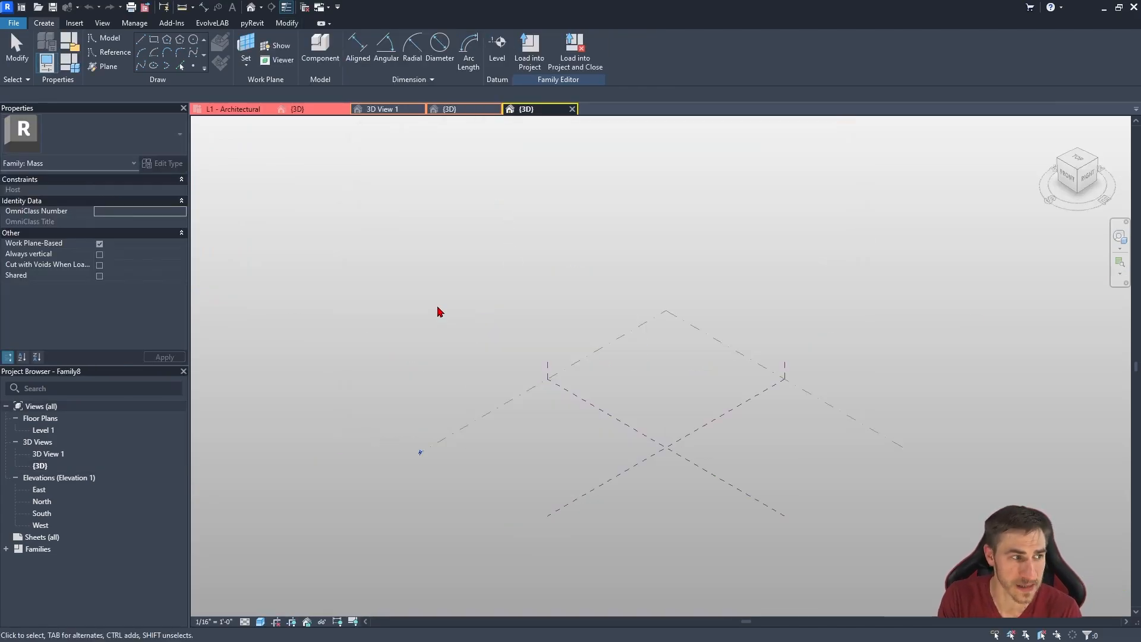
scroll(730, 480, up, 4)
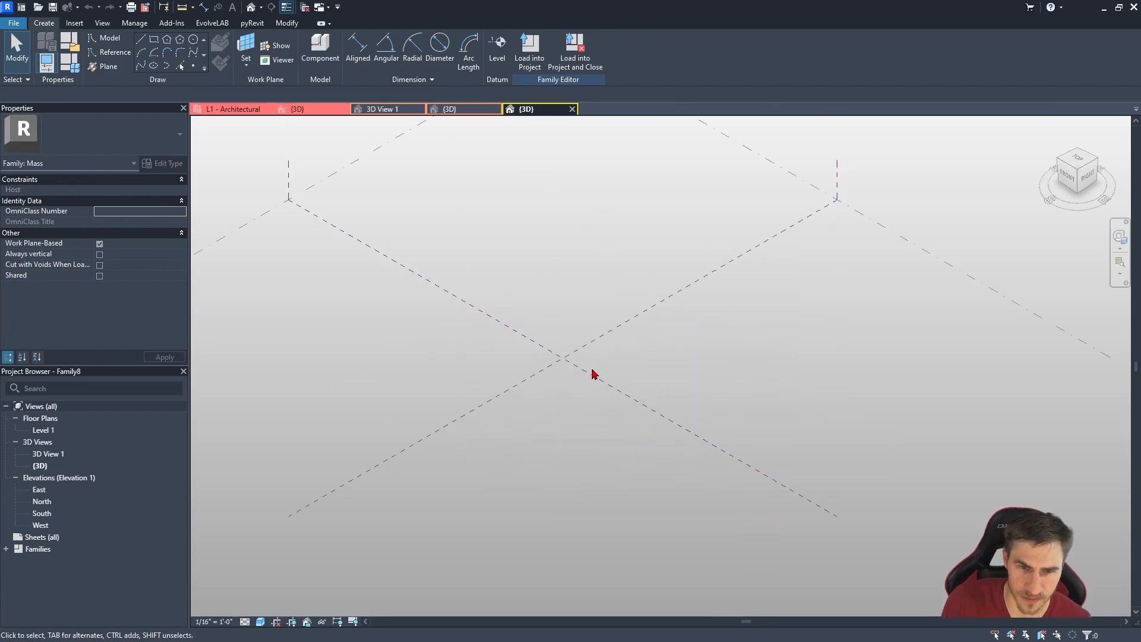
scroll(515, 381, up, 2)
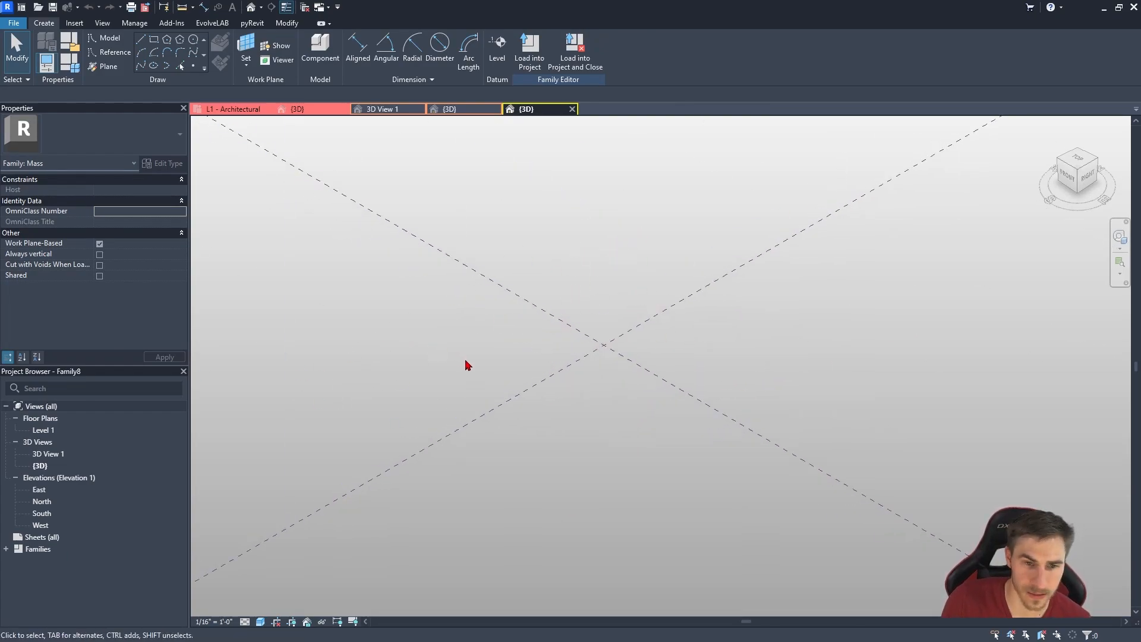
middle_drag(660, 291, 614, 288)
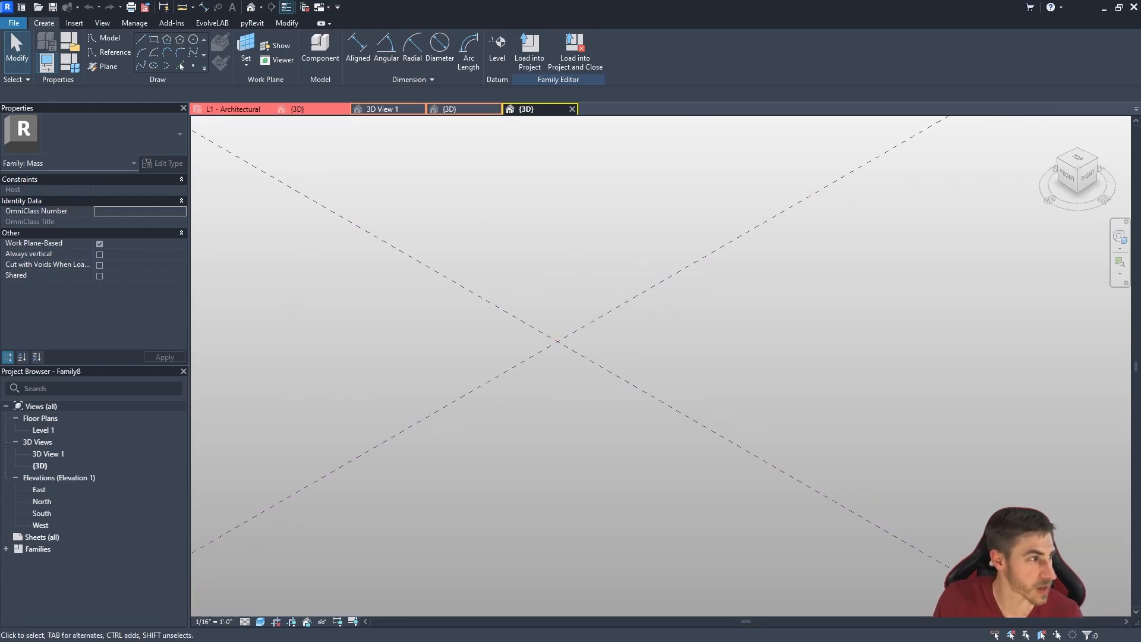
Switch to the Pium wall light drawing in the image viewer and examine its front and side views.
drag(0, 250, 268, 107)
scroll(361, 329, down, 3)
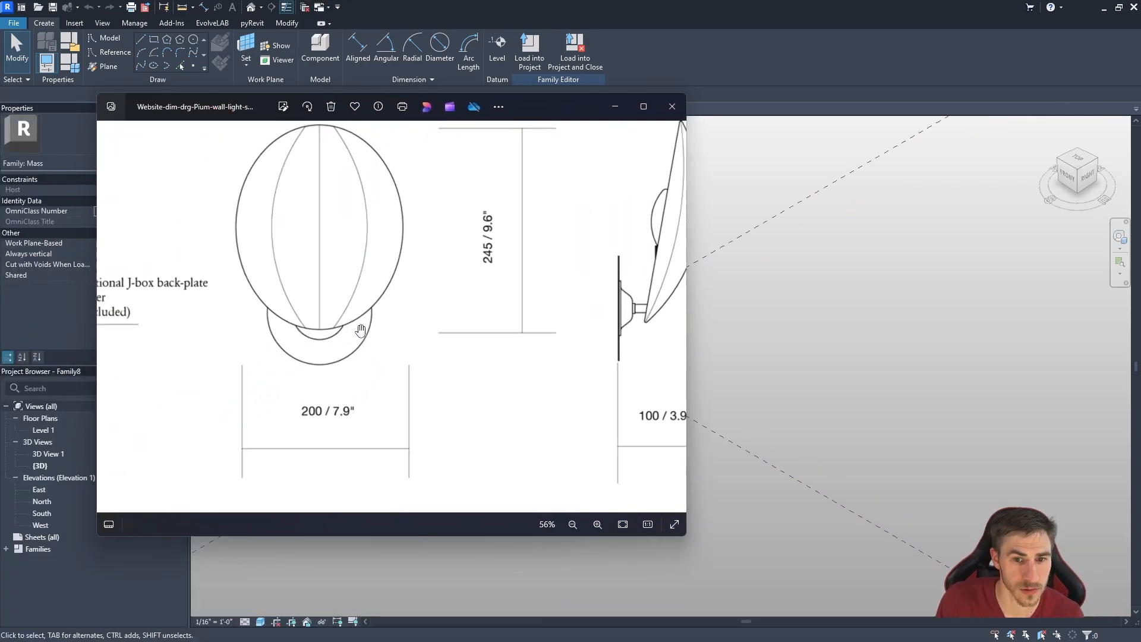
scroll(285, 380, down, 5)
scroll(280, 369, up, 3)
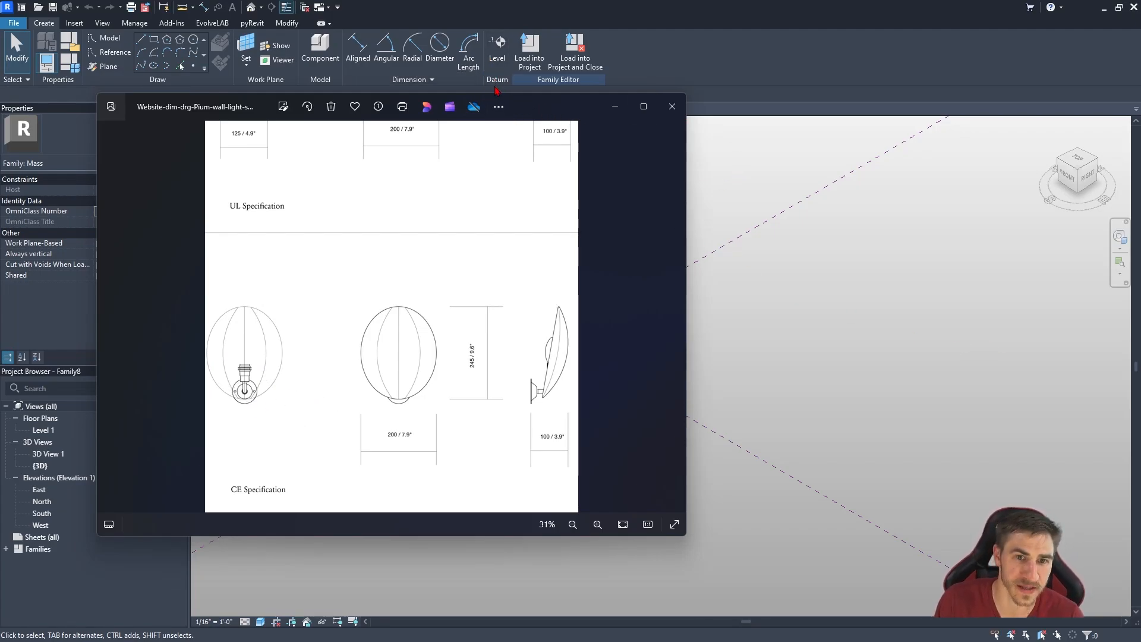
drag(543, 112, 0, 156)
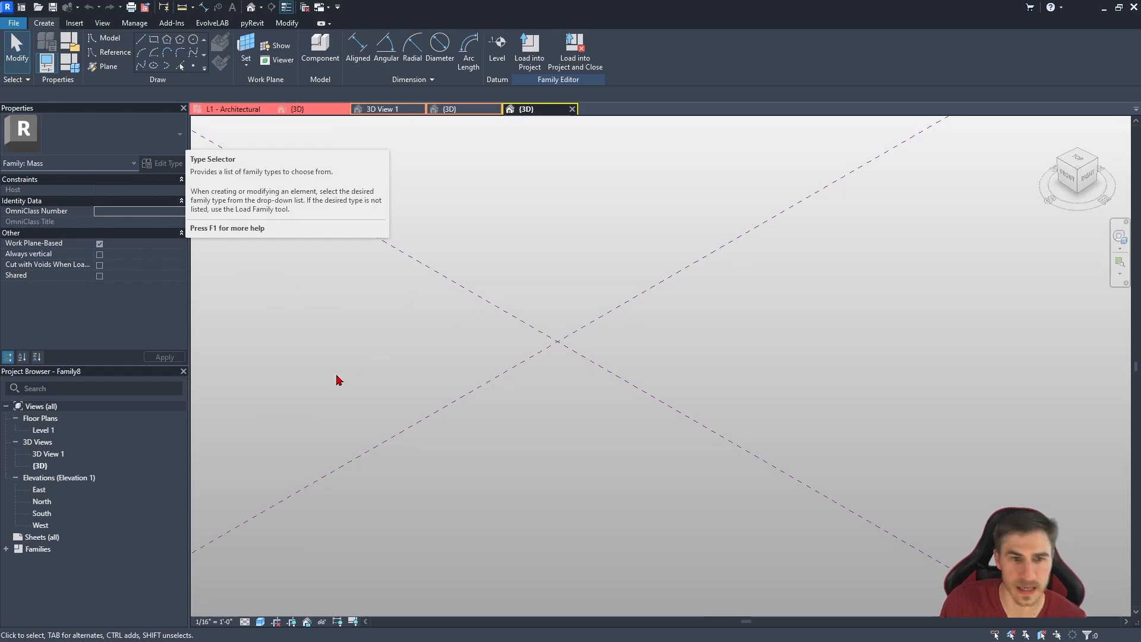
Open the new mass family's West elevation and check the smaller wall light's dimensions in the reference drawing.
double_click(40, 525)
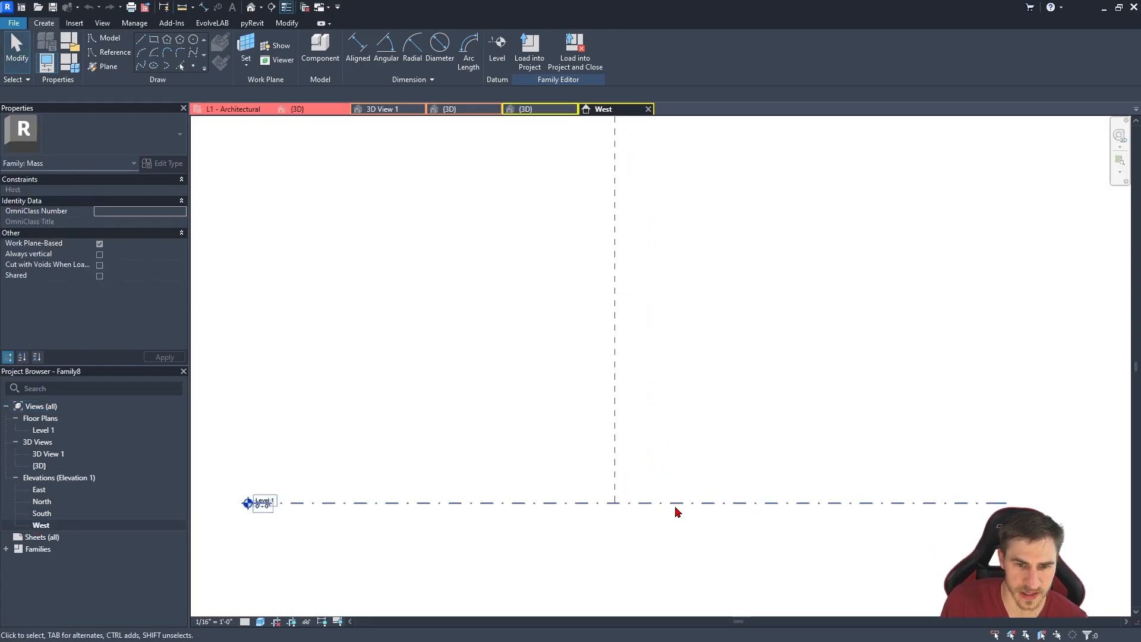
scroll(663, 508, up, 1)
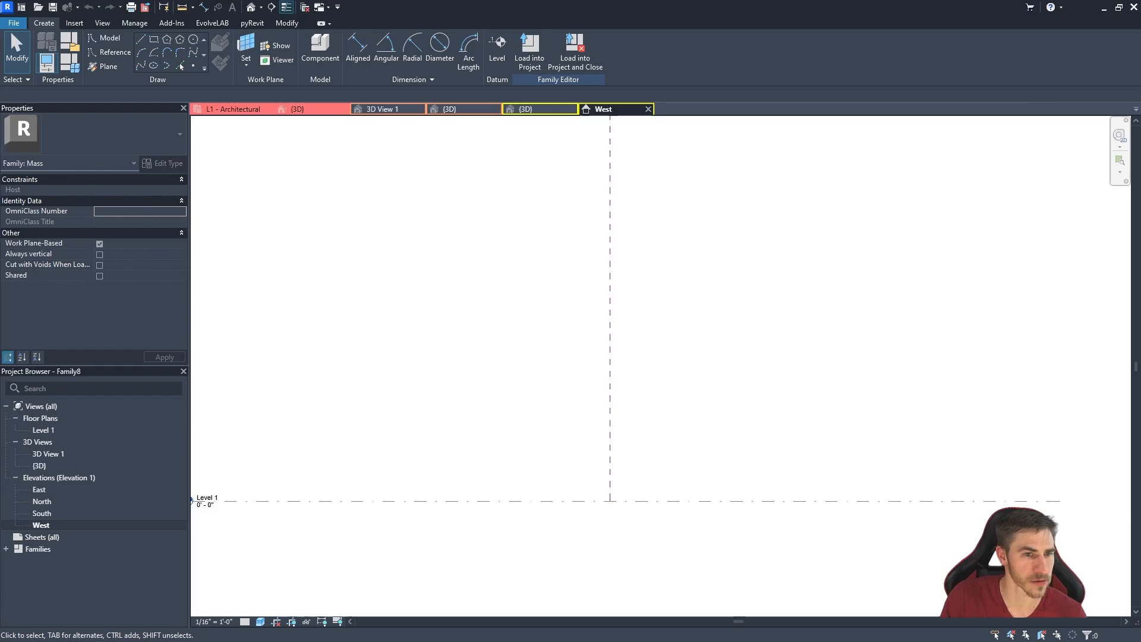
key(alt+Tab)
scroll(419, 406, up, 3)
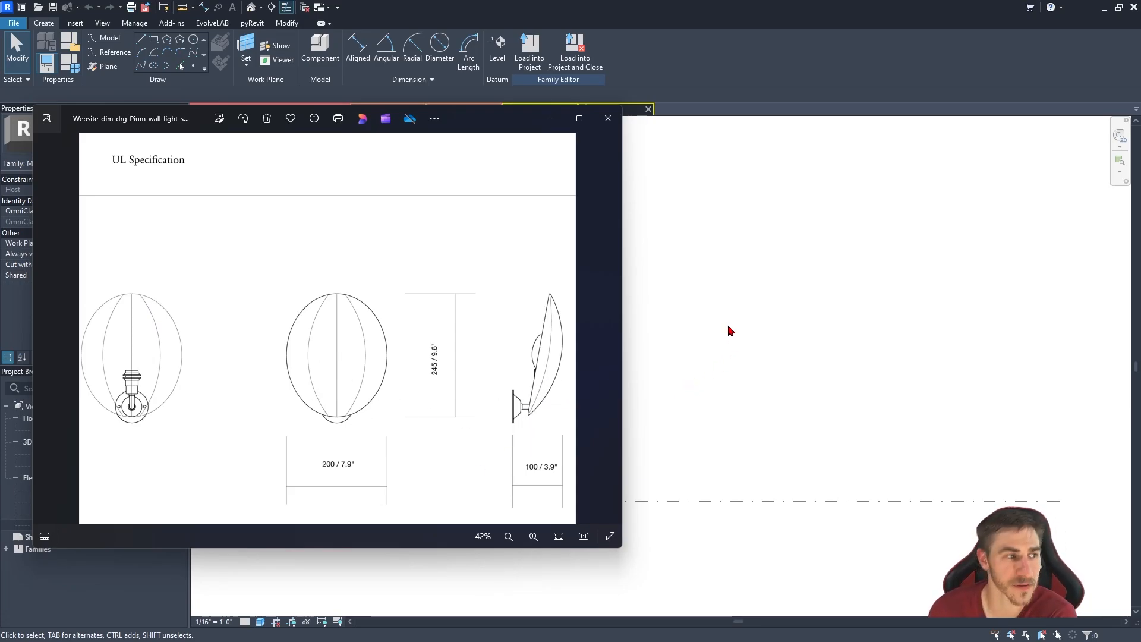
drag(498, 116, 0, 235)
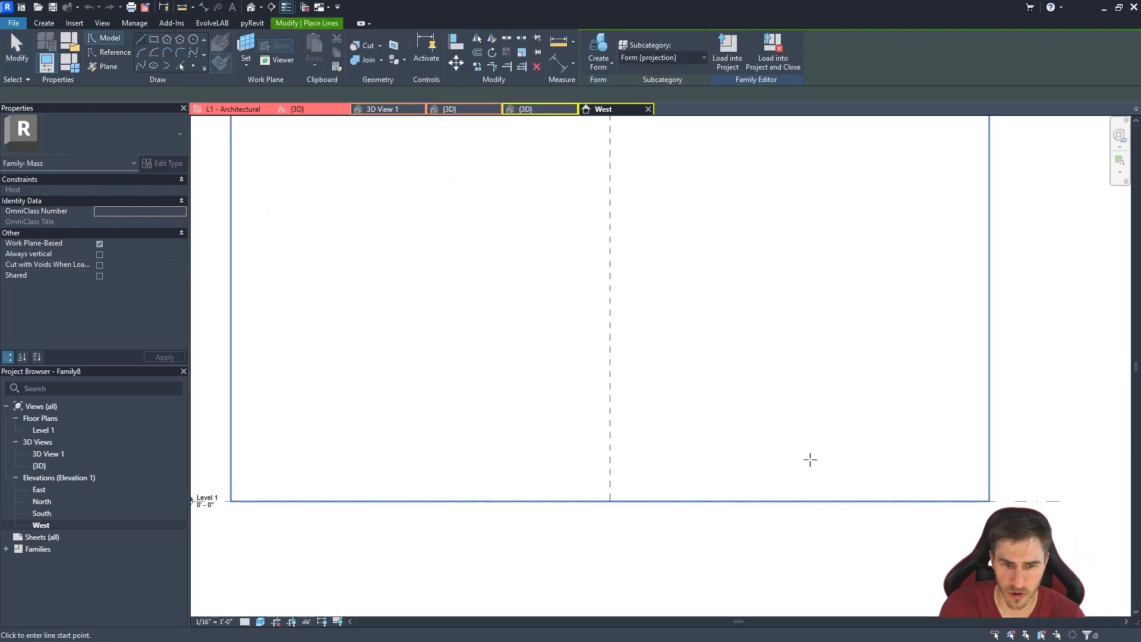
Examine the larger wall light's height, width, depth and side profile in the Pium reference drawing.
scroll(626, 565, down, 3)
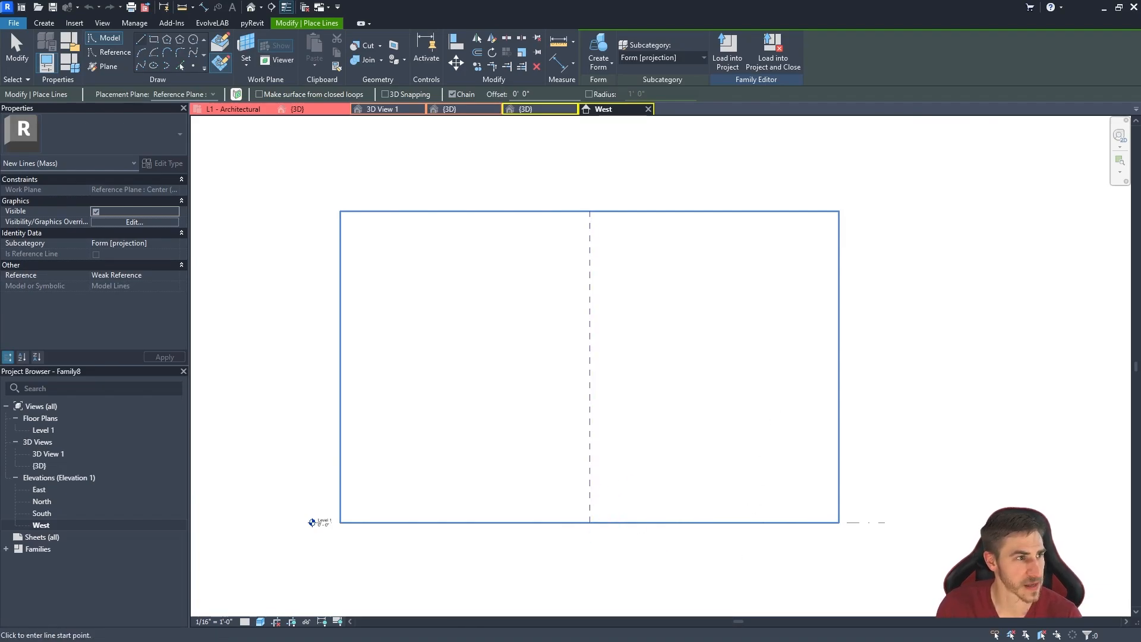
mouse_move(0, 136)
mouse_down()
mouse_move(375, 124)
mouse_move(447, 86)
mouse_up()
scroll(303, 294, up, 2)
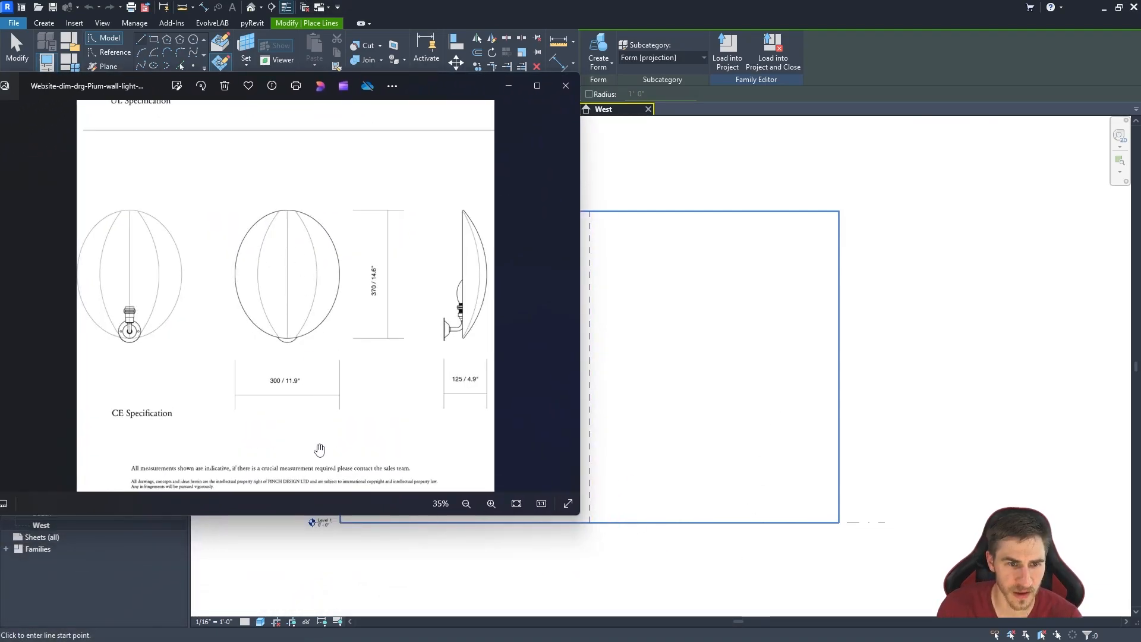
scroll(320, 450, down, 3)
scroll(402, 402, up, 4)
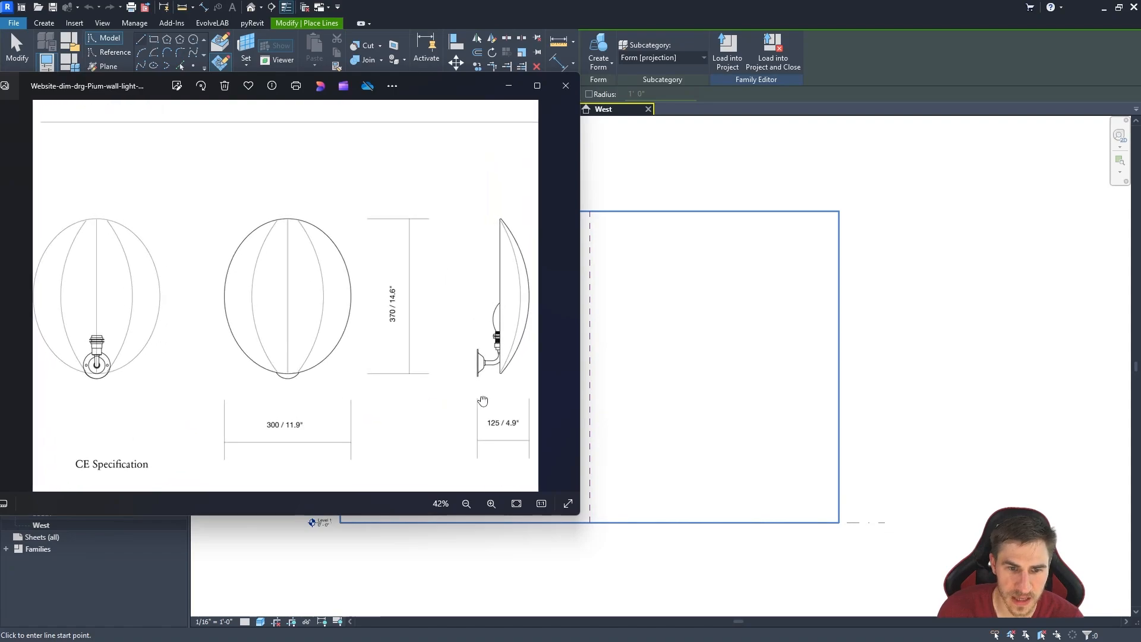
scroll(482, 401, up, 3)
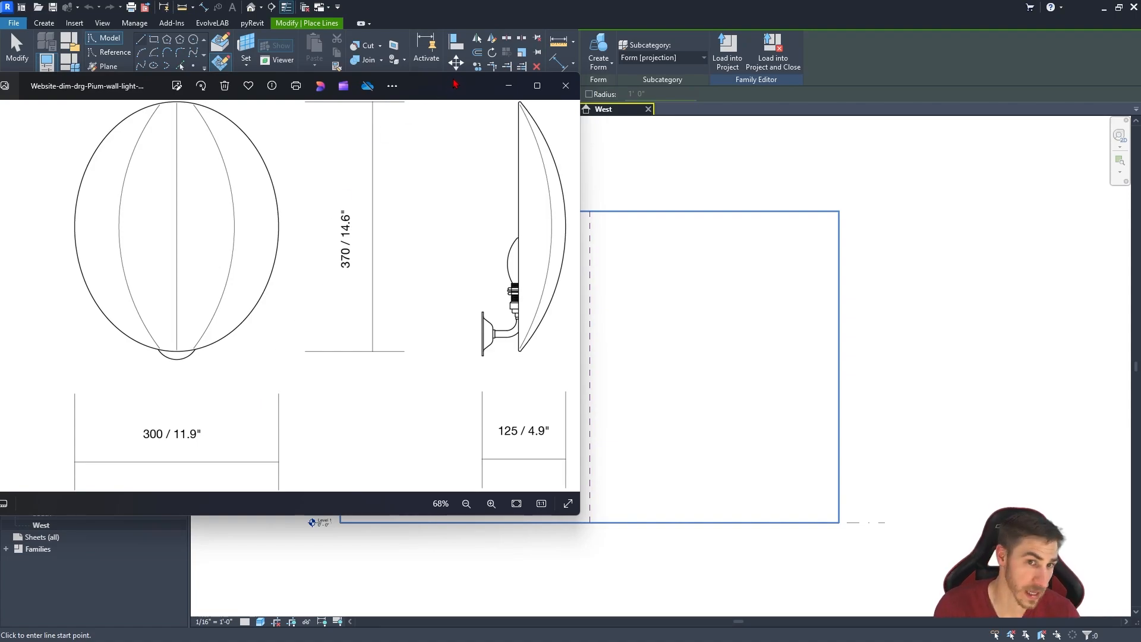
drag(431, 88, 331, 118)
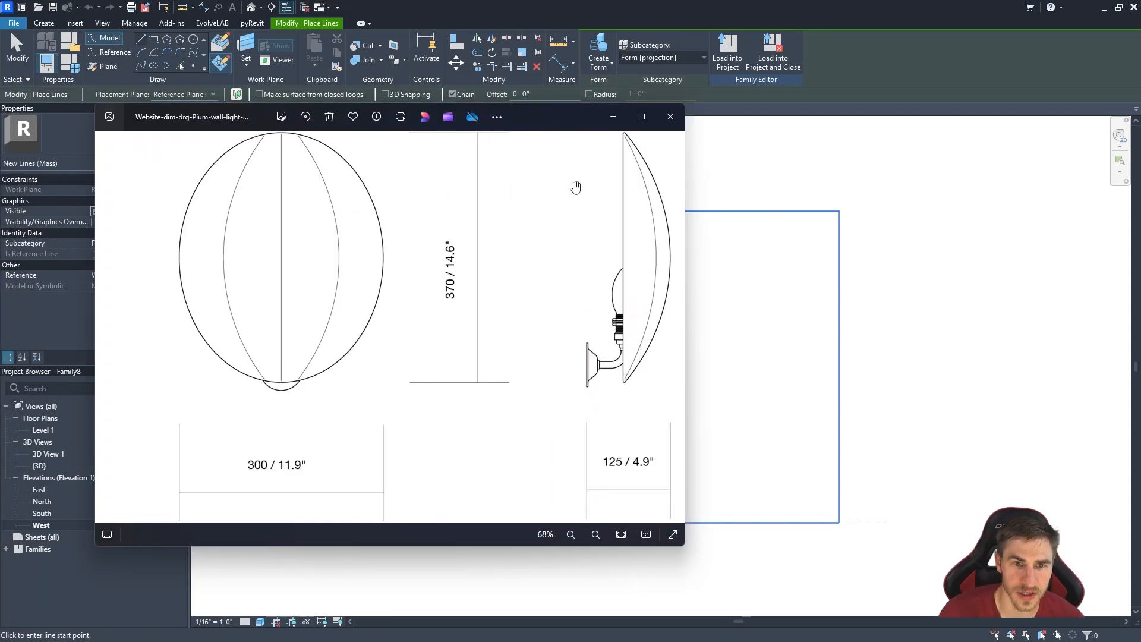
drag(549, 113, 0, 154)
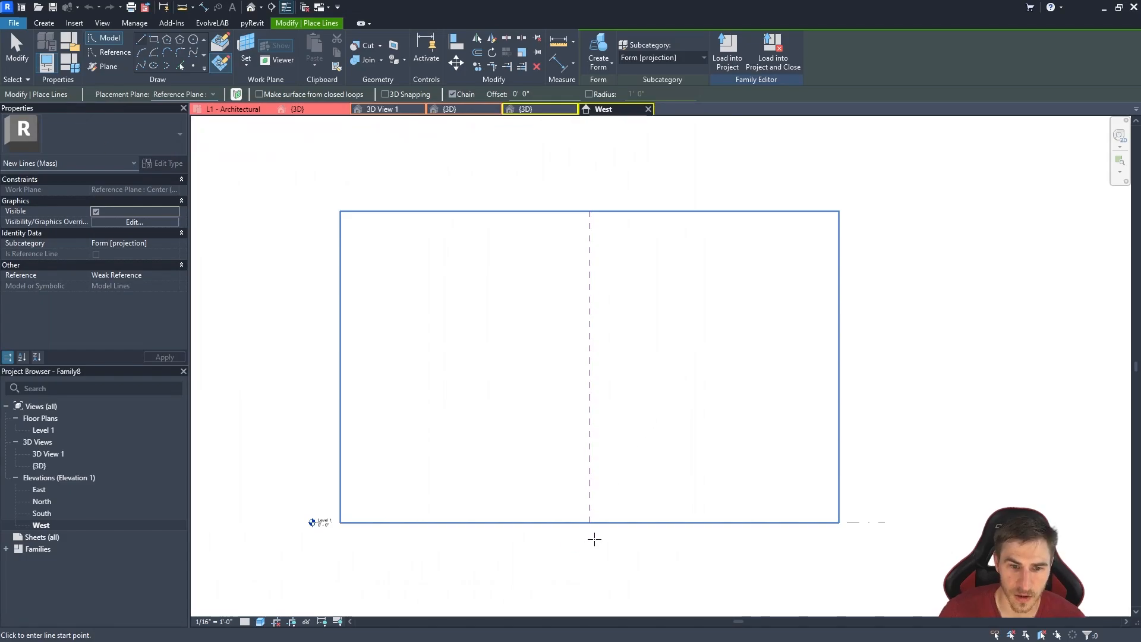
Place a reference point where the center reference plane meets Level 1 in the West elevation.
click(193, 65)
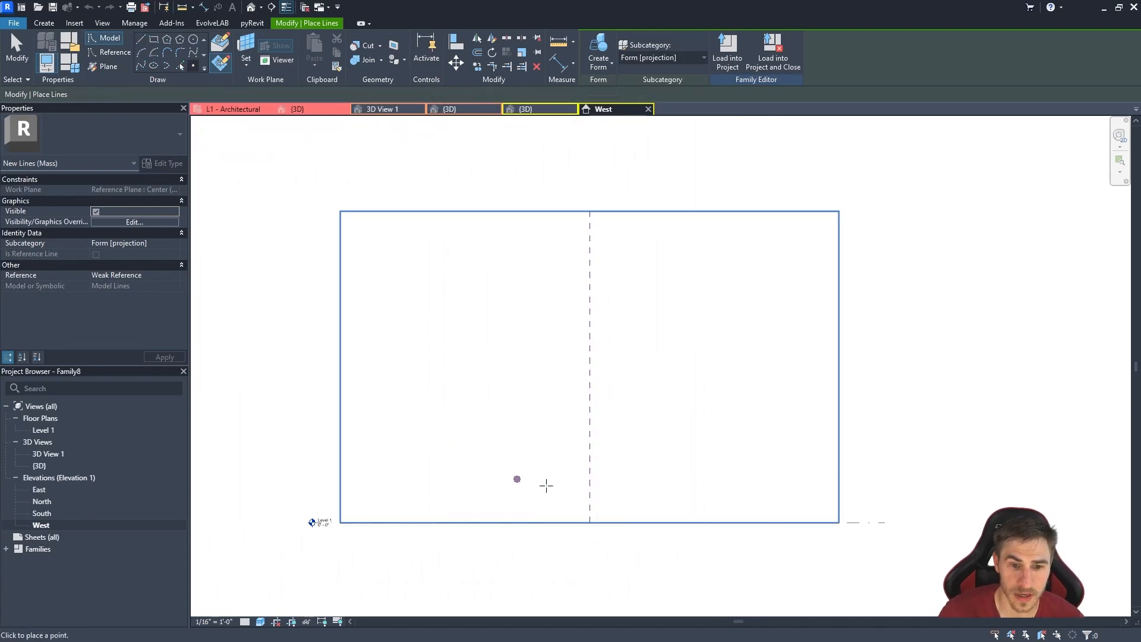
scroll(563, 510, up, 3)
click(564, 517)
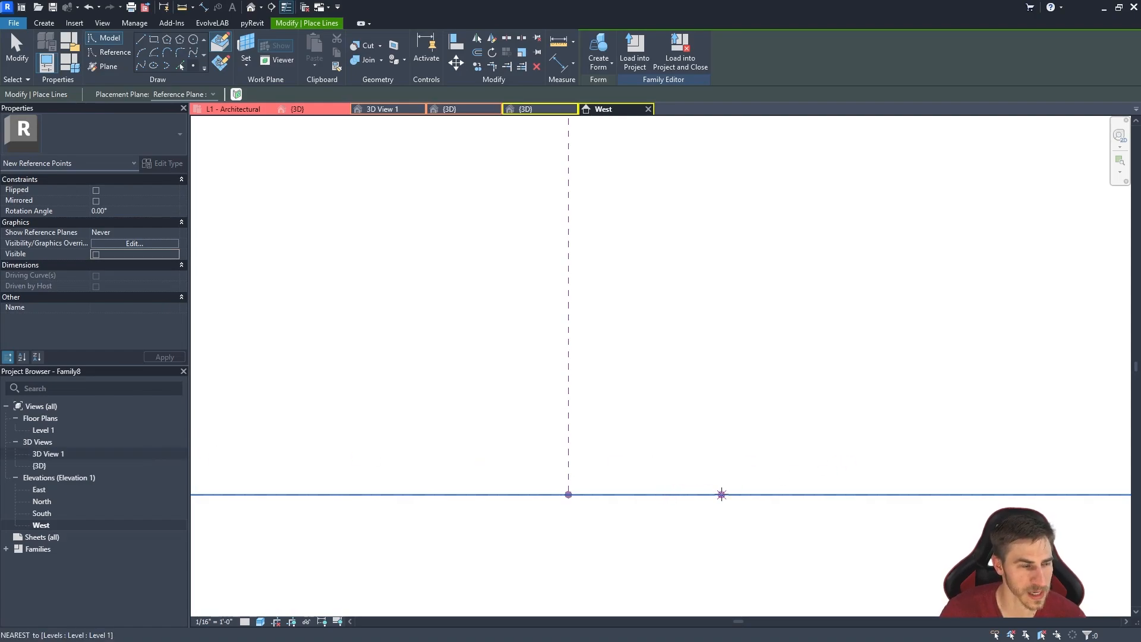
Place a second reference point on Level 1 beside the center point and set the distance between them to =4.9"/2.
click(656, 494)
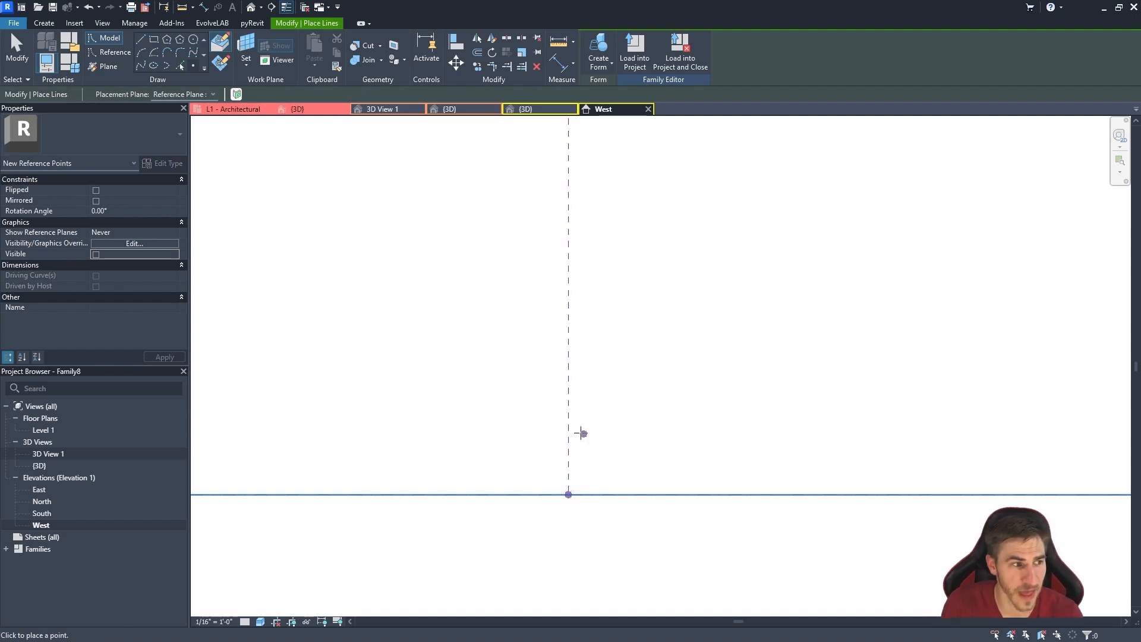
click(771, 494)
key(Escape)
drag(702, 436, 848, 556)
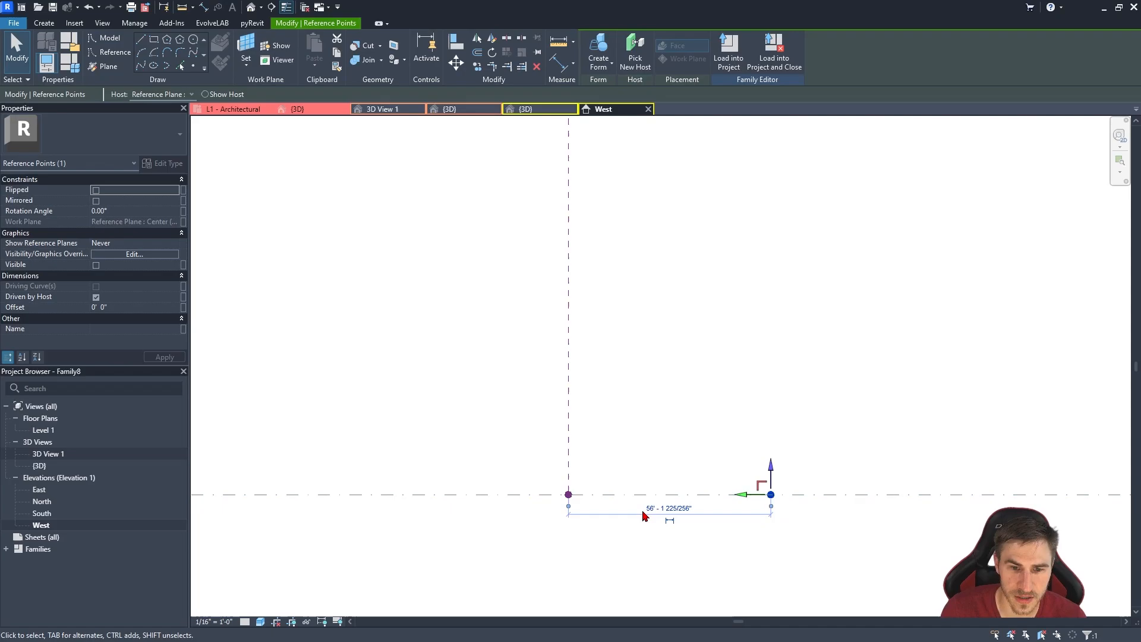
click(677, 510)
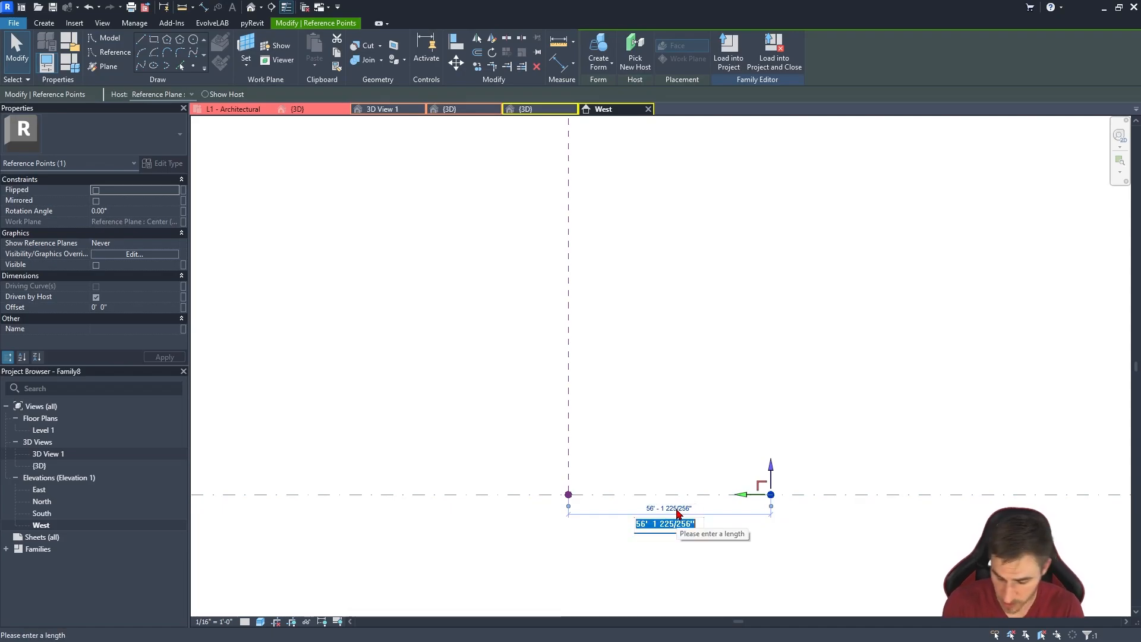
text(=4.9"/2)
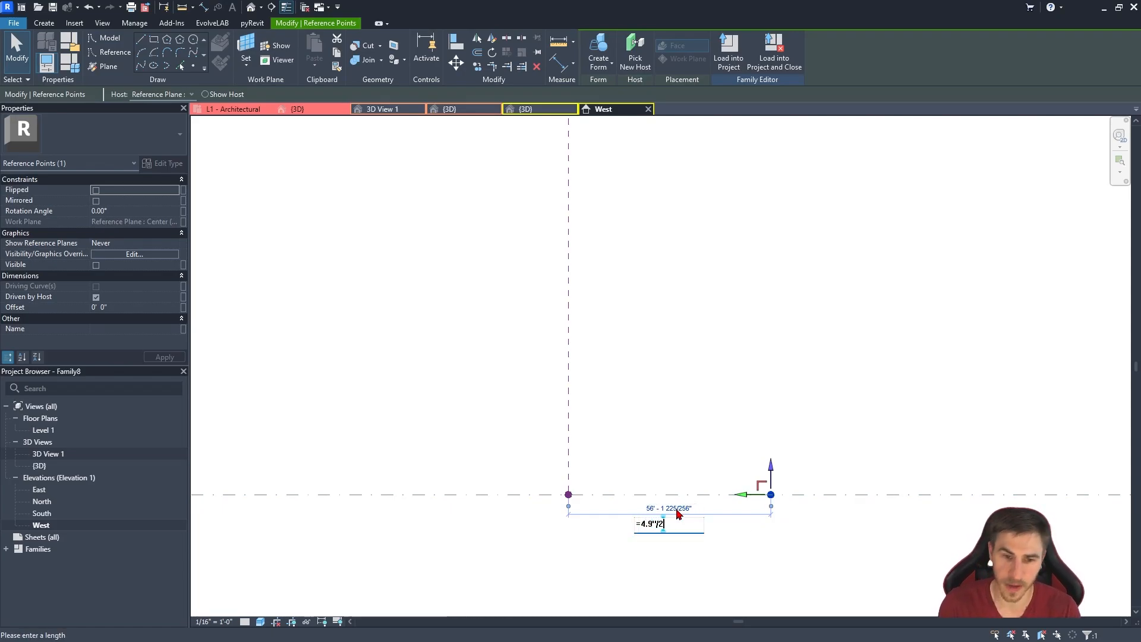
key(Return)
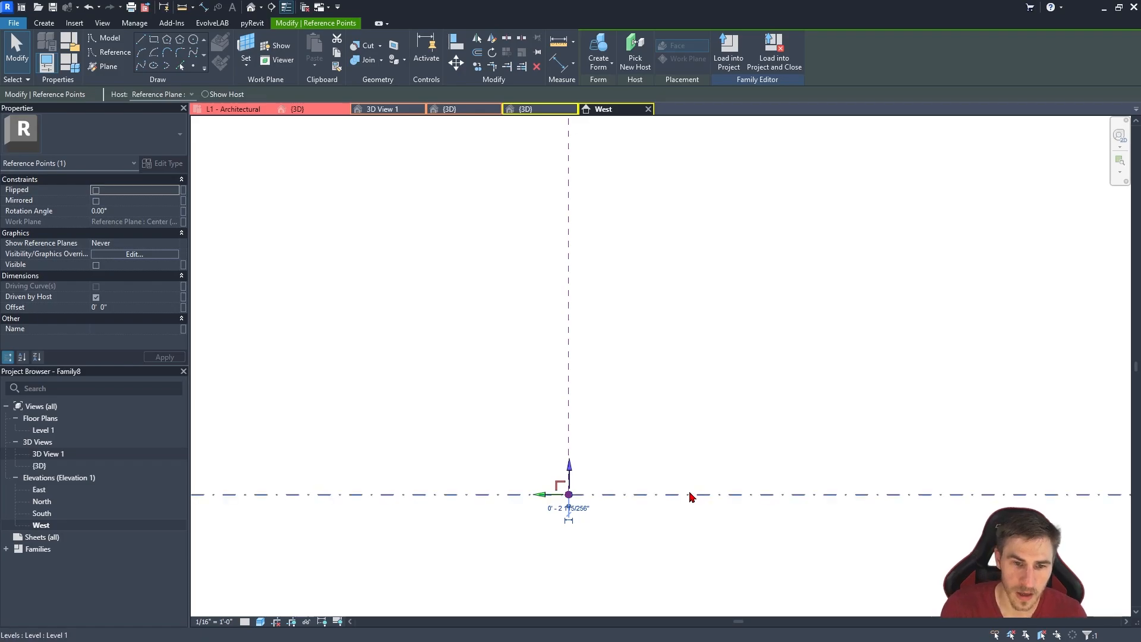
key(Escape)
scroll(569, 500, up, 6)
Set the West elevation's scale to 1 1/2" = 1'-0" and check the larger wall light's side profile in the Pium drawing.
click(214, 621)
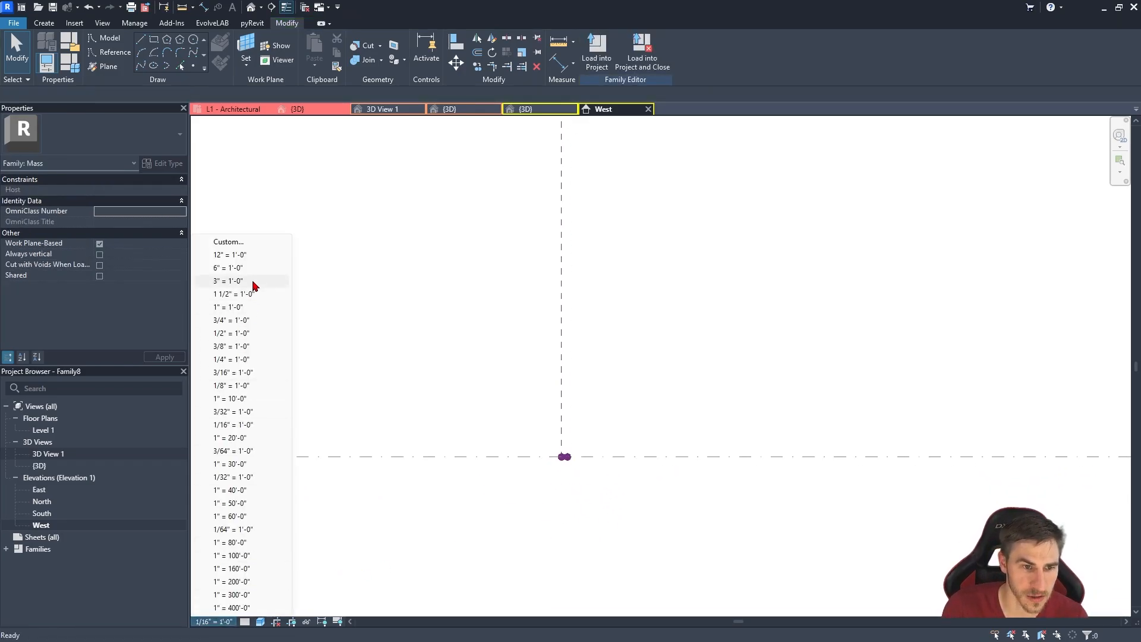
click(238, 295)
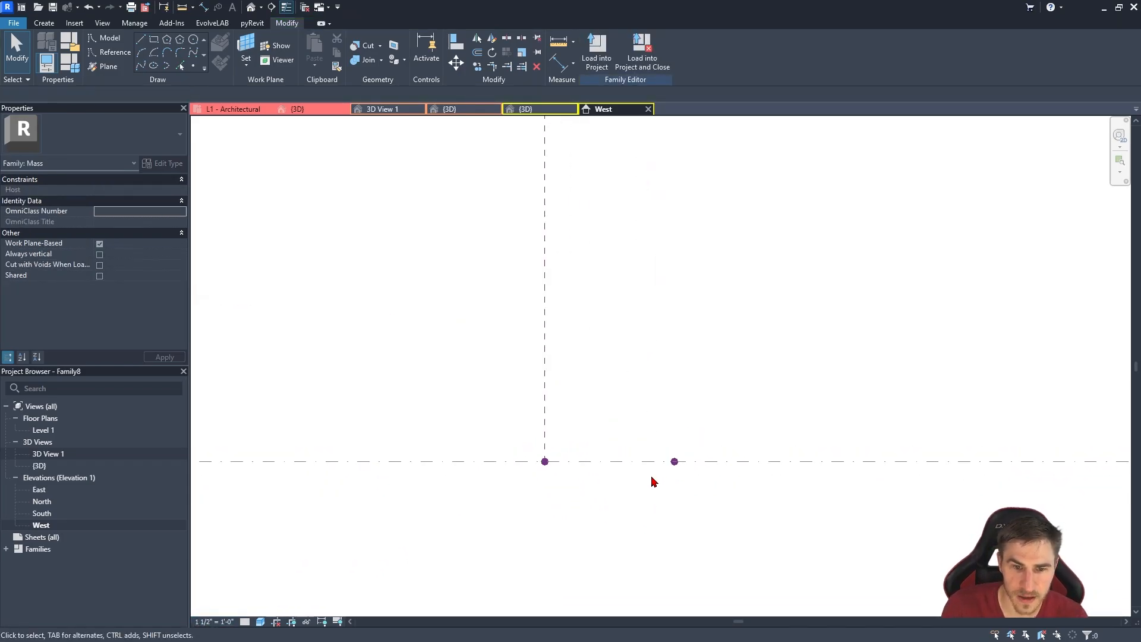
drag(668, 188, 647, 342)
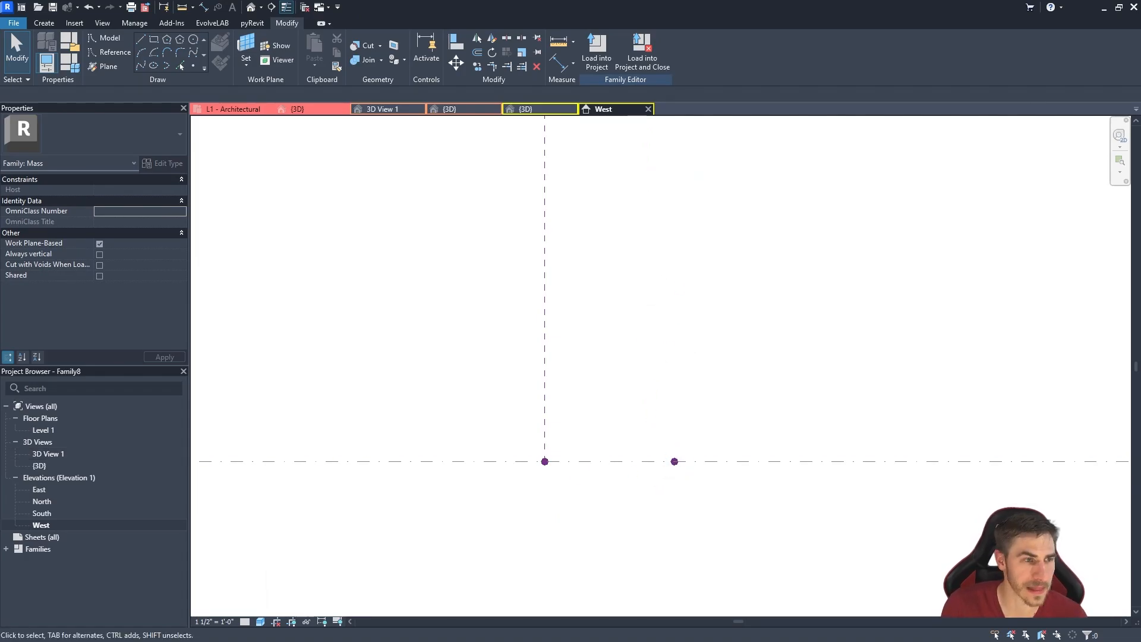
drag(0, 112, 580, 112)
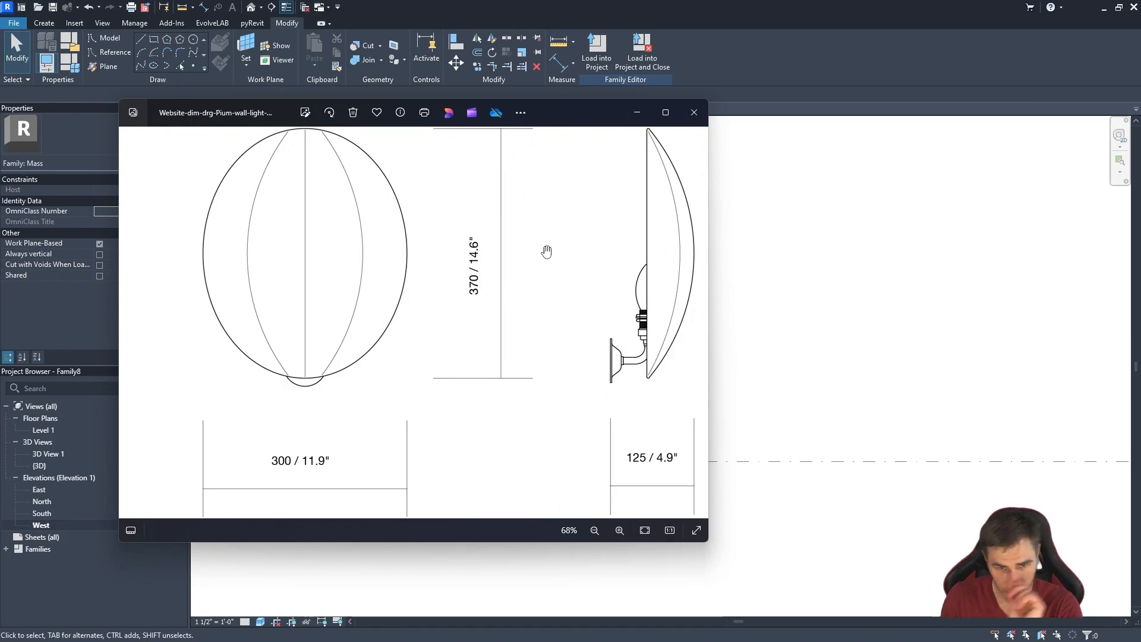
click(101, 319)
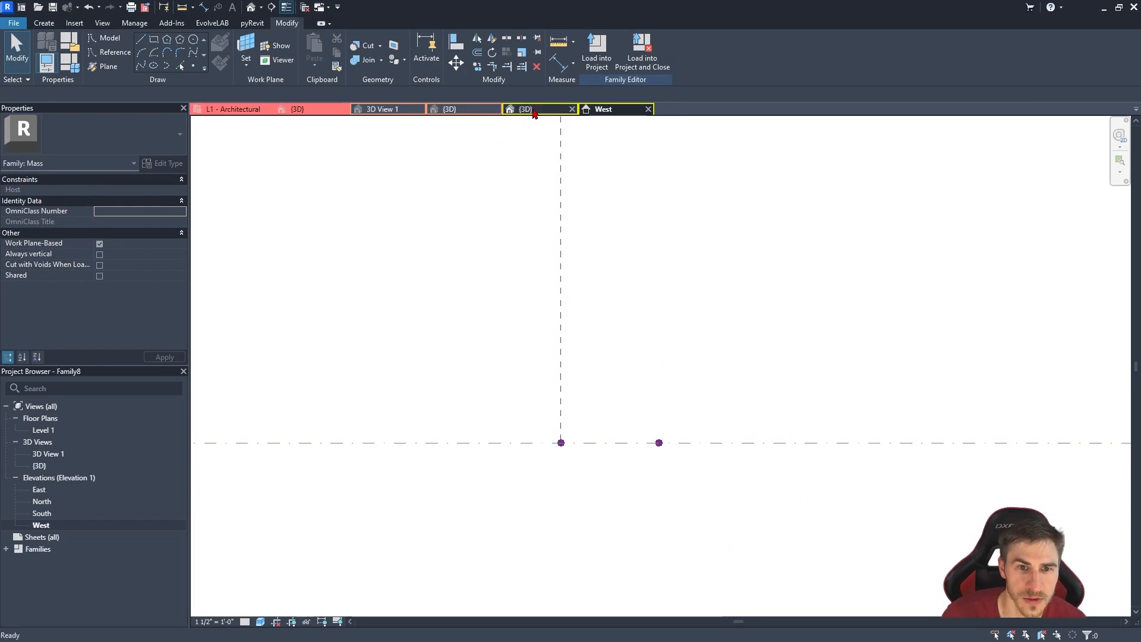
Open the new mass family's {3D} view and draw a reference line from the center reference point to the second reference point.
click(526, 109)
scroll(687, 338, up, 3)
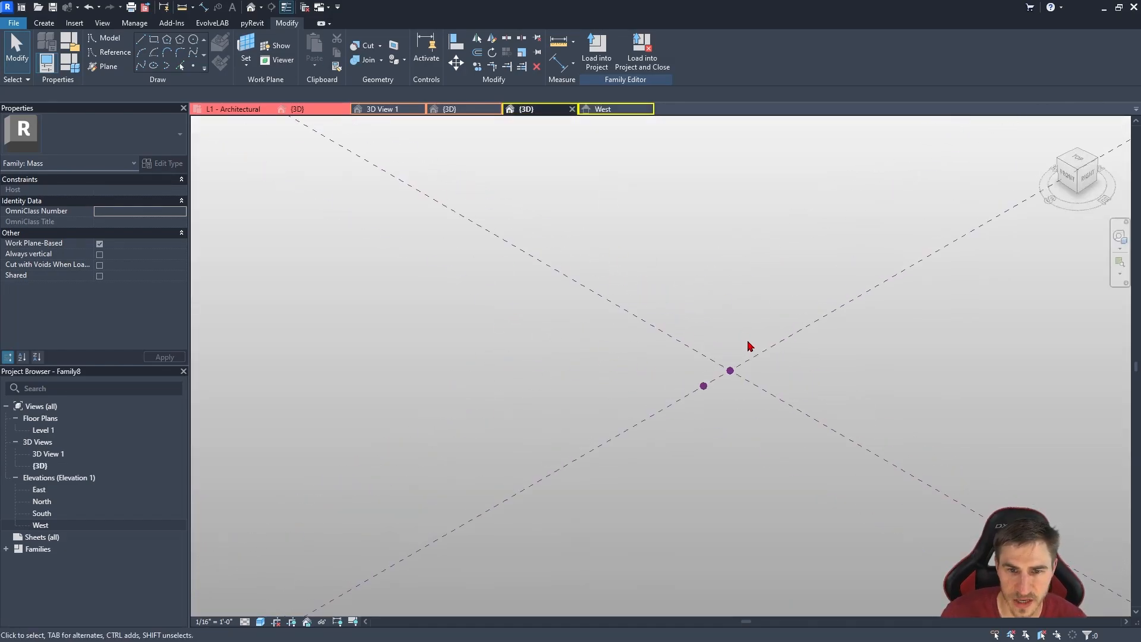
shift+middle_drag(713, 355, 740, 350)
drag(496, 586, 631, 531)
shift+middle_drag(639, 533, 823, 270)
scroll(598, 390, up, 2)
key(Escape)
scroll(491, 366, up, 2)
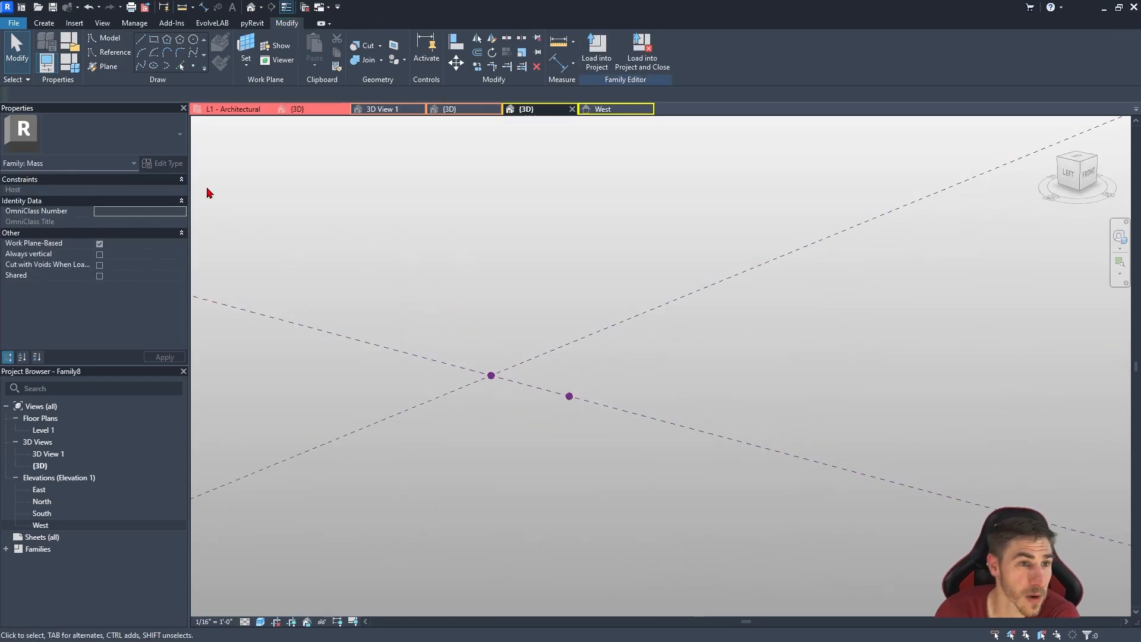
click(108, 53)
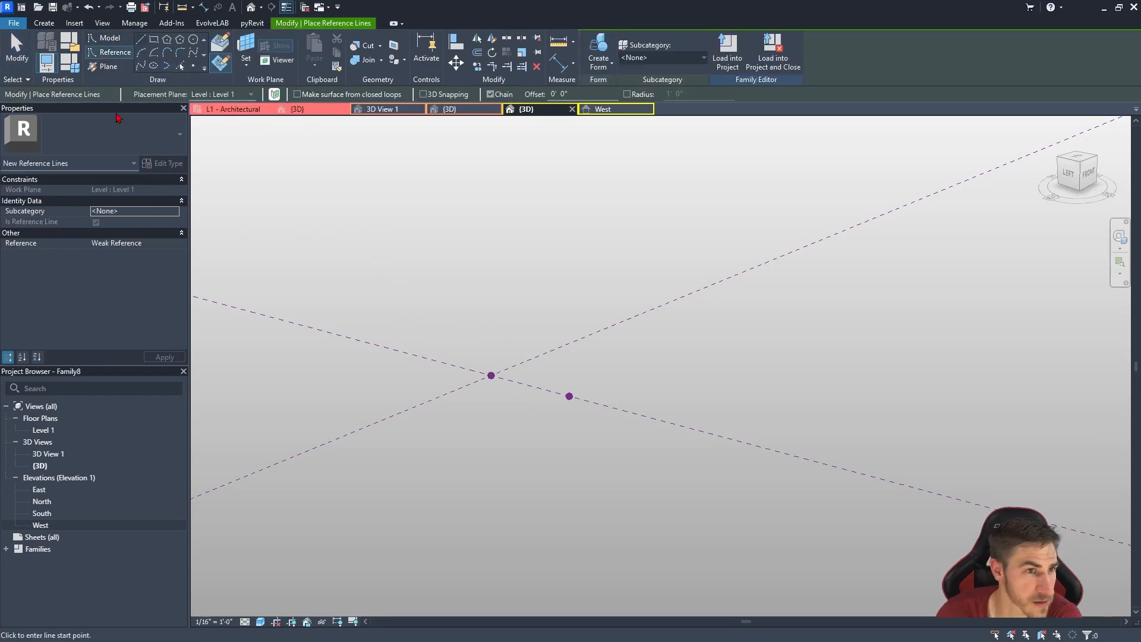
click(491, 375)
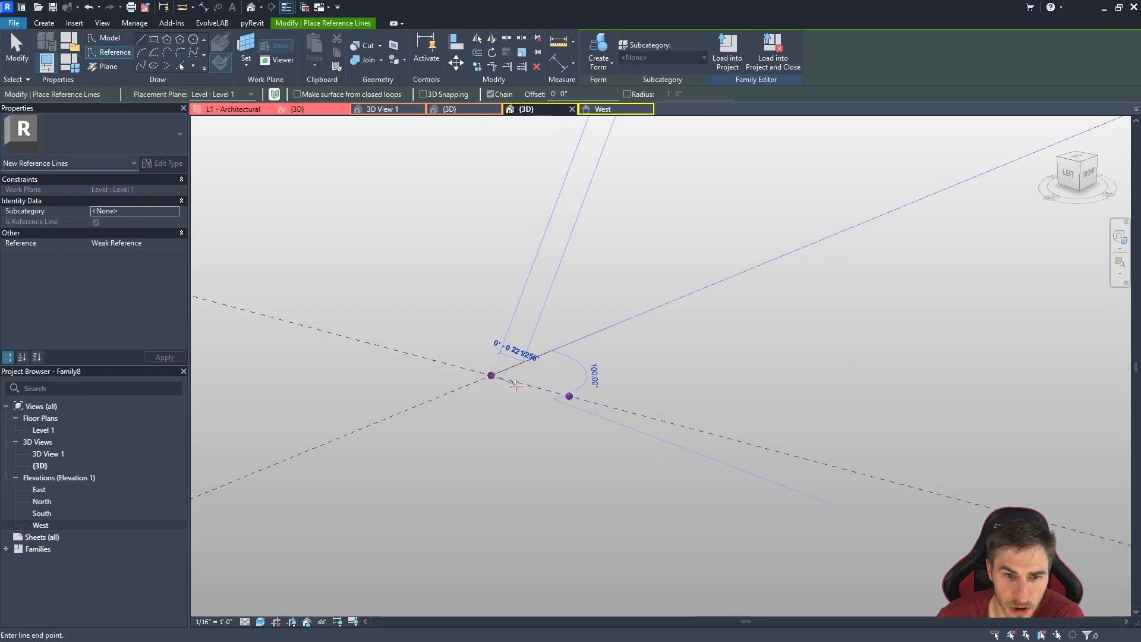
click(569, 396)
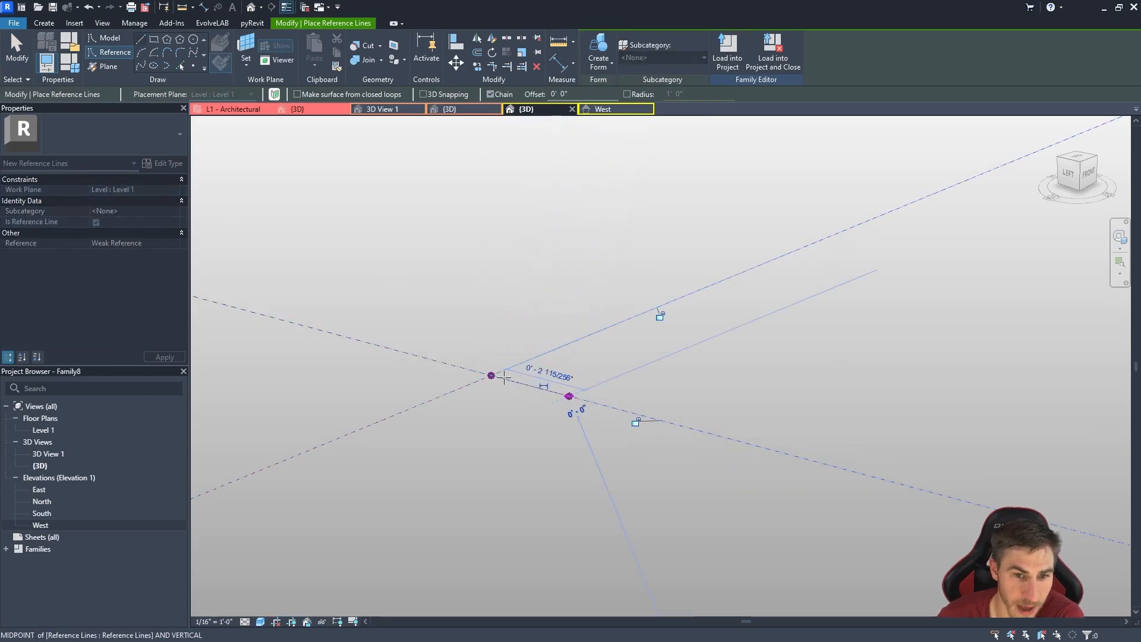
key(Escape)
scroll(406, 342, up, 1)
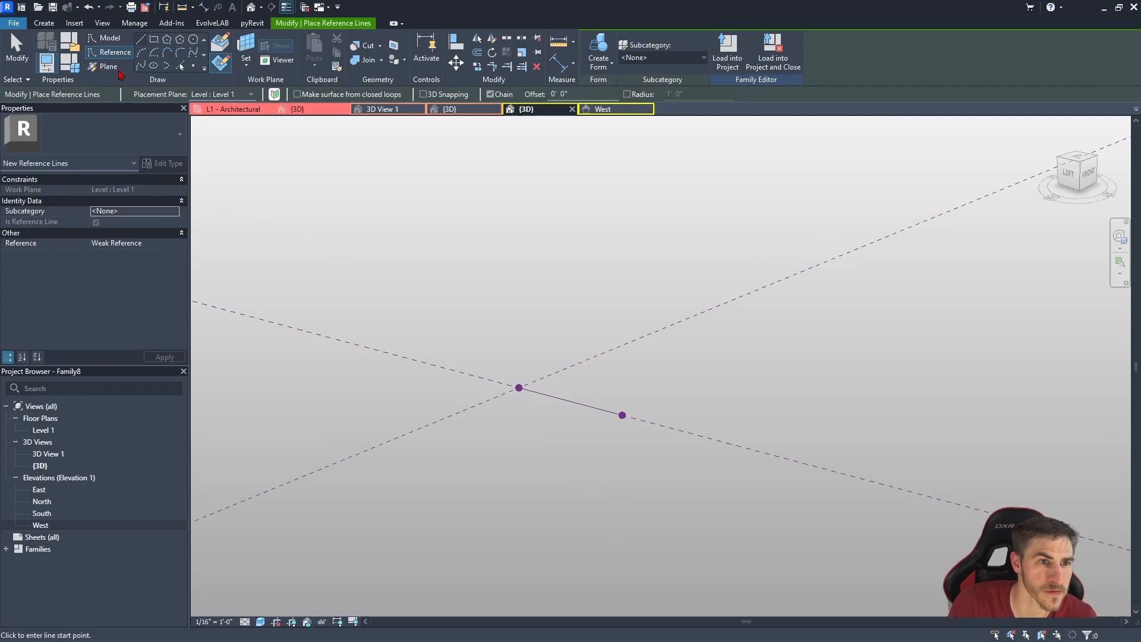
Sketch a two-segment chain of reference lines starting at the center reference point, and remove it.
click(519, 387)
click(650, 364)
click(665, 392)
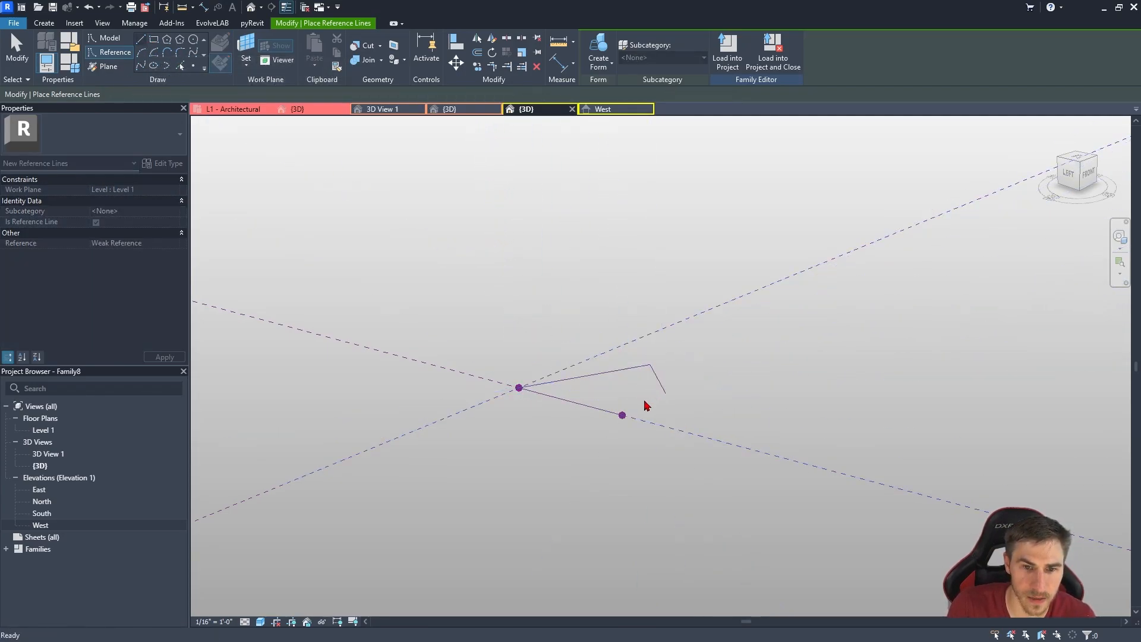
key(Escape)
key(Escape)
key(Tab)
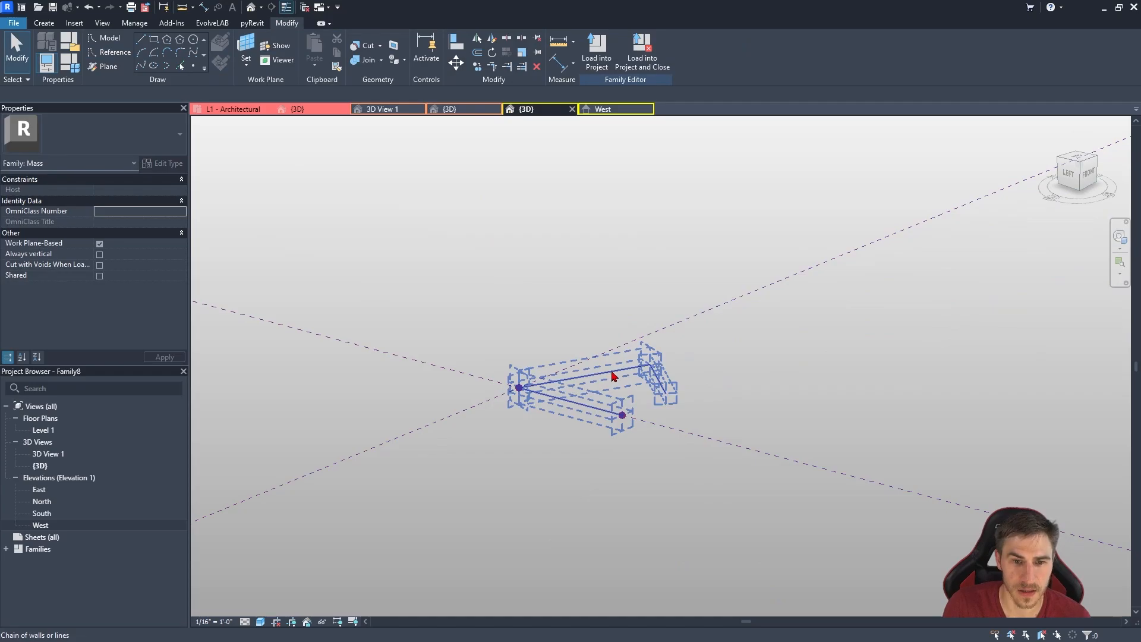
click(611, 372)
click(668, 412)
key(Tab)
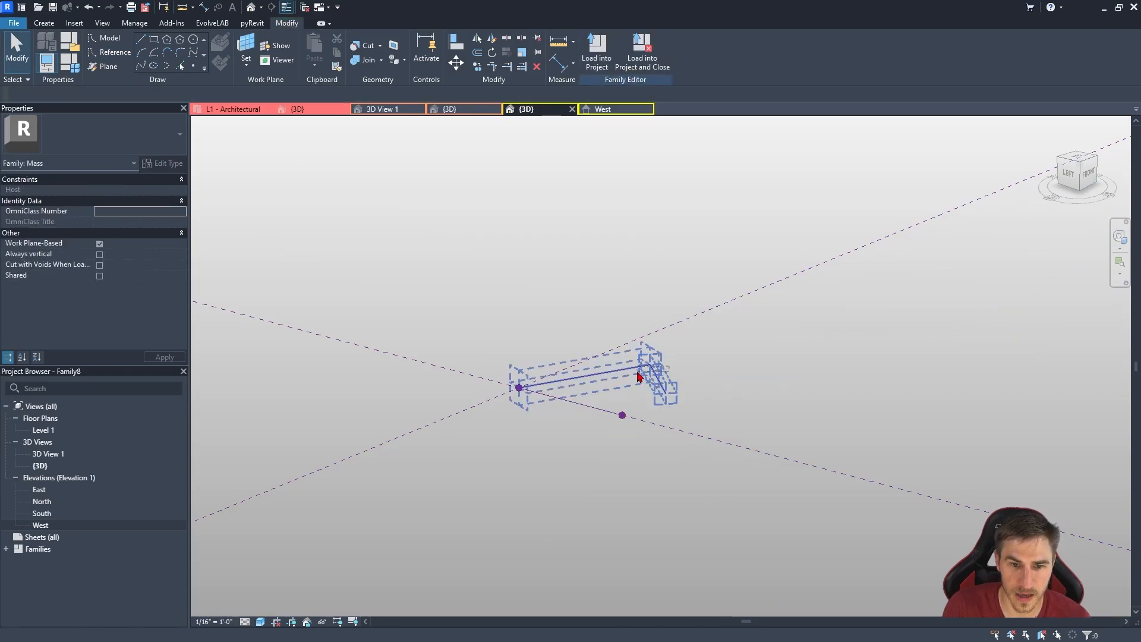
click(637, 376)
Try creating a revolved form from the two-segment model-line profile and the reference-line axis, and undo it.
ctrl+click(571, 401)
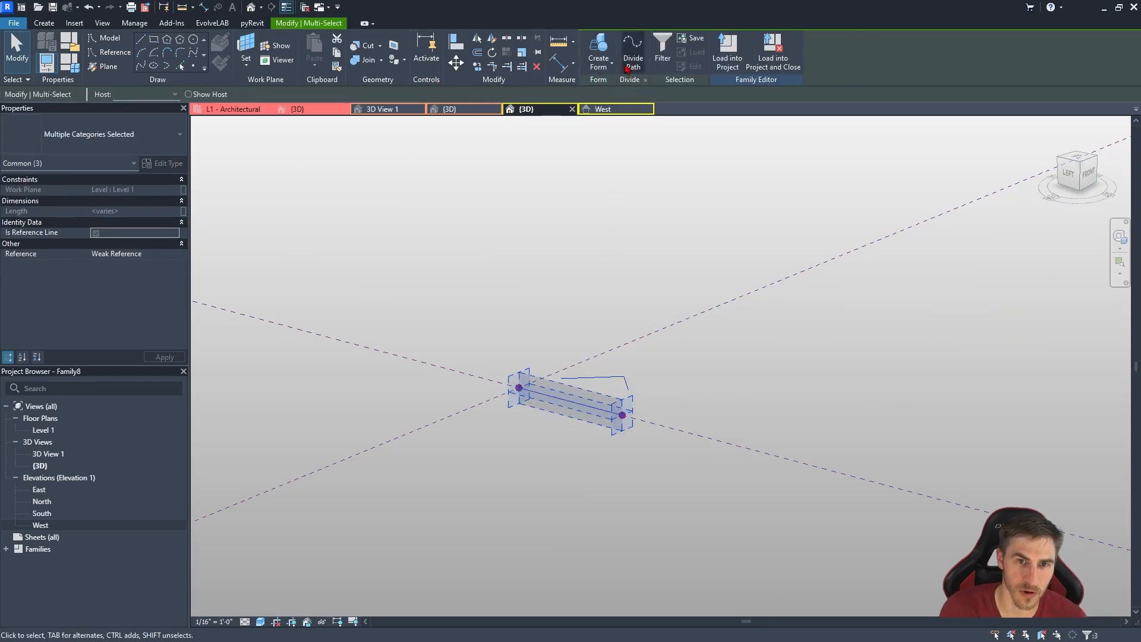
click(598, 47)
shift+middle_drag(764, 395, 382, 263)
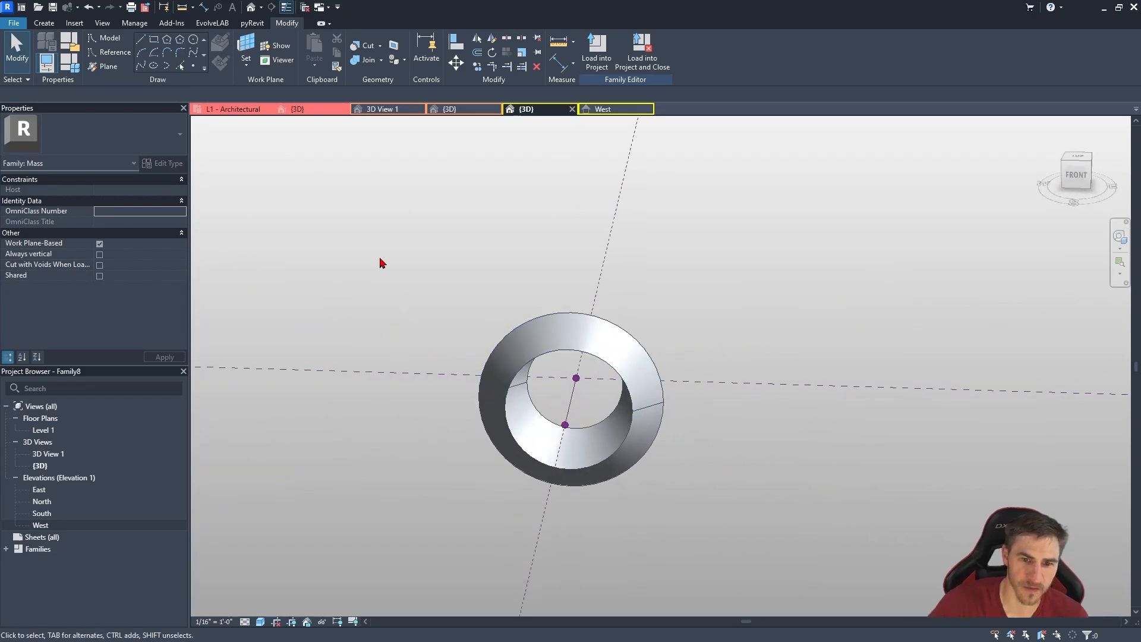
shift+middle_drag(546, 418, 665, 423)
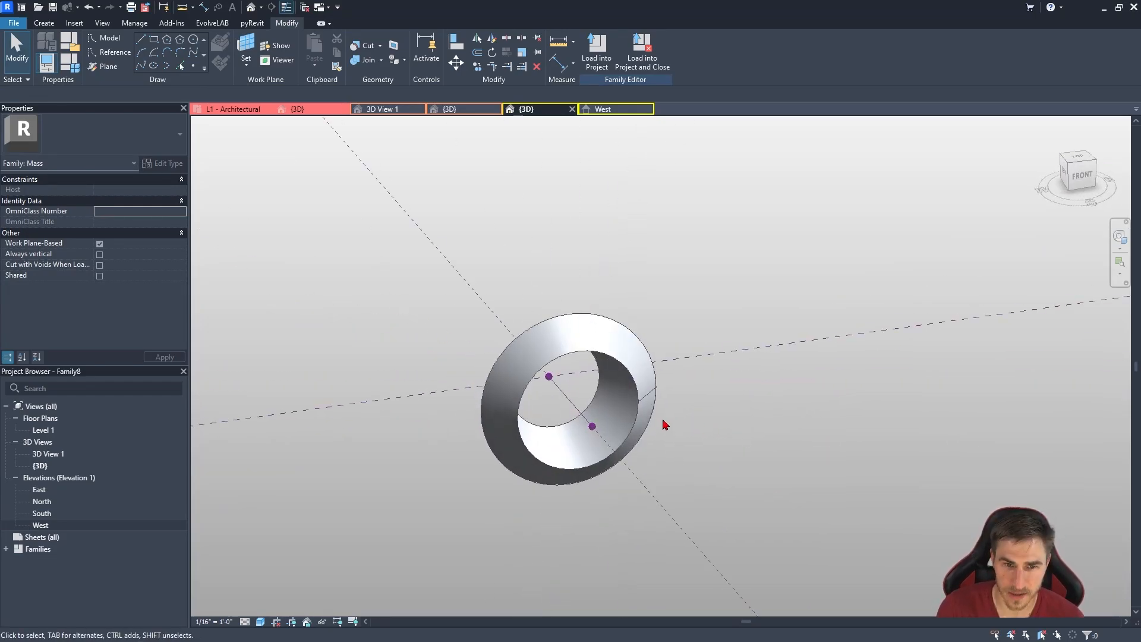
key(ctrl+z)
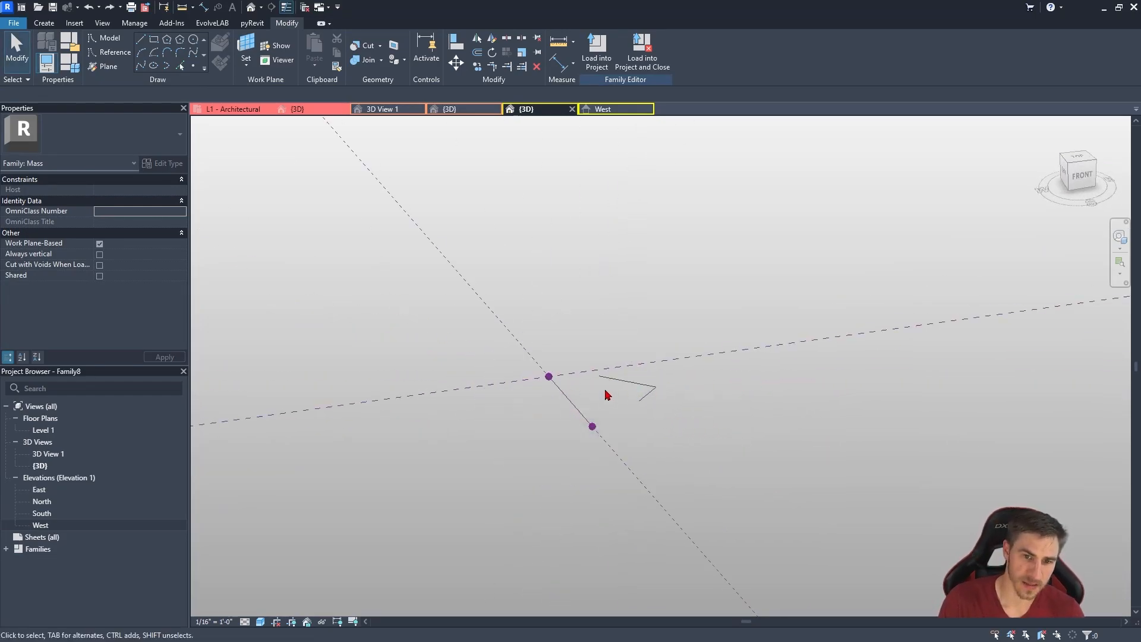
Select the two-segment model-line profile, compare it with the Pium drawing, and move its free end onto the Center (Front/Back) plane.
scroll(603, 388, up, 2)
key(Tab)
click(631, 375)
mouse_move(580, 400)
shift+middle_down()
mouse_move(624, 404)
mouse_move(591, 382)
shift+middle_up()
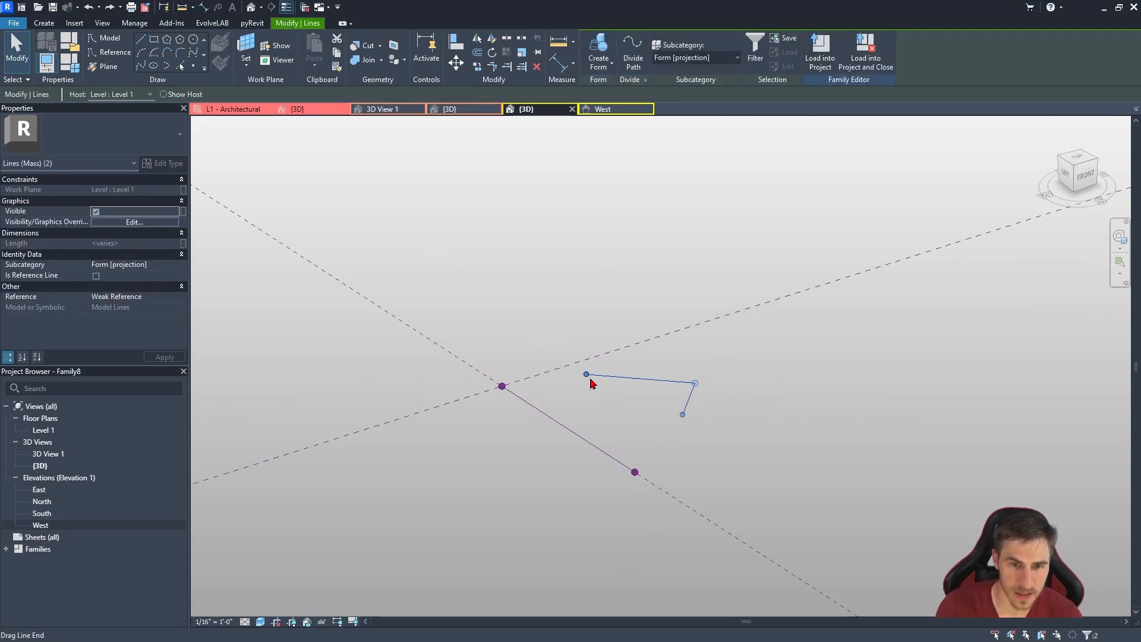
drag(0, 169, 202, 185)
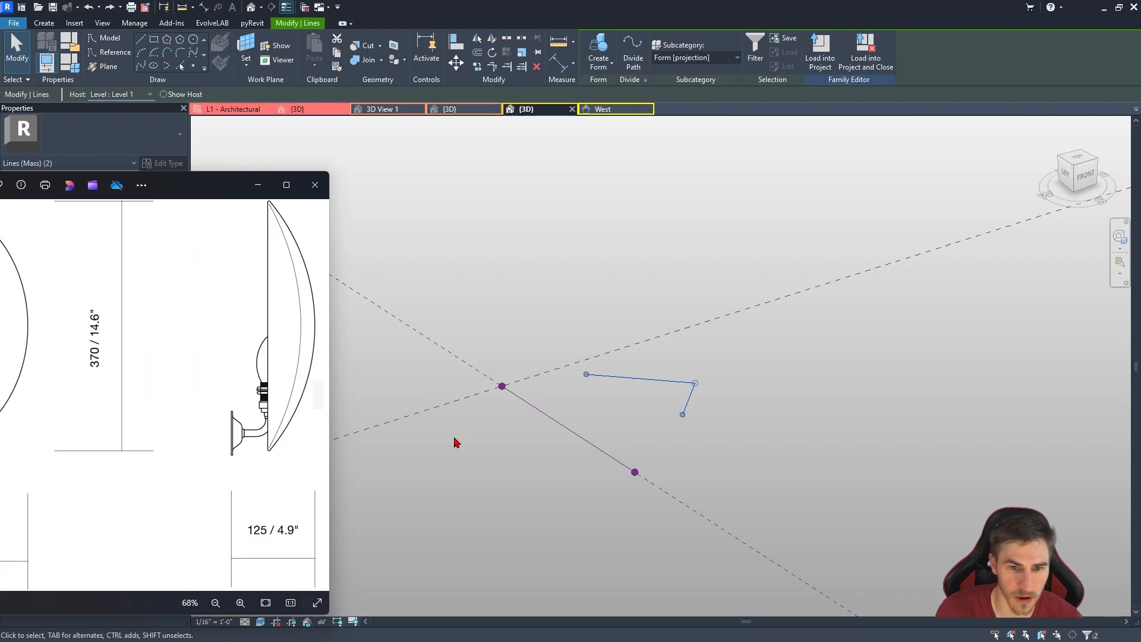
click(585, 375)
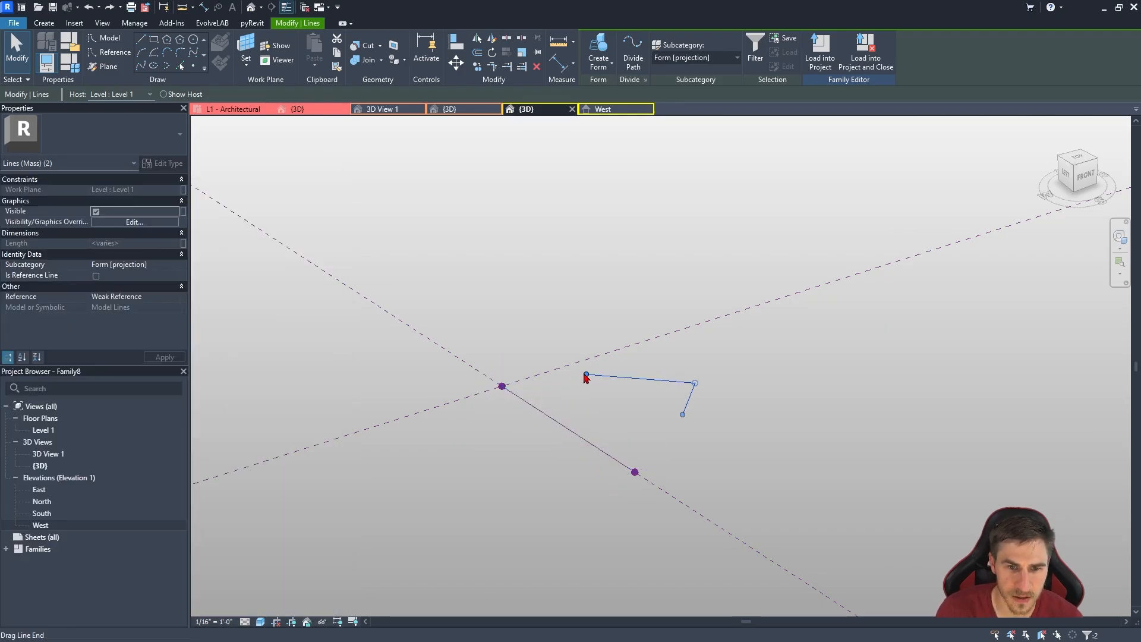
mouse_move(586, 376)
mouse_down()
mouse_move(502, 386)
mouse_move(574, 363)
mouse_up()
key(alt+Tab)
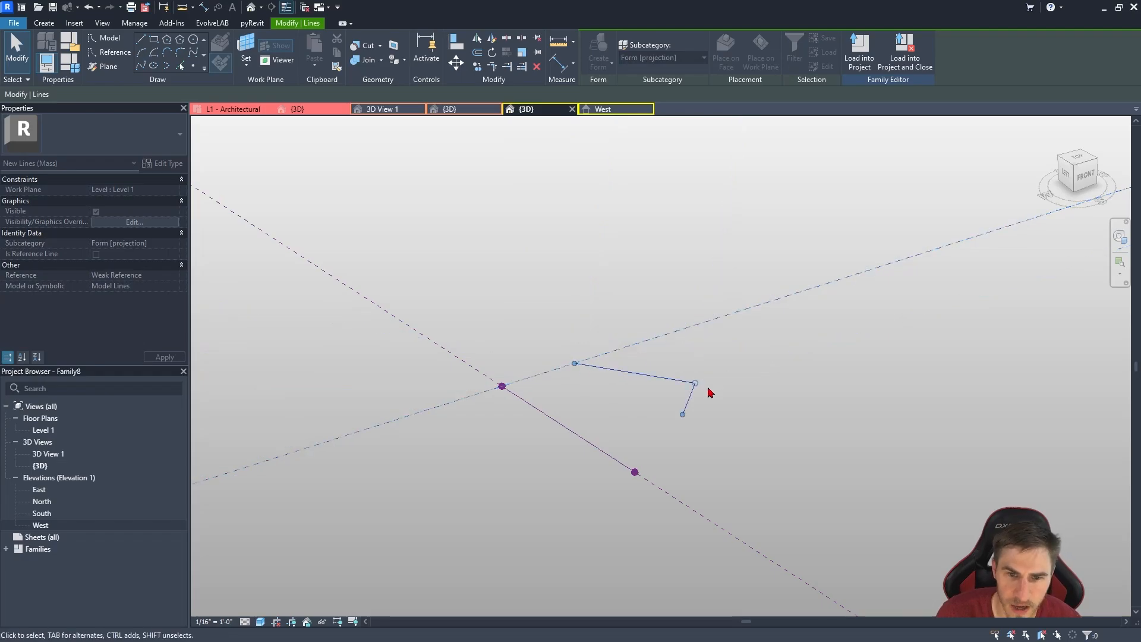
Delete the profile's short segment and stretch the remaining line's end to the reference-line axis.
click(686, 404)
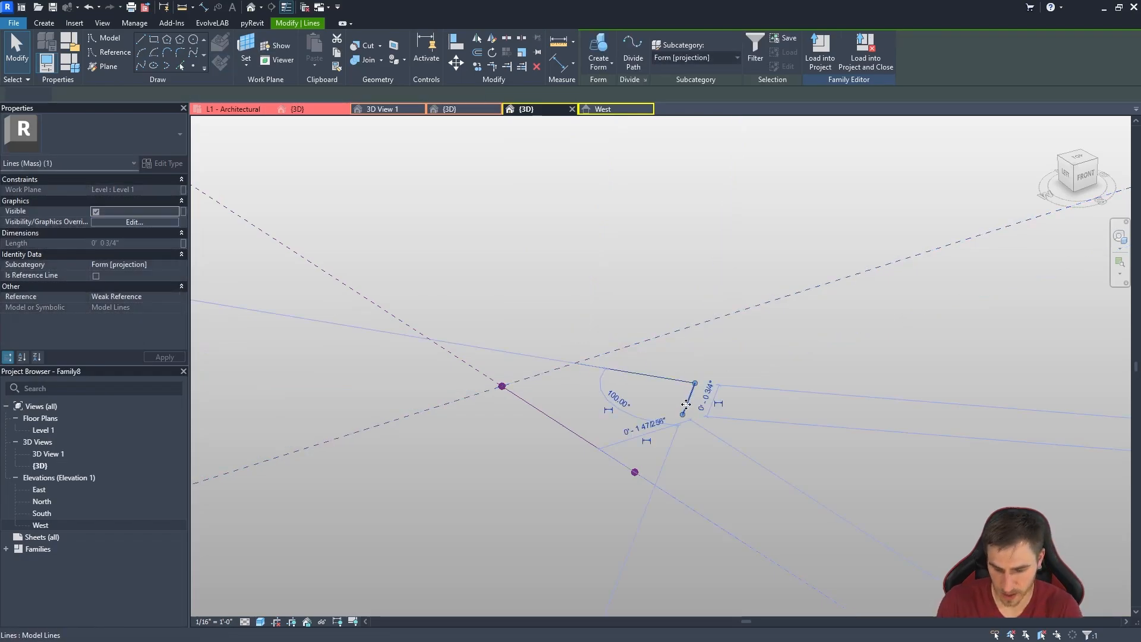
key(Delete)
click(693, 384)
drag(695, 383, 577, 435)
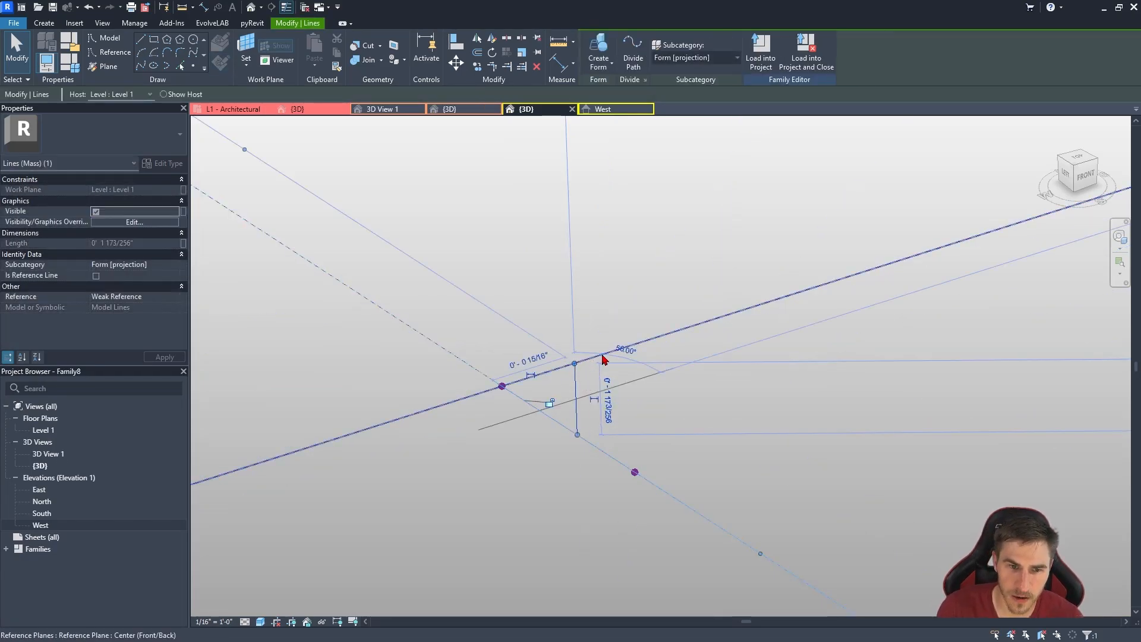
Set the line's end on the Center (Front/Back) plane 1" from the axis and set the line's angle to 45 degrees.
drag(540, 302, 596, 376)
click(576, 380)
click(536, 366)
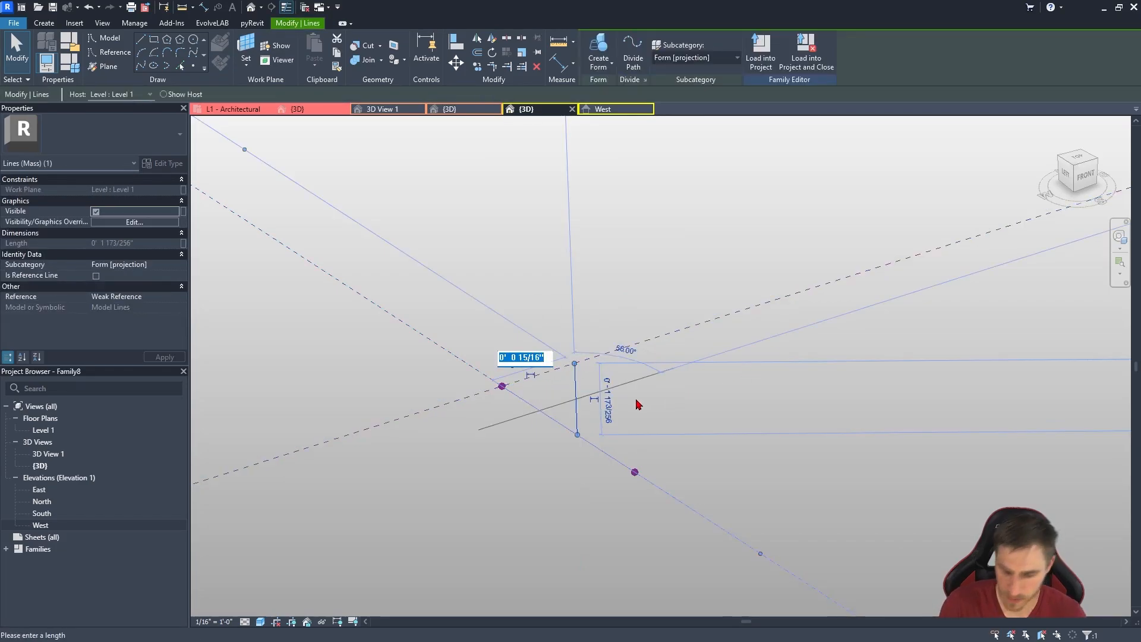
text(1)
key(Return)
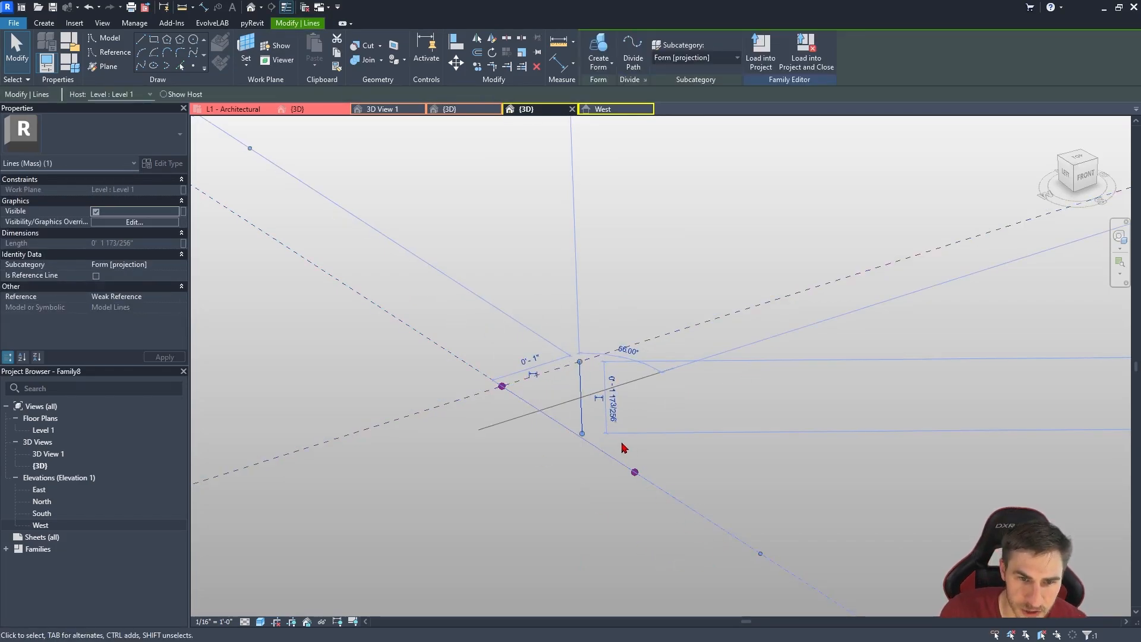
mouse_move(582, 434)
mouse_down()
mouse_move(588, 442)
mouse_move(582, 434)
mouse_up()
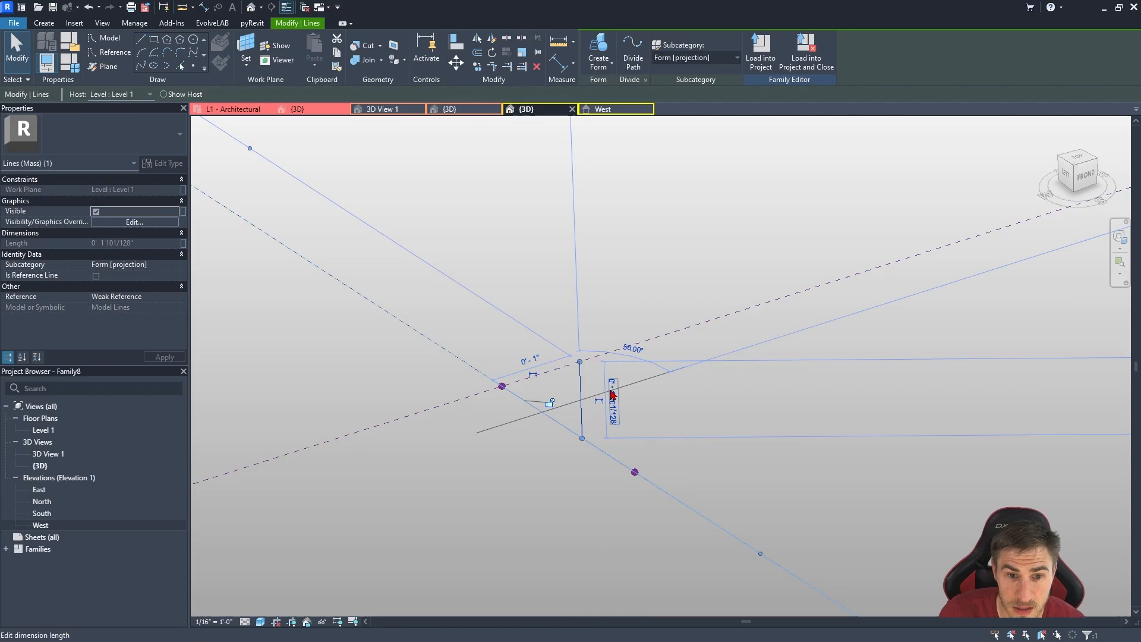
click(633, 349)
text(45)
key(Return)
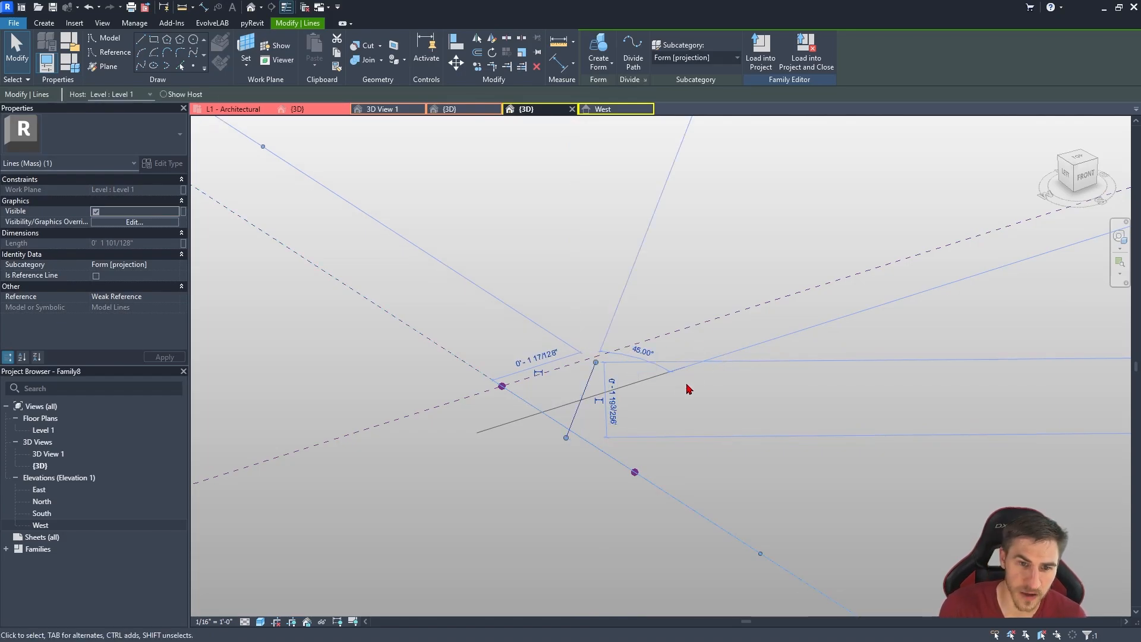
Move the angled line's lower end back onto the reference-line axis and deselect the line.
shift+middle_drag(688, 389, 632, 377)
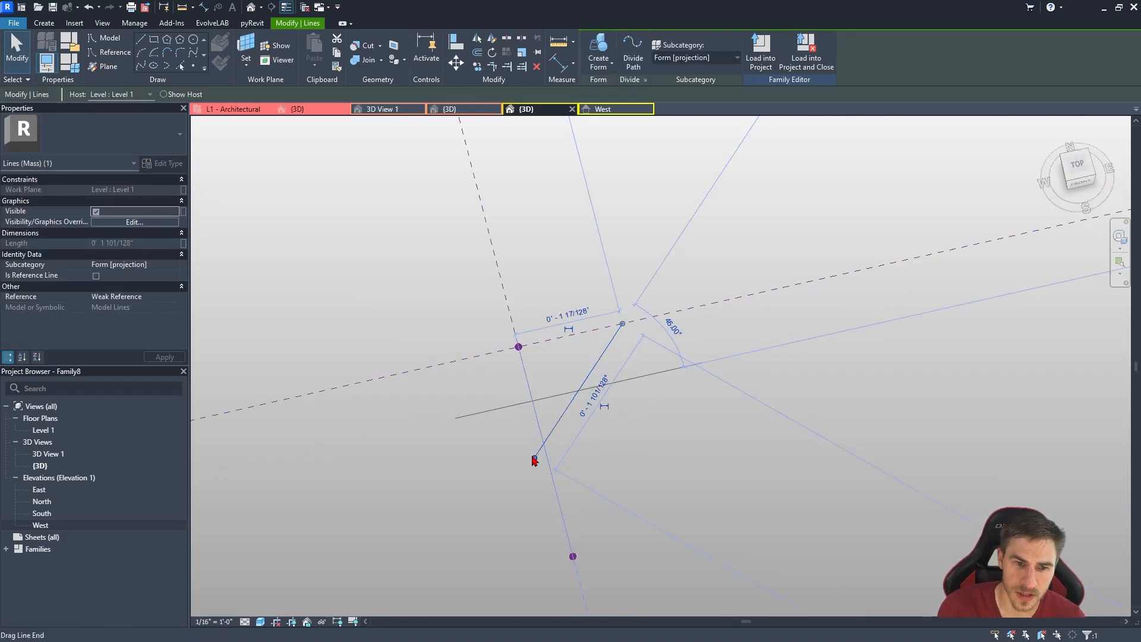
drag(533, 457, 542, 444)
click(634, 434)
Try revolving the angled line alone about the reference line and compare the cone with the Pium drawing's side view.
scroll(600, 320, down, 2)
shift+middle_drag(693, 380, 722, 364)
click(574, 384)
ctrl+click(556, 379)
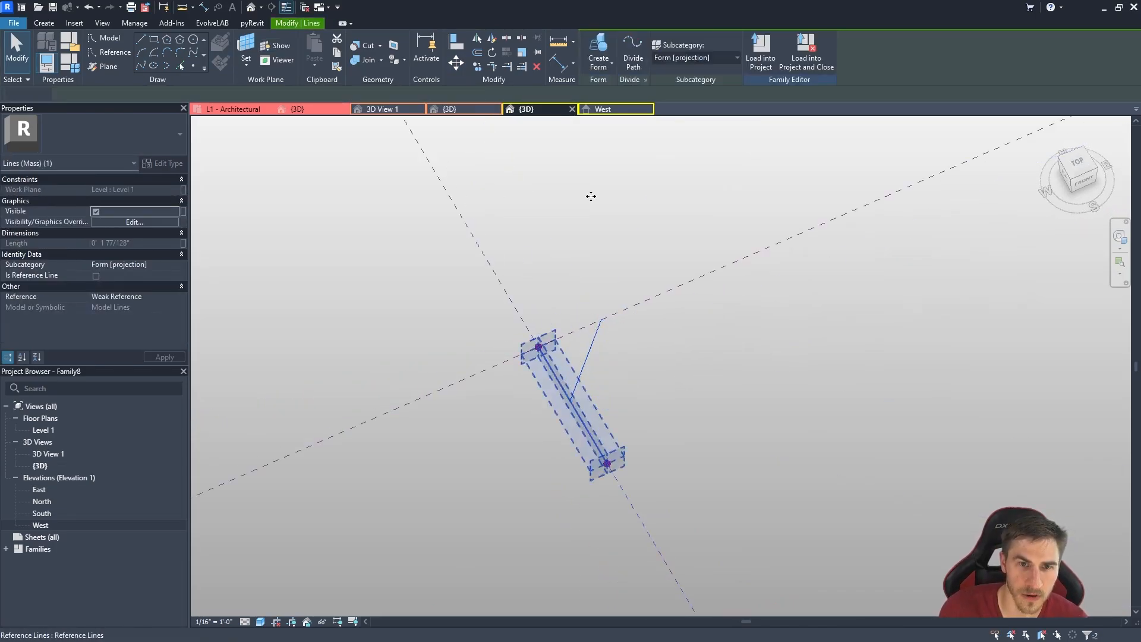
click(599, 47)
shift+middle_drag(649, 438, 577, 386)
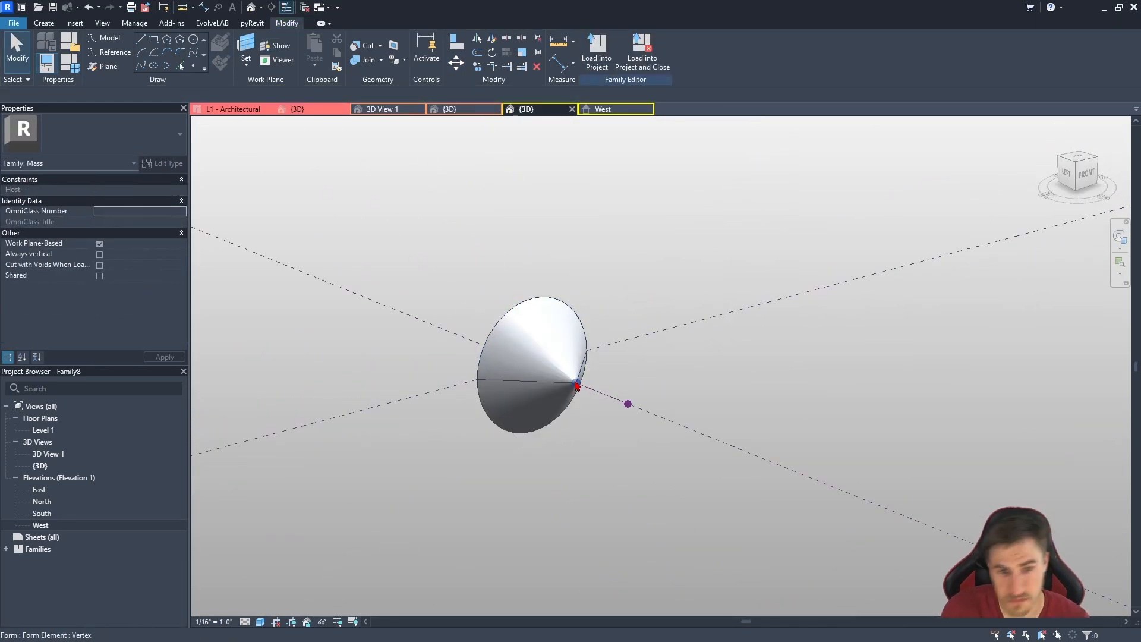
key(alt+Tab)
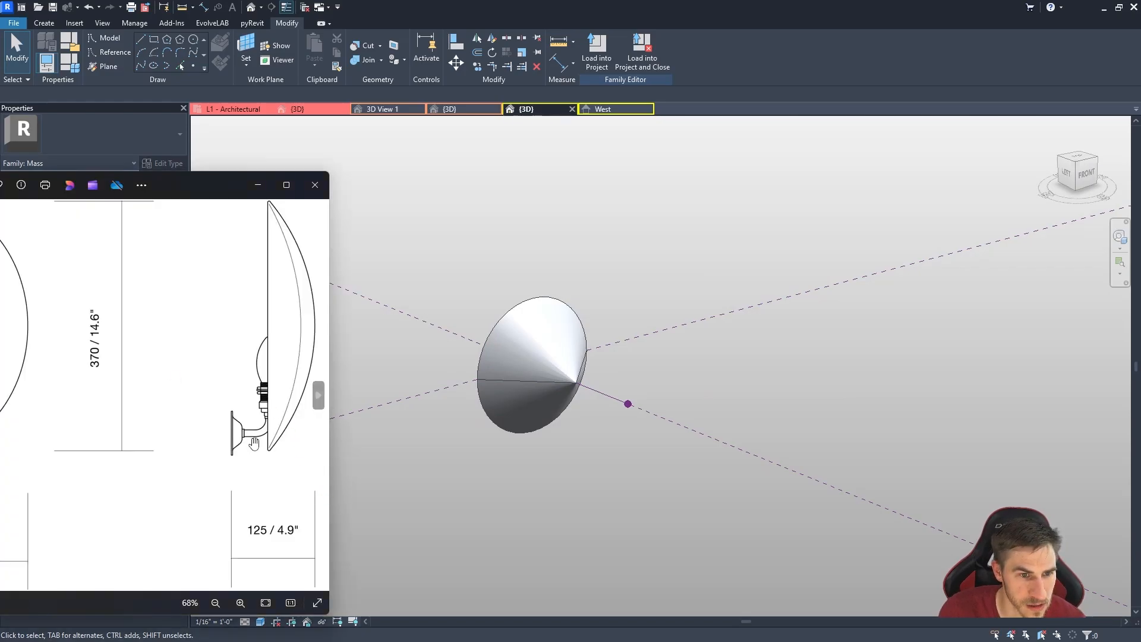
key(alt+Tab)
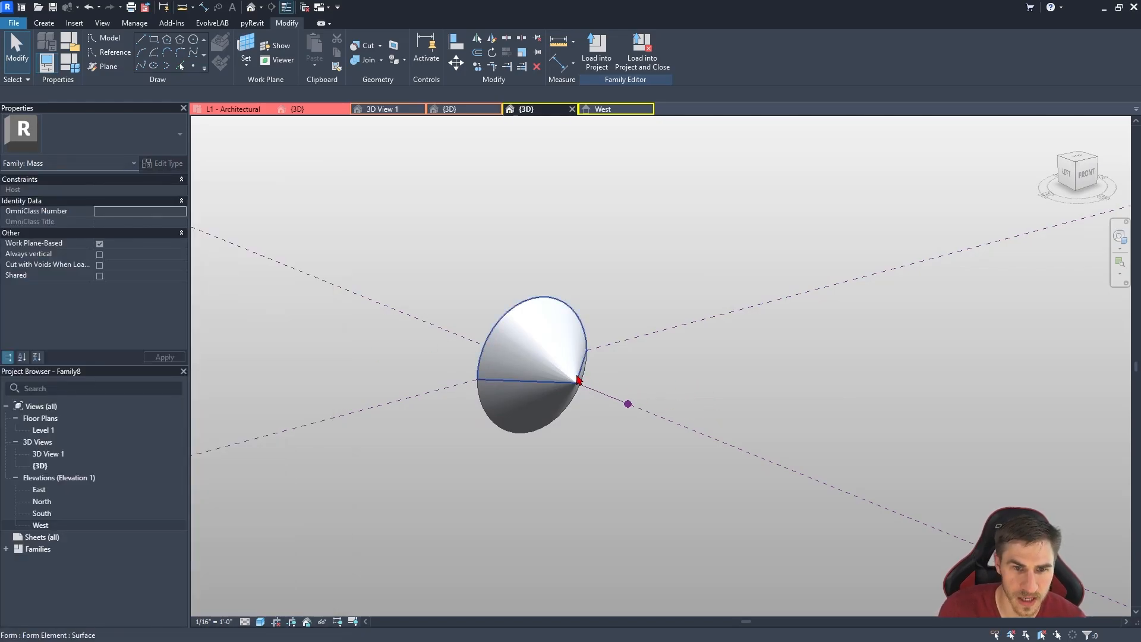
key(ctrl+z)
Draw a horizontal 1/4" model line starting at the angled line's end on the reference-line axis.
shift+middle_drag(630, 362, 577, 393)
click(575, 390)
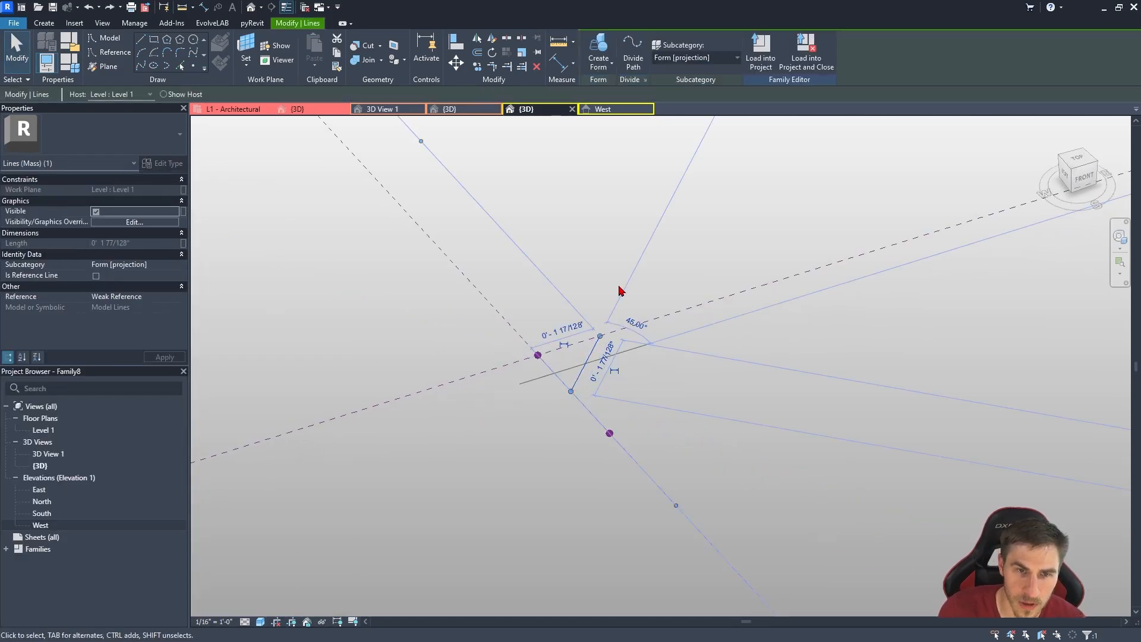
click(111, 38)
scroll(601, 304, up, 2)
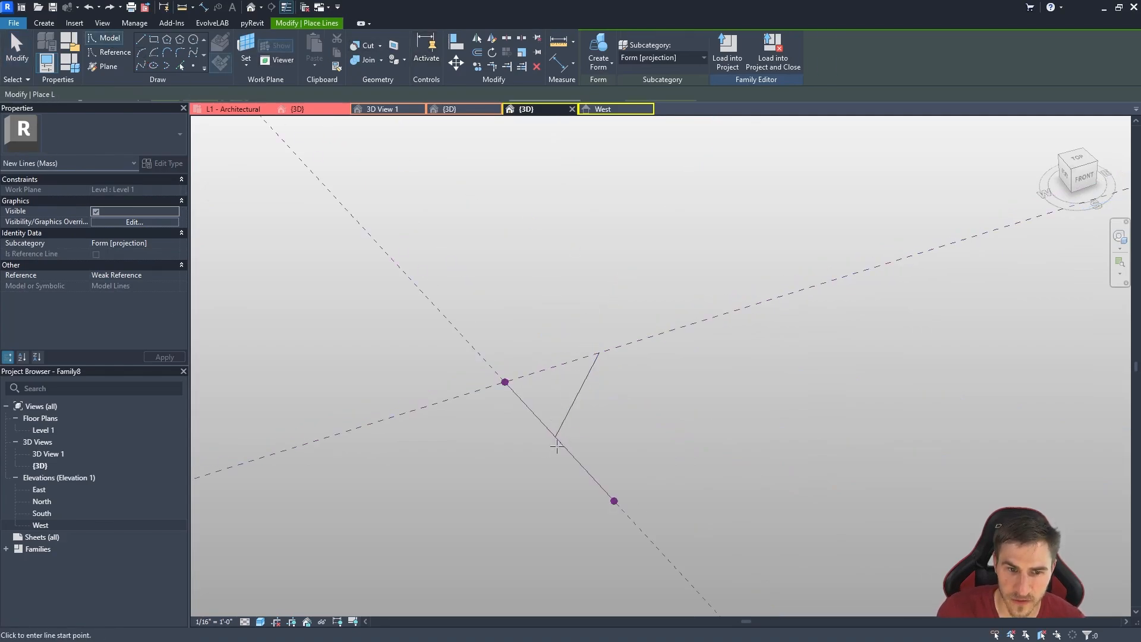
click(556, 436)
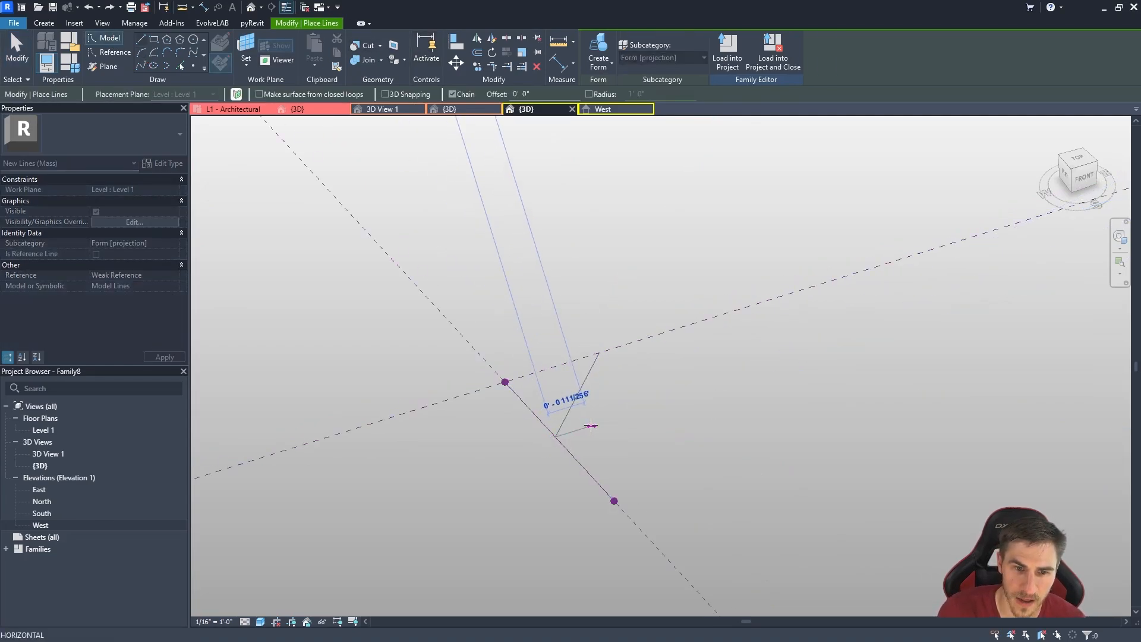
text(1/)
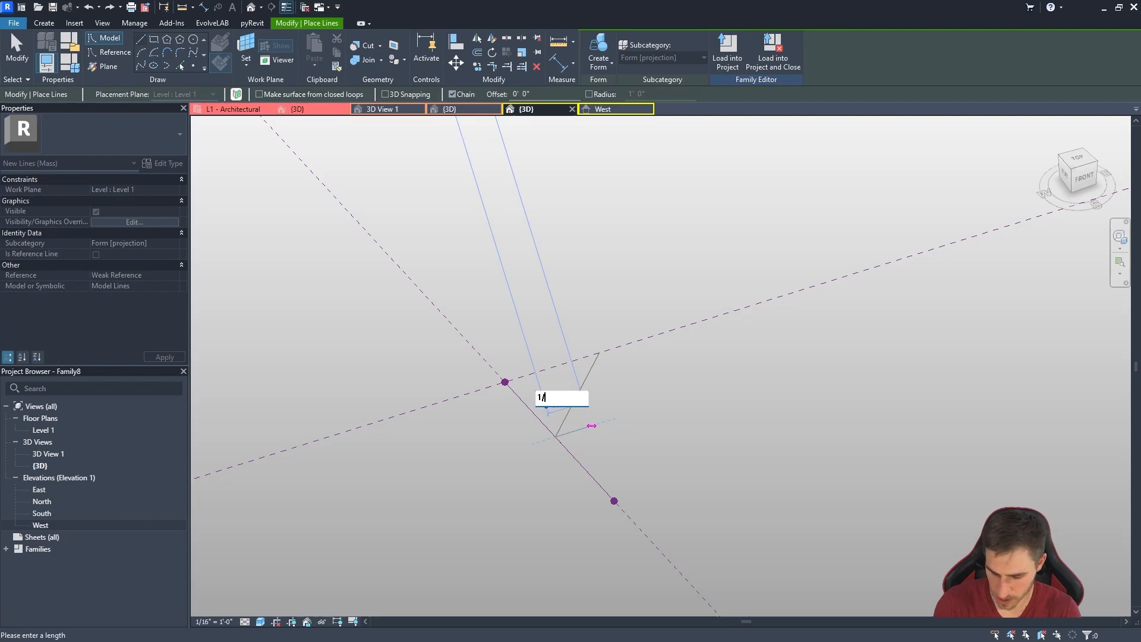
text(4")
key(Return)
key(Escape)
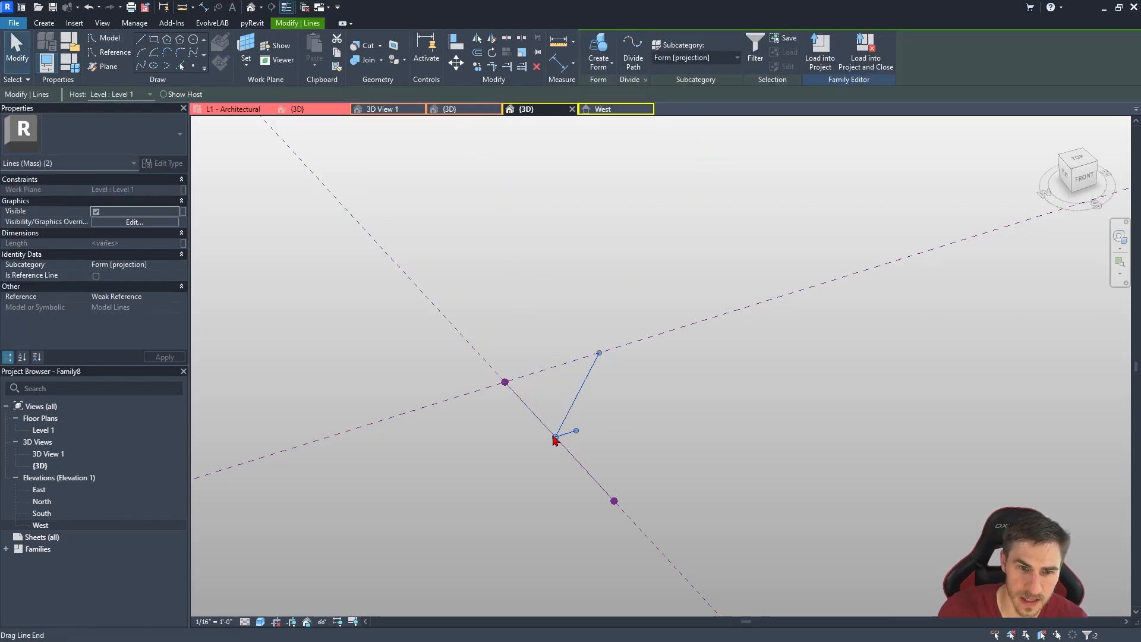
Move the angled line's lower end from the axis to the free end of the 1/4" line.
drag(555, 438, 588, 441)
click(654, 479)
key(ctrl+z)
key(ctrl+z)
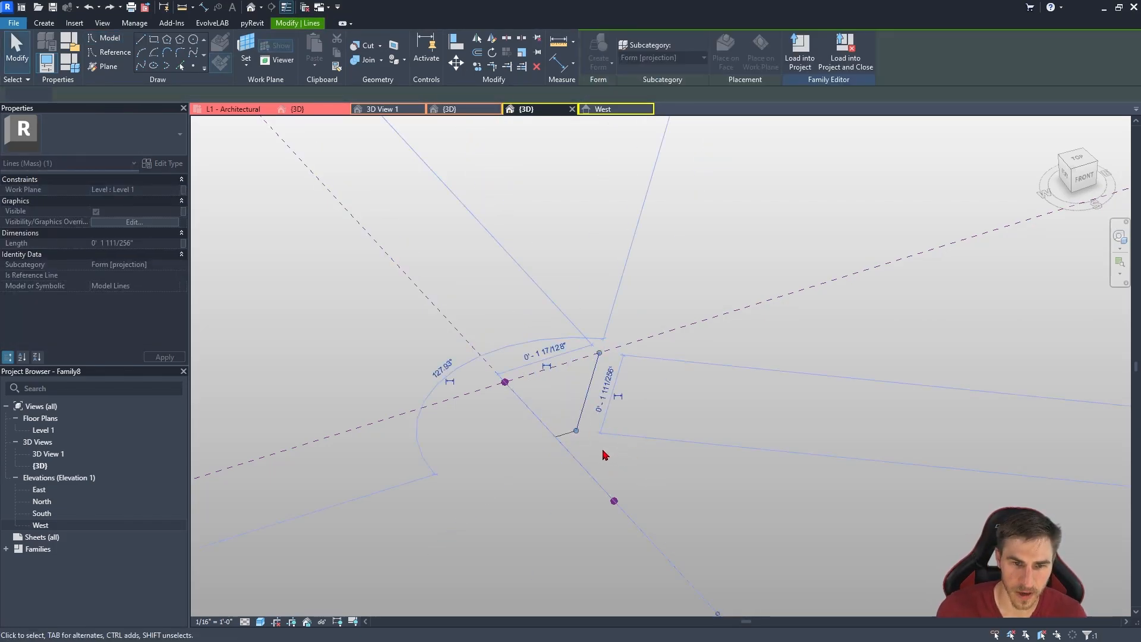
click(603, 455)
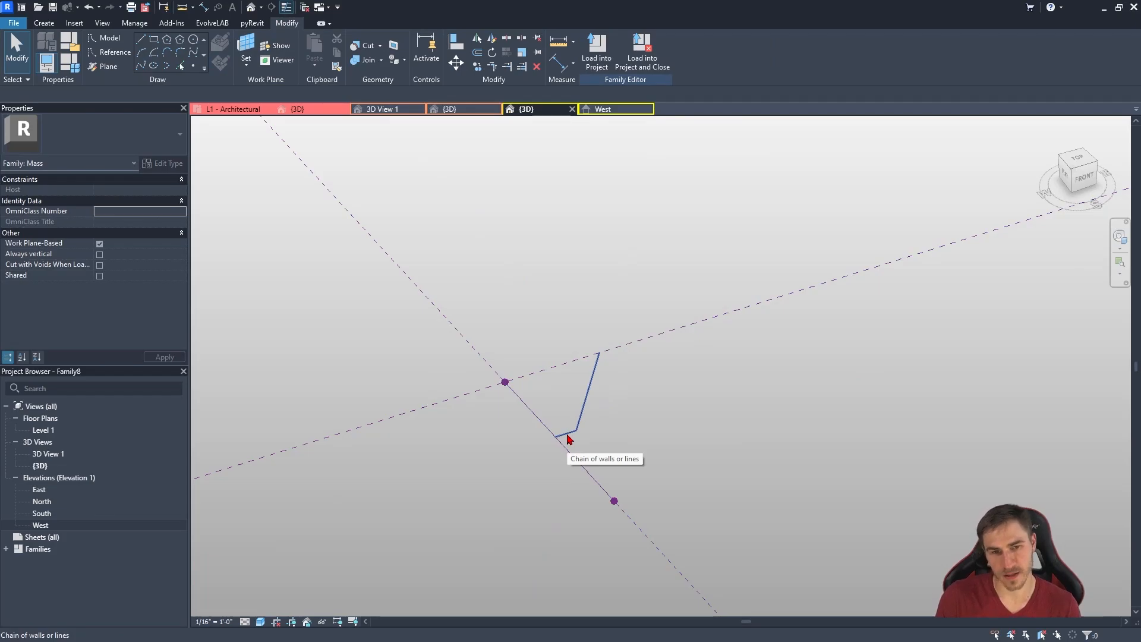
Try removing the short line and revolving only the angled line about the reference line.
click(566, 435)
click(726, 493)
drag(500, 461, 592, 422)
click(587, 392)
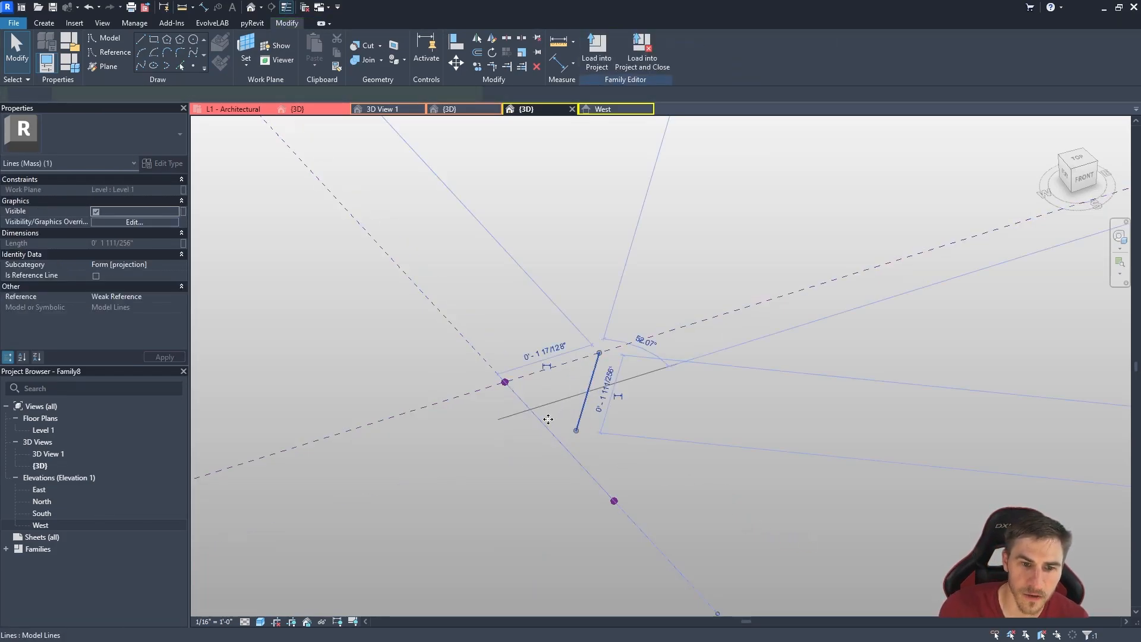
ctrl+click(543, 423)
click(598, 52)
click(750, 544)
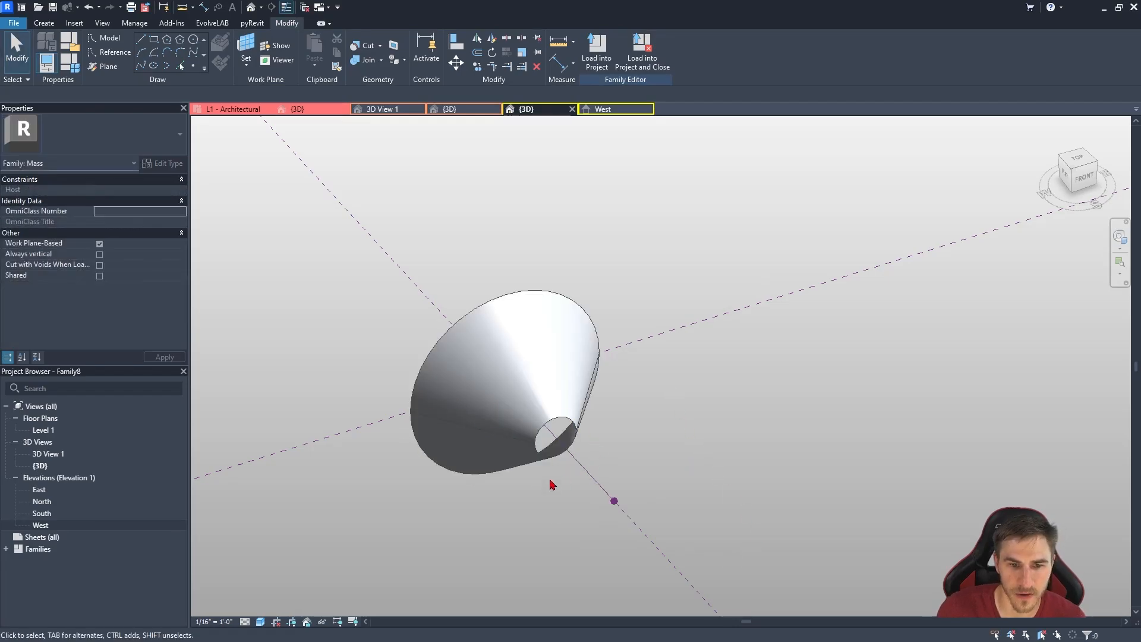
key(ctrl+z)
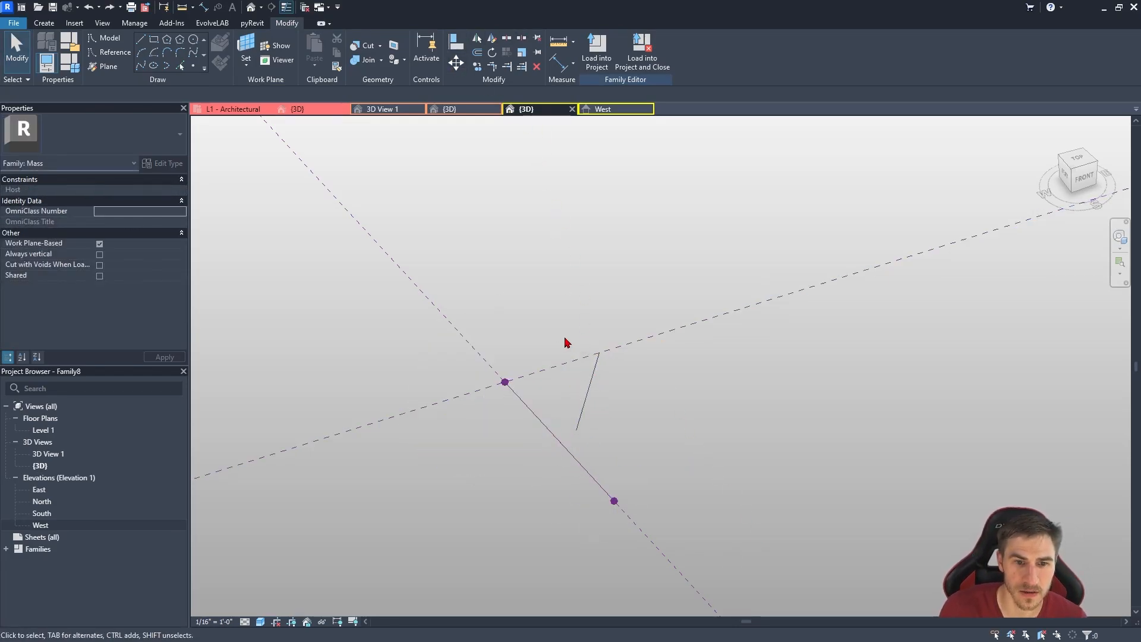
Draw model lines from both ends of the angled line to the reference-line axis, keeping only the short lower one.
click(141, 41)
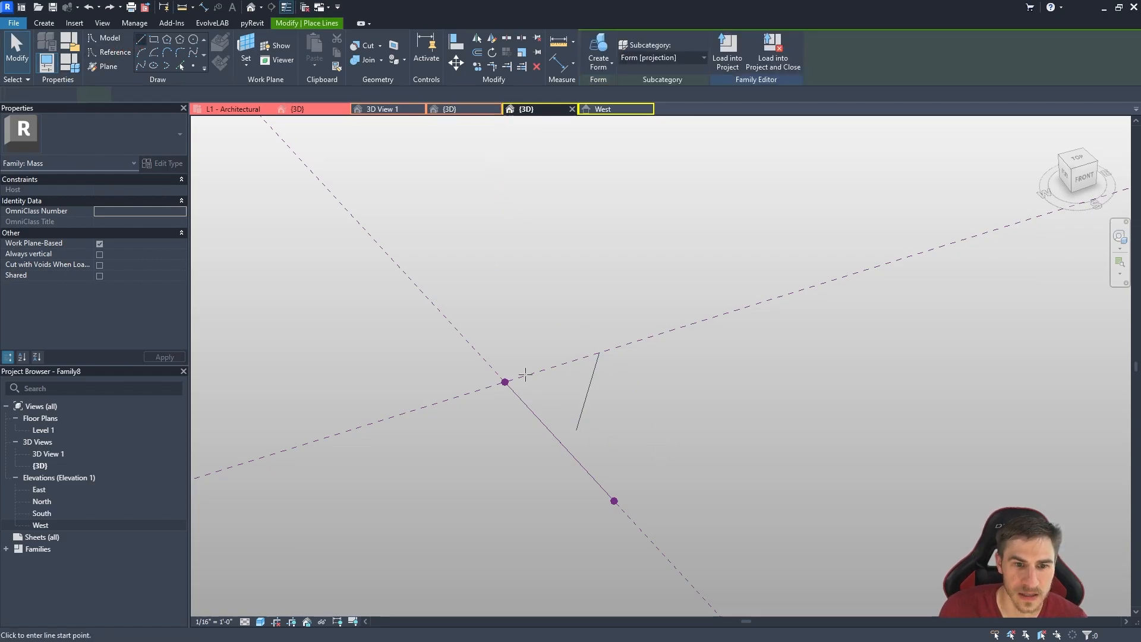
click(505, 382)
click(599, 353)
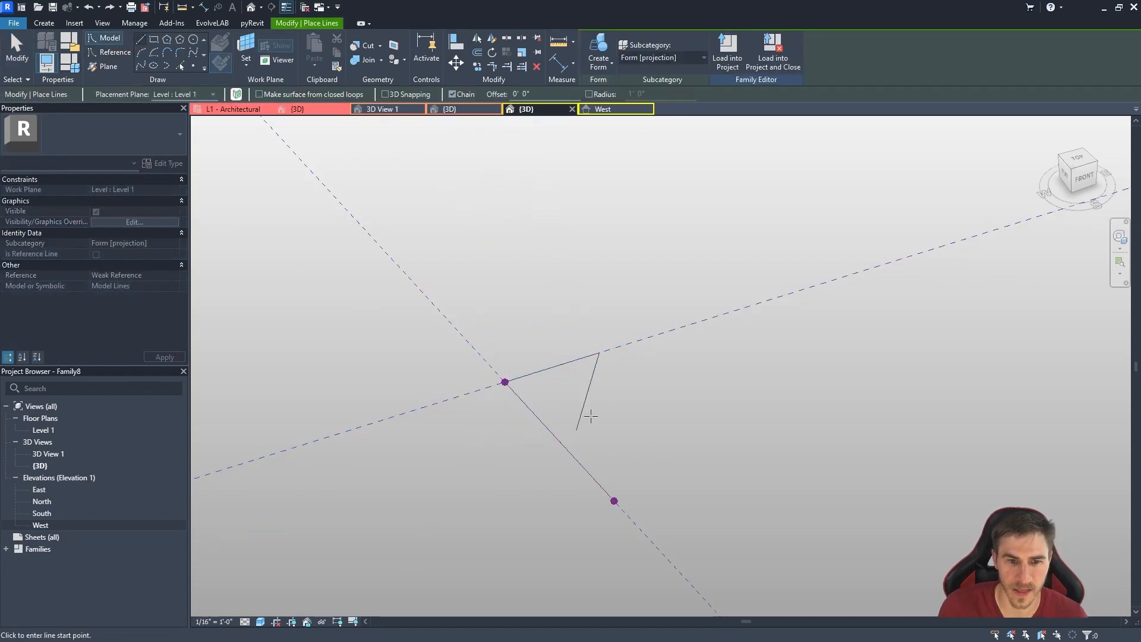
click(577, 431)
key(Escape)
key(Escape)
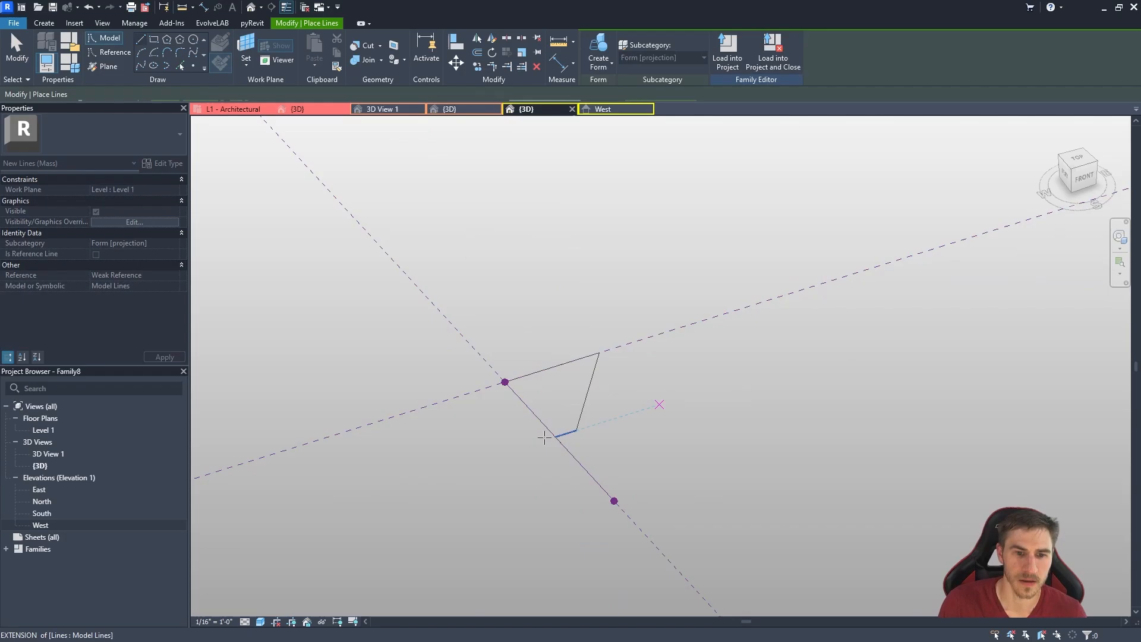
Create a solid revolved form from the angled and short profile lines about the reference line.
scroll(571, 339, up, 2)
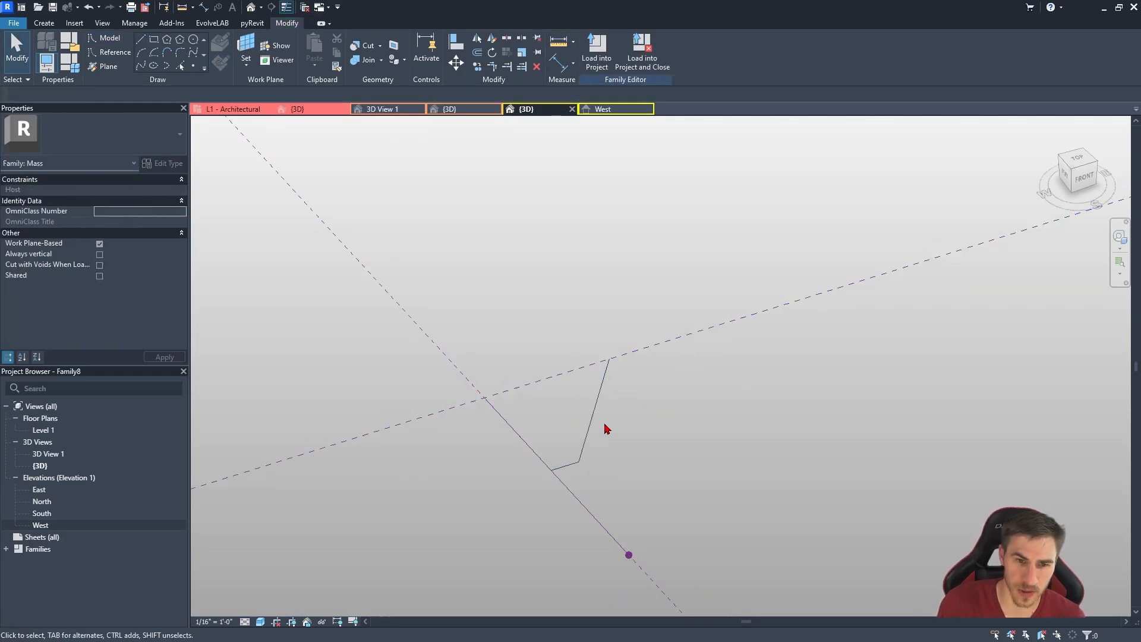
drag(626, 407, 554, 467)
ctrl+click(509, 424)
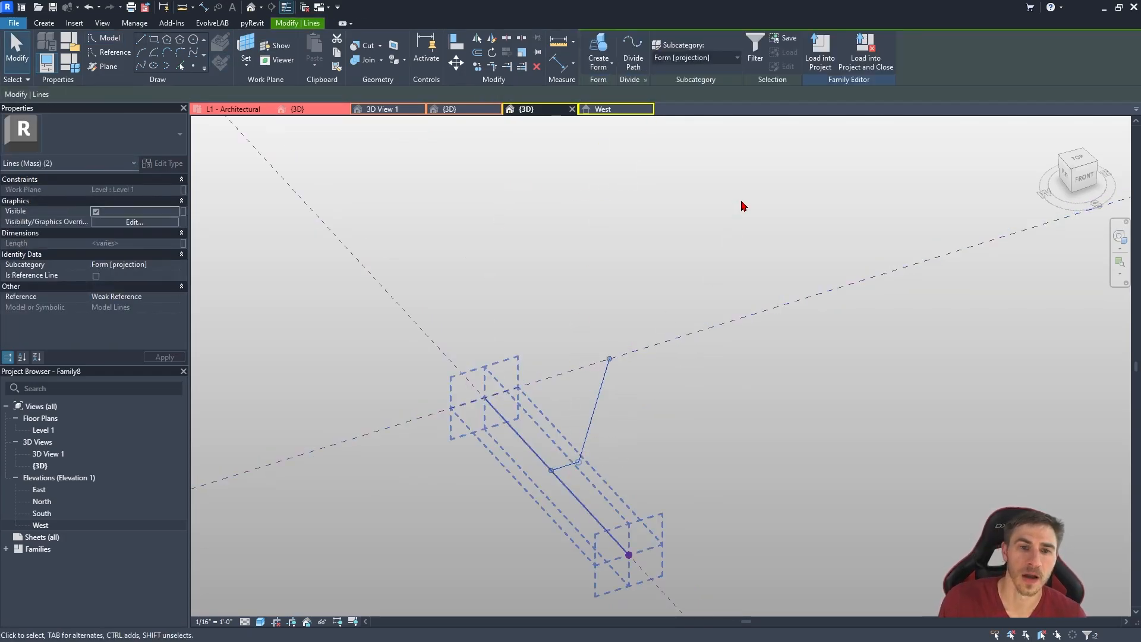
click(598, 48)
shift+middle_drag(653, 345, 698, 384)
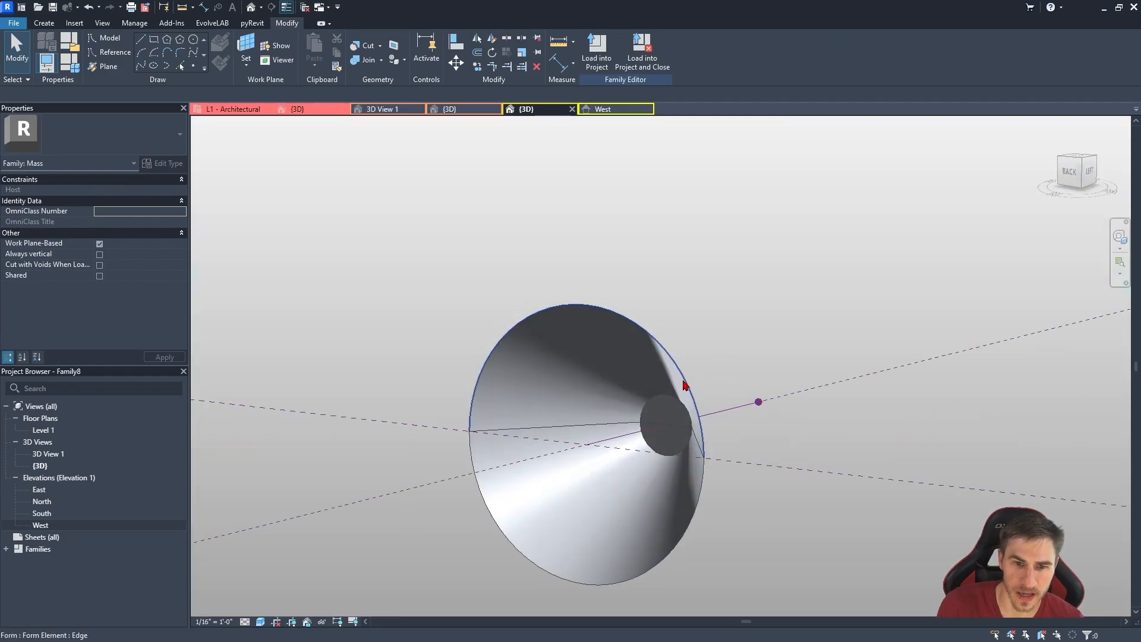
Try creating a second form from the large circular edge of the revolved cone.
click(683, 386)
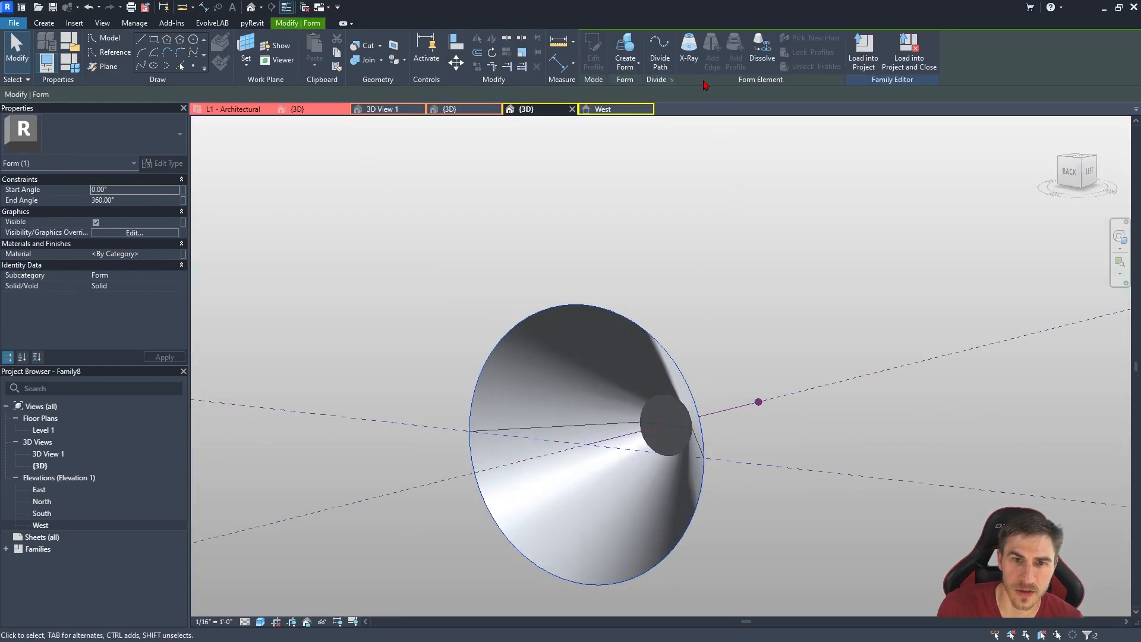
click(627, 50)
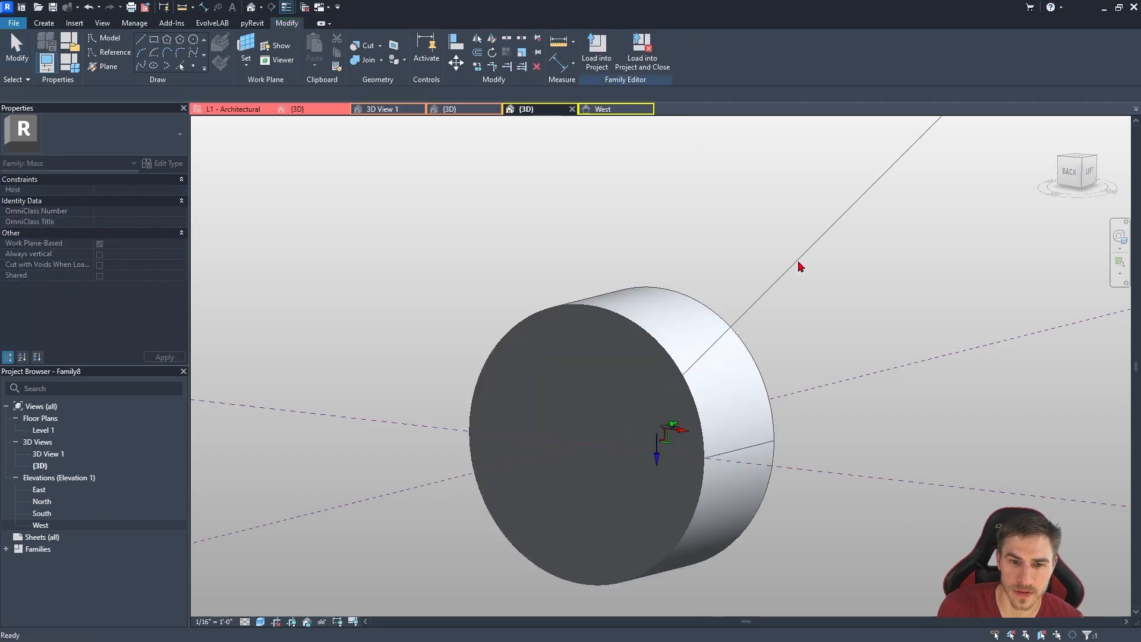
shift+middle_drag(573, 372, 700, 308)
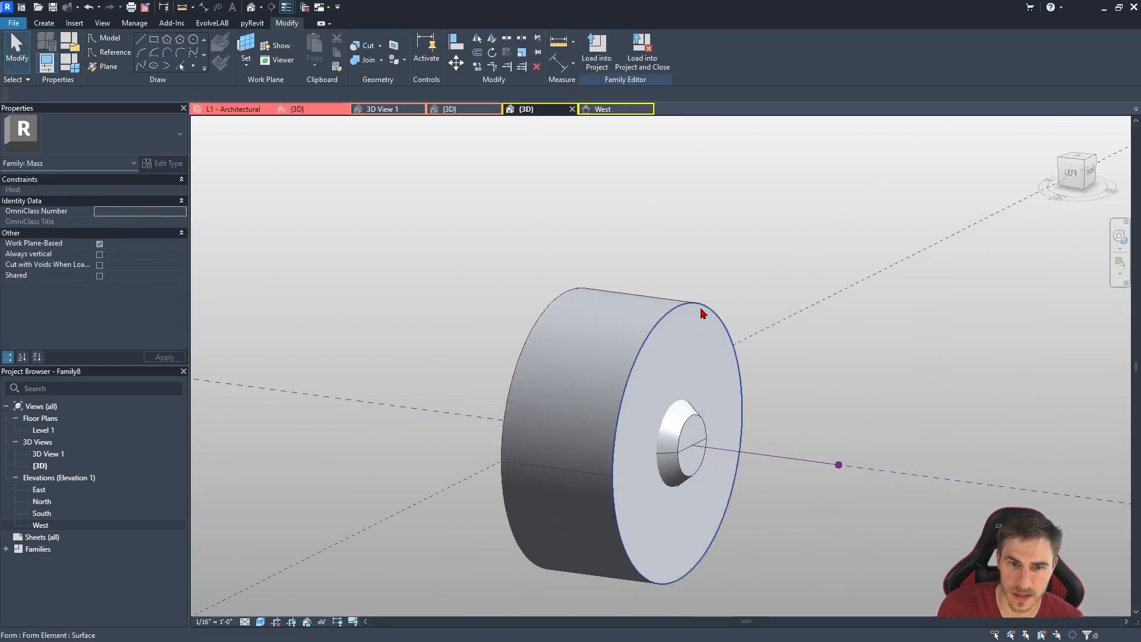
click(701, 306)
key(ctrl+z)
shift+middle_drag(339, 252, 444, 419)
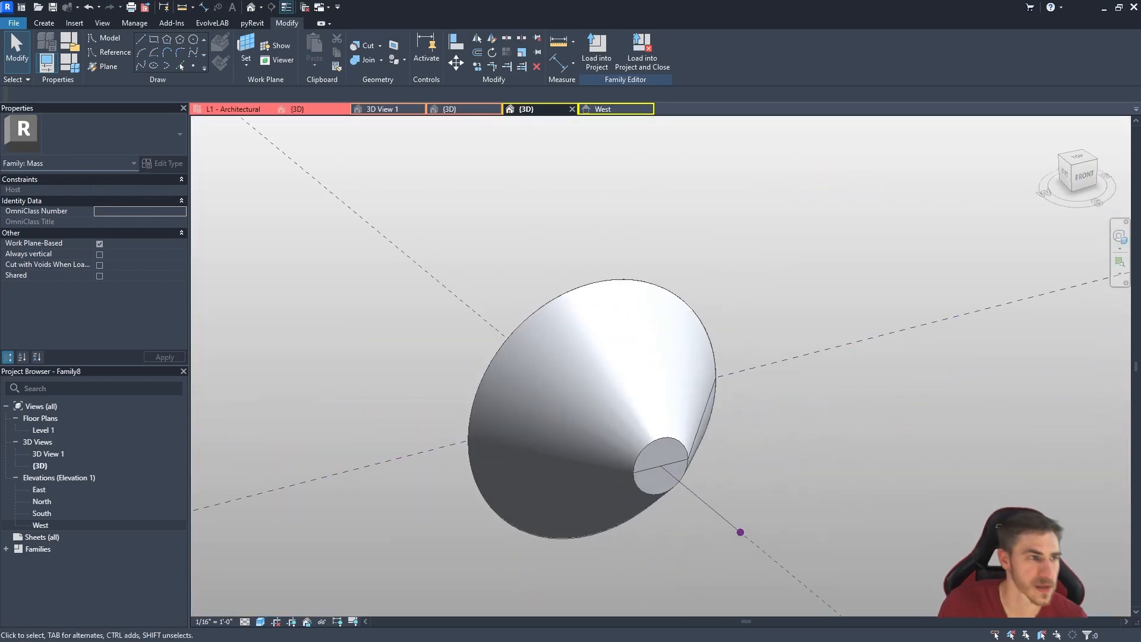
Compare the revolved form with the Pium drawing, both in 3D and in the West elevation.
mouse_move(0, 181)
mouse_down()
mouse_move(309, 174)
mouse_move(0, 178)
mouse_move(442, 134)
mouse_up()
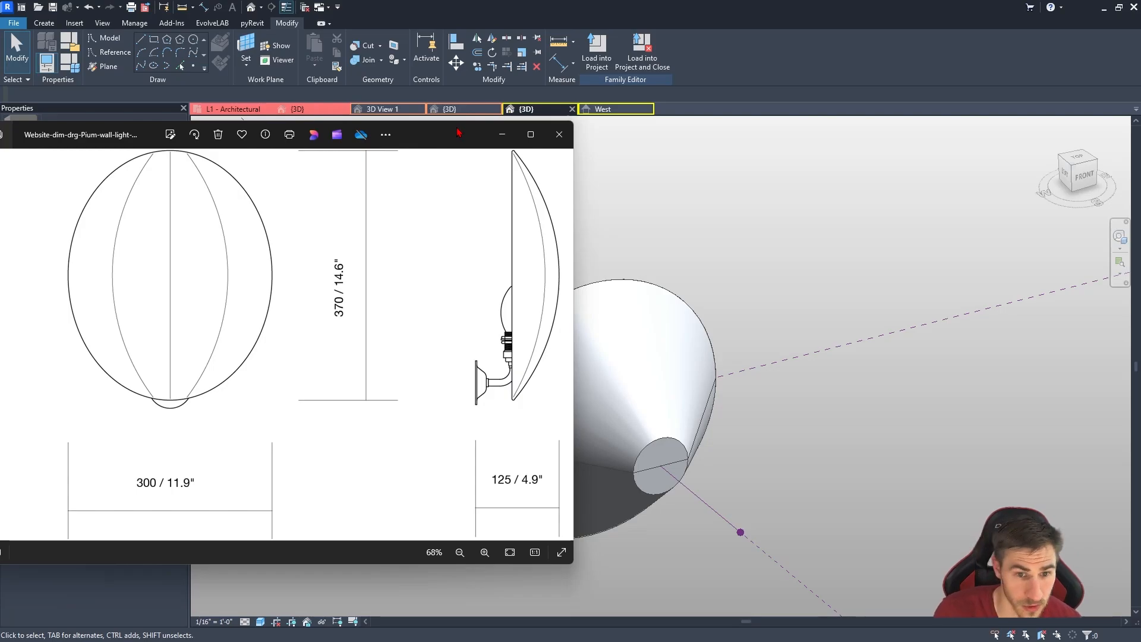
click(502, 135)
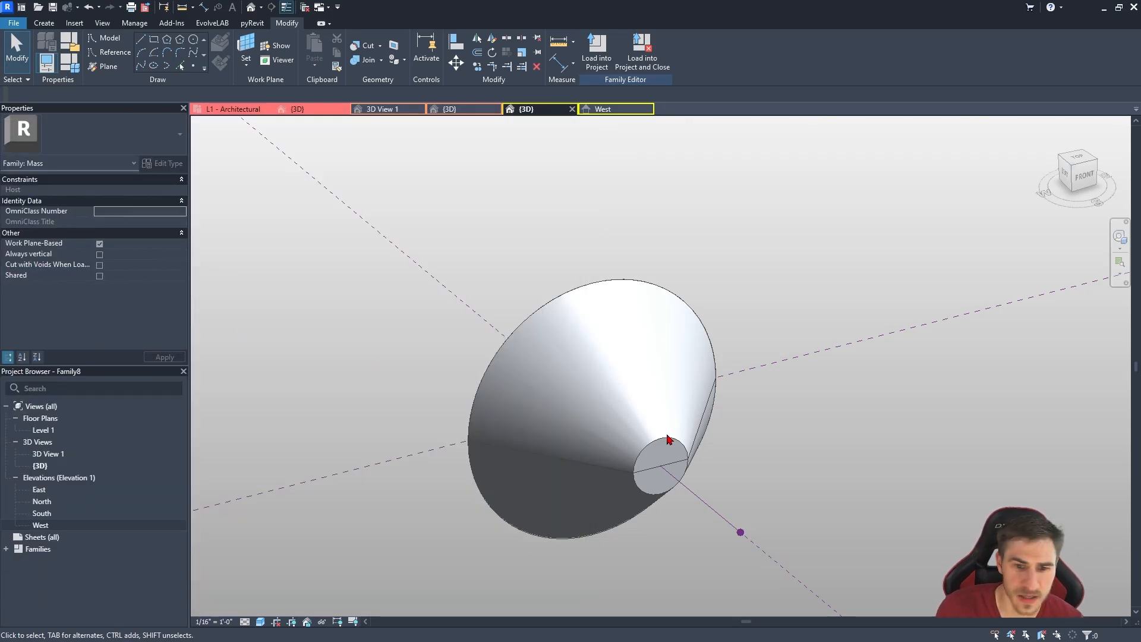
click(612, 108)
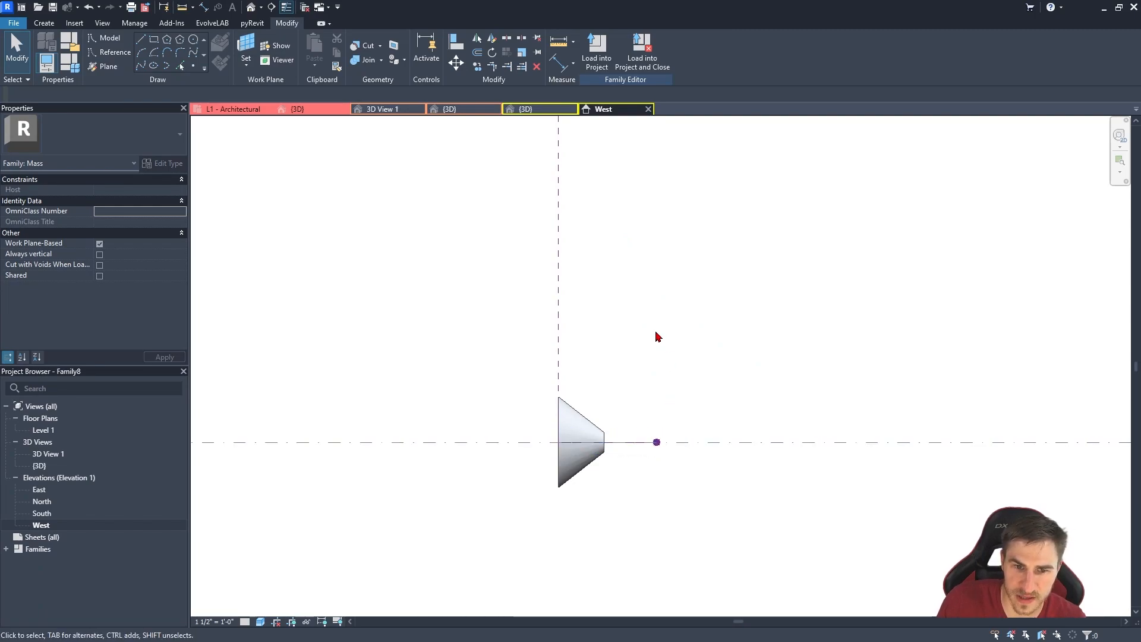
scroll(677, 419, up, 2)
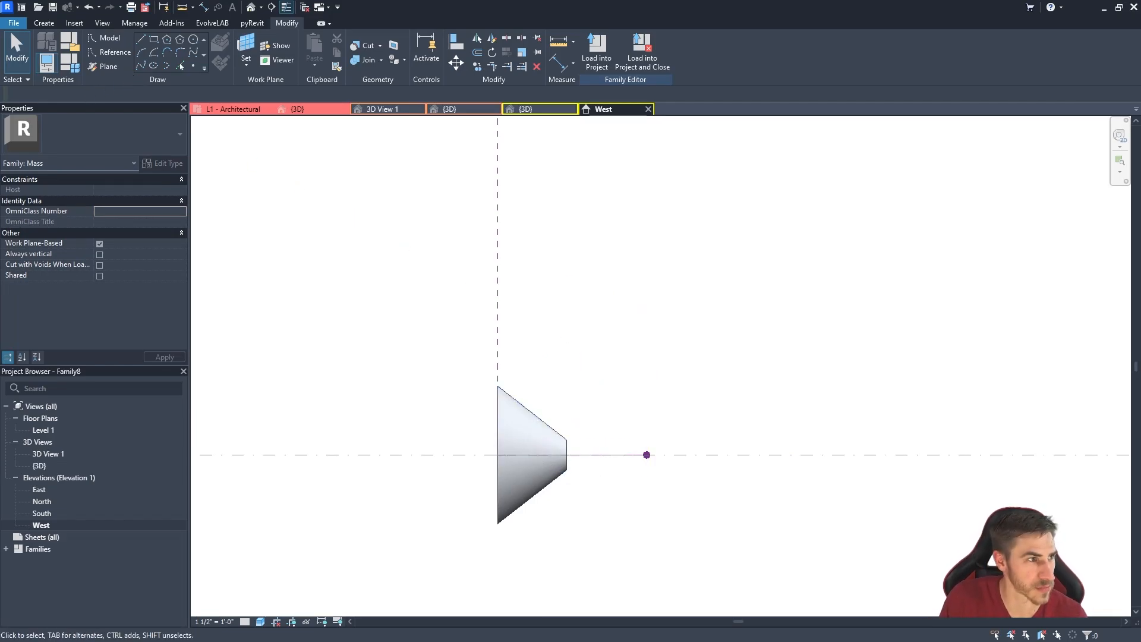
drag(0, 135, 245, 135)
mouse_move(469, 125)
mouse_down()
mouse_move(489, 125)
mouse_move(0, 193)
mouse_up()
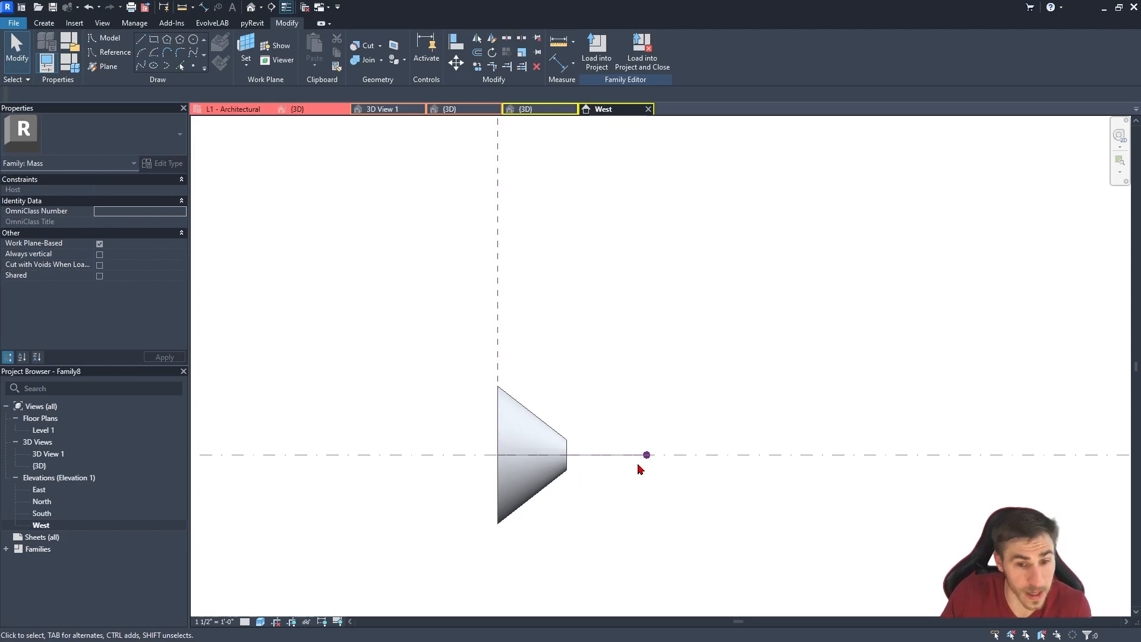
Draw a horizontal model line about 2 7/16" long from the cone's upper corner to above the reference line's end.
click(142, 39)
click(566, 454)
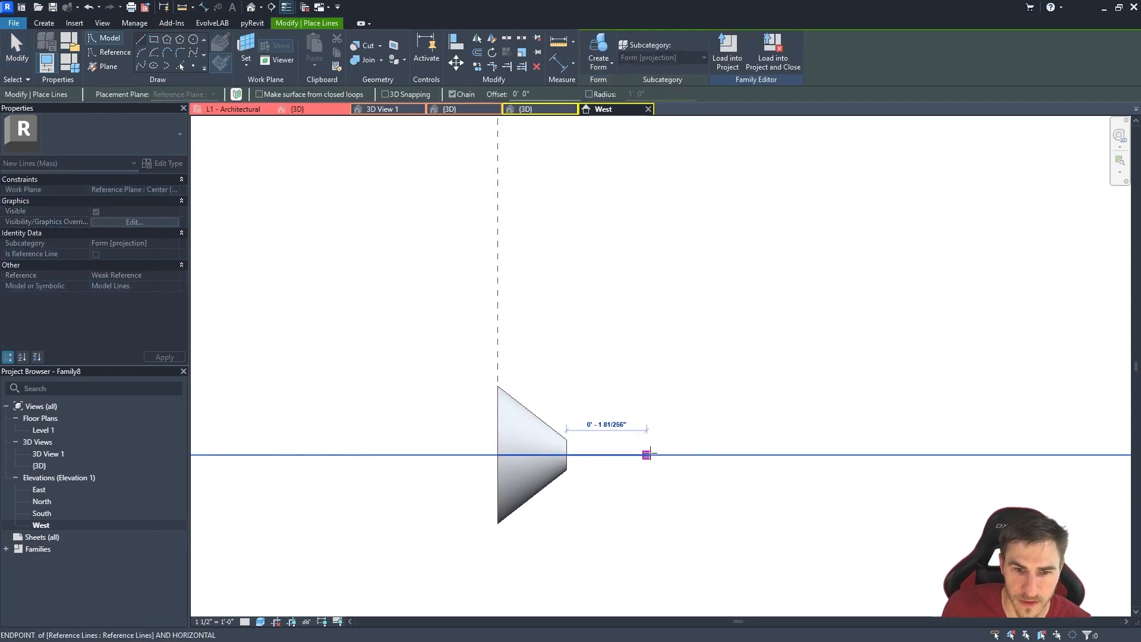
click(647, 454)
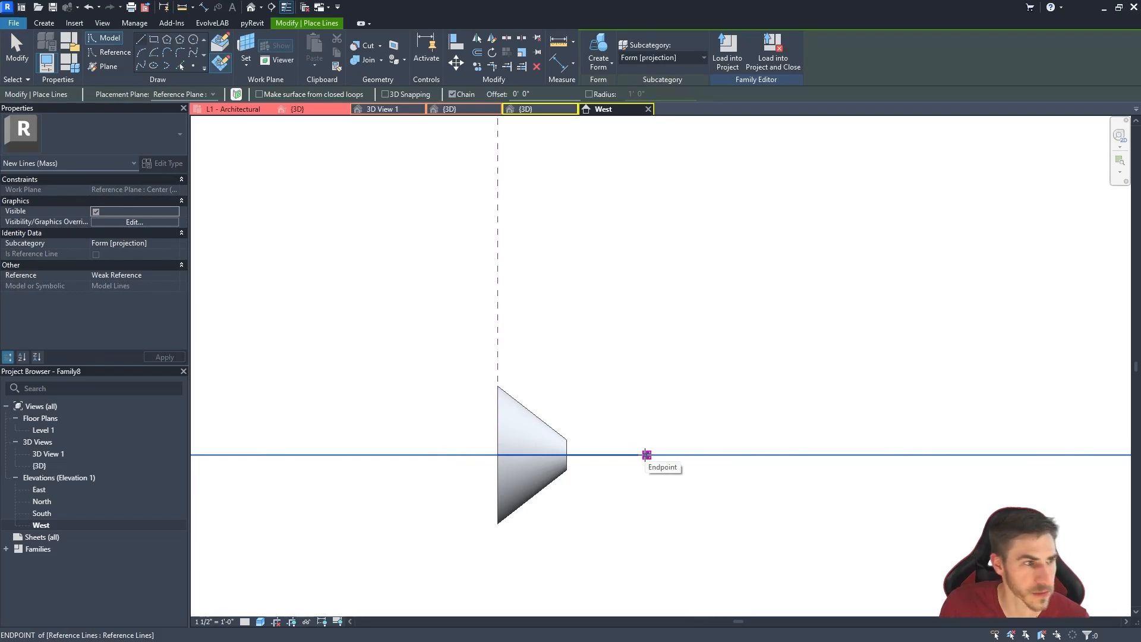
click(647, 386)
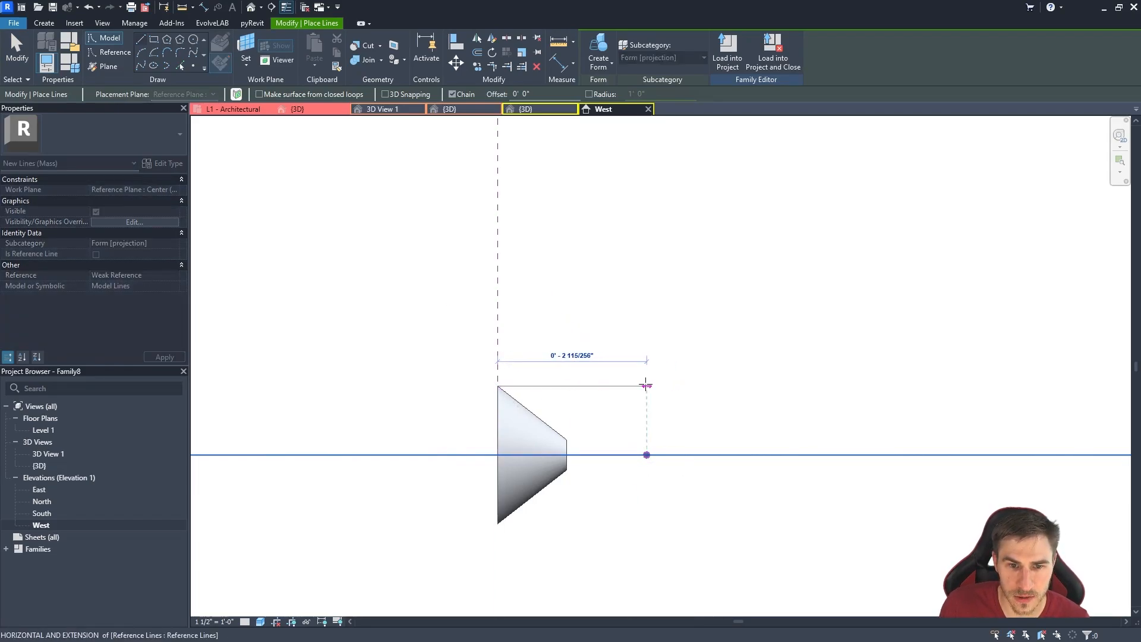
key(Escape)
key(Escape)
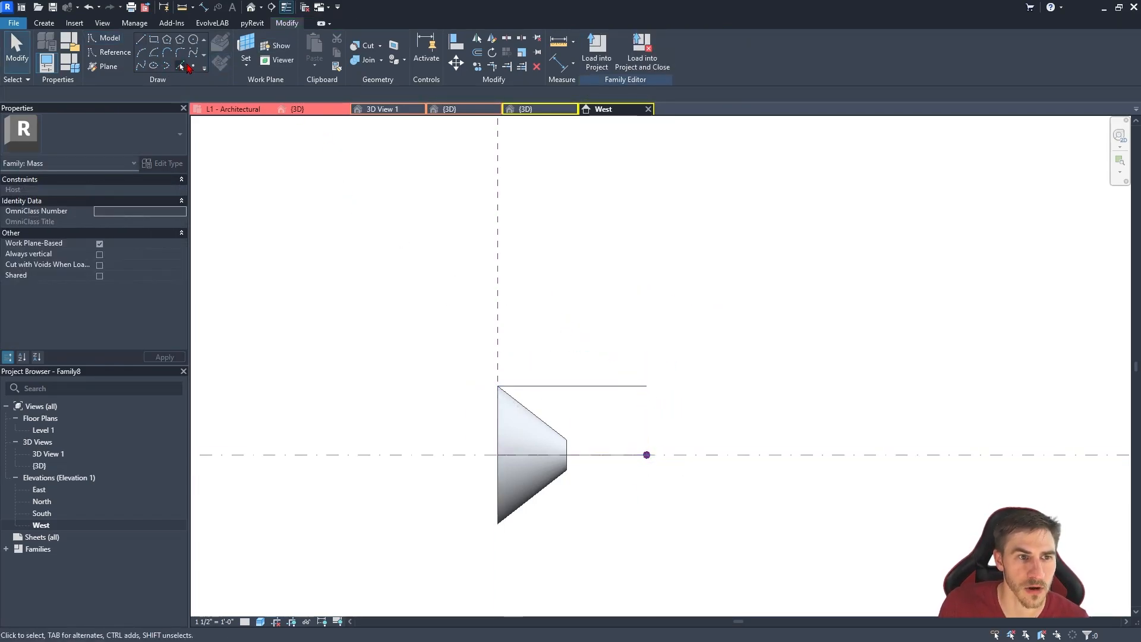
Place a reference point at the free end of the horizontal helper line and delete the line.
click(555, 385)
key(Delete)
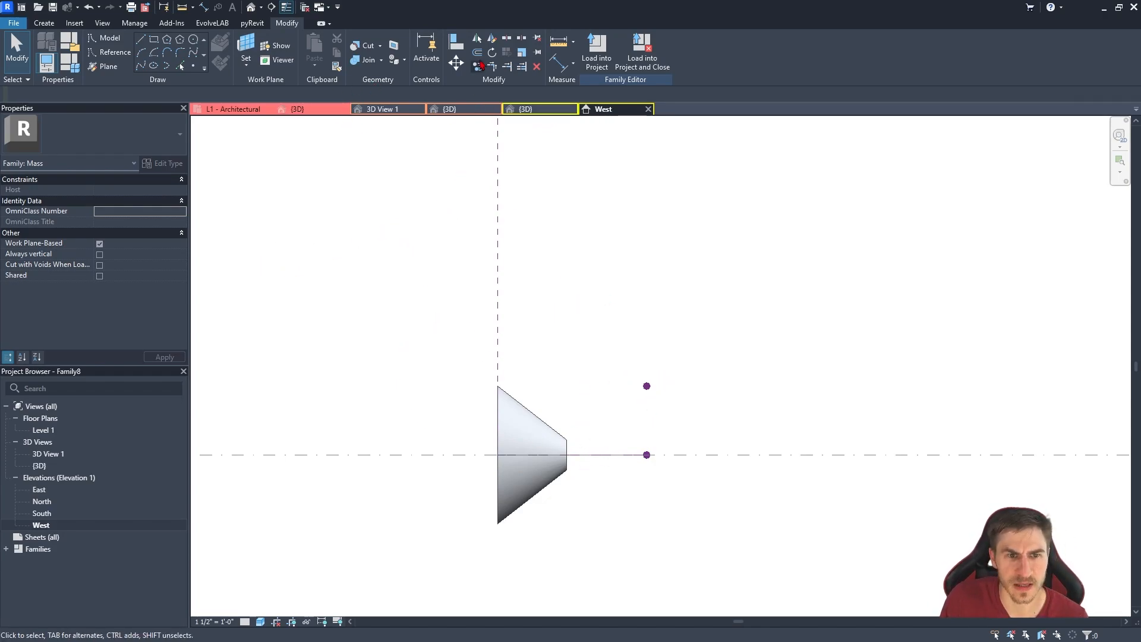
click(567, 445)
click(574, 471)
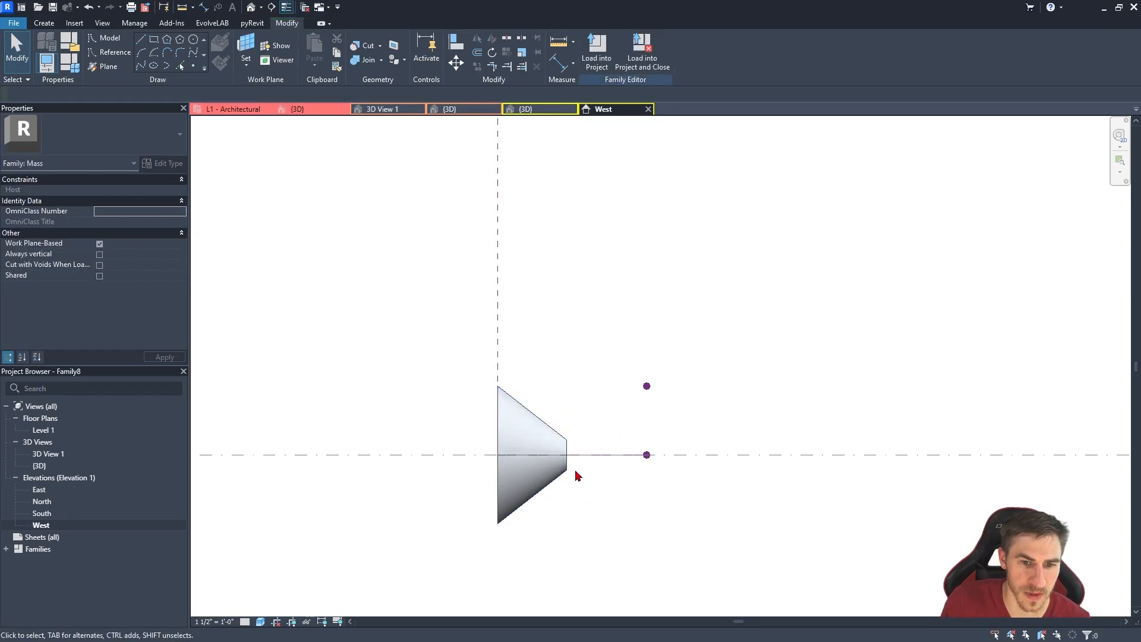
Shorten the revolved cone in the 3D view by moving its small end face along the axis.
click(535, 110)
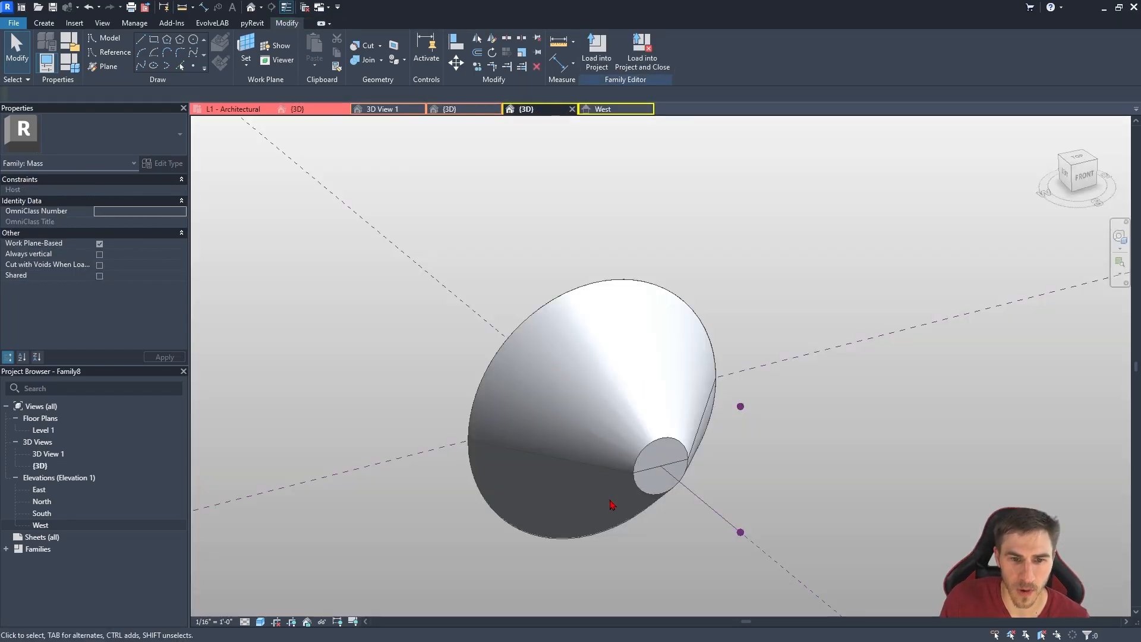
click(700, 431)
click(778, 472)
shift+middle_drag(778, 471, 635, 467)
click(659, 455)
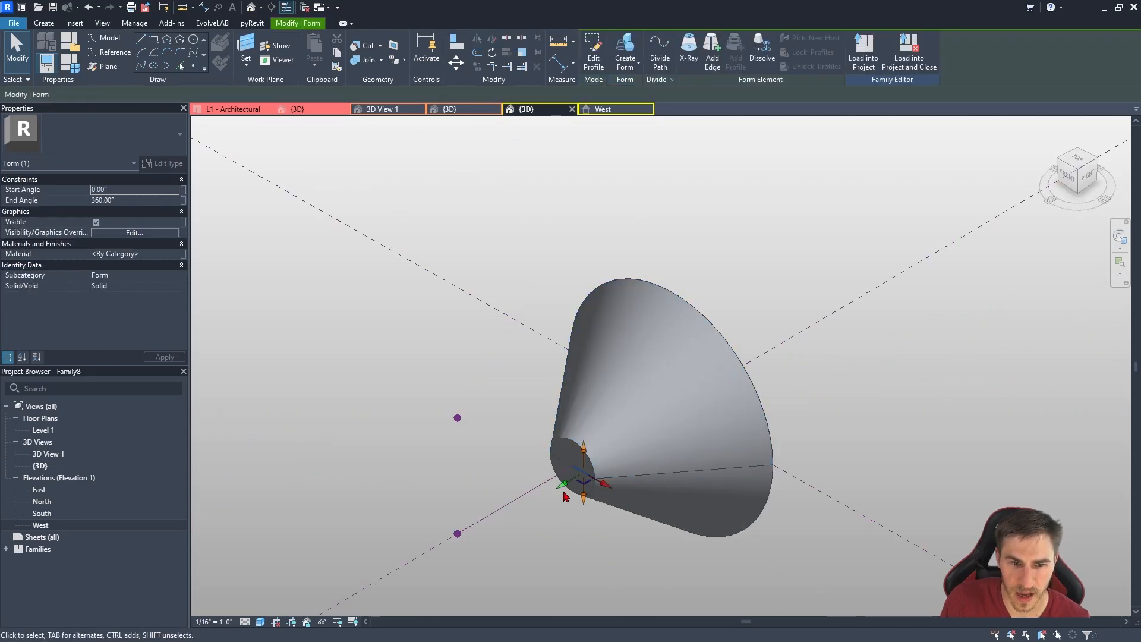
drag(561, 485, 602, 470)
shift+middle_drag(659, 469, 924, 443)
drag(711, 446, 716, 449)
Fine-tune the cone's depth in the West elevation by shifting its small end slightly closer to its base.
click(603, 108)
scroll(538, 464, up, 1)
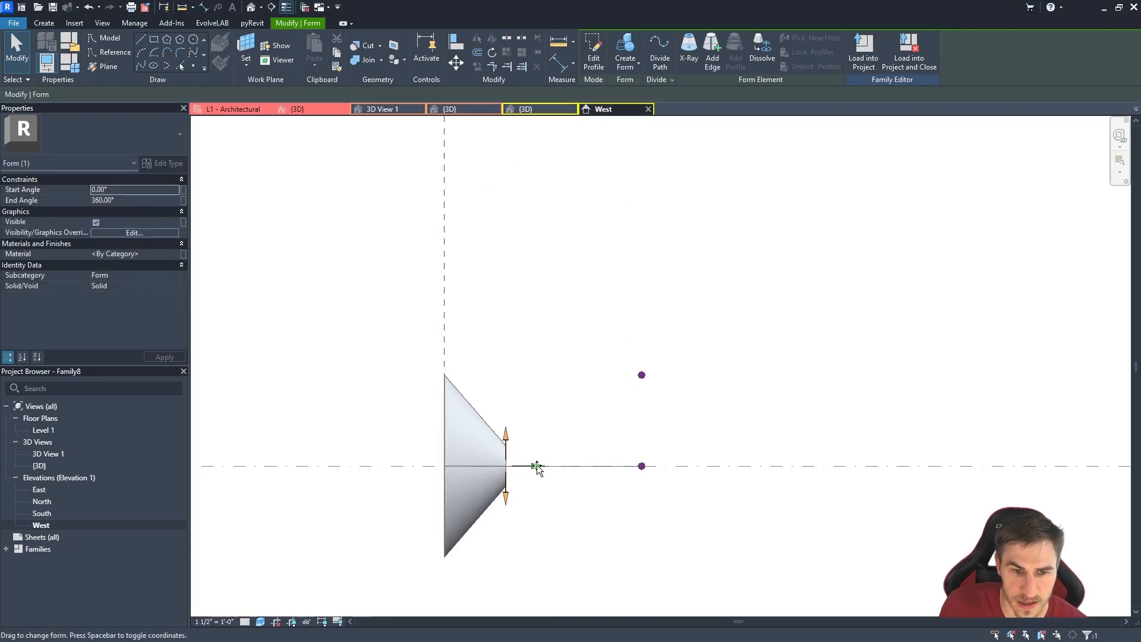
drag(535, 466, 543, 469)
drag(0, 136, 319, 159)
click(436, 455)
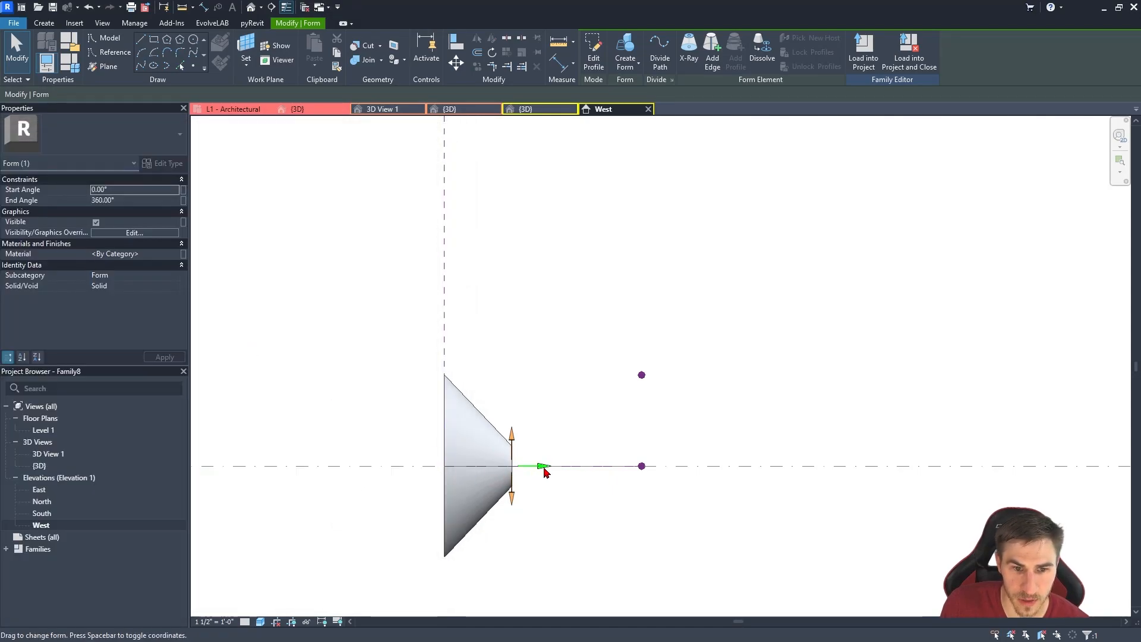
drag(543, 469, 526, 467)
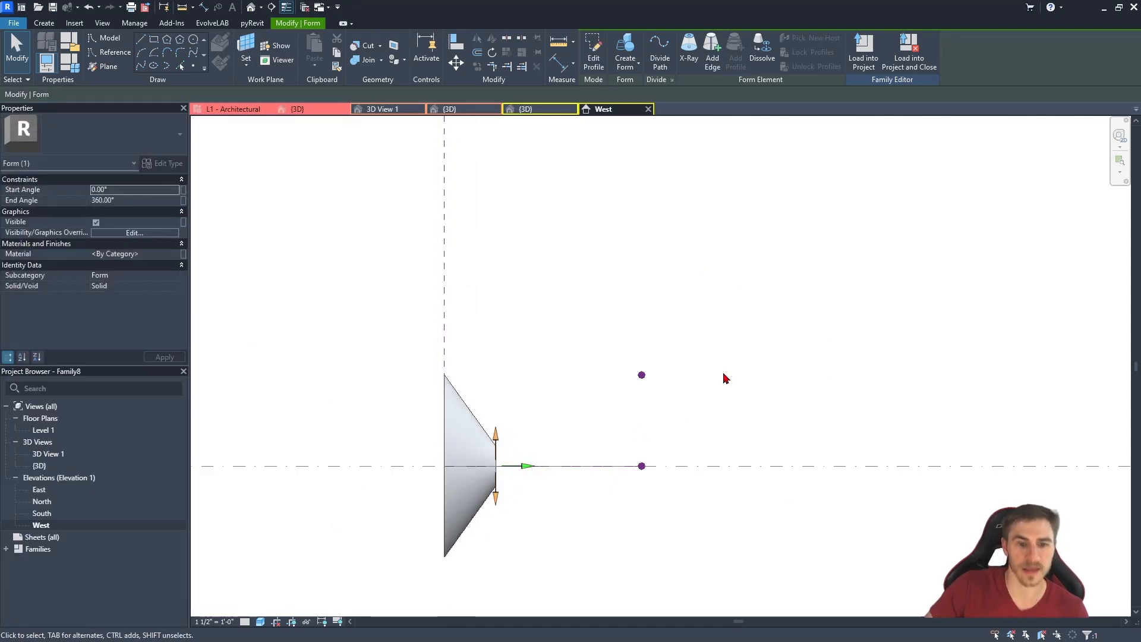
click(544, 427)
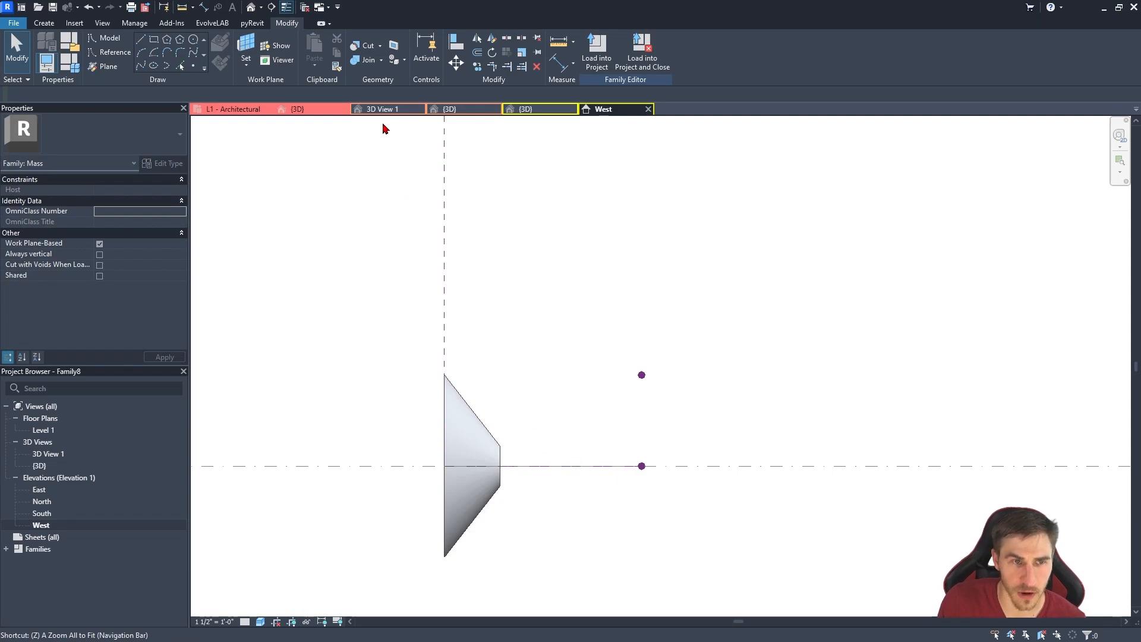
Draw a short horizontal model line along the axis from the cone's small end, stopping before the lower reference point.
key(l)
key(i)
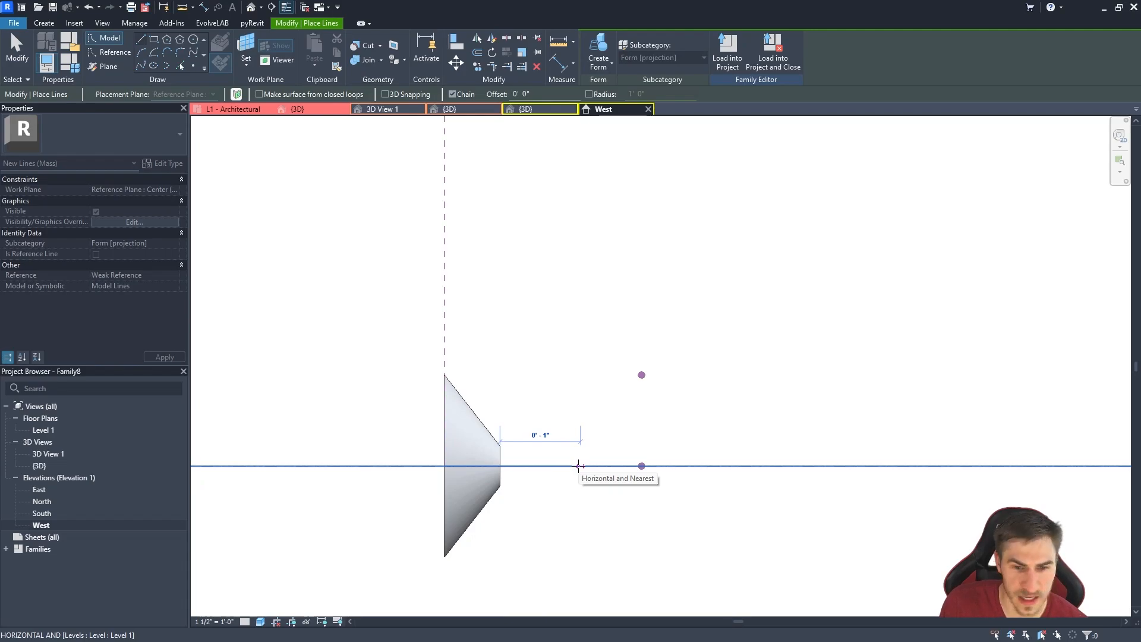
click(578, 466)
key(Escape)
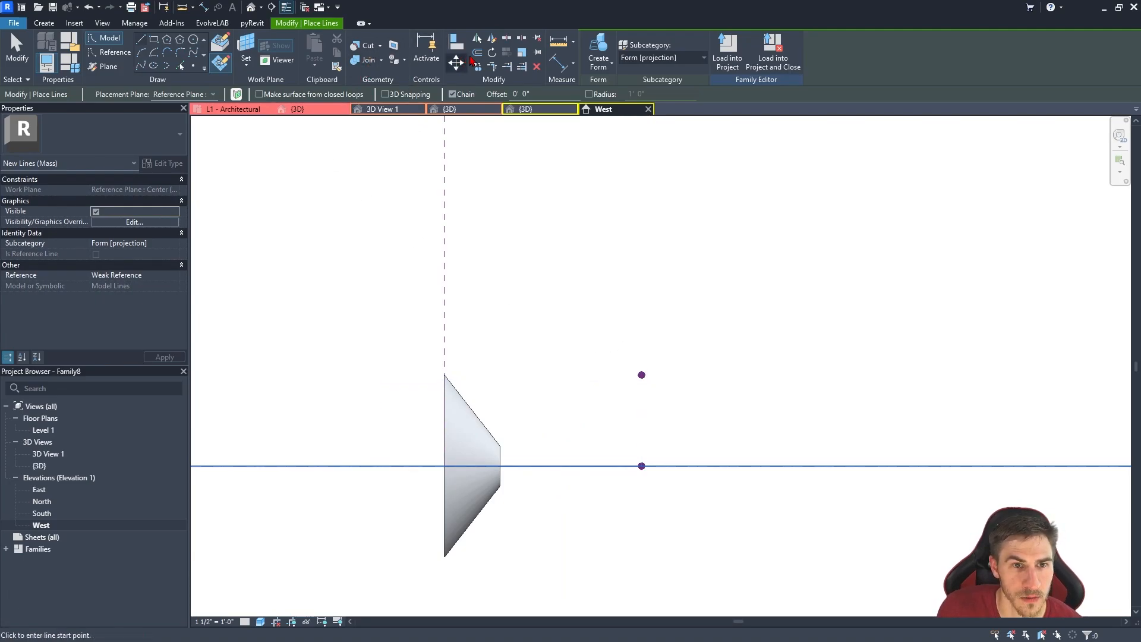
Draw a 90° start-end-radius arc, radius about 1 17/128", from the upper reference point to the horizontal model line's end.
click(167, 66)
click(641, 375)
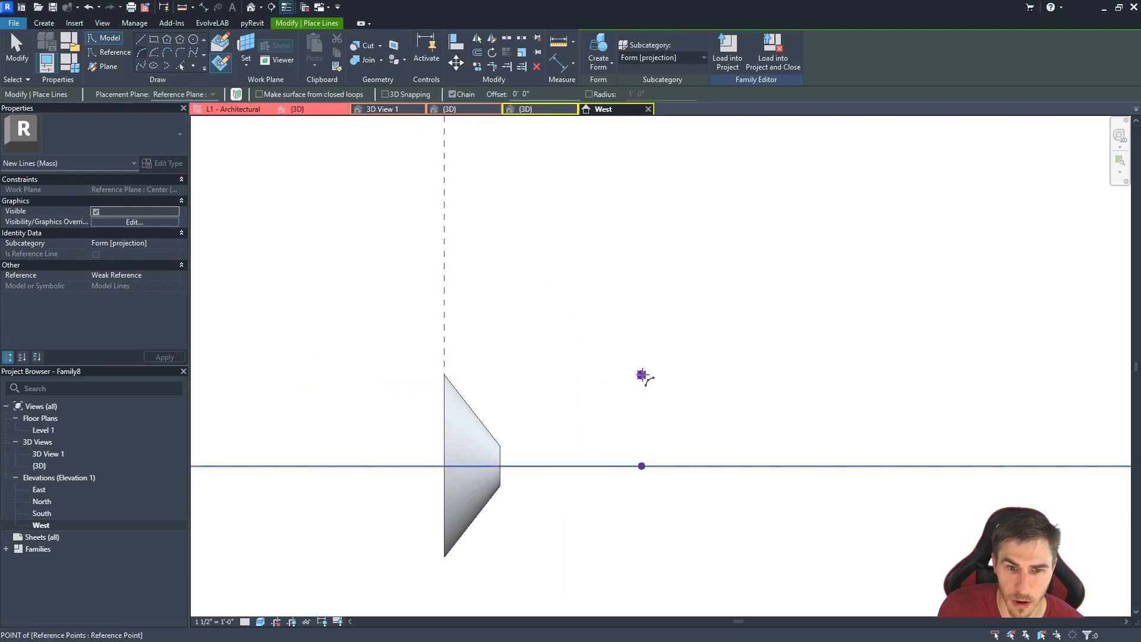
click(550, 466)
click(625, 432)
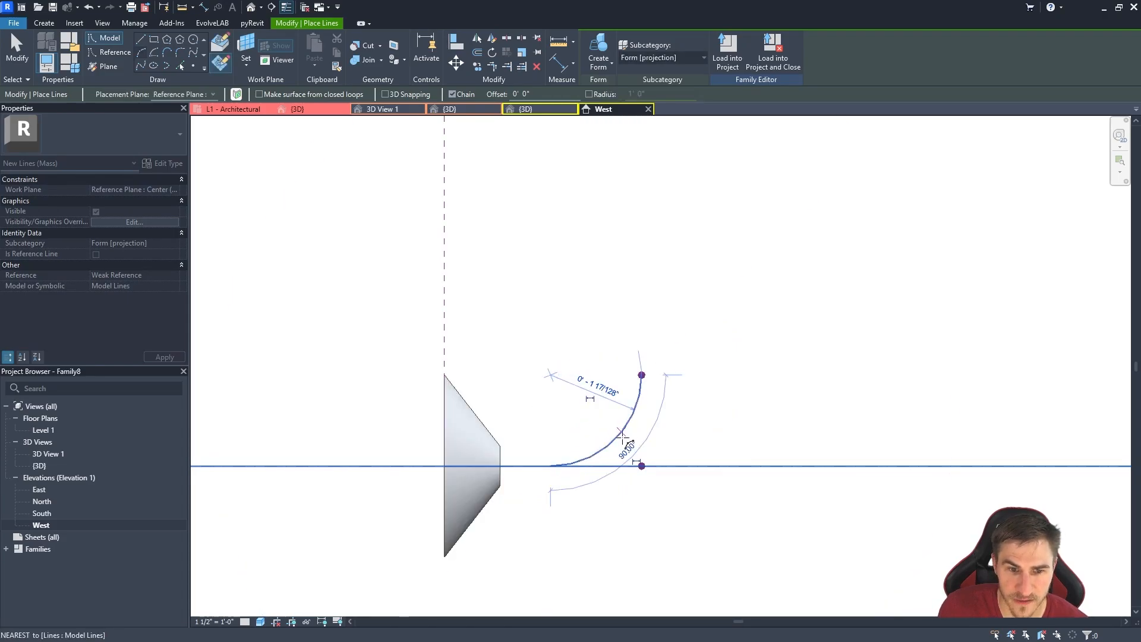
key(Escape)
key(Escape)
click(531, 467)
key(Escape)
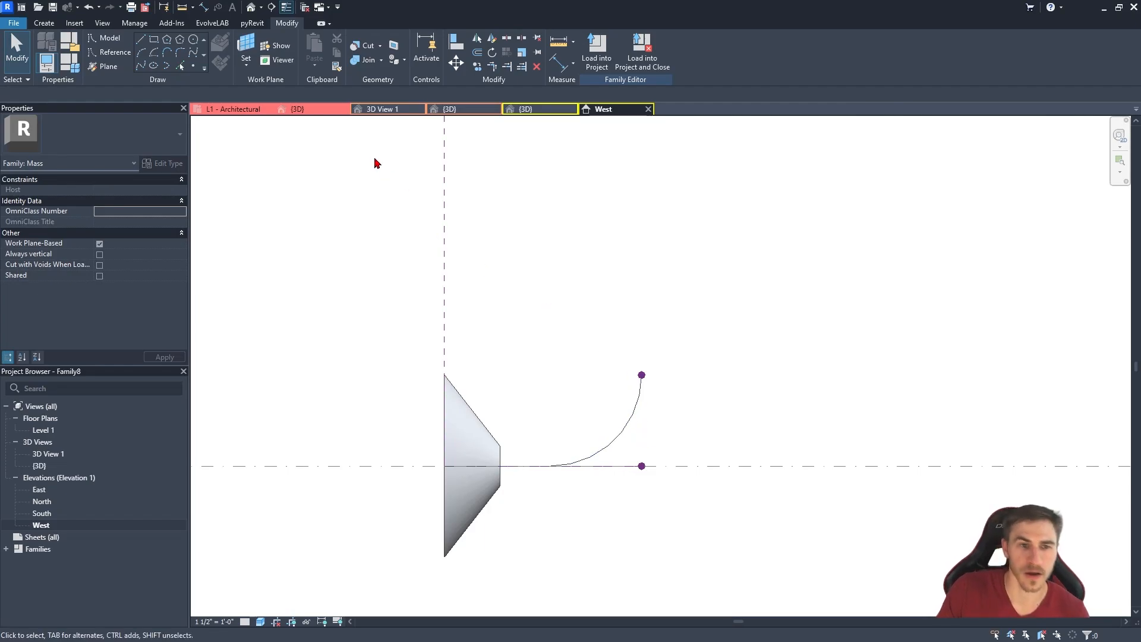
Inspect the curved arm path in 3D and compare it with the Pium wall-light drawing.
click(523, 109)
shift+middle_drag(814, 432, 461, 301)
shift+middle_drag(440, 391, 835, 438)
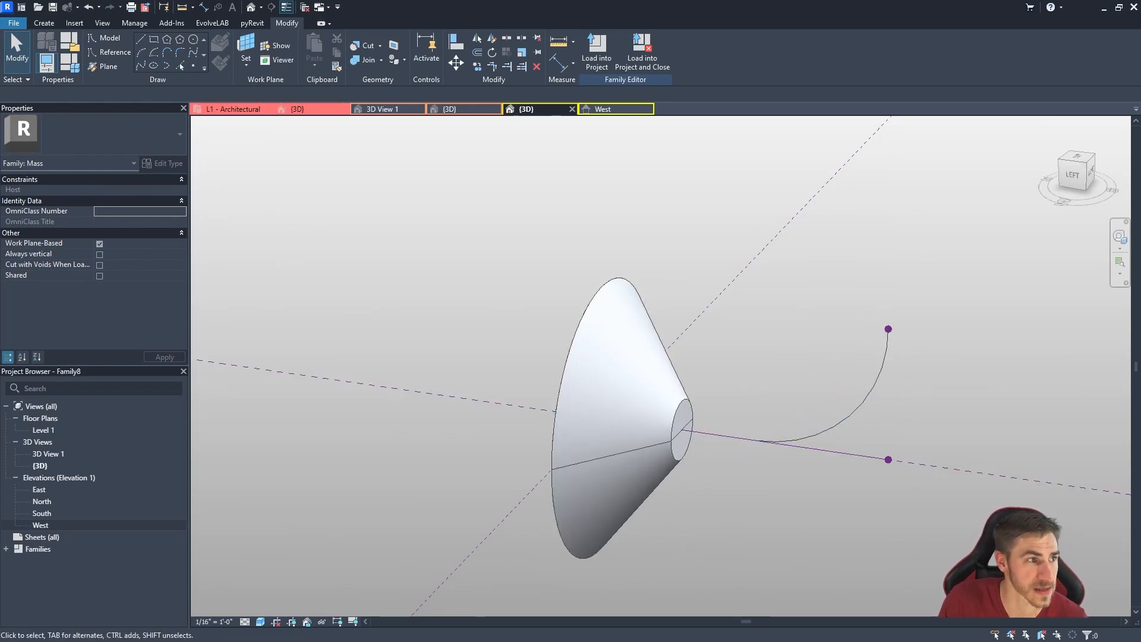
key(alt+Tab)
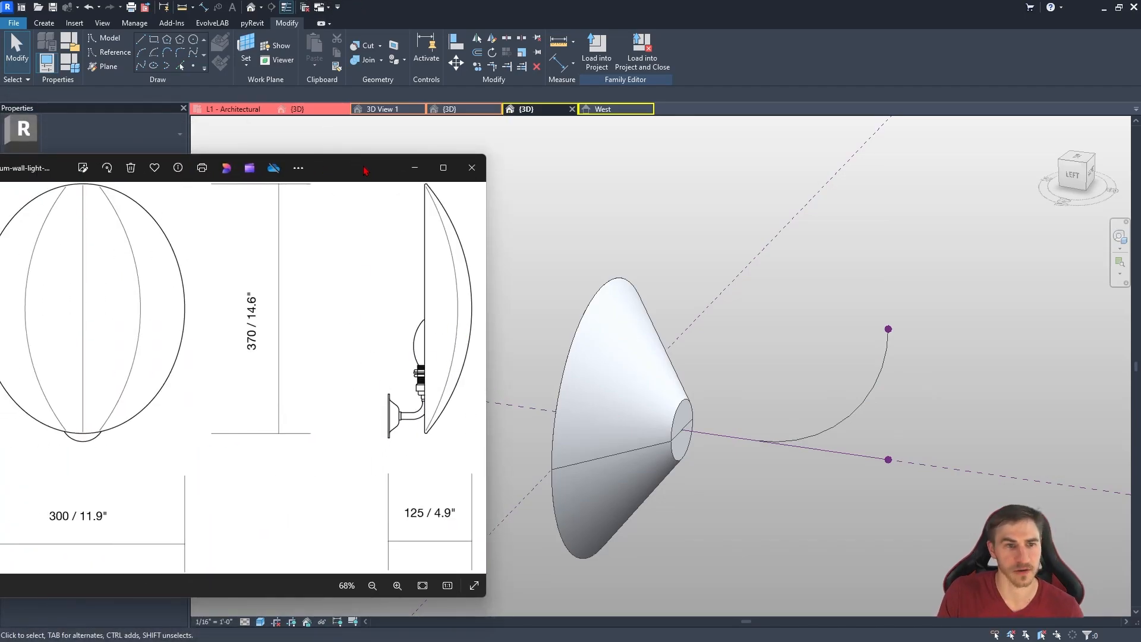
key(alt+Tab)
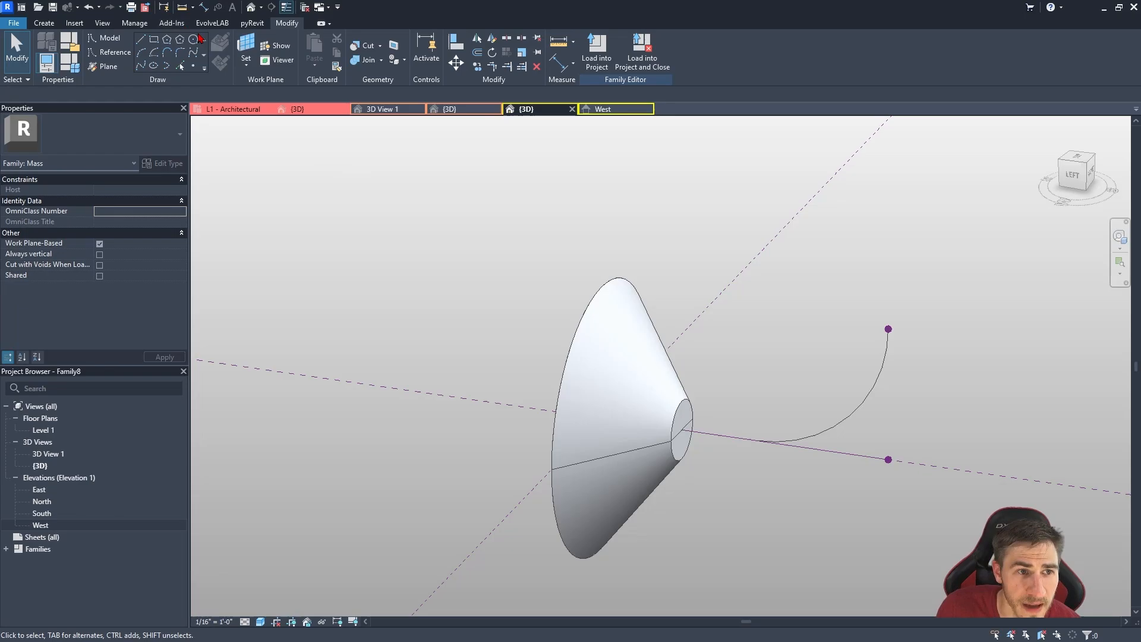
Draw a model circle of 1/8" radius centred on the reference point in the Level 1 floor plan.
click(194, 39)
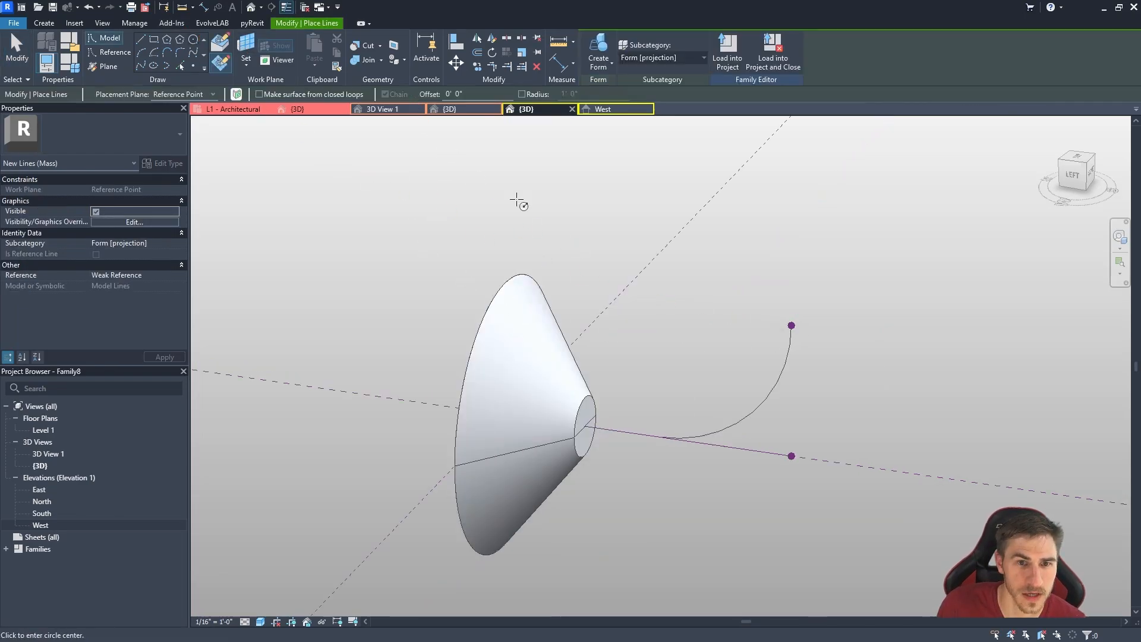
double_click(43, 430)
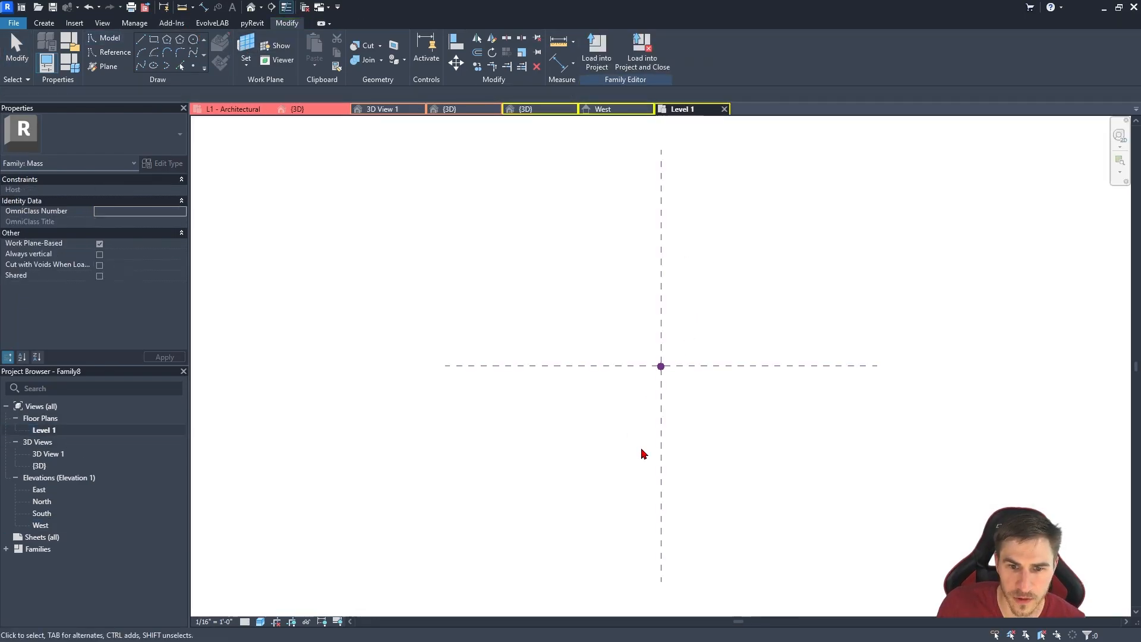
scroll(499, 333, up, 5)
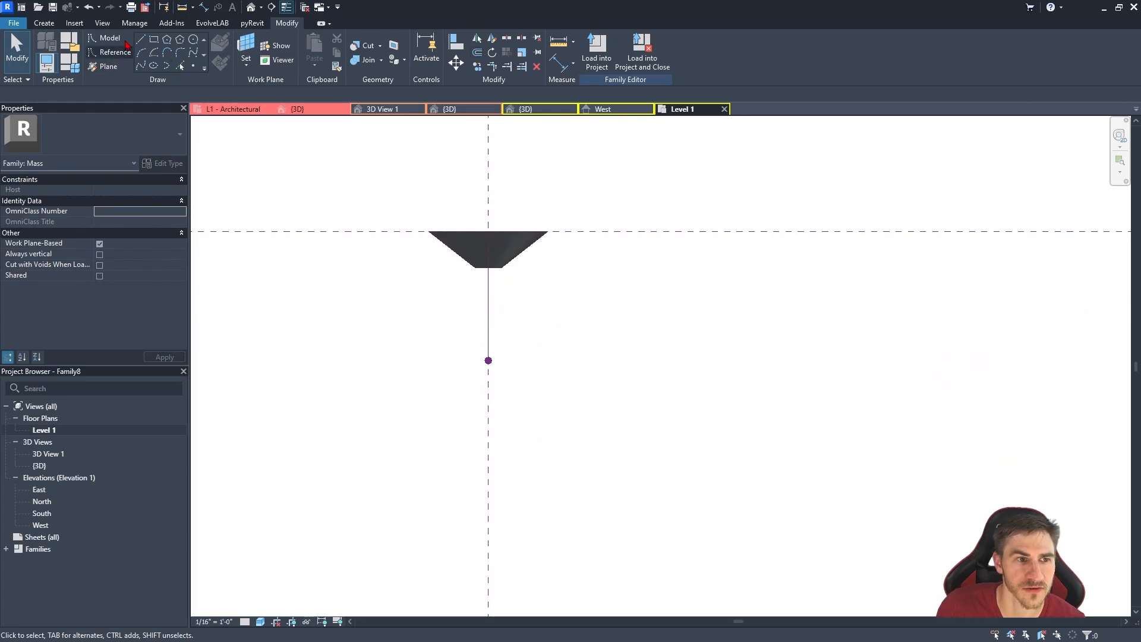
click(194, 40)
scroll(502, 360, up, 2)
click(488, 360)
text(1')
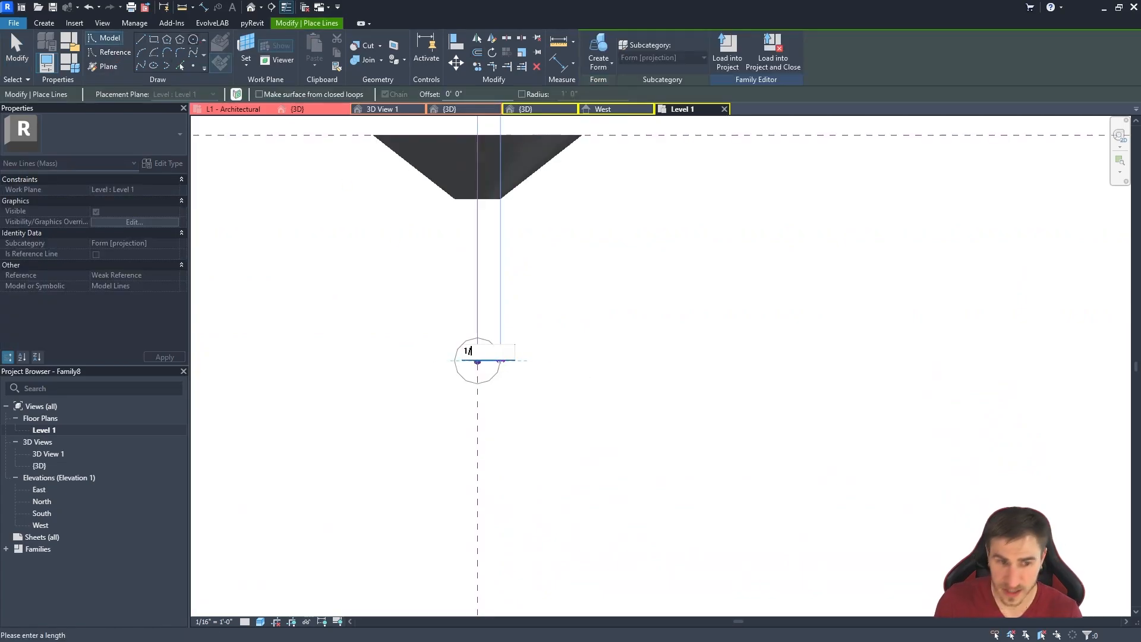
key(Return)
key(Escape)
key(Escape)
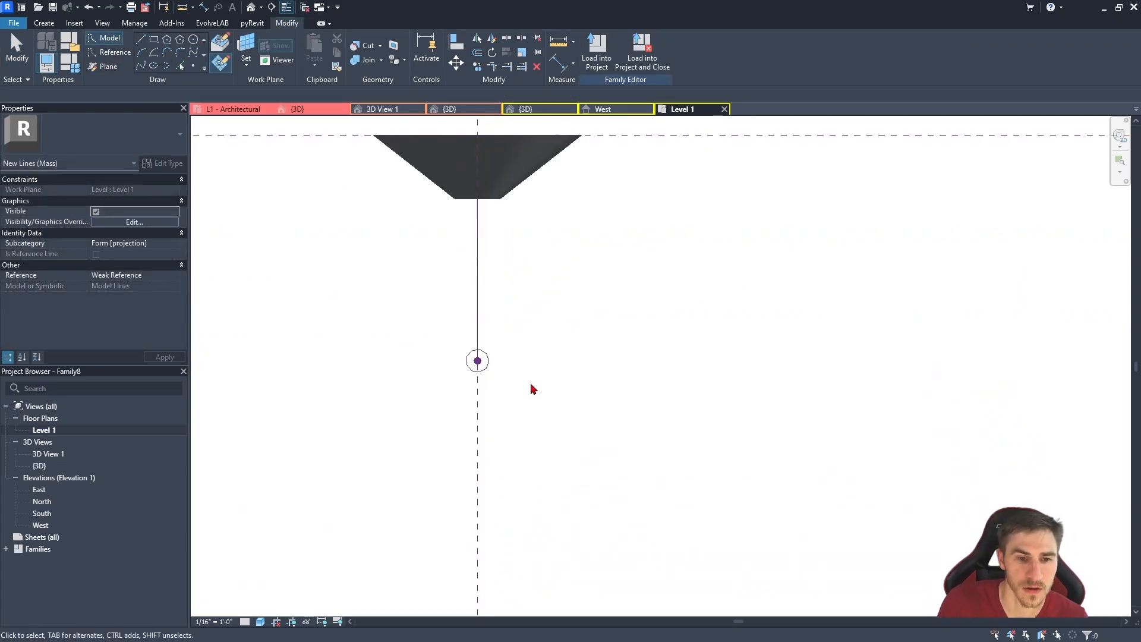
Move the circle vertically in the West elevation to the upper reference point at the arc's end.
click(525, 108)
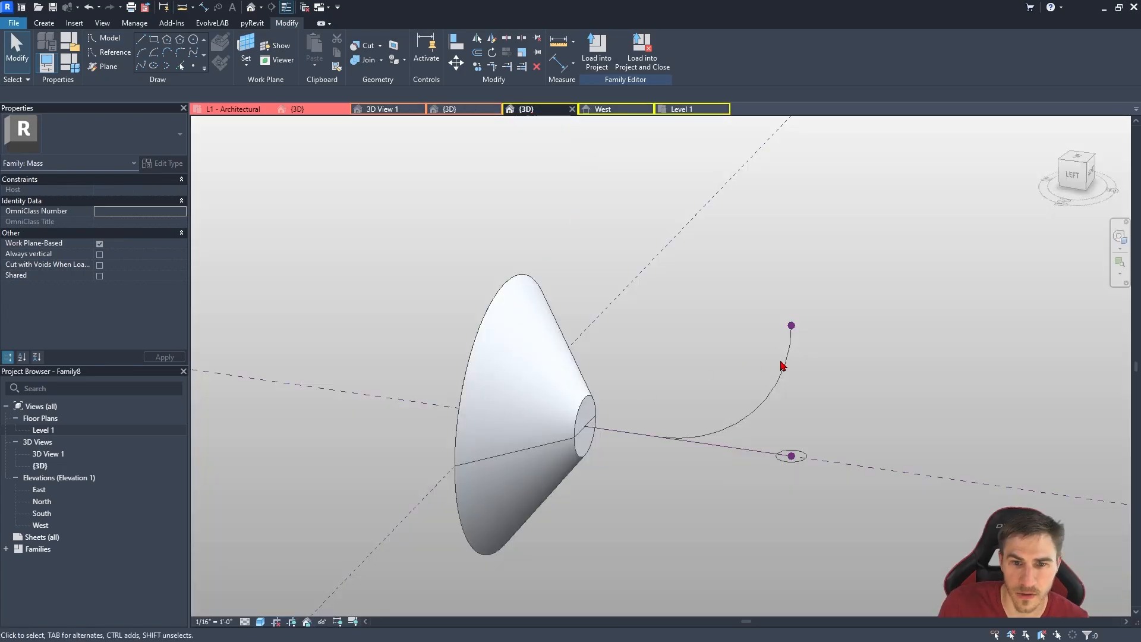
shift+middle_drag(783, 366, 795, 400)
click(810, 432)
key(m)
key(v)
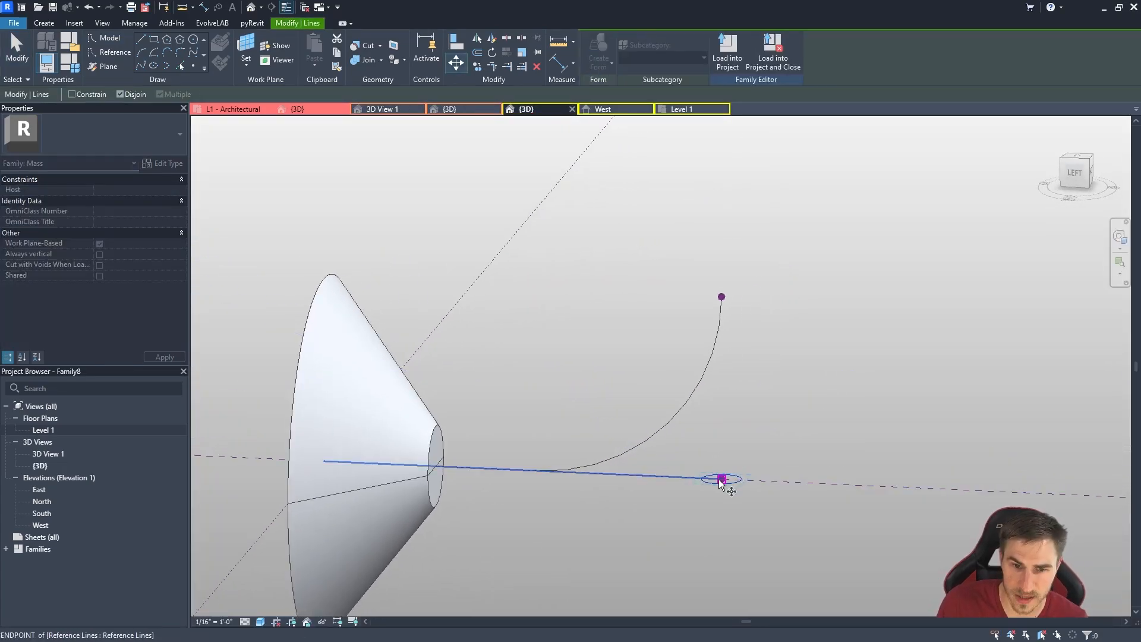
click(723, 479)
click(603, 109)
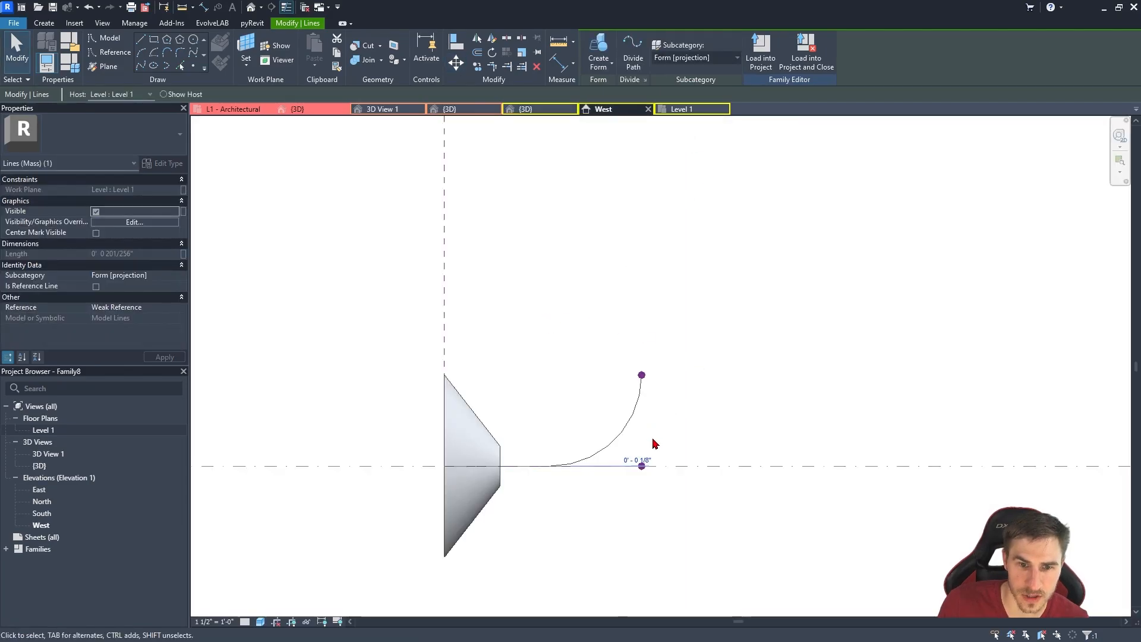
scroll(664, 441, up, 2)
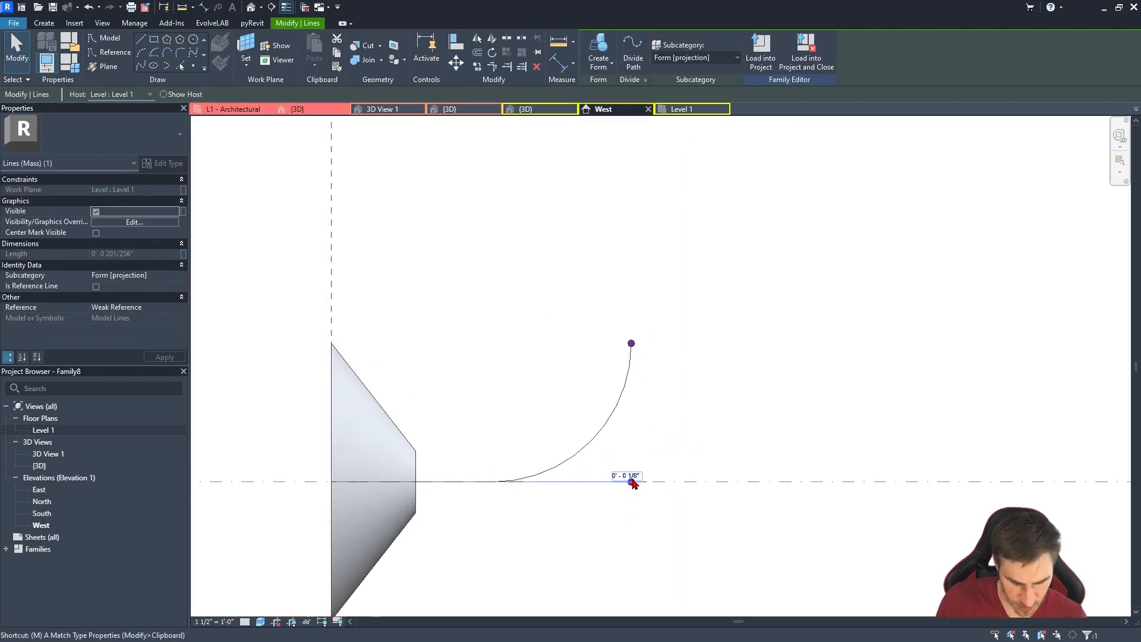
key(Escape)
click(679, 483)
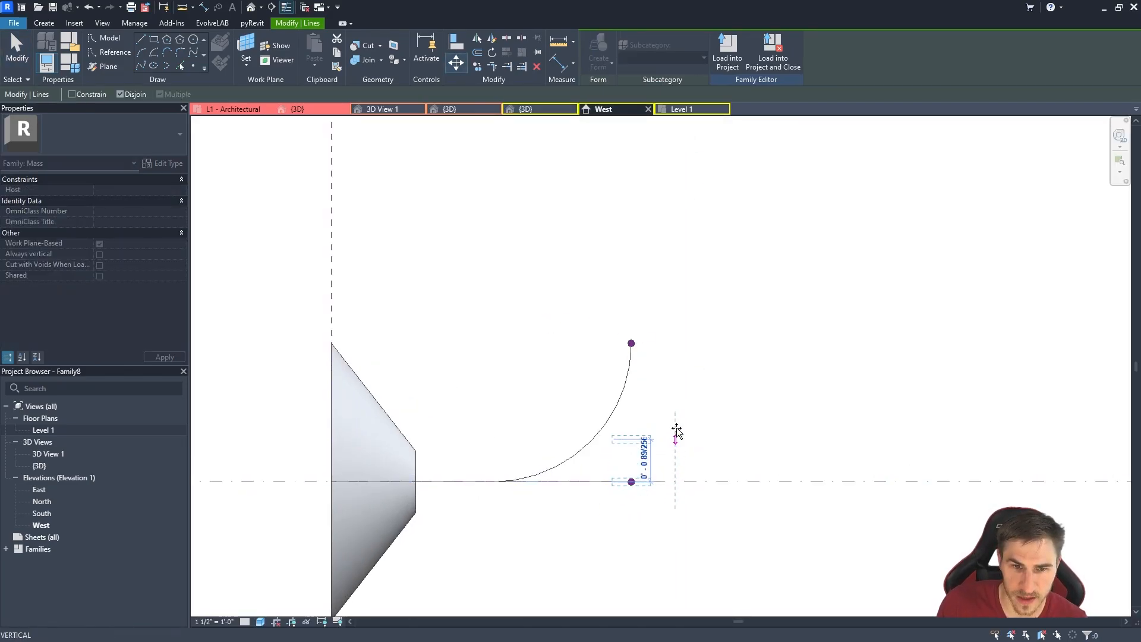
click(662, 339)
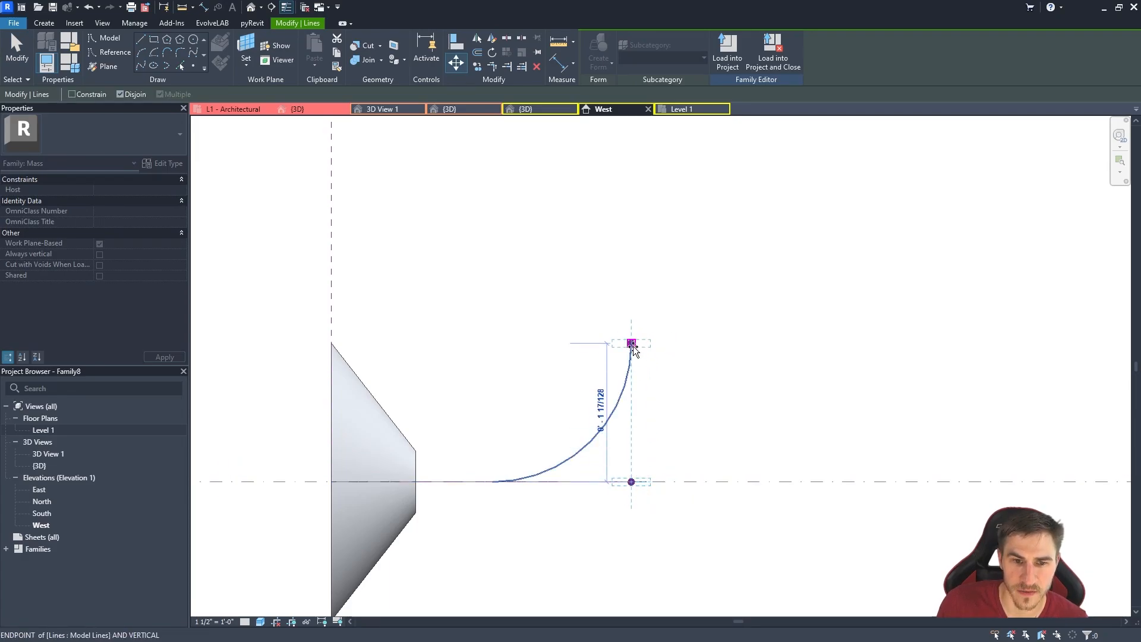
key(Escape)
Convert the connected straight line and arc of the arm path into reference lines.
click(547, 110)
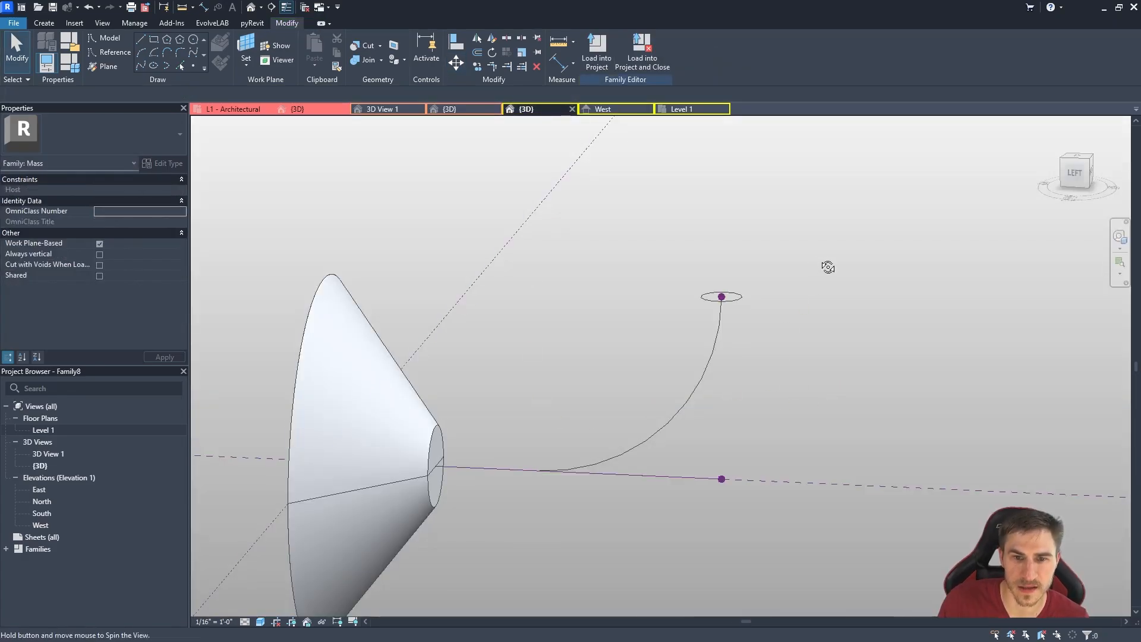
shift+middle_drag(825, 265, 679, 447)
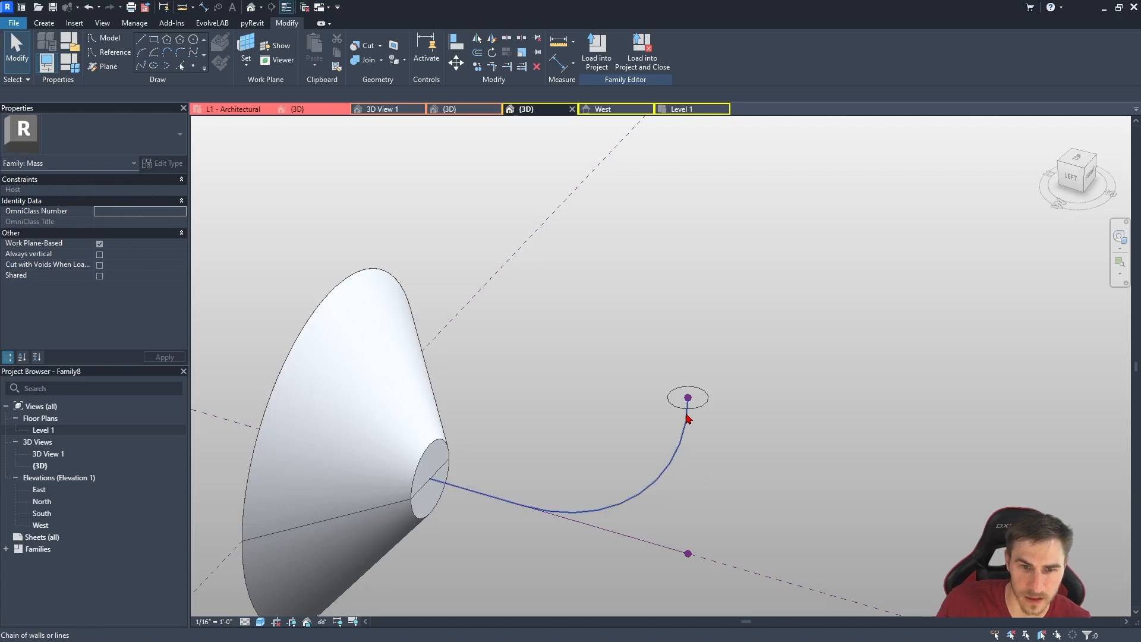
click(596, 516)
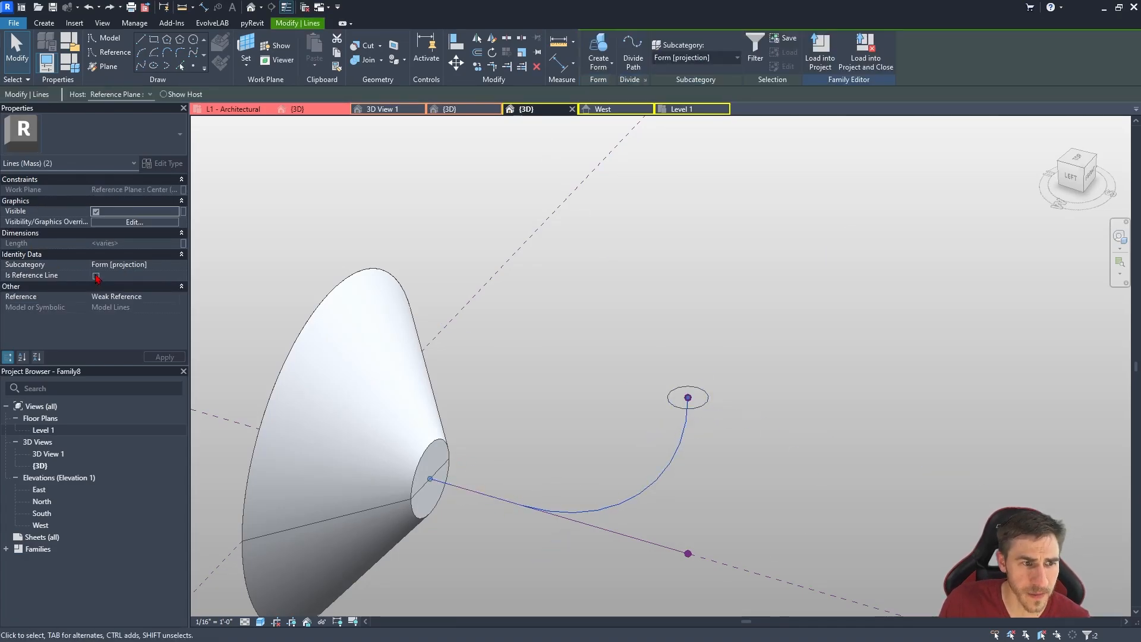
click(96, 276)
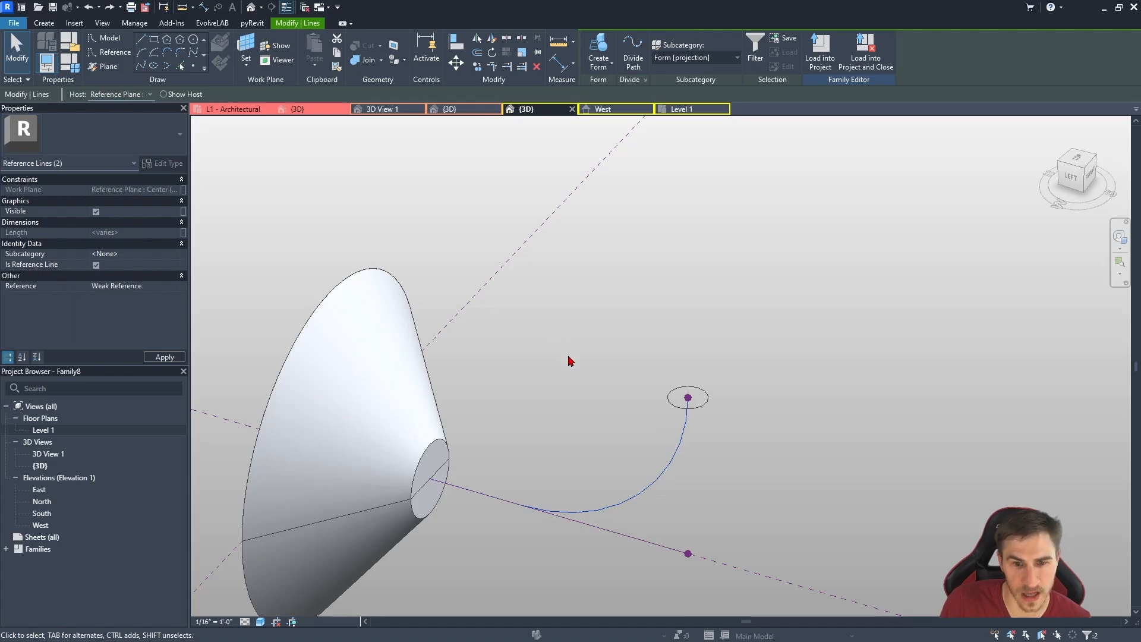
mouse_move(600, 502)
shift+middle_down()
mouse_move(703, 458)
mouse_move(603, 482)
shift+middle_up()
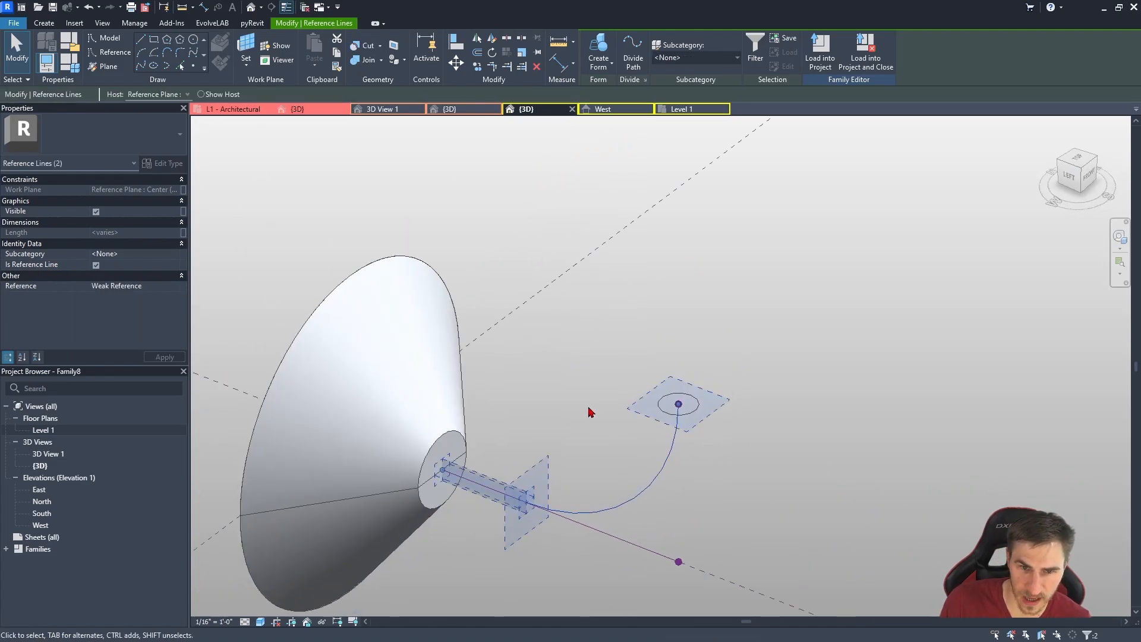
click(734, 370)
Create a solid form sweeping the circle at the arm's upper end along the connected straight and curved reference lines.
click(702, 406)
click(702, 422)
key(Tab)
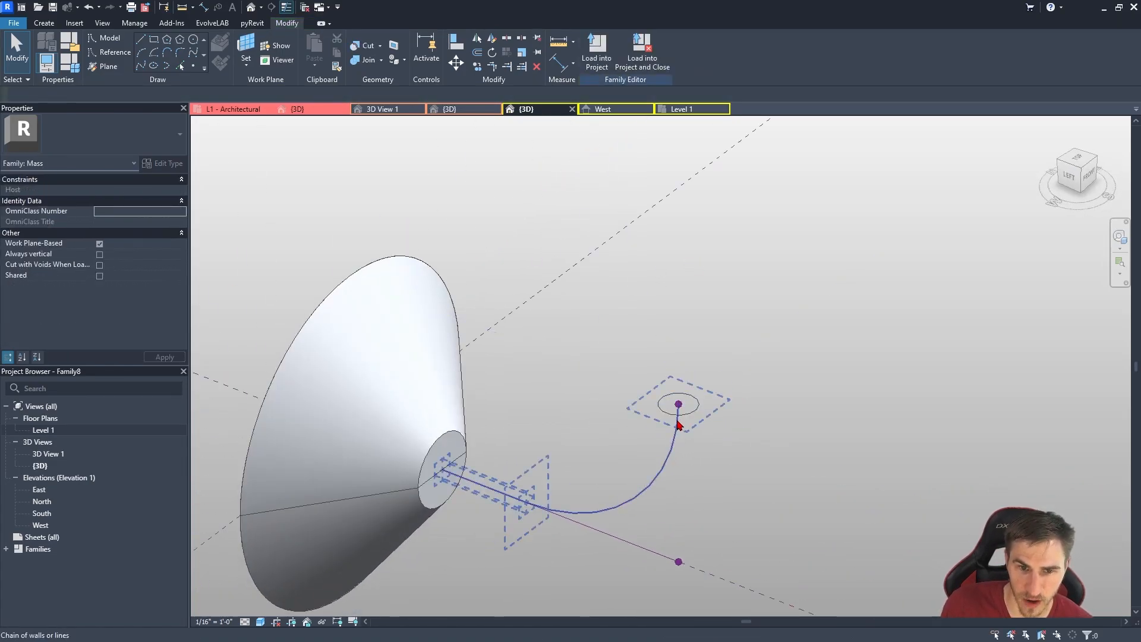
click(677, 427)
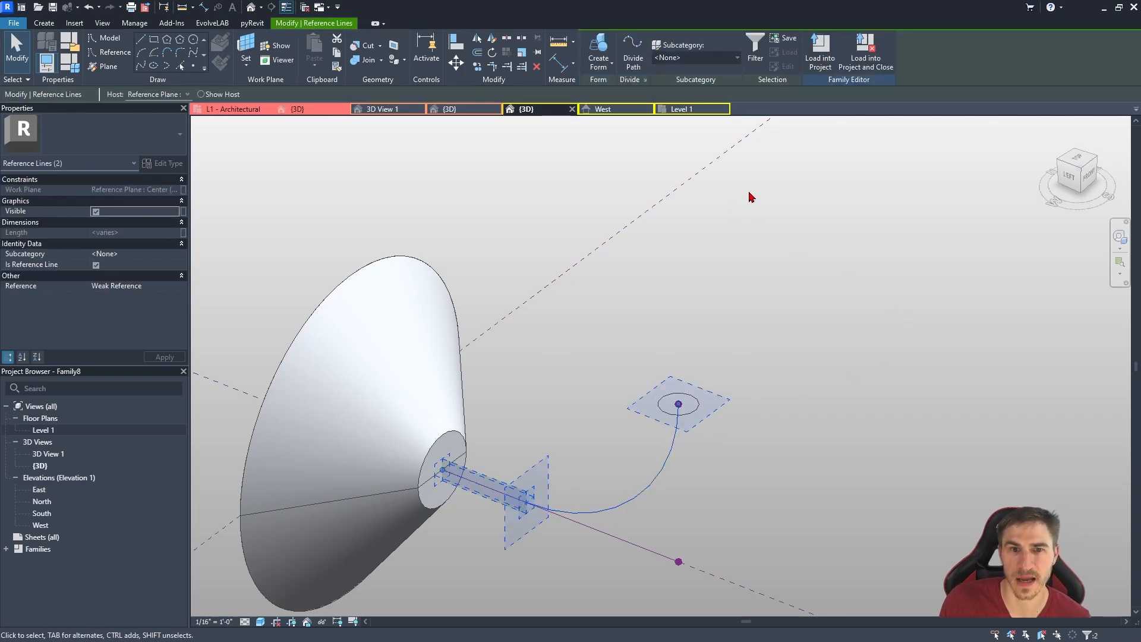
key(Tab)
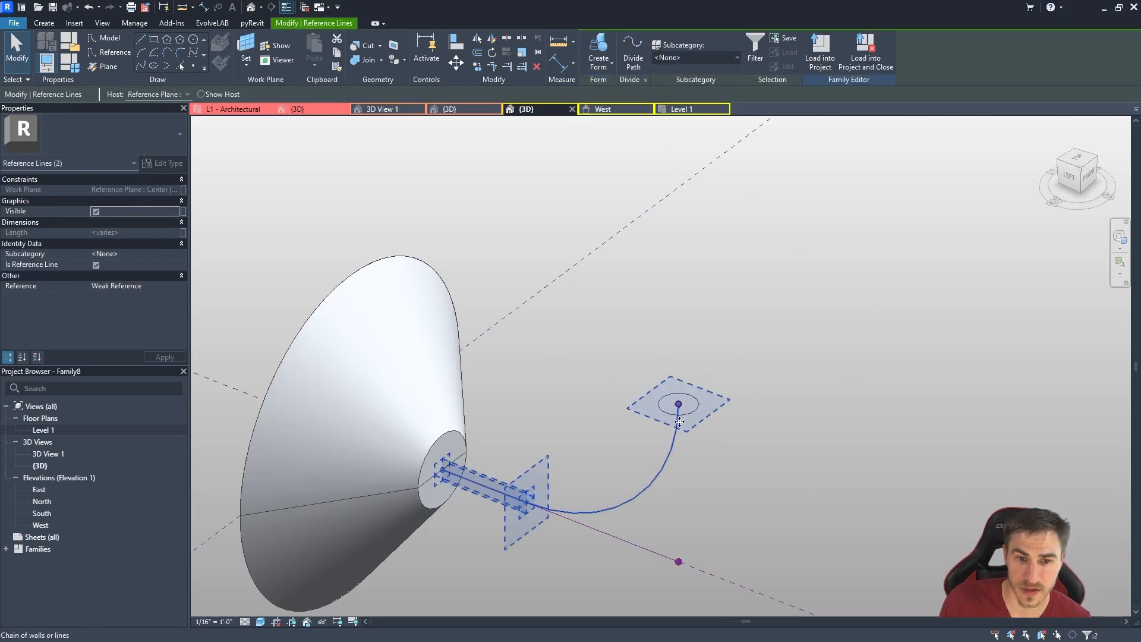
key(Tab)
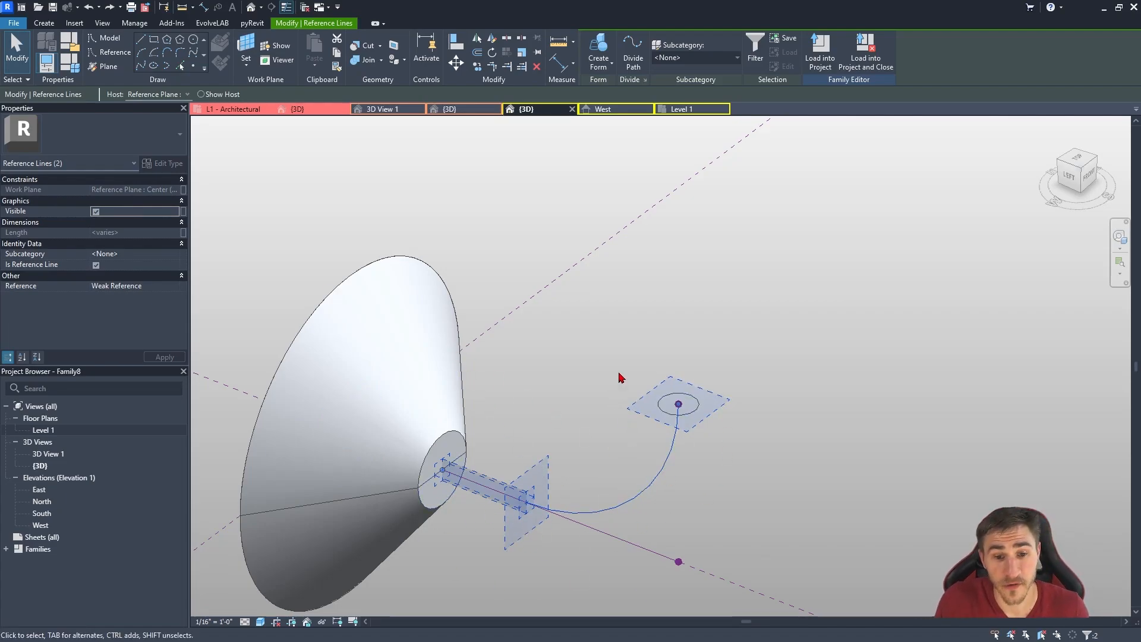
ctrl+click(678, 416)
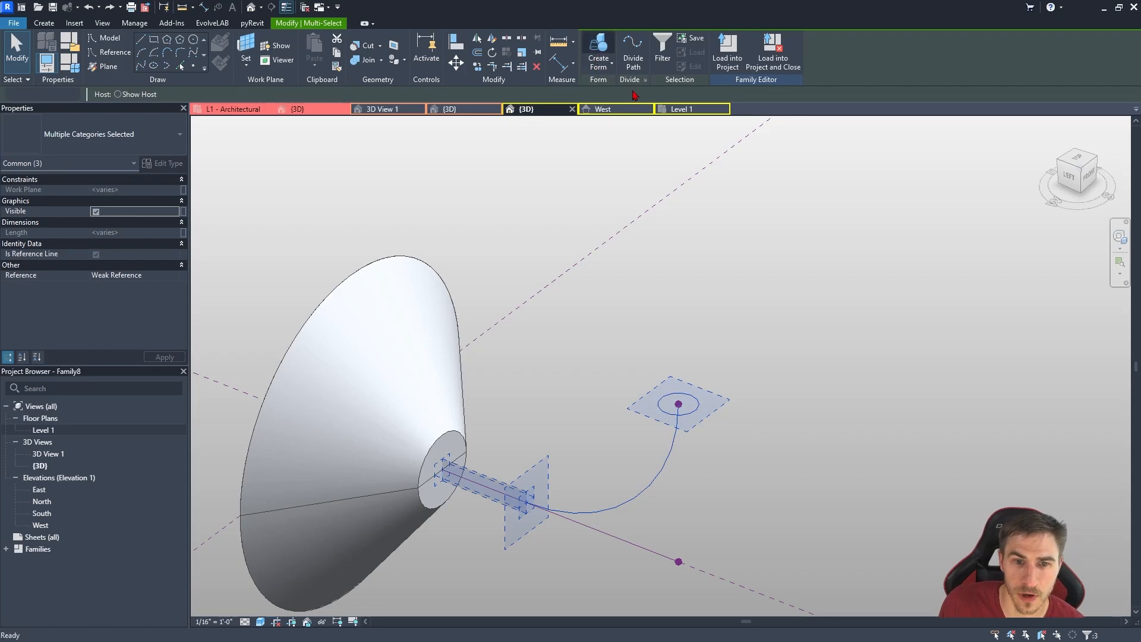
click(599, 50)
shift+middle_drag(856, 416, 731, 306)
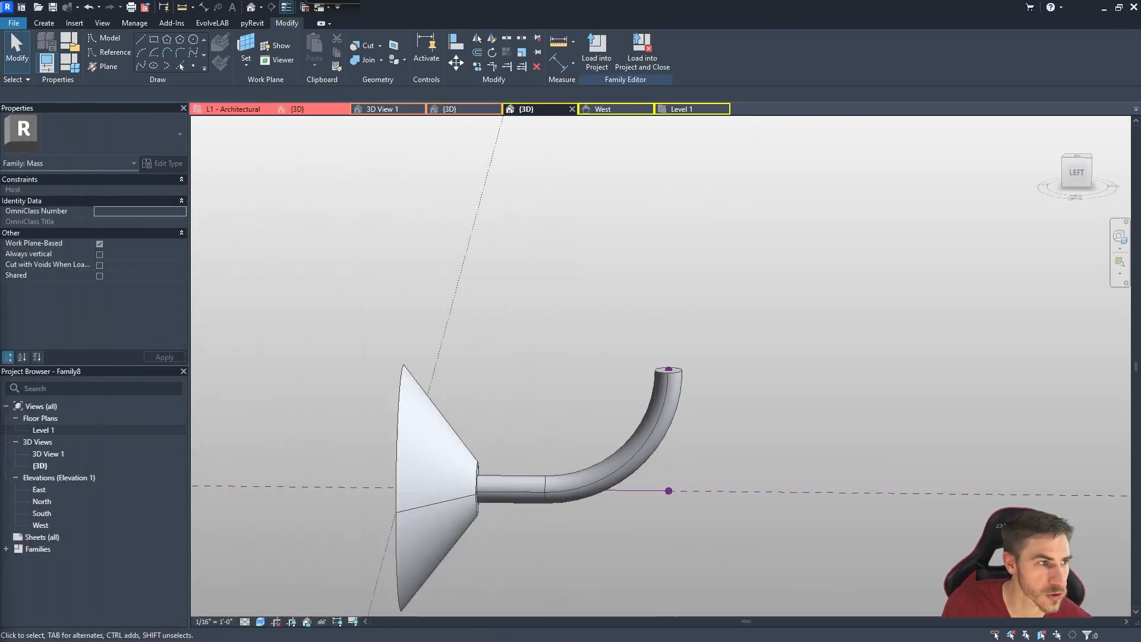
Compare the swept arm in the West elevation with the side view in the Pium wall-light drawing.
click(624, 112)
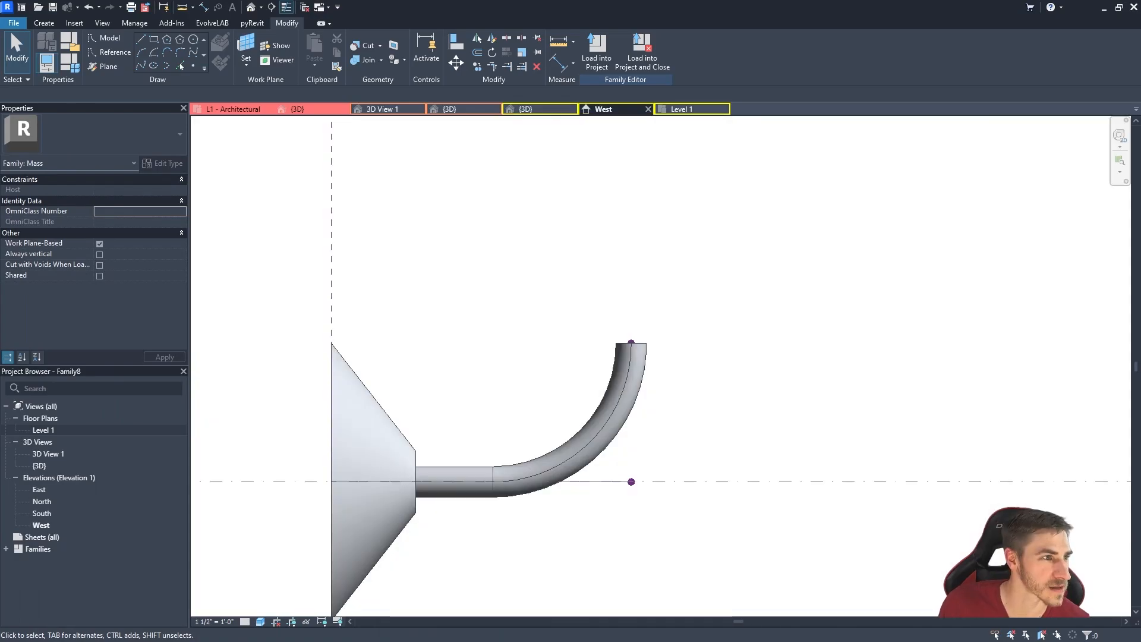
drag(0, 169, 0, 167)
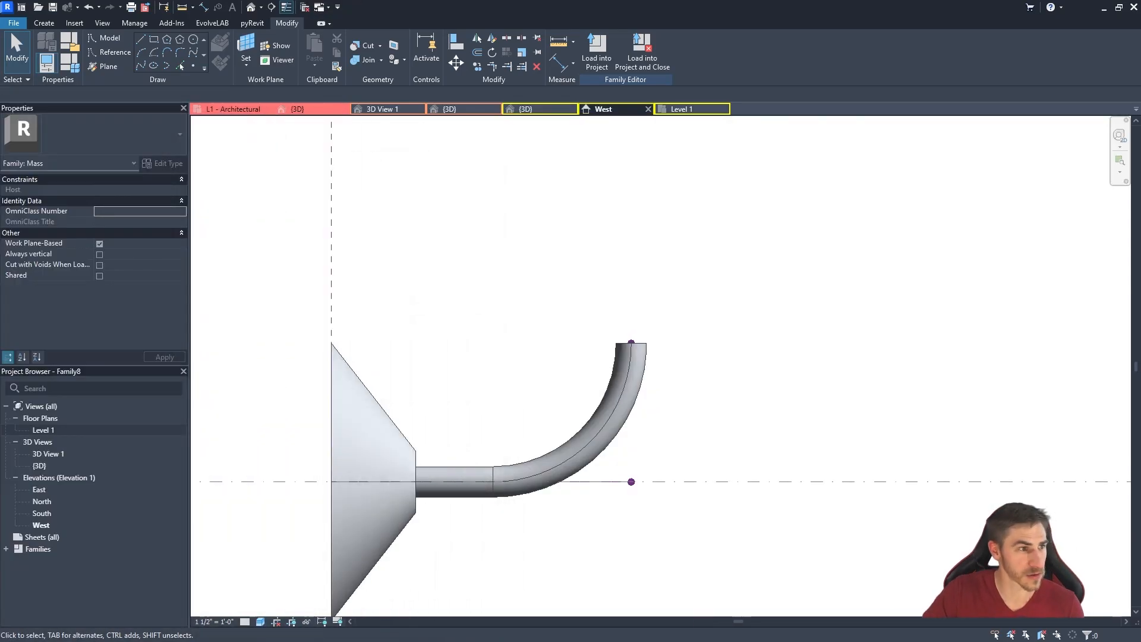
middle_drag(636, 337, 608, 377)
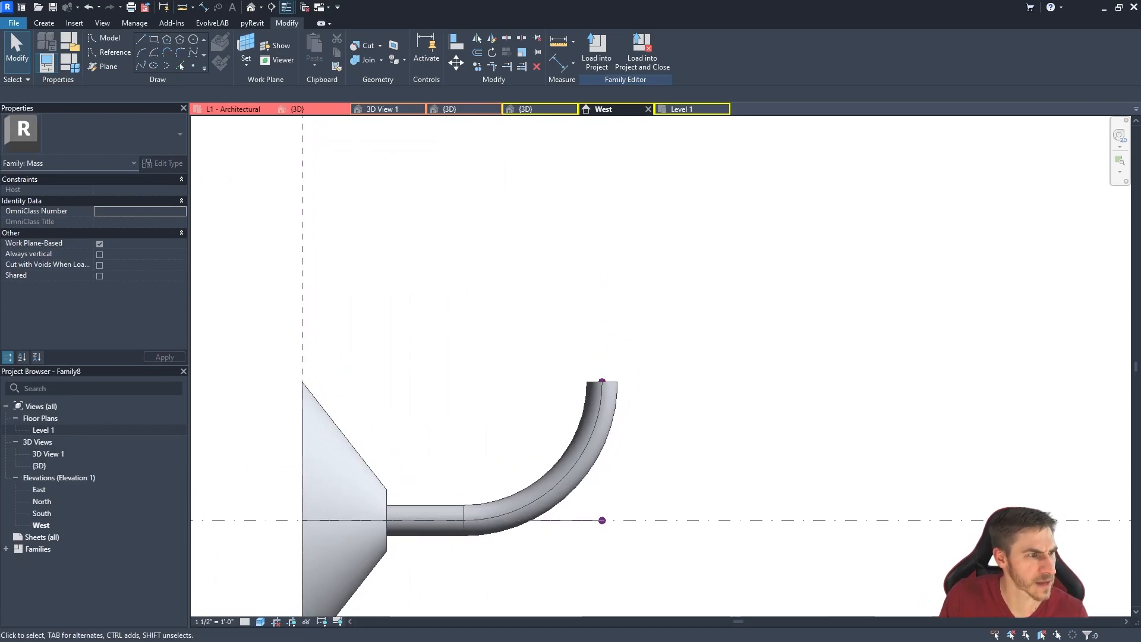
drag(0, 157, 401, 158)
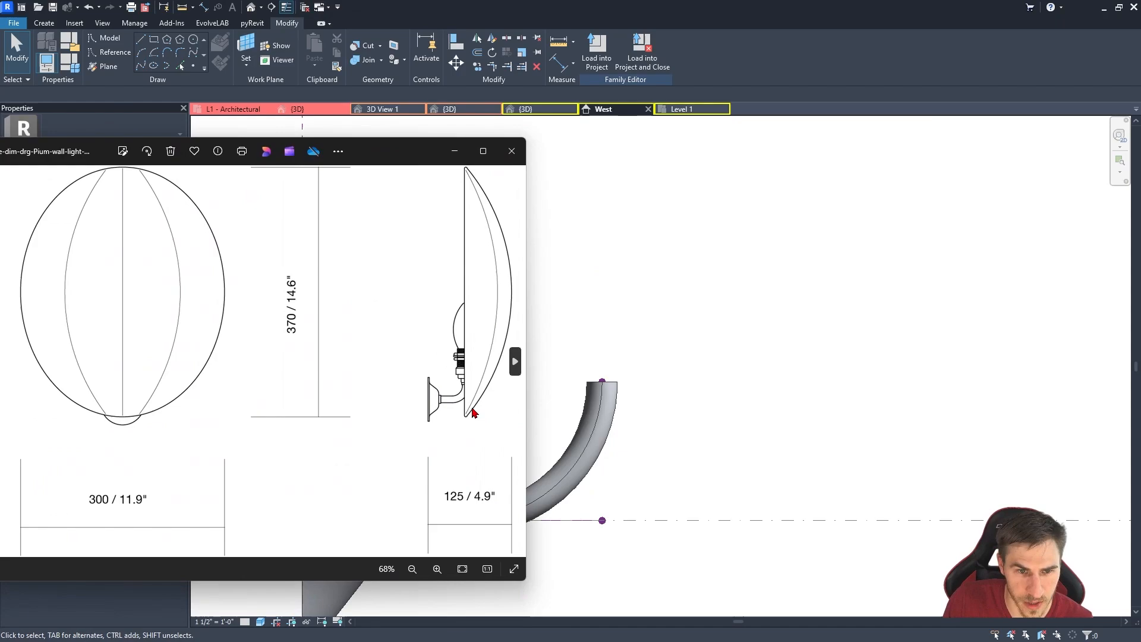
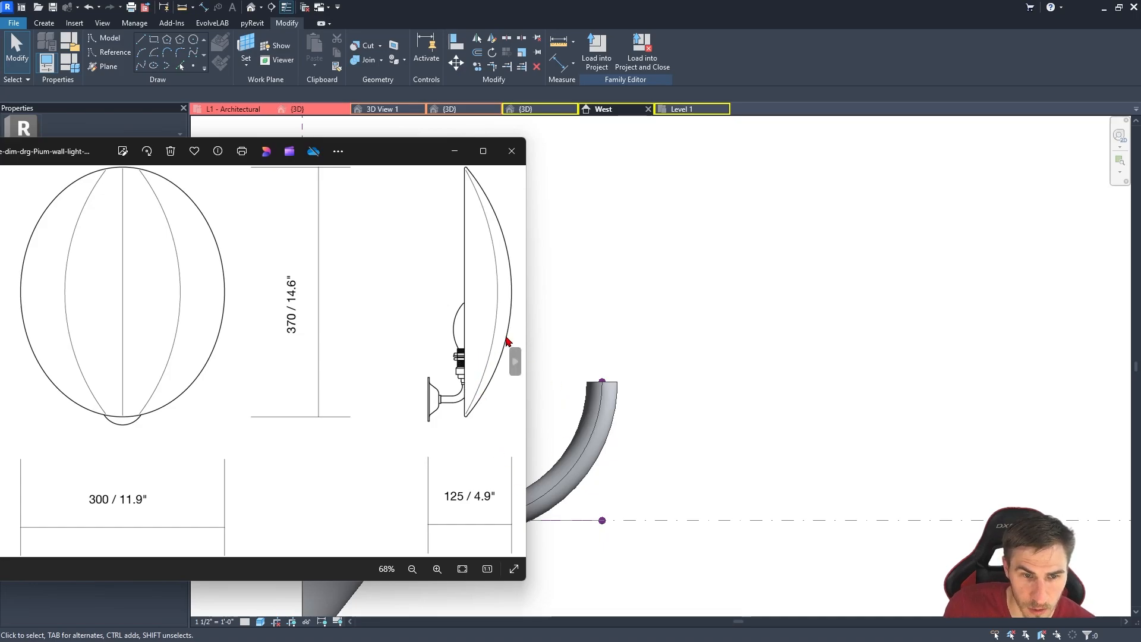
click(534, 234)
Dimension the vertical distance between the horizontal centre plane and the arm's upper end, and delete that dimension.
click(558, 60)
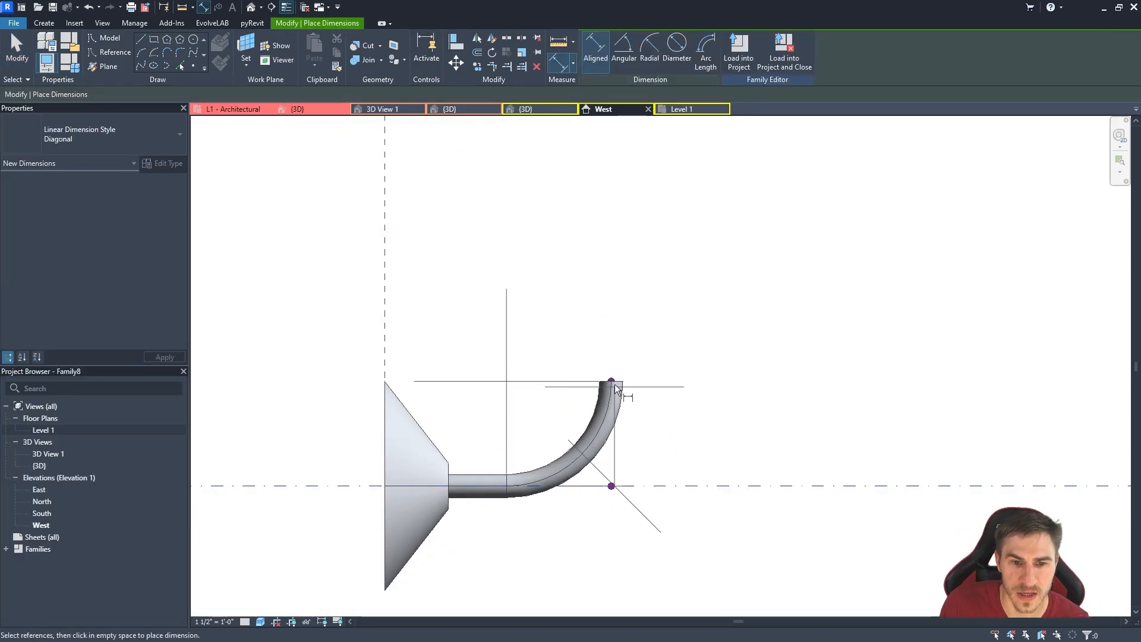
click(868, 298)
scroll(778, 401, down, 3)
key(Escape)
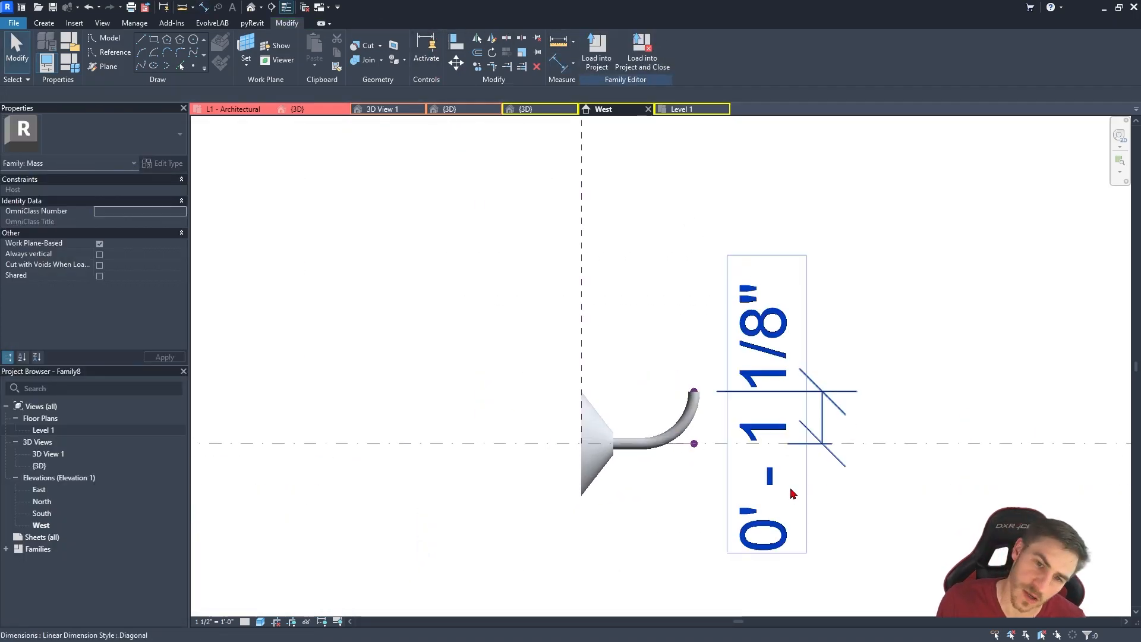
click(790, 392)
key(Delete)
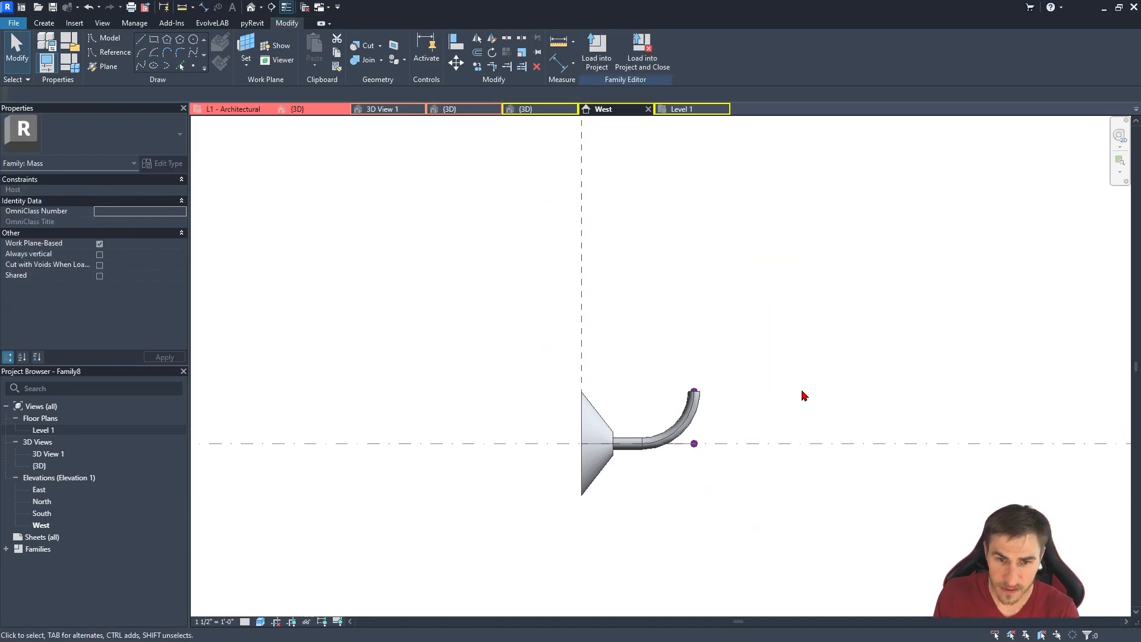
Draw a 3" vertical model line upward from the lower reference point on the horizontal centre plane.
key(l)
key(i)
click(694, 443)
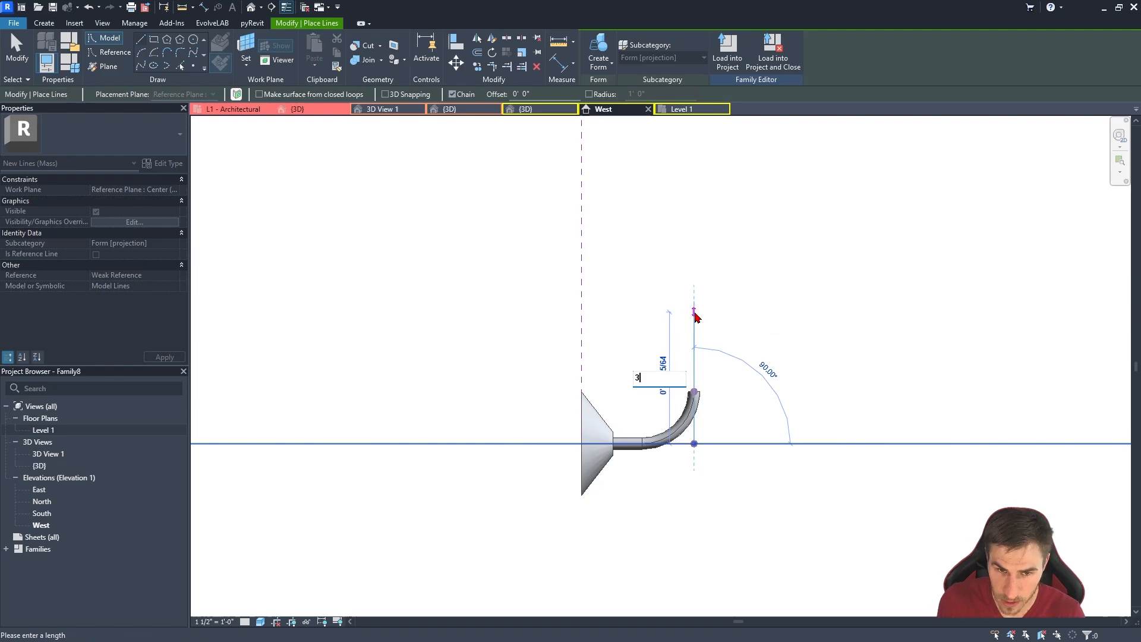
click(695, 306)
key(Escape)
key(Escape)
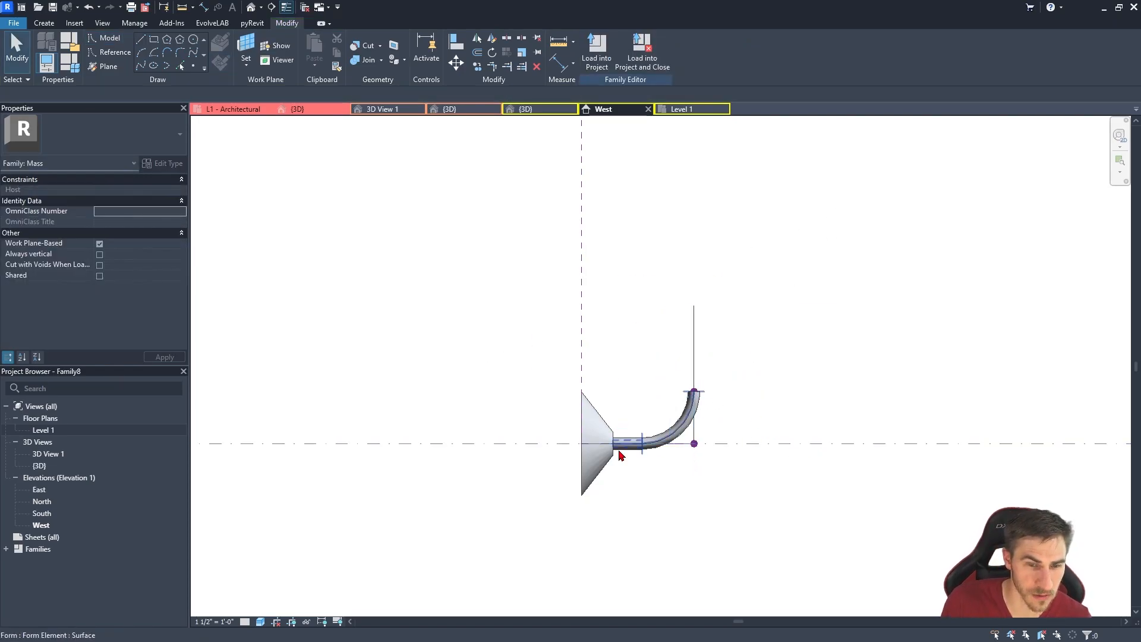
Extend the vertical line upward and move its lower end to the arm's upper end, making it about 2 3/8" long.
key(alt+Tab)
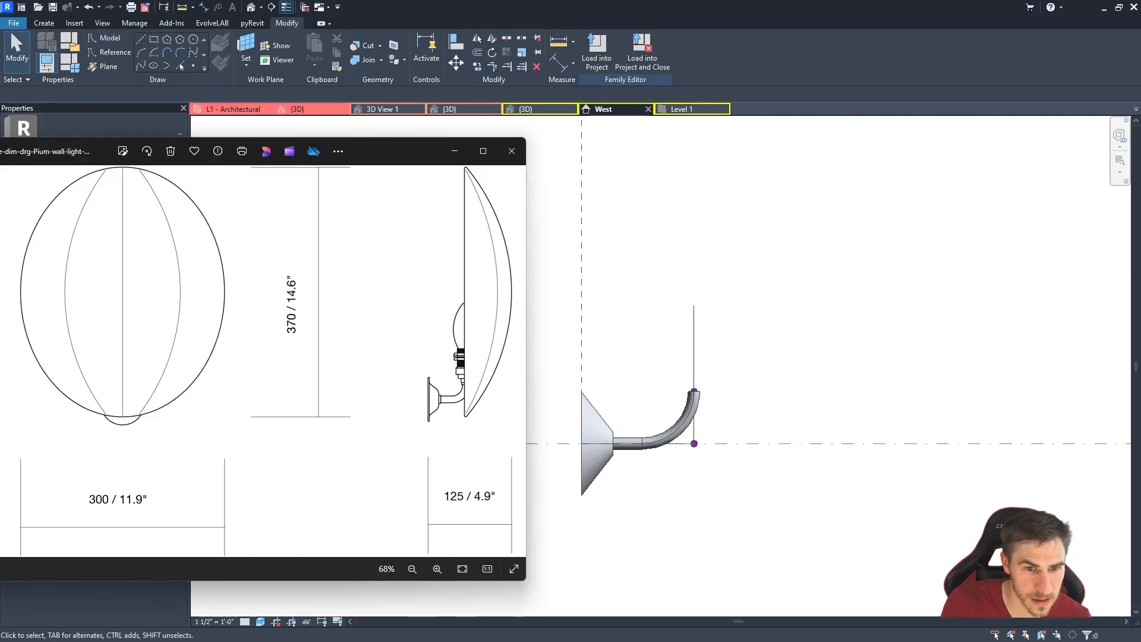
click(694, 309)
mouse_move(695, 306)
mouse_down()
mouse_move(695, 270)
mouse_move(694, 283)
mouse_up()
click(683, 305)
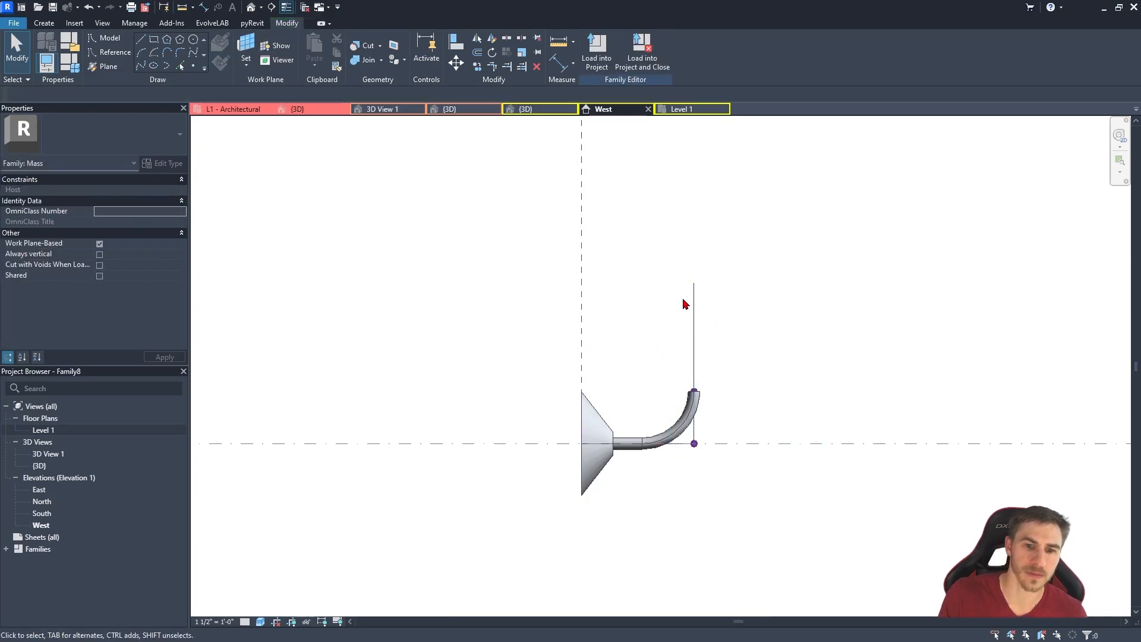
click(694, 366)
drag(694, 443, 694, 391)
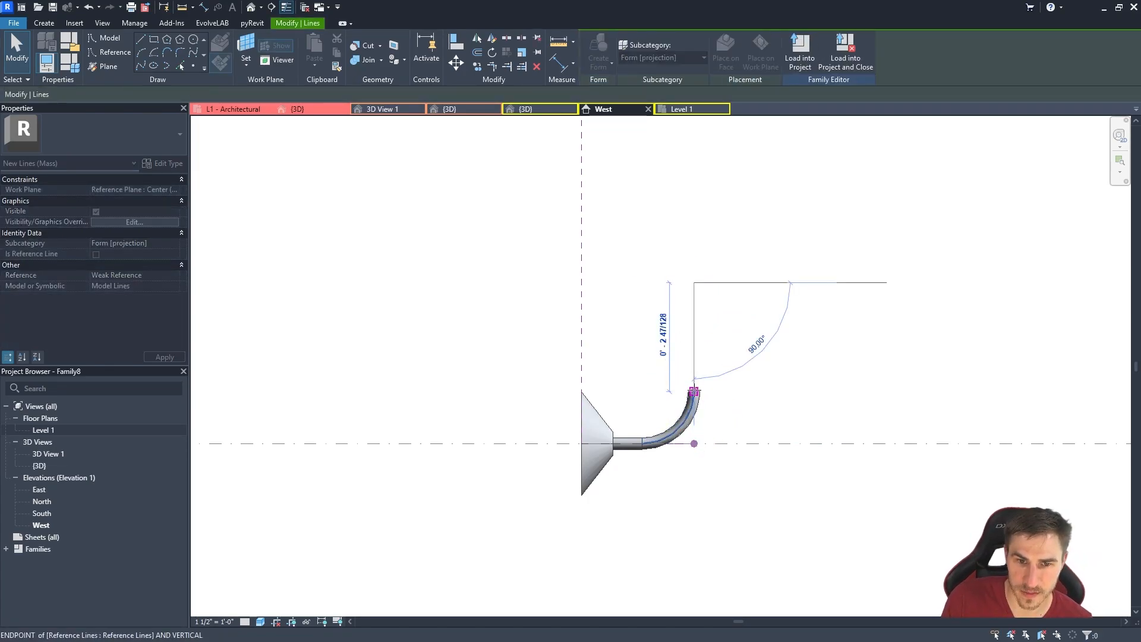
key(Escape)
click(694, 357)
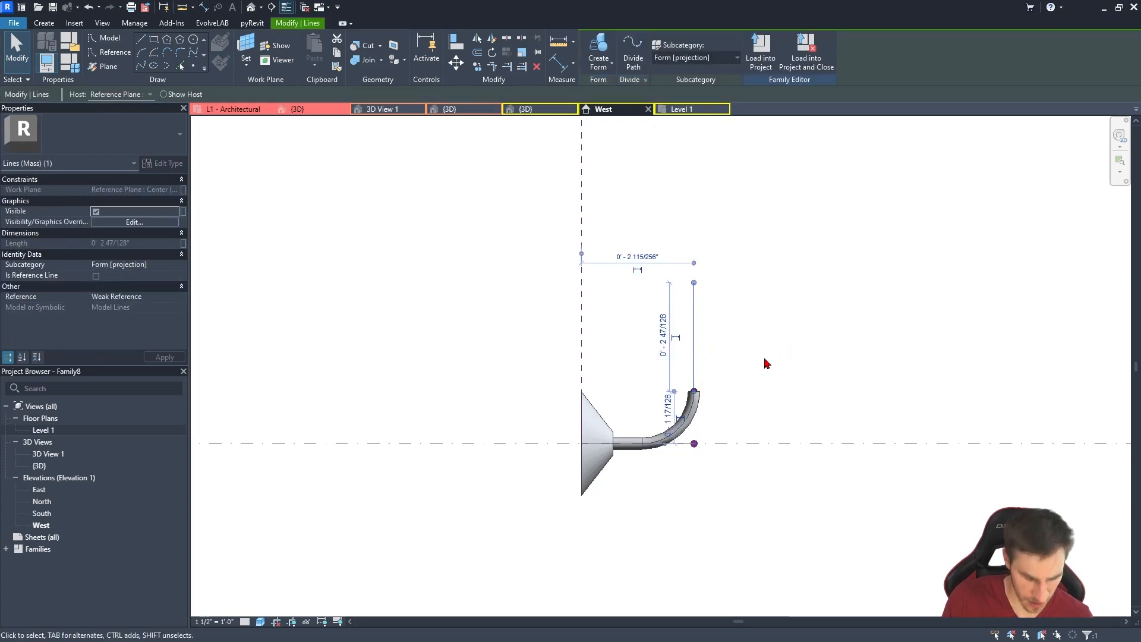
key(s)
key(l)
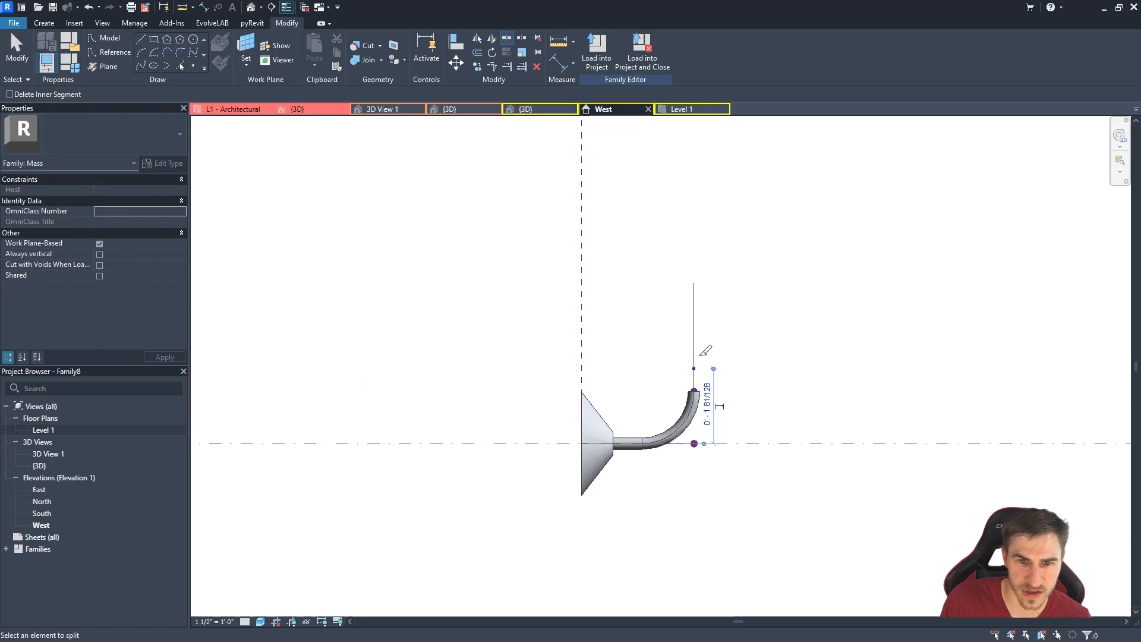
key(alt+Tab)
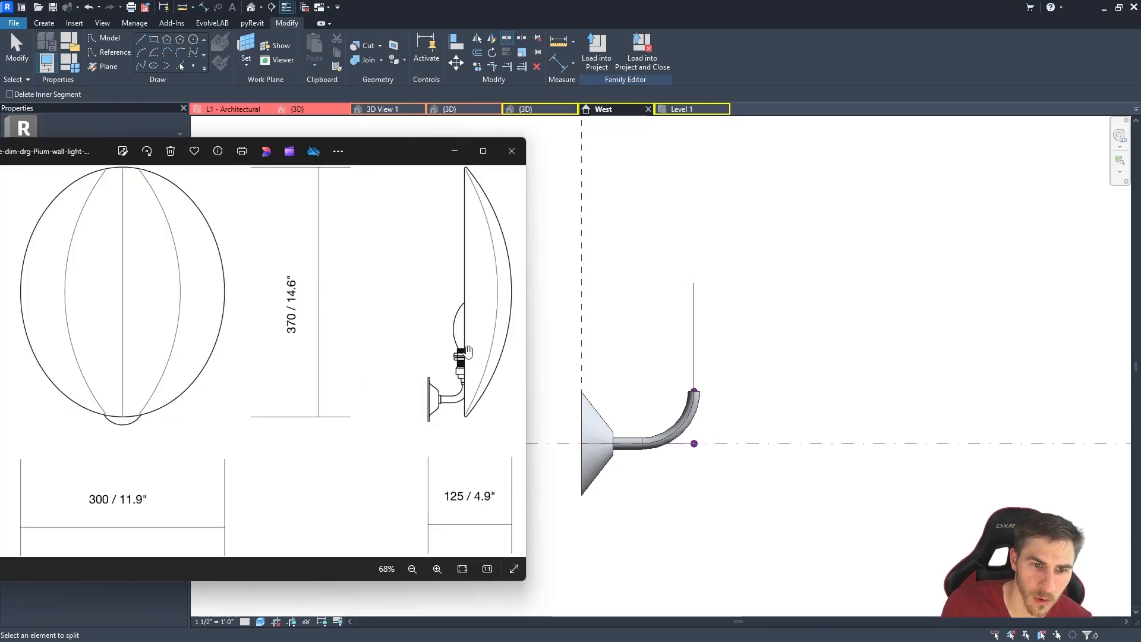
key(alt+Tab)
key(Escape)
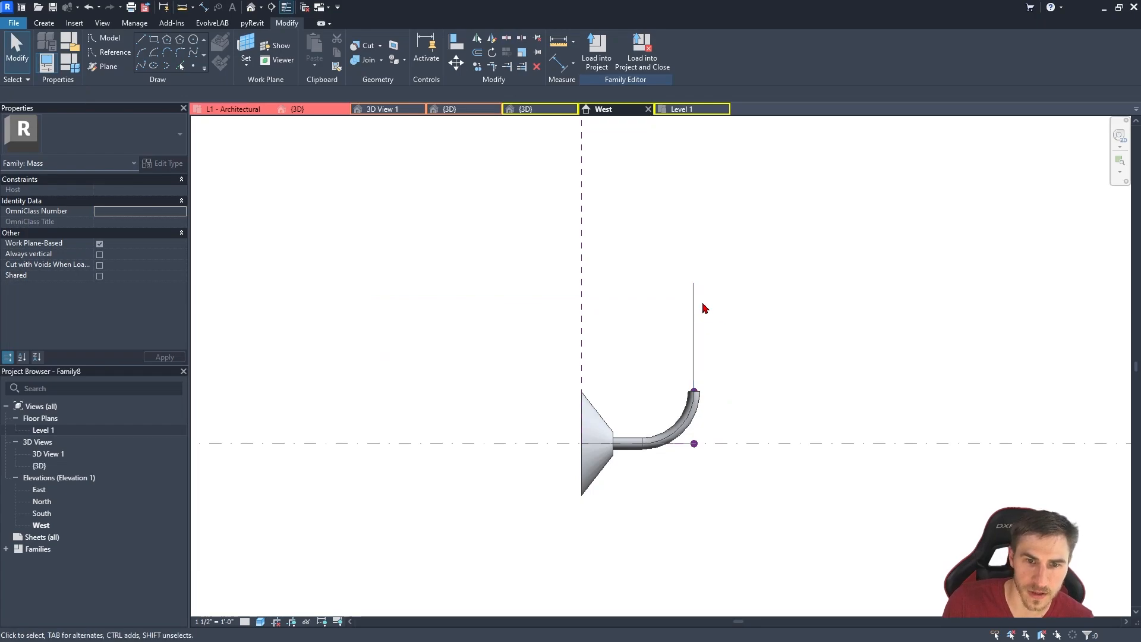
Inspect the overlapping vertical line and short reference line above the arm's upper end in the West elevation.
drag(666, 246, 724, 361)
drag(628, 308, 726, 380)
drag(635, 332, 676, 362)
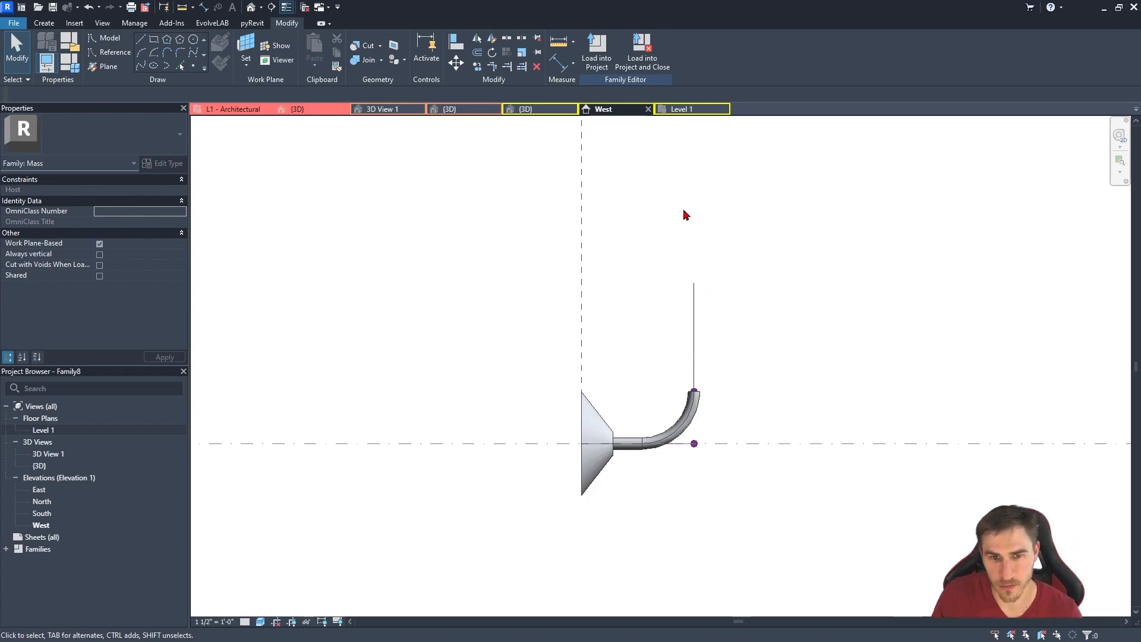
scroll(735, 371, up, 2)
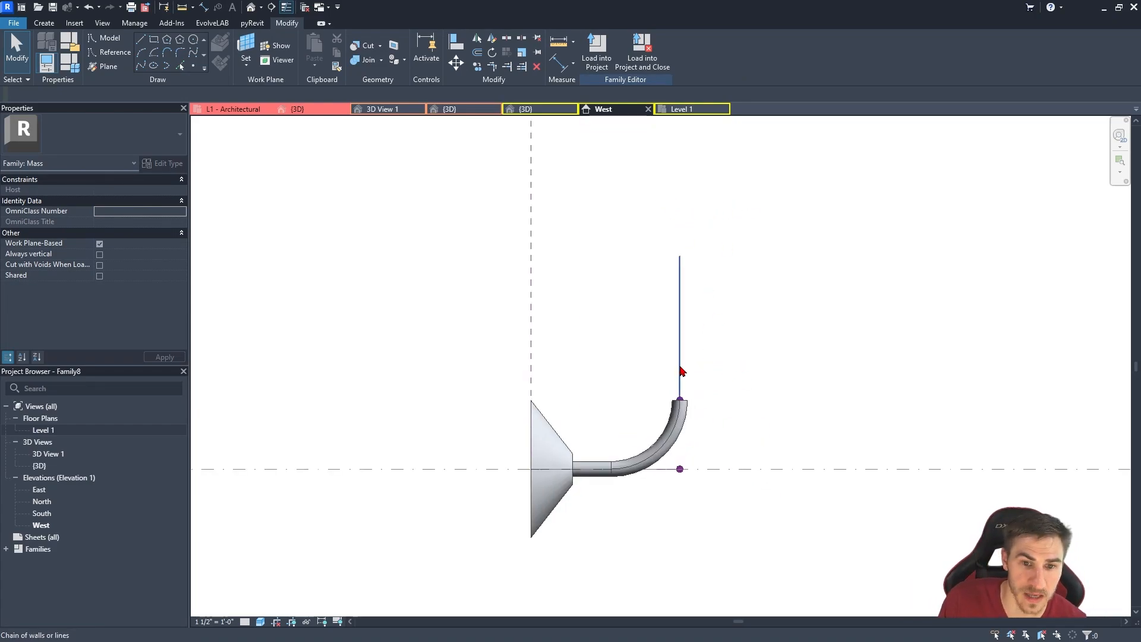
drag(636, 331, 673, 381)
click(678, 375)
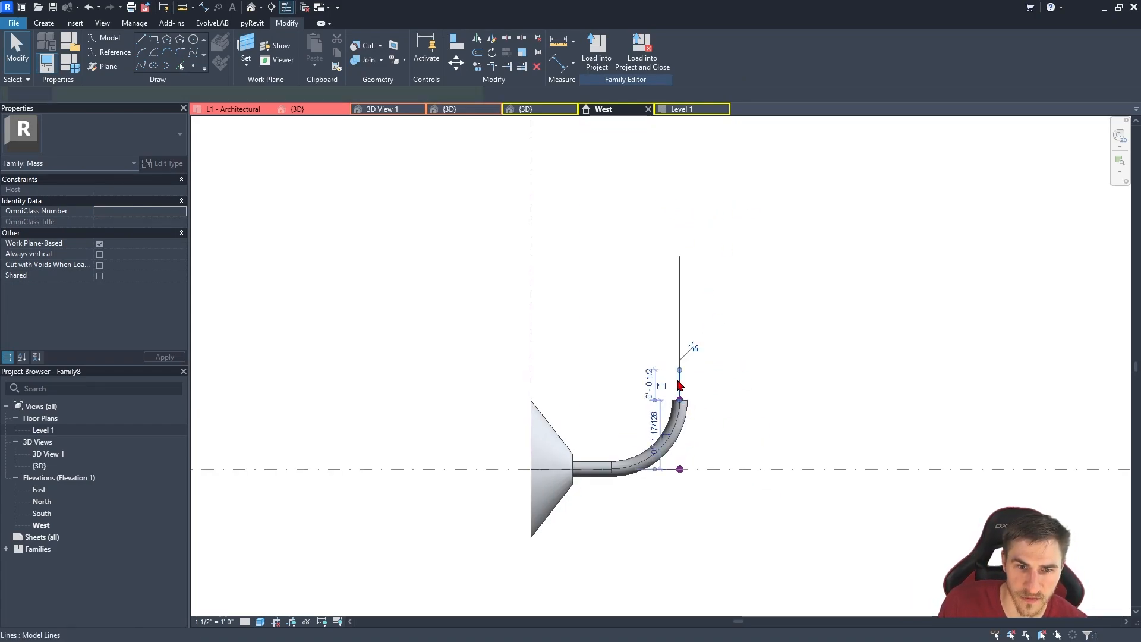
click(680, 380)
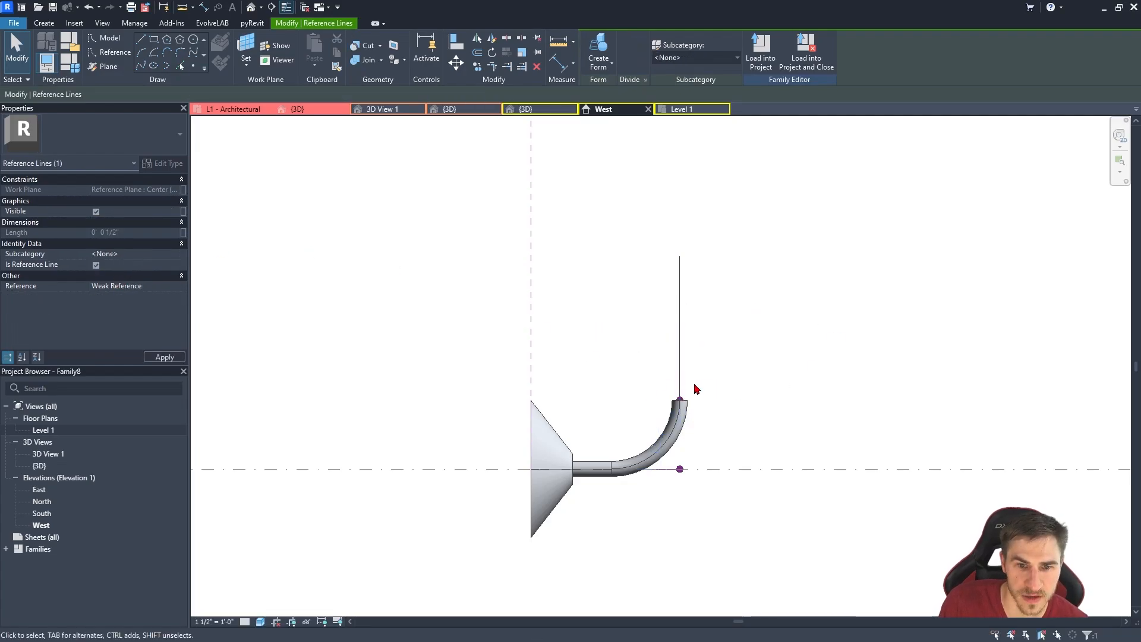
click(740, 387)
scroll(745, 385, up, 2)
key(Tab)
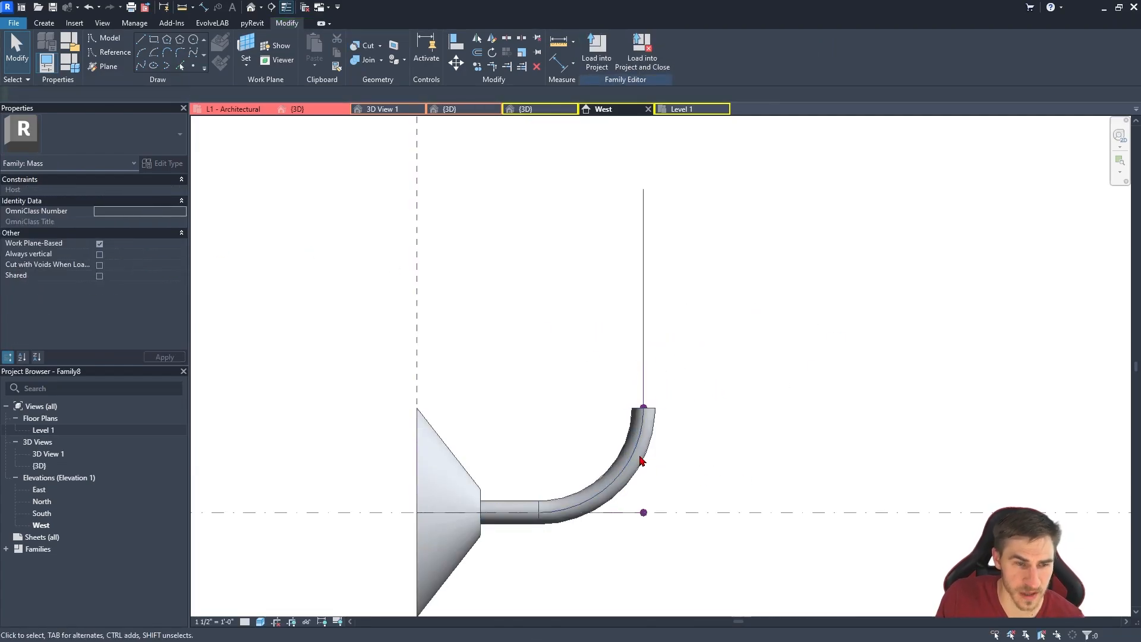
Examine the socket profile in the reference drawing and draw two short connected model lines stepping outward and up from the arm's end.
key(alt+Tab)
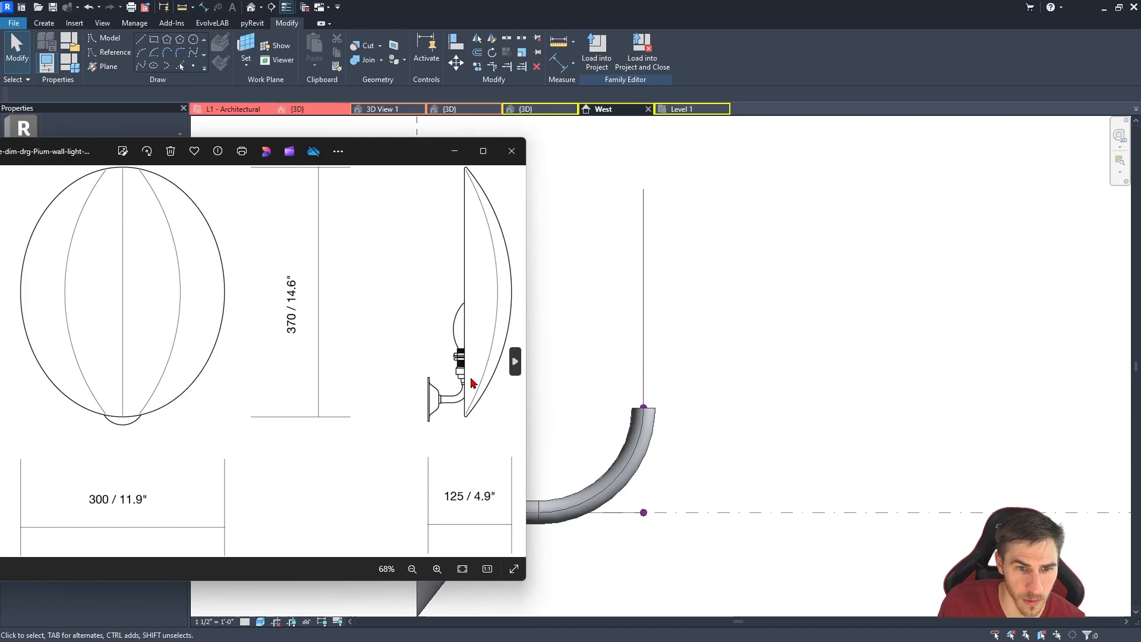
scroll(432, 373, up, 4)
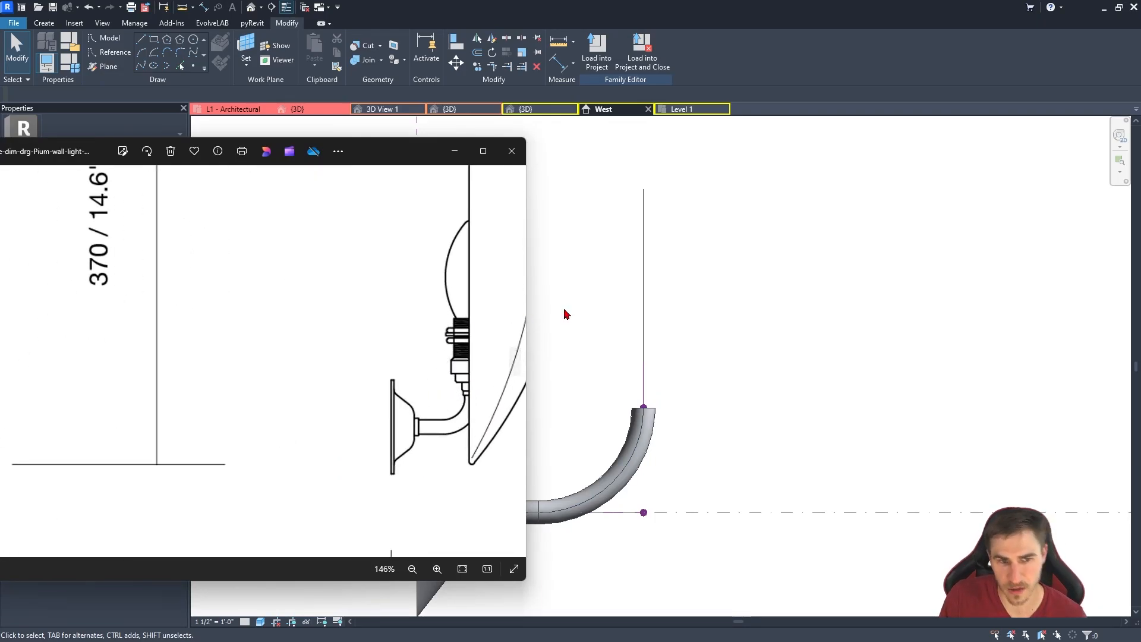
key(alt+Tab)
key(l)
key(i)
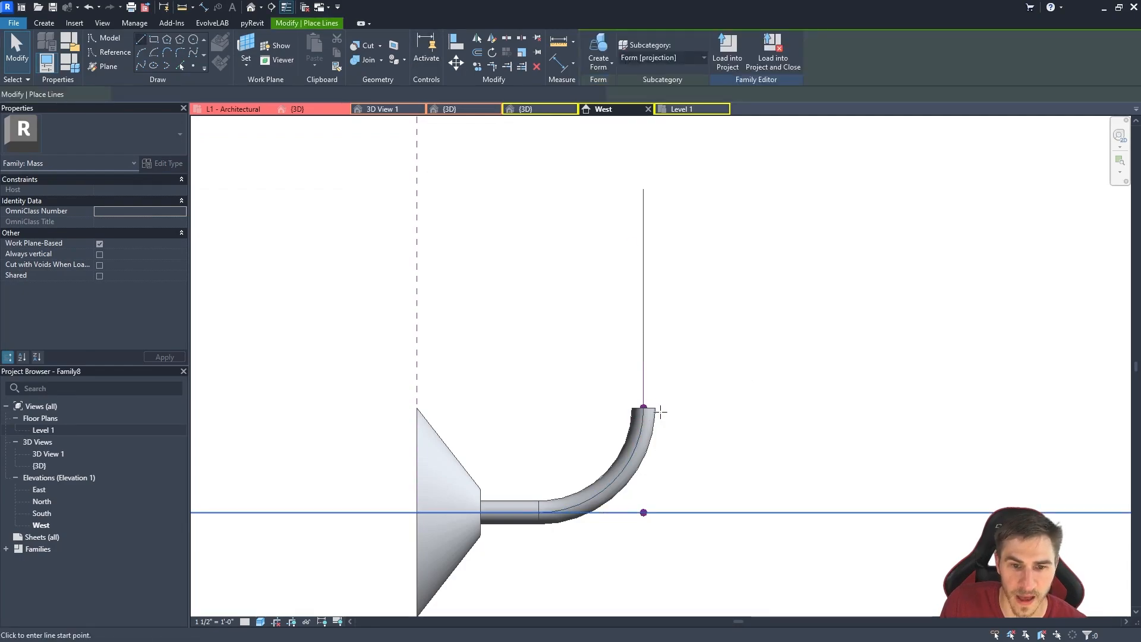
click(662, 408)
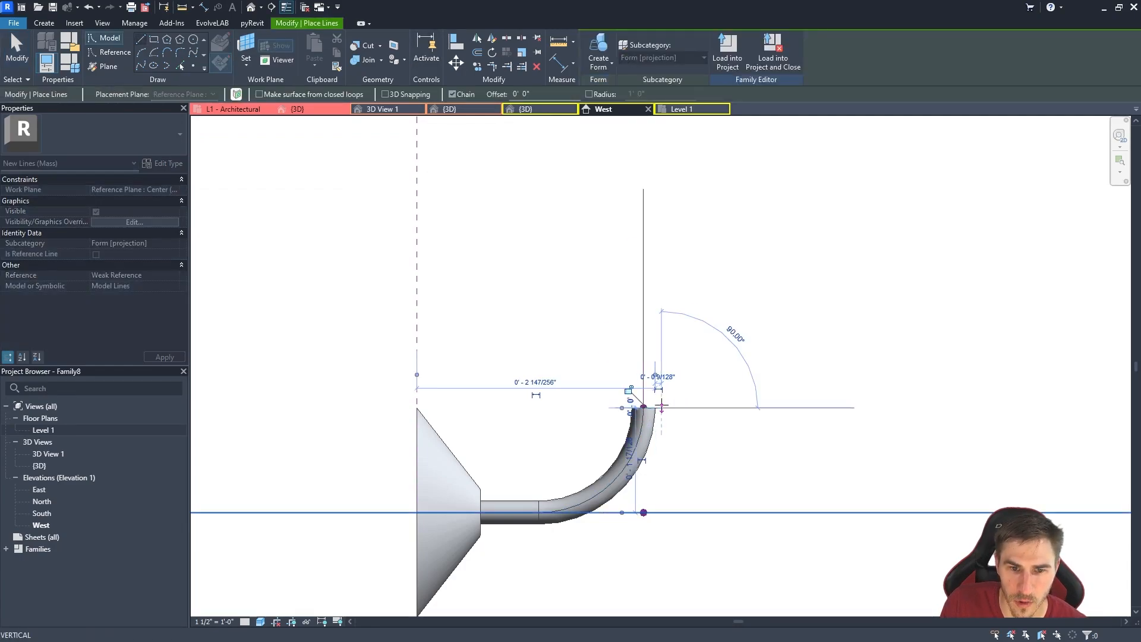
key(Escape)
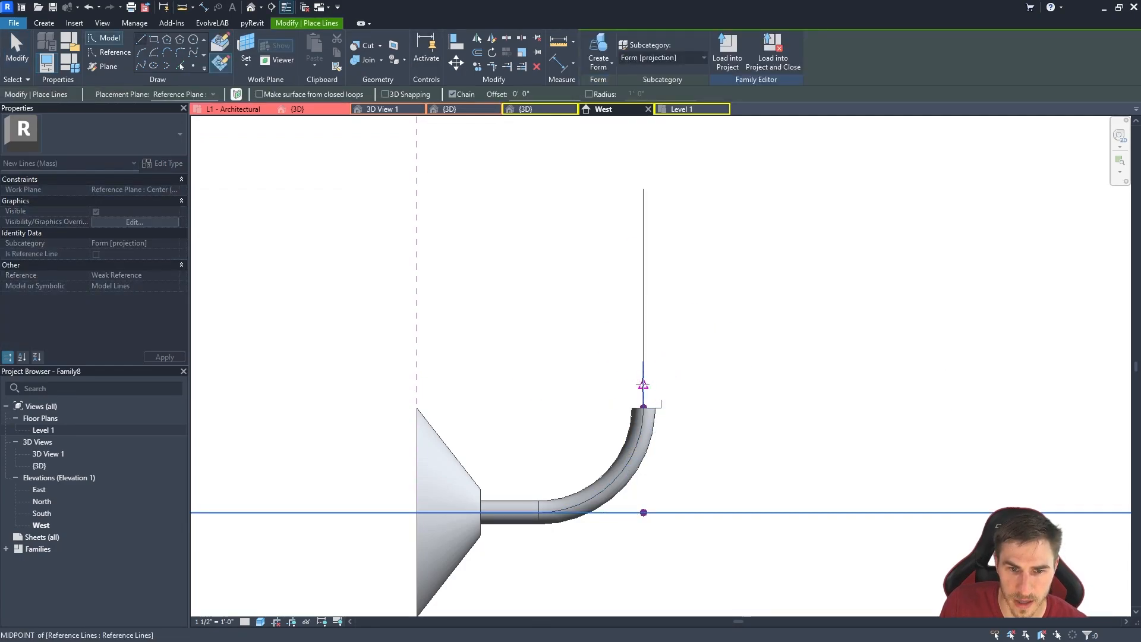
Draw a horizontal model guide line outward from the upper end of the short reference line above the arm.
click(643, 361)
click(782, 361)
key(Escape)
key(Escape)
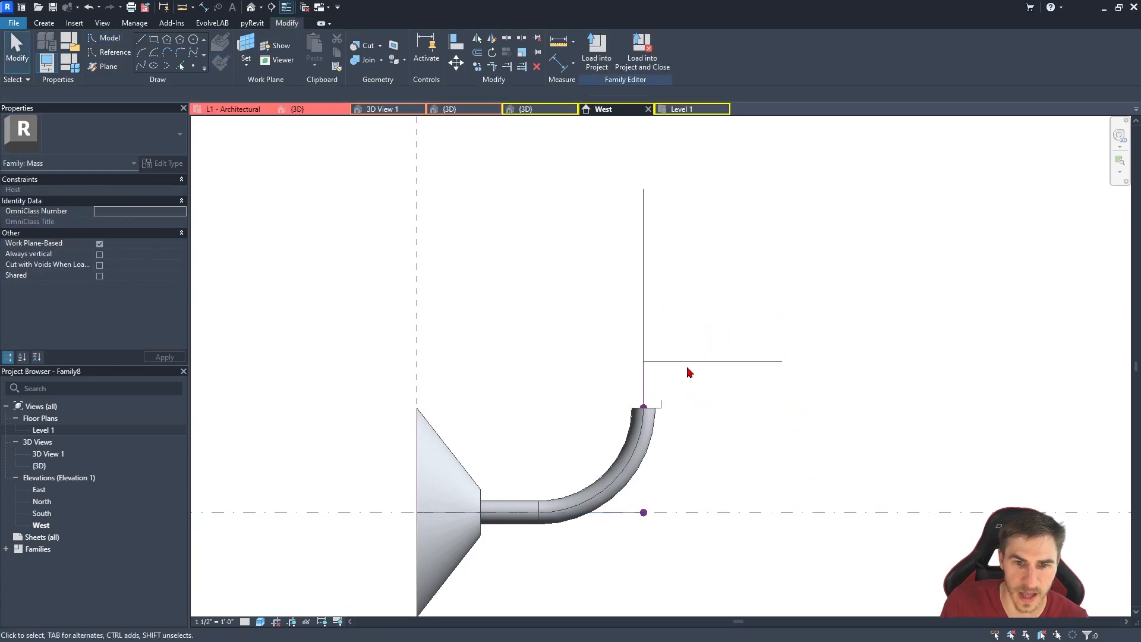
Draw the stepped socket profile from the arm's end up to the horizontal guide line and compare it with the reference drawing.
click(656, 404)
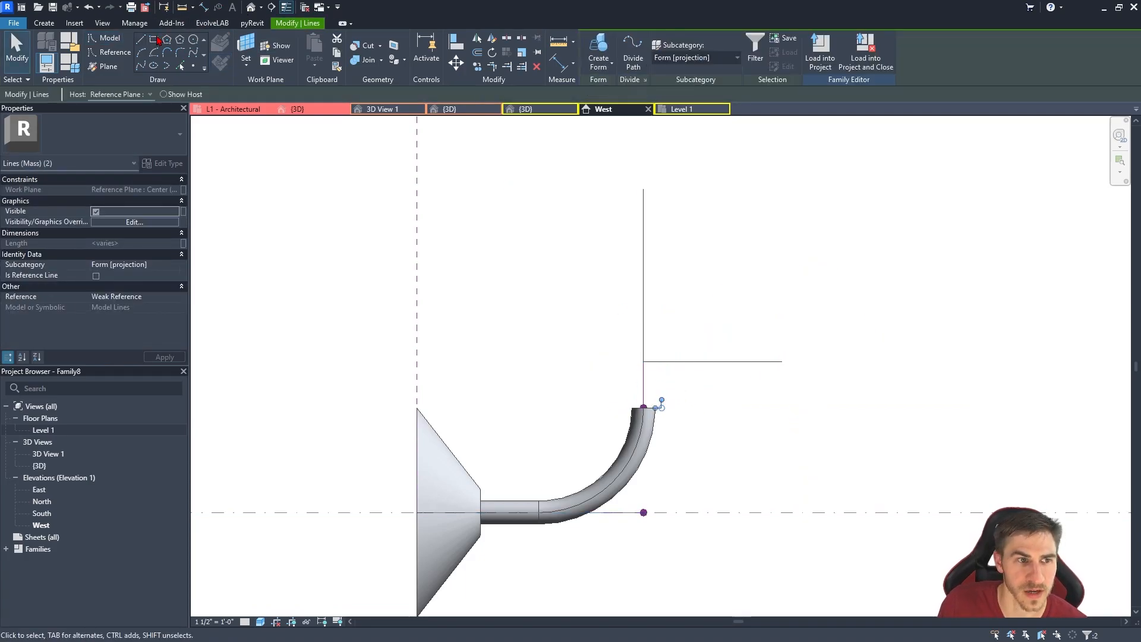
click(140, 39)
click(685, 376)
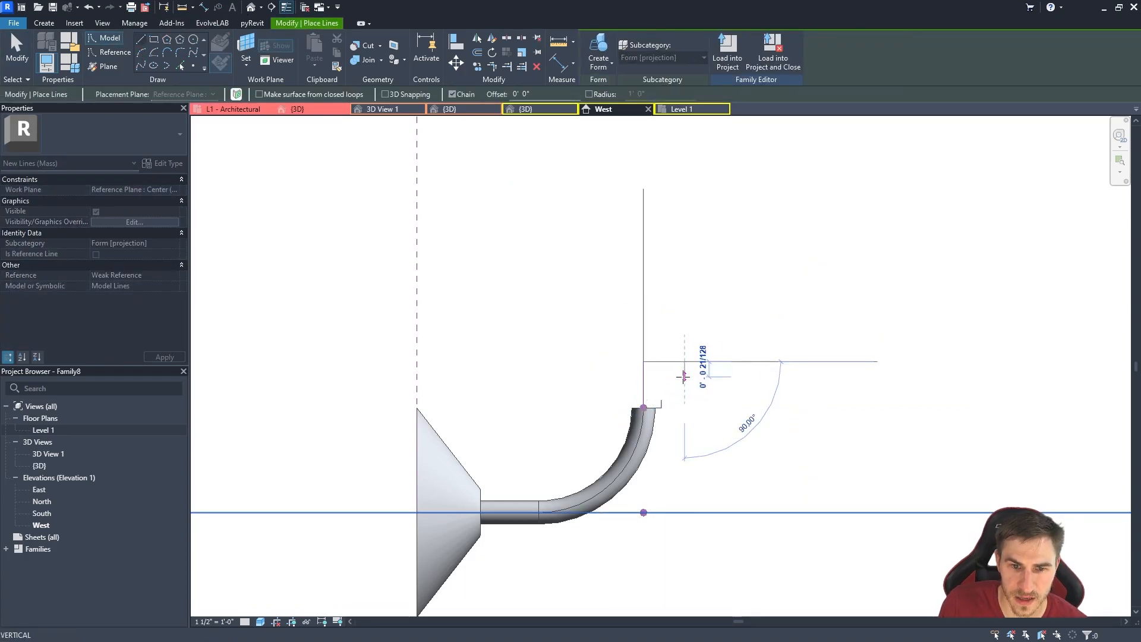
click(661, 376)
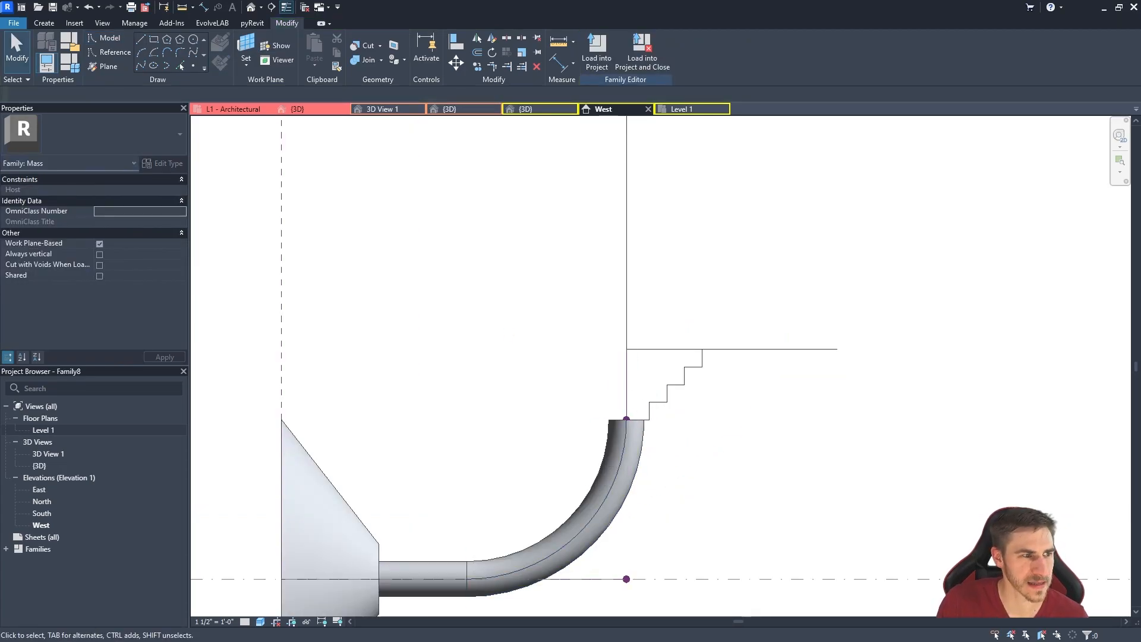
key(alt+Tab)
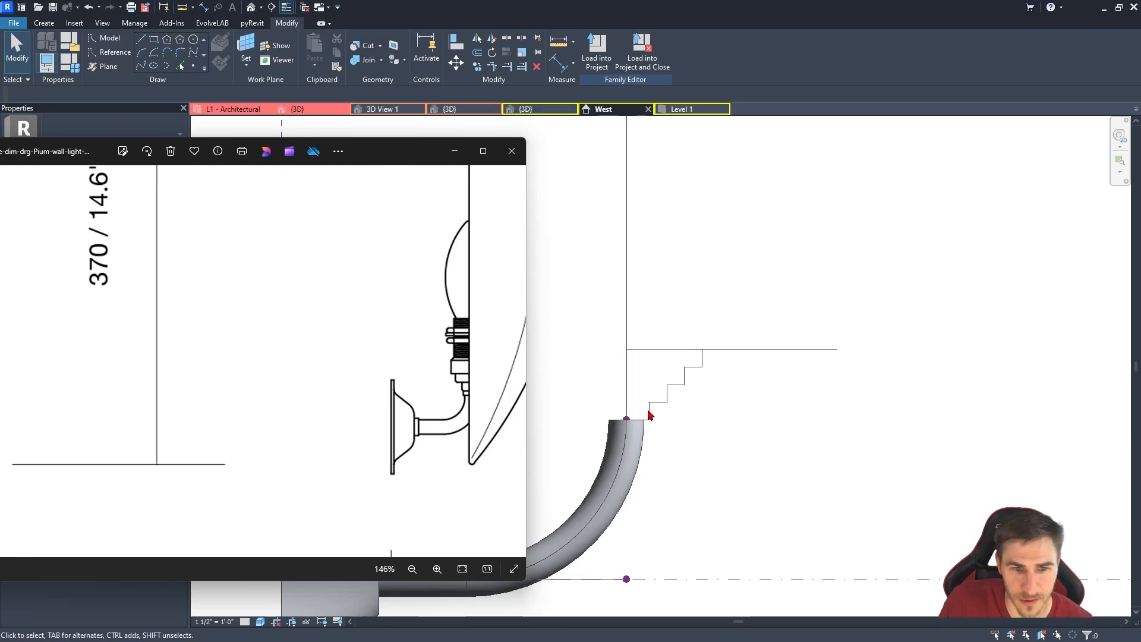
click(624, 342)
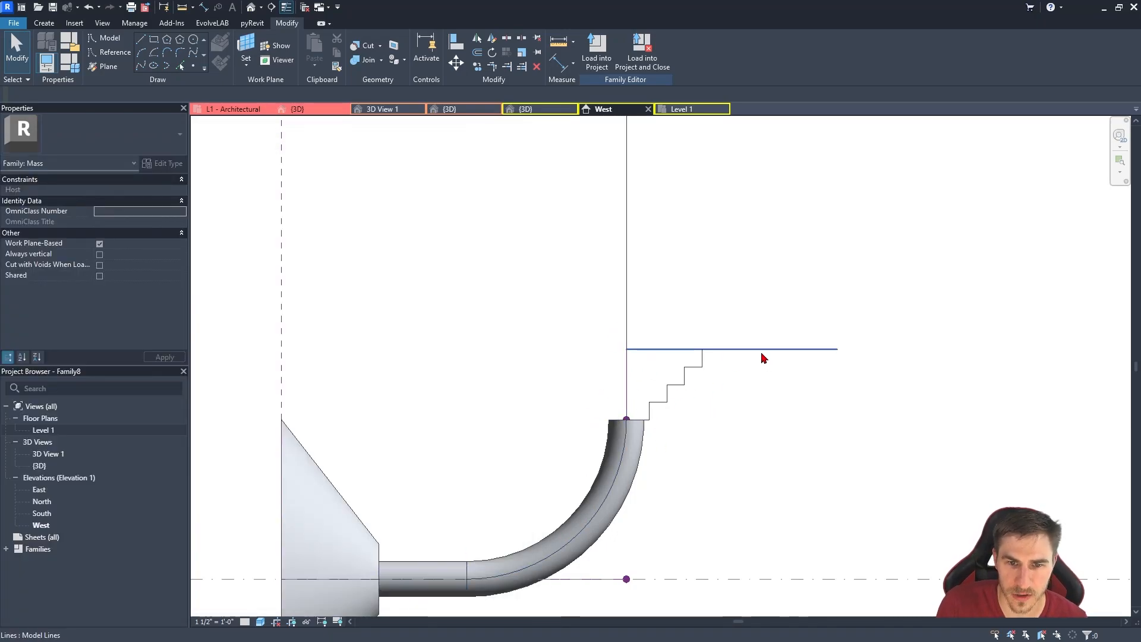
Delete the horizontal guide line at the upper end of the stepped socket profile.
scroll(763, 358, up, 2)
click(800, 324)
key(Delete)
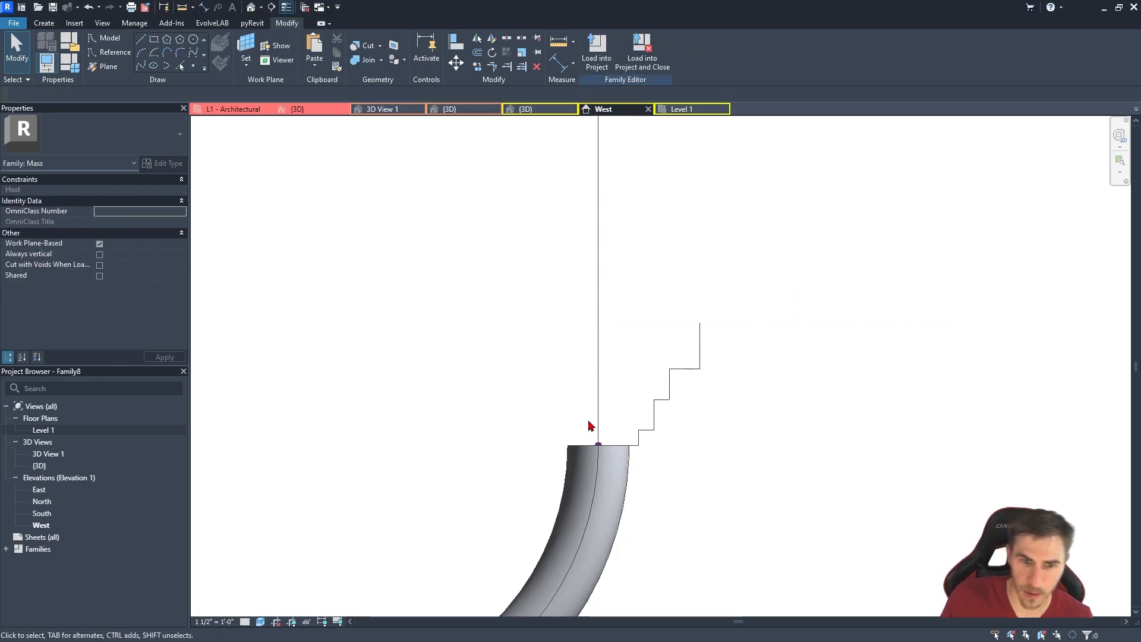
Create a revolved form from the chain of stepped profile lines about the vertical reference line.
key(Tab)
click(650, 419)
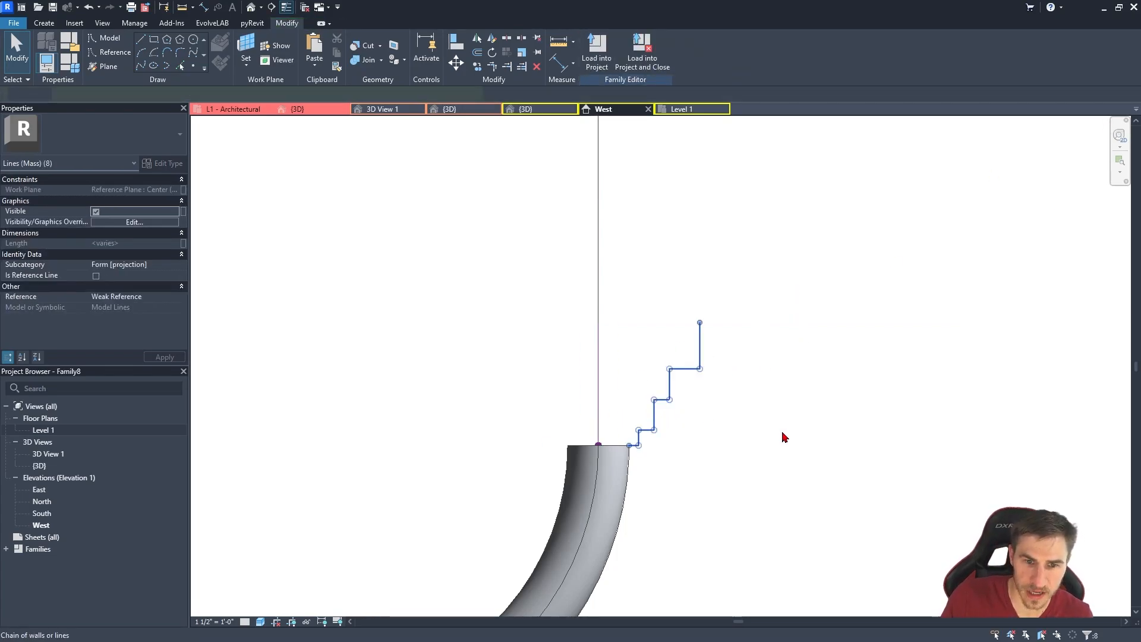
ctrl+click(599, 405)
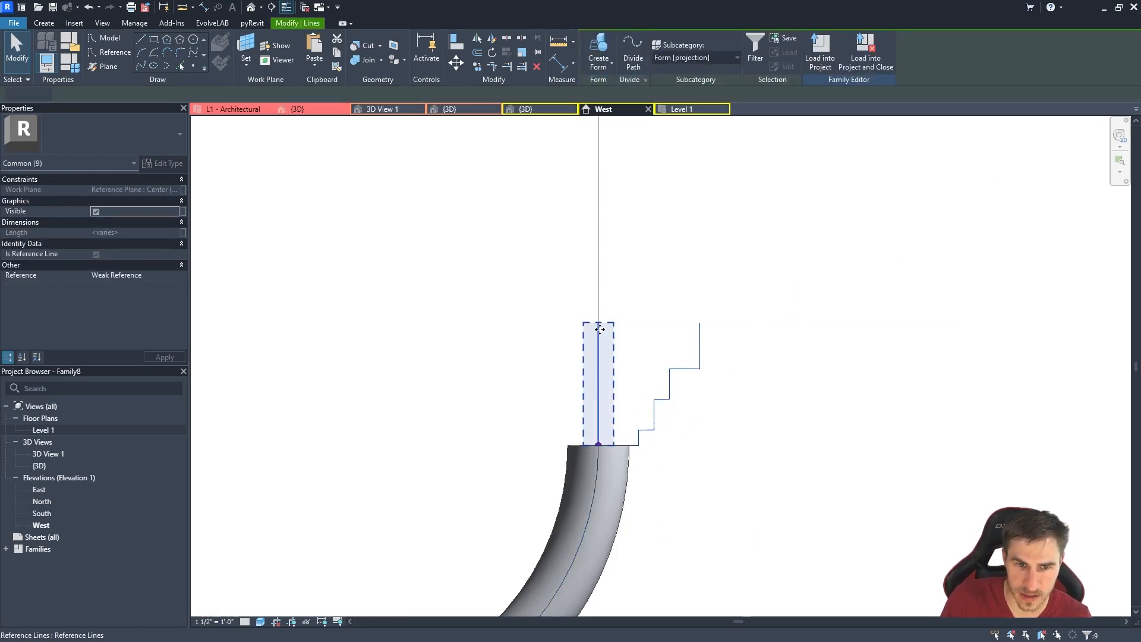
click(596, 47)
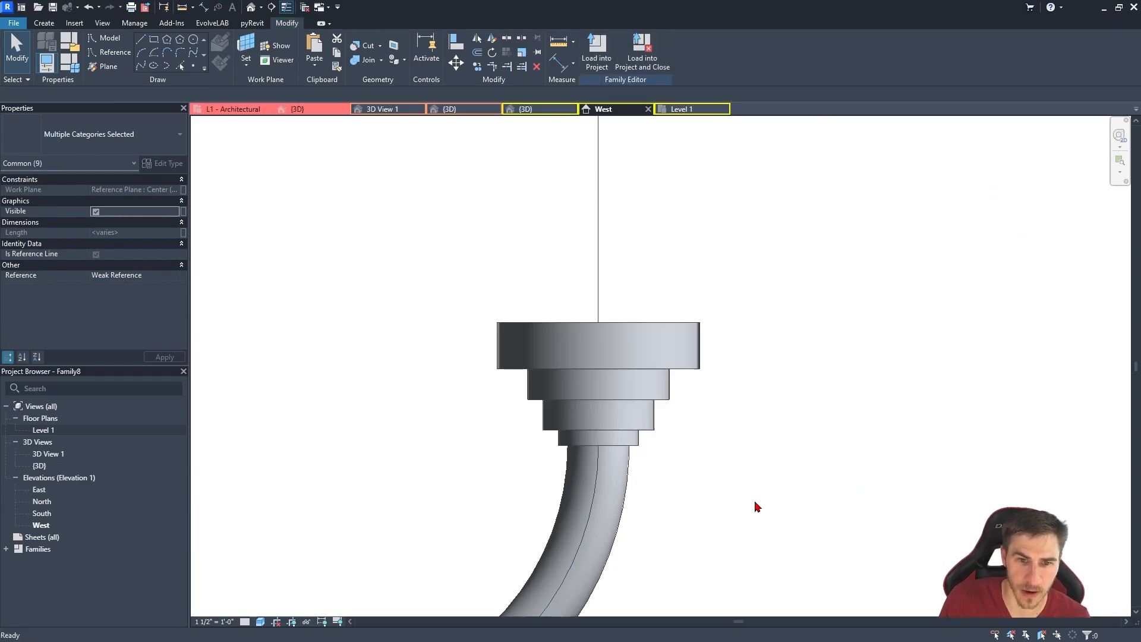
click(757, 505)
Compare the revolved socket with the reference drawing and check the vertical line segments standing above it.
scroll(655, 380, down, 2)
scroll(673, 379, down, 1)
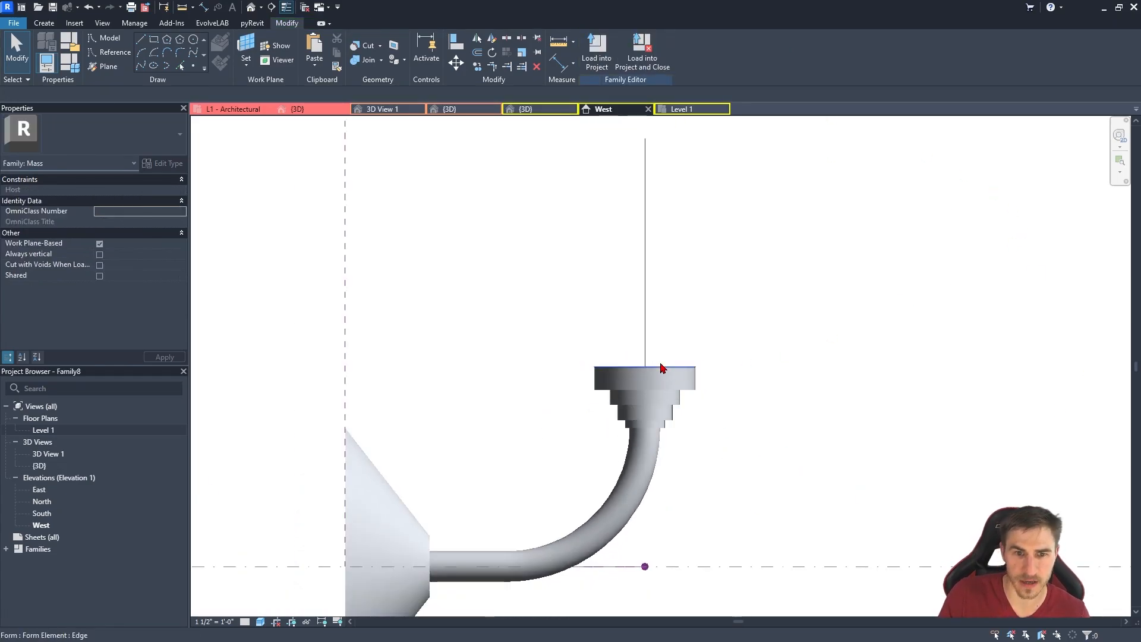
key(alt+Tab)
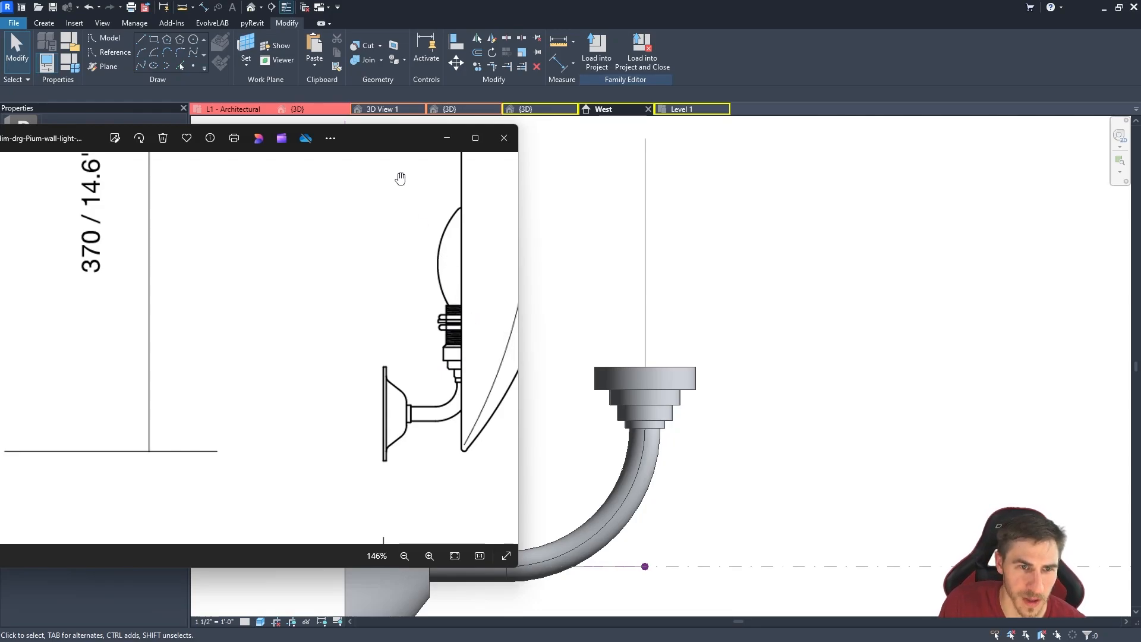
key(alt+Tab)
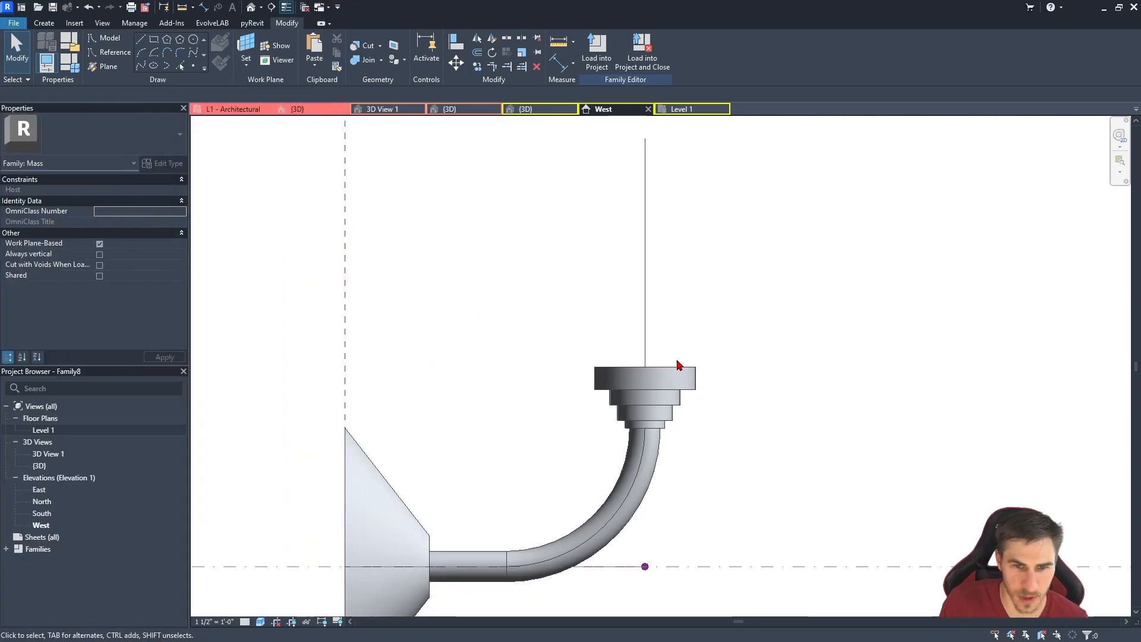
click(646, 349)
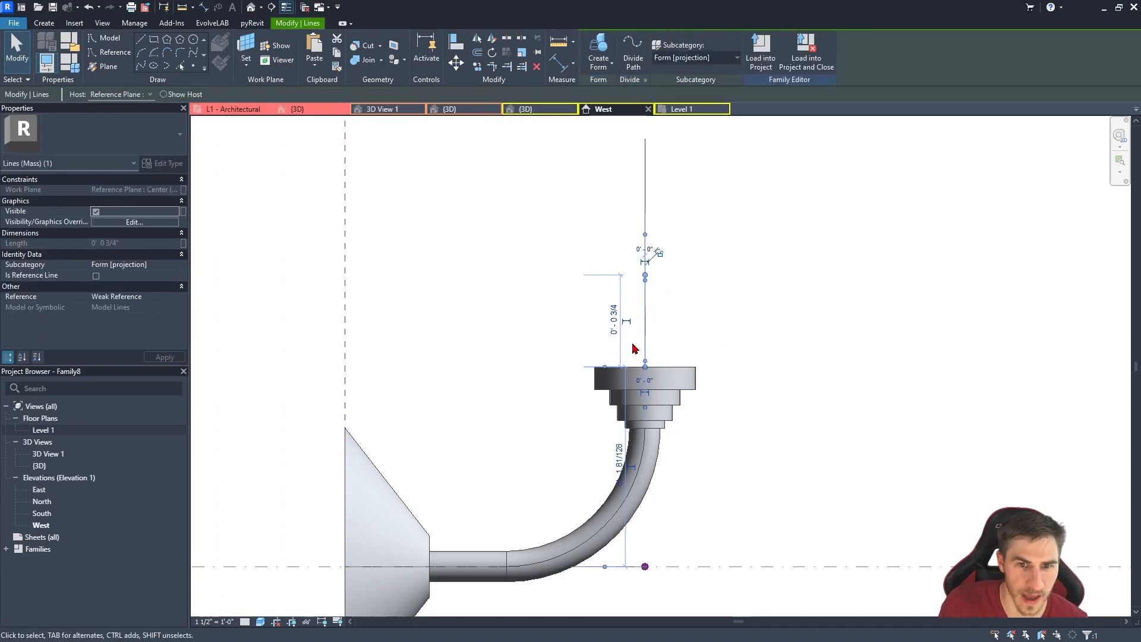
middle_drag(666, 245, 660, 261)
key(Escape)
key(Tab)
click(641, 222)
key(Escape)
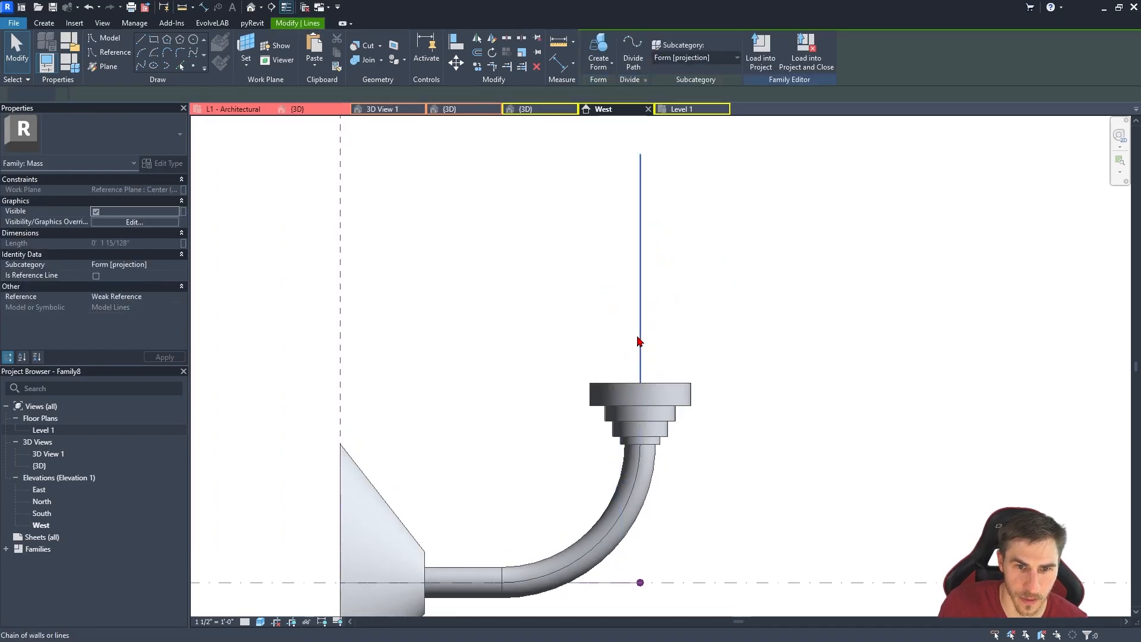
click(640, 341)
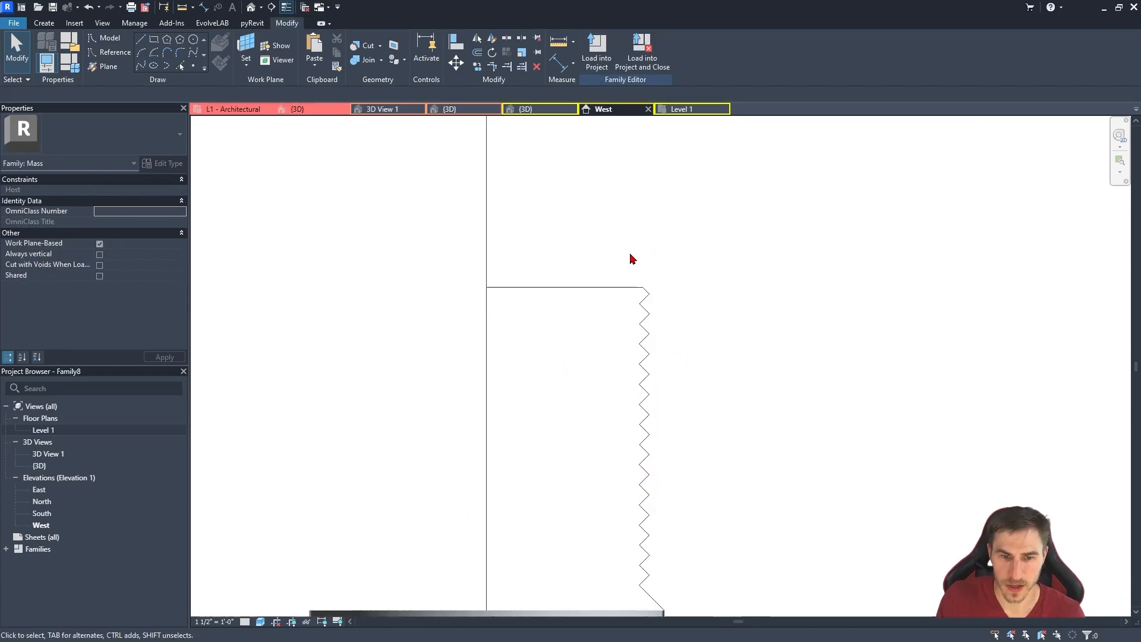
Delete the horizontal line joining the zigzag thread profile's upper end to the vertical line.
scroll(630, 256, down, 2)
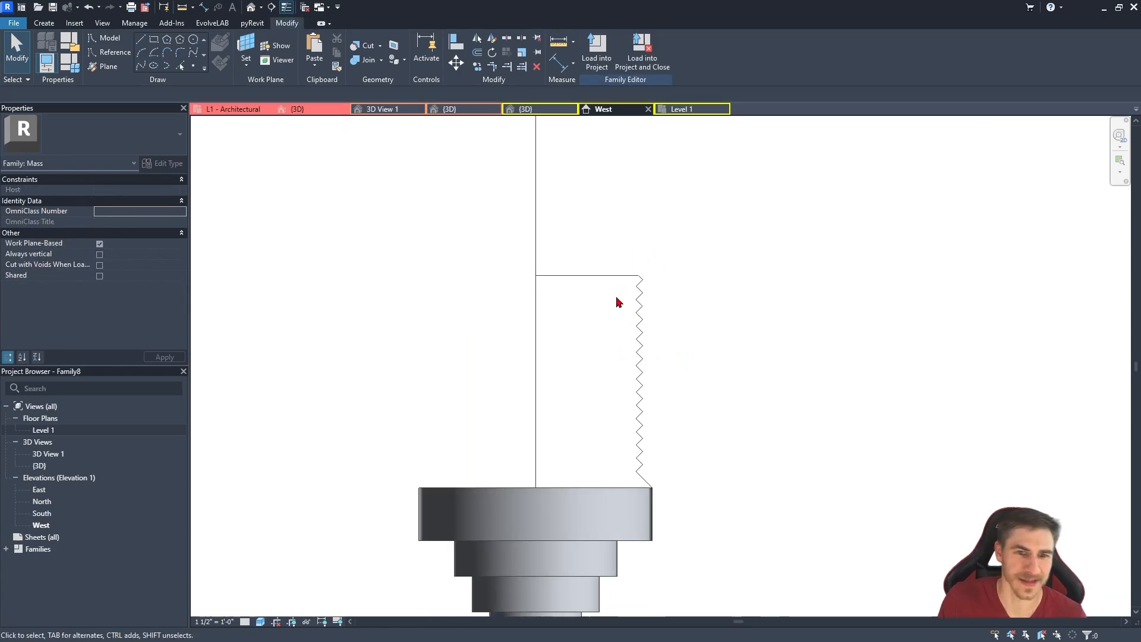
key(Tab)
key(Tab)
drag(503, 259, 784, 283)
key(Delete)
Create a revolved form from the lowest six zigzag thread lines about the vertical reference line.
key(Tab)
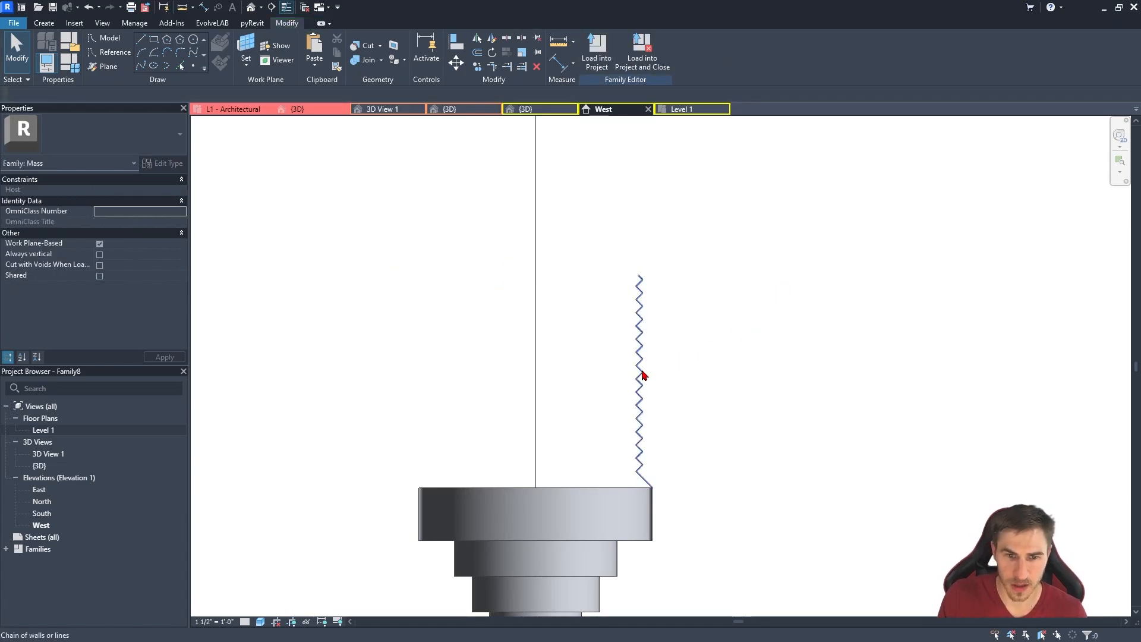
click(631, 411)
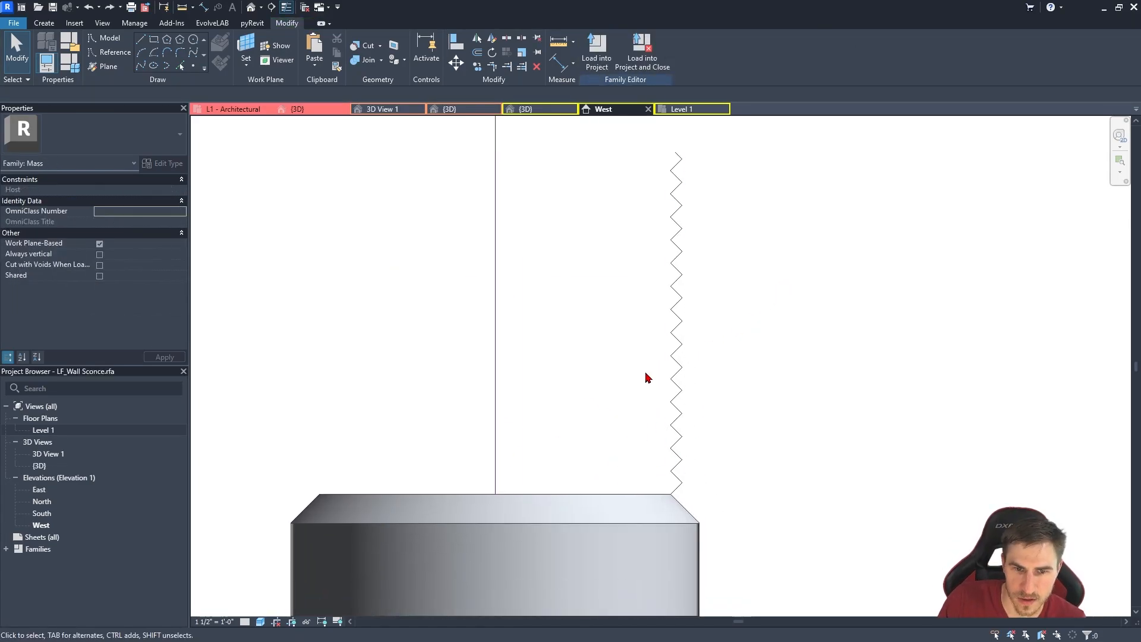
key(Tab)
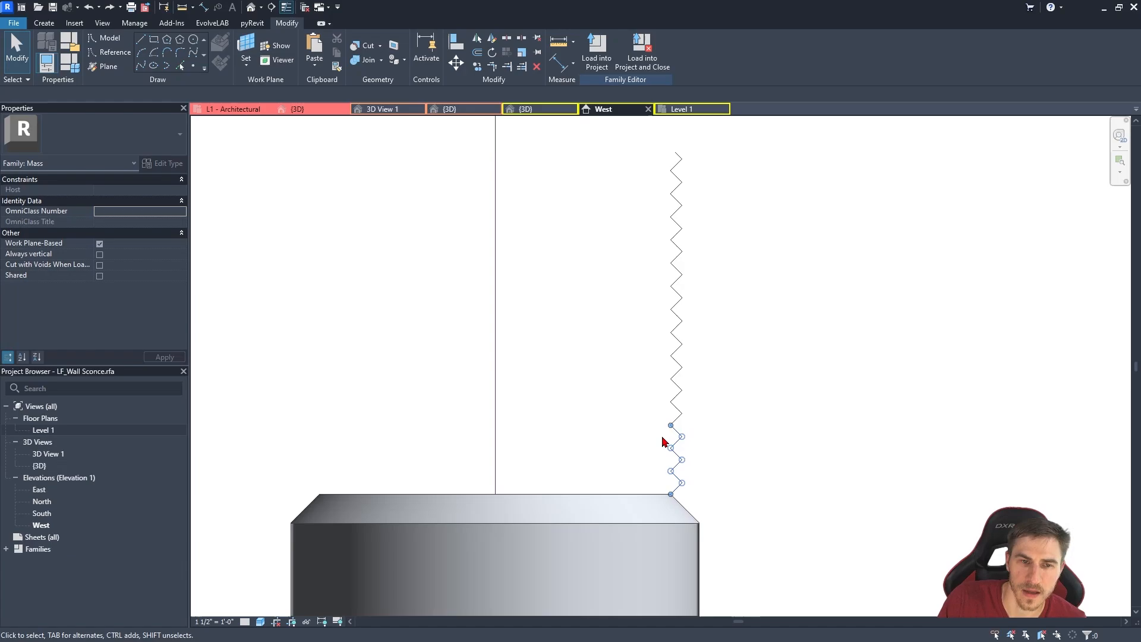
click(669, 438)
ctrl+click(498, 461)
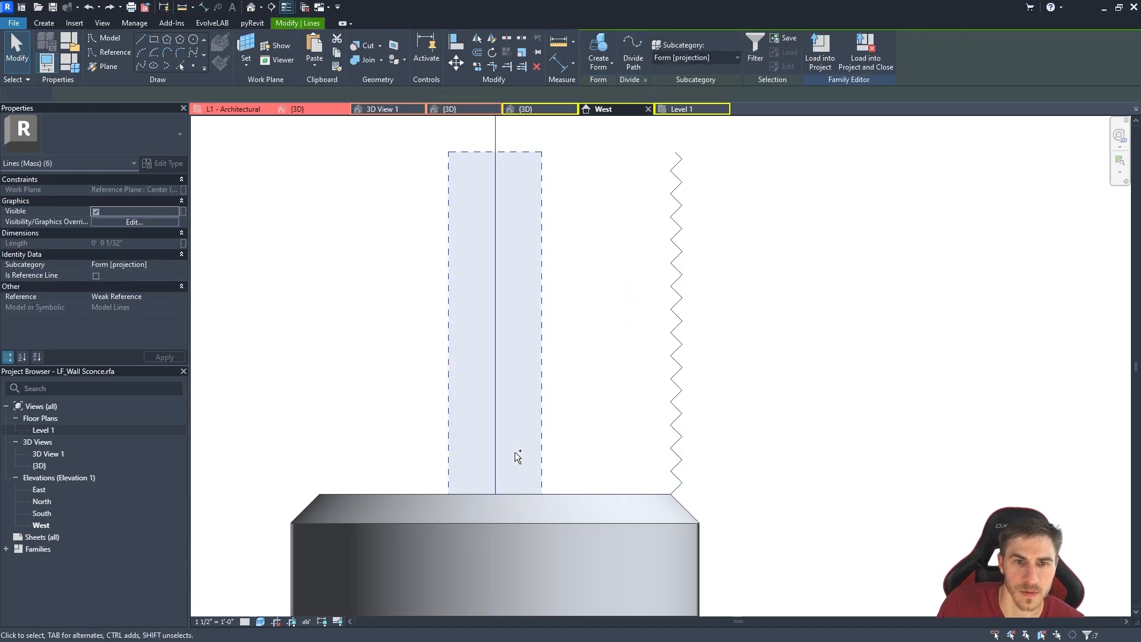
click(599, 53)
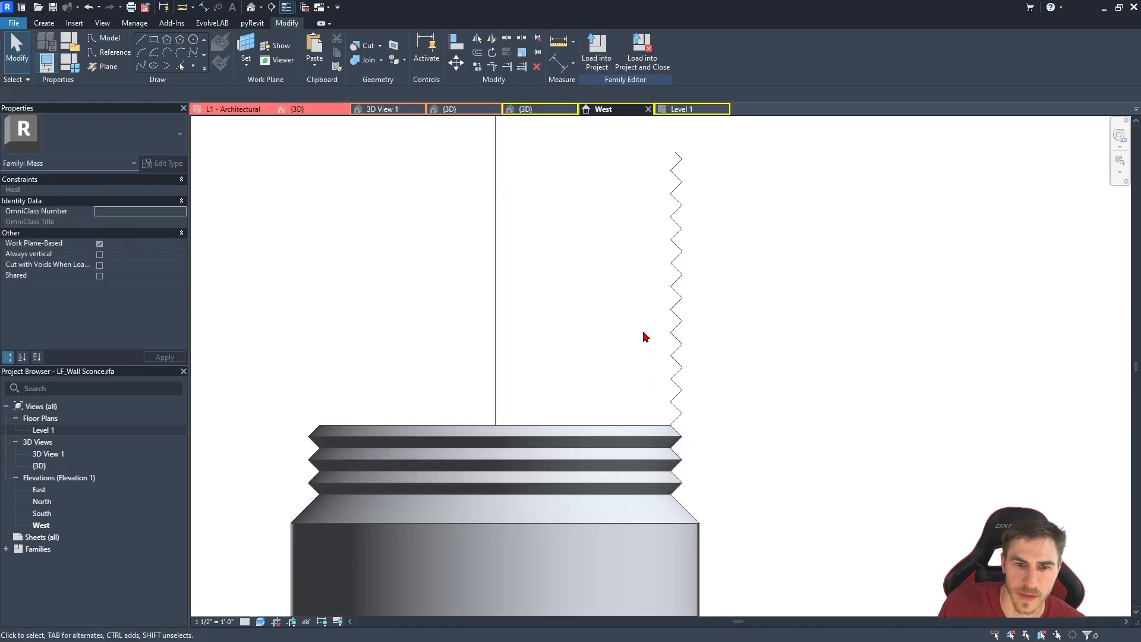
Revolve the remaining zigzag lines about the vertical reference line in successive groups, working upward to the thread's upper end.
drag(644, 337, 710, 439)
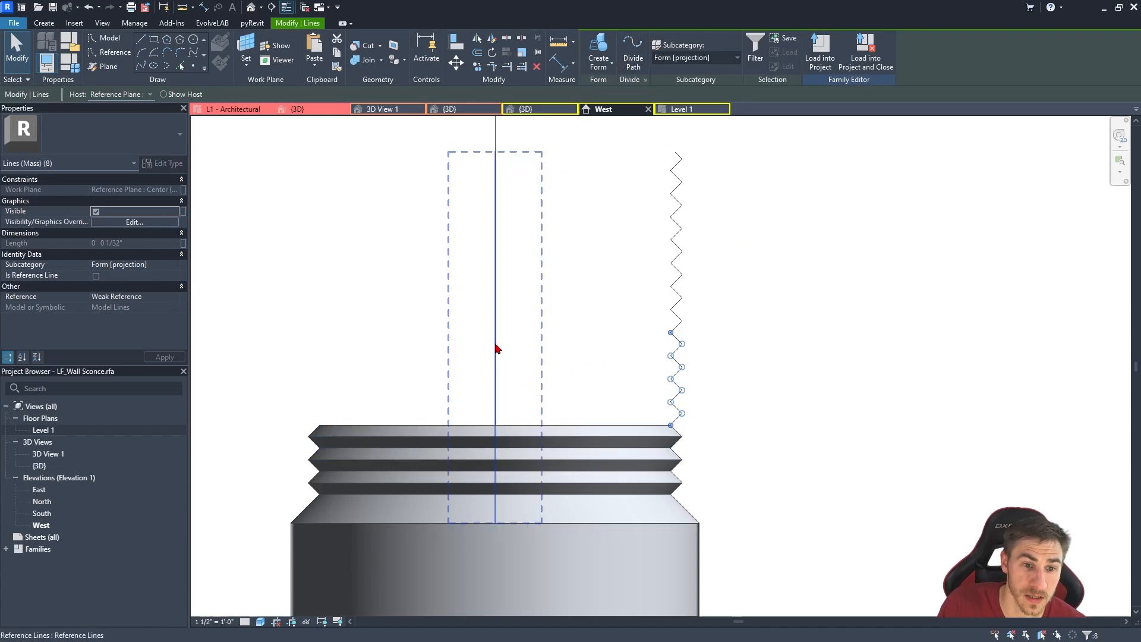
ctrl+click(497, 349)
drag(638, 244, 694, 348)
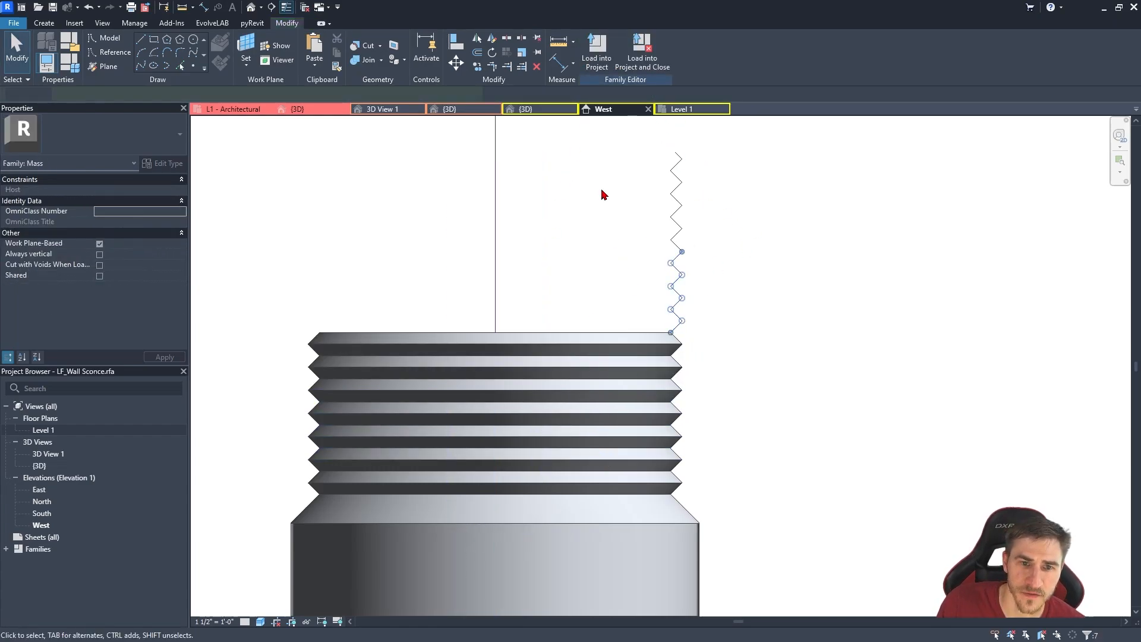
ctrl+click(496, 242)
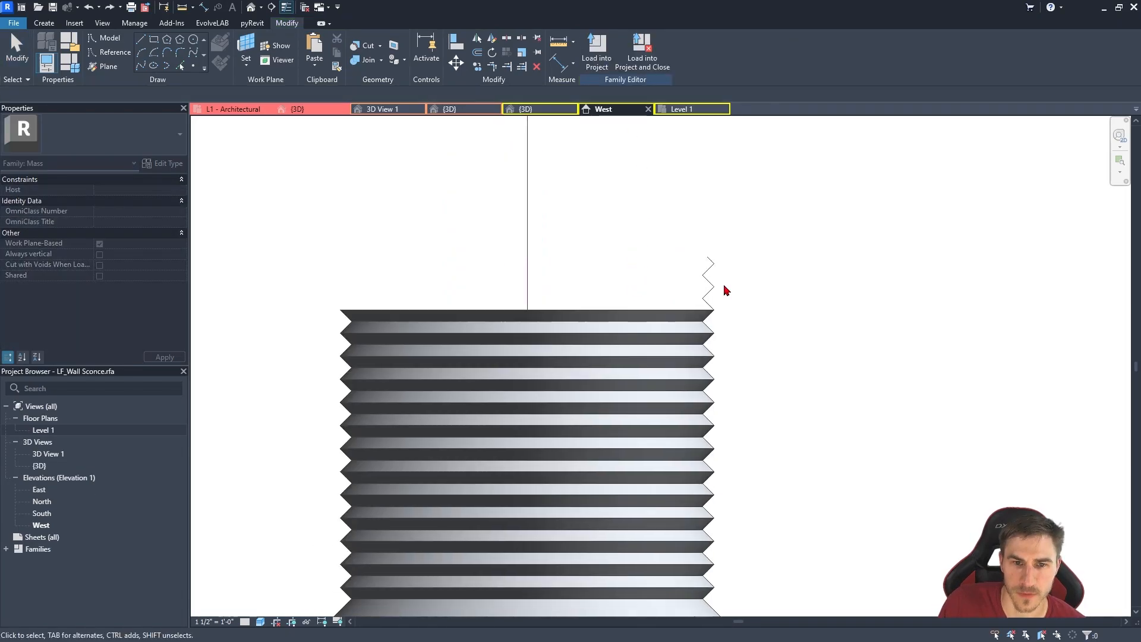
drag(693, 263, 727, 314)
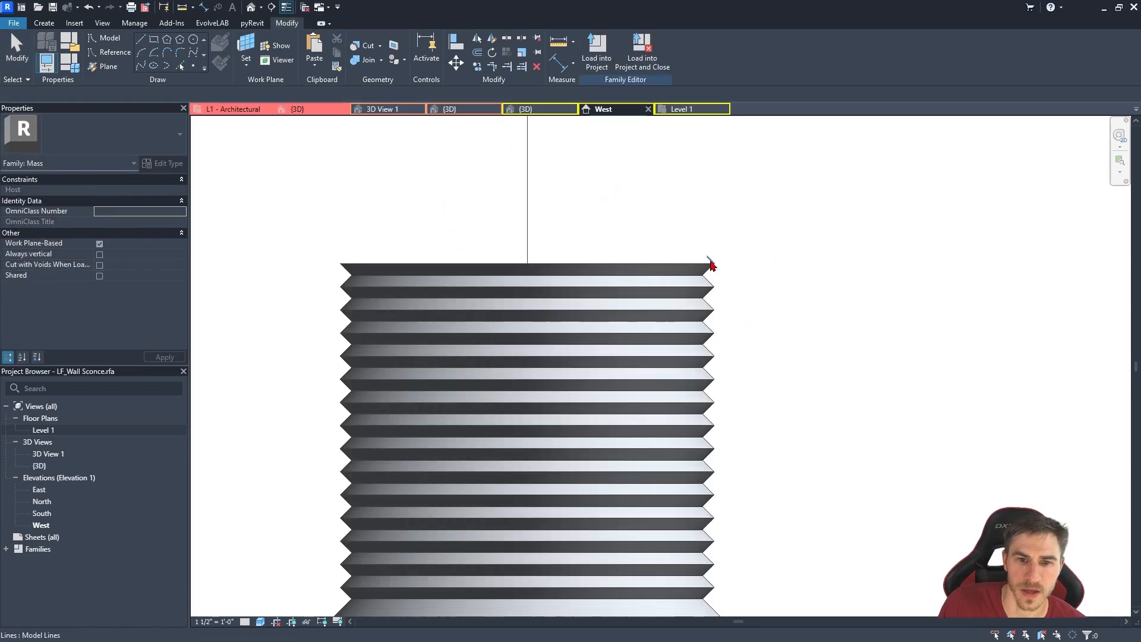
Delete the leftover short diagonal line at the upper edge of the threaded form.
click(711, 260)
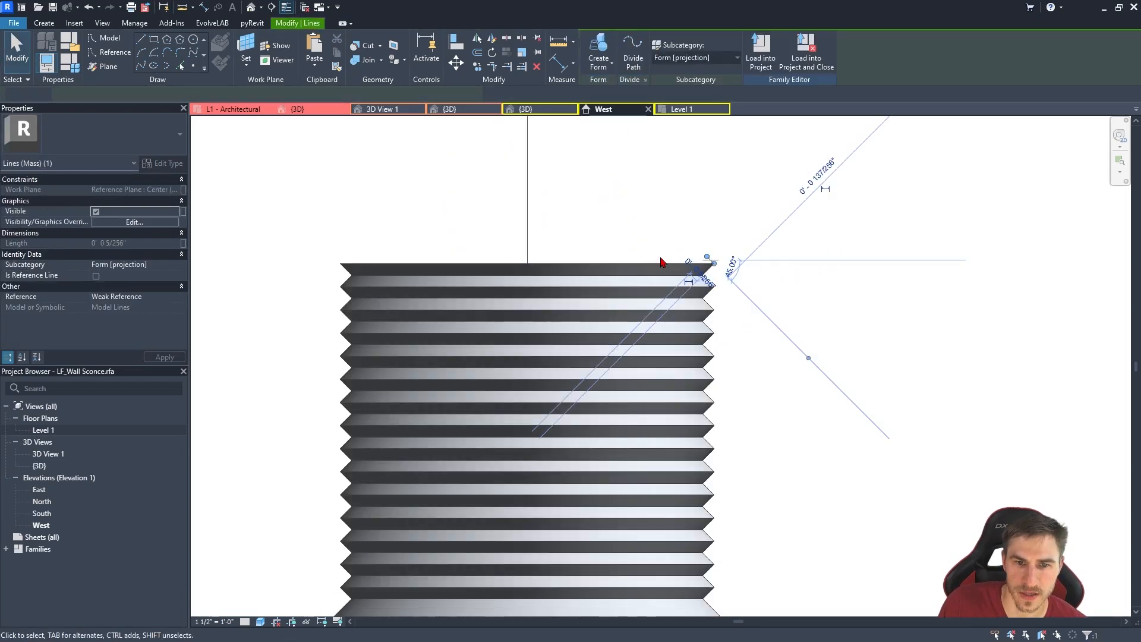
key(Delete)
drag(528, 261, 532, 264)
click(658, 191)
Examine the threaded socket and the remaining vertical line above it in the West elevation.
middle_drag(607, 178, 614, 270)
scroll(614, 270, down, 4)
middle_drag(665, 341, 650, 363)
scroll(651, 362, down, 1)
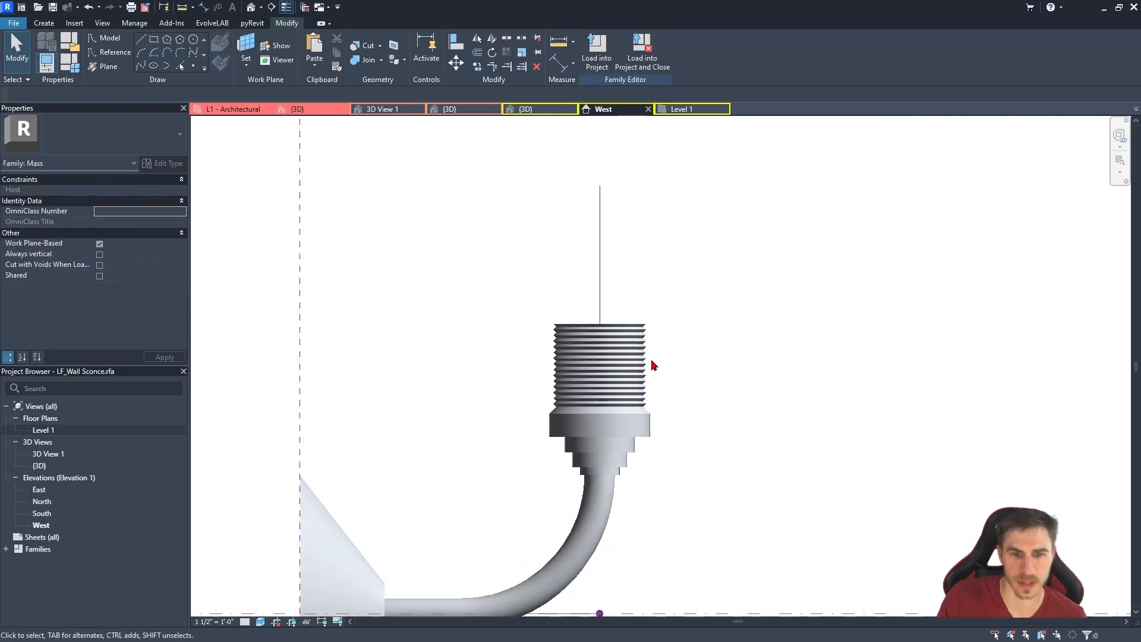
scroll(644, 395, down, 2)
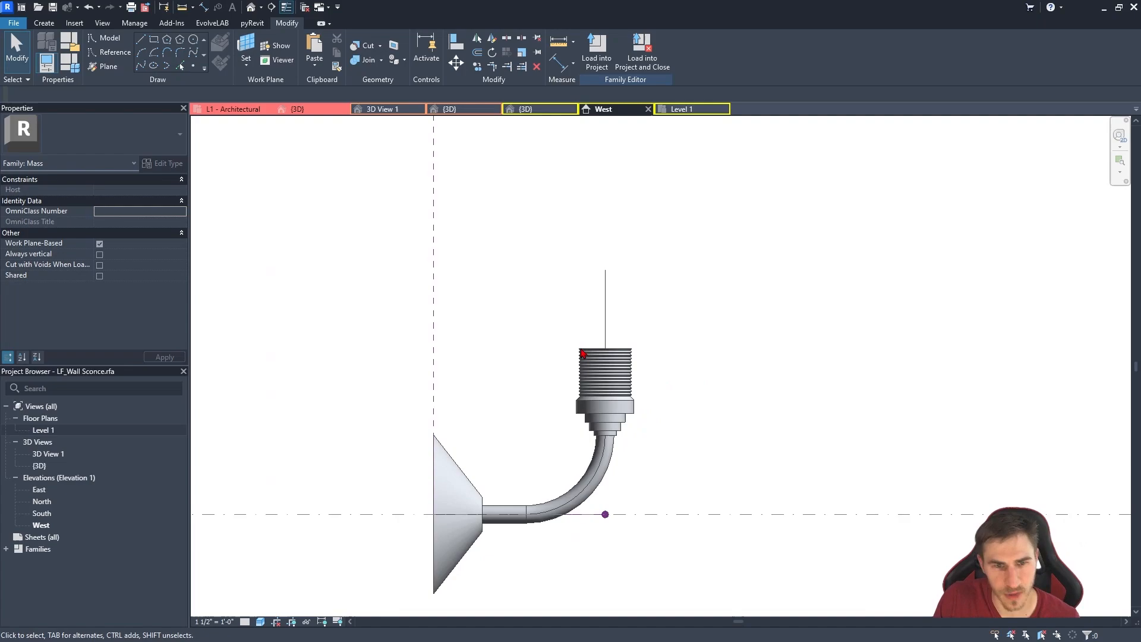
click(604, 308)
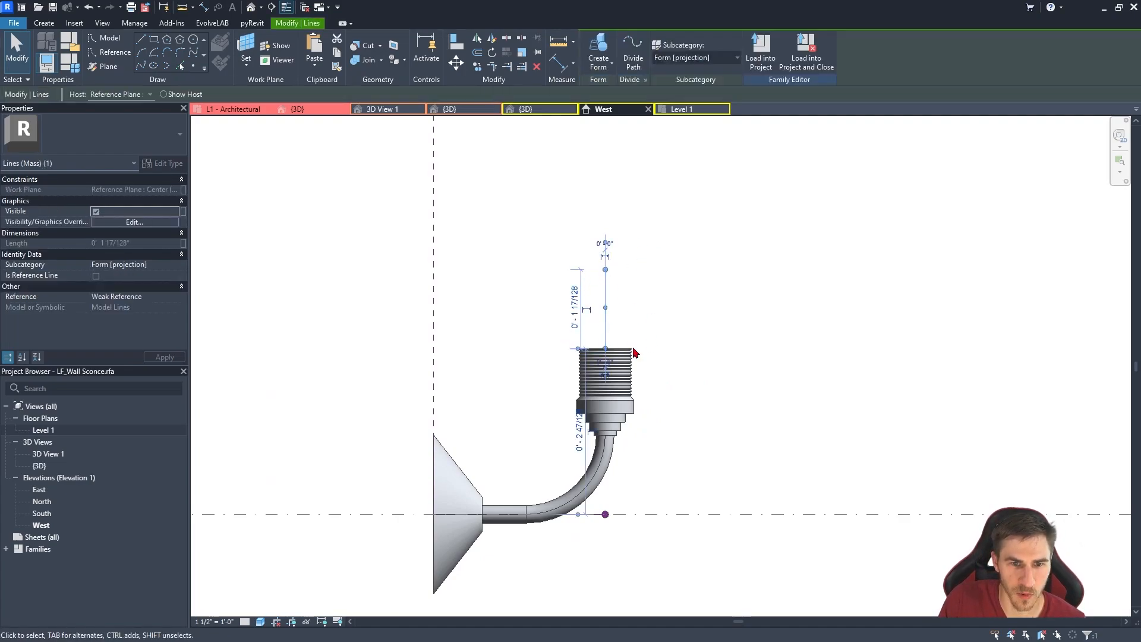
click(649, 357)
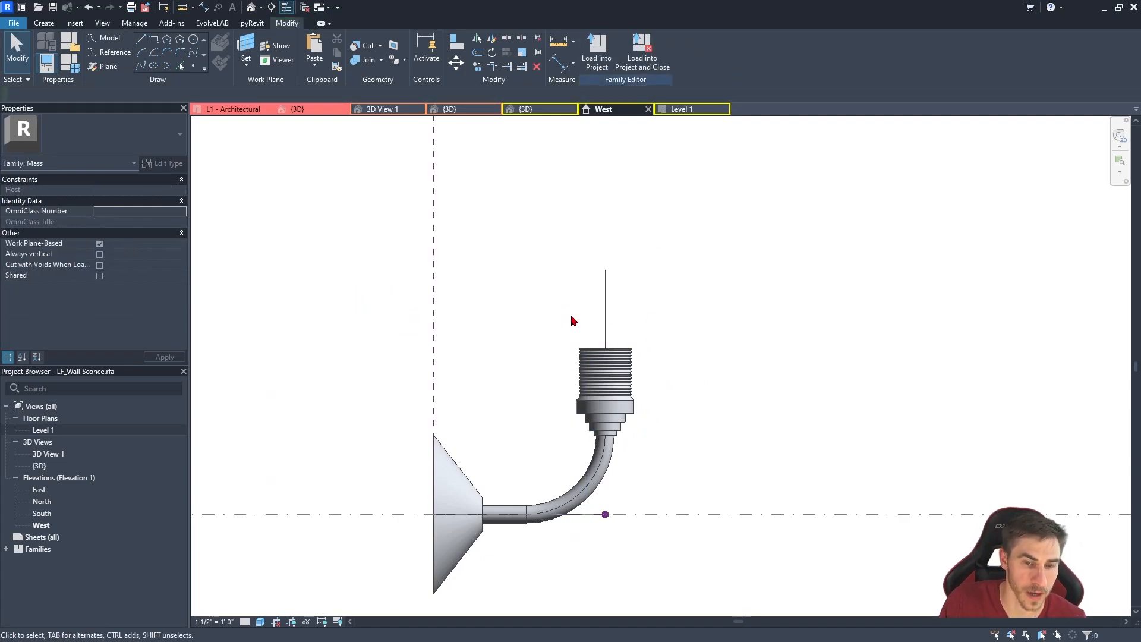
scroll(611, 338, up, 3)
scroll(576, 291, down, 1)
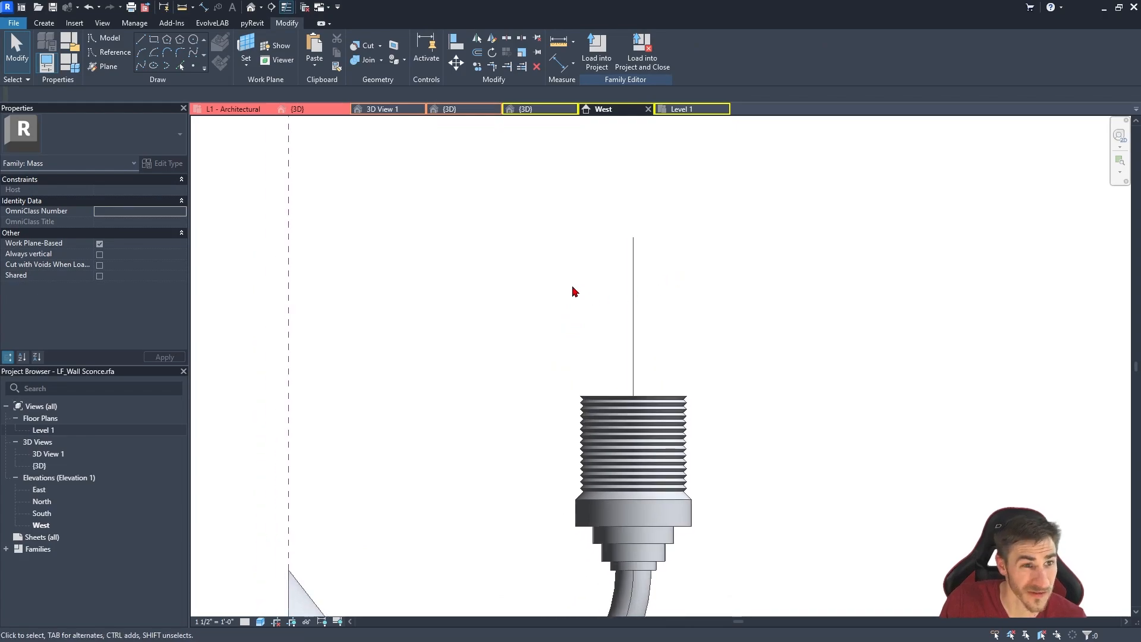
Save the family and start an arc for the bulb outline above the threaded socket.
click(53, 8)
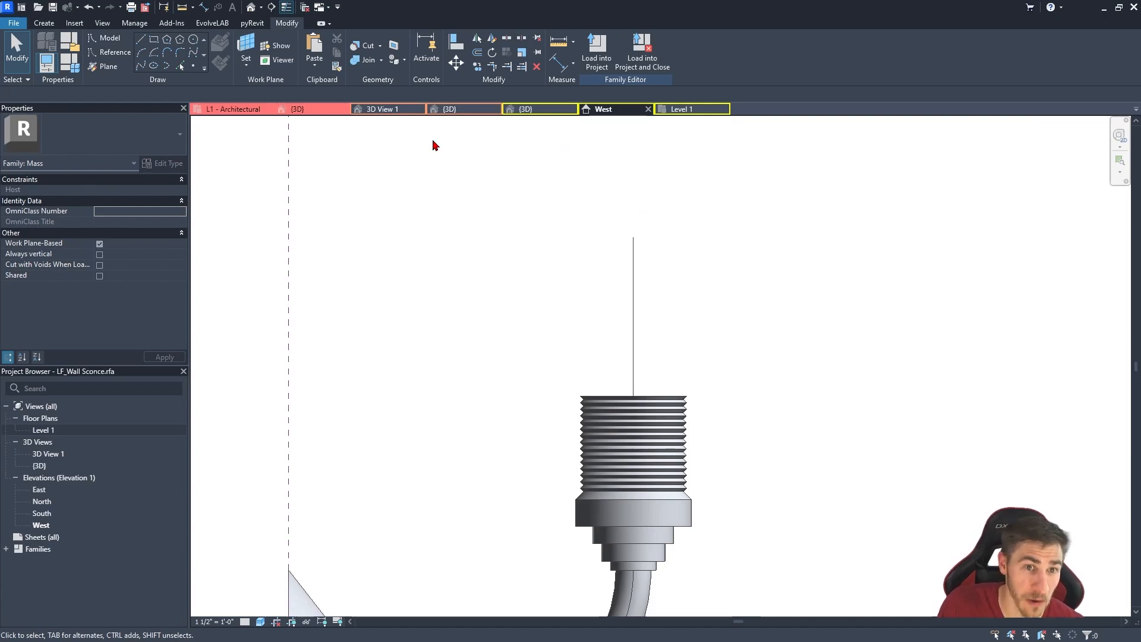
click(140, 52)
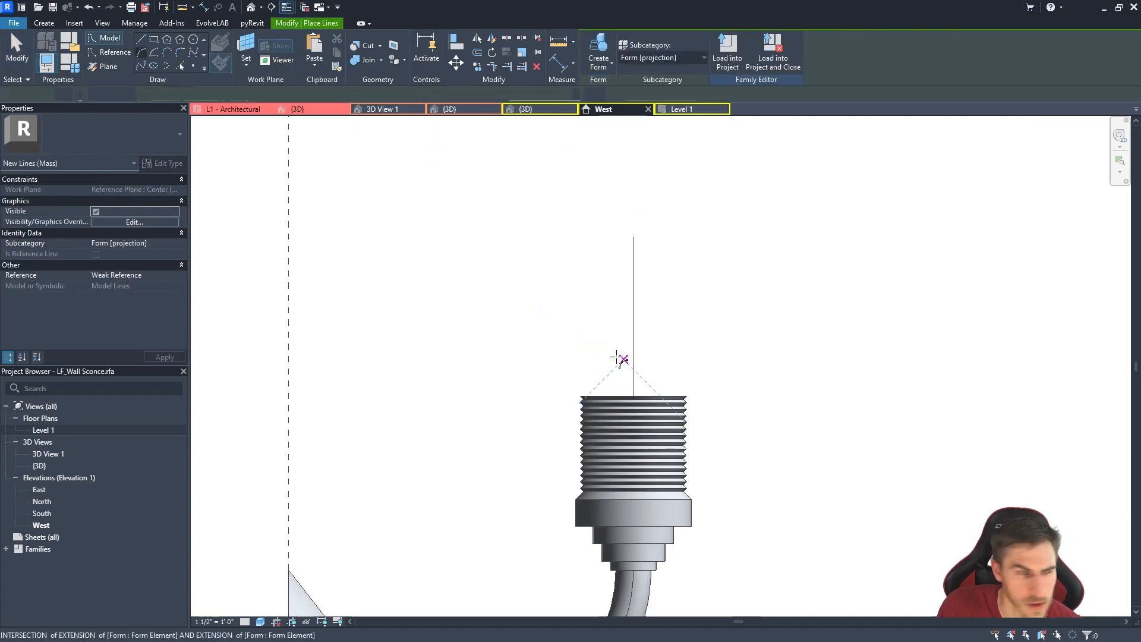
scroll(688, 359, up, 2)
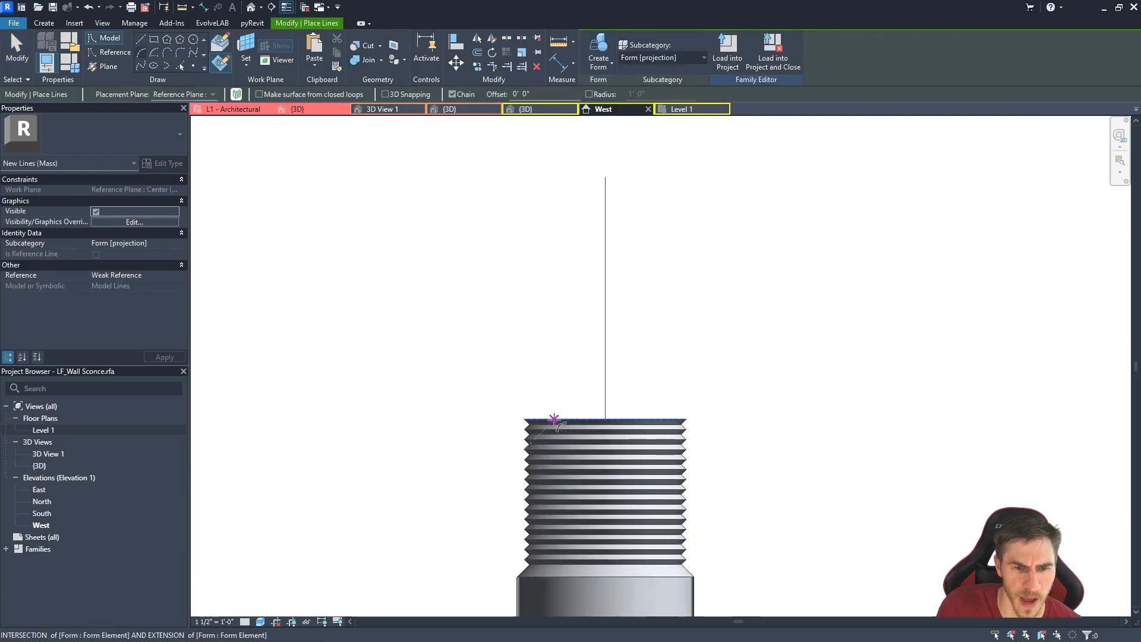
click(543, 414)
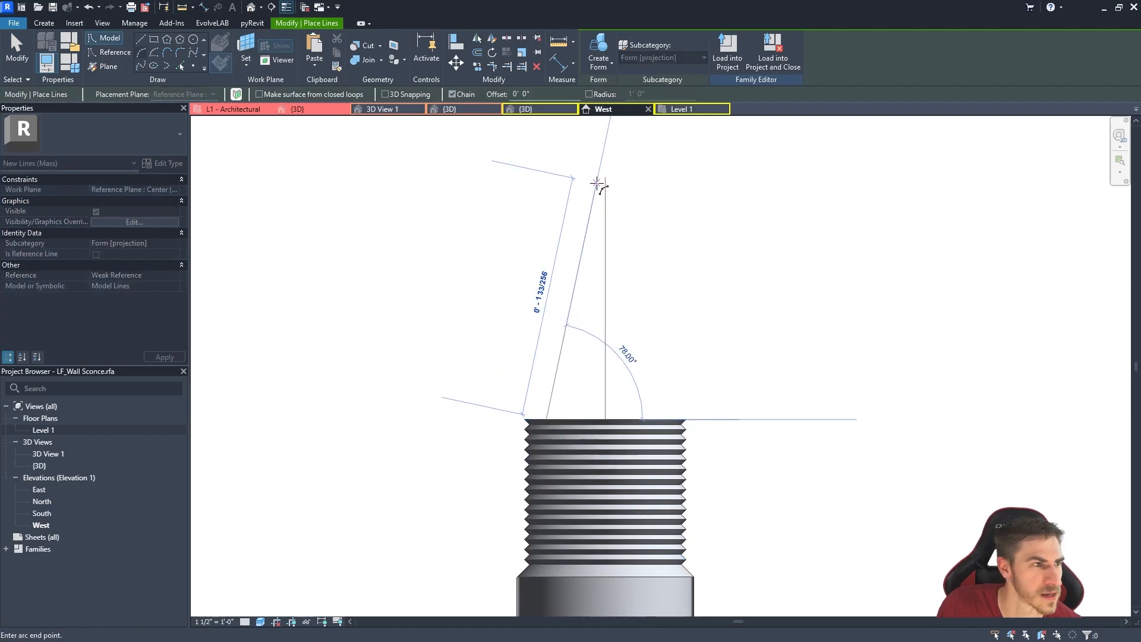
click(605, 178)
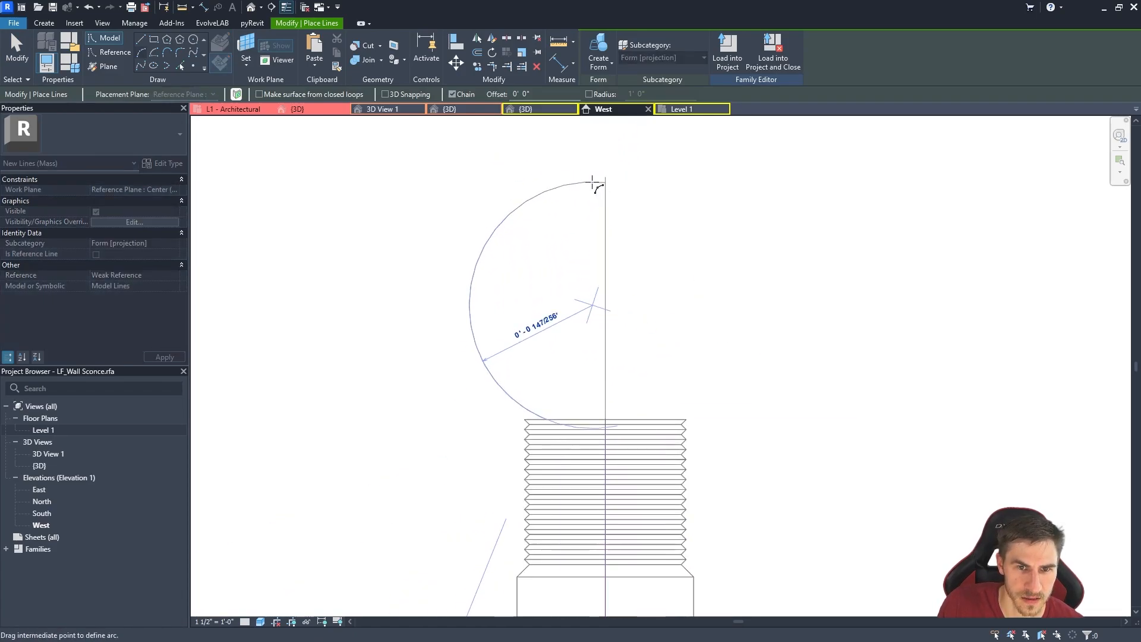
key(Escape)
click(546, 418)
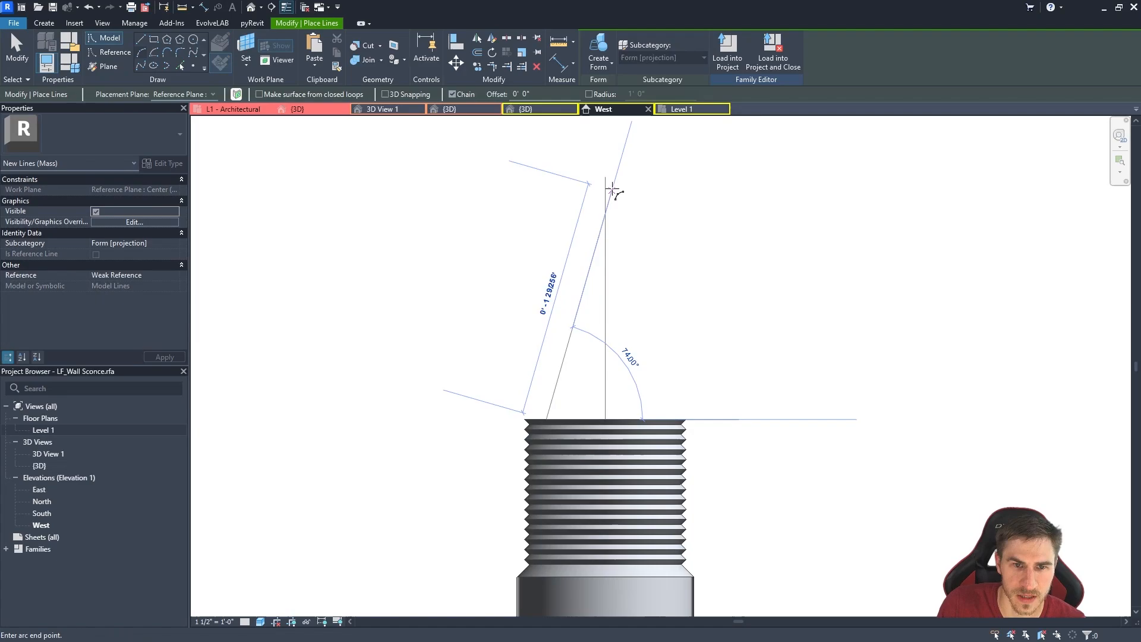
click(605, 178)
key(Escape)
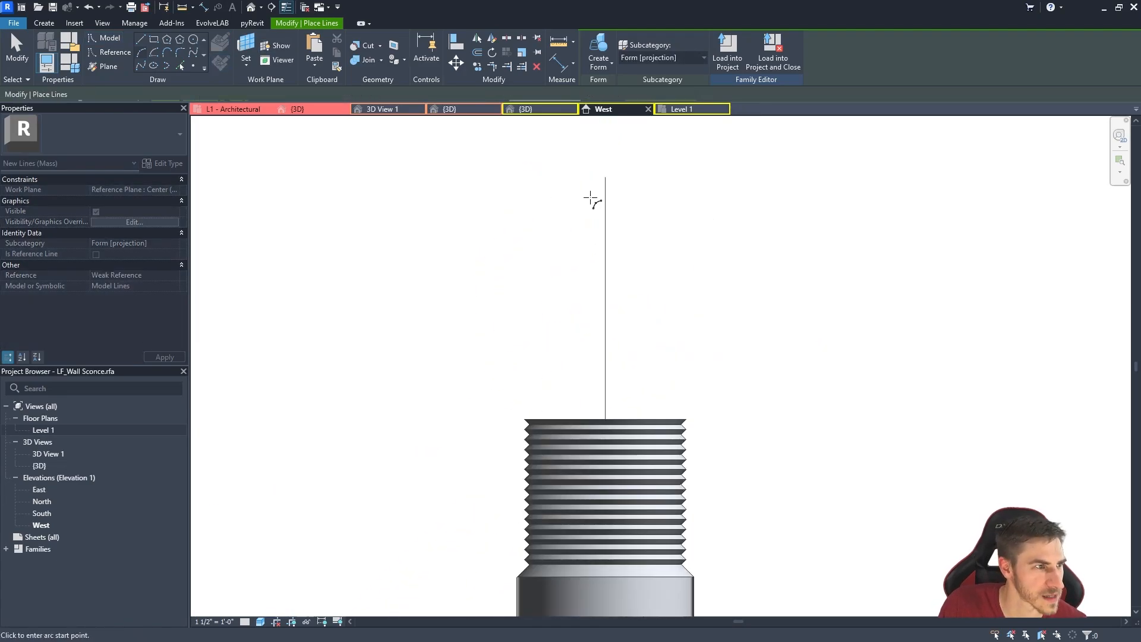
Draw an outward-bulging arc of about 0.7 inch radius from the vertical line's upper end down to the thread's upper edge, left of the axis.
click(605, 178)
click(539, 419)
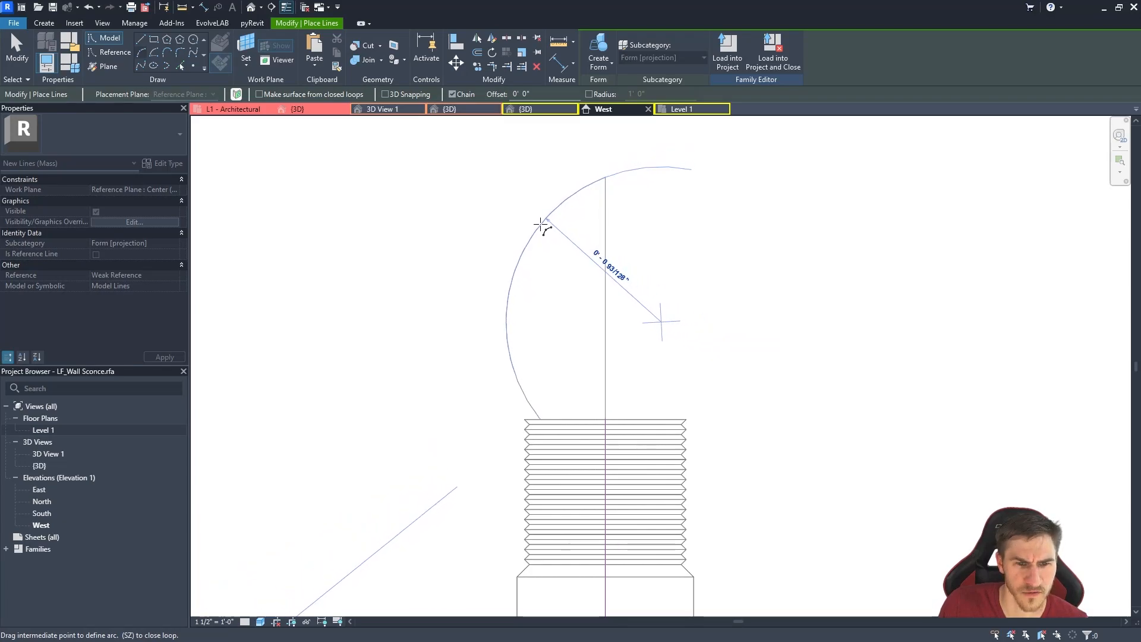
click(543, 220)
key(Escape)
key(Escape)
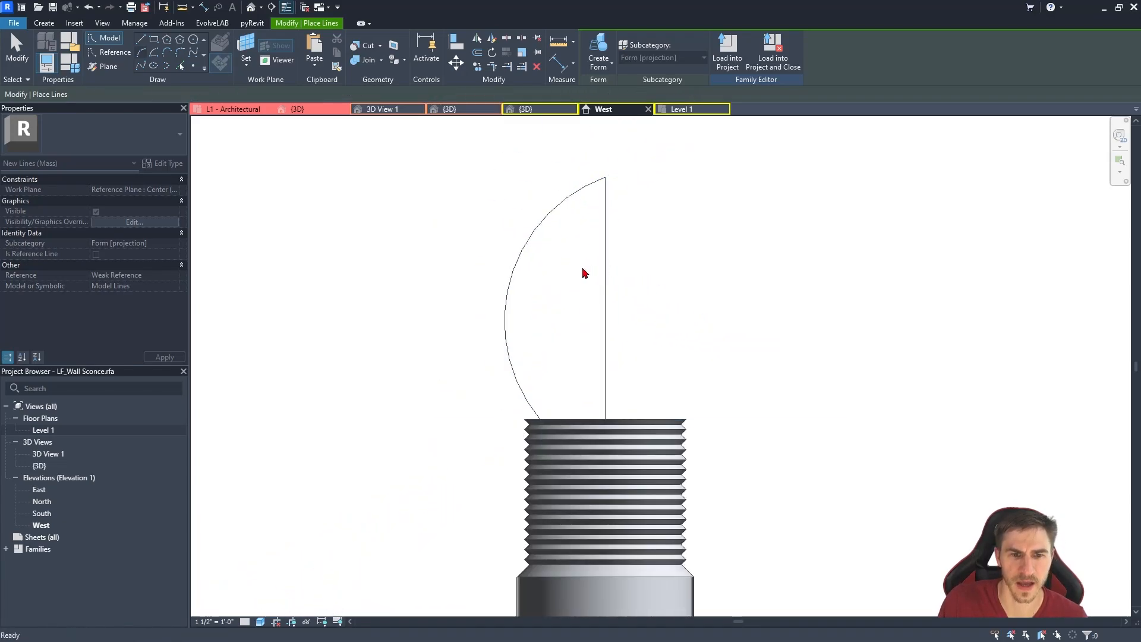
scroll(582, 270, down, 3)
scroll(593, 232, up, 2)
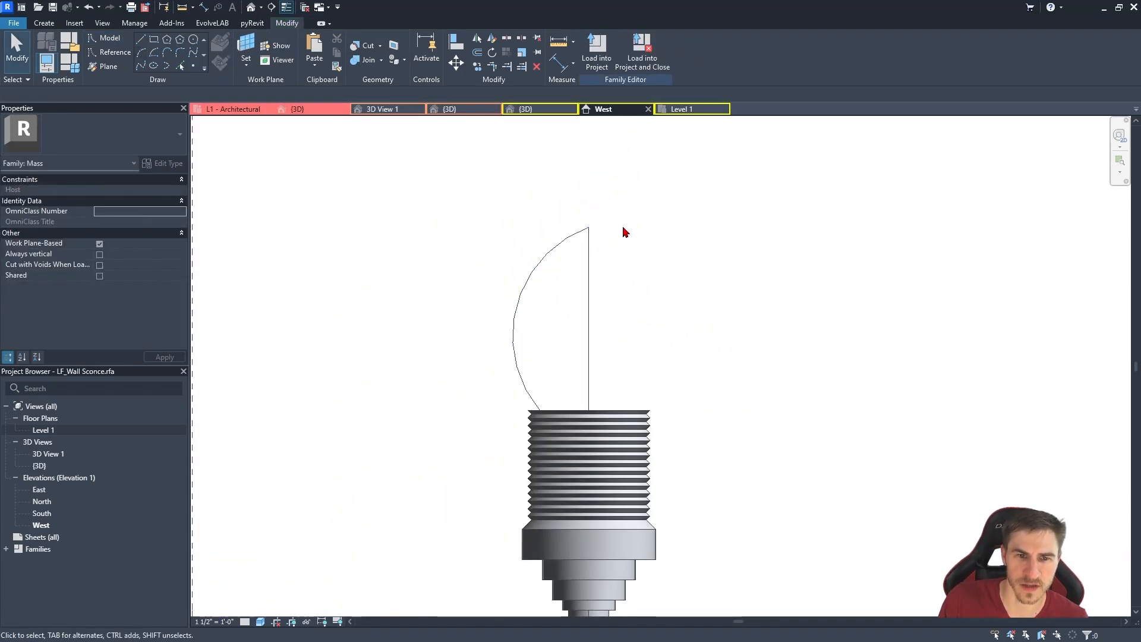
Mirror the bulb arc about the vertical reference line to outline the other side.
scroll(630, 227, up, 2)
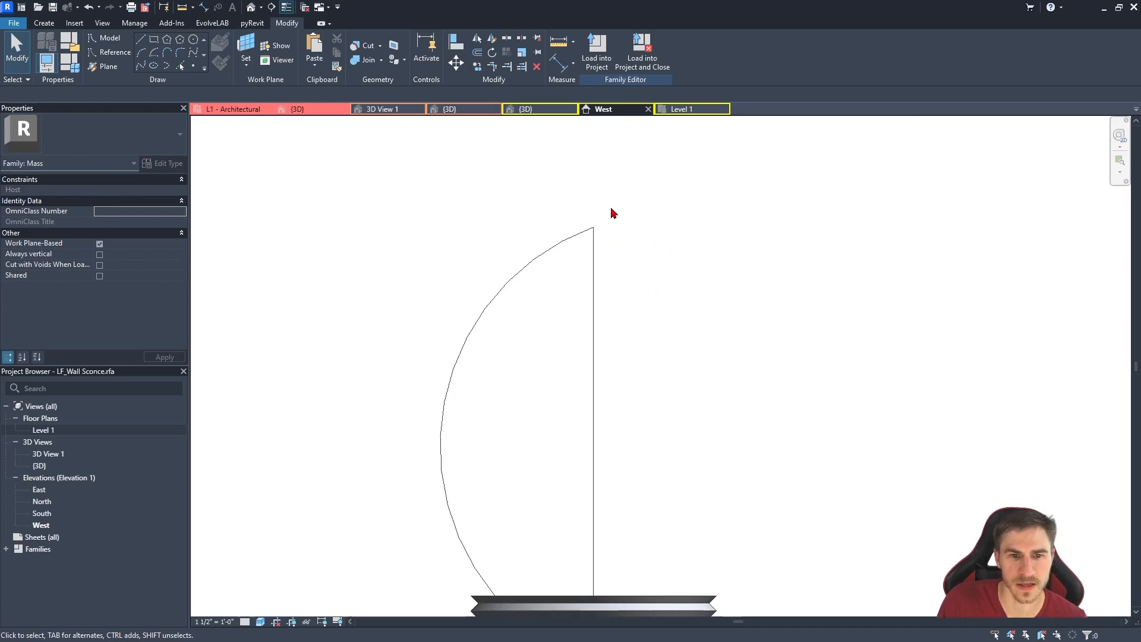
click(536, 261)
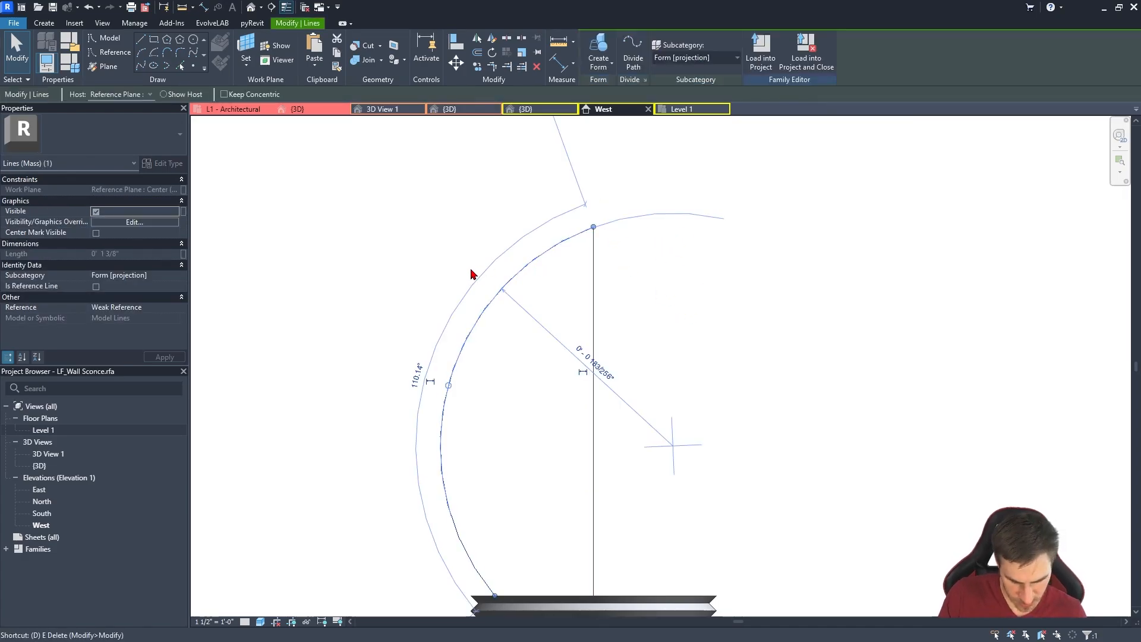
key(m)
click(594, 328)
click(594, 228)
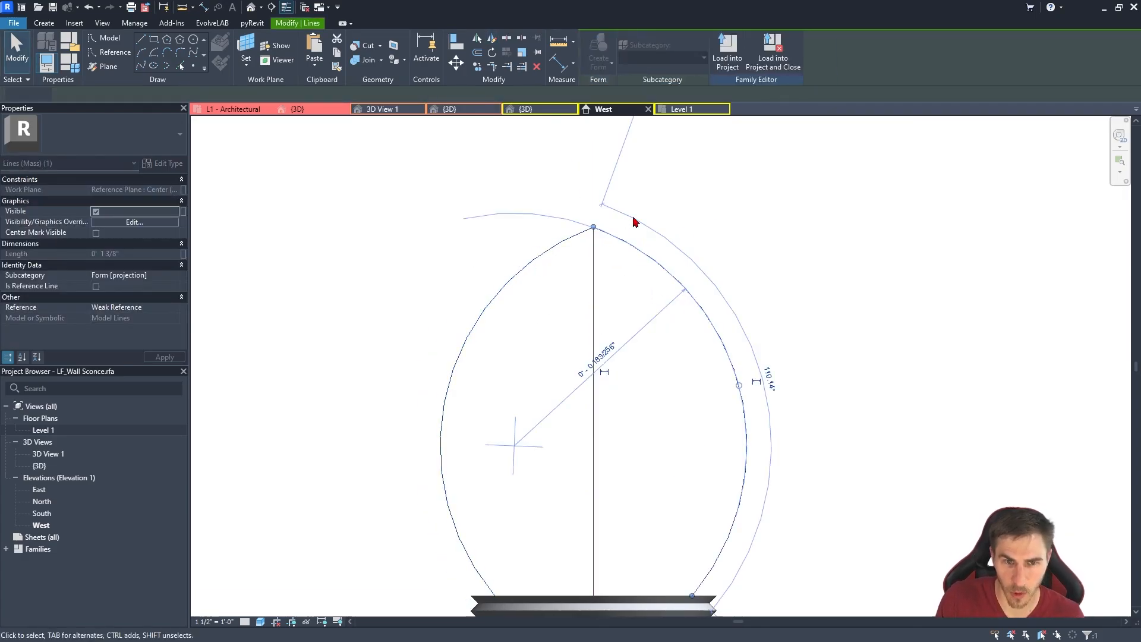
key(Escape)
Round the bulb's pointed tip with a small arc of about 53/256 inch radius spanning the two side arcs.
scroll(576, 308, down, 2)
scroll(651, 235, up, 3)
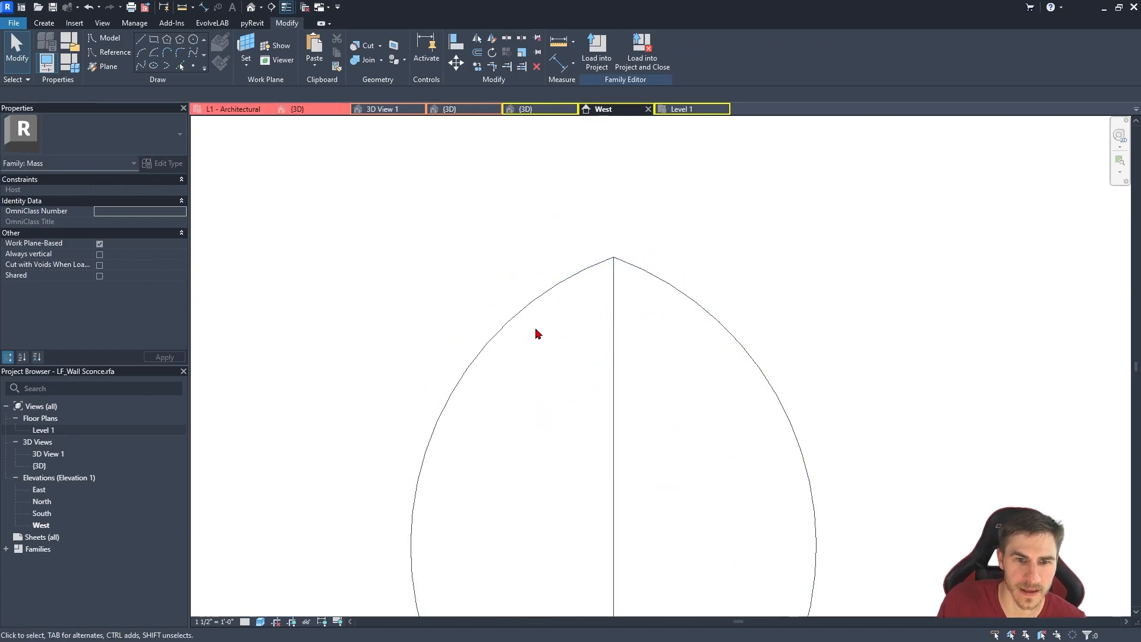
click(144, 54)
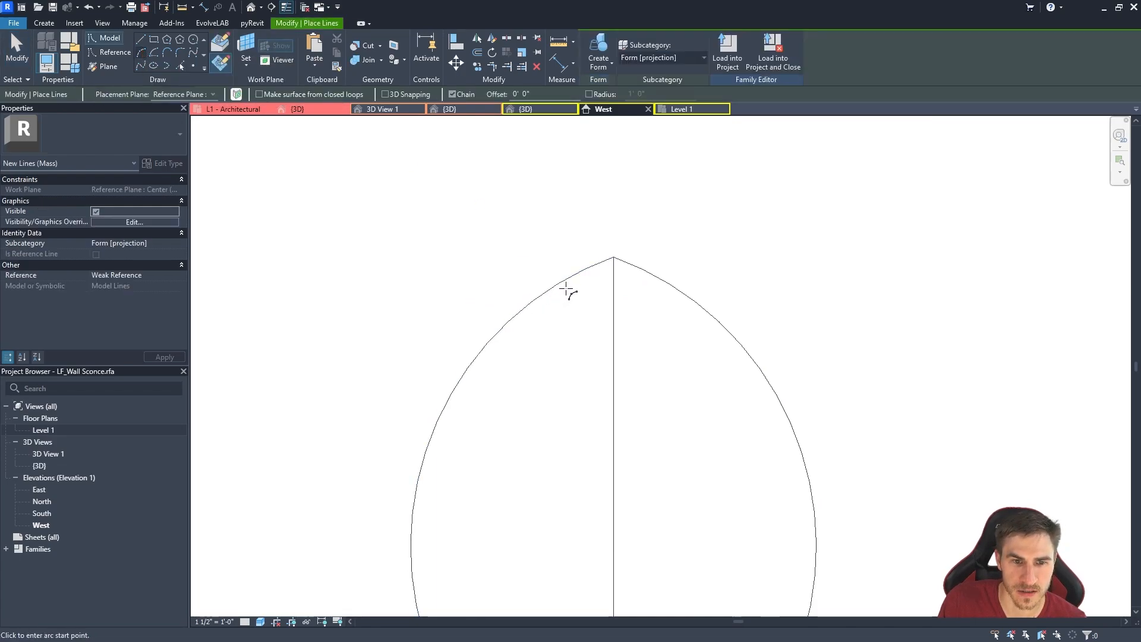
click(557, 287)
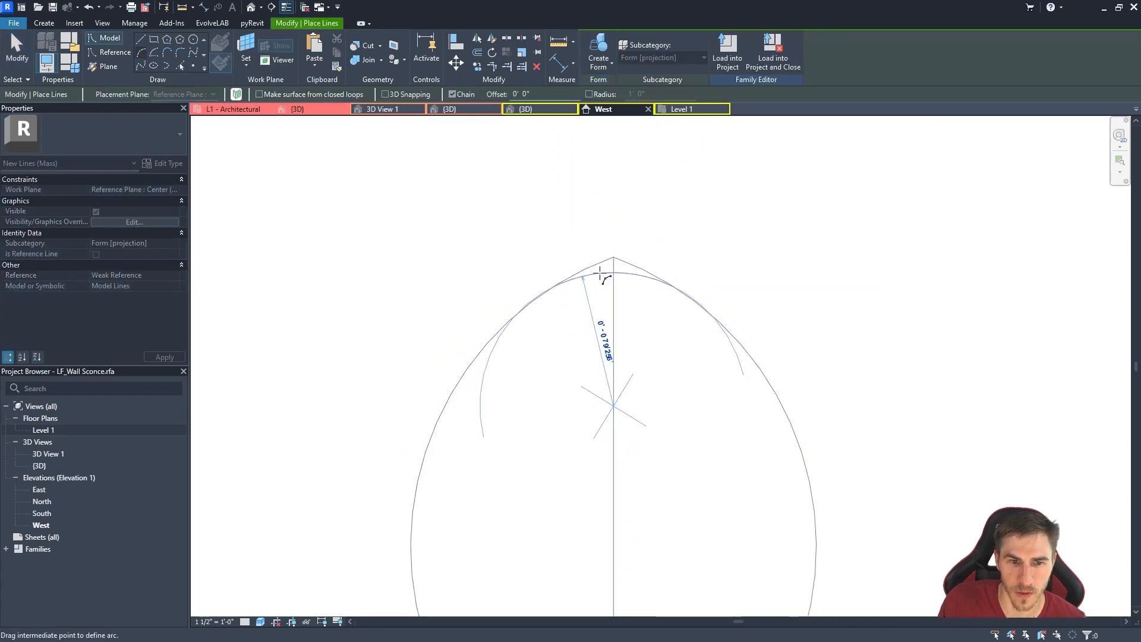
scroll(597, 270, up, 2)
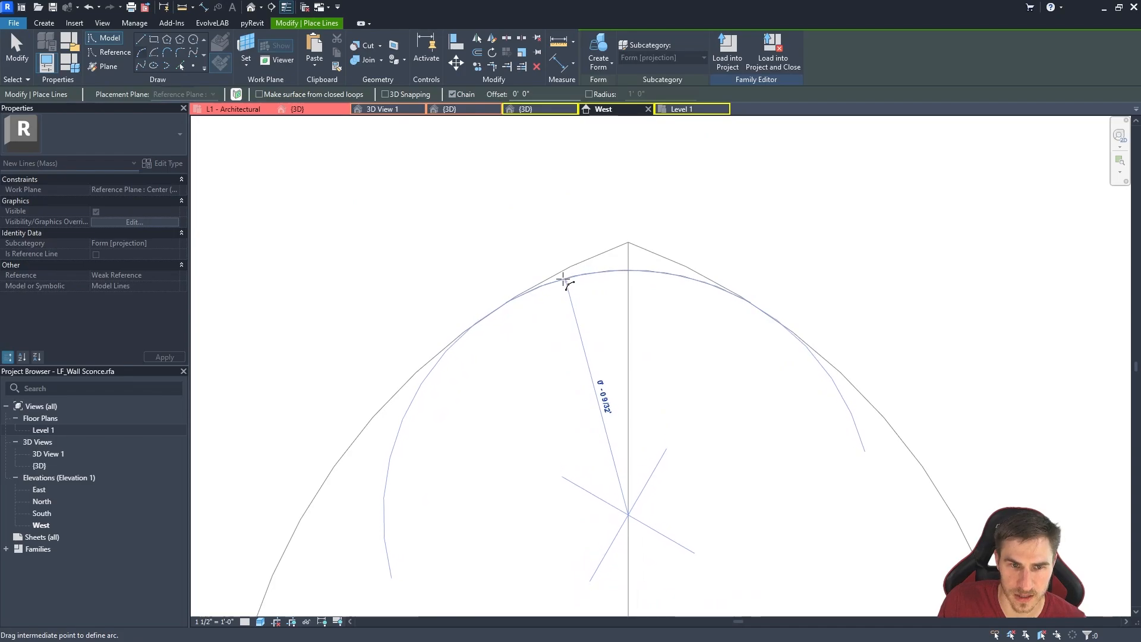
scroll(578, 277, down, 2)
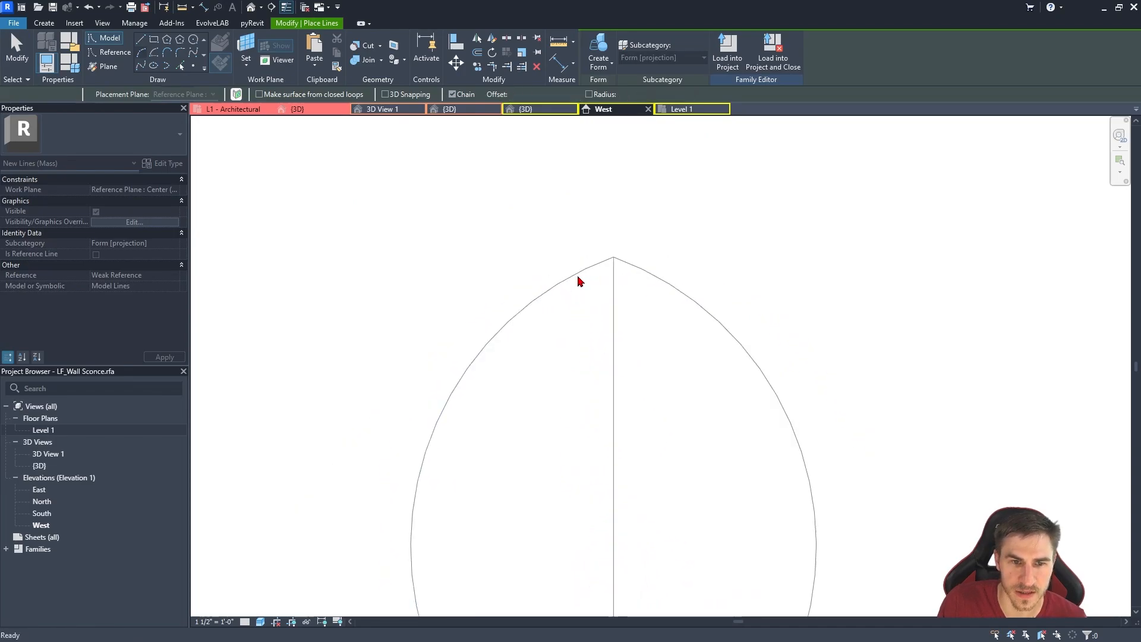
scroll(629, 267, up, 2)
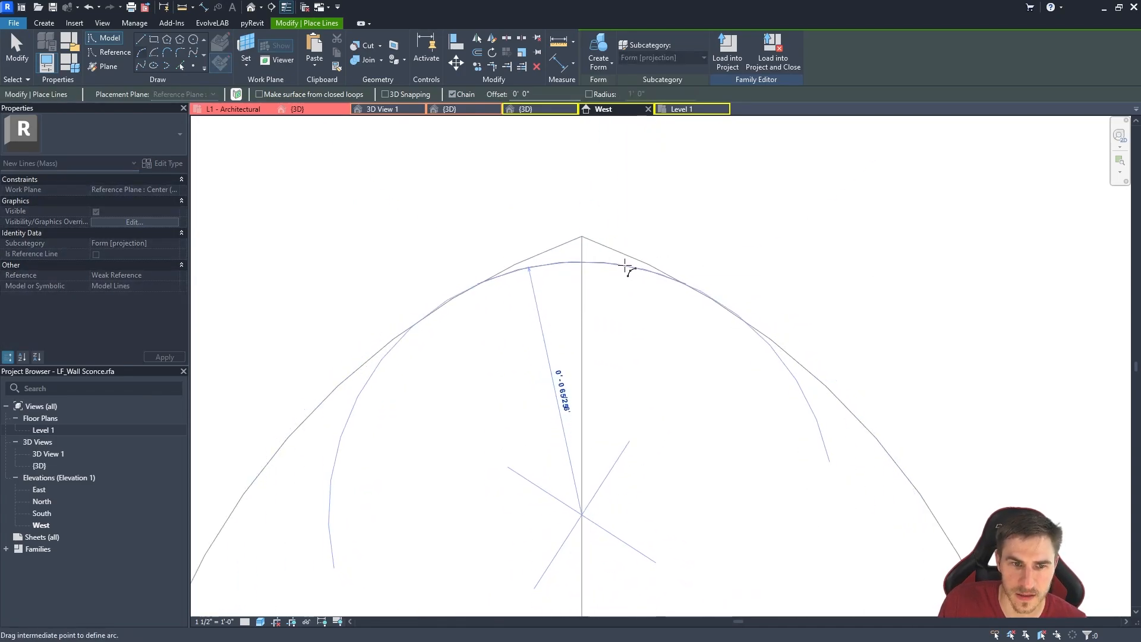
click(622, 255)
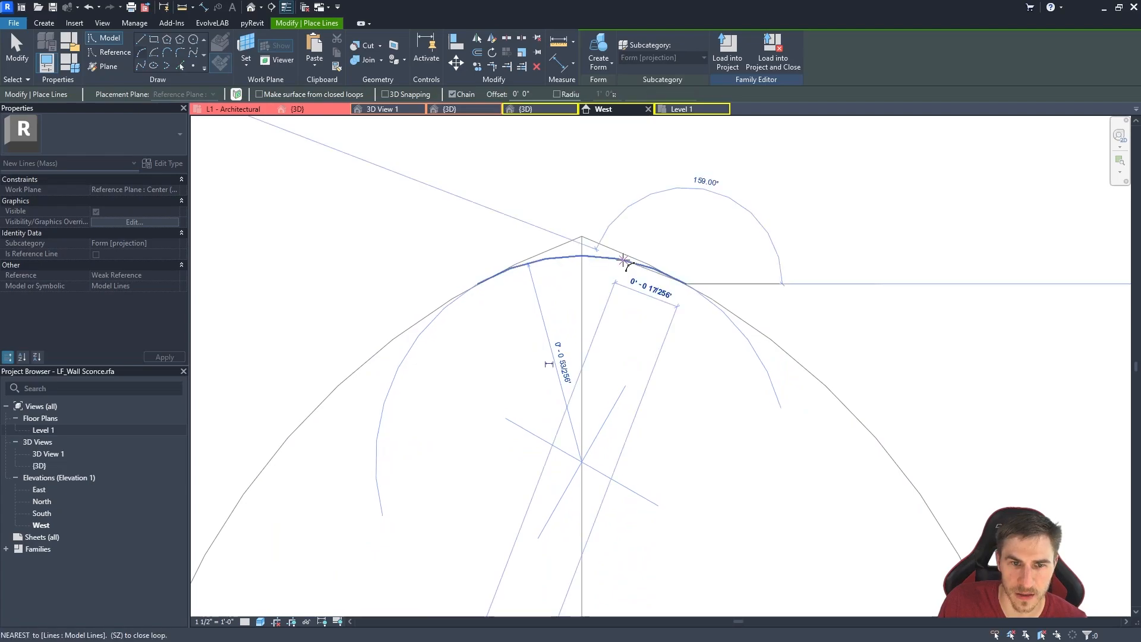
key(Escape)
key(Escape)
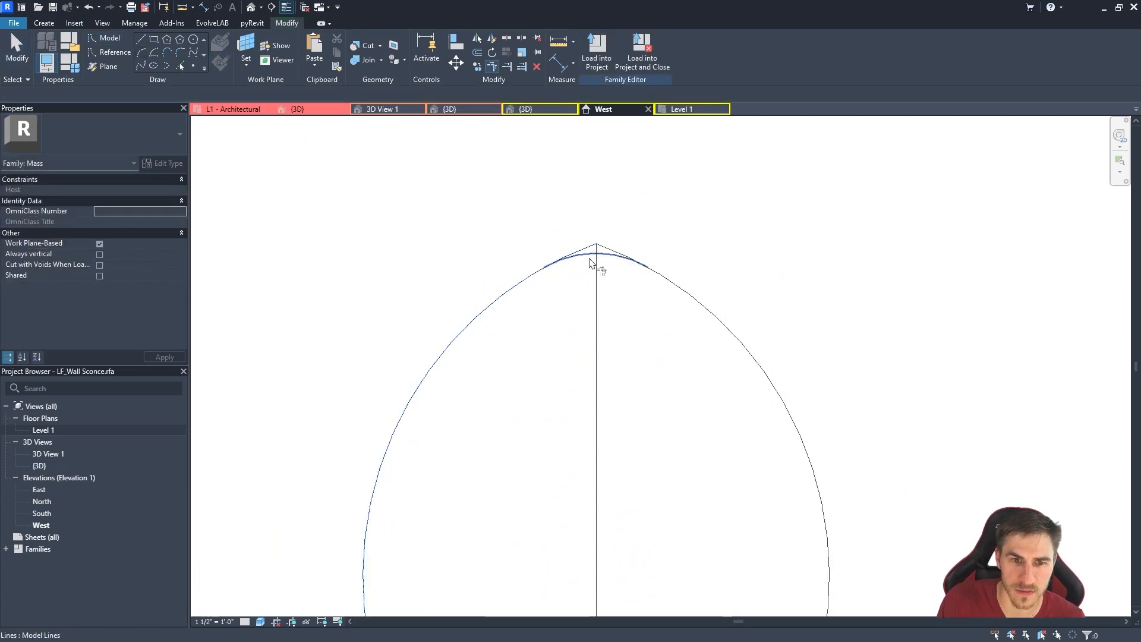
scroll(672, 209, down, 3)
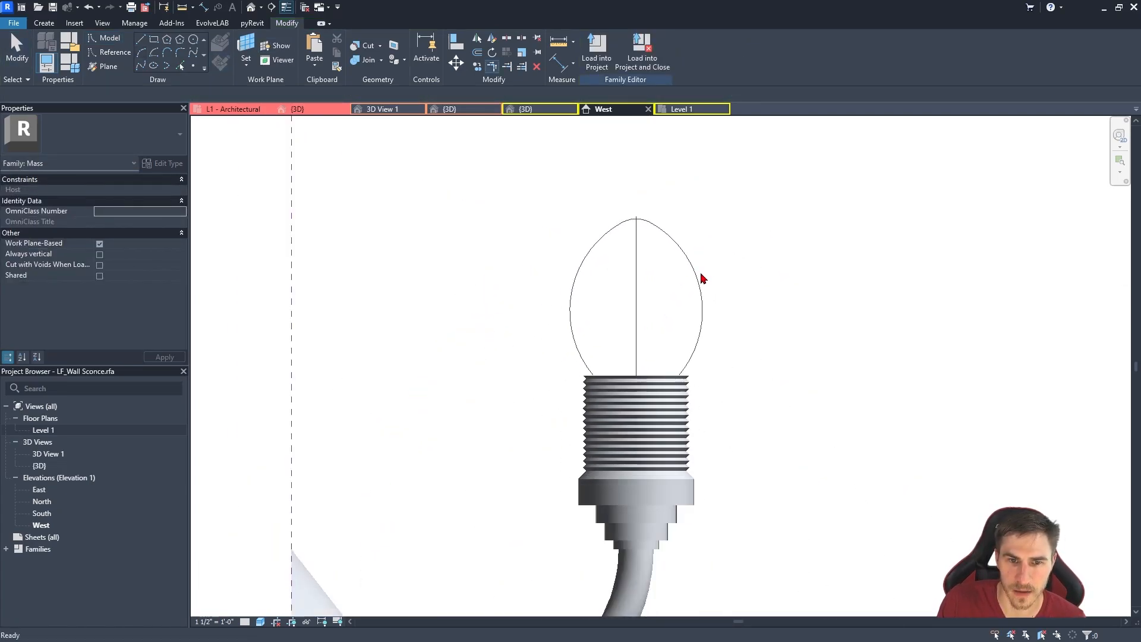
scroll(612, 328, up, 1)
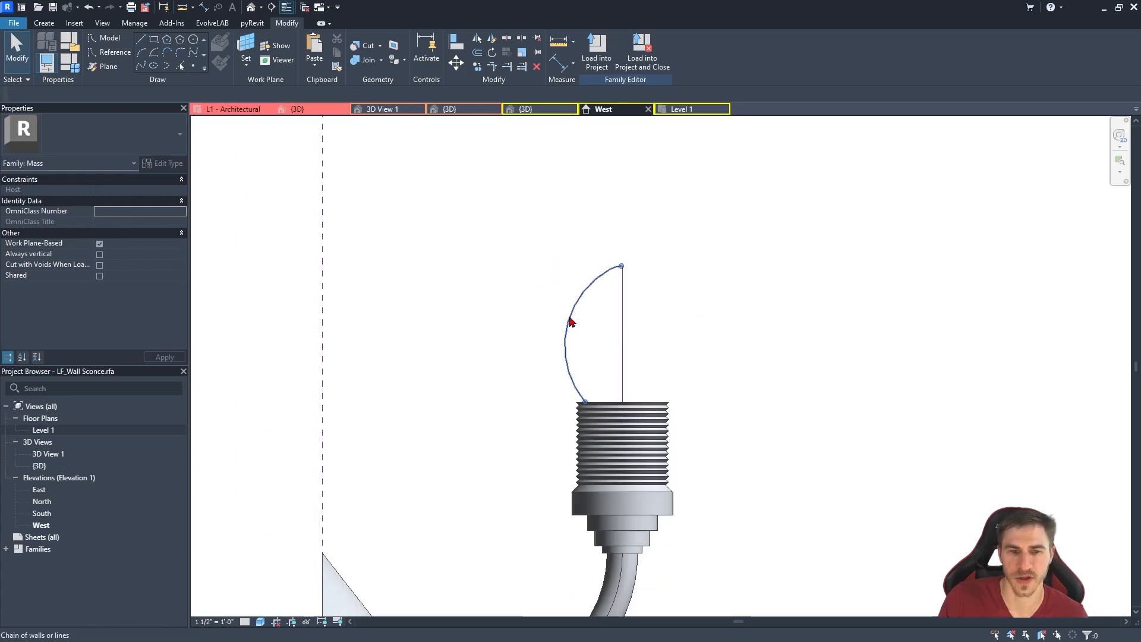
Revolve the chained left half of the bulb outline about the vertical reference line to create the bulb form.
click(569, 319)
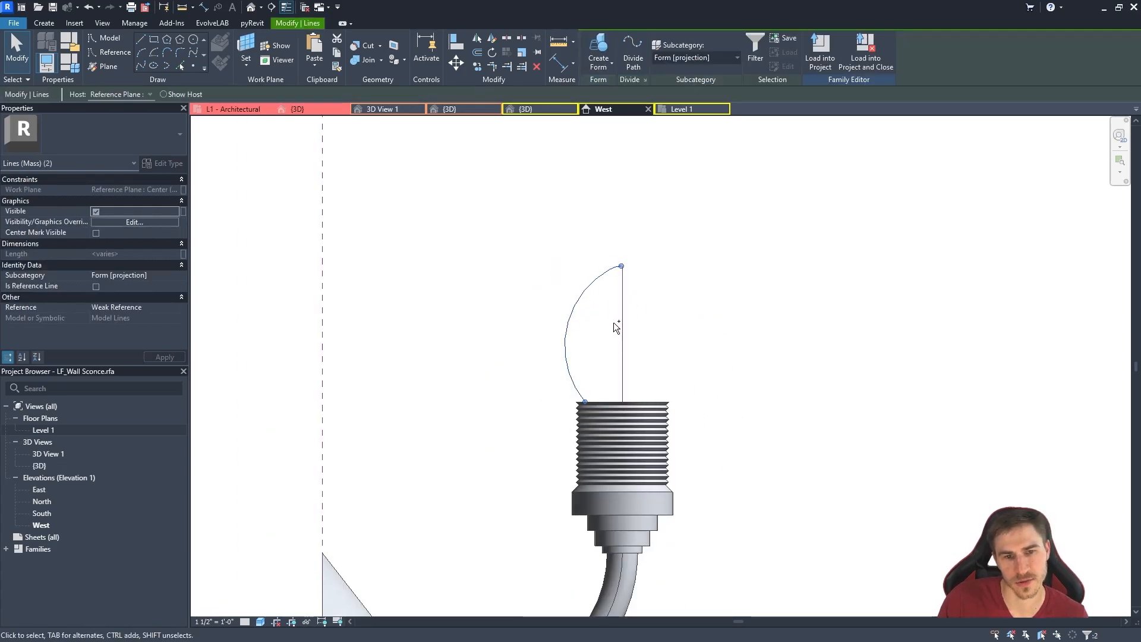
key(Tab)
ctrl+click(624, 330)
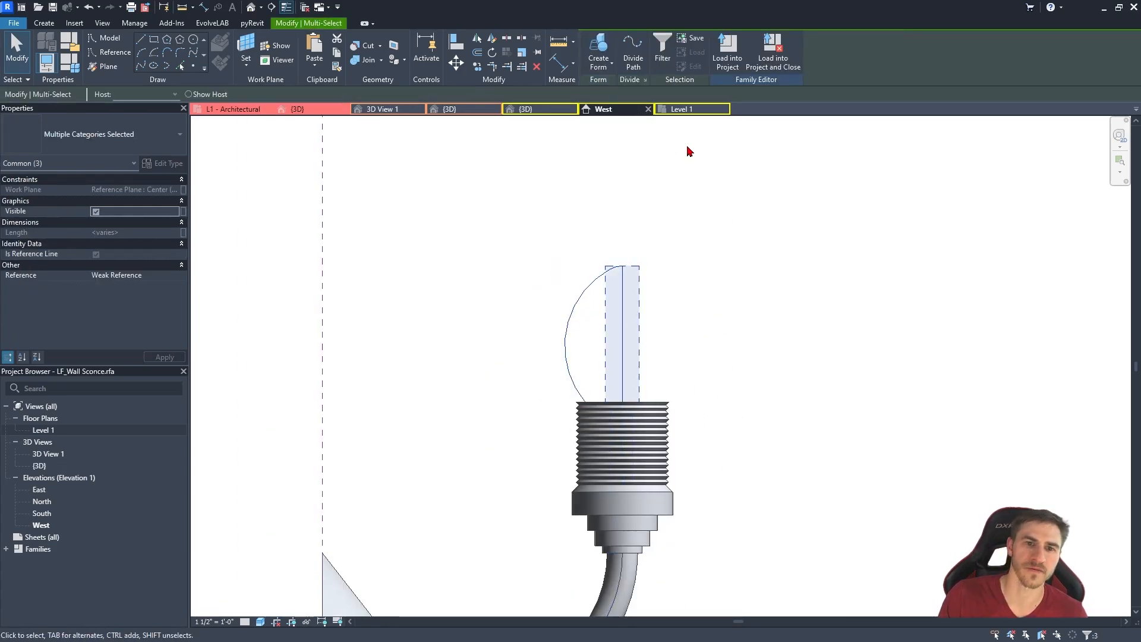
click(599, 46)
click(676, 173)
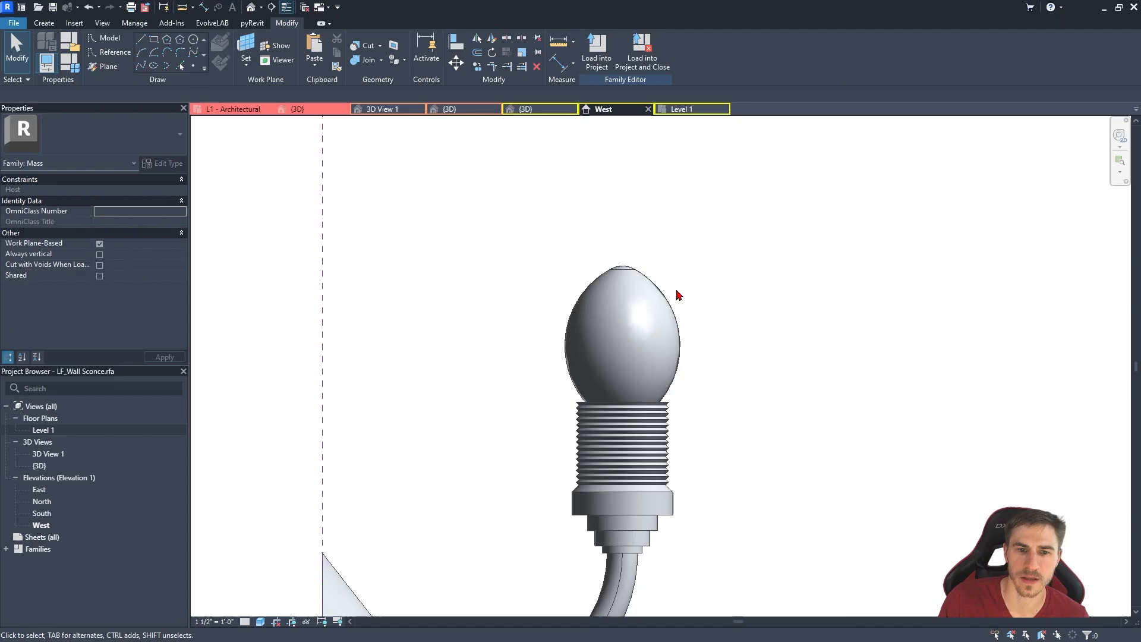
Compare the bulb's proportions with the Pium wall light reference drawing and undo the bulb revolve.
scroll(615, 306, down, 3)
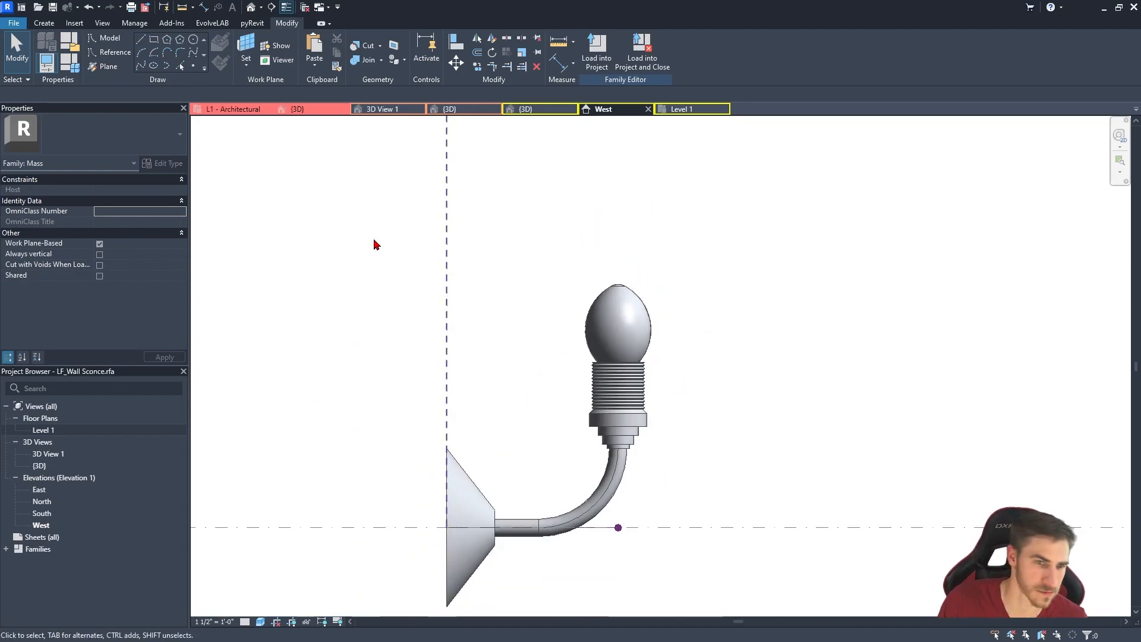
mouse_move(0, 128)
mouse_down()
mouse_move(509, 132)
mouse_move(455, 144)
mouse_up()
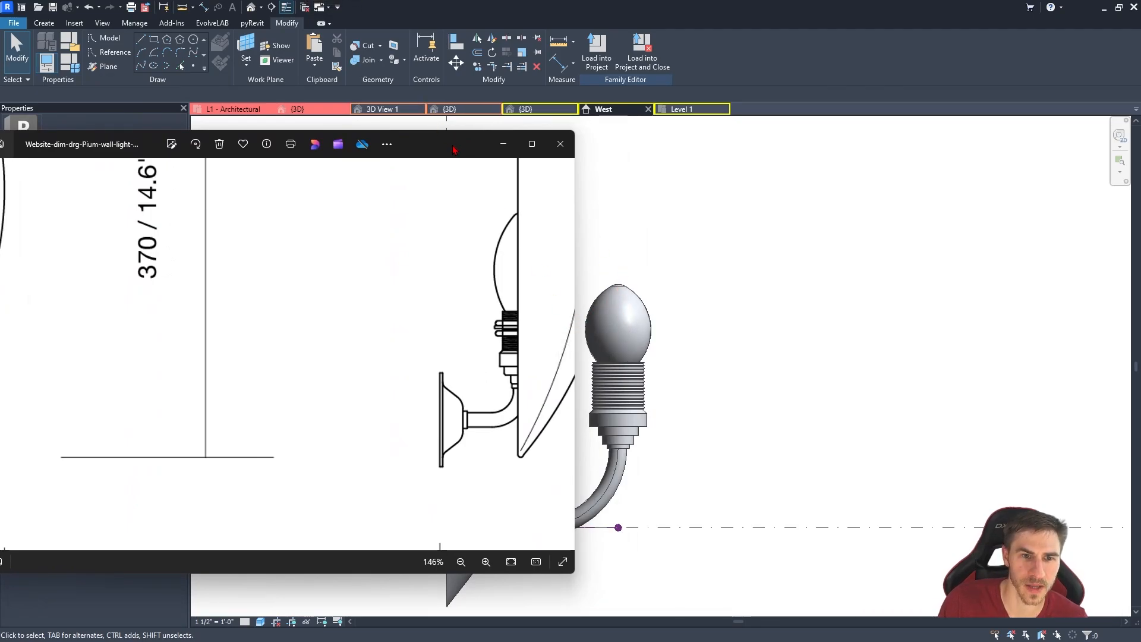
drag(452, 149, 239, 0)
key(ctrl+z)
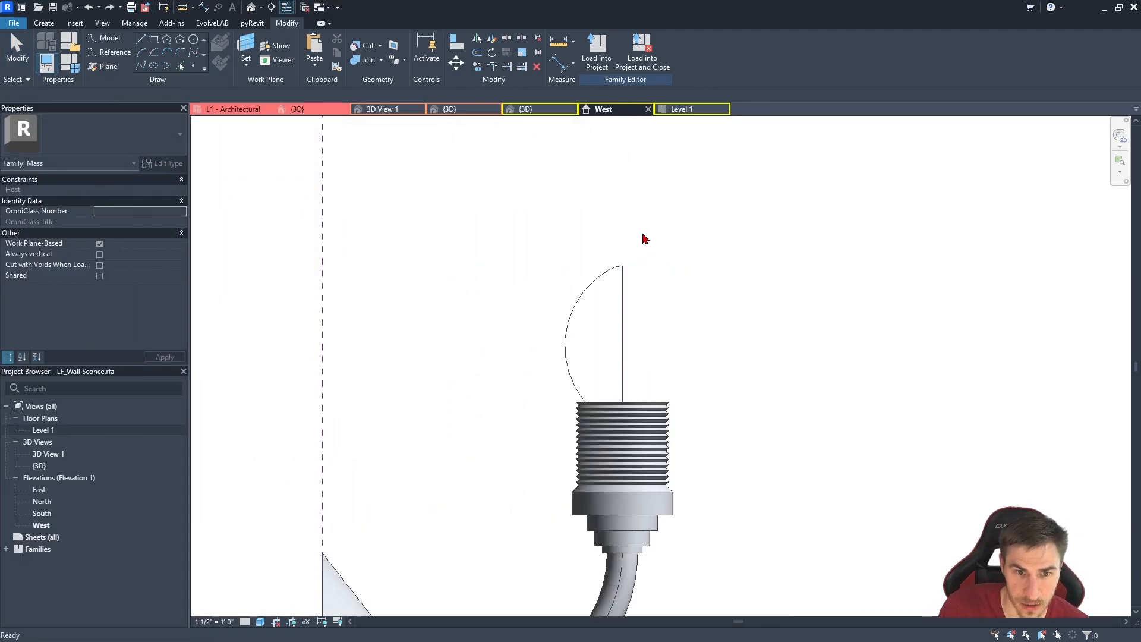
Scale the chained bulb profile up from its lower end at the thread to about 1 3/4 inches tall.
click(623, 312)
click(584, 308)
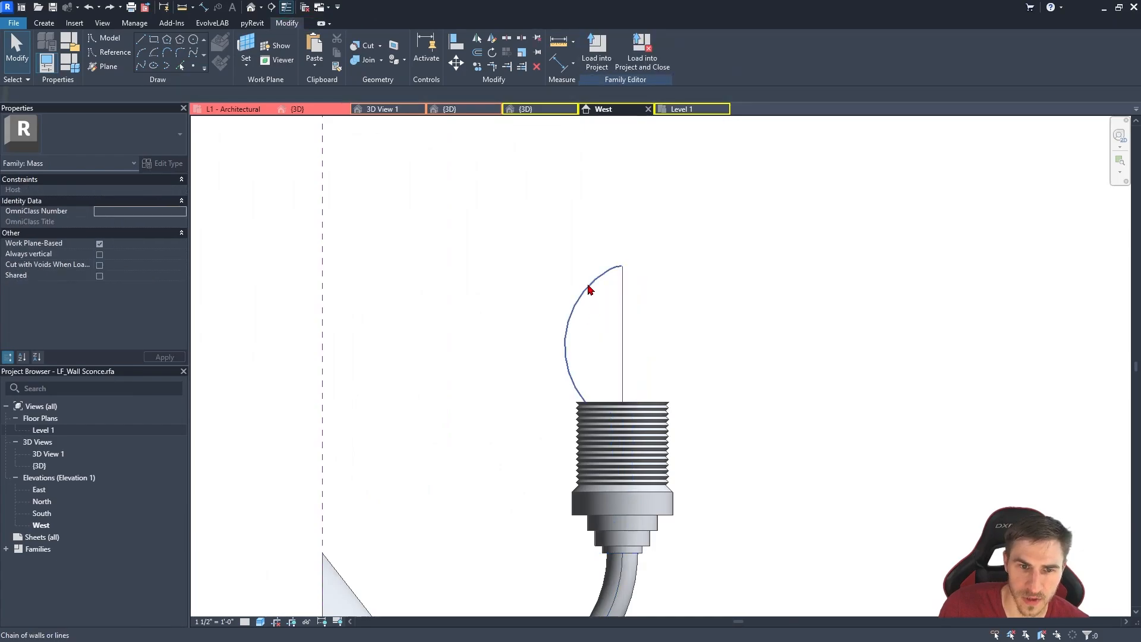
click(589, 289)
key(r)
key(e)
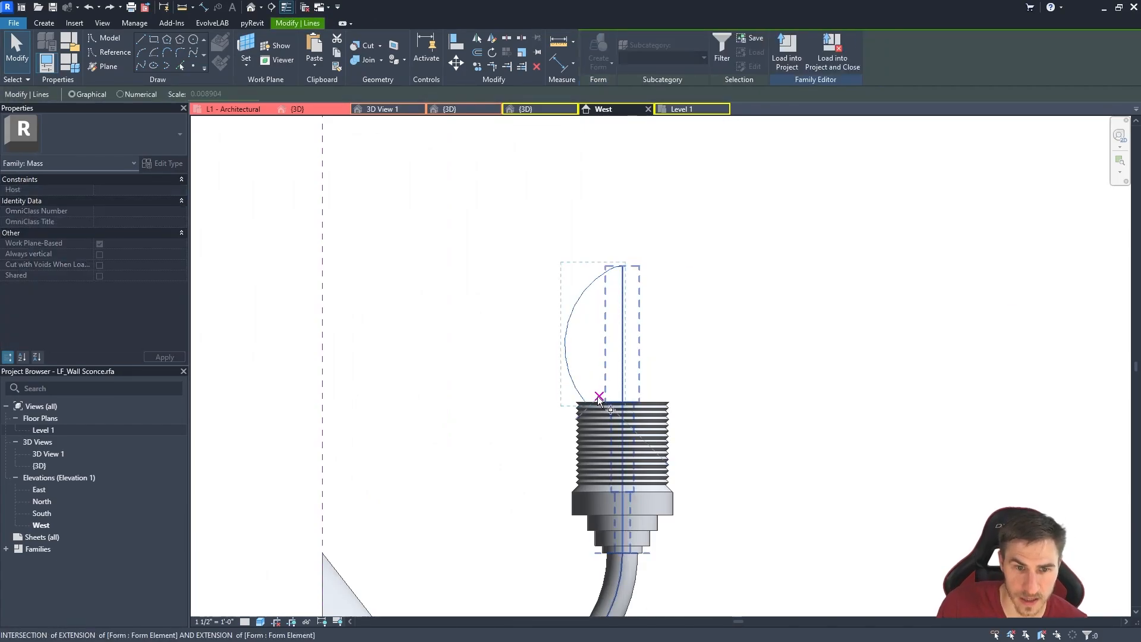
click(589, 401)
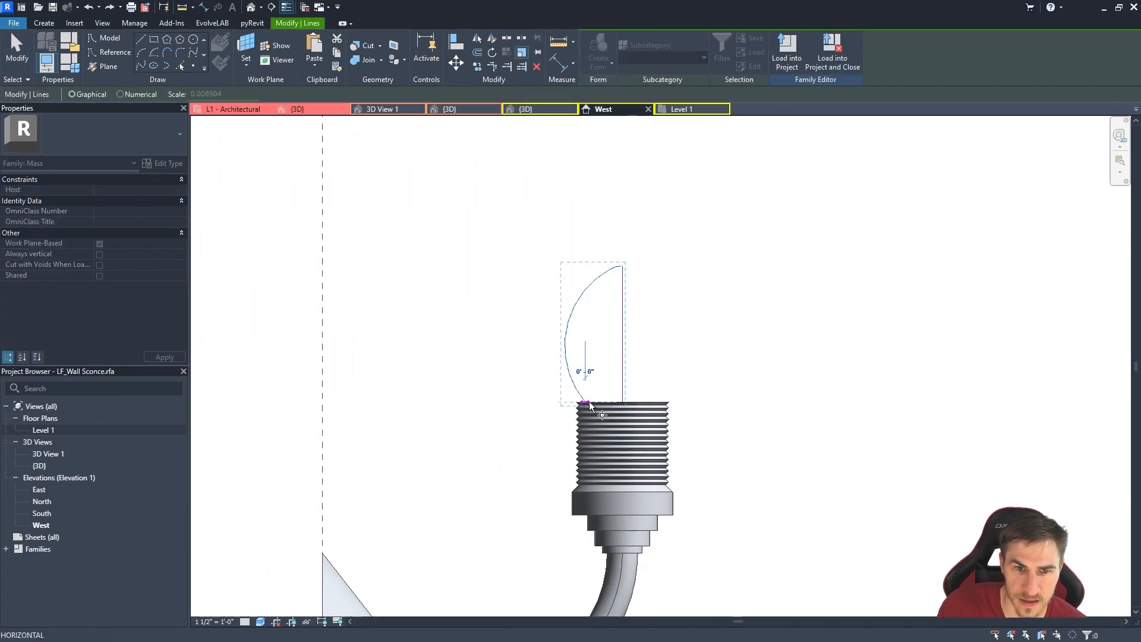
click(624, 267)
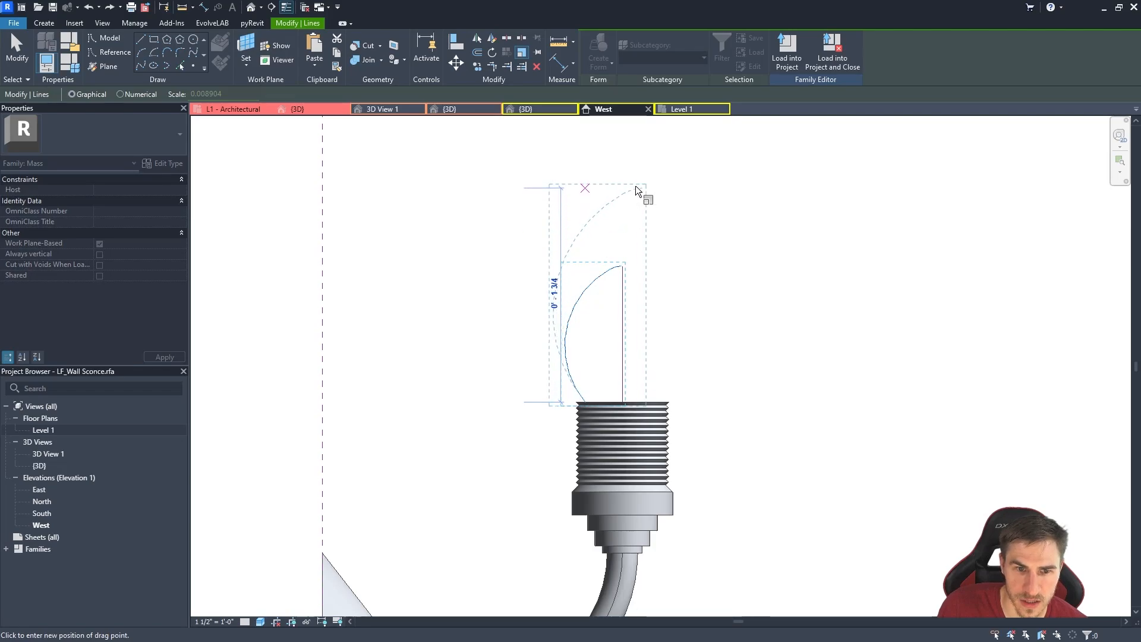
click(636, 180)
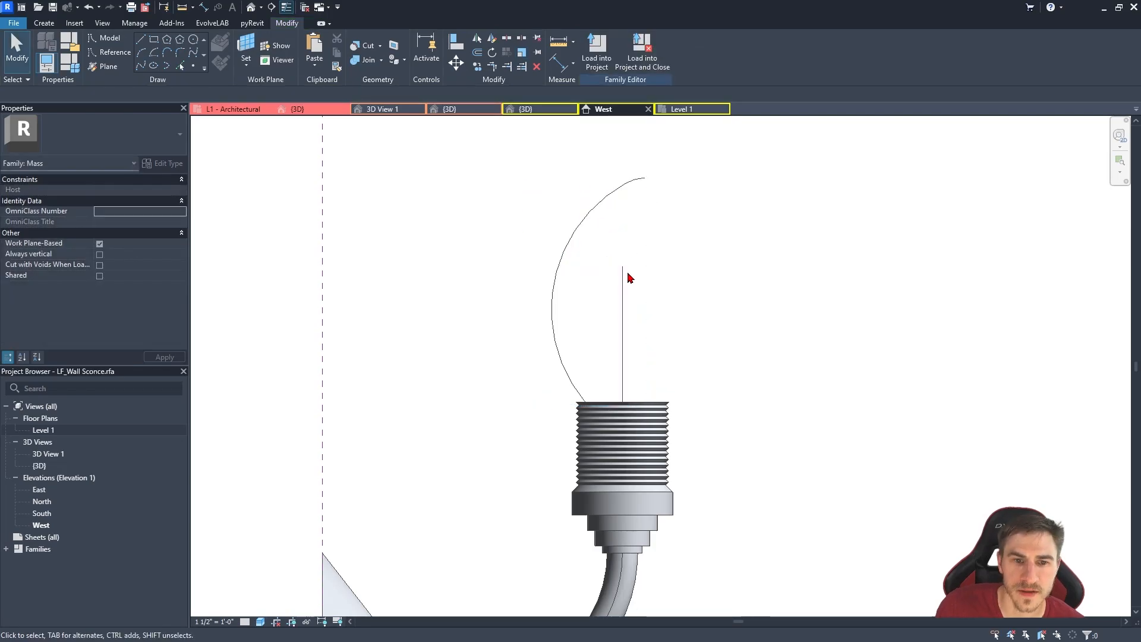
Draw a vertical reference line about 2 inches long up from the centre of the socket's top, ending above the bulb arc.
click(623, 272)
drag(622, 267, 628, 189)
scroll(708, 244, down, 5)
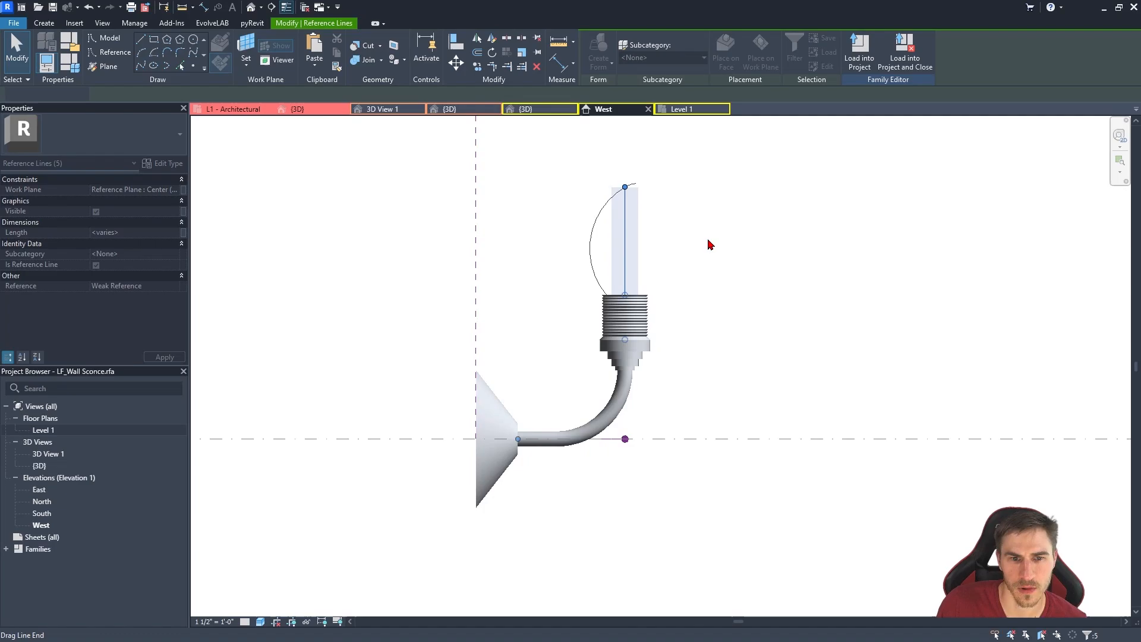
scroll(687, 229, up, 4)
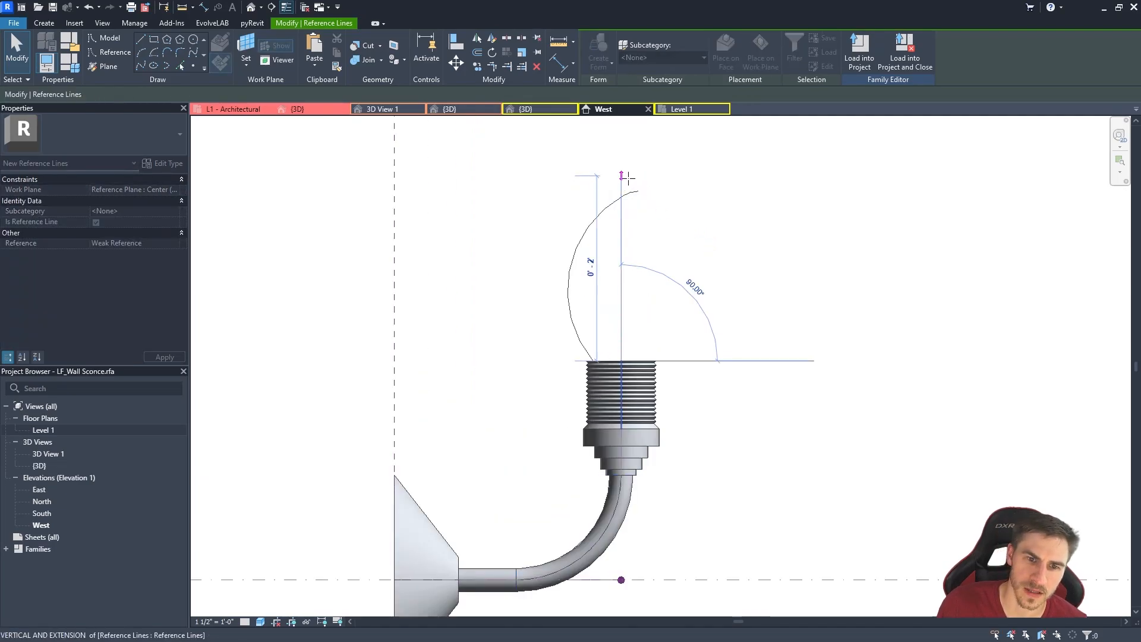
click(664, 192)
middle_drag(666, 192, 732, 221)
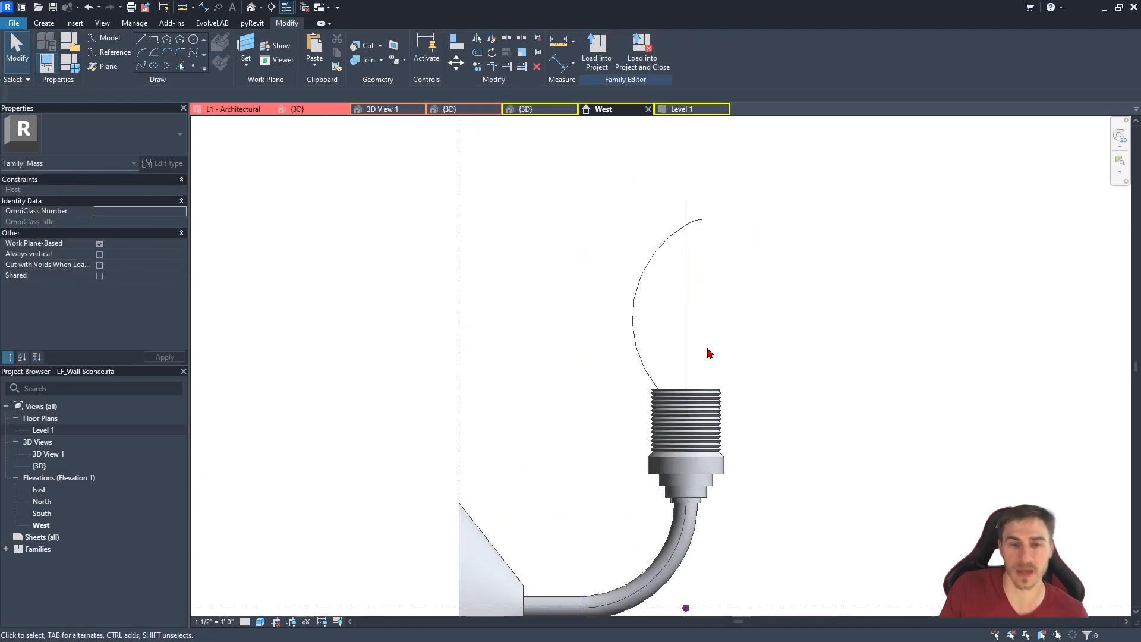
Draw a model-line arc of about 1 7/16 inch radius from the old arc's base point to the upper end of the reference line.
click(643, 272)
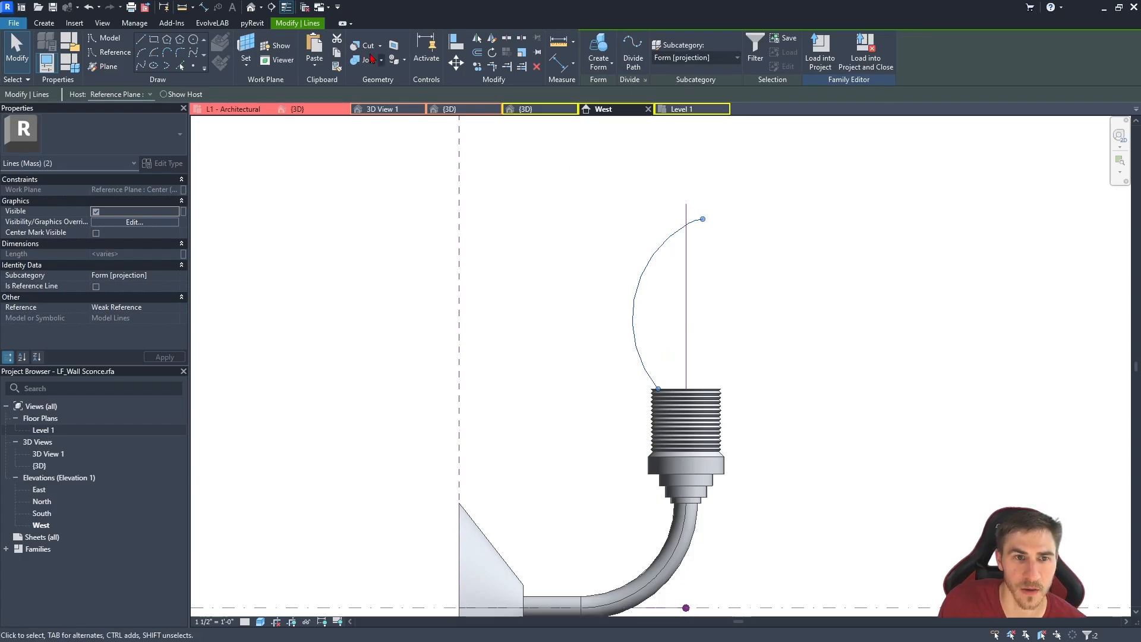
key(c)
key(s)
click(658, 389)
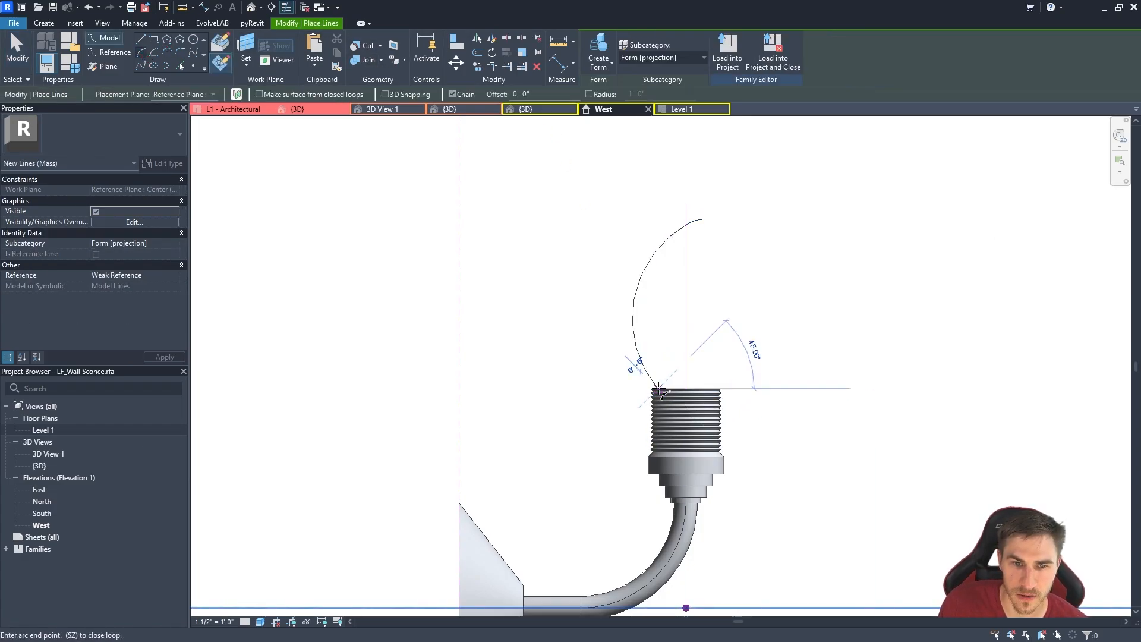
click(686, 204)
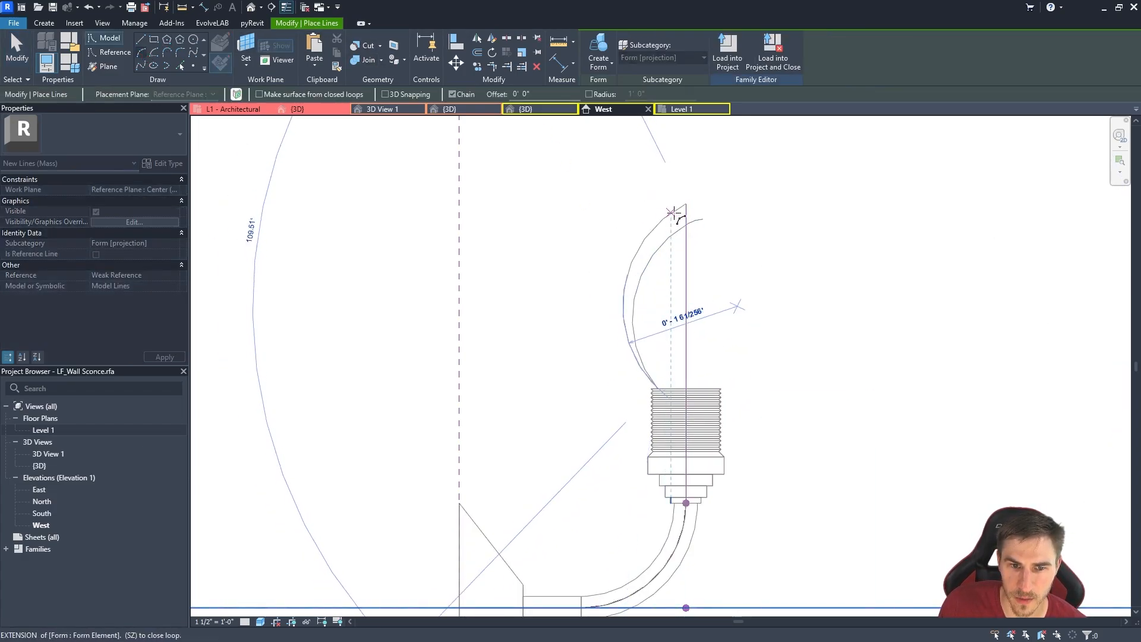
click(678, 211)
key(Escape)
key(Escape)
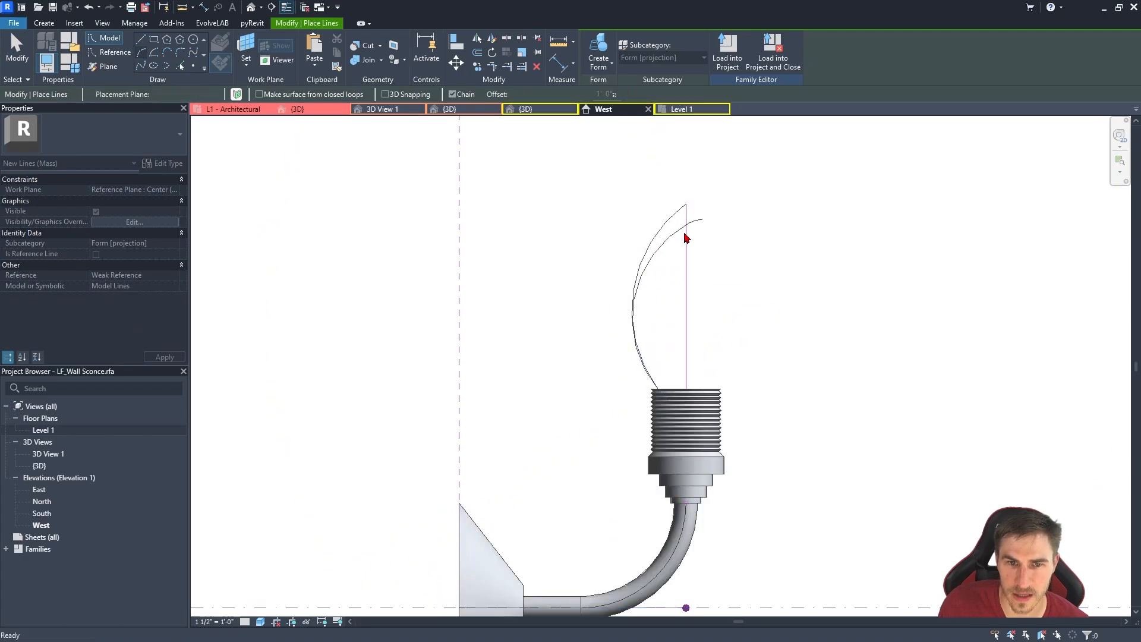
Delete the original bulb arc that overshoots the vertical reference line.
click(672, 242)
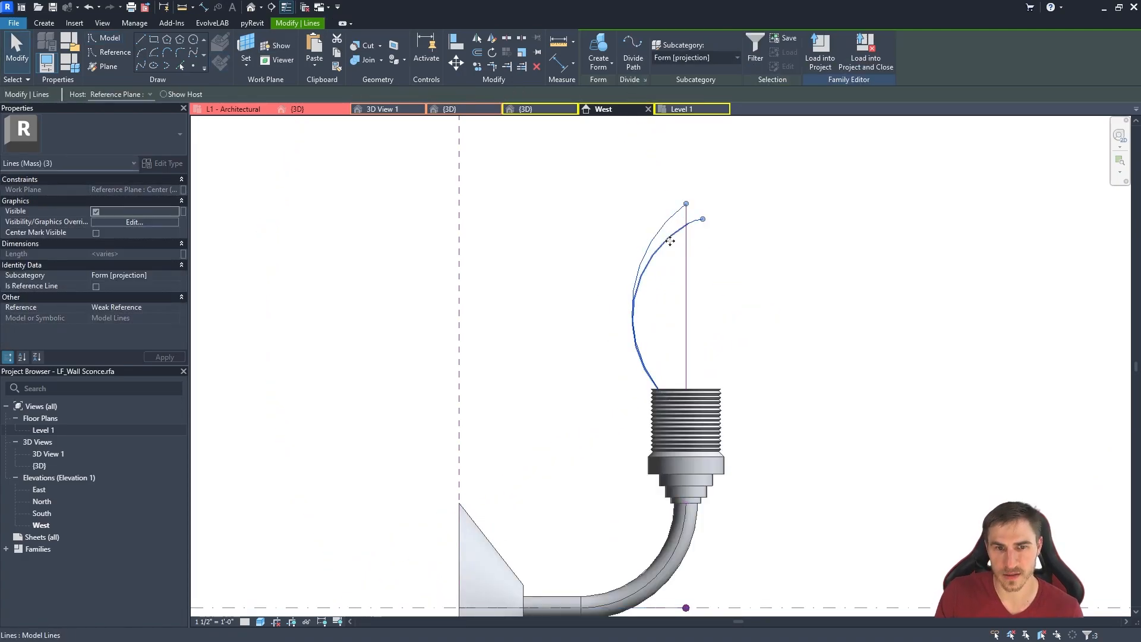
click(670, 241)
key(Delete)
Mirror the remaining bulb arc about the vertical reference line.
click(665, 237)
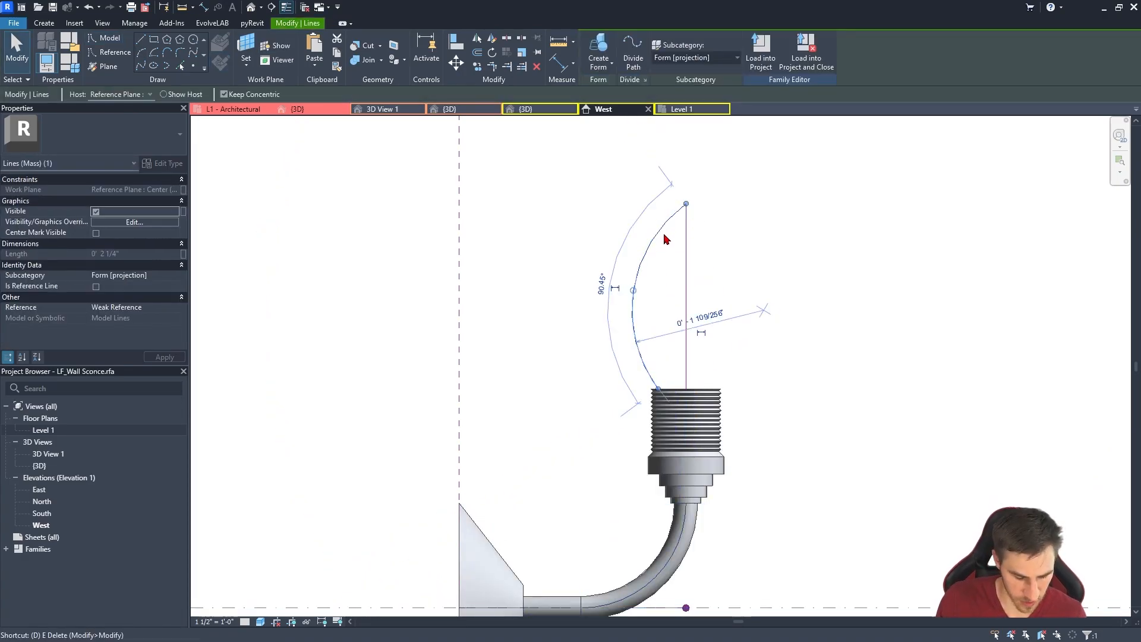
key(m)
click(686, 238)
click(686, 288)
click(580, 203)
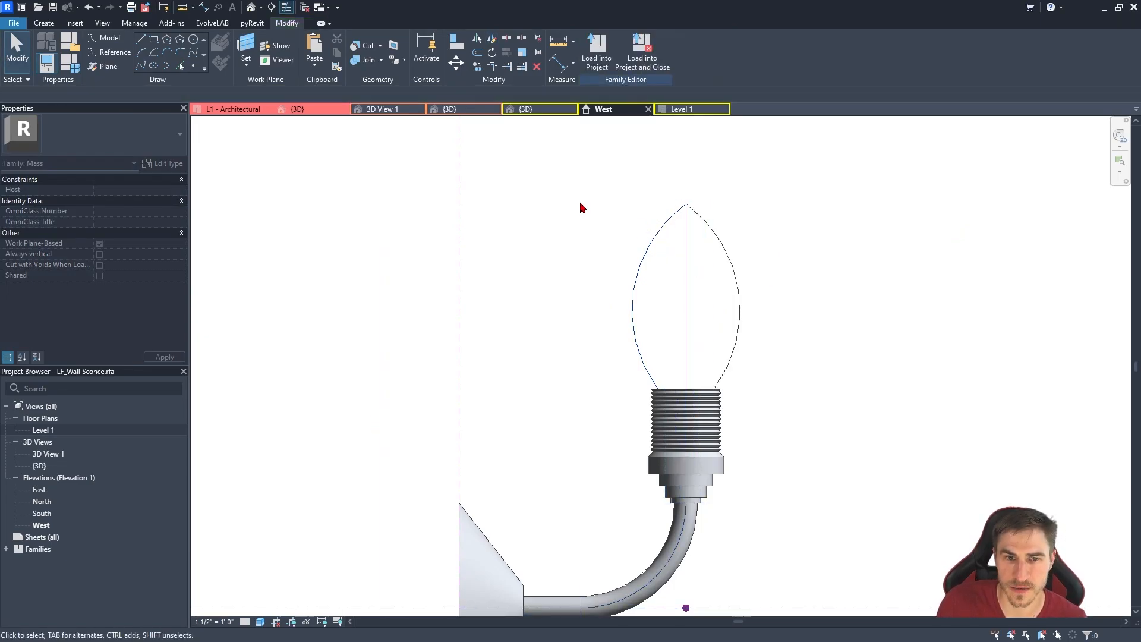
Draw a small arc of about 0.2 inch radius, centred on the reference line, between both bulb arcs just below their peak.
scroll(698, 197, up, 5)
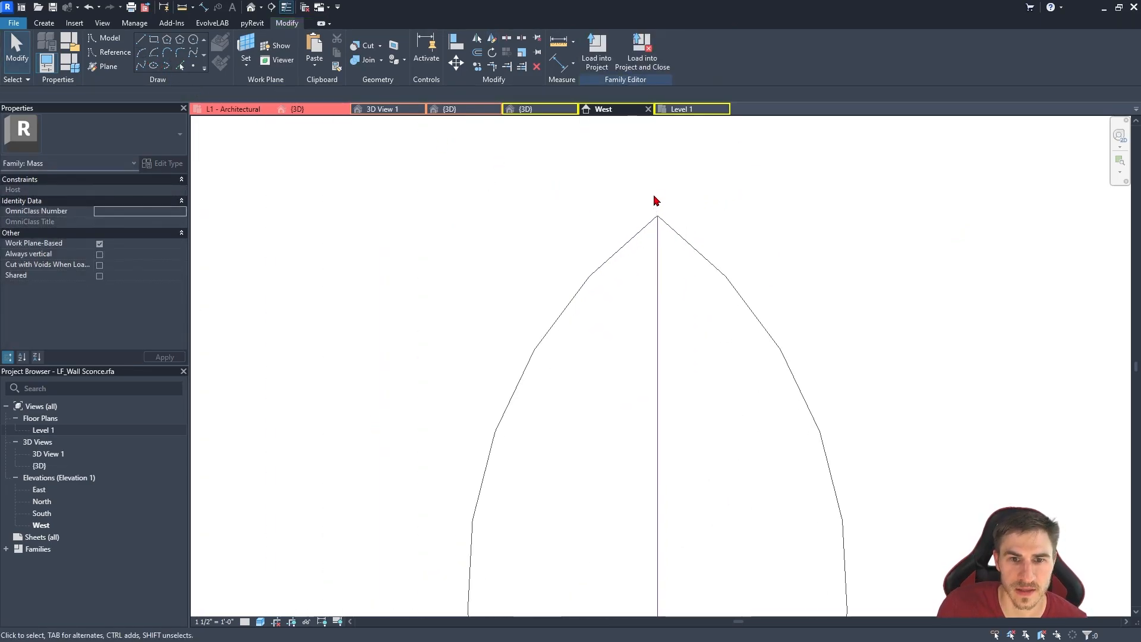
key(l)
key(i)
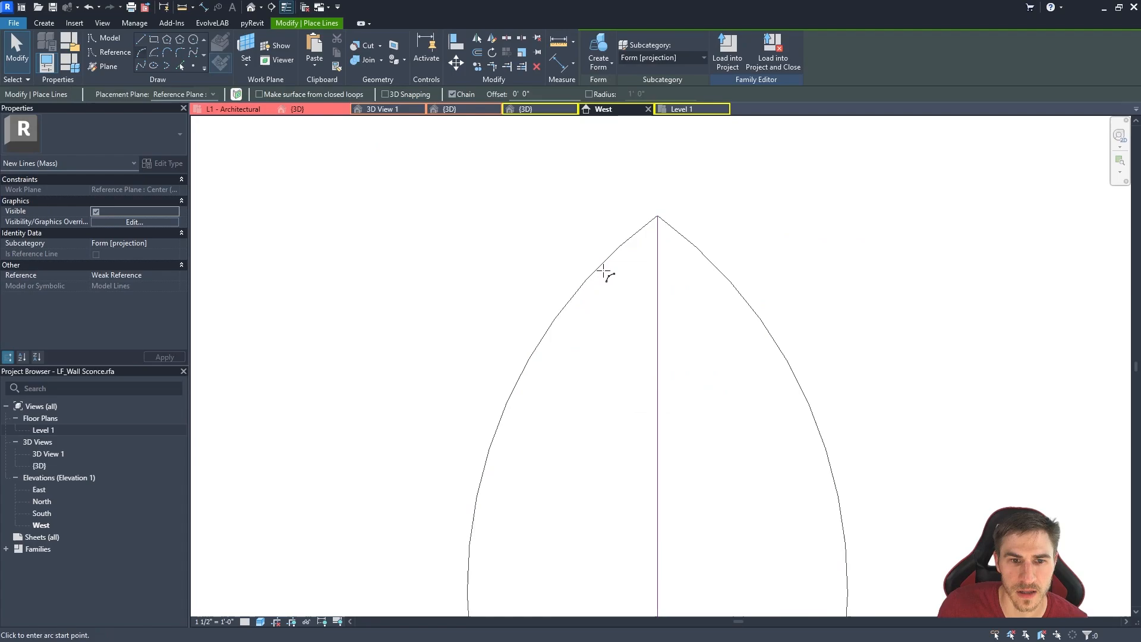
click(699, 253)
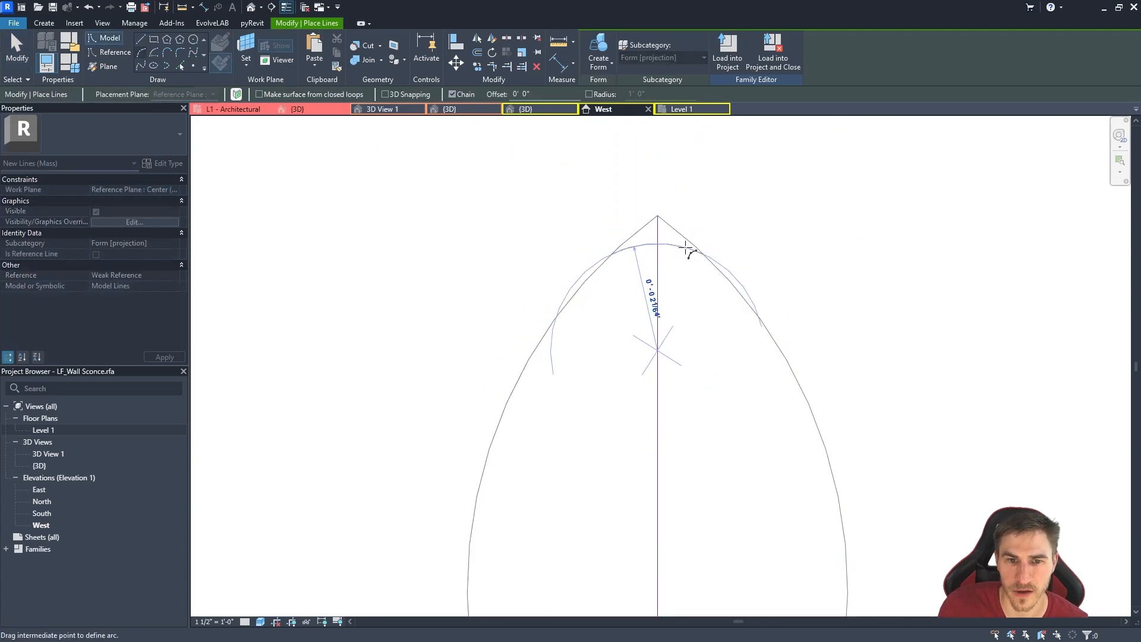
scroll(689, 245, up, 3)
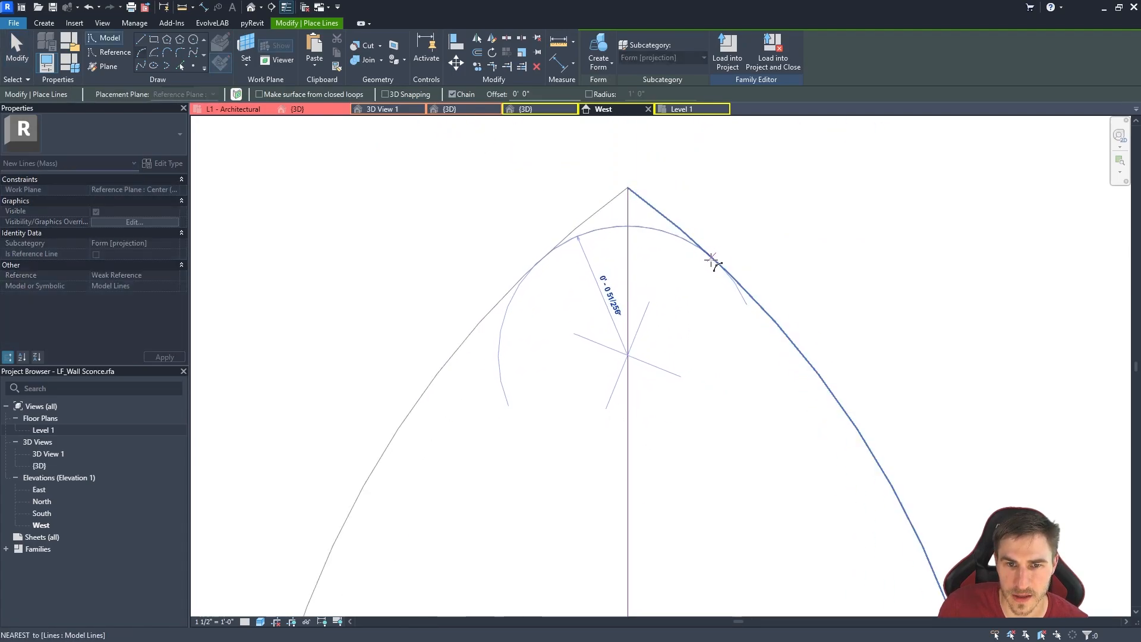
key(Escape)
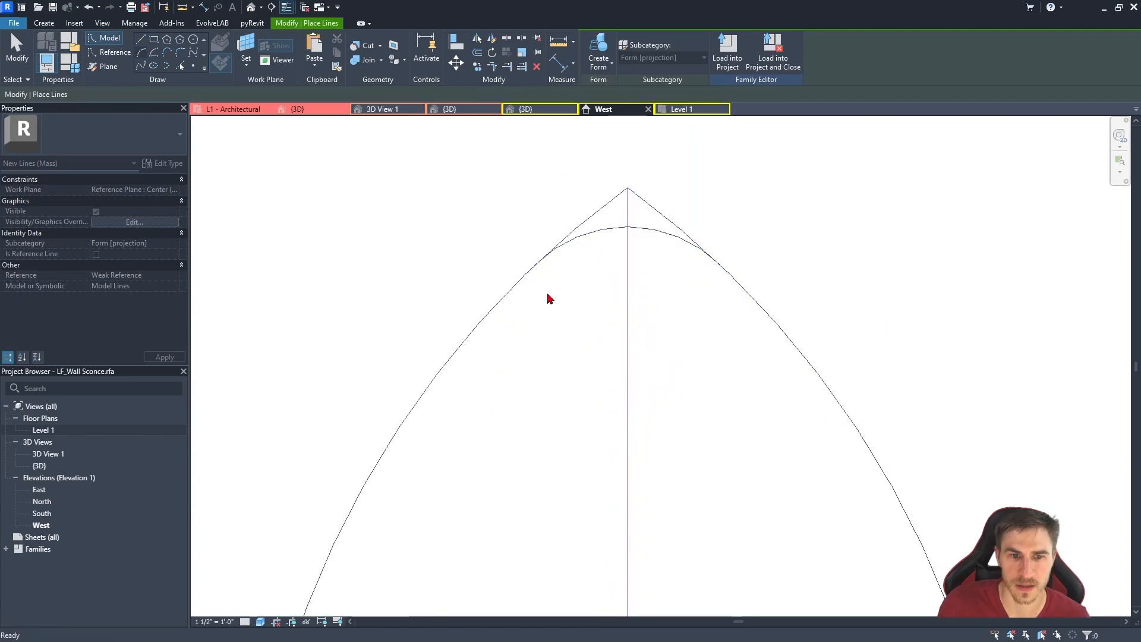
Trim both bulb side arcs to the small tip arc so the outline gets a rounded tip.
scroll(547, 298, down, 3)
key(Escape)
click(501, 329)
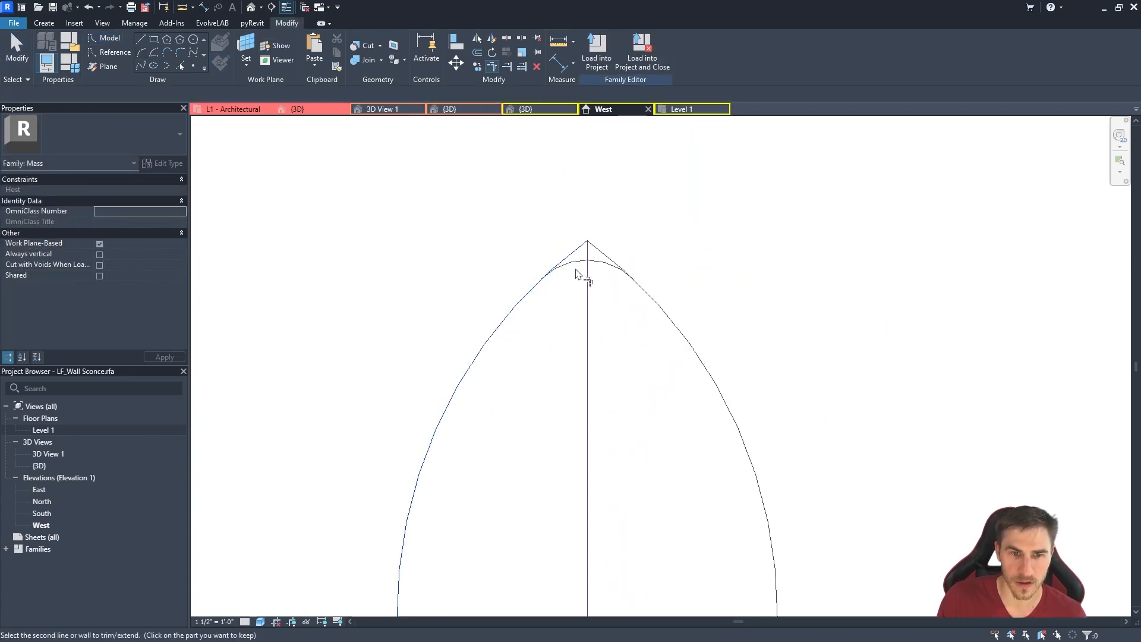
click(649, 301)
scroll(657, 275, down, 2)
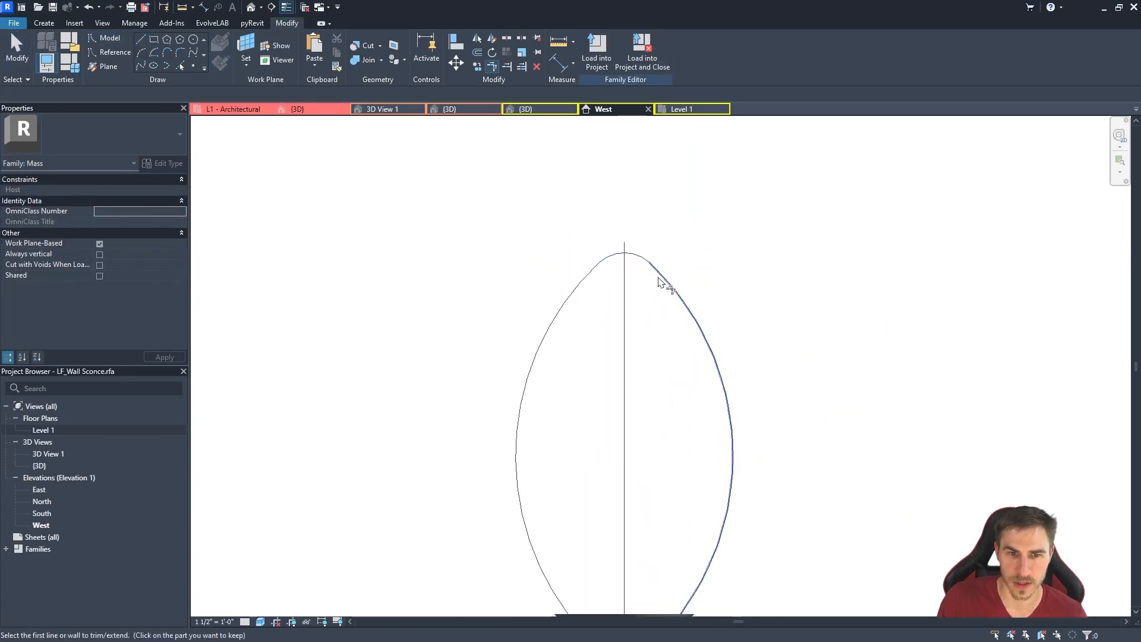
key(Escape)
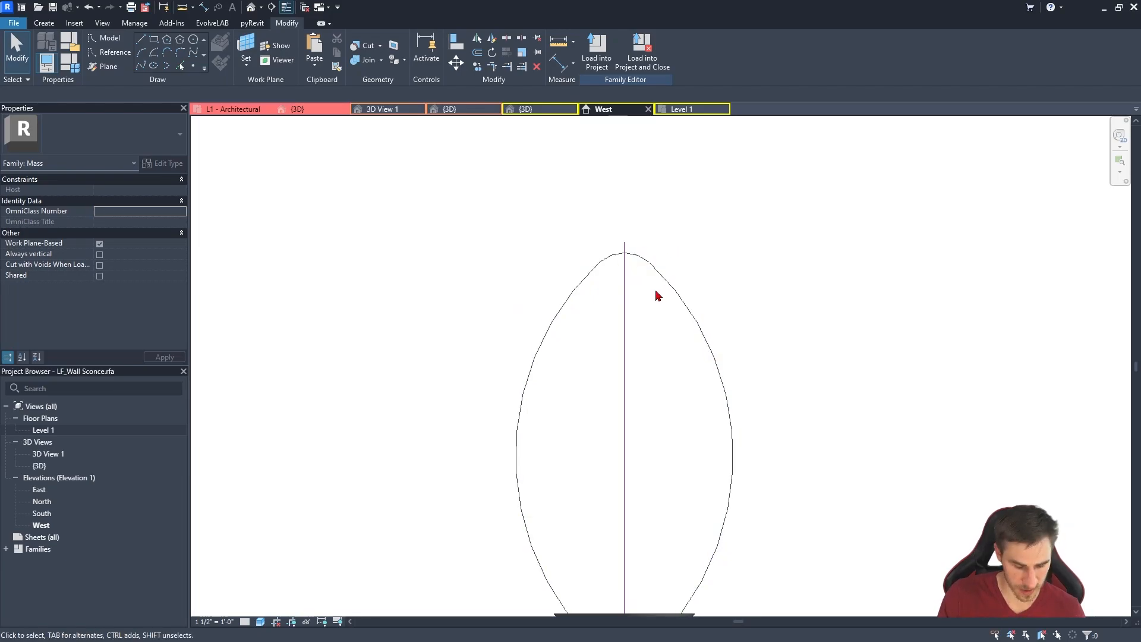
Draw a vertical model line along the reference line across the bulb tip and trim the tip arc's right half back to it.
key(l)
key(i)
click(624, 297)
click(624, 180)
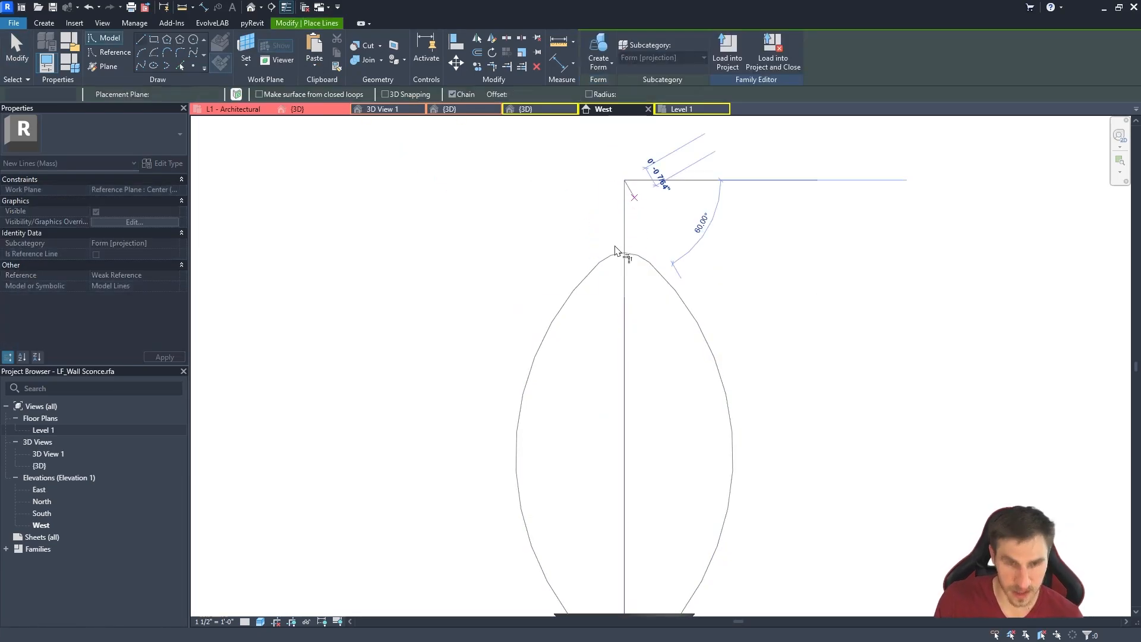
key(Escape)
key(Escape)
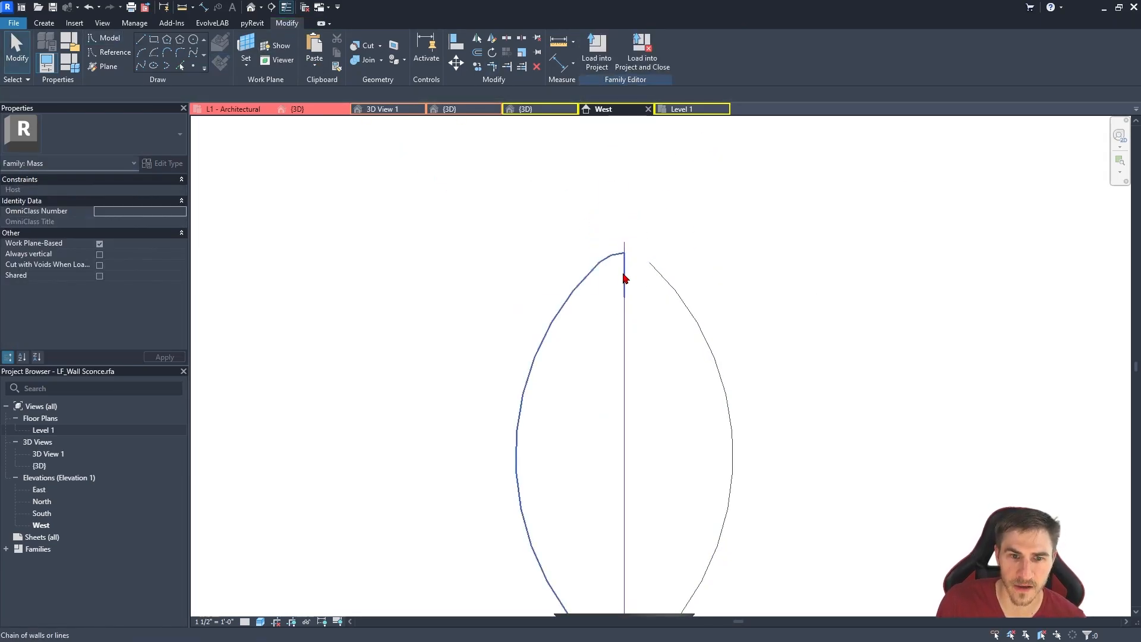
Delete the vertical helper line at the tip and the bulb's right-hand arc, keeping only the left half-profile.
click(623, 275)
click(642, 284)
click(667, 280)
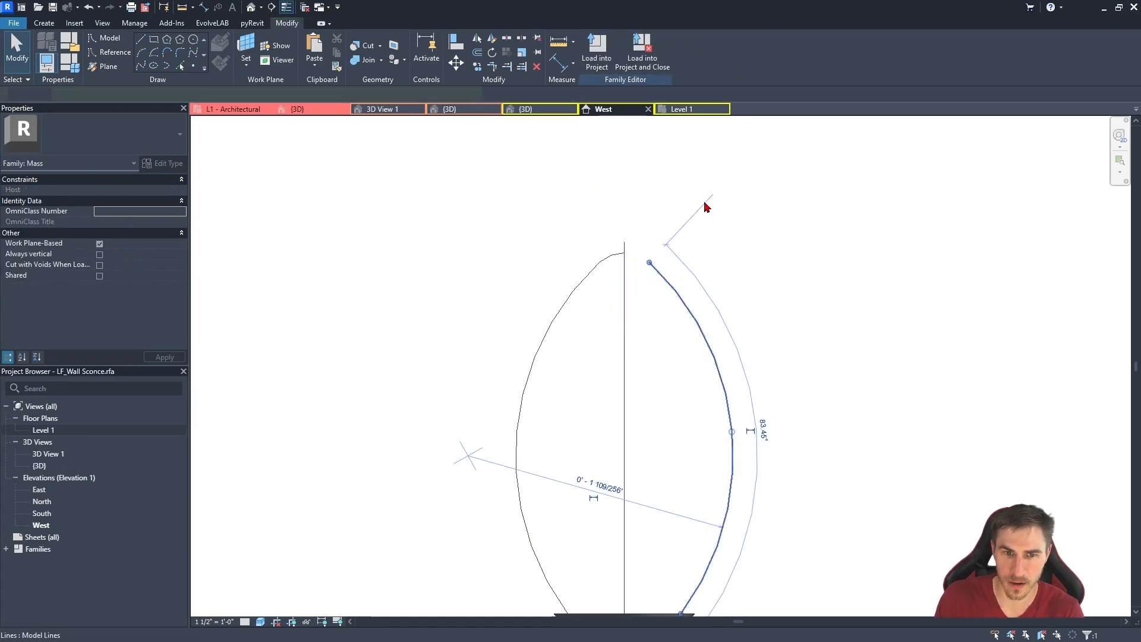
key(Delete)
Create a revolved bulb form from the left half-profile chain and the vertical reference line as its axis.
scroll(718, 239, down, 2)
key(Tab)
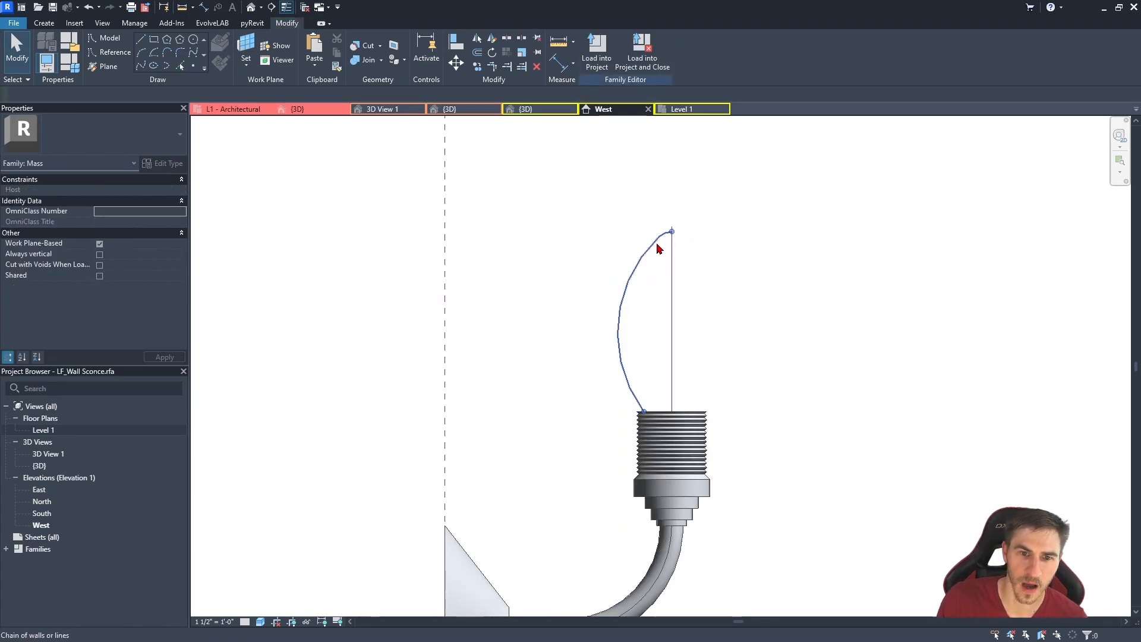
click(667, 248)
ctrl+click(674, 270)
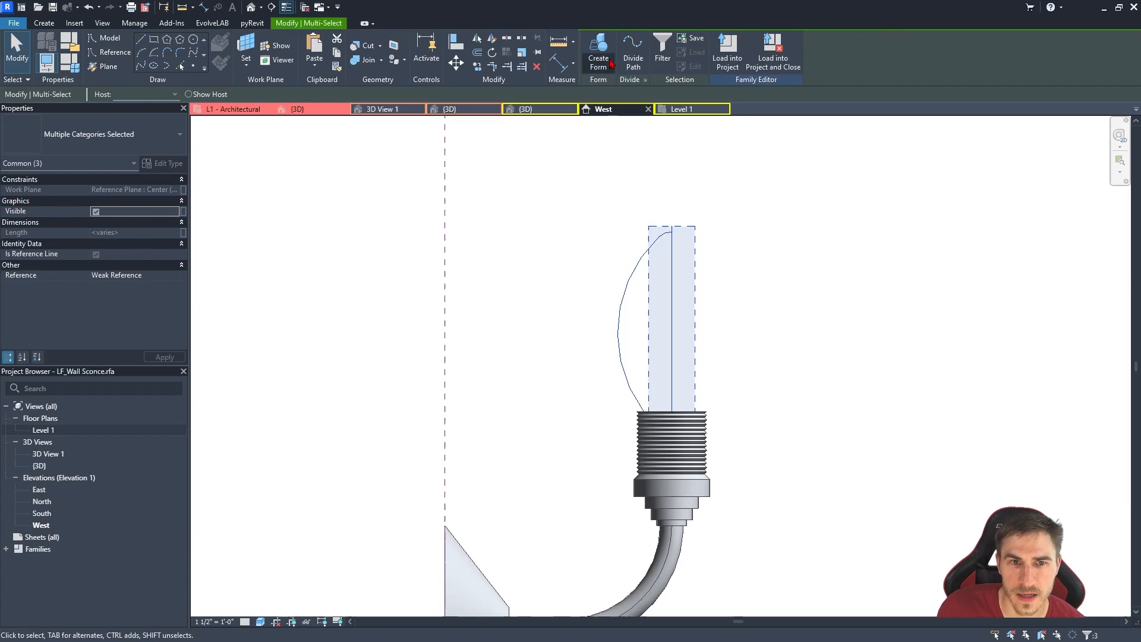
click(601, 45)
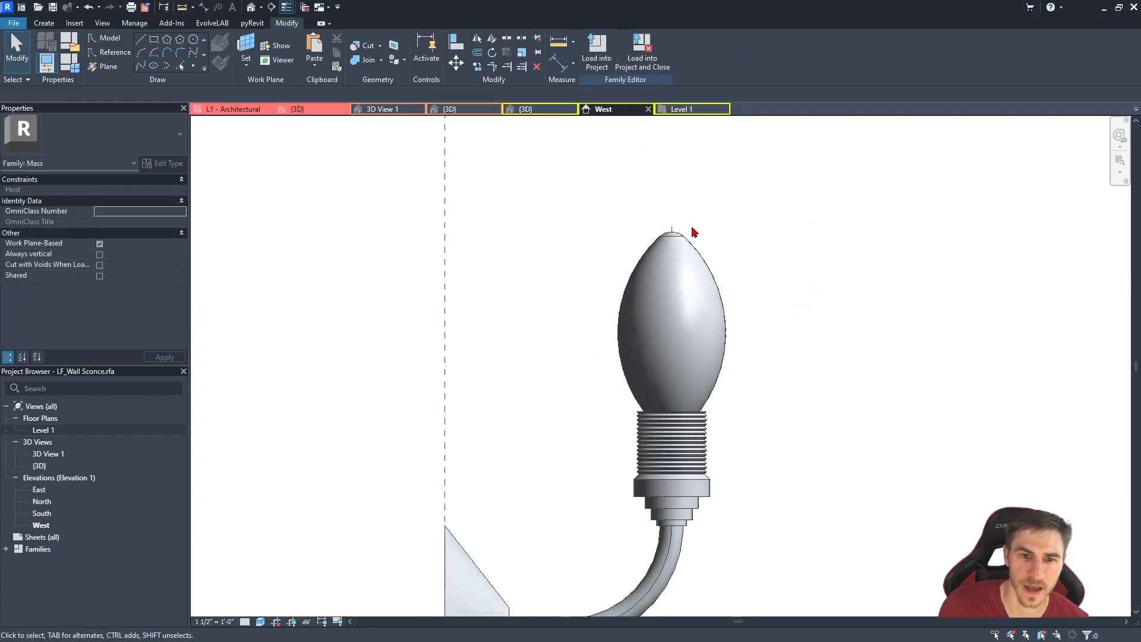
scroll(669, 289, up, 2)
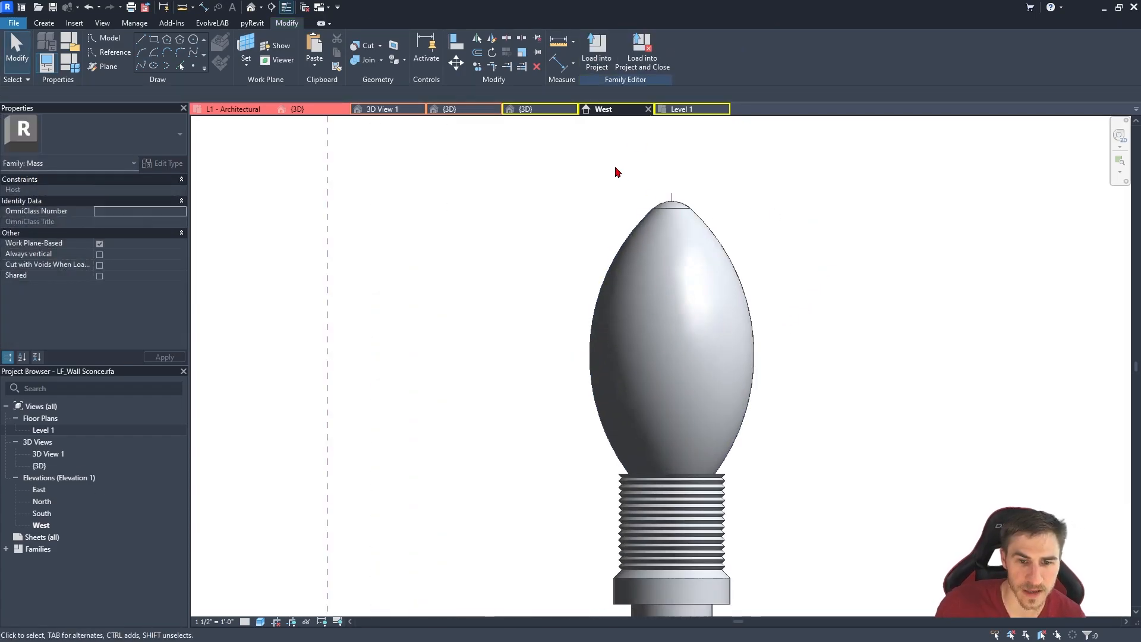
scroll(616, 171, down, 3)
drag(0, 140, 0, 173)
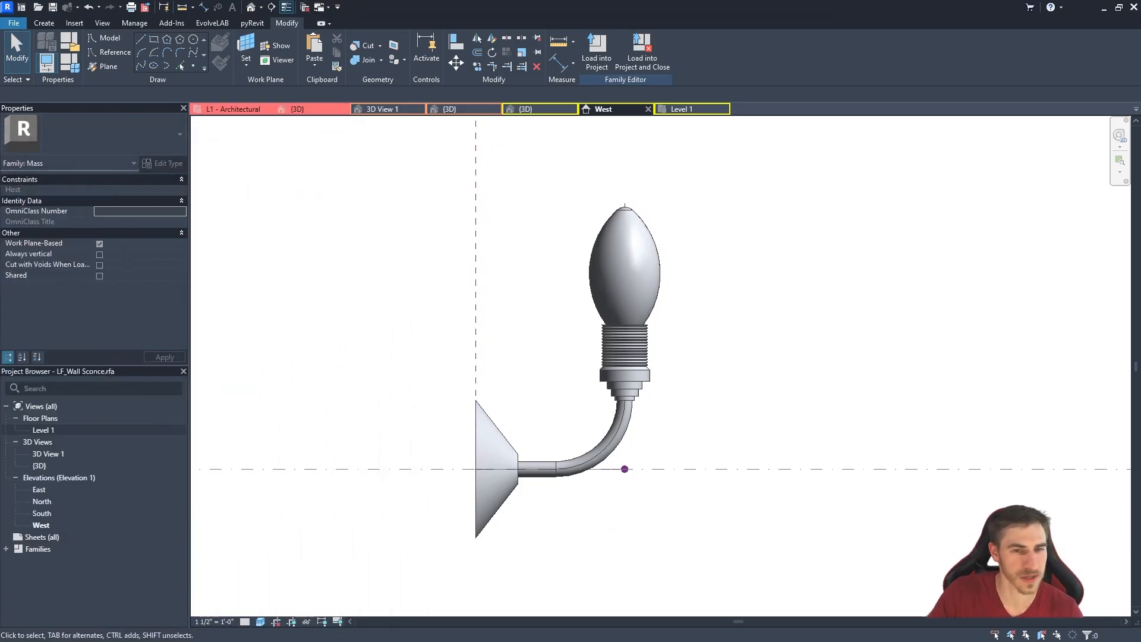
In the wall sconce's 3D view, create a form from the circular top rim edges of the threaded socket beneath the bulb.
scroll(499, 371, down, 2)
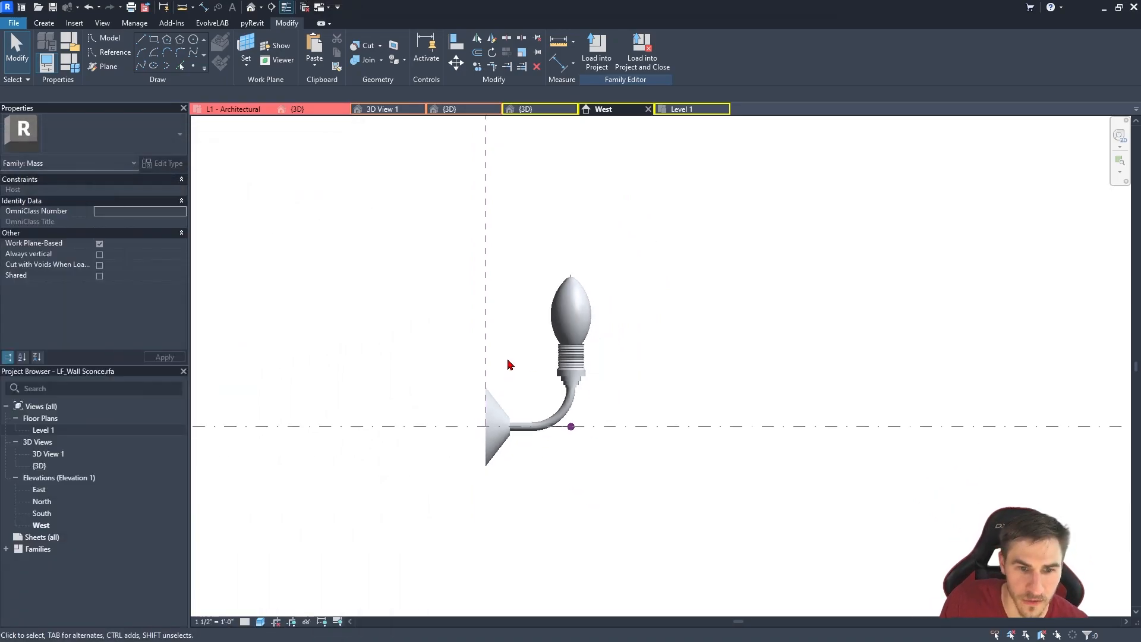
click(538, 109)
scroll(626, 390, up, 5)
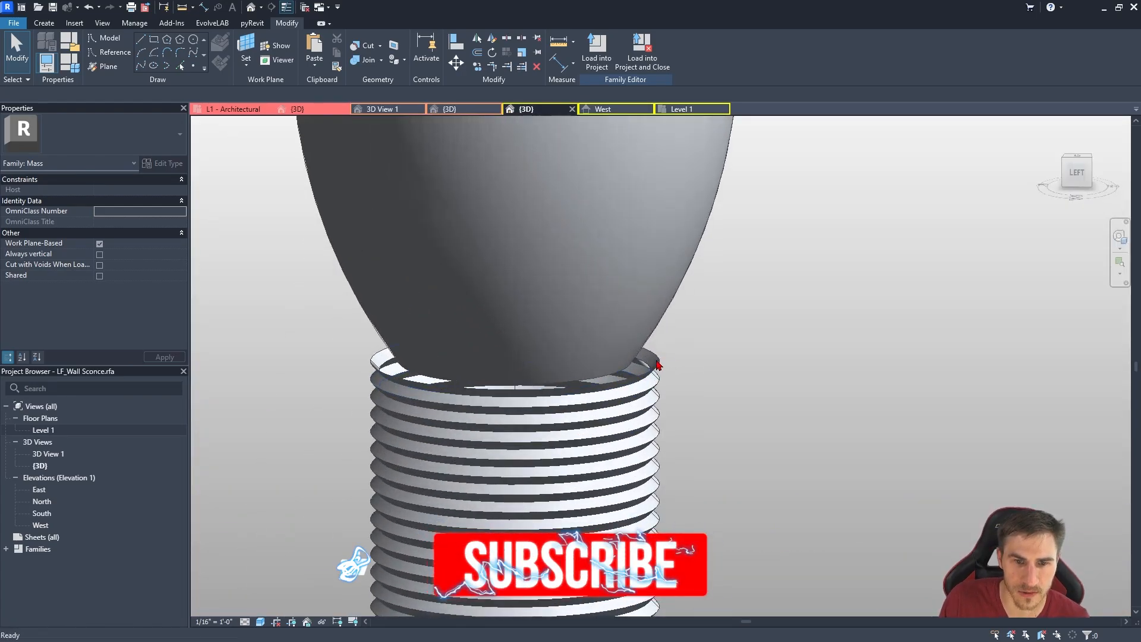
click(647, 376)
ctrl+click(642, 375)
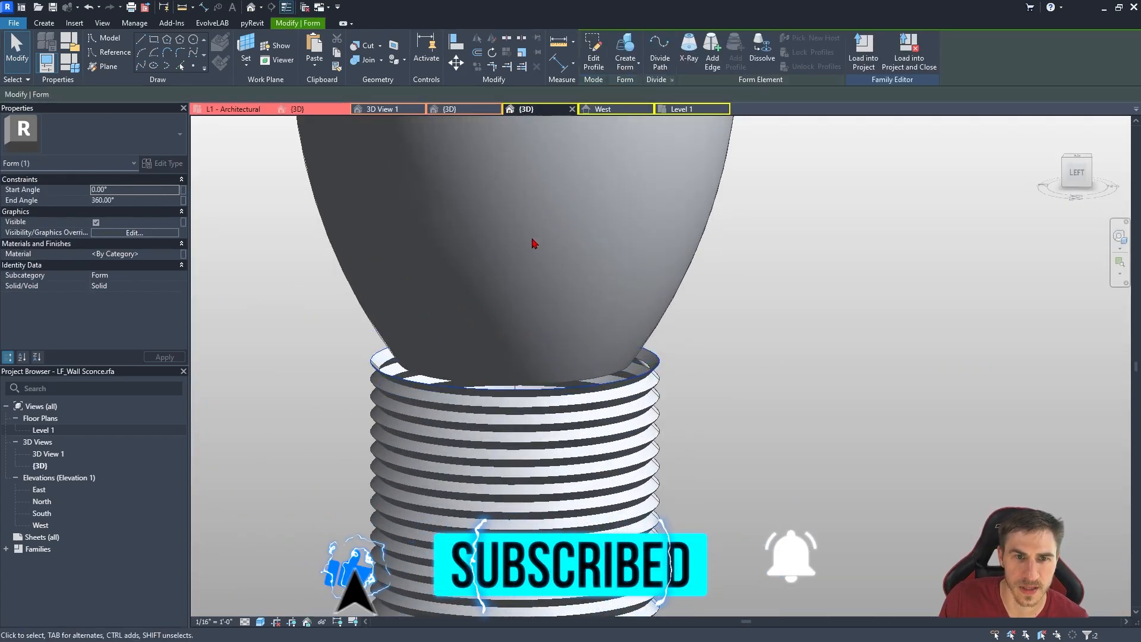
click(623, 43)
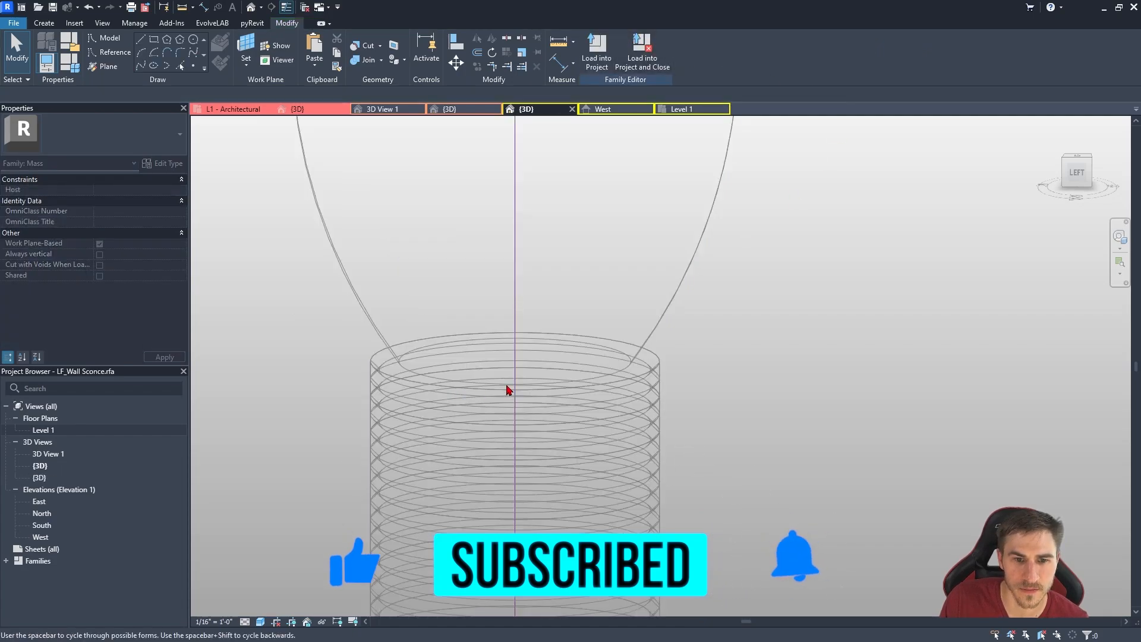
click(507, 389)
scroll(540, 303, down, 5)
key(Escape)
scroll(645, 395, down, 4)
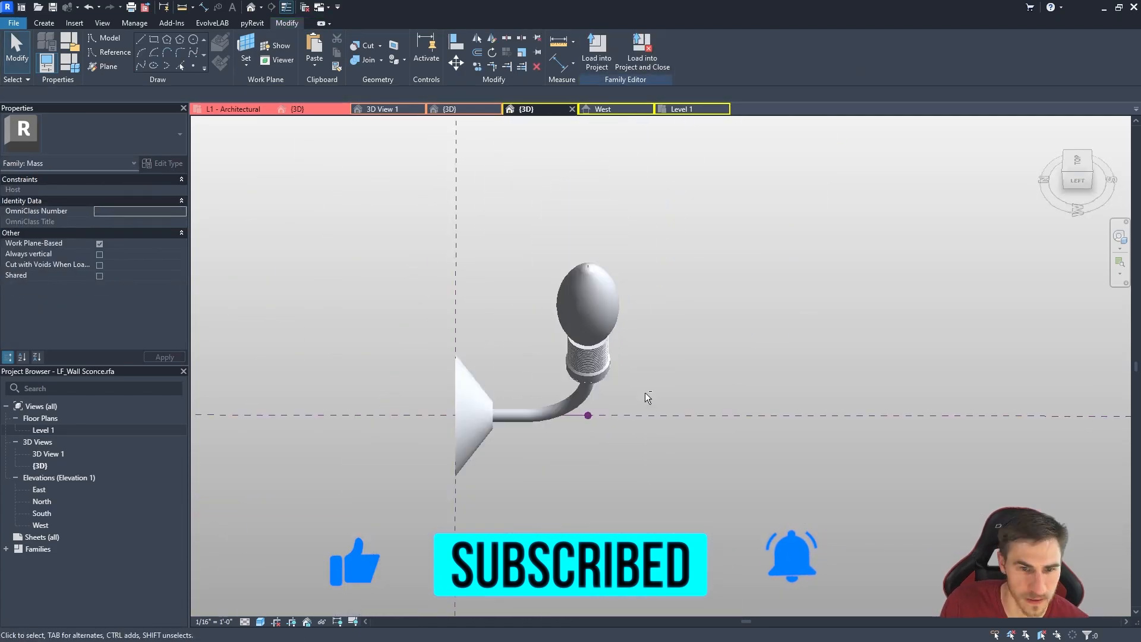
Save the LF_Wall Sconce family and check the finished fixture from an angled 3D view.
shift+middle_drag(606, 212, 563, 321)
click(59, 9)
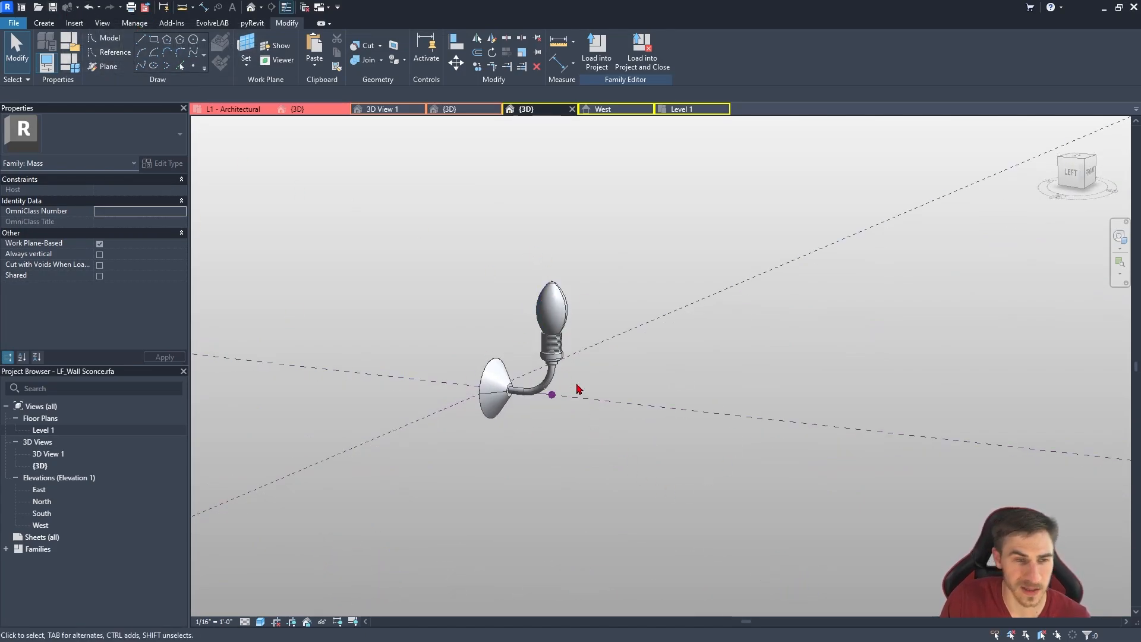
shift+middle_drag(400, 274, 407, 288)
scroll(453, 320, up, 2)
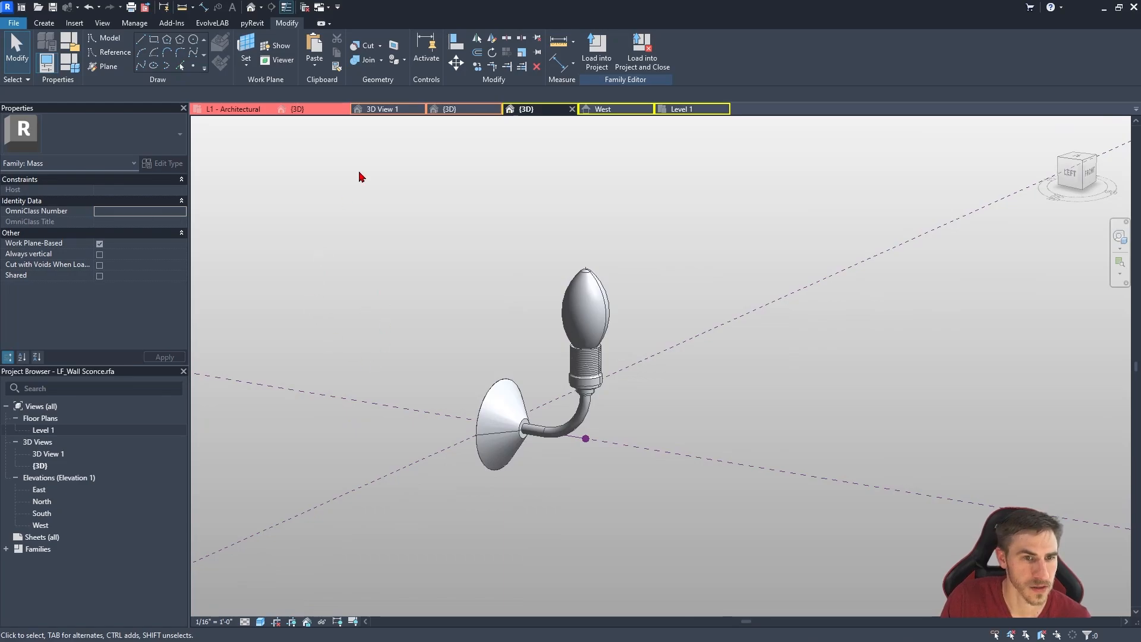
Load the LF_Shade Med family into the LF_Wall Sconce.rfa family.
click(465, 110)
shift+middle_drag(439, 342, 630, 366)
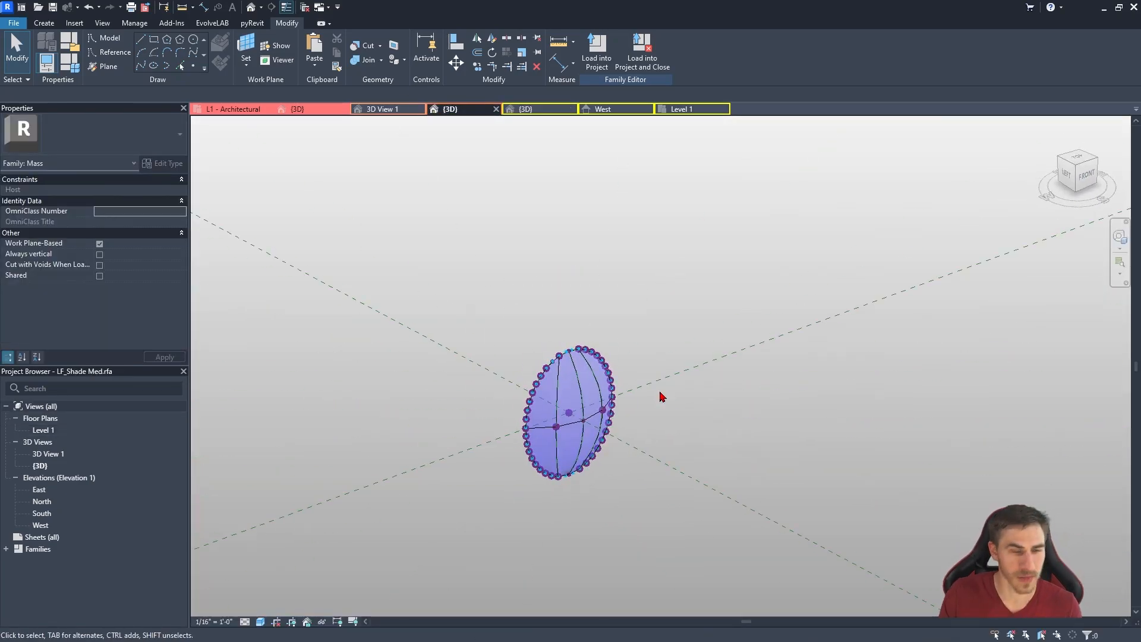
click(596, 52)
click(494, 262)
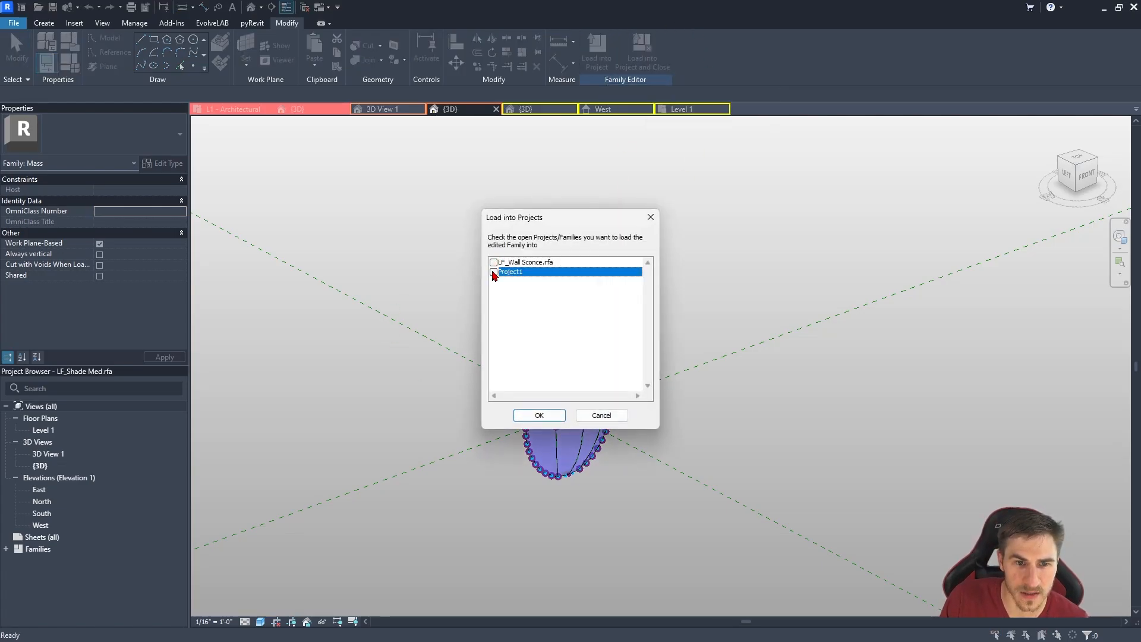
click(494, 271)
click(539, 415)
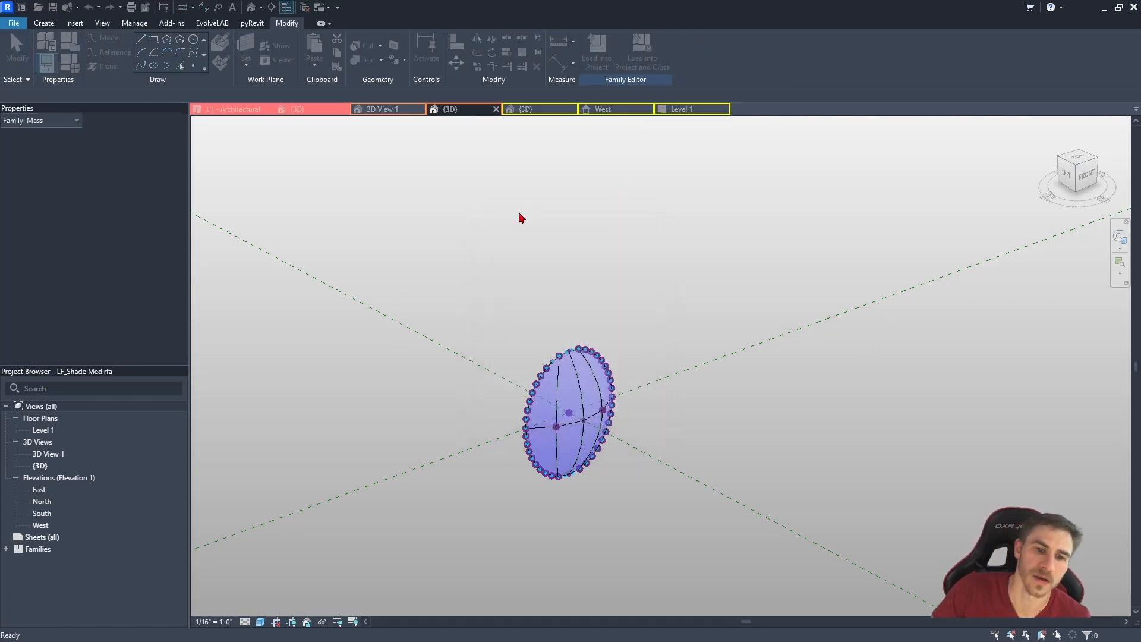
Place one LF_Shade Med instance in the Level 1 plan, in front of and to the right of the sconce.
scroll(510, 470, down, 3)
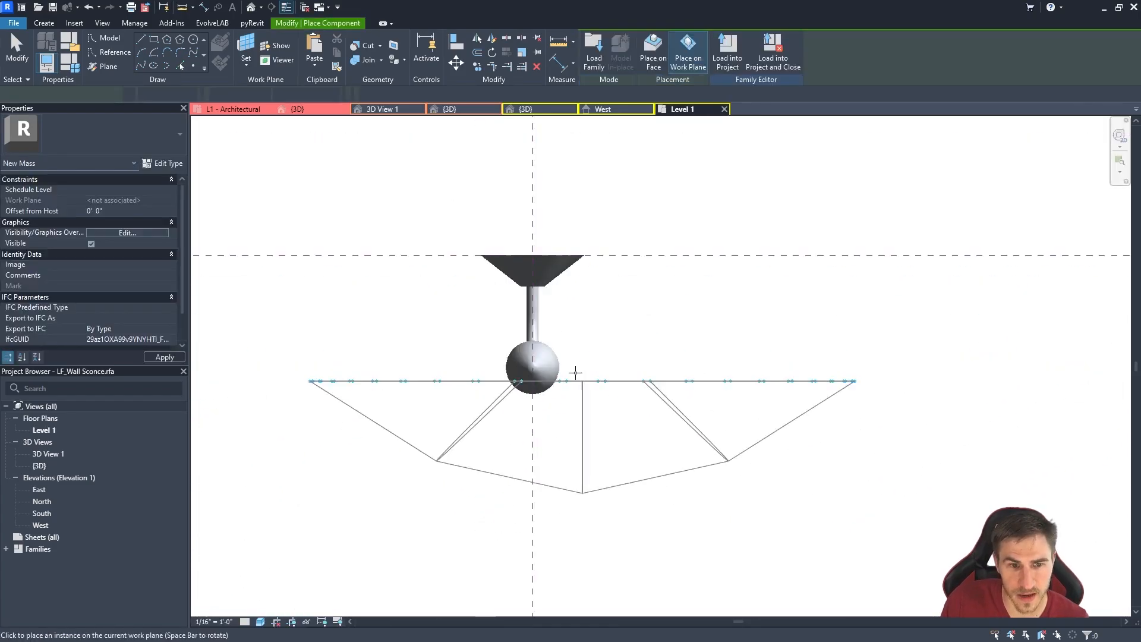
scroll(650, 344, down, 2)
click(787, 448)
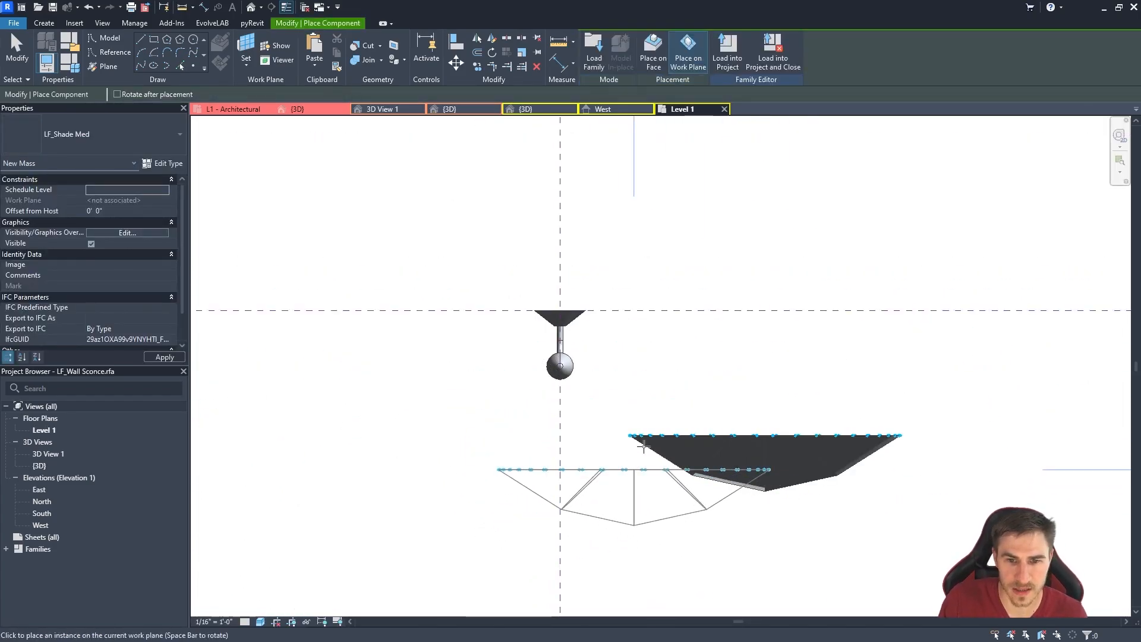
scroll(720, 384, down, 2)
key(Escape)
key(Escape)
Align the shade's center point to the sconce's vertical center reference plane in the Level 1 plan.
key(a)
key(l)
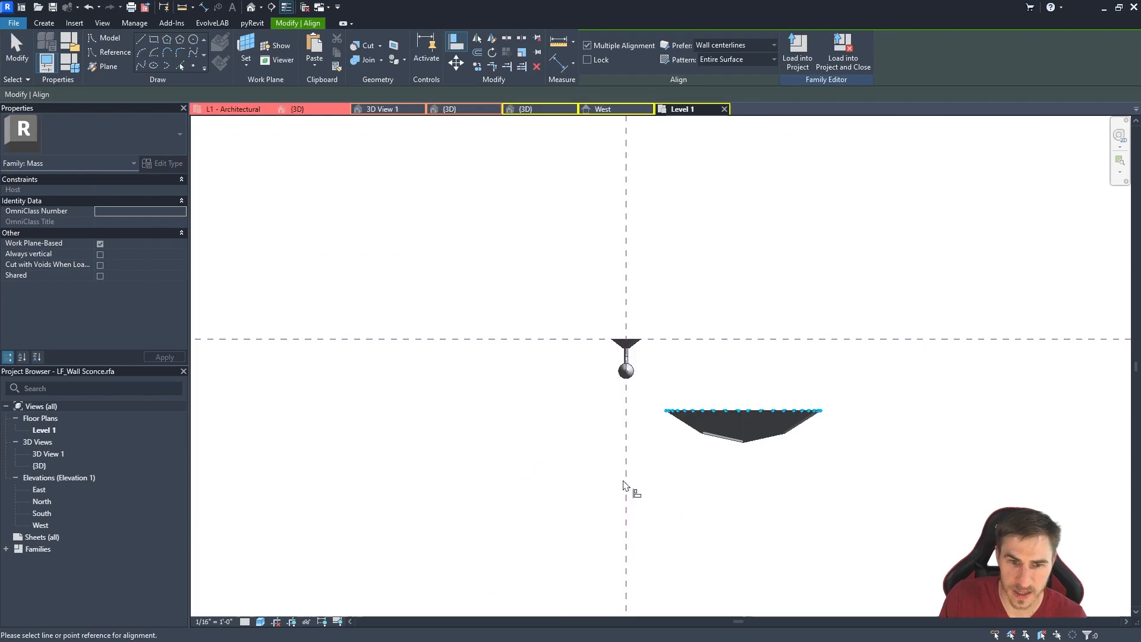
click(747, 444)
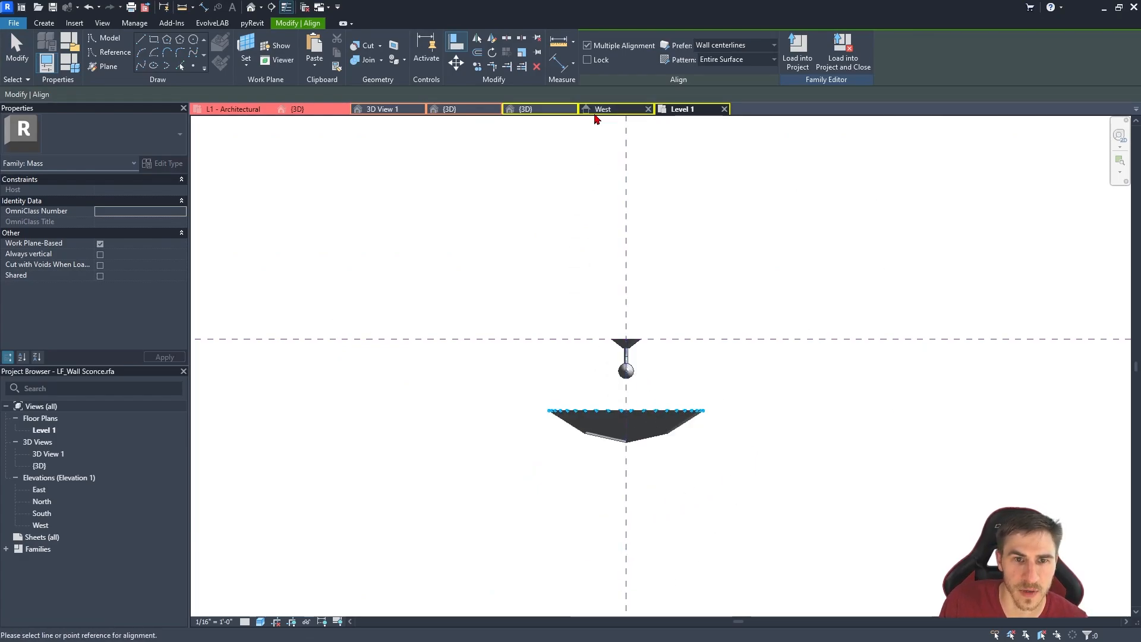
In the West elevation, compare the shade's position relative to the sconce with the wall light drawing in the image viewer.
click(597, 109)
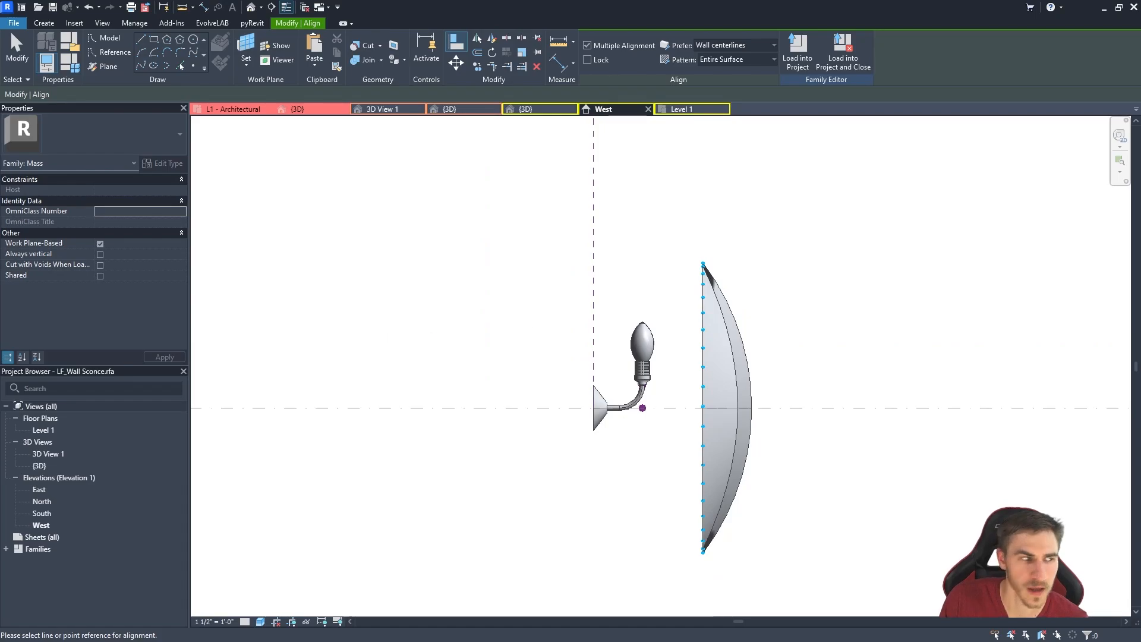
key(alt+Tab)
scroll(416, 480, down, 3)
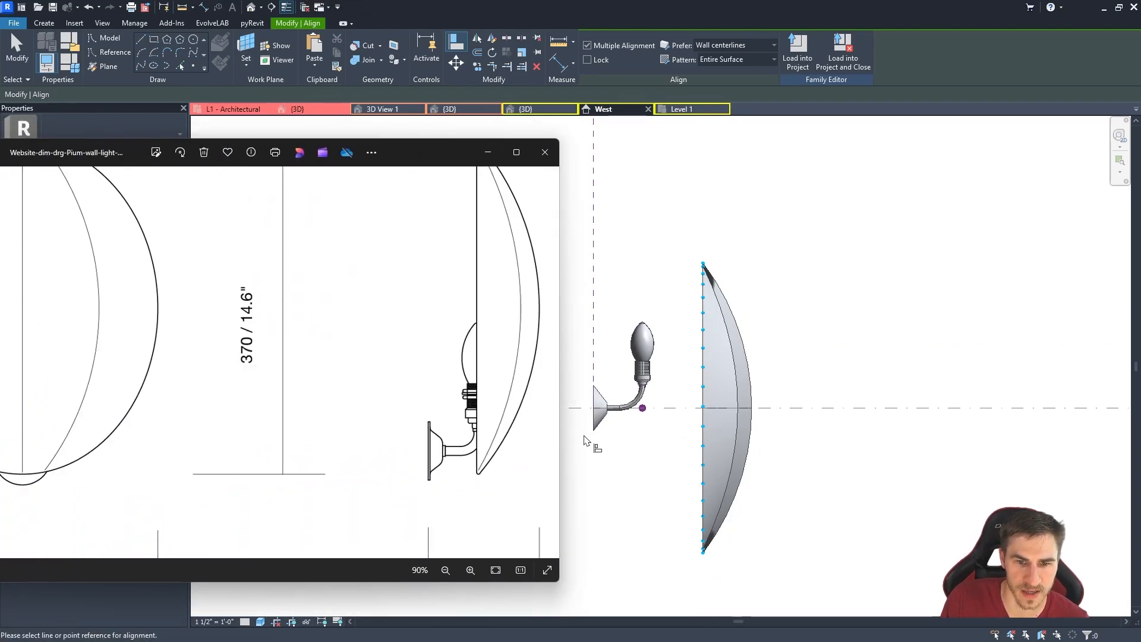
key(alt+Tab)
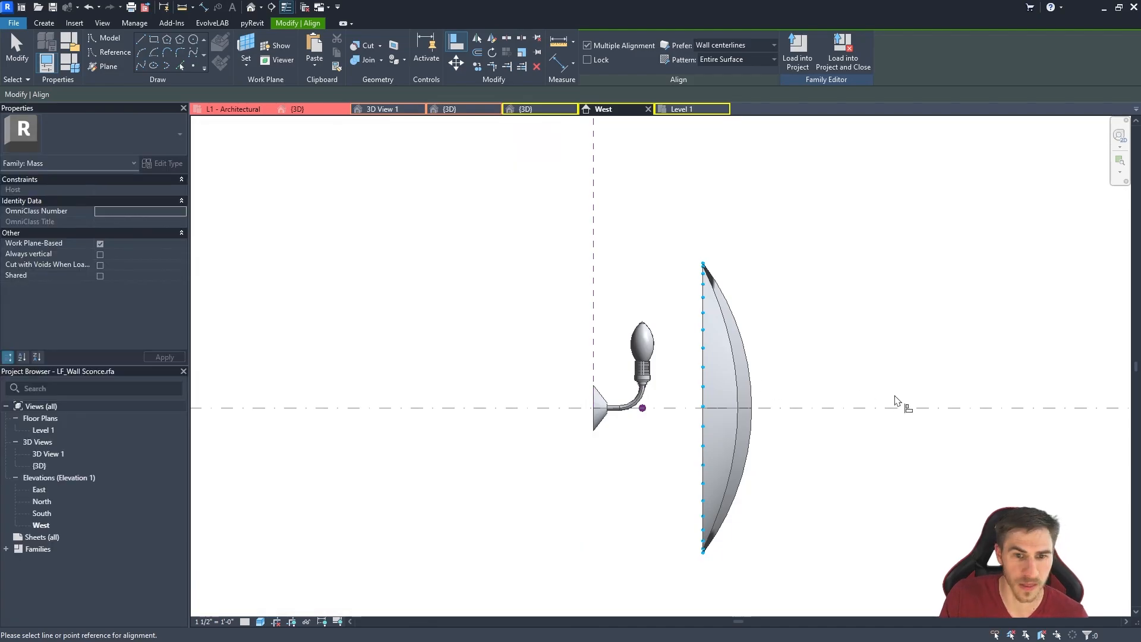
key(Escape)
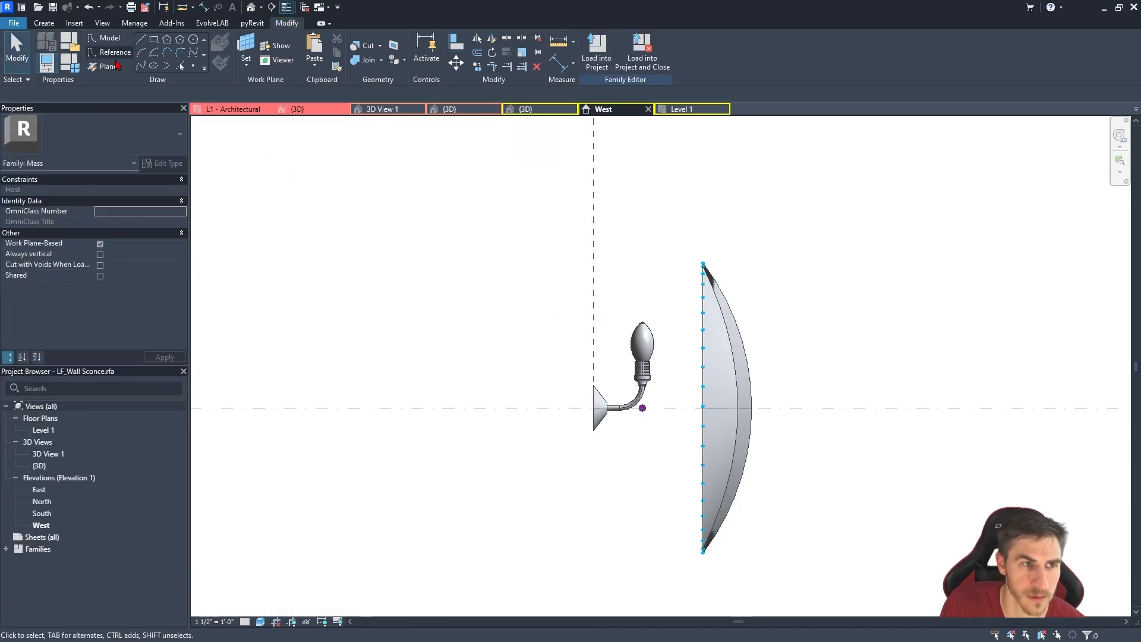
Draw a horizontal reference plane just below the Level 1 line, running from the sconce arm past the shade.
click(111, 66)
click(634, 423)
click(849, 422)
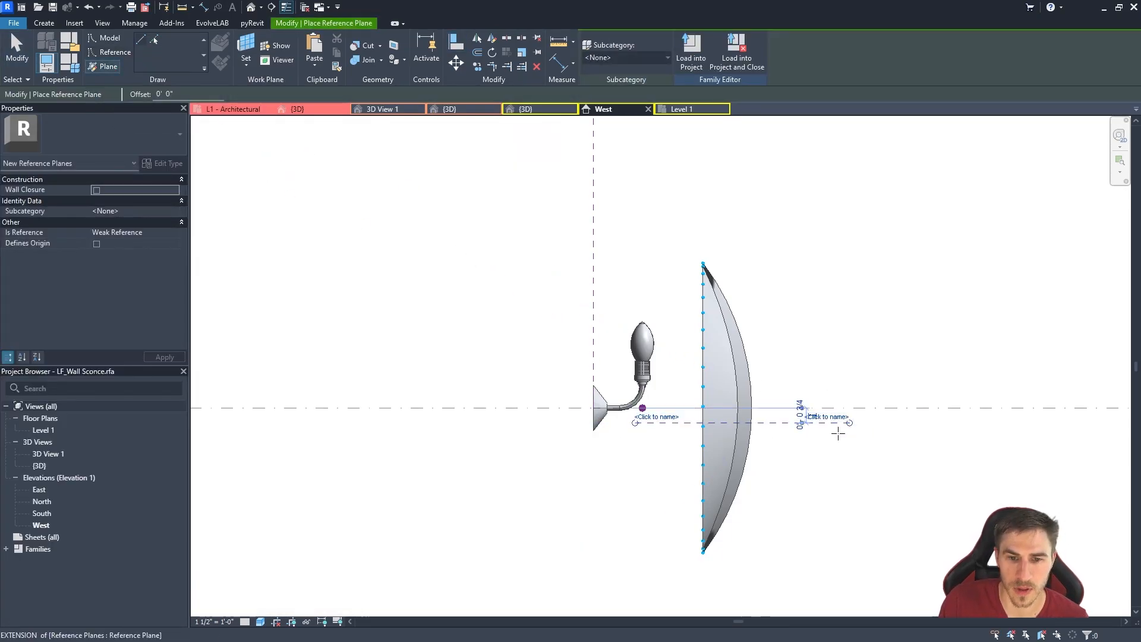
scroll(654, 426, up, 3)
key(Escape)
Measure the wall plate from its bottom corner up to the Level 1 line.
key(d)
key(i)
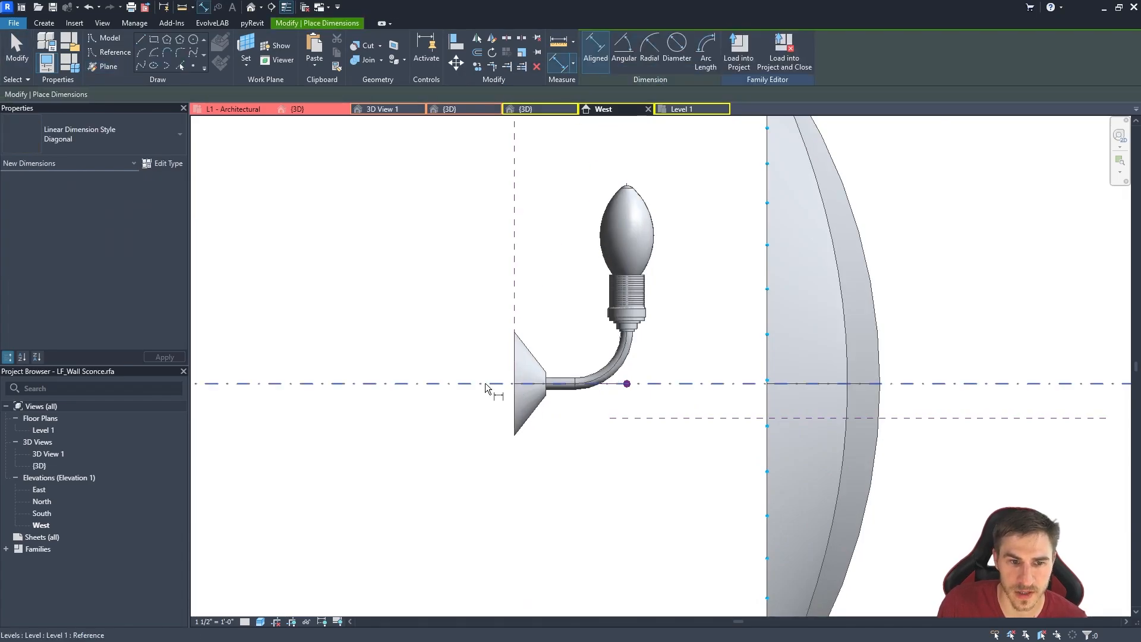
click(486, 384)
key(m)
key(e)
click(514, 436)
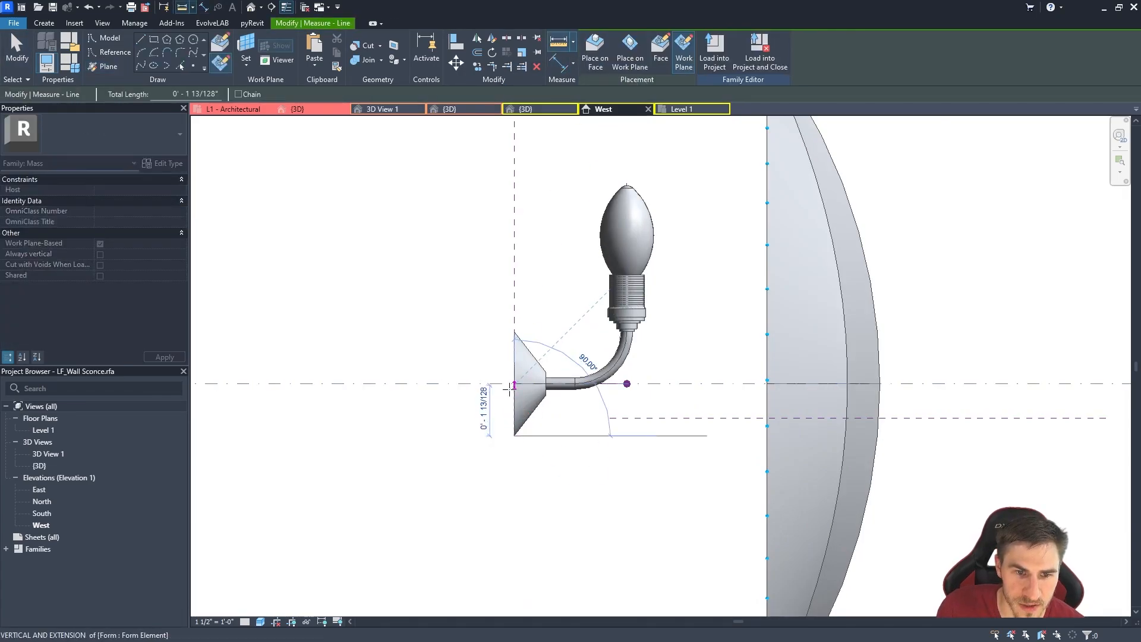
key(Escape)
key(Escape)
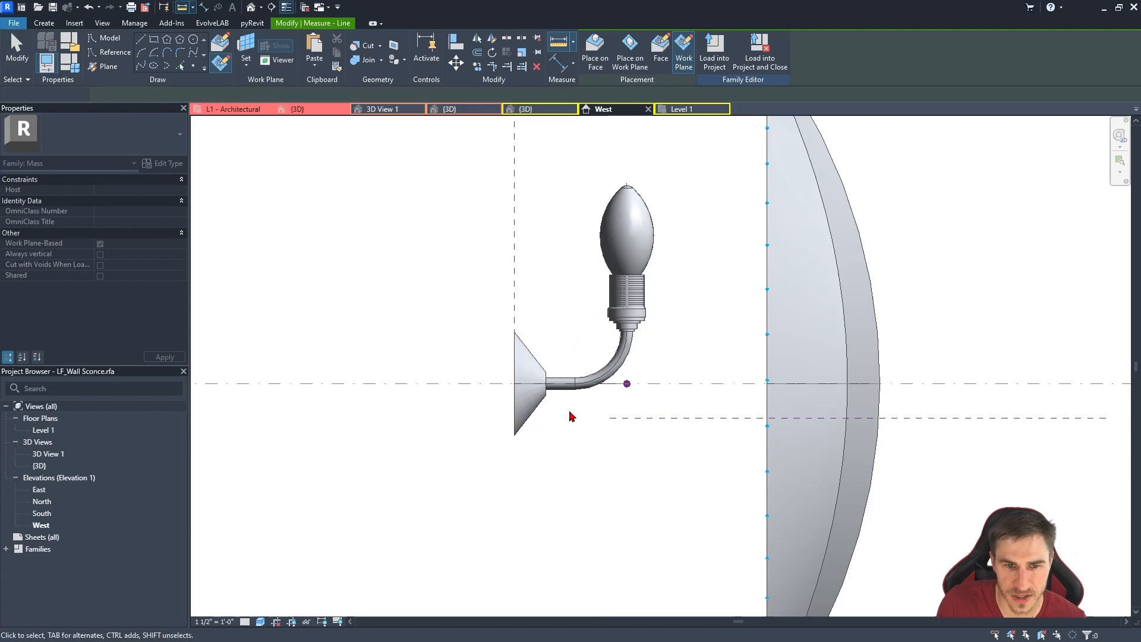
Extend the horizontal reference plane back to the wall plate and place it level with the plate's bottom corner.
drag(655, 419, 466, 416)
scroll(609, 466, up, 3)
scroll(548, 453, down, 1)
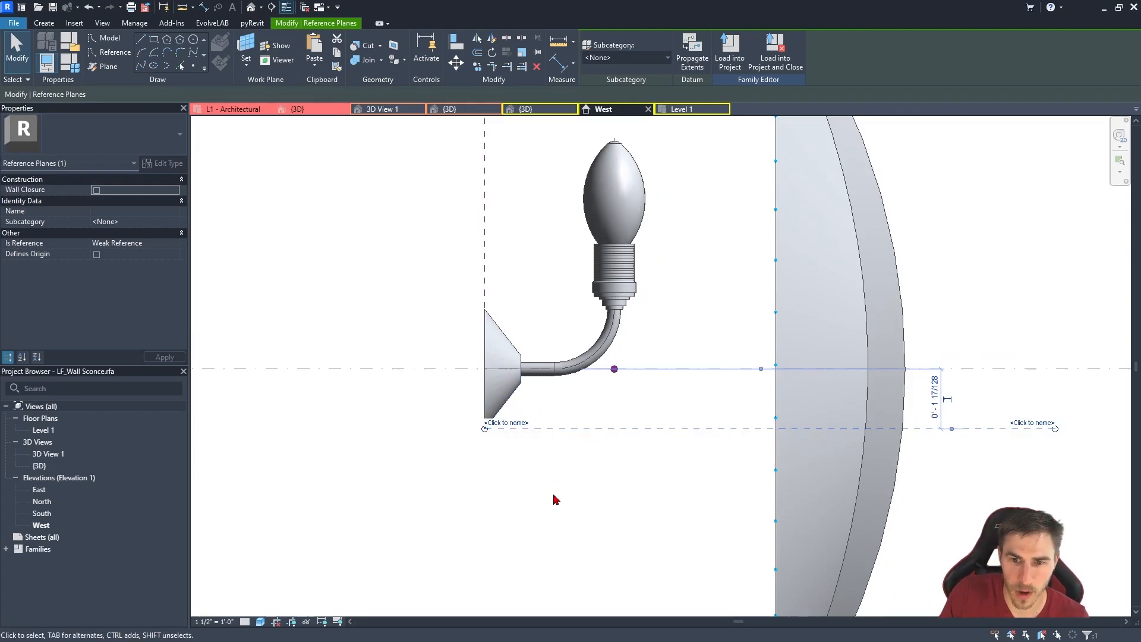
scroll(554, 499, down, 1)
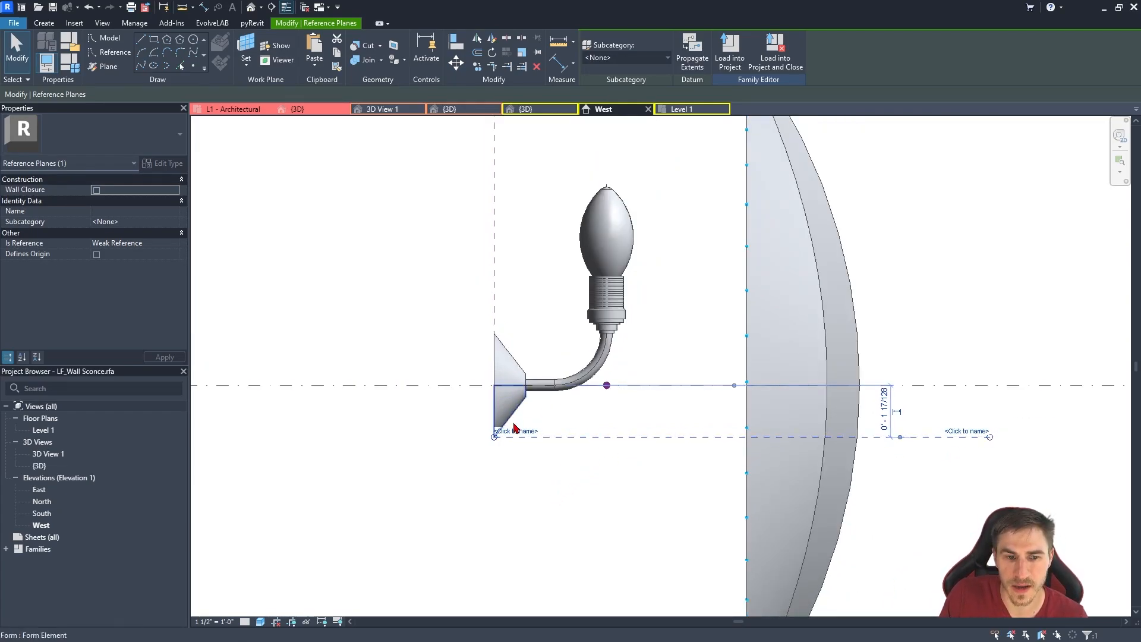
click(581, 515)
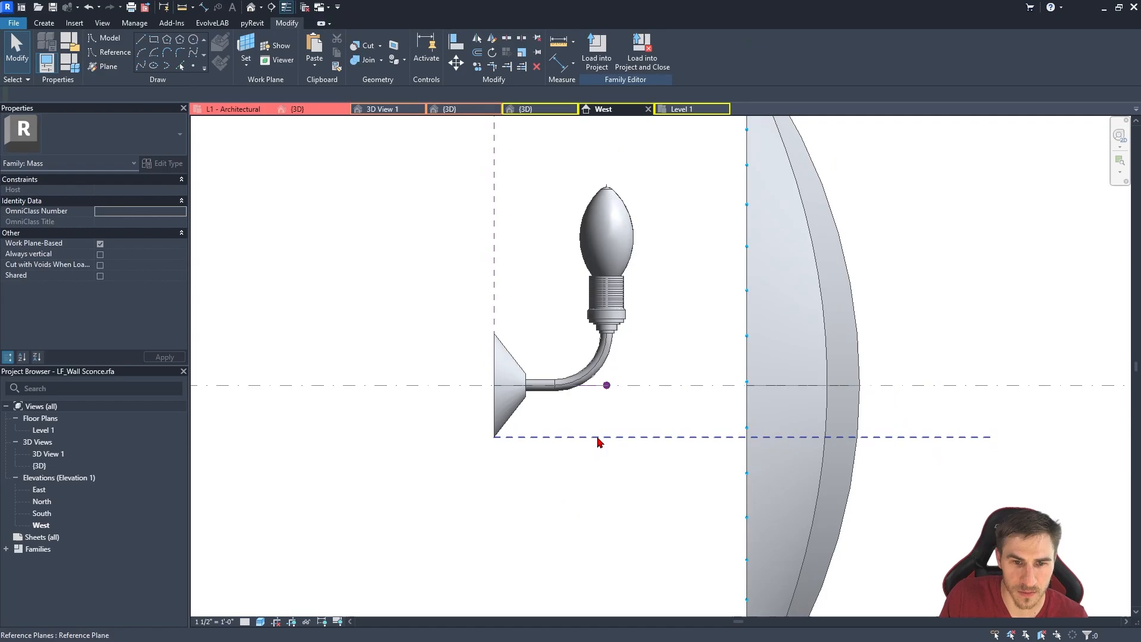
Dimension the distance between the Level 1 line and the lower horizontal reference plane, placing it beside the wall plate.
click(556, 64)
click(682, 385)
click(629, 437)
click(429, 410)
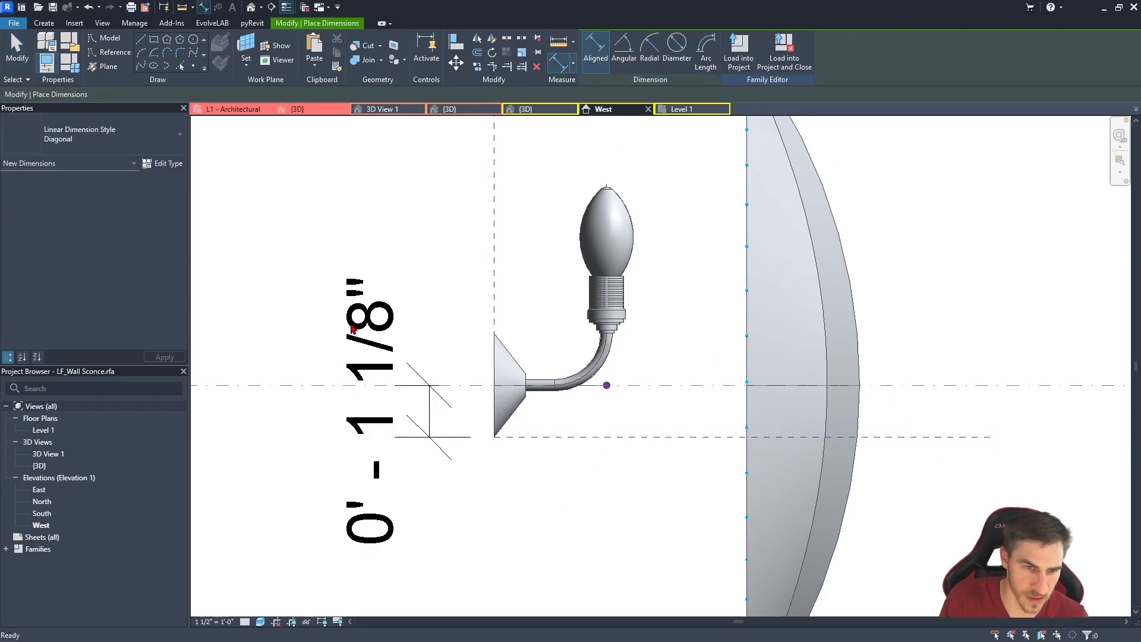
key(Escape)
key(Escape)
Align the shade's lowest point to the horizontal reference plane at the bottom of the wall plate.
scroll(352, 329, down, 4)
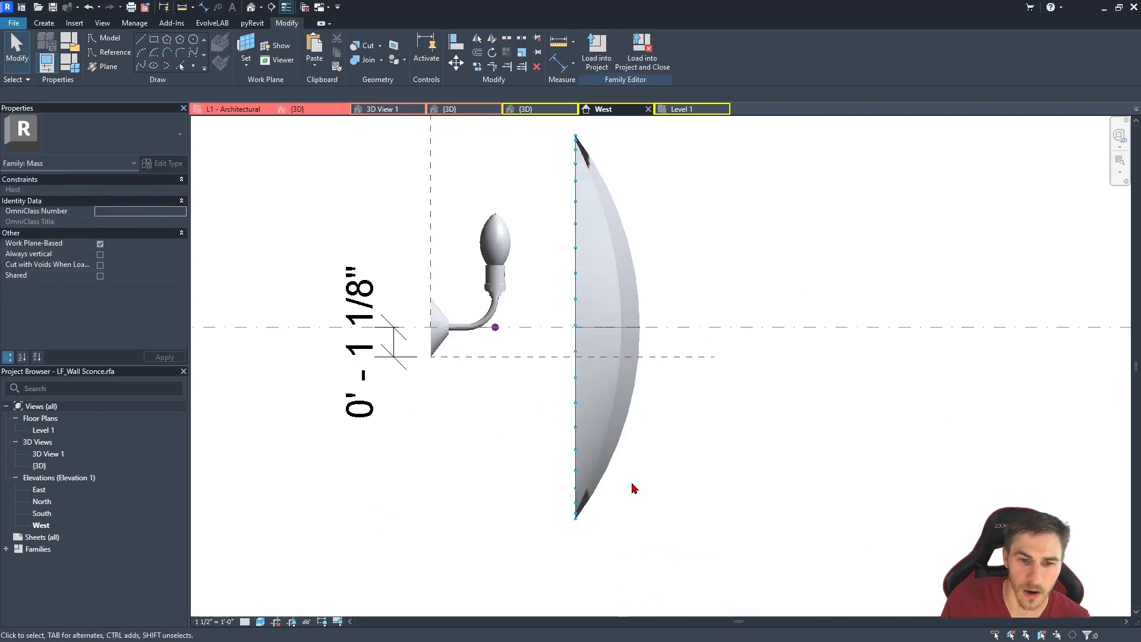
middle_drag(659, 461, 661, 469)
key(a)
key(l)
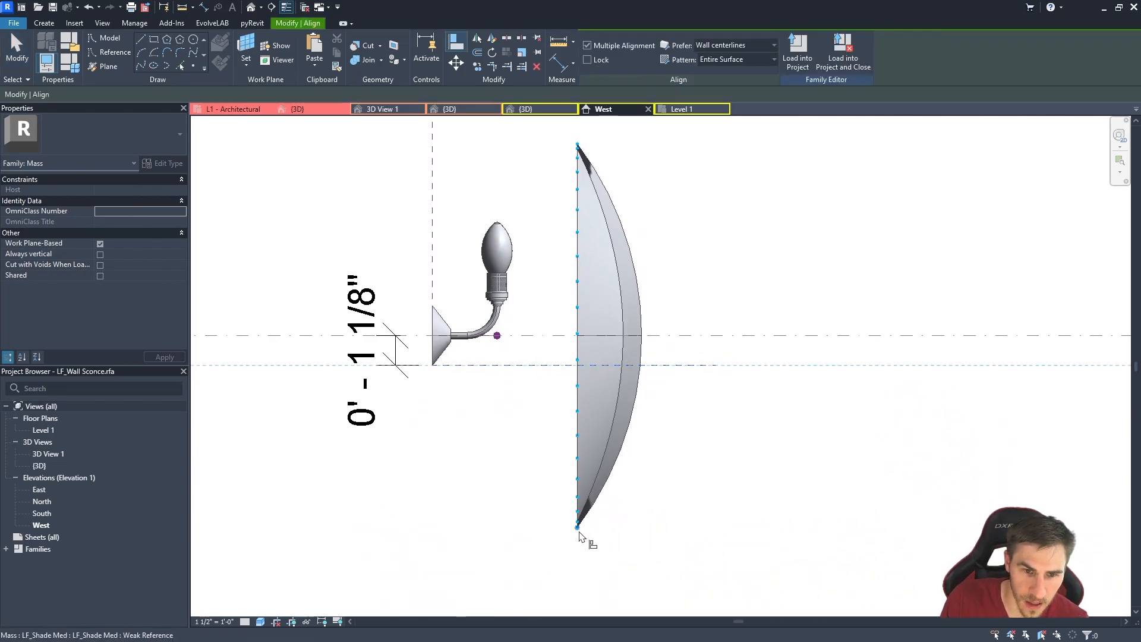
click(575, 538)
middle_drag(482, 394, 482, 531)
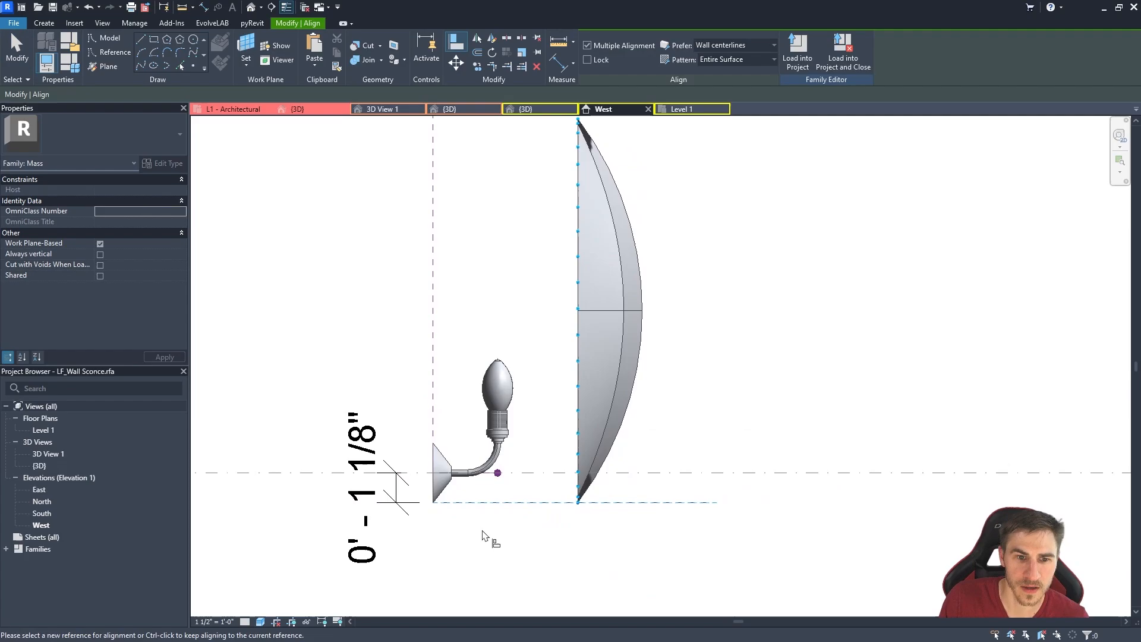
key(Escape)
key(Escape)
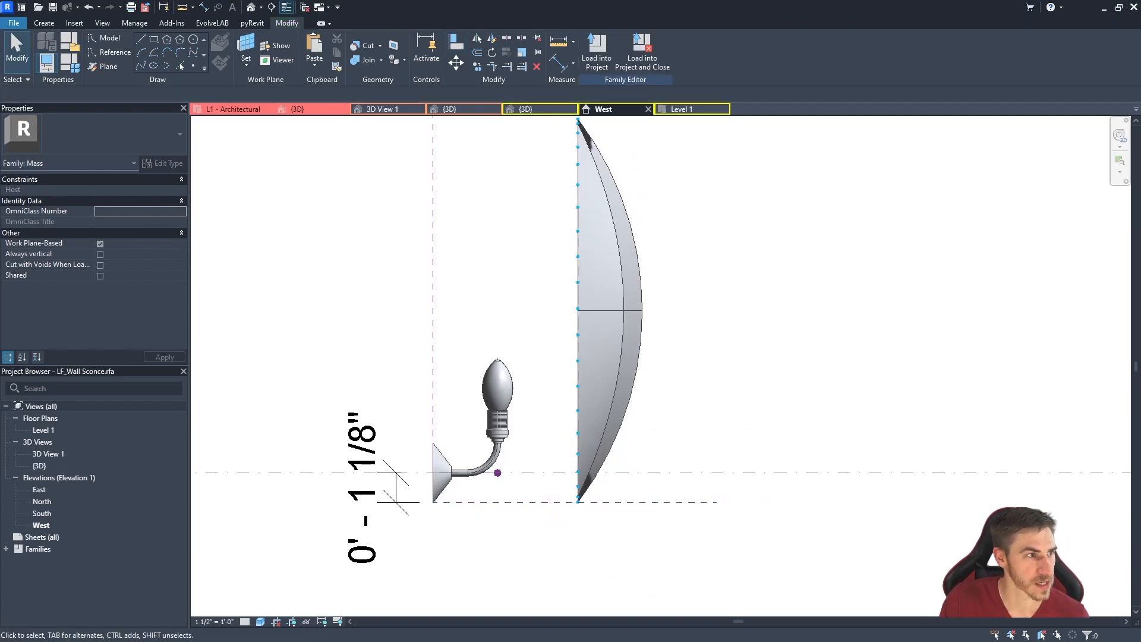
Dimension the fixture's depth from the vertical wall reference plane to the shade's outermost point, above the shade.
mouse_move(0, 173)
mouse_down()
mouse_move(331, 164)
mouse_move(464, 133)
mouse_move(362, 144)
mouse_up()
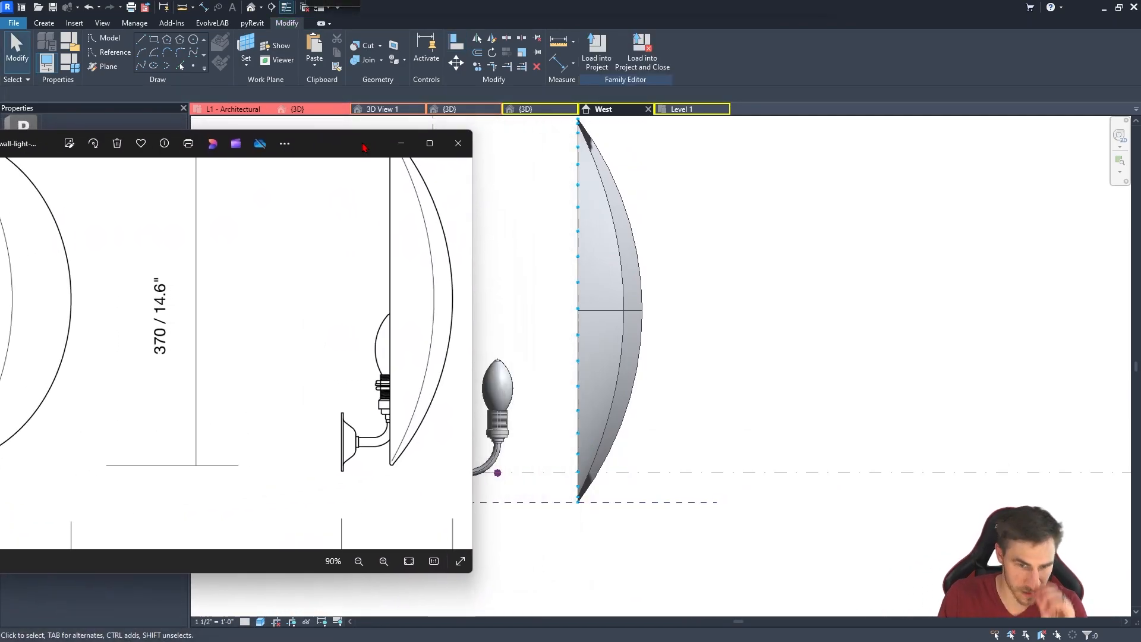
click(401, 144)
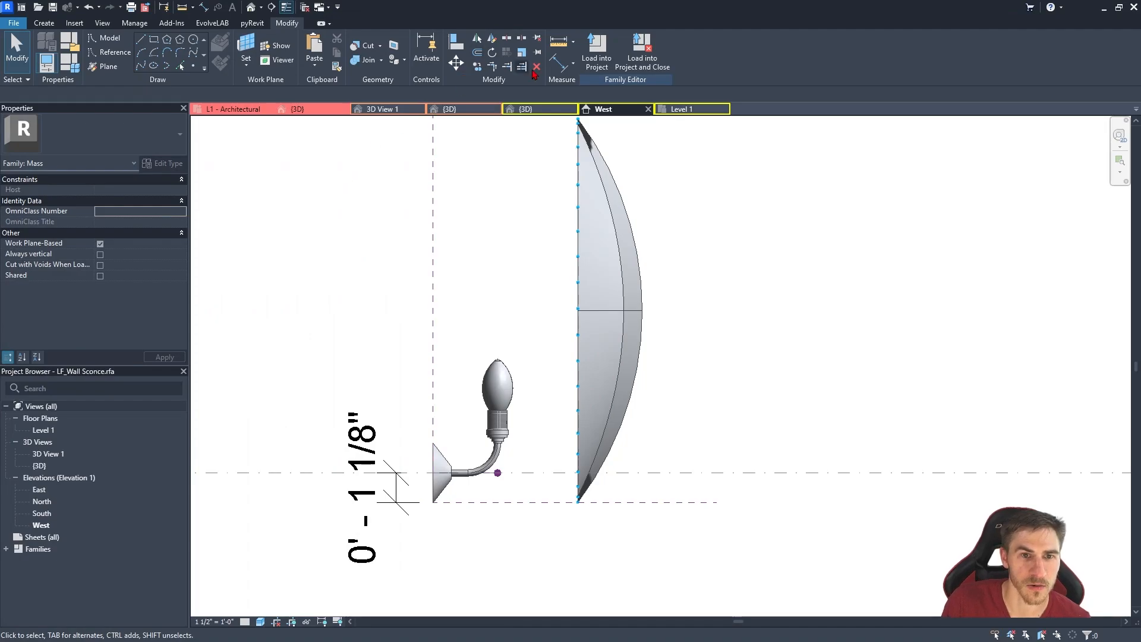
key(d)
key(i)
click(434, 284)
click(643, 310)
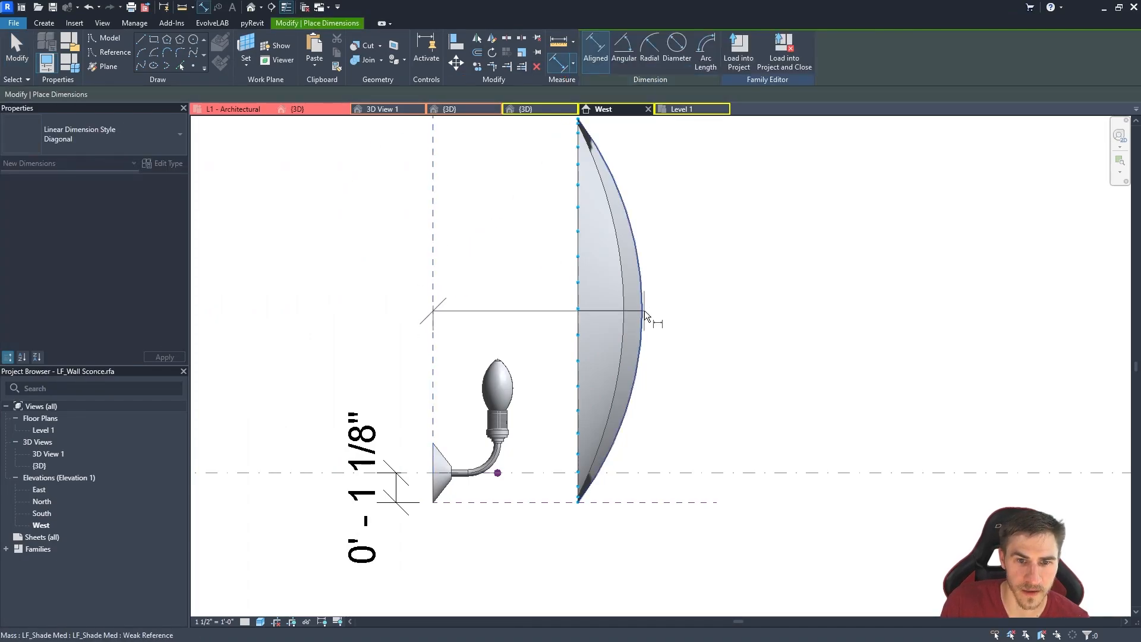
scroll(672, 357, down, 2)
middle_drag(672, 358, 658, 446)
click(691, 265)
key(Escape)
key(Escape)
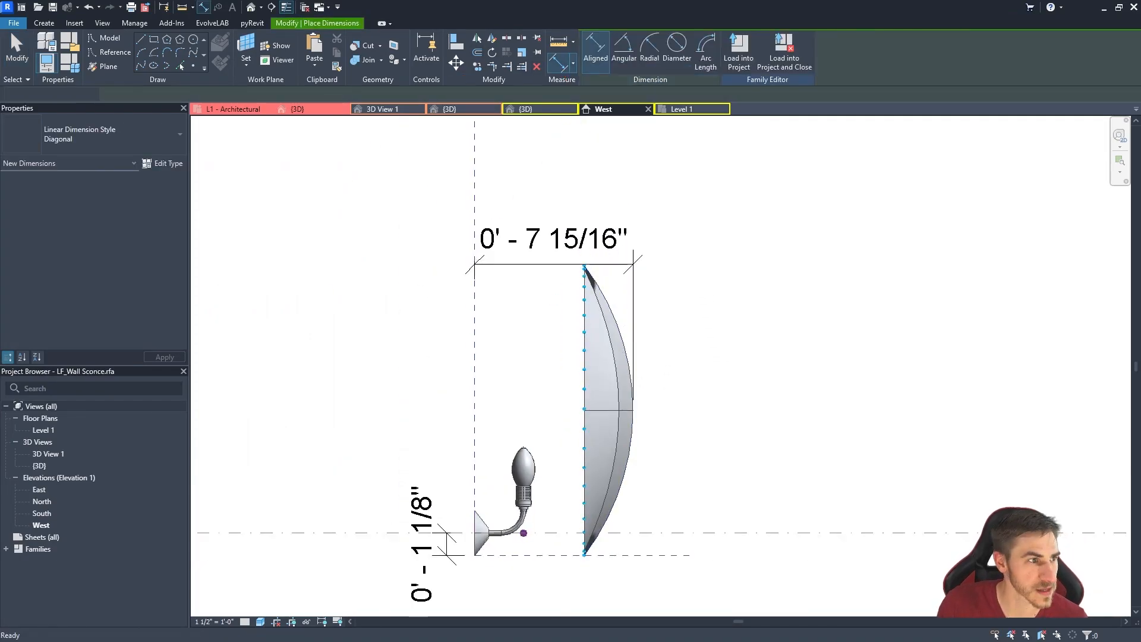
Look up the fixture's overall depth in the side view of the wall light drawing in the image viewer.
key(alt+Tab)
drag(362, 400, 343, 285)
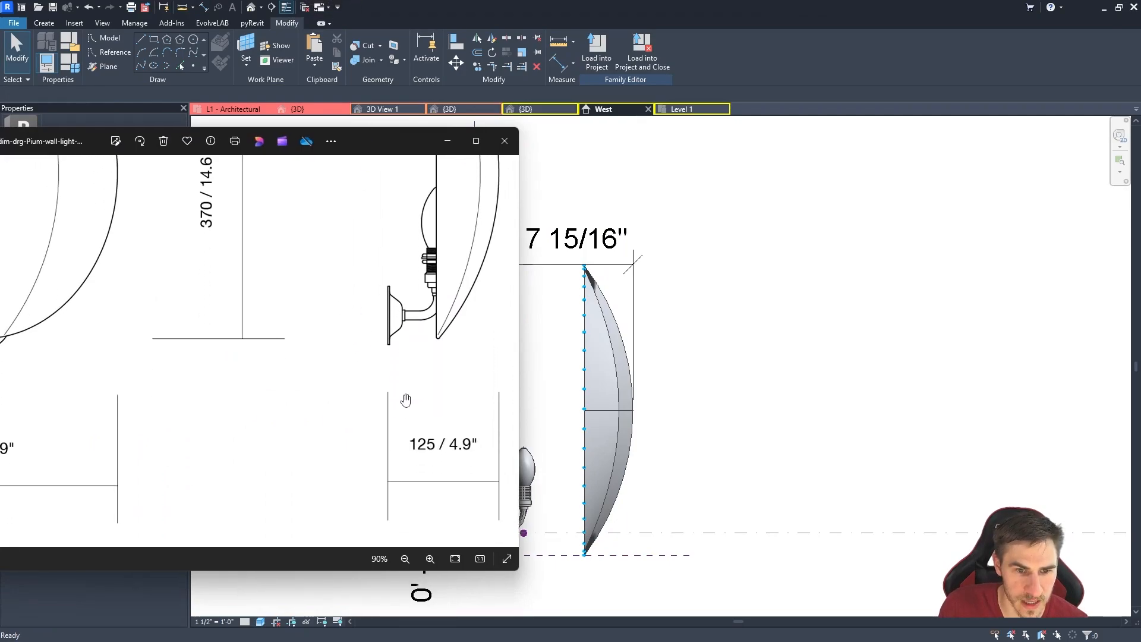
key(alt+Tab)
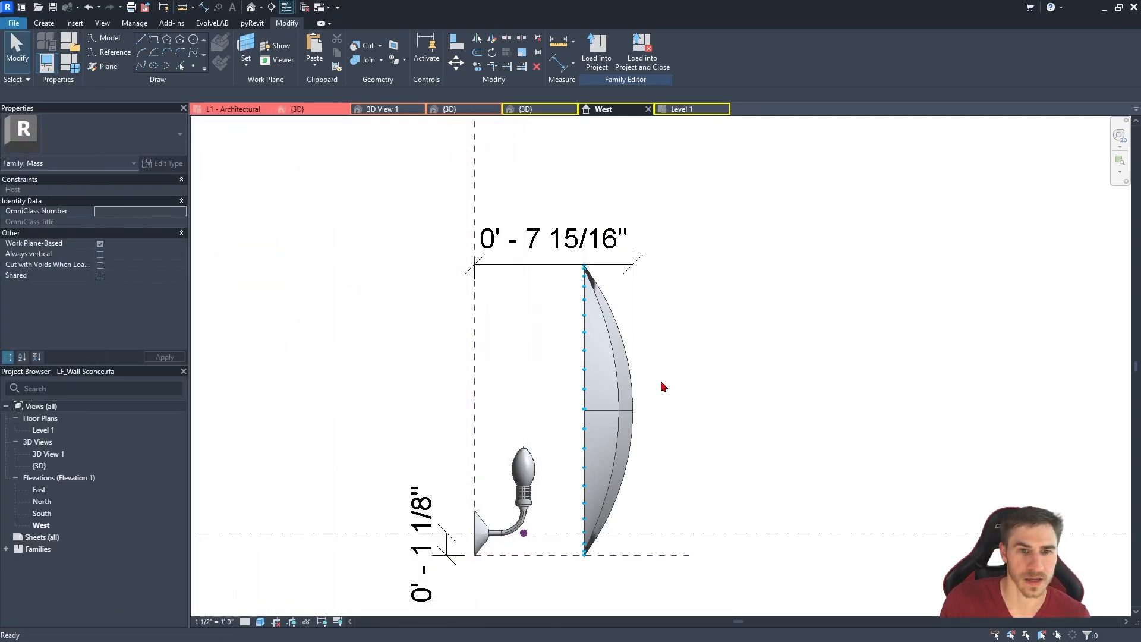
Delete the depth dimension attached to the shade and draw a vertical reference plane just beyond the shade's outer curve.
click(633, 344)
key(Delete)
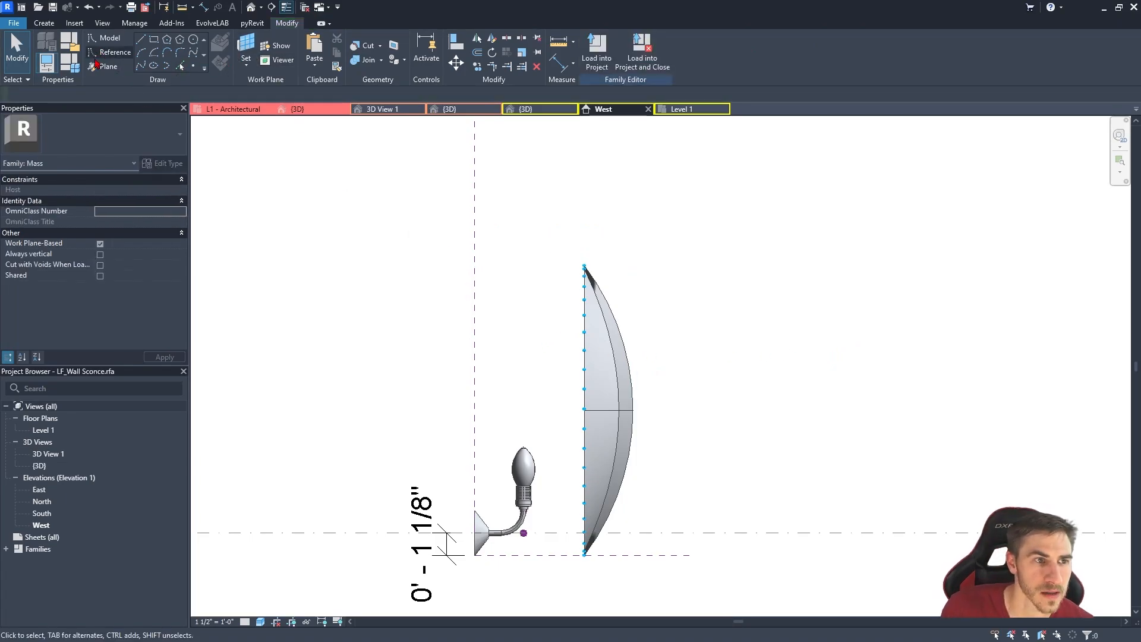
key(r)
key(p)
click(646, 277)
click(670, 581)
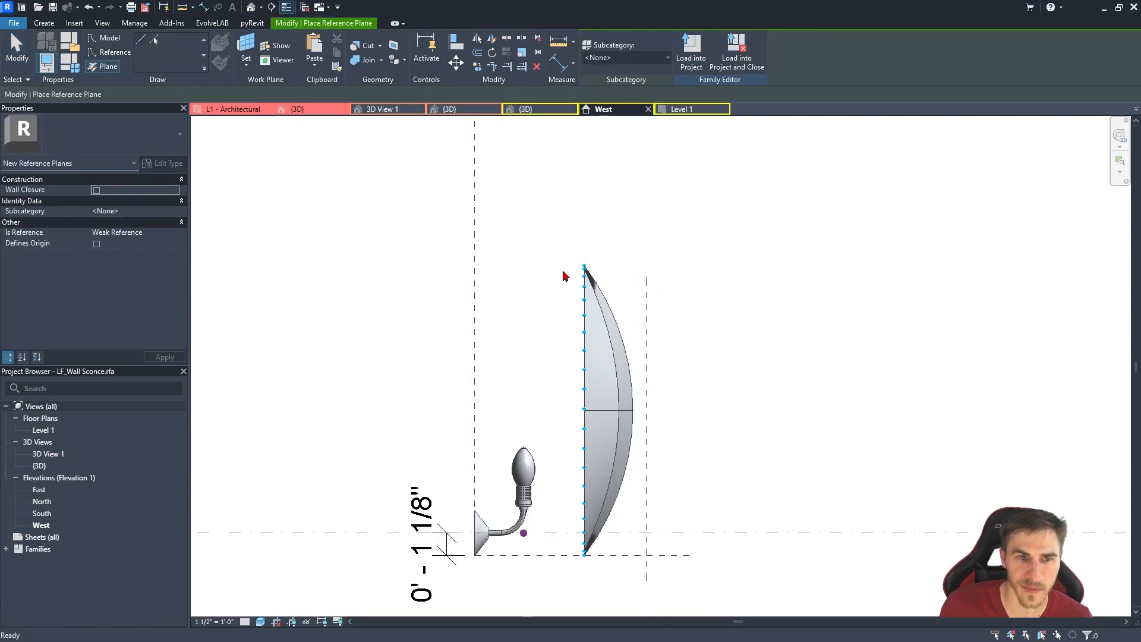
key(Escape)
Dimension the distance from the wall reference plane to the new vertical reference plane, placing it above the shade.
key(d)
key(i)
click(474, 358)
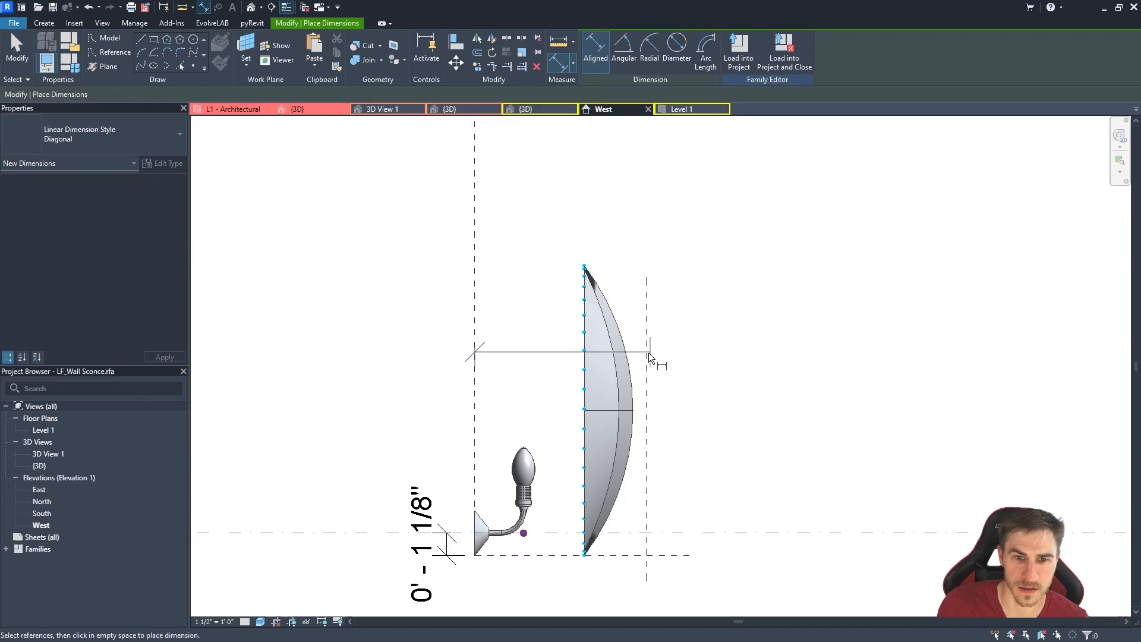
click(647, 353)
click(737, 247)
key(Escape)
Set the distance between the wall plane and the outer vertical reference plane to 4.9" and select that dimension.
click(647, 321)
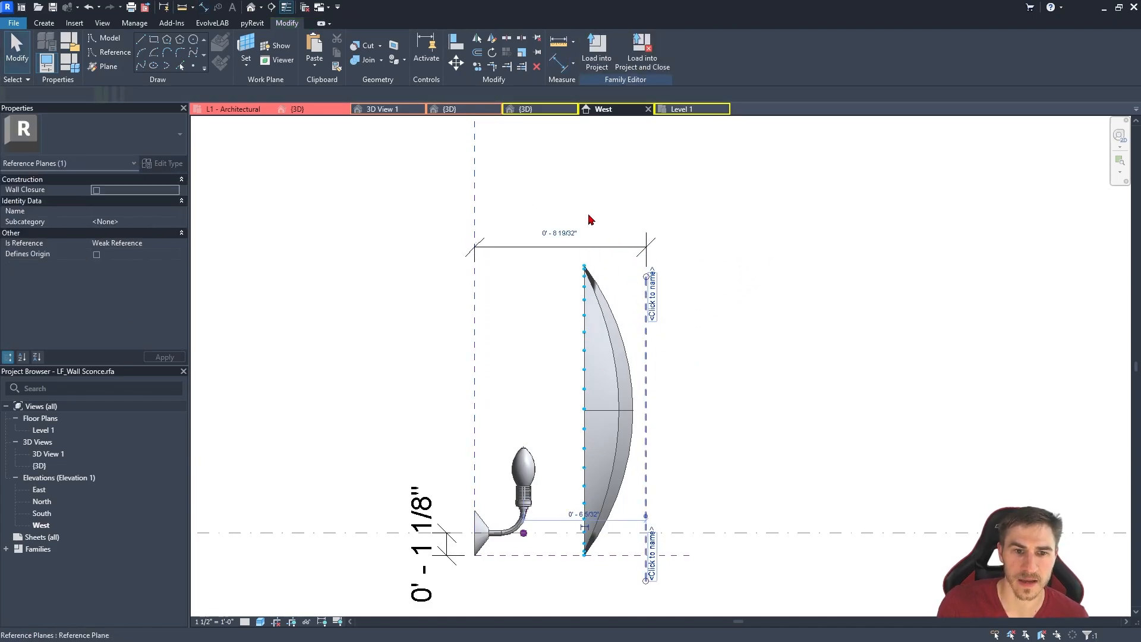
click(590, 222)
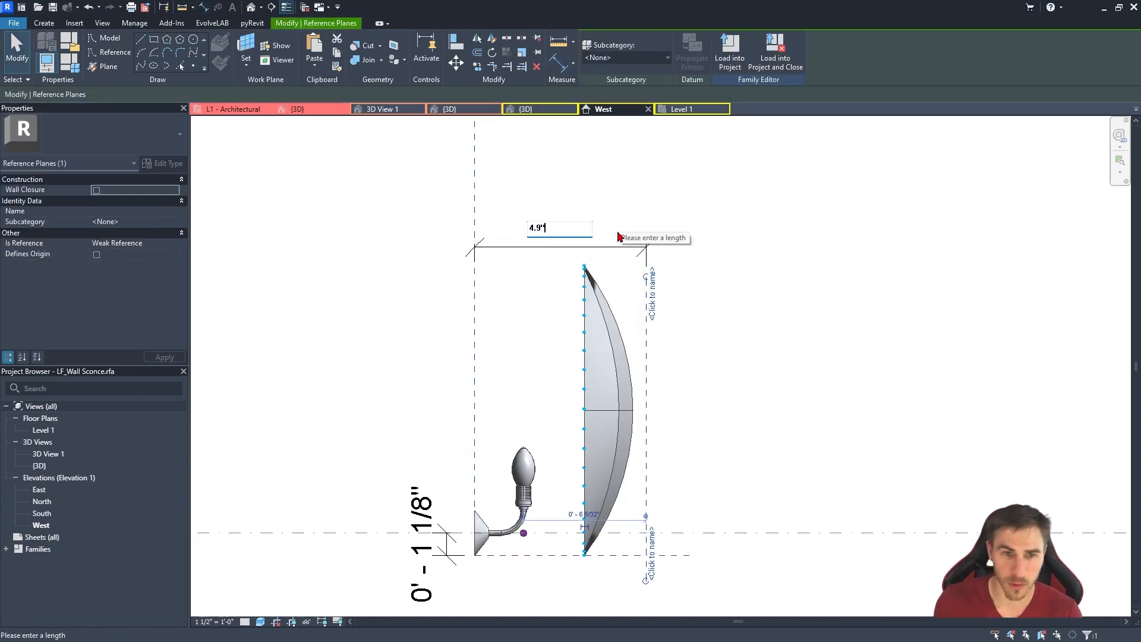
key(Return)
click(563, 250)
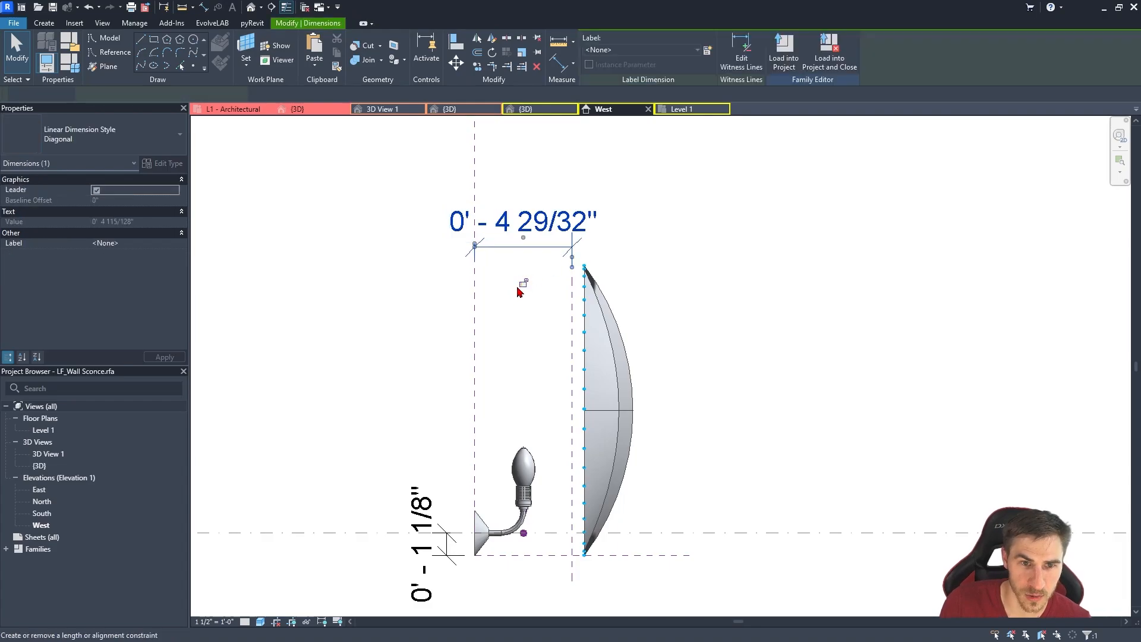
Align the shade's outer curve to the outer vertical reference plane in the West elevation.
click(693, 357)
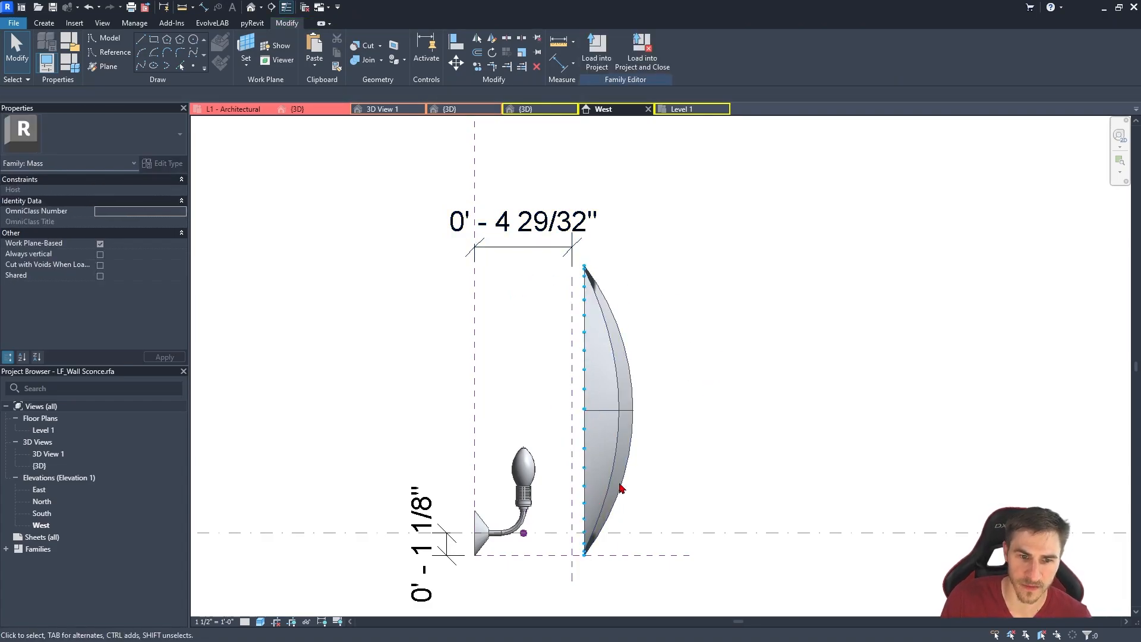
key(a)
key(l)
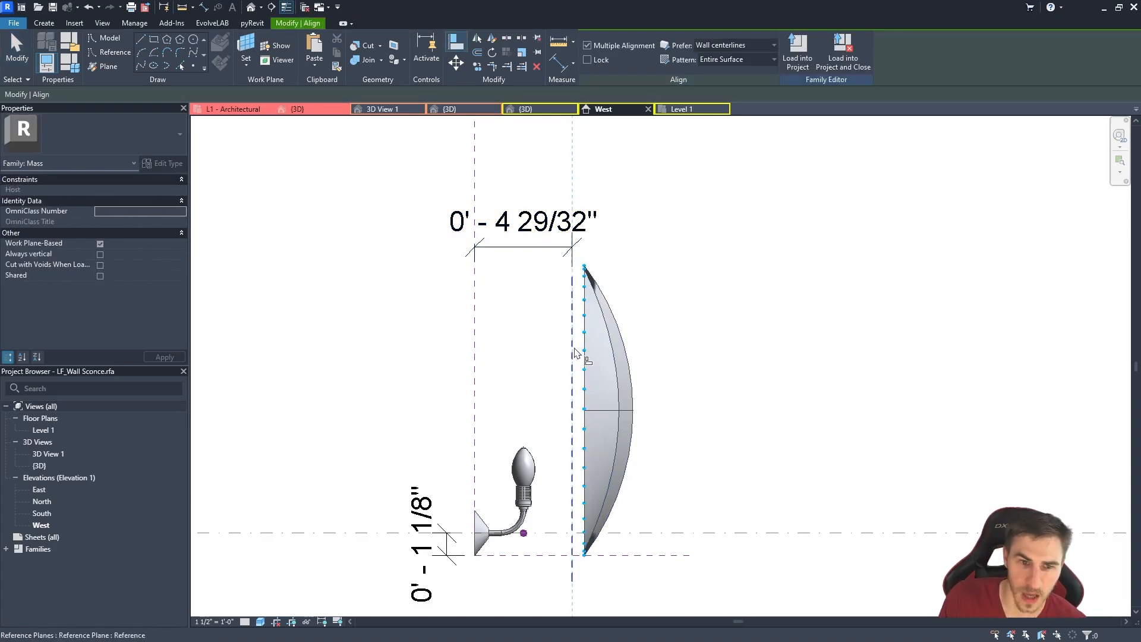
click(631, 416)
key(Escape)
key(Escape)
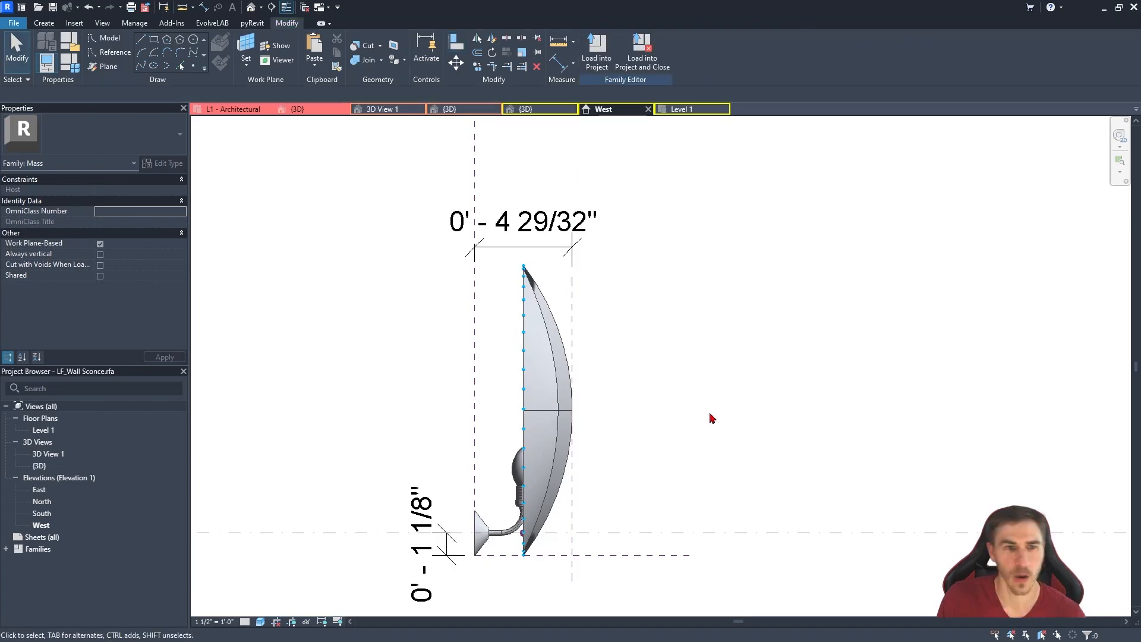
Inspect the fixture from behind in 3D and compare the shade, bulb and wall mount with the side view of the manufacturer's drawing.
click(526, 109)
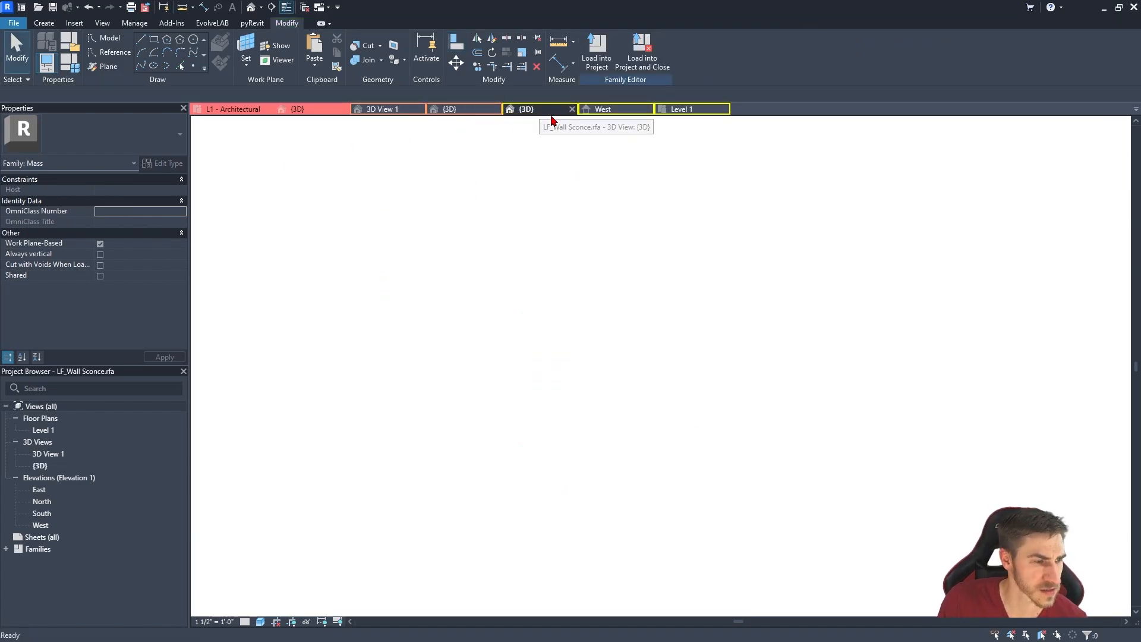
shift+middle_drag(624, 314, 817, 319)
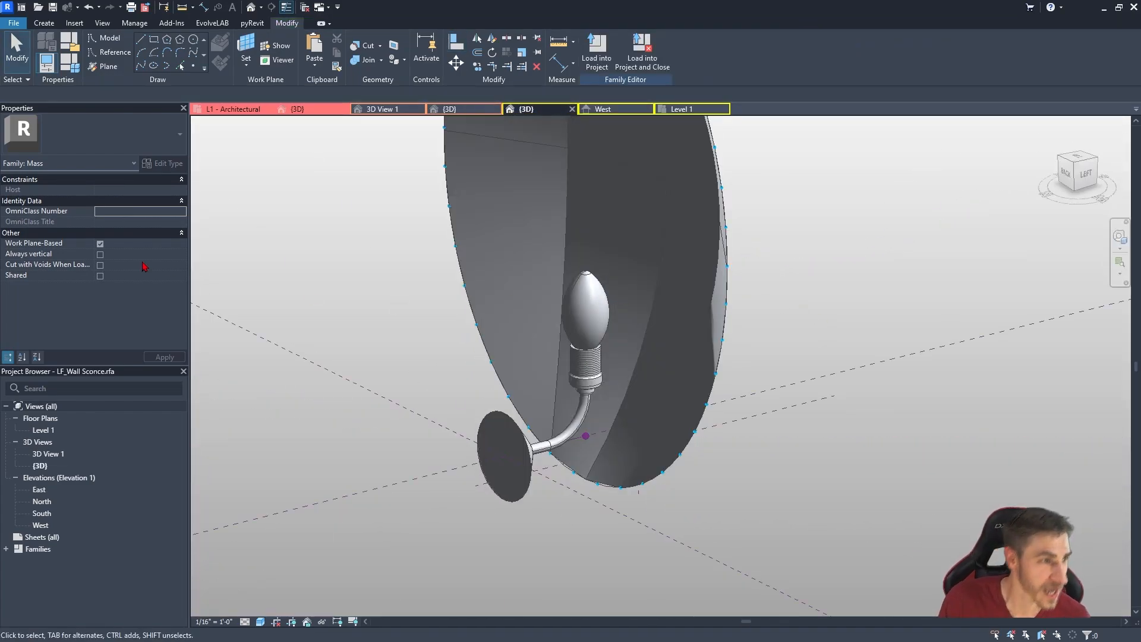
key(alt+Tab)
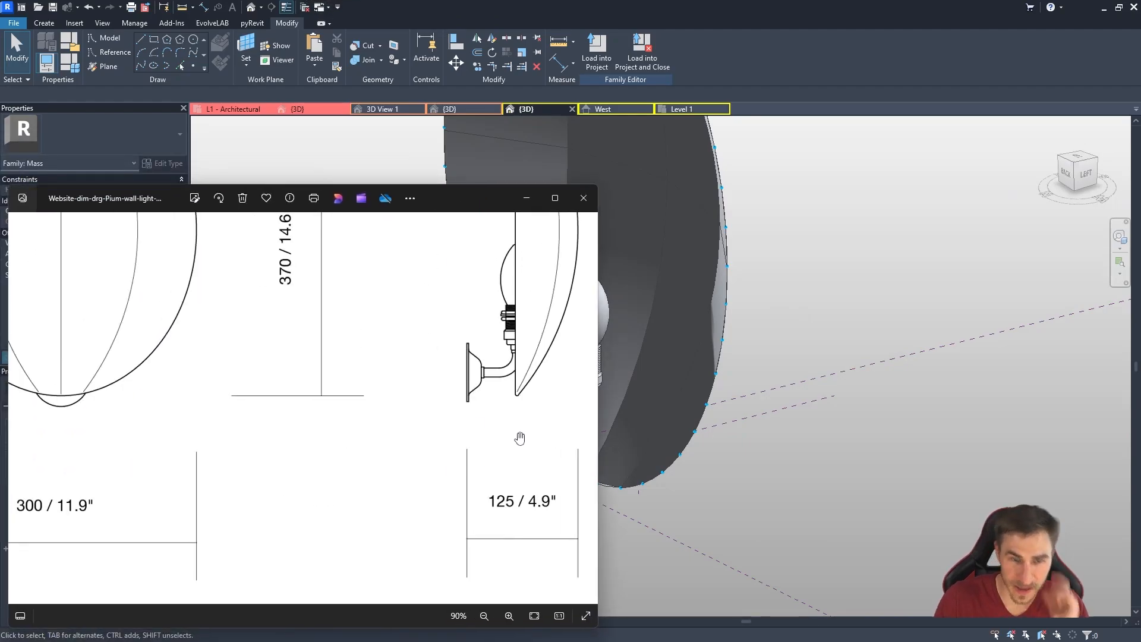
scroll(438, 390, down, 5)
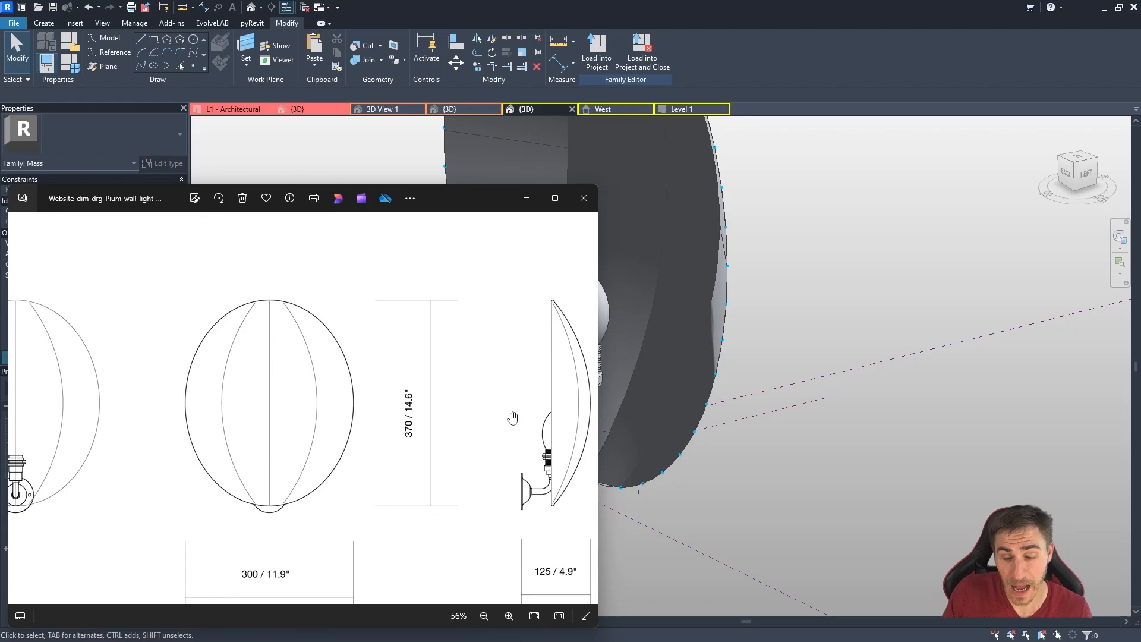
scroll(513, 418, down, 2)
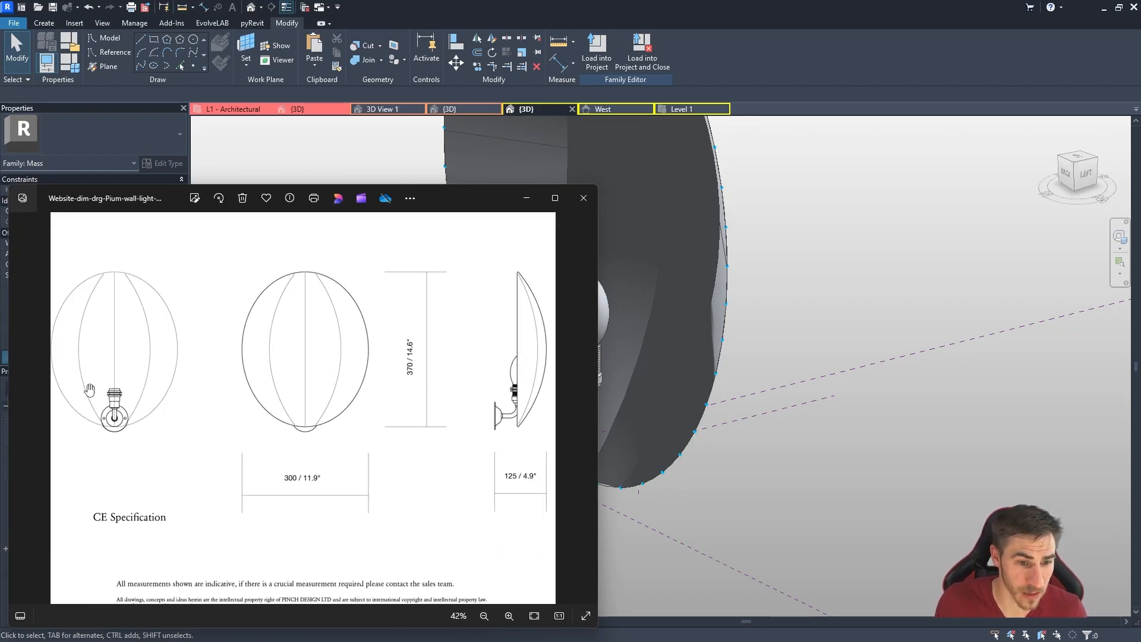
drag(463, 199, 0, 110)
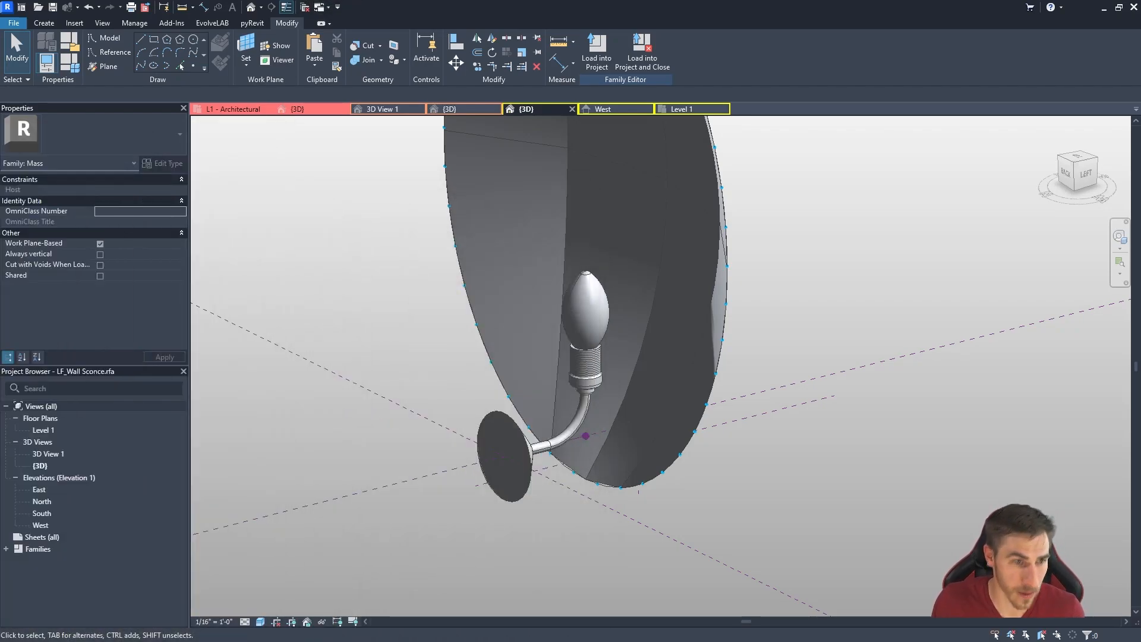
shift+middle_drag(552, 209, 762, 423)
shift+middle_drag(618, 371, 694, 459)
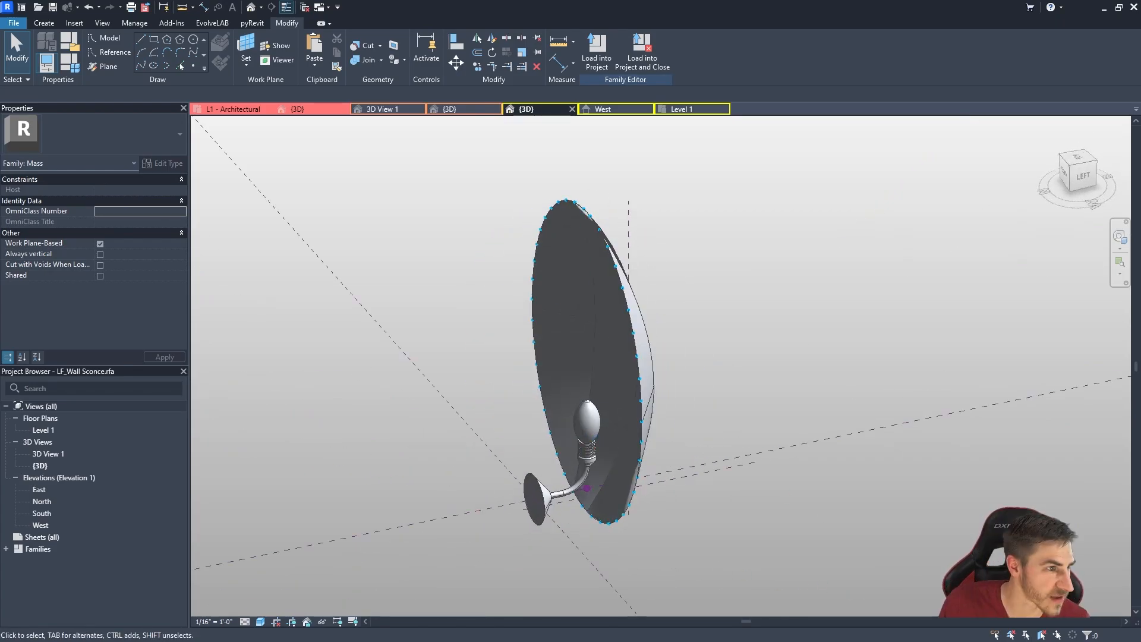
drag(0, 155, 404, 149)
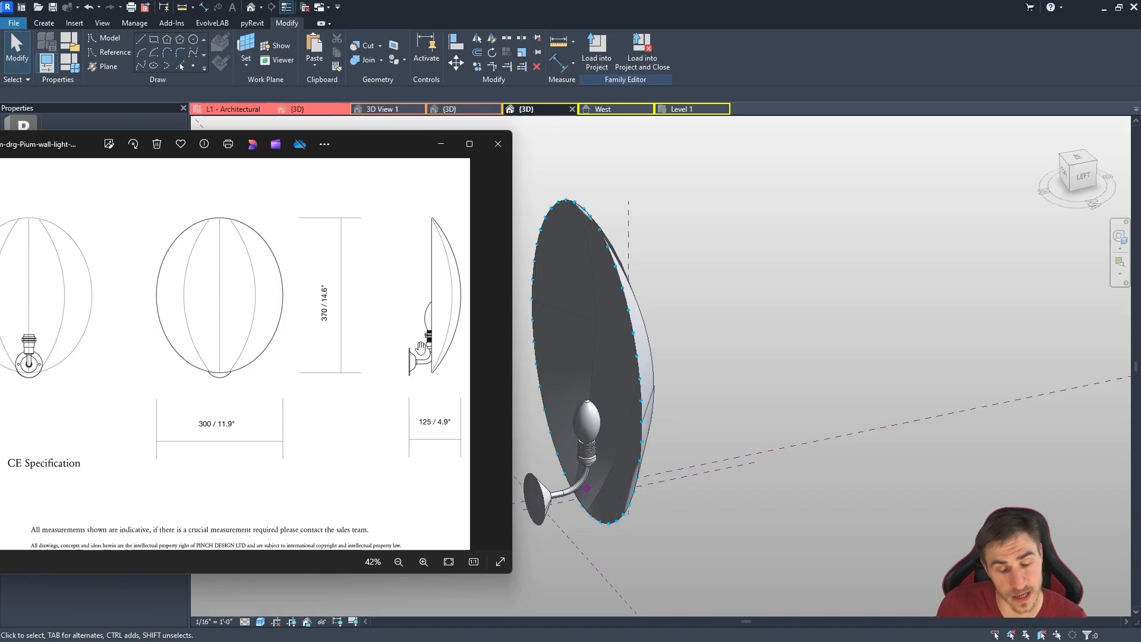
scroll(420, 347, up, 3)
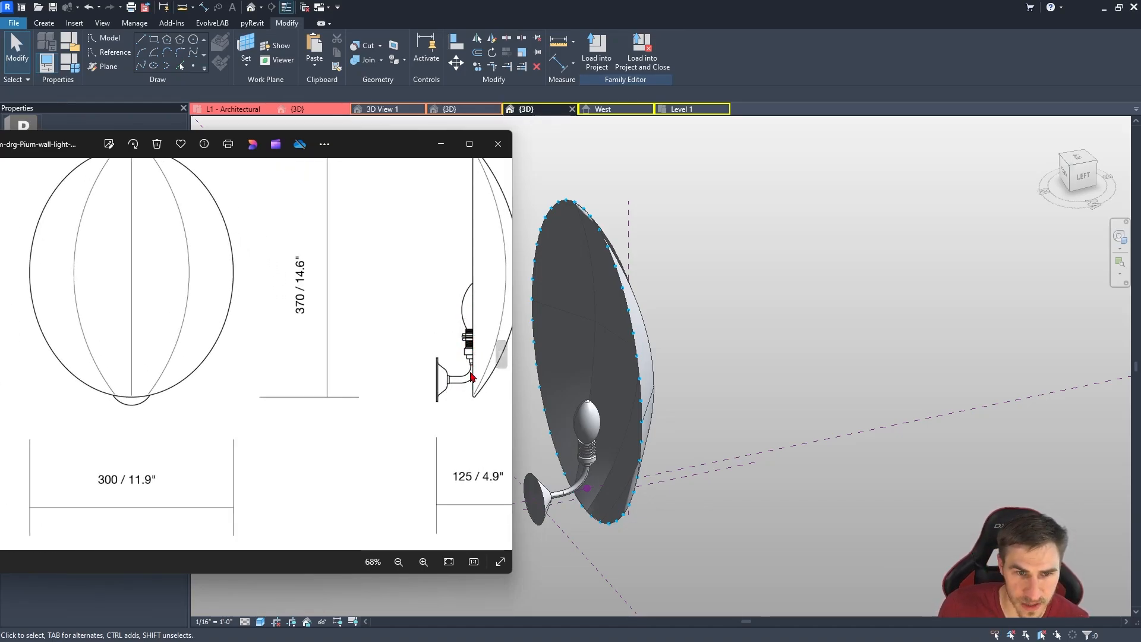
drag(387, 145, 0, 143)
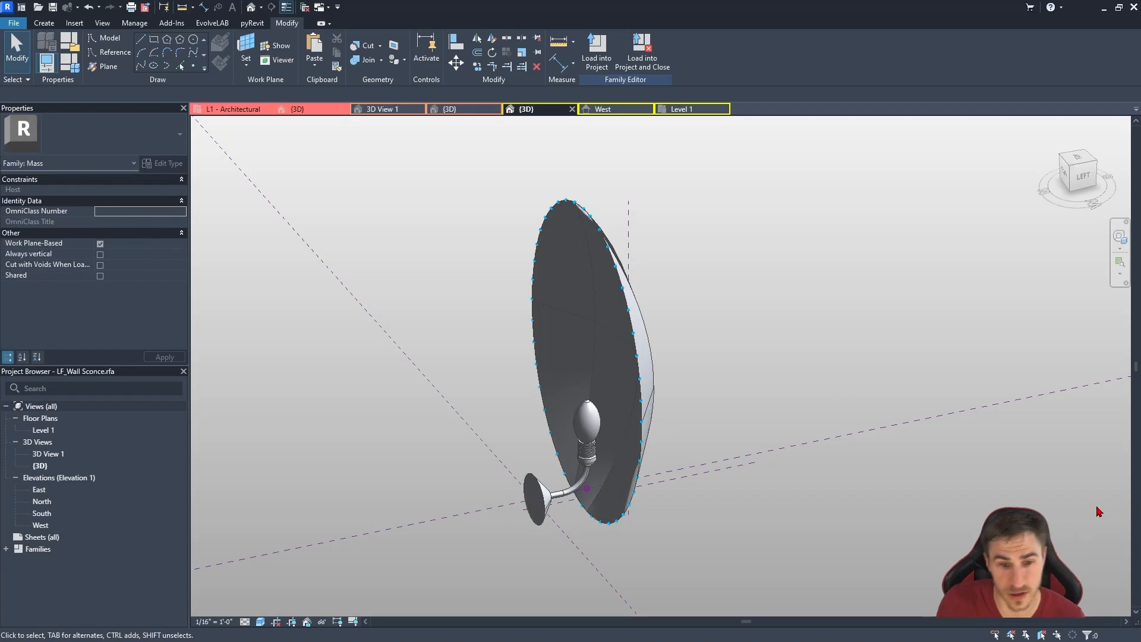
click(1082, 174)
click(530, 523)
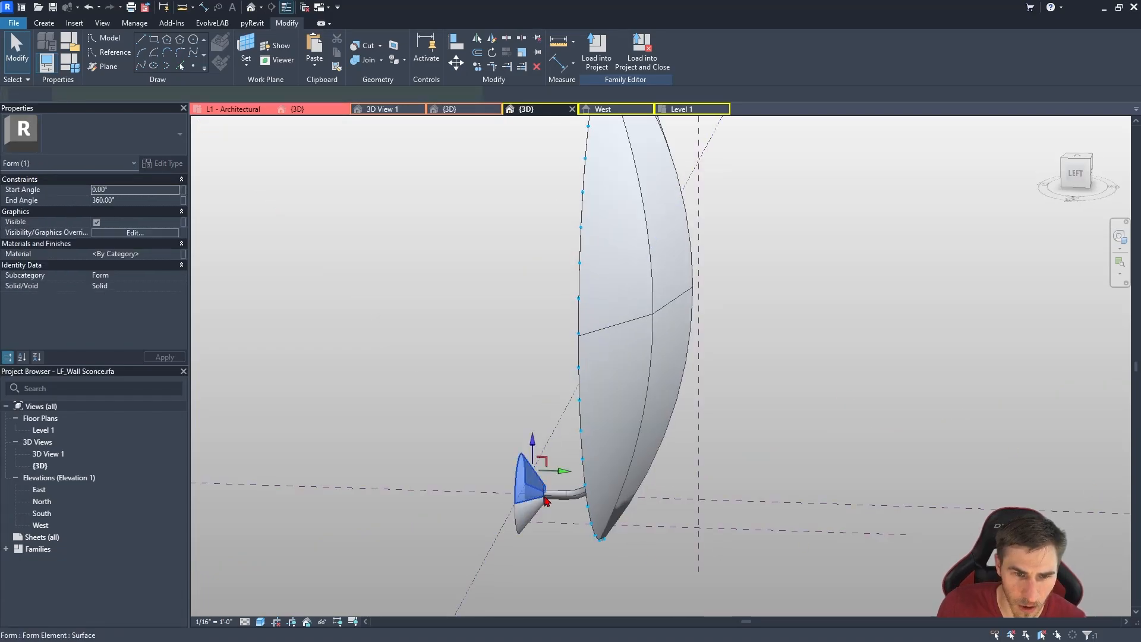
ctrl+click(529, 525)
ctrl+click(558, 497)
scroll(558, 497, up, 3)
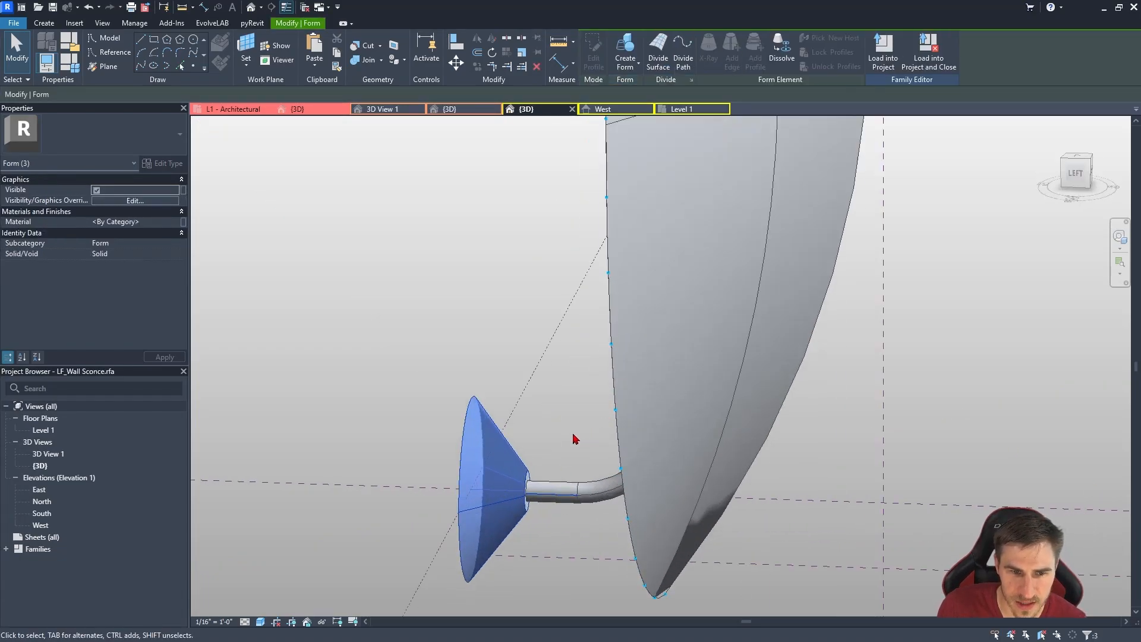
shift+middle_drag(573, 439, 589, 544)
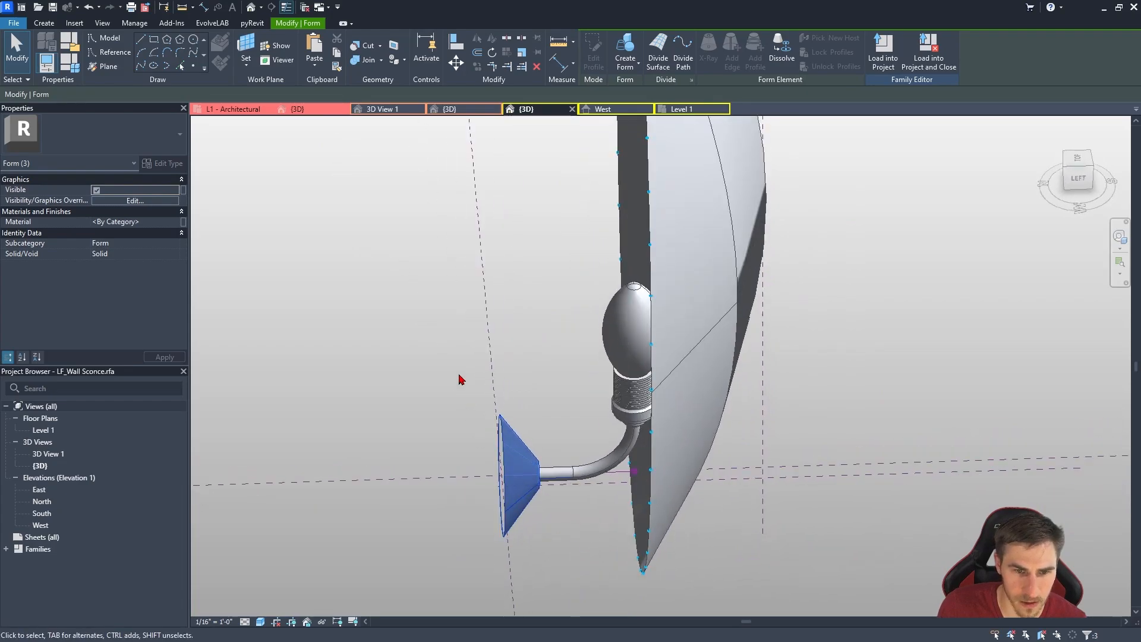
drag(453, 367, 590, 570)
scroll(552, 482, up, 3)
Select the conical wall mount forms and associate their material with a new type parameter named Fixture Mount.
click(502, 408)
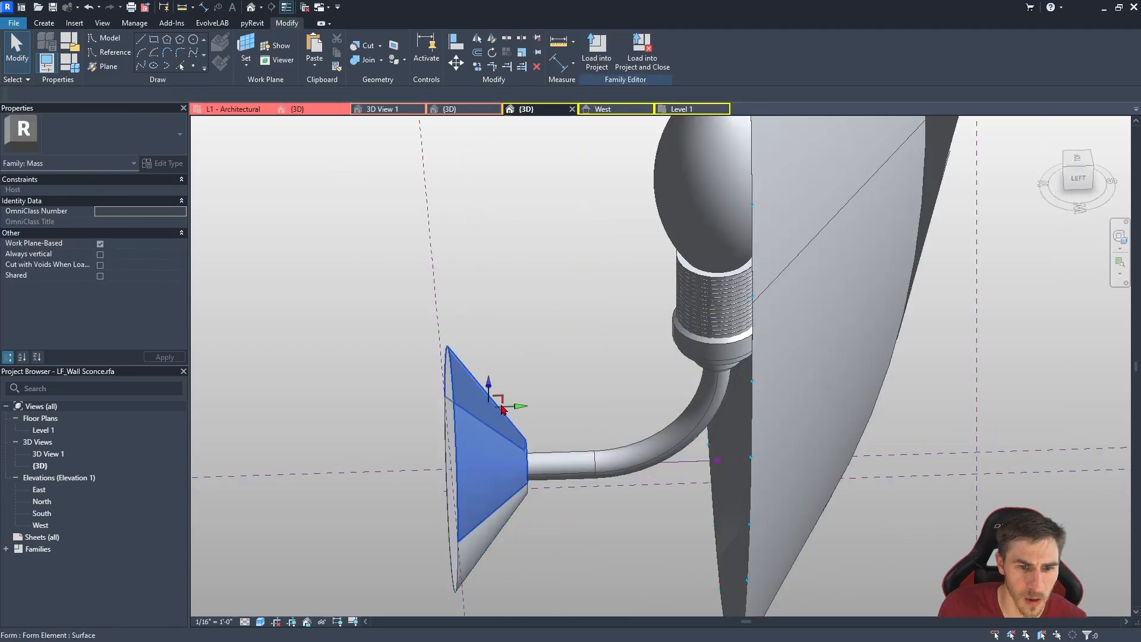
shift+middle_drag(555, 545, 518, 516)
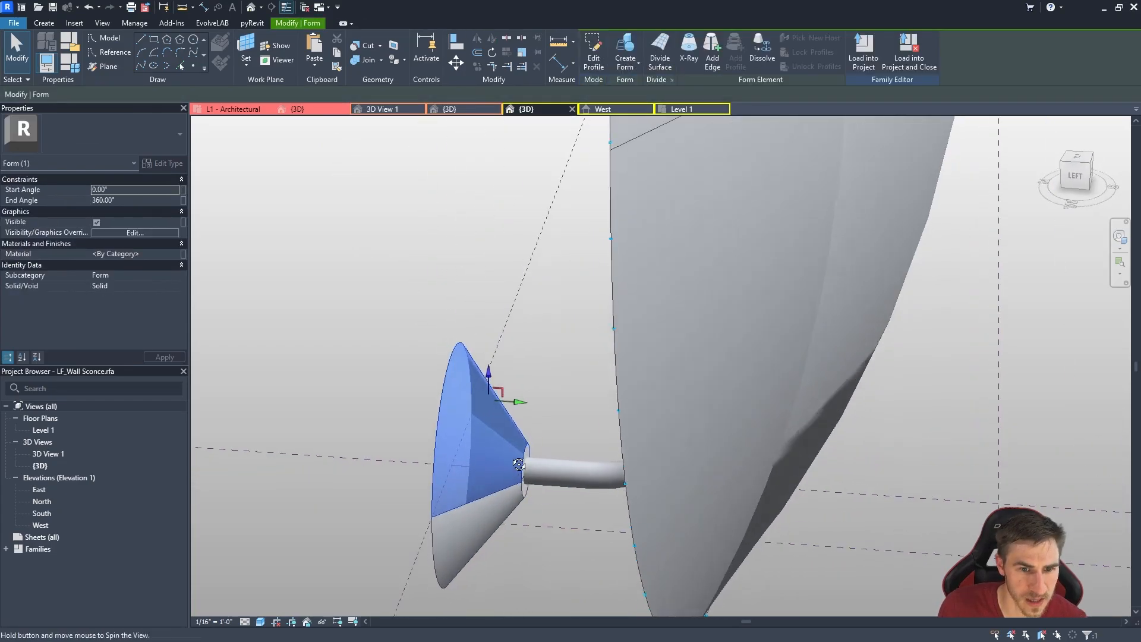
ctrl+click(522, 495)
key(Tab)
click(527, 446)
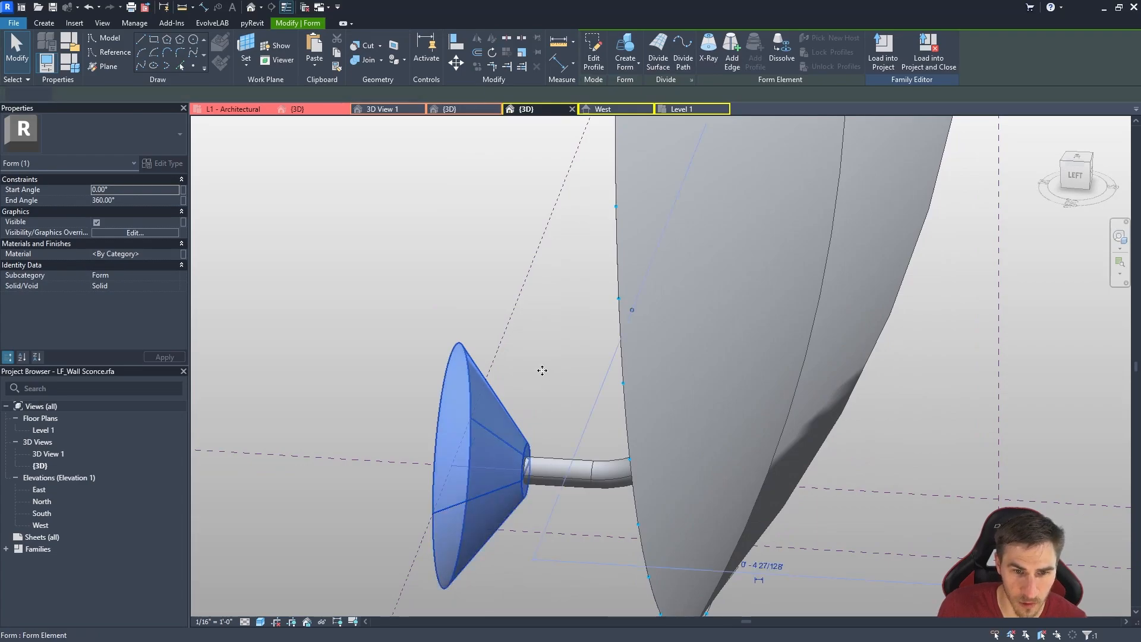
shift+middle_drag(542, 370, 495, 473)
ctrl+click(562, 492)
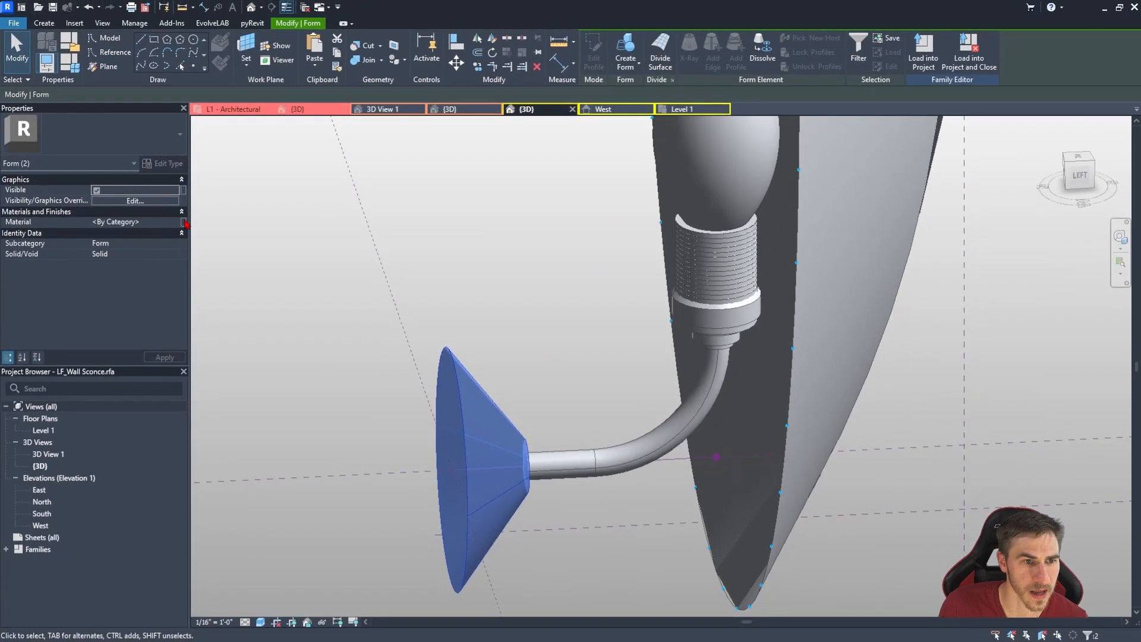
click(366, 319)
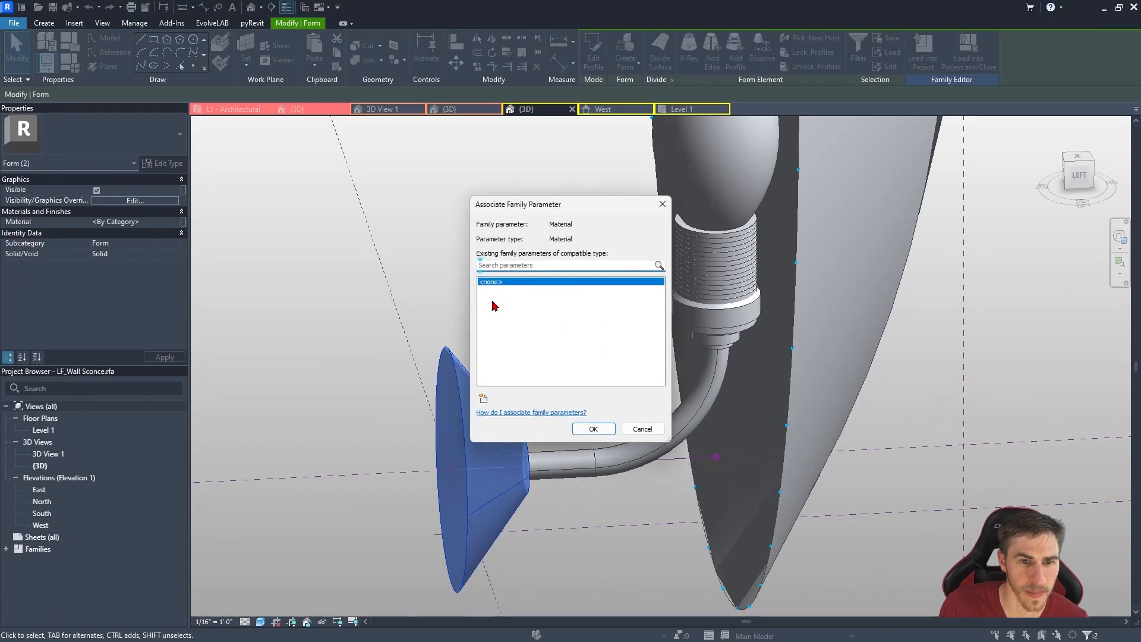
click(485, 398)
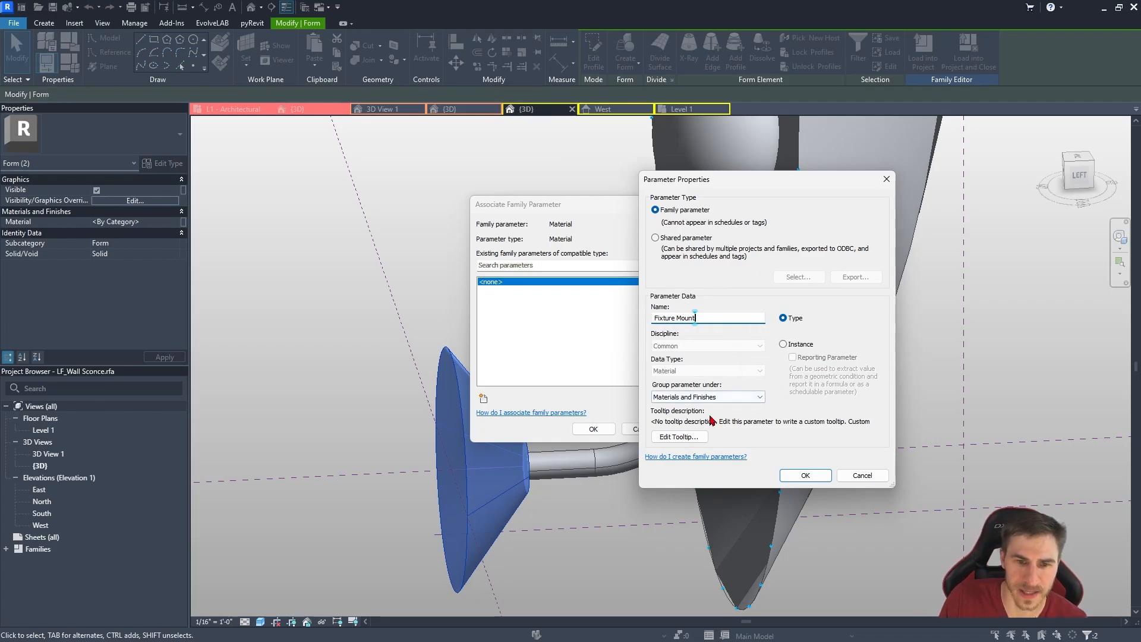
key(Return)
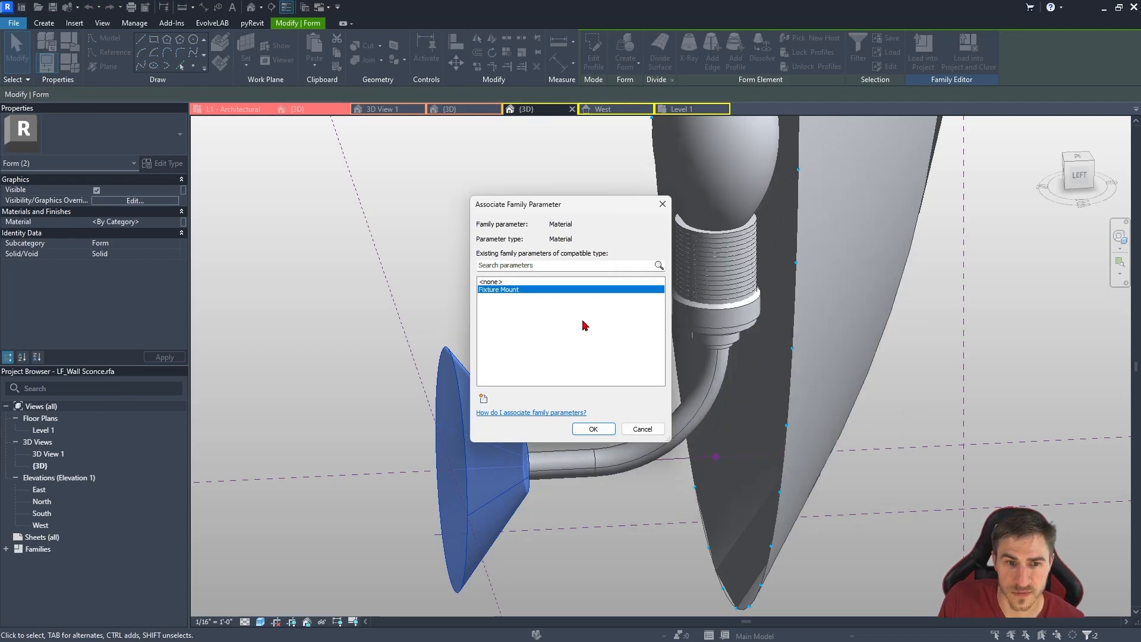
click(593, 428)
click(580, 439)
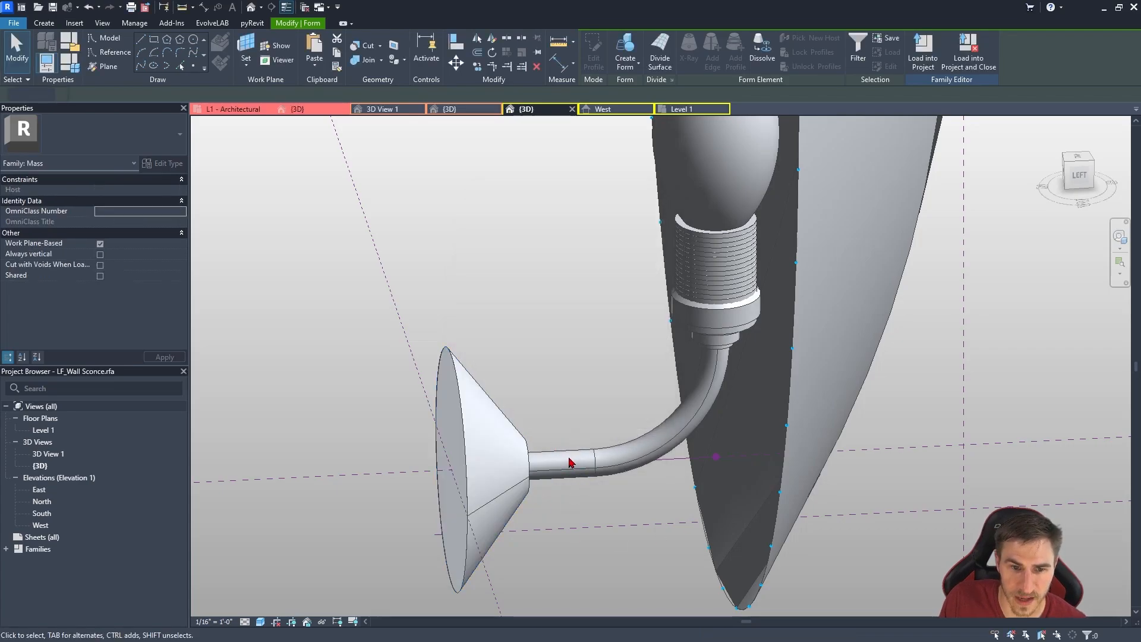
click(569, 453)
shift+middle_drag(698, 325, 653, 363)
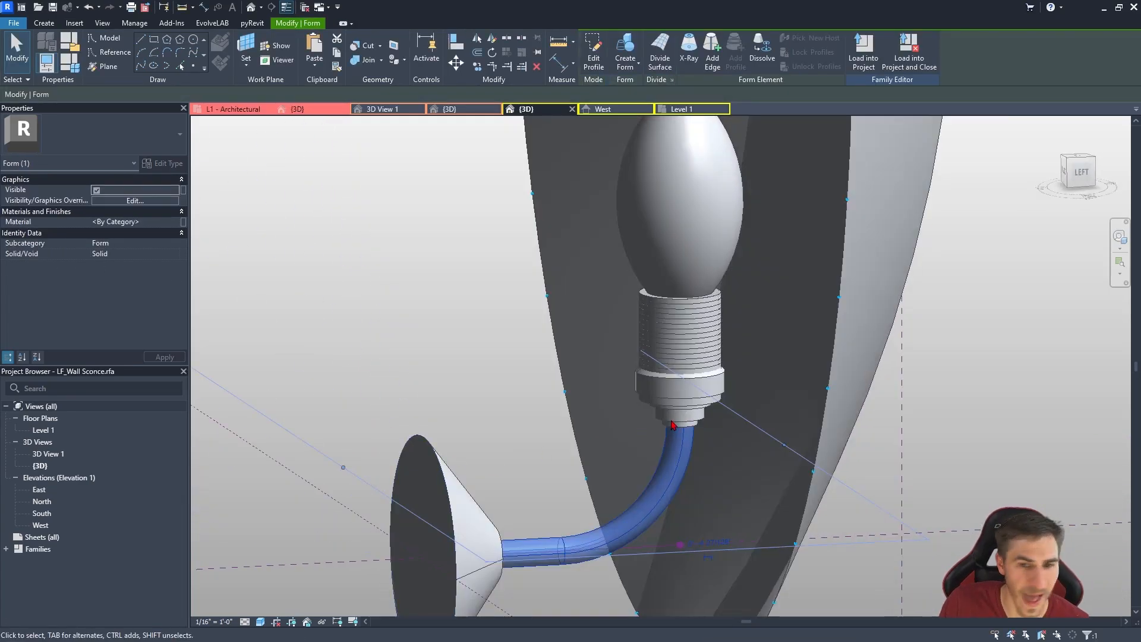
ctrl+click(729, 386)
shift+middle_drag(726, 445, 716, 402)
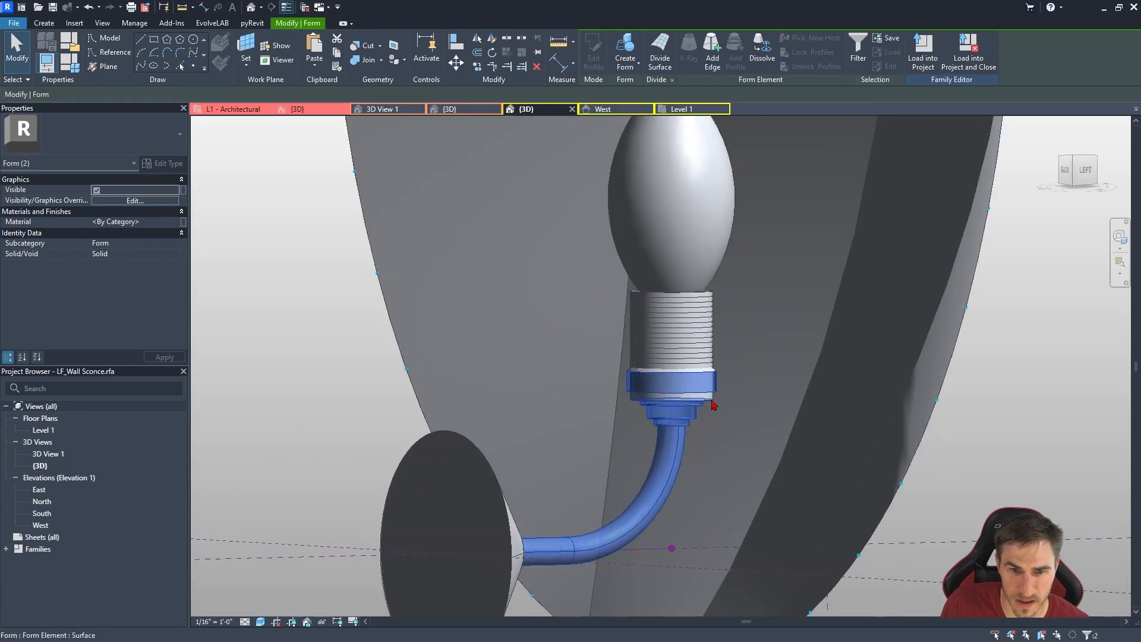
key(Escape)
Delete the plain cylindrical extrusion that encloses the threaded part of the bulb socket.
scroll(634, 408, up, 3)
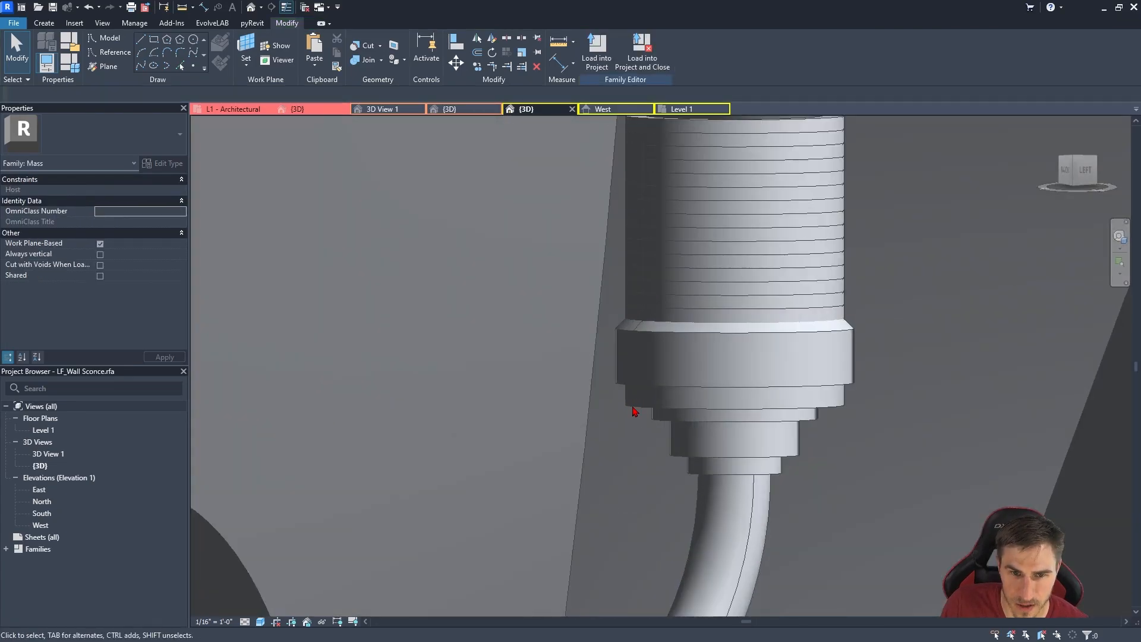
click(843, 404)
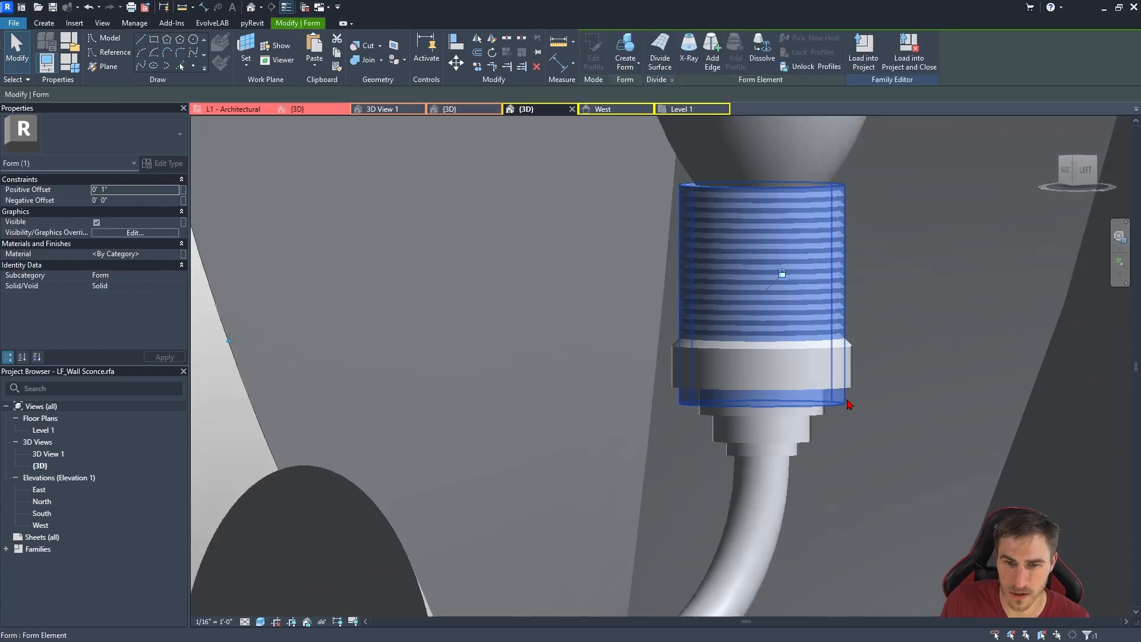
shift+middle_drag(846, 401, 866, 384)
scroll(856, 392, up, 5)
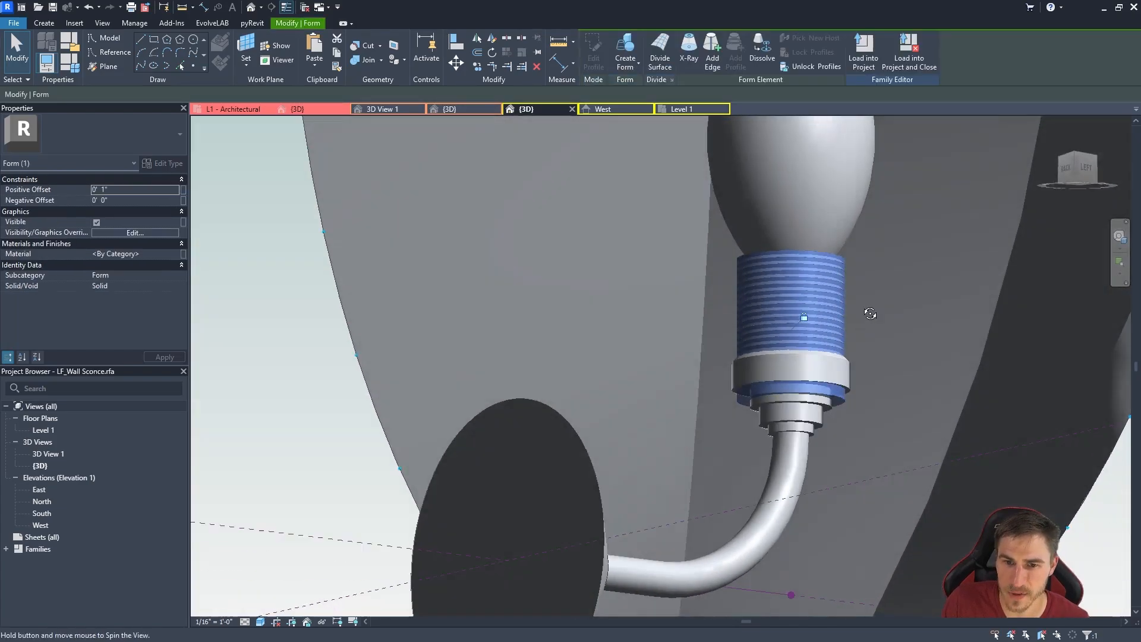
click(831, 402)
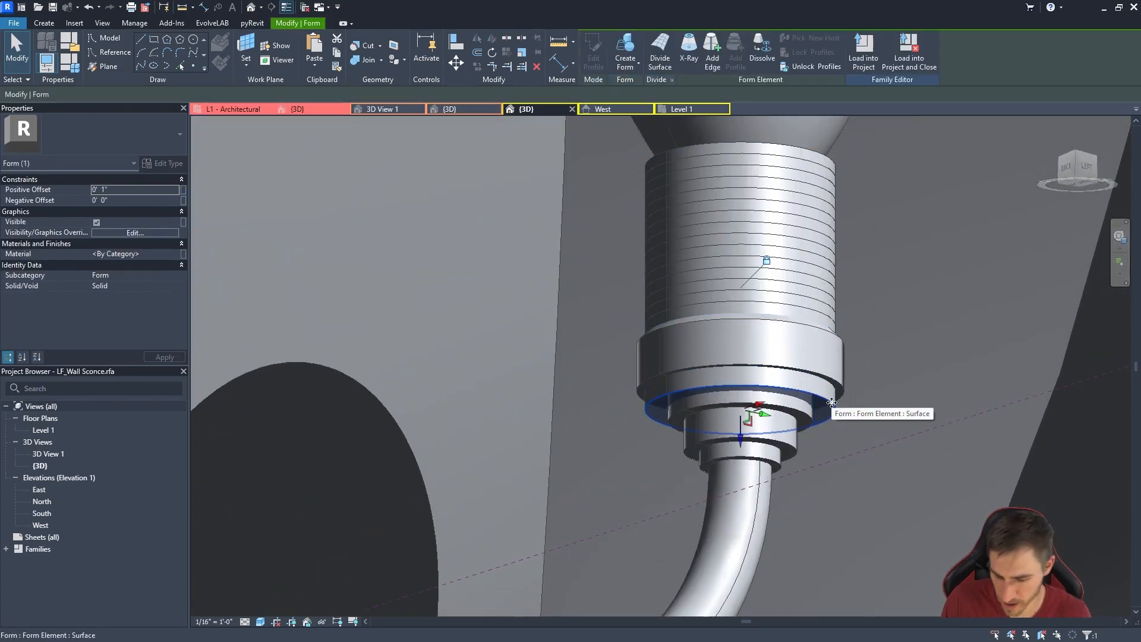
key(Delete)
scroll(767, 327, down, 3)
shift+middle_drag(767, 318, 736, 473)
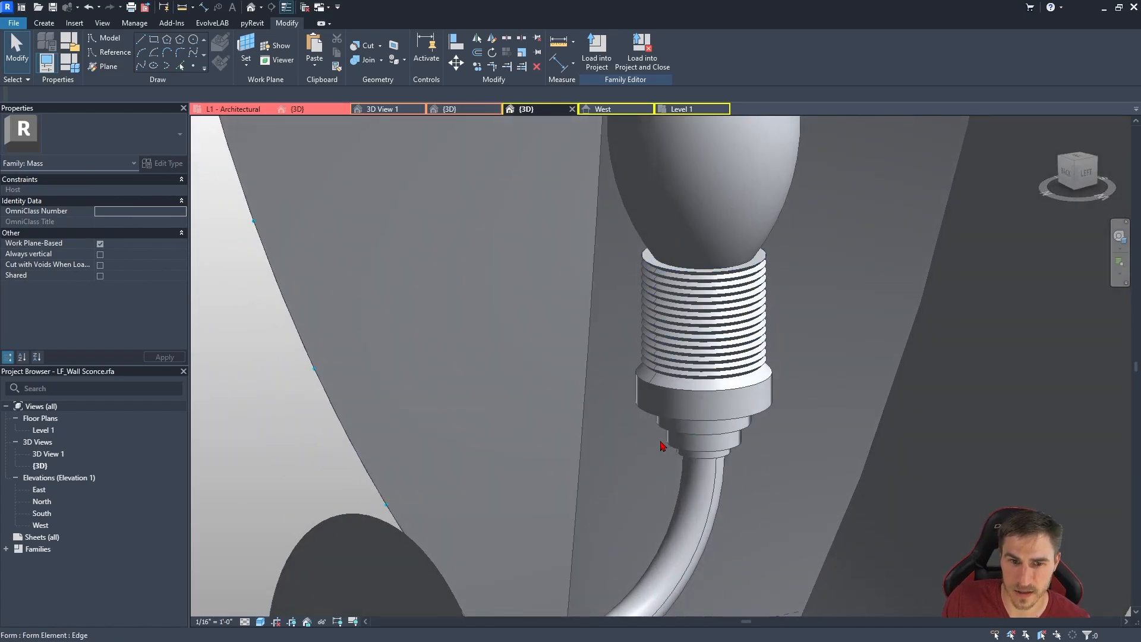
Select the curved arm and the stepped socket base forms and associate their material with the Fixture Mount parameter.
scroll(662, 442, down, 1)
shift+middle_drag(662, 442, 618, 439)
click(703, 489)
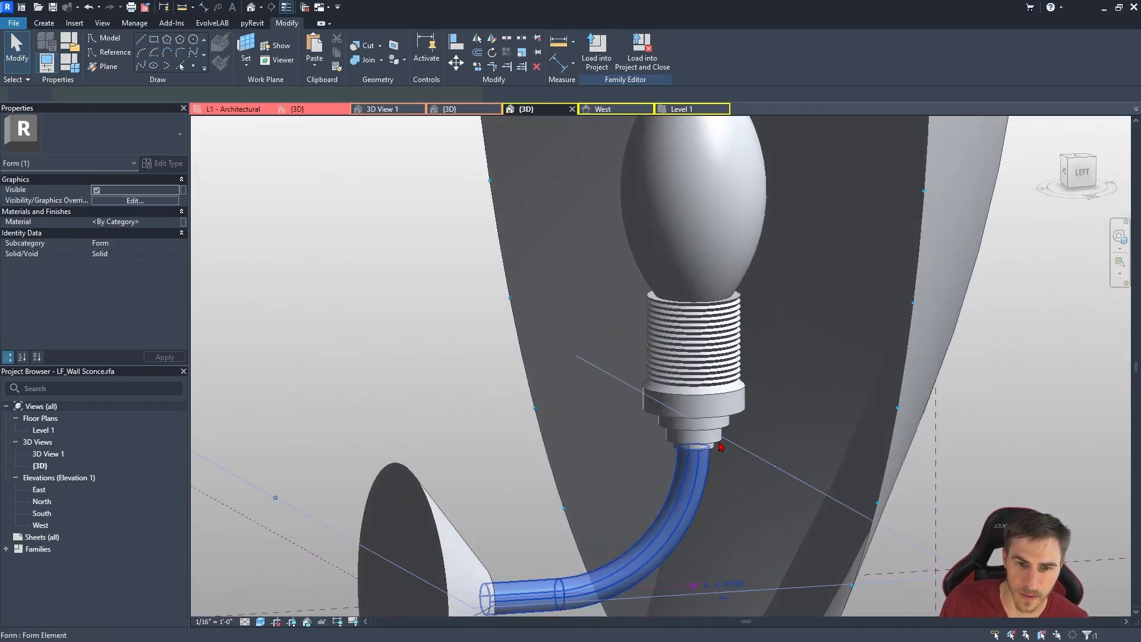
ctrl+click(716, 390)
scroll(716, 390, down, 3)
shift+middle_drag(700, 378, 701, 386)
scroll(759, 416, up, 3)
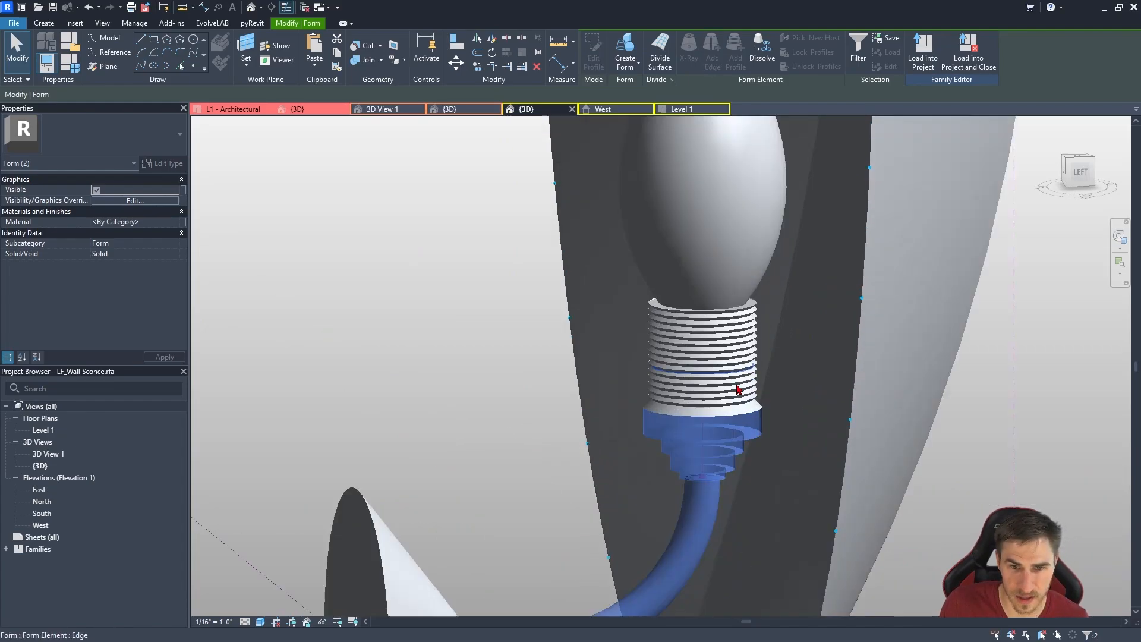
scroll(759, 413, up, 2)
ctrl+click(758, 405)
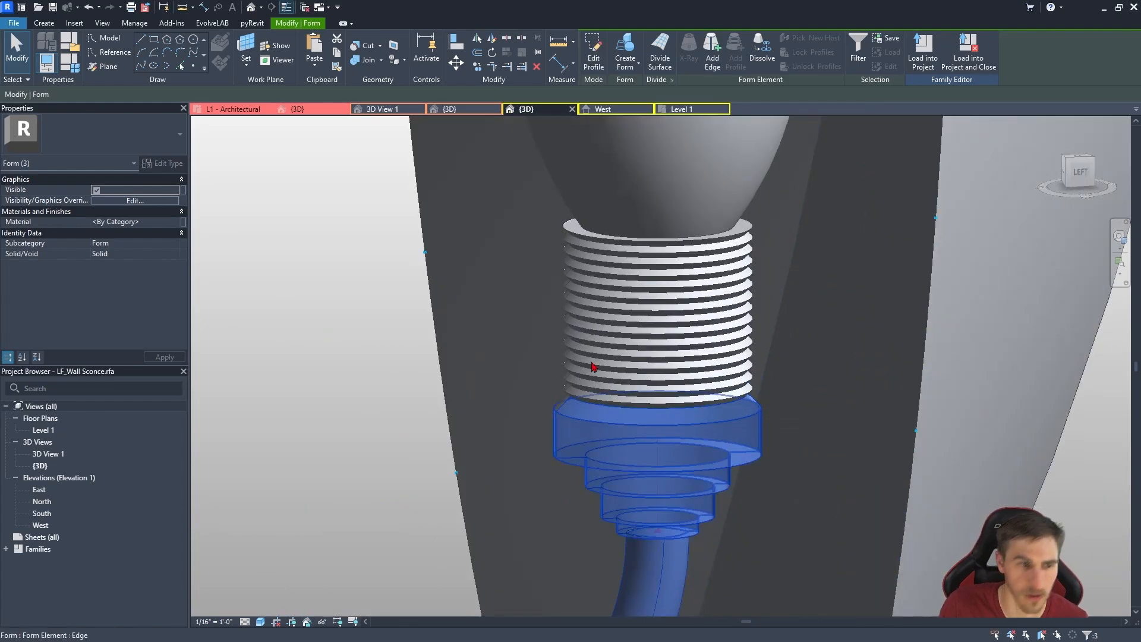
scroll(594, 369, down, 2)
click(183, 222)
click(506, 290)
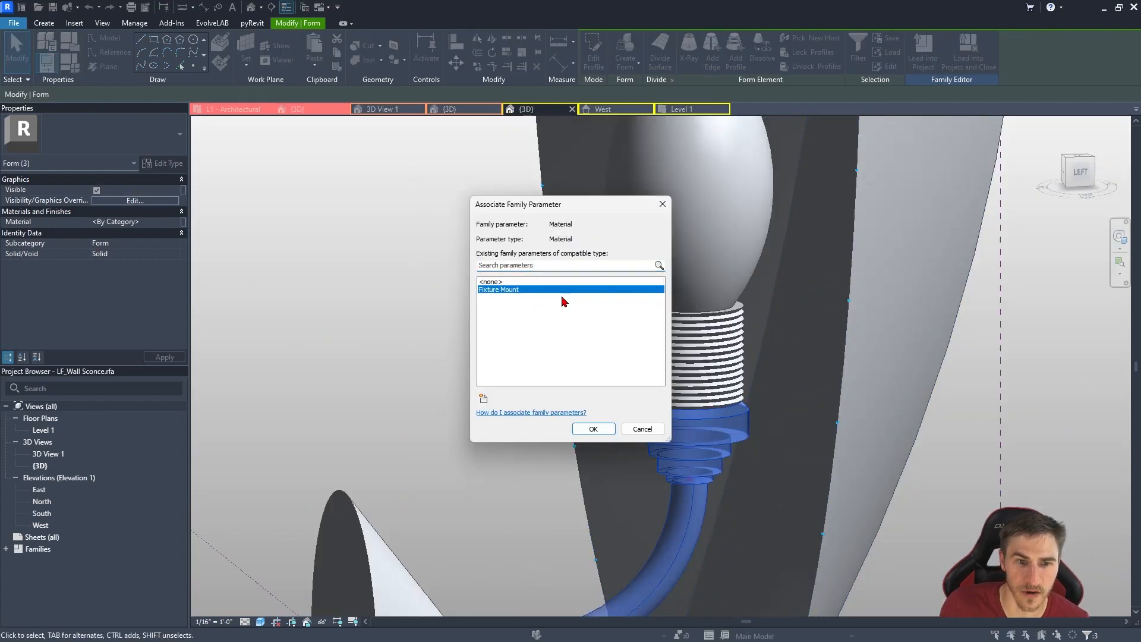
click(594, 429)
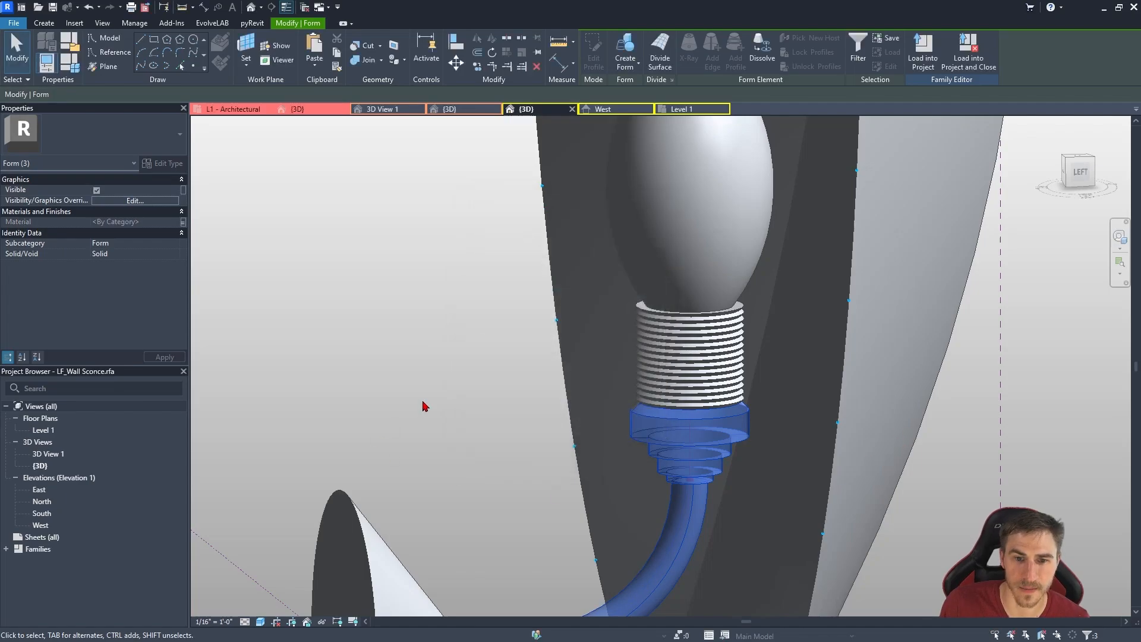
Select all the threaded socket rings and associate their material with a new type parameter named Light Source Mount.
key(Tab)
click(741, 389)
key(Tab)
ctrl+click(742, 393)
key(Tab)
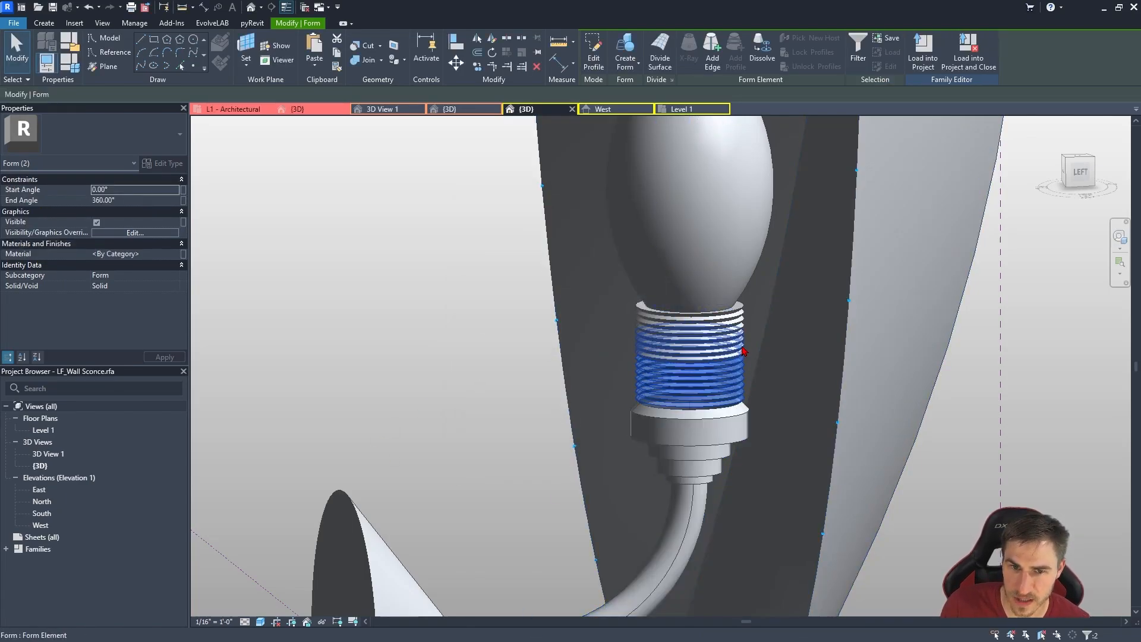
ctrl+click(743, 352)
ctrl+click(740, 327)
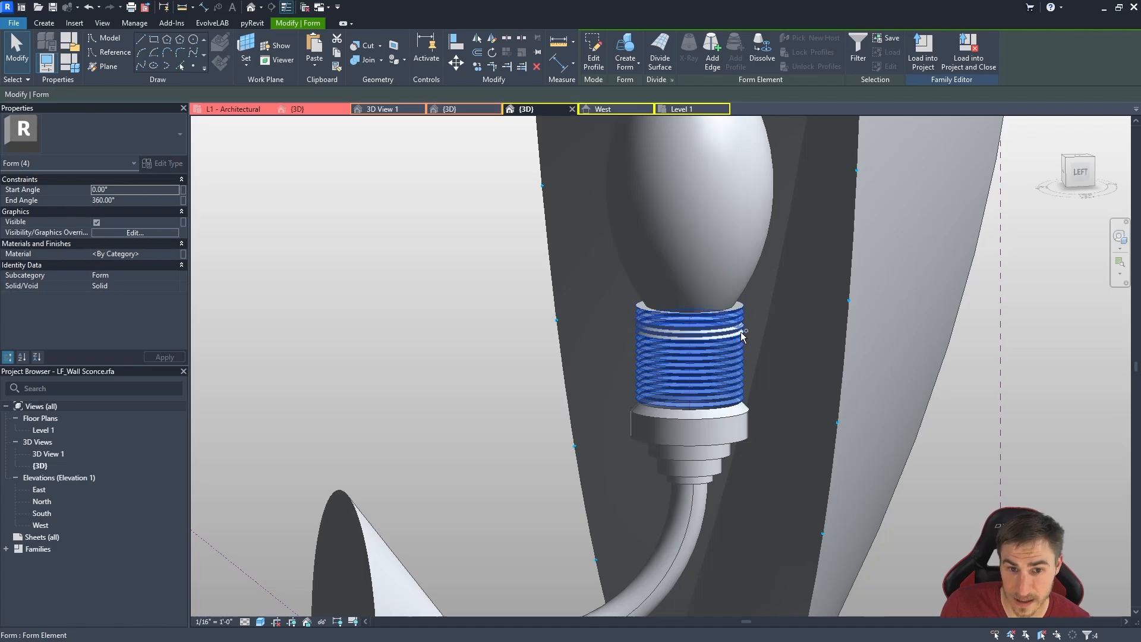
scroll(743, 306, up, 3)
ctrl+click(743, 306)
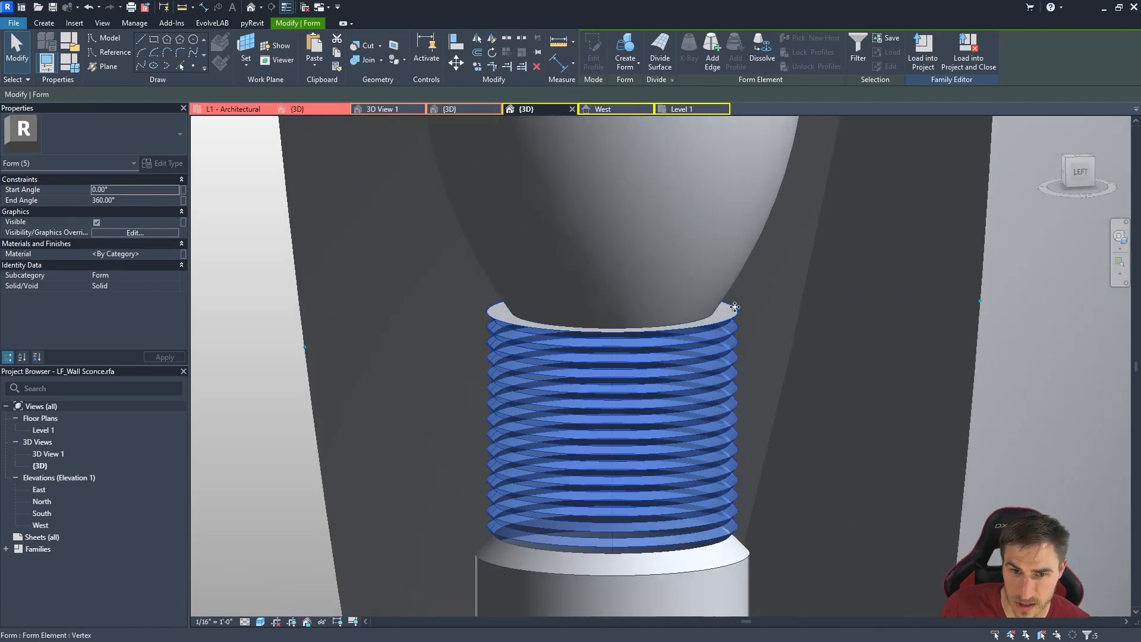
ctrl+click(734, 307)
scroll(703, 348, down, 3)
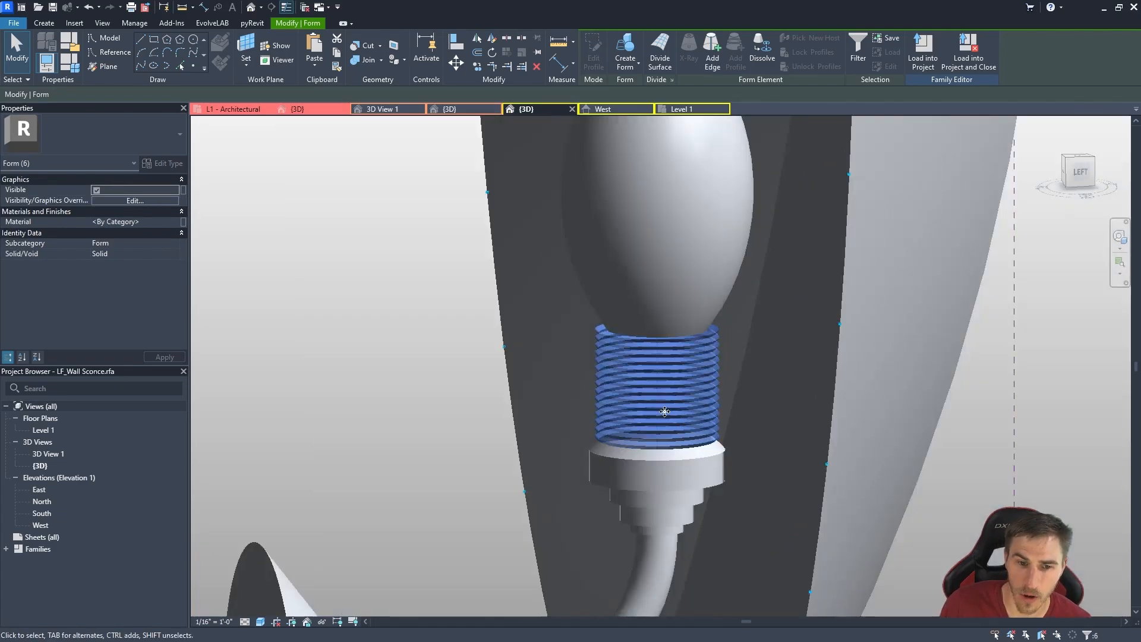
click(182, 222)
click(483, 399)
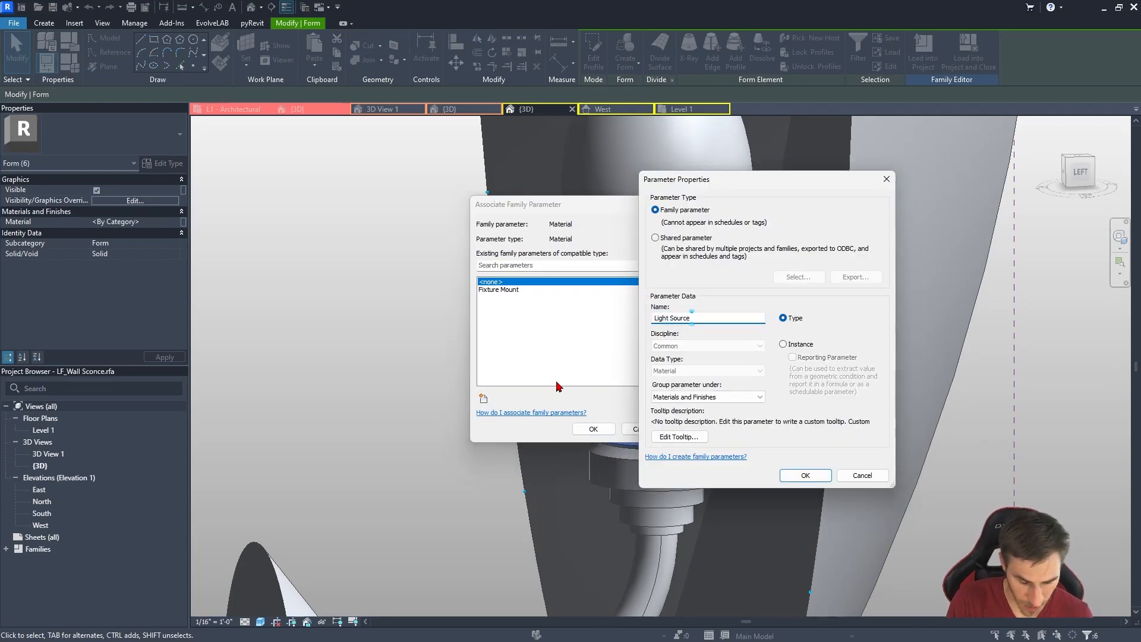
text(Light Source Mount)
key(Return)
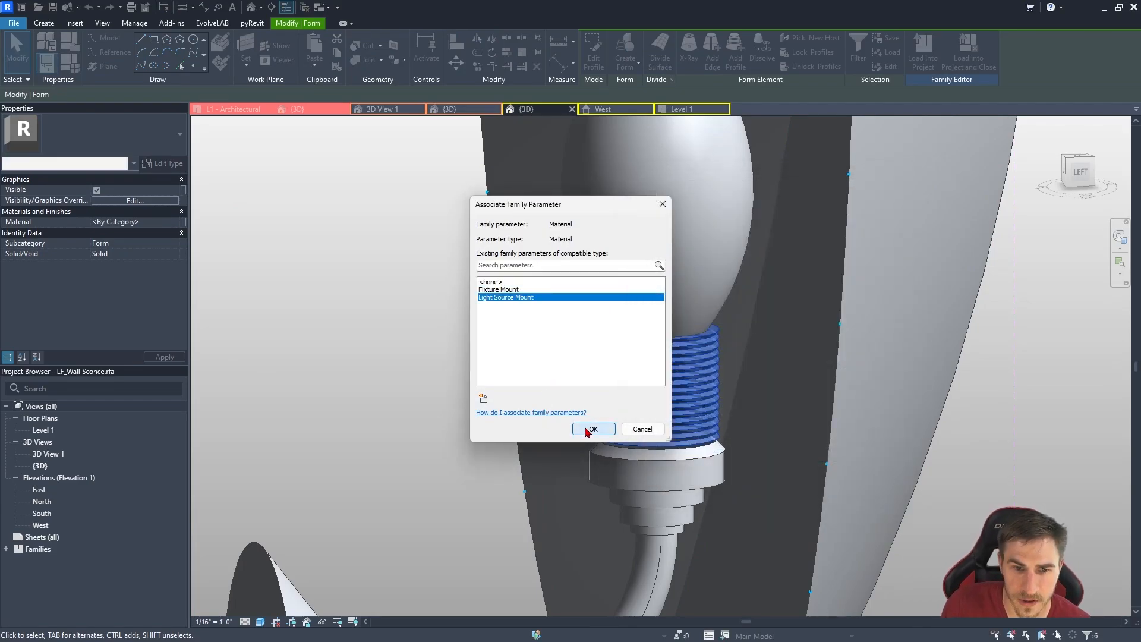
click(593, 429)
Select the bulb's revolved form and associate its material with a new type parameter named Light Source.
scroll(654, 440, down, 3)
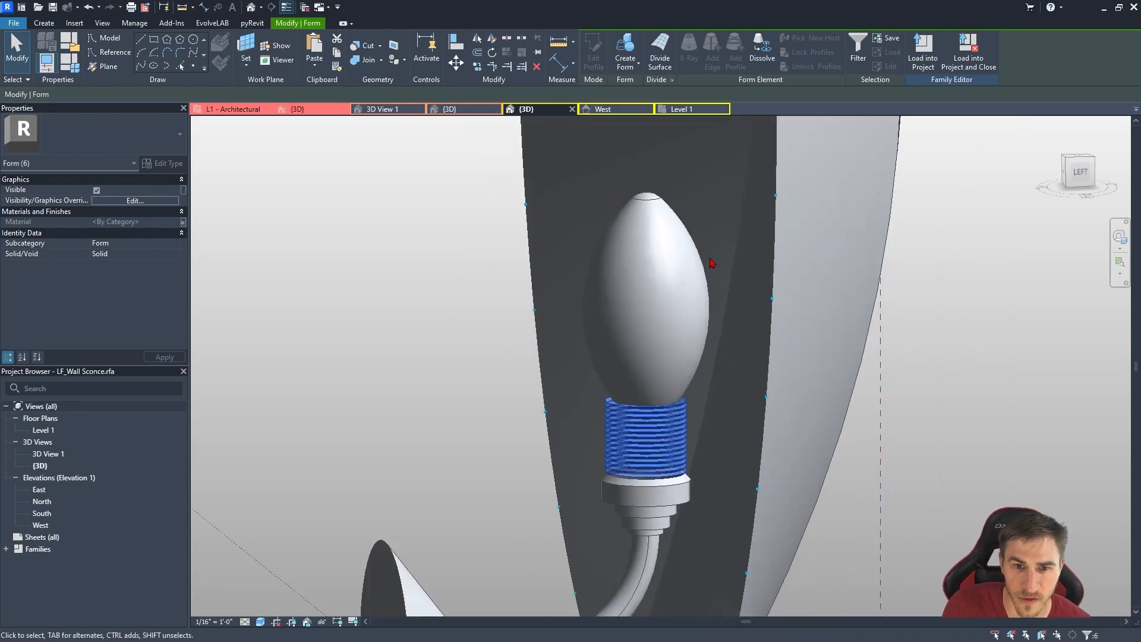
click(675, 245)
key(Escape)
click(651, 201)
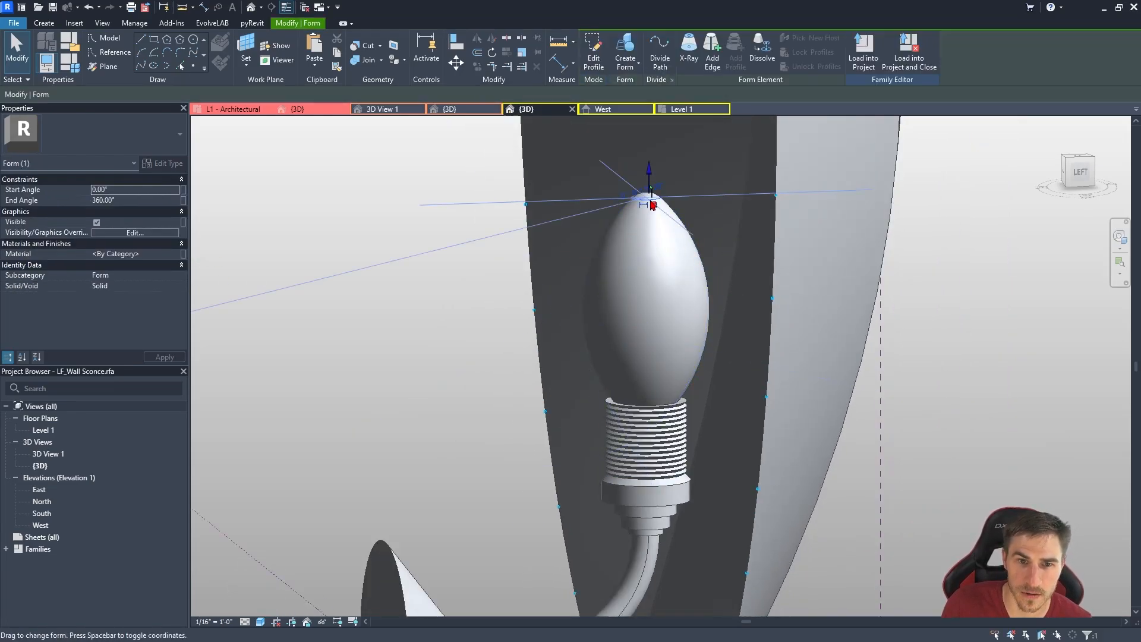
key(Escape)
click(607, 234)
scroll(669, 194, up, 3)
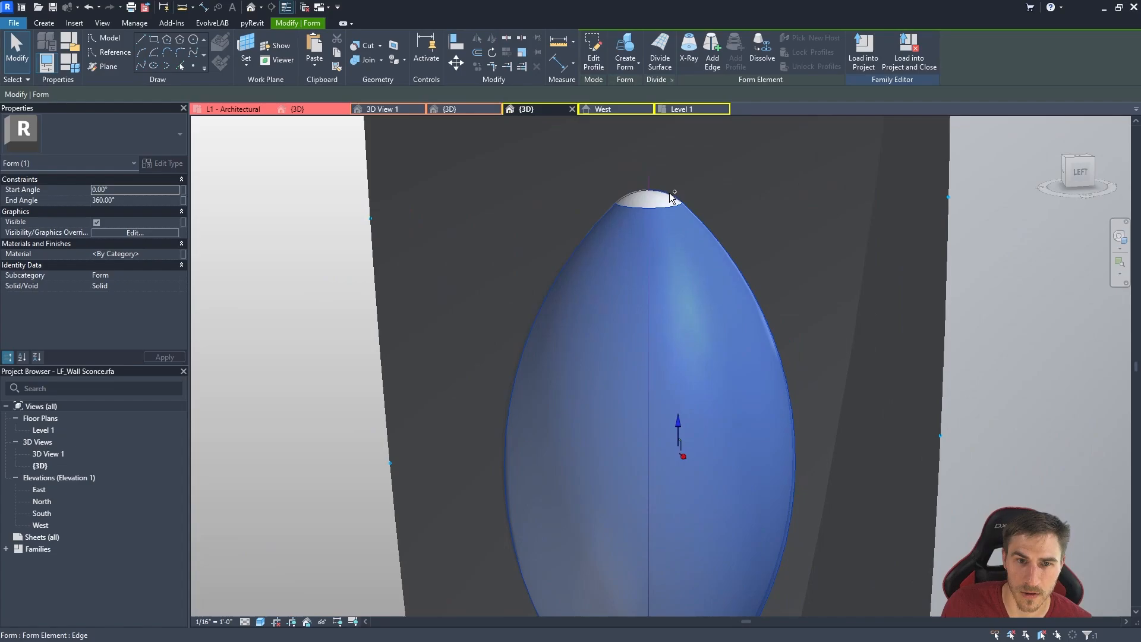
scroll(669, 192, down, 4)
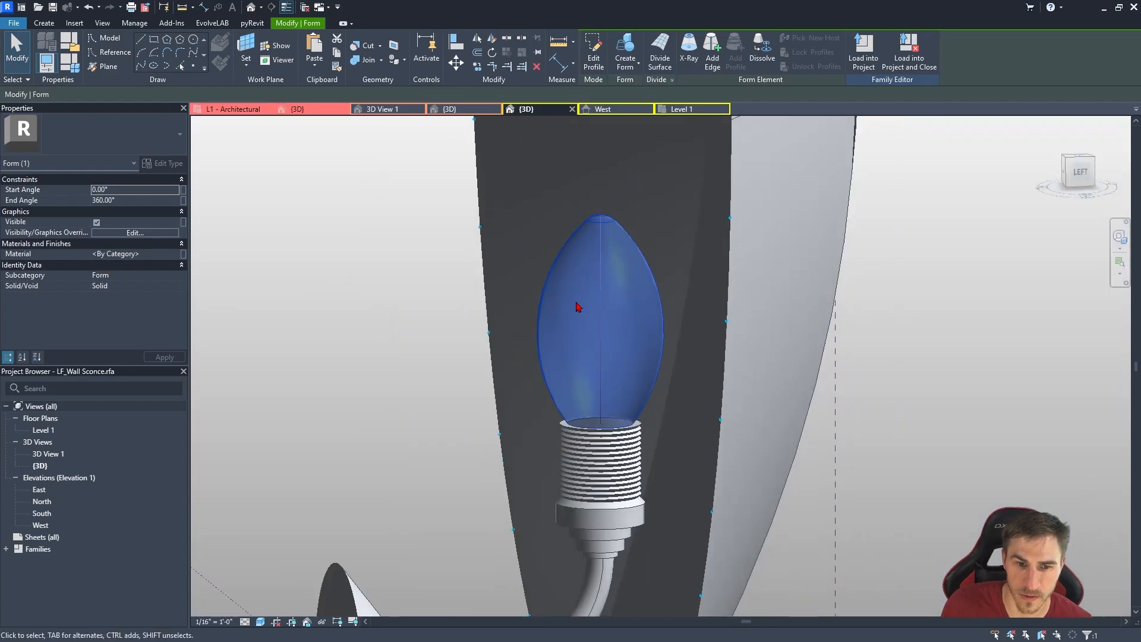
click(184, 256)
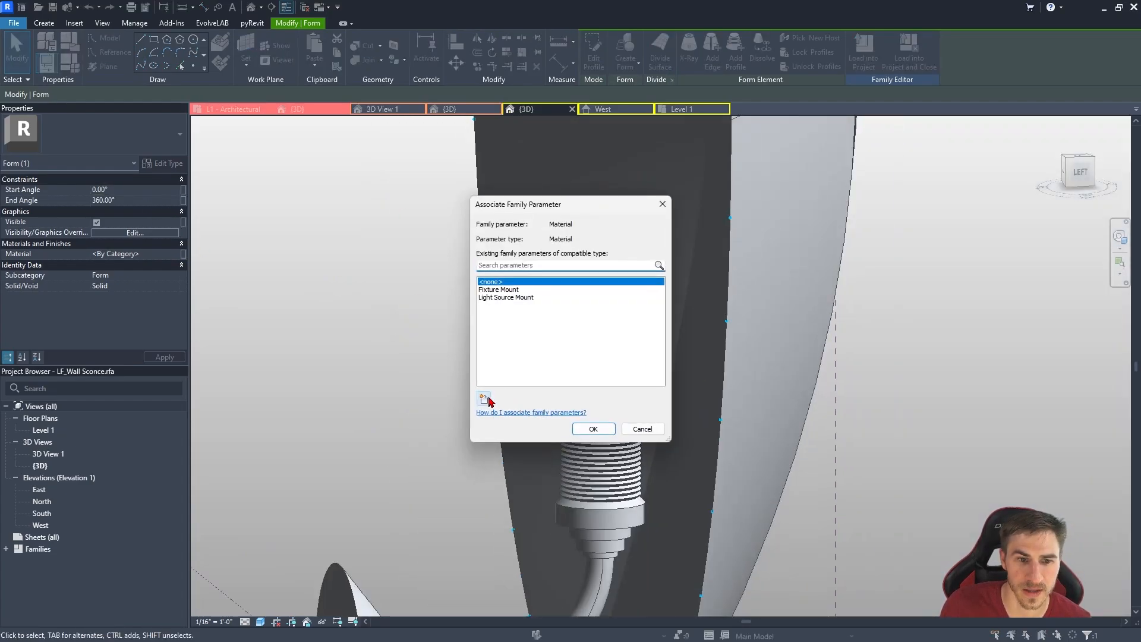
click(483, 398)
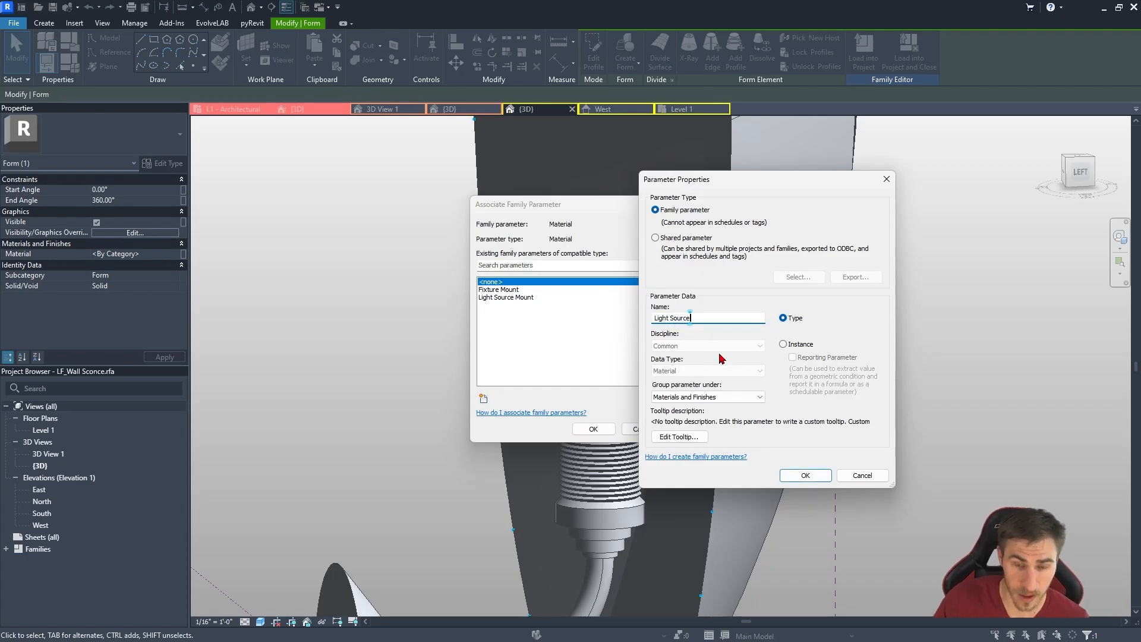
click(806, 480)
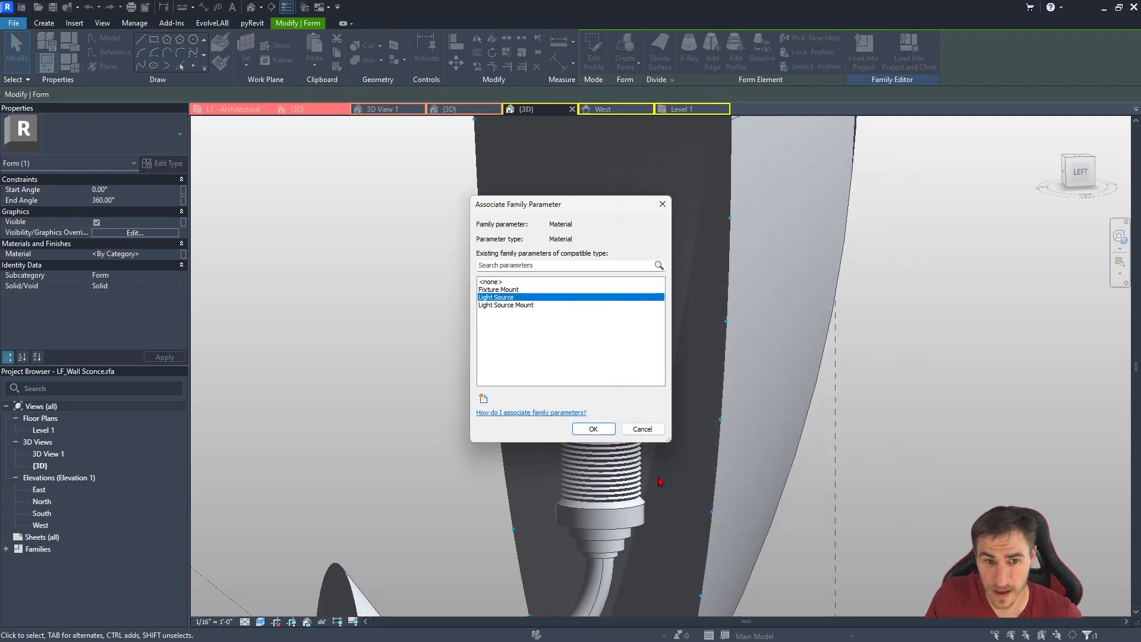
key(Return)
Clear the bulb selection, review the whole fixture from behind and the front, and save the wall sconce family.
scroll(529, 324, down, 1)
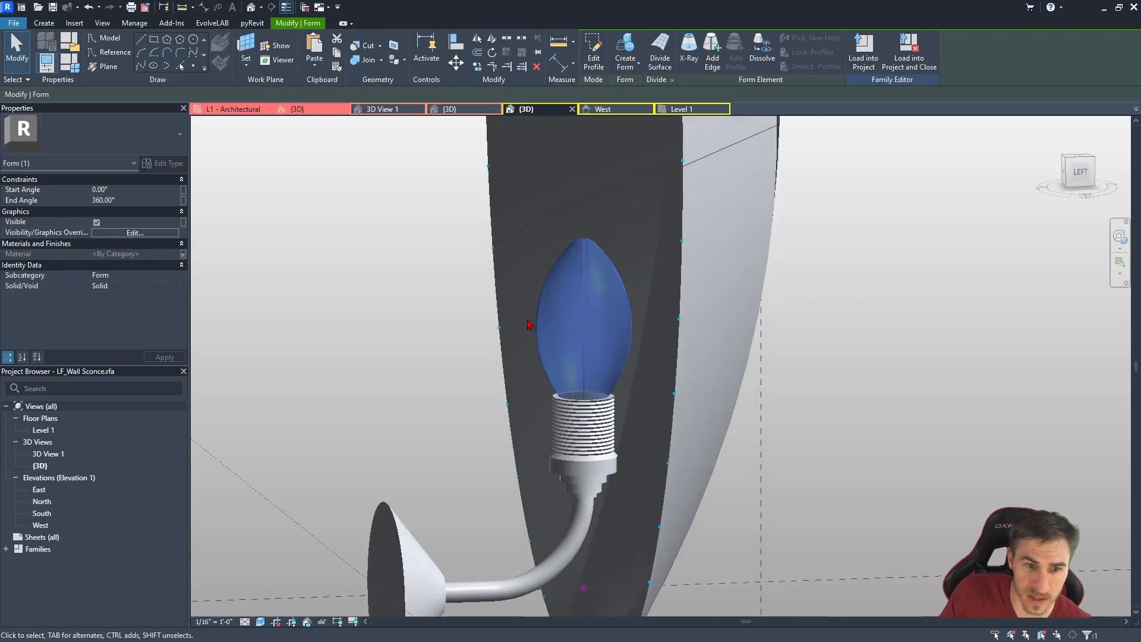
scroll(672, 331, down, 3)
shift+middle_drag(764, 311, 872, 428)
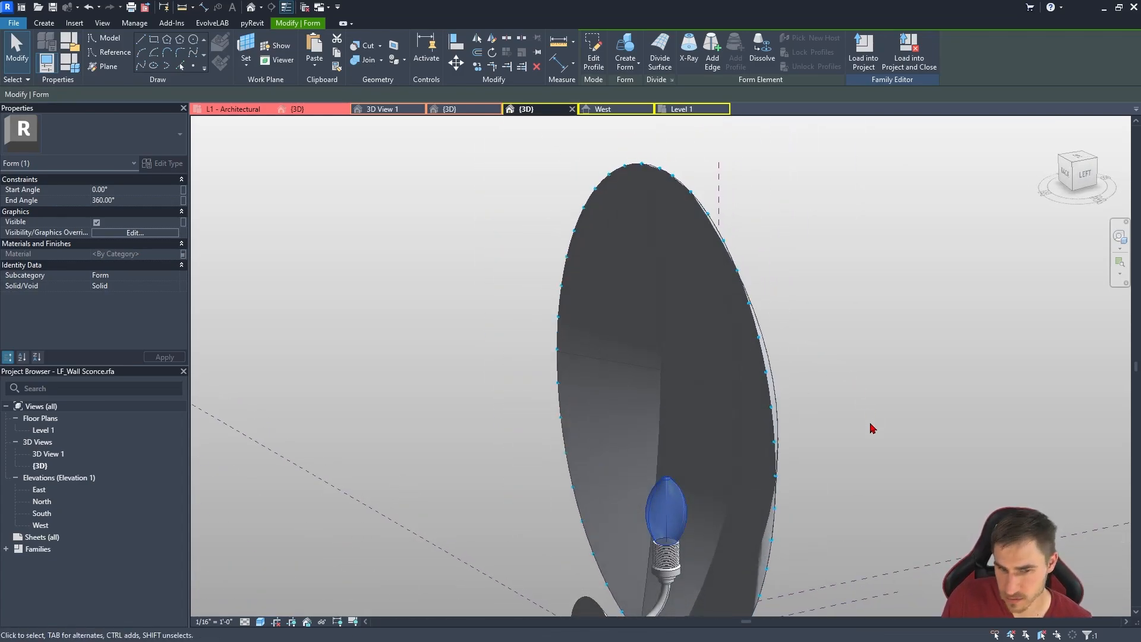
scroll(820, 352, down, 2)
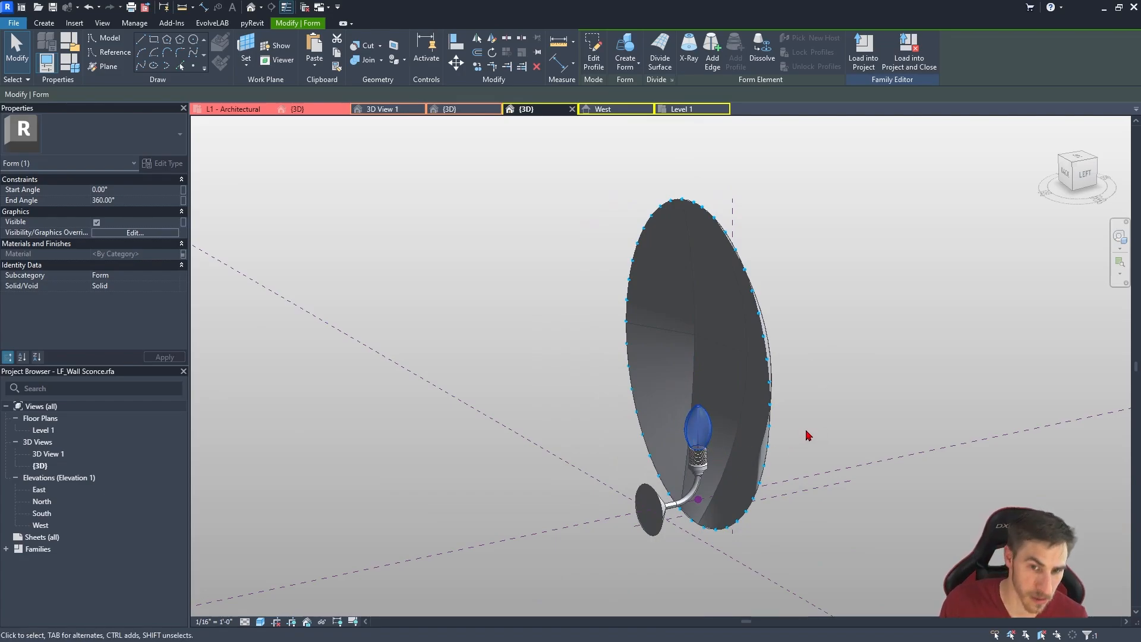
click(924, 354)
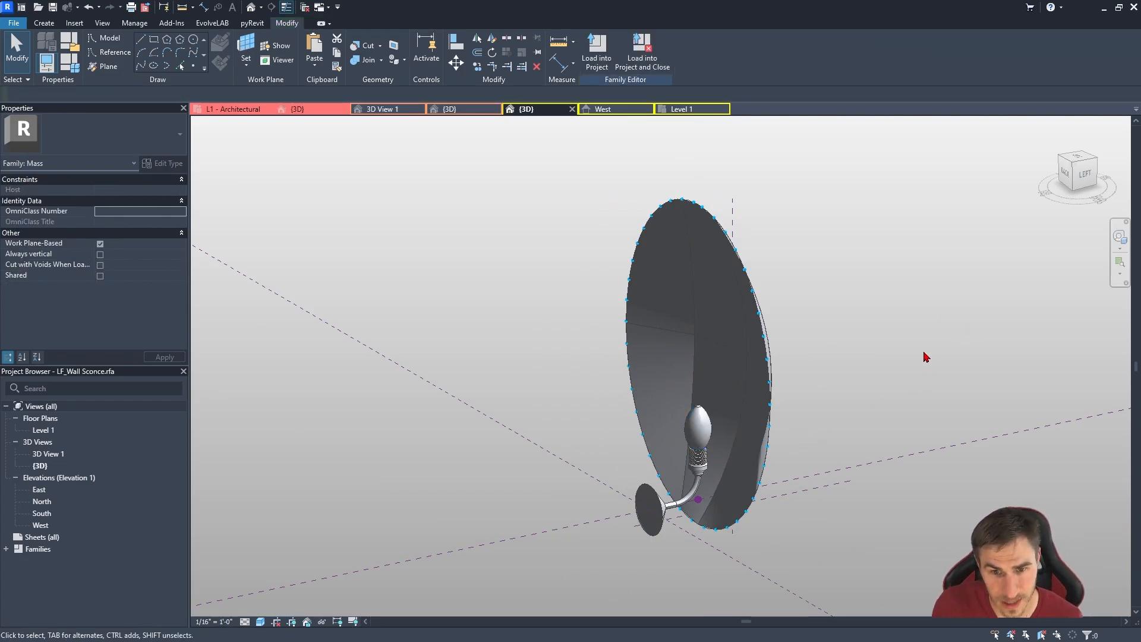
shift+middle_drag(925, 354, 563, 249)
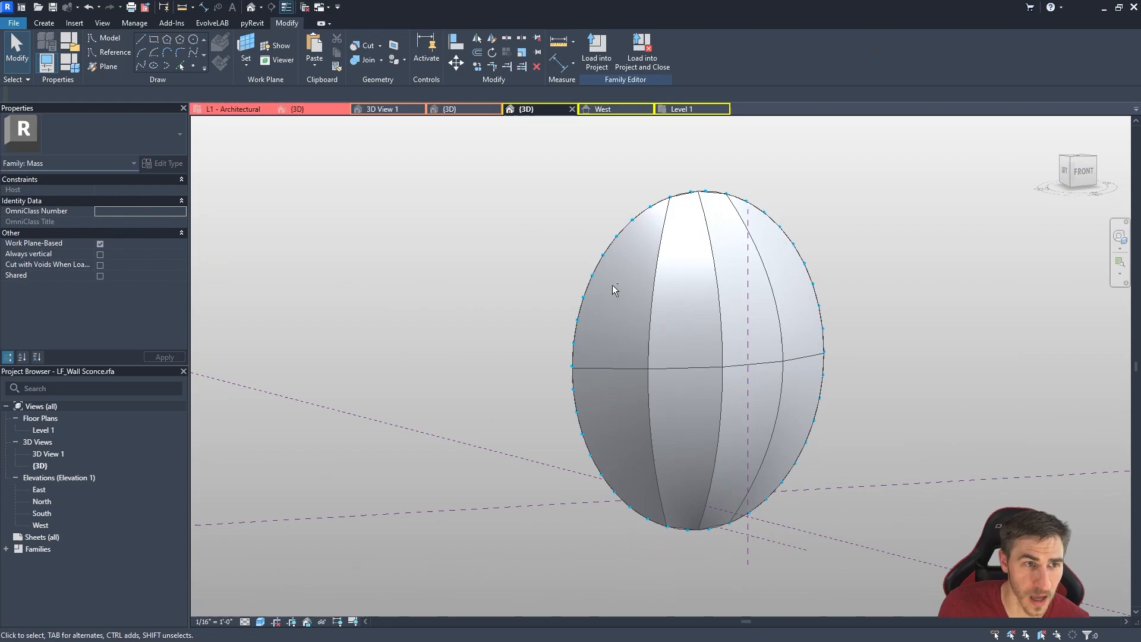
click(53, 7)
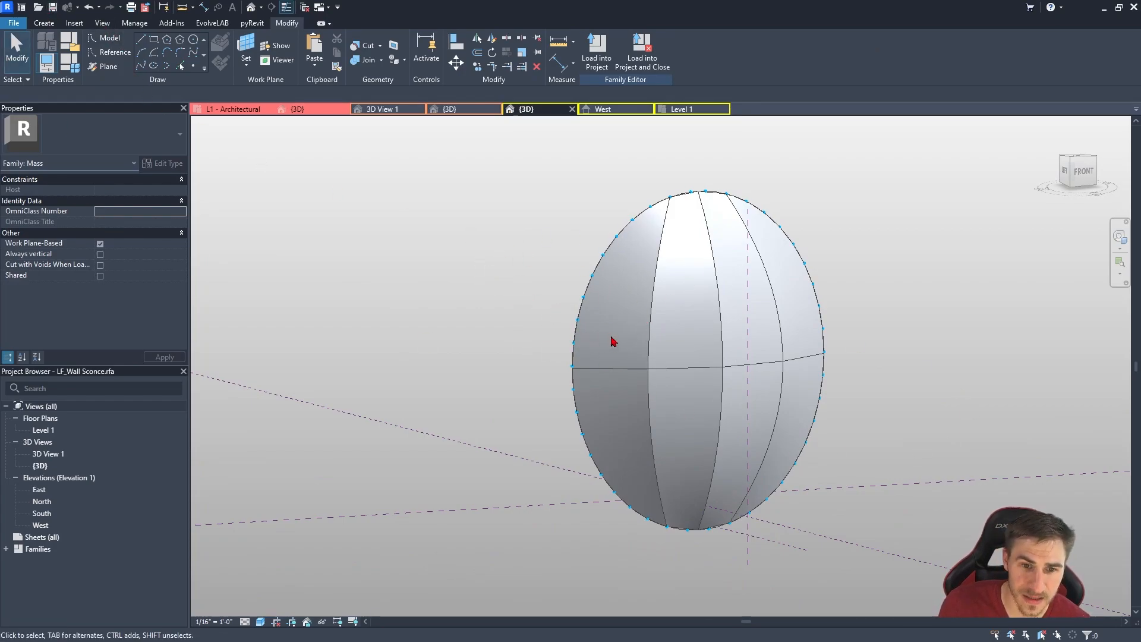
Examine the nested LF_Shade Med shade and its instance properties in the 3D view.
shift+middle_drag(611, 339, 749, 350)
shift+middle_drag(868, 291, 712, 318)
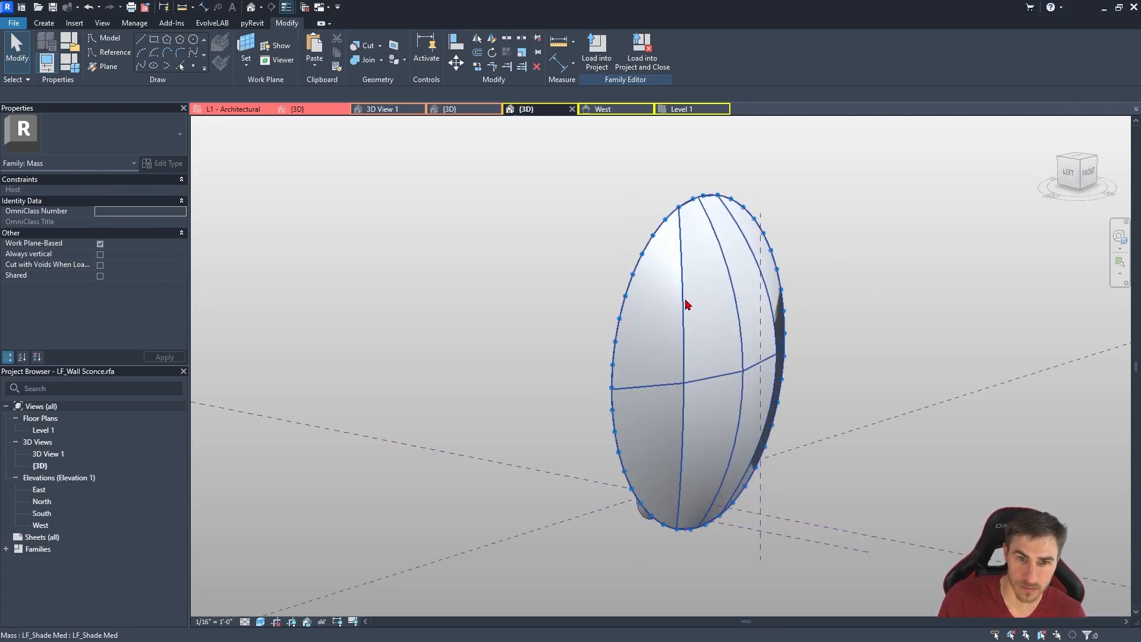
click(686, 303)
scroll(83, 256, down, 1)
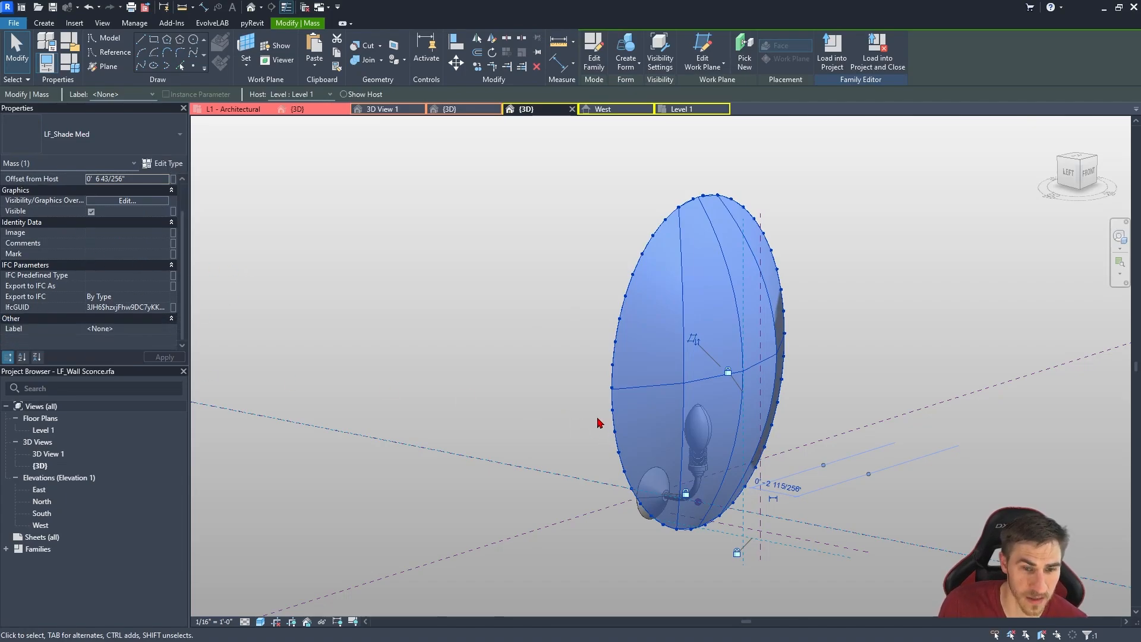
shift+middle_drag(689, 406, 716, 406)
click(548, 365)
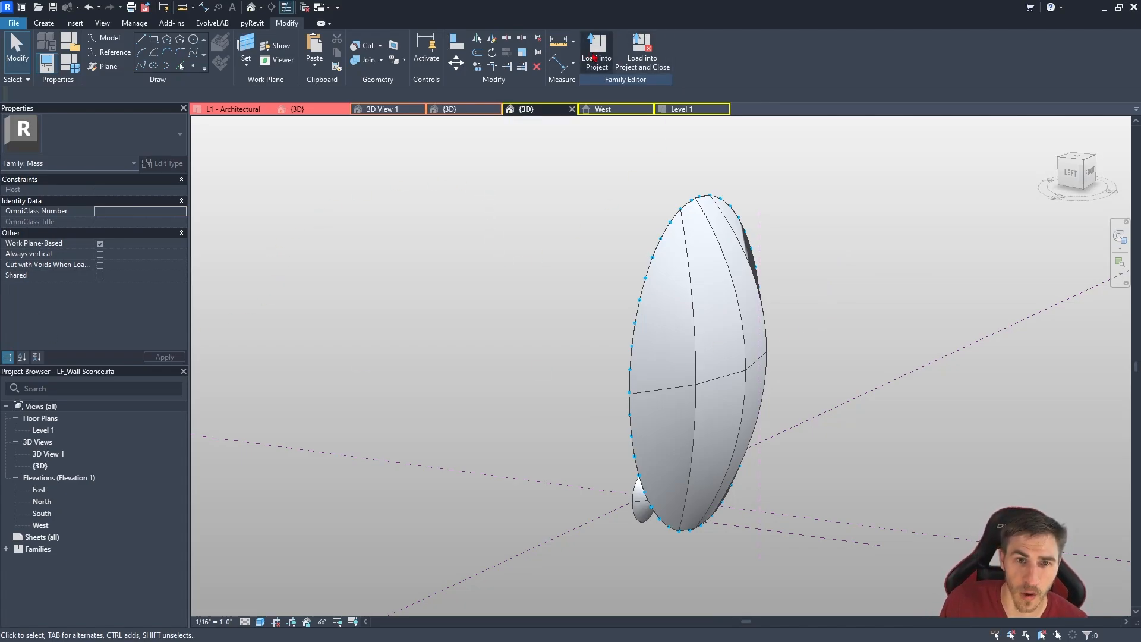
Load the wall sconce family into Project1 and close it, dismissing the project save reminder.
click(646, 50)
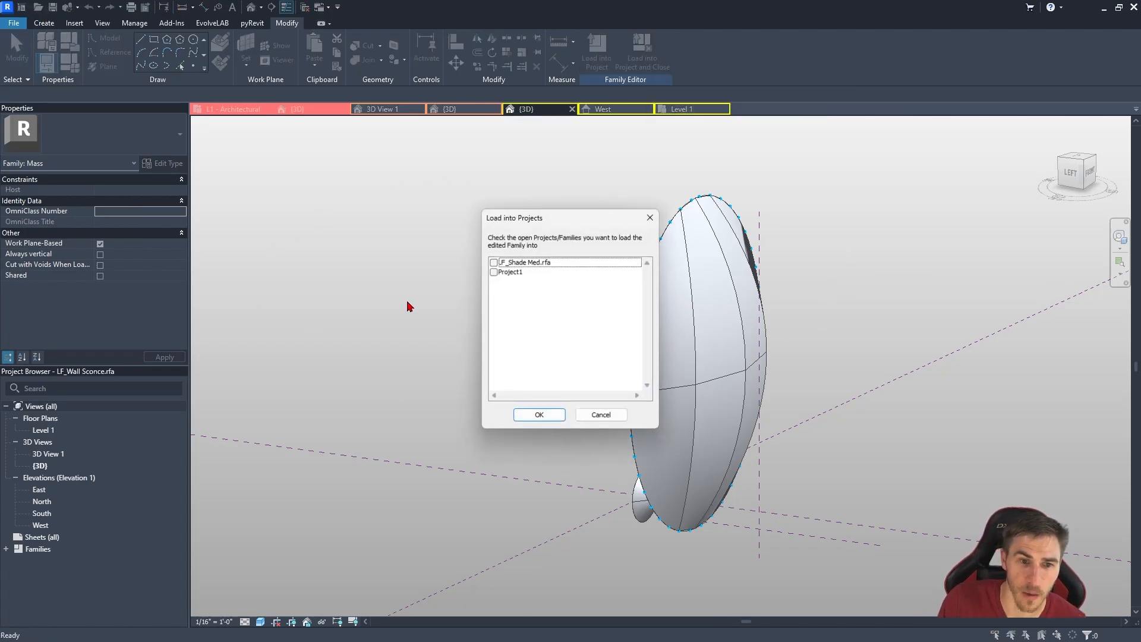
click(493, 271)
click(561, 416)
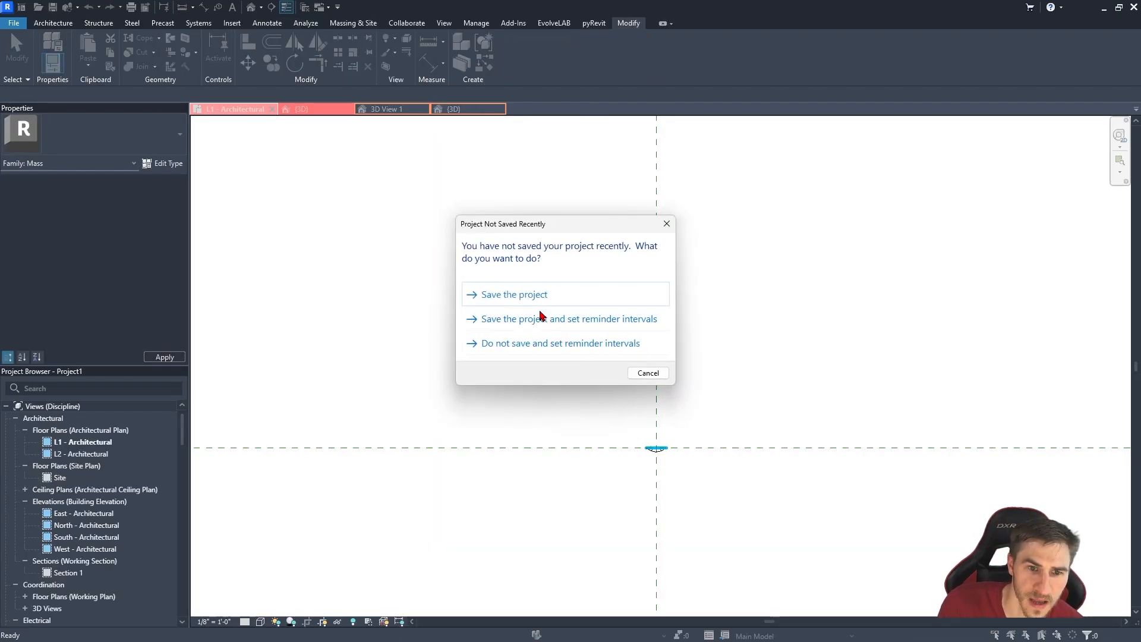
click(523, 293)
key(Escape)
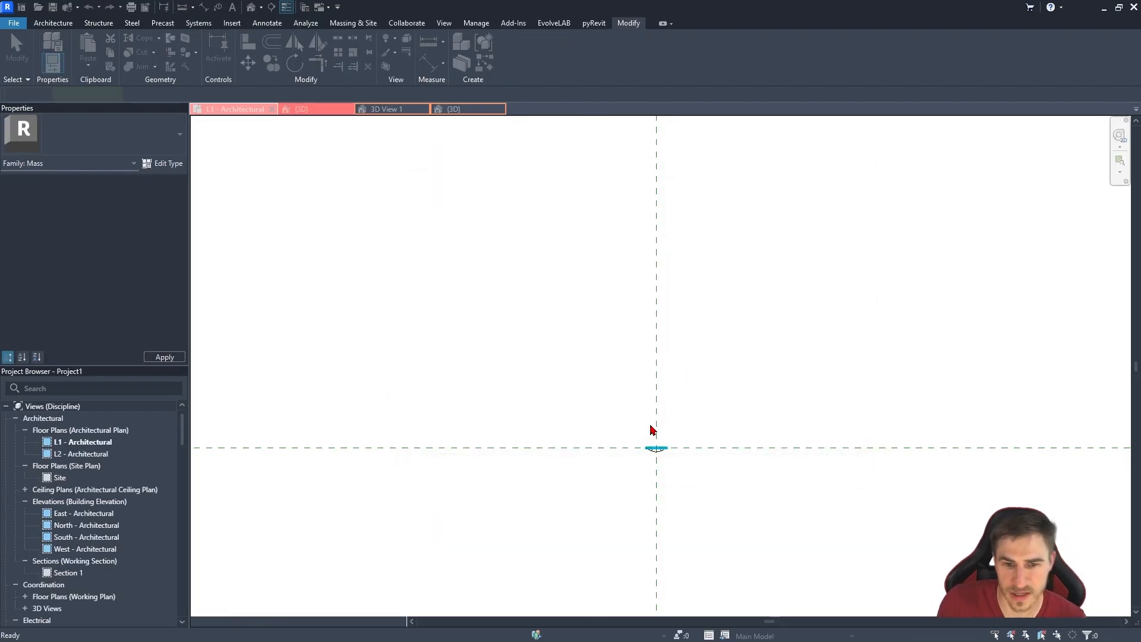
Place one LF_Wall Sconce instance on the L1 work plane in the project's default 3D view.
middle_drag(618, 453, 740, 259)
key(ctrl+Tab)
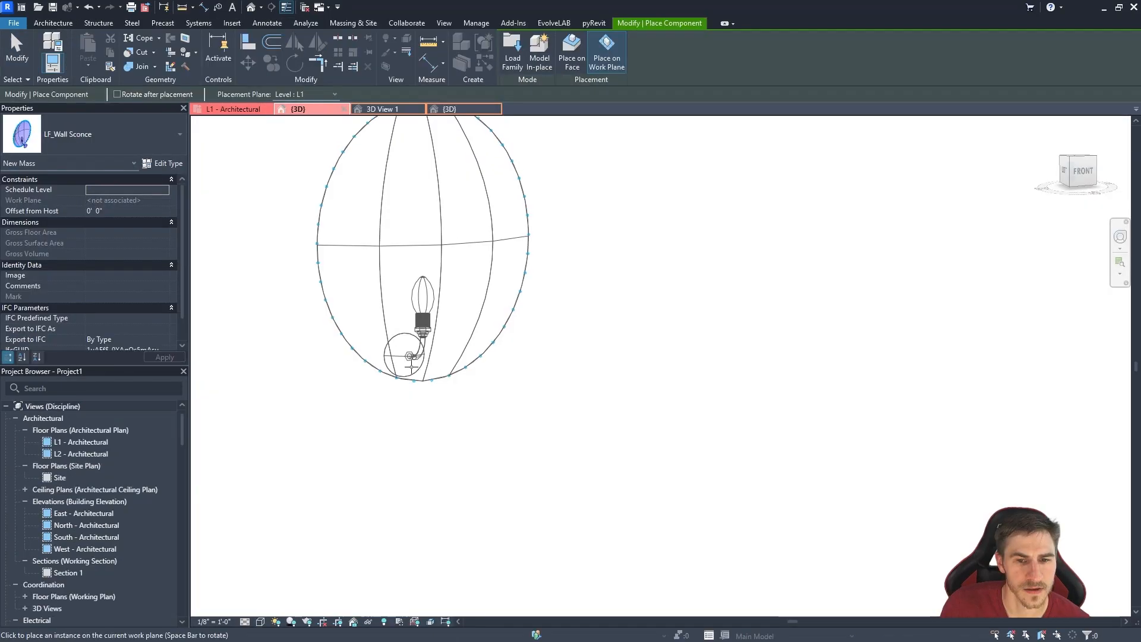
scroll(565, 445, down, 3)
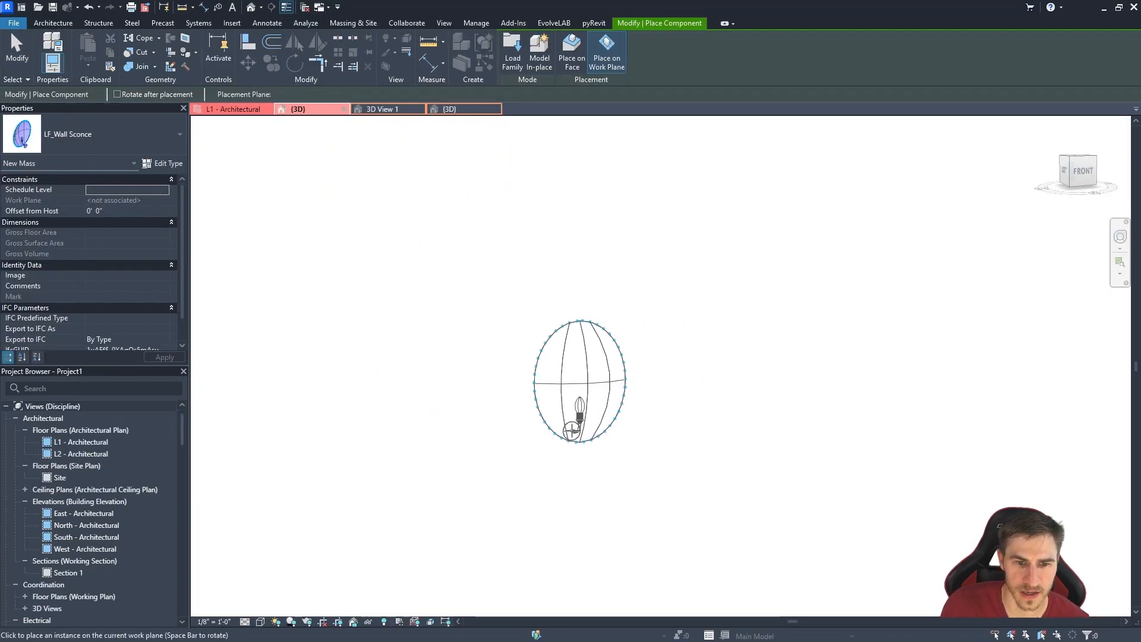
click(581, 430)
key(Escape)
key(Escape)
Inspect the placed wall sconce's shade, bulb and wall mount from the side in 3D.
shift+middle_drag(636, 400, 675, 458)
double_click(675, 459)
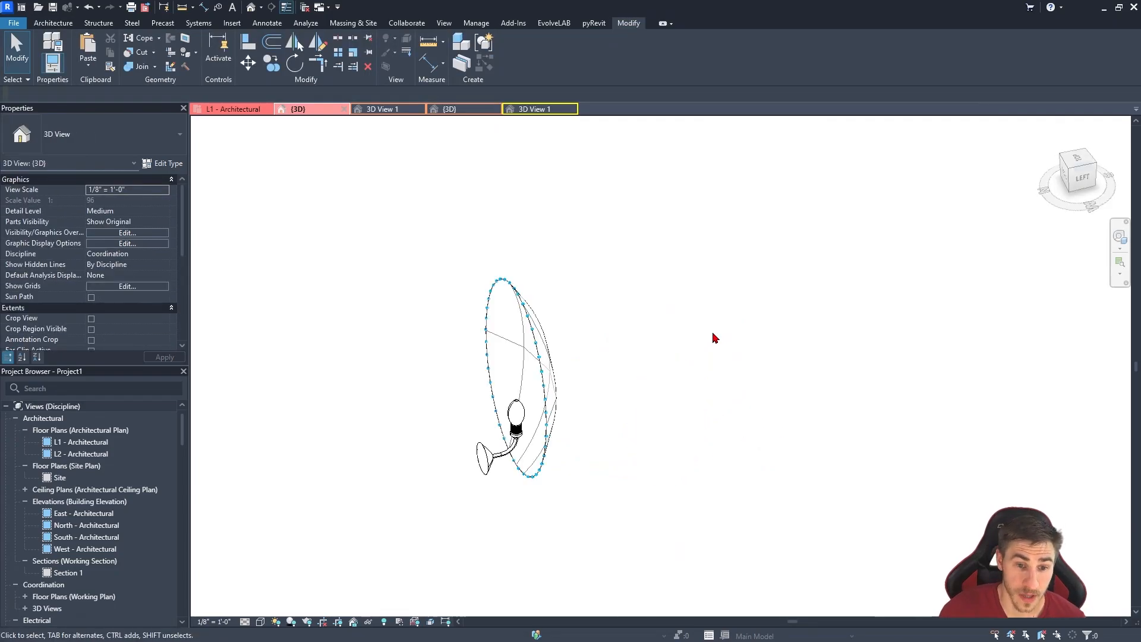
shift+middle_drag(712, 334, 678, 325)
click(487, 461)
click(364, 514)
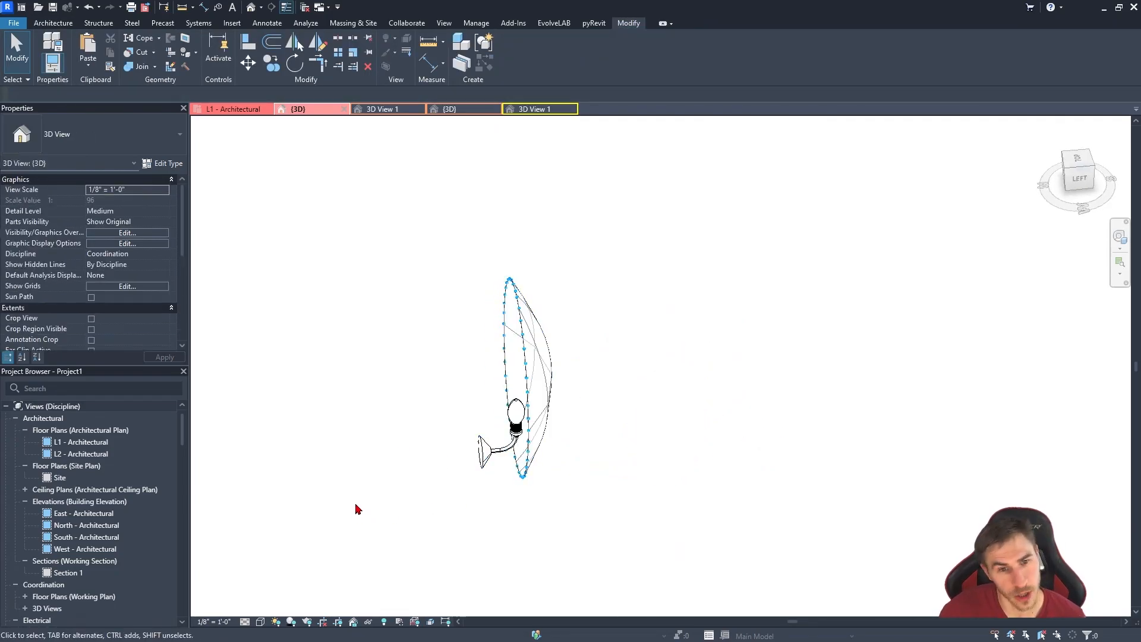
shift+middle_drag(402, 484, 454, 479)
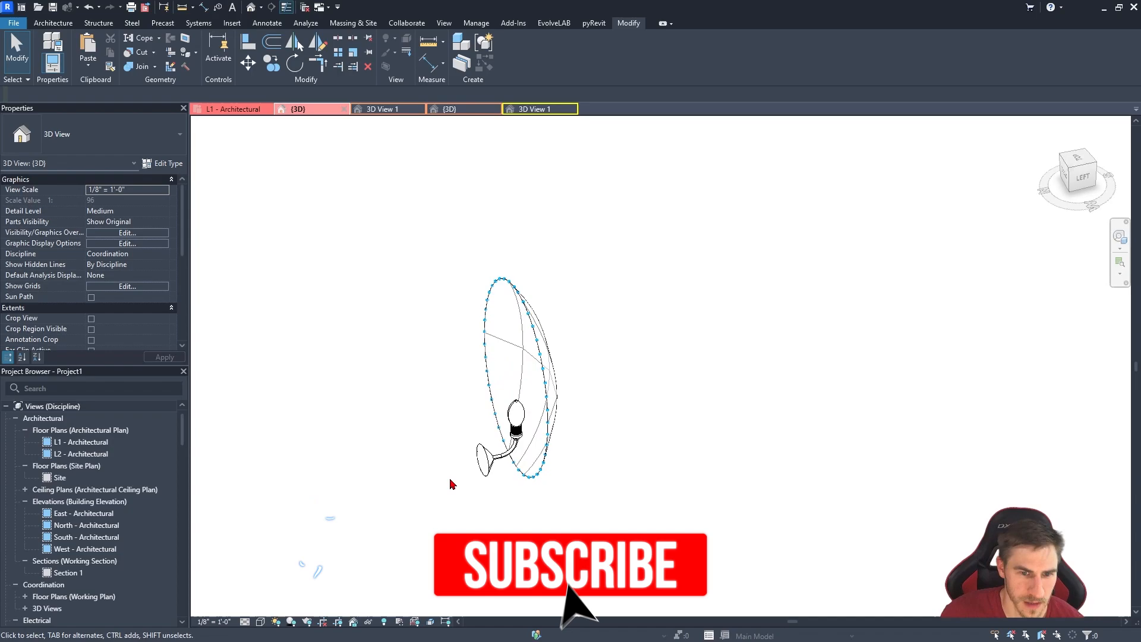
Switch the mass display to Show Mass by View Settings and back to Show Mass Form and Floors.
scroll(483, 386, up, 2)
click(476, 24)
click(365, 24)
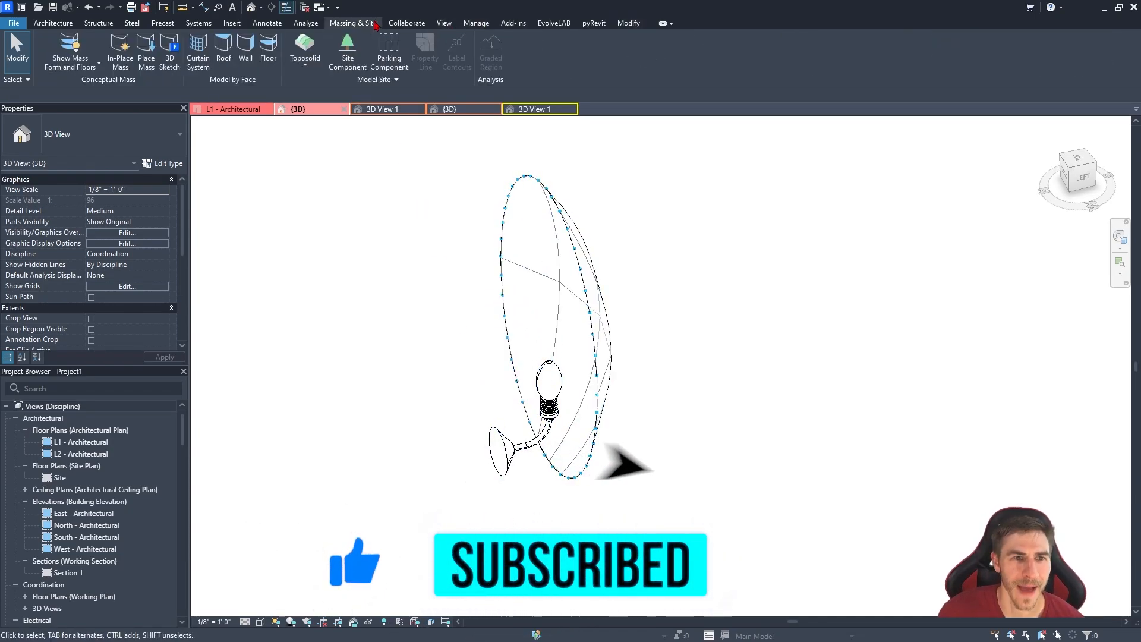
click(72, 45)
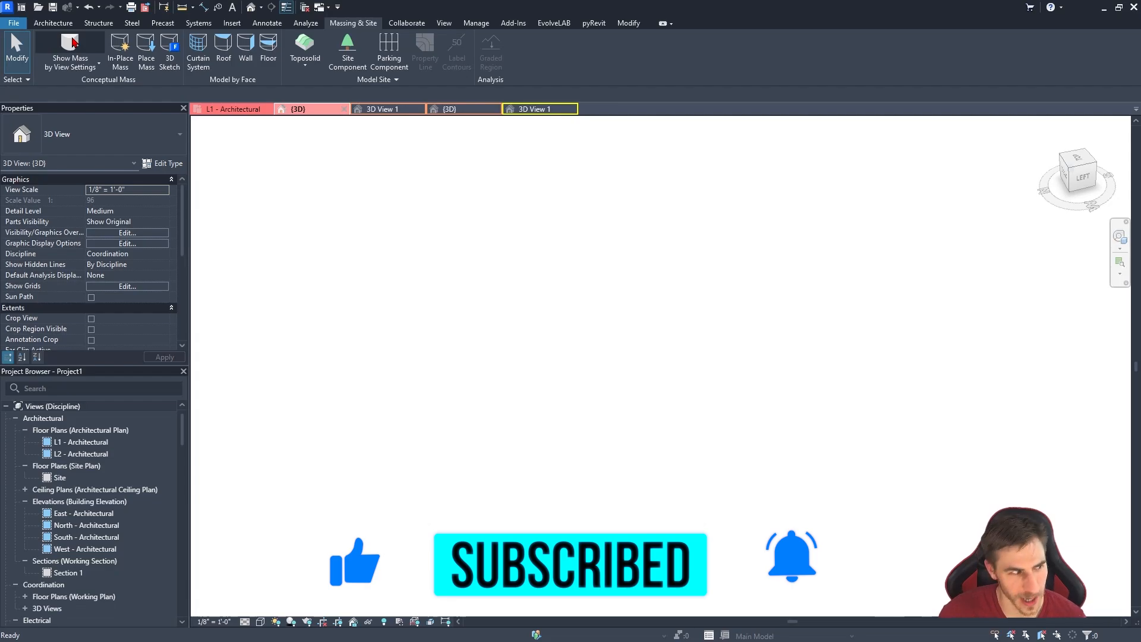
click(71, 43)
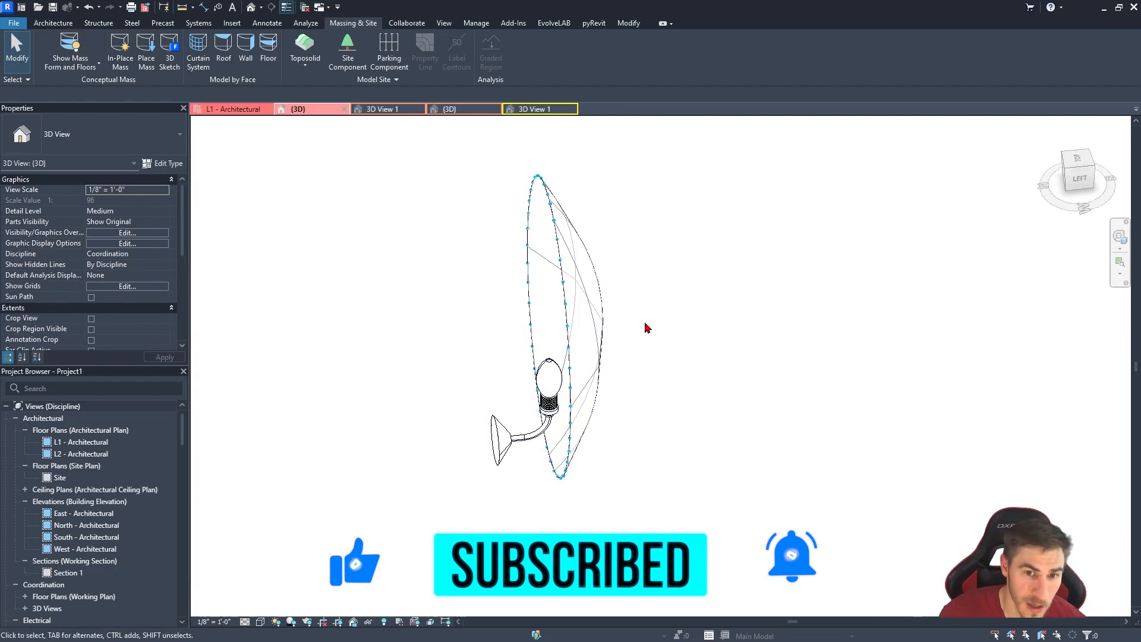
Examine the placed wall sconce from the side in 3D and check its instance properties.
shift+middle_drag(692, 371, 652, 374)
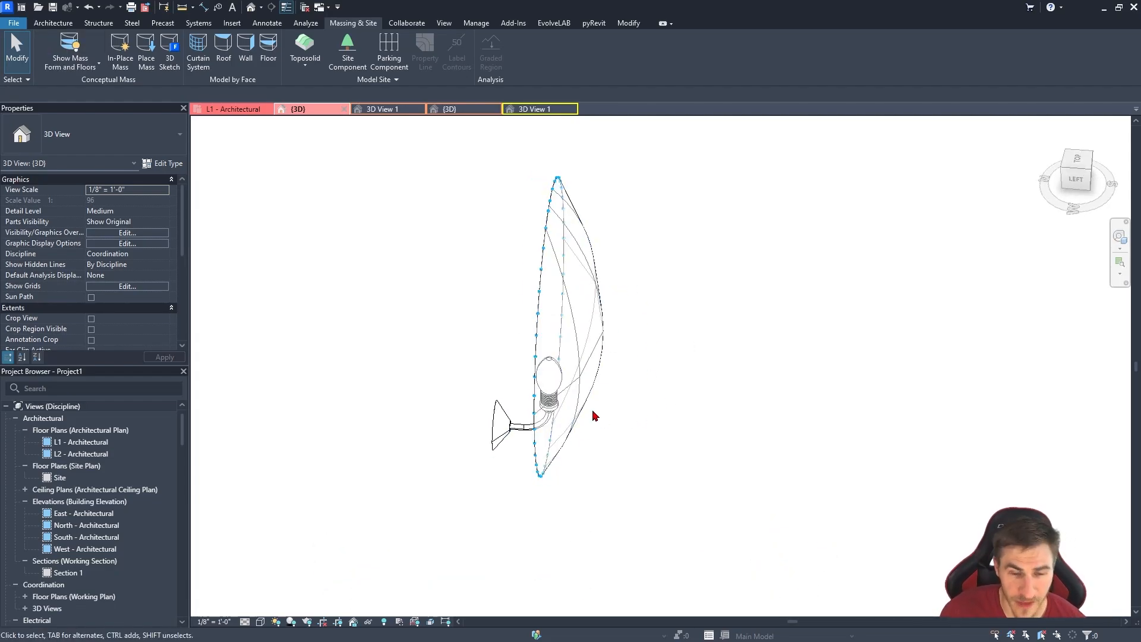
shift+middle_drag(416, 475, 479, 487)
drag(448, 514, 522, 482)
shift+middle_drag(559, 413, 564, 412)
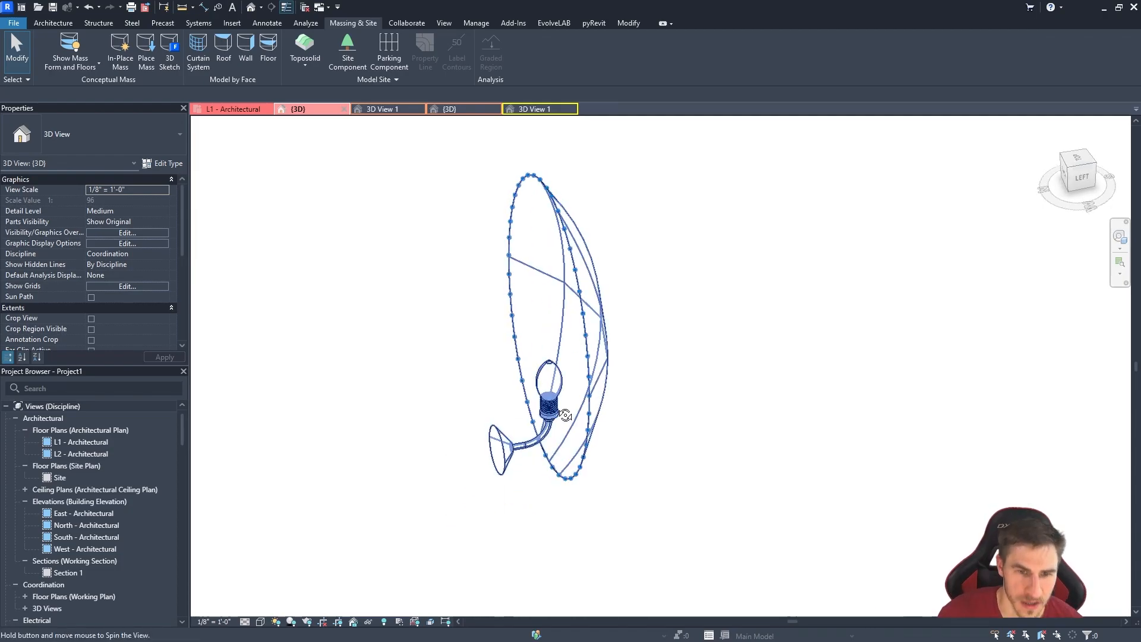
click(511, 372)
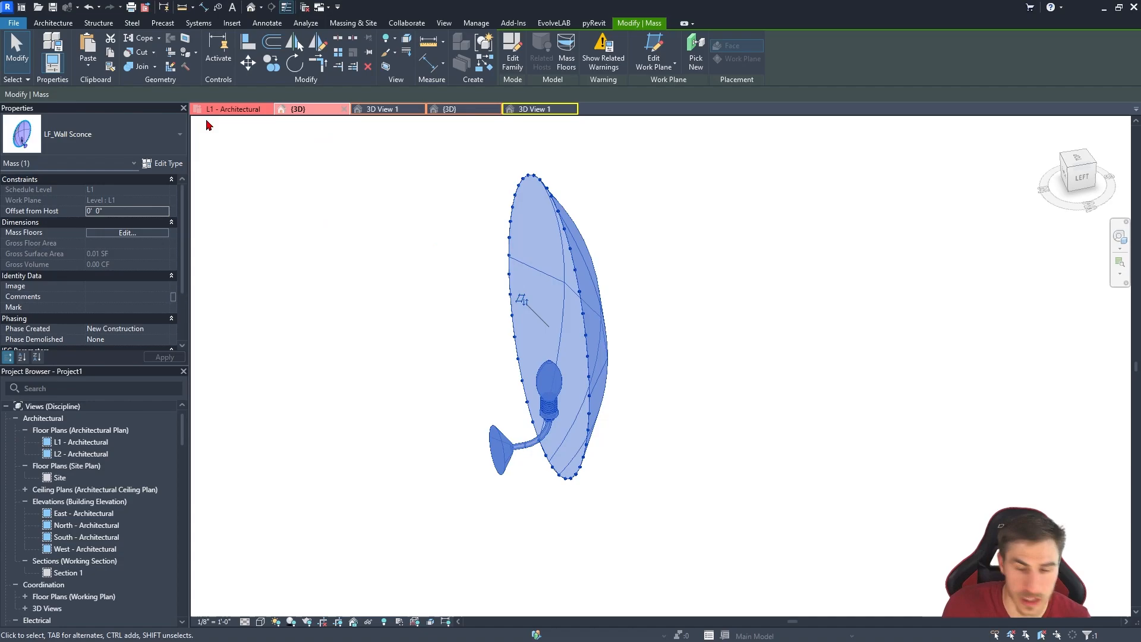
click(304, 206)
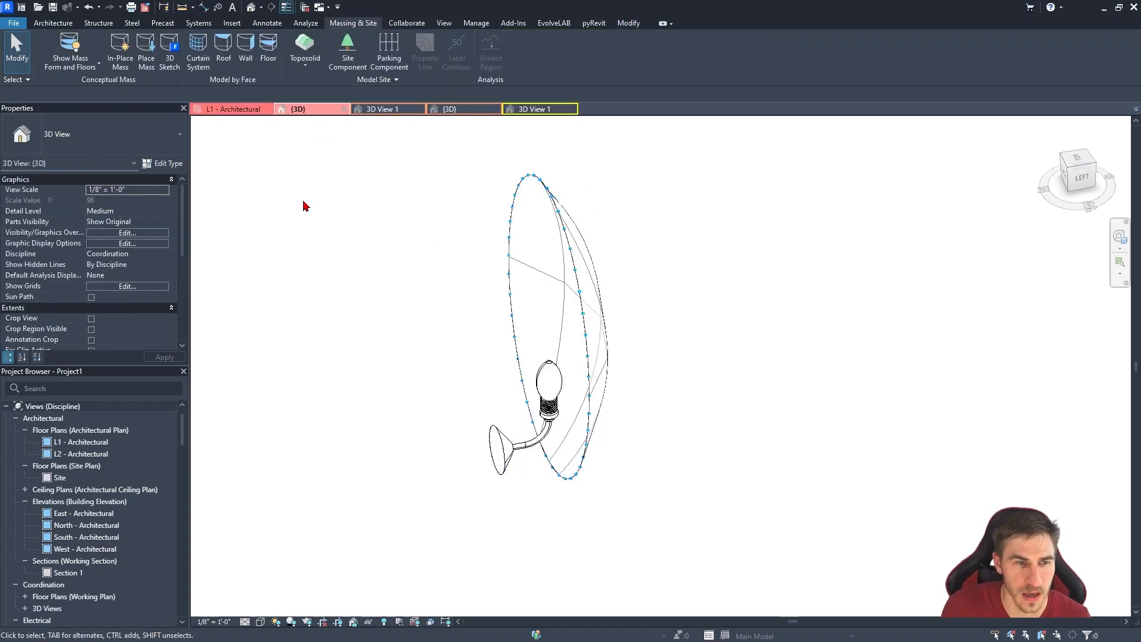
Open the placed LF_Wall Sconce family for editing and view it from the side.
click(591, 356)
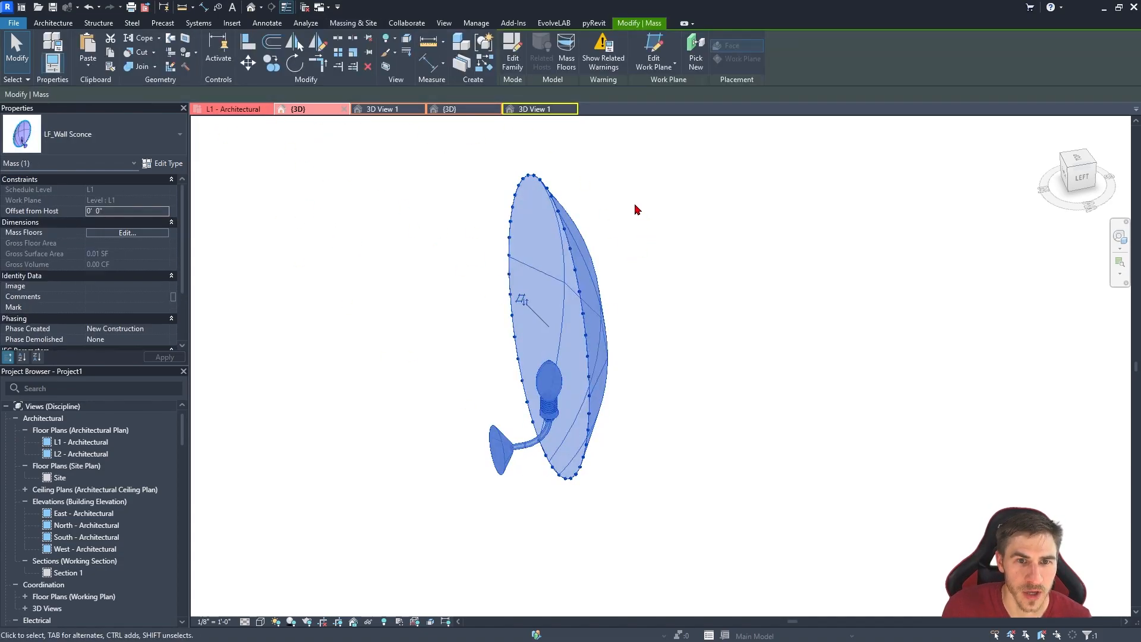
click(512, 52)
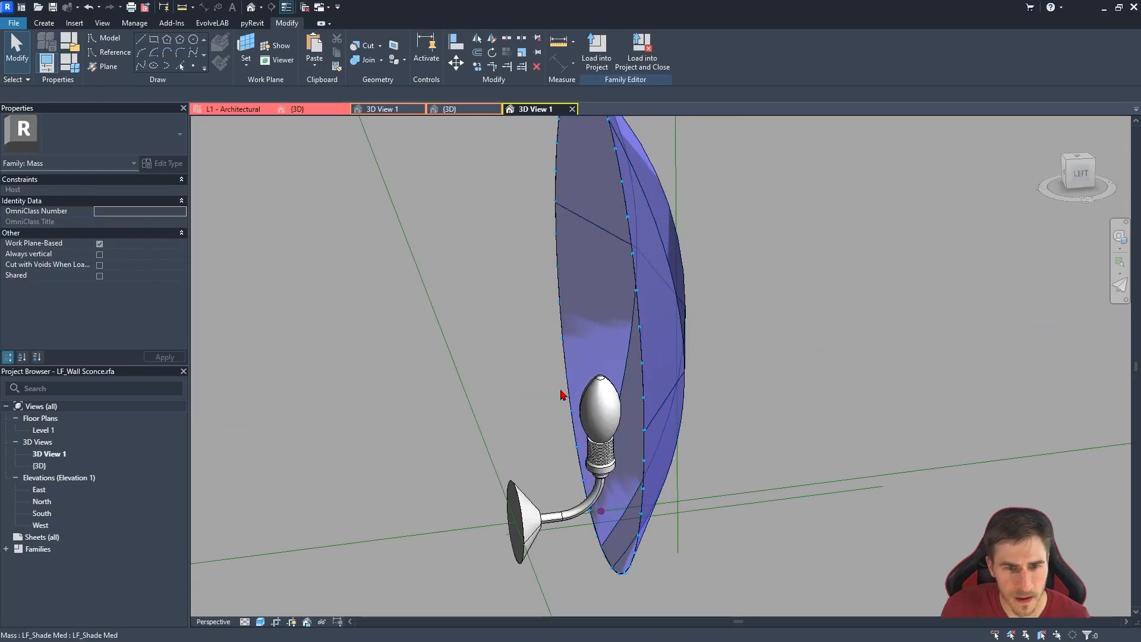
shift+middle_drag(615, 382, 571, 357)
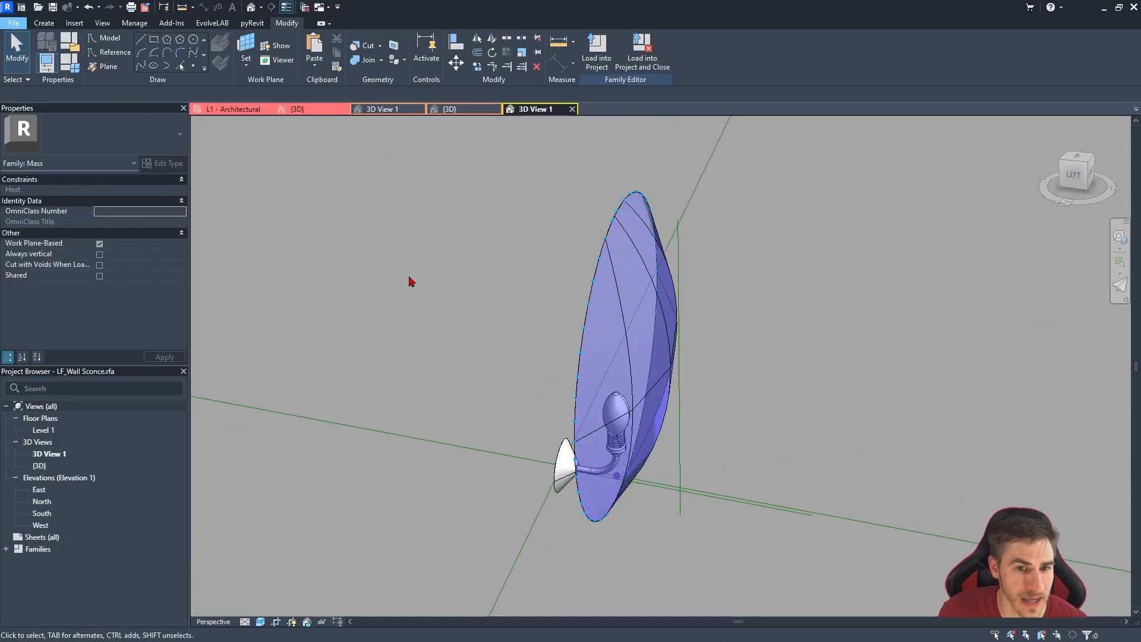
Create a new family from the Generic Model Adaptive.rft template and save it as LF_Sconce.
click(14, 23)
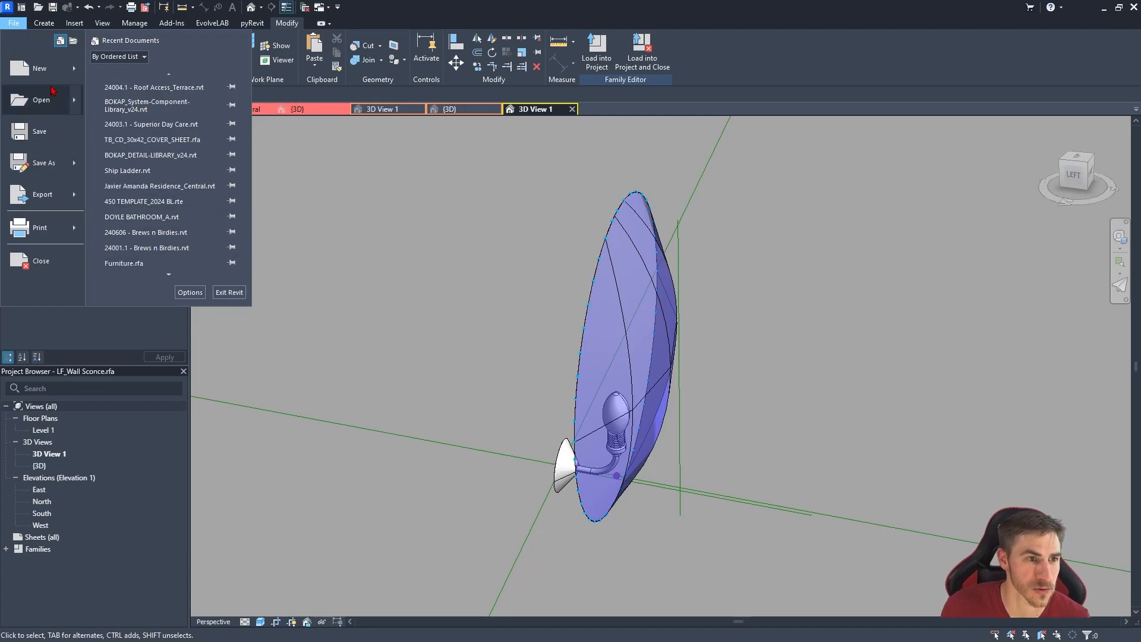
mouse_move(49, 70)
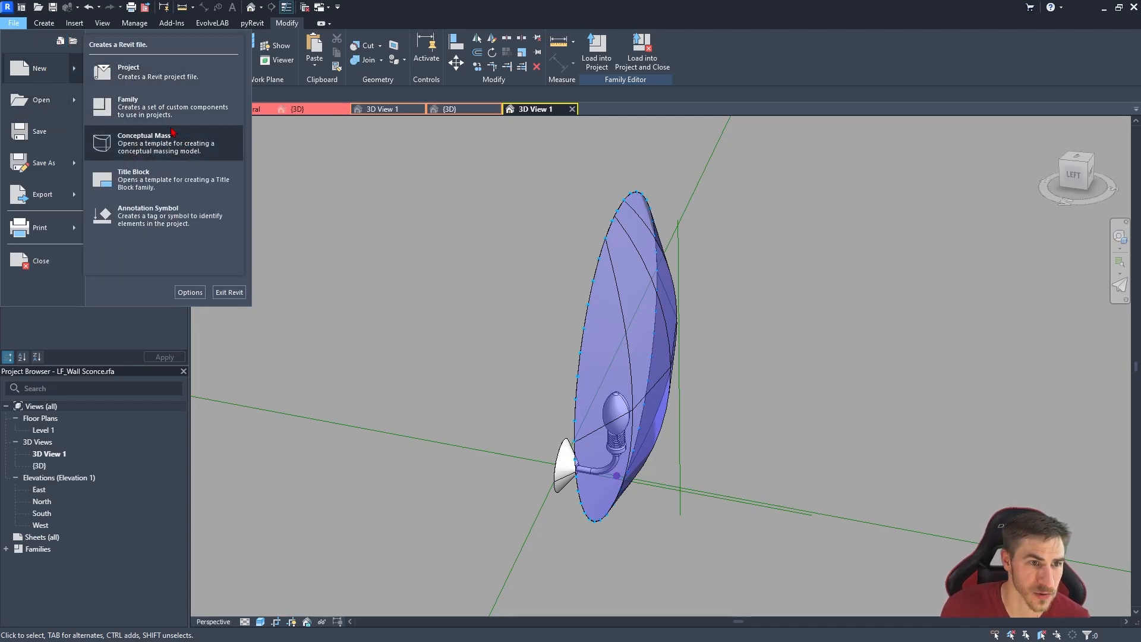
click(158, 108)
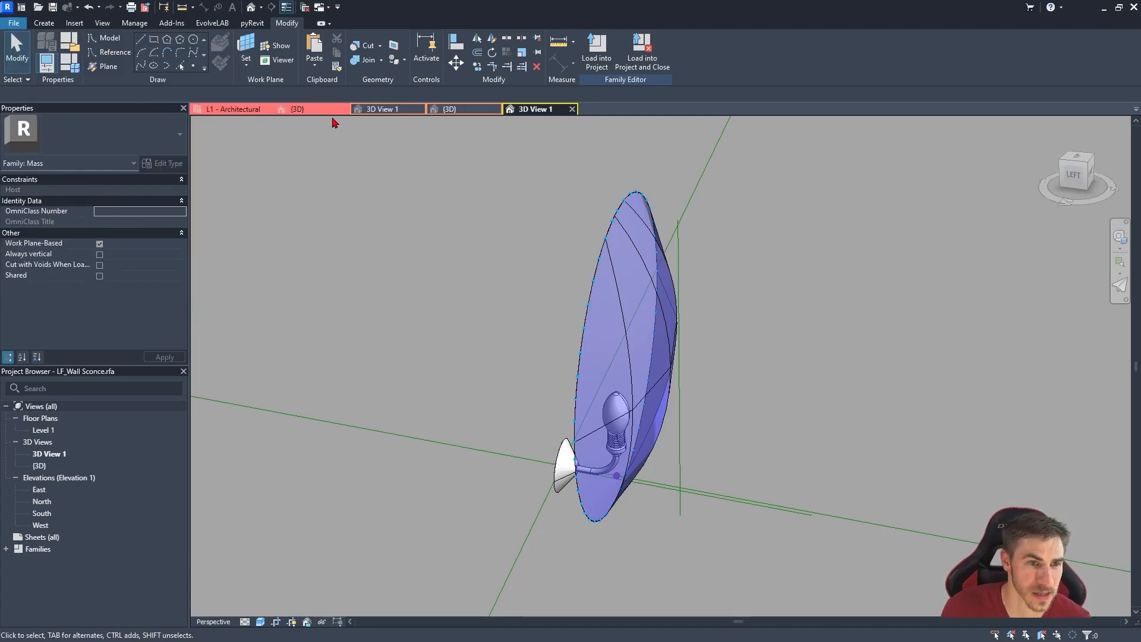
scroll(557, 313, down, 8)
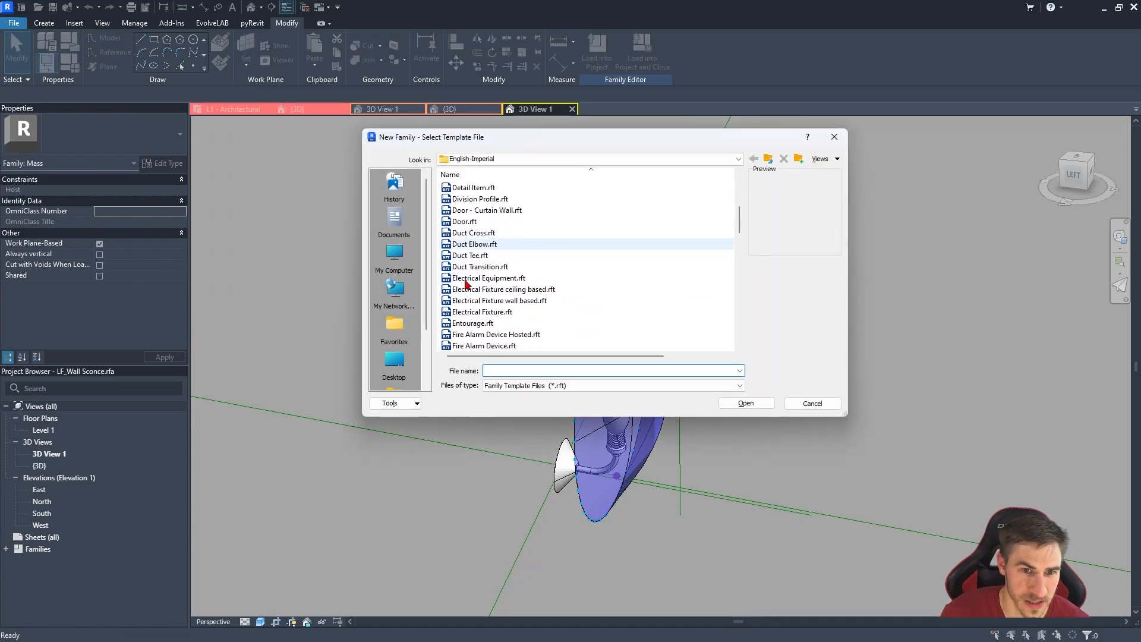
click(464, 245)
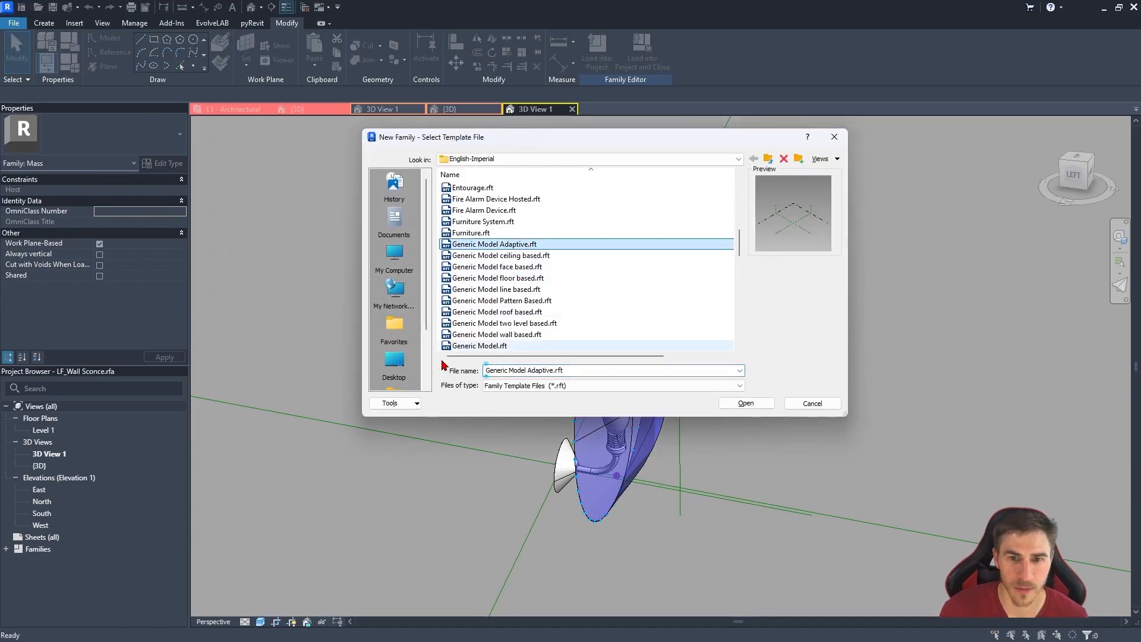
click(742, 403)
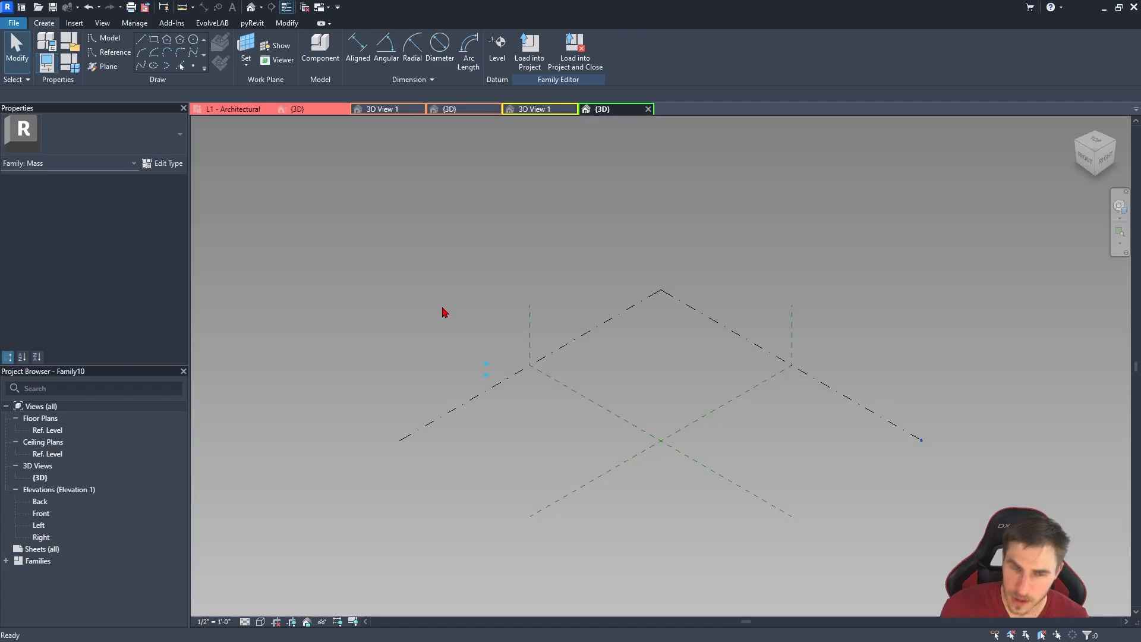
scroll(697, 439, up, 2)
middle_drag(696, 439, 664, 388)
scroll(642, 396, up, 1)
shift+middle_drag(630, 312, 598, 295)
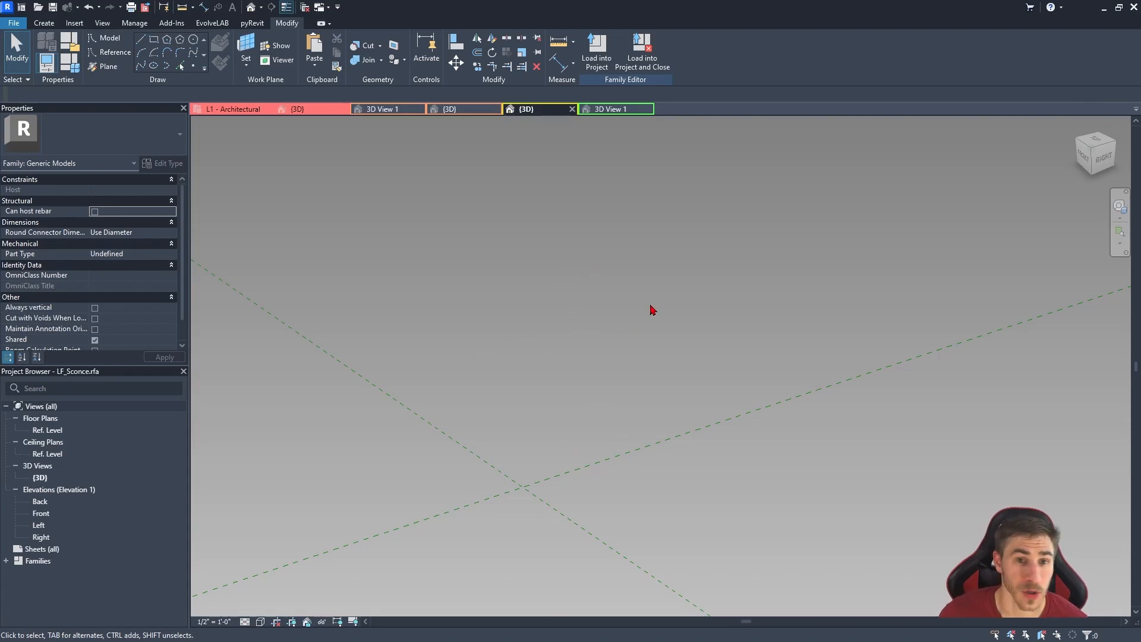
Copy the bulb, arm and wall mount without the shade from LF_Wall Sconce into the LF_Sconce family near the reference planes' intersection.
click(475, 109)
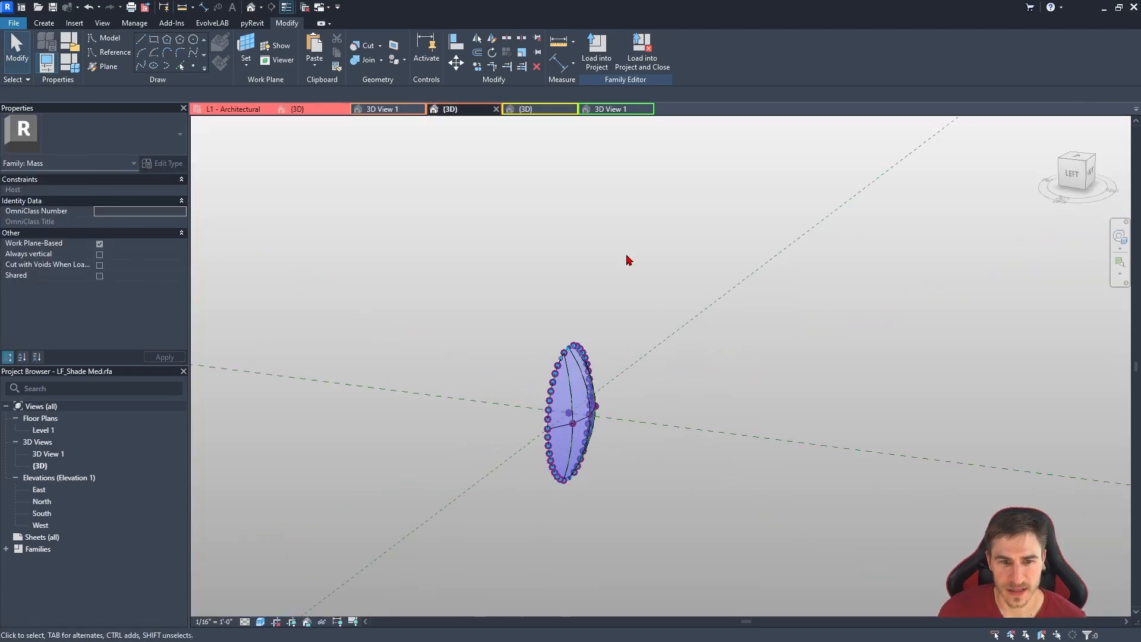
click(630, 110)
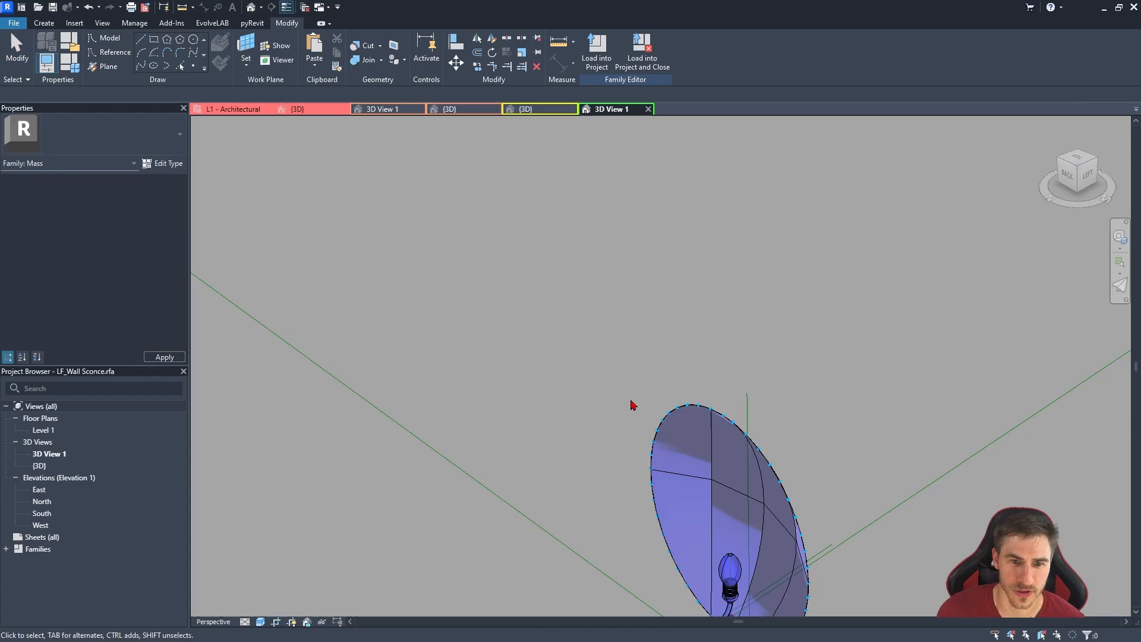
scroll(677, 362, down, 2)
shift+middle_drag(737, 309, 636, 355)
scroll(636, 354, up, 2)
scroll(636, 355, up, 1)
drag(540, 477, 673, 318)
drag(555, 476, 674, 314)
click(543, 110)
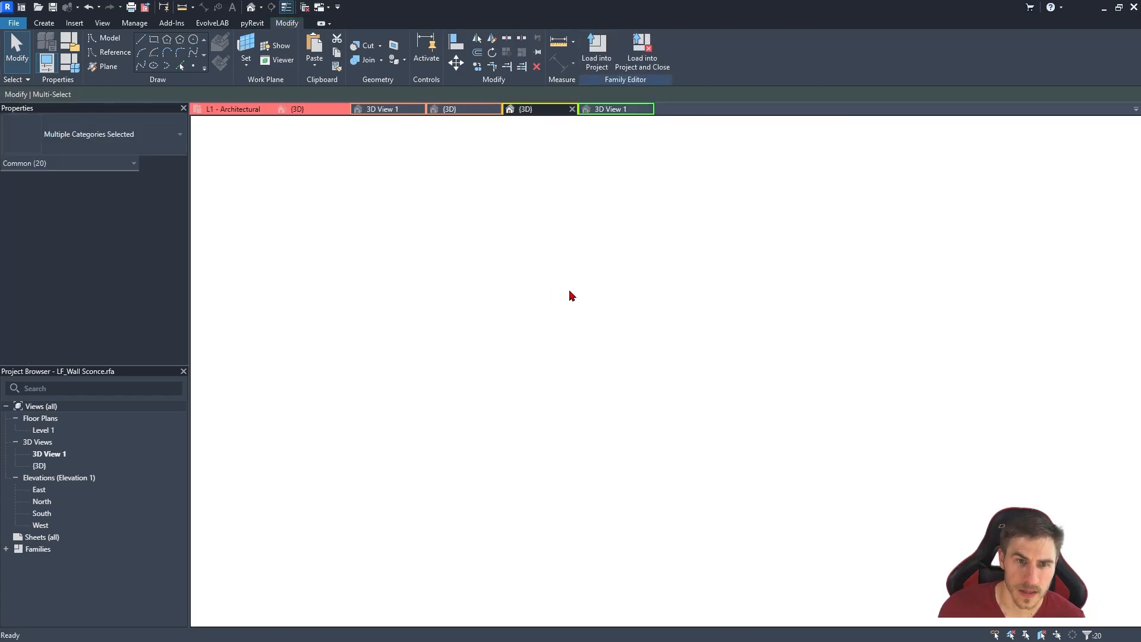
key(ctrl+v)
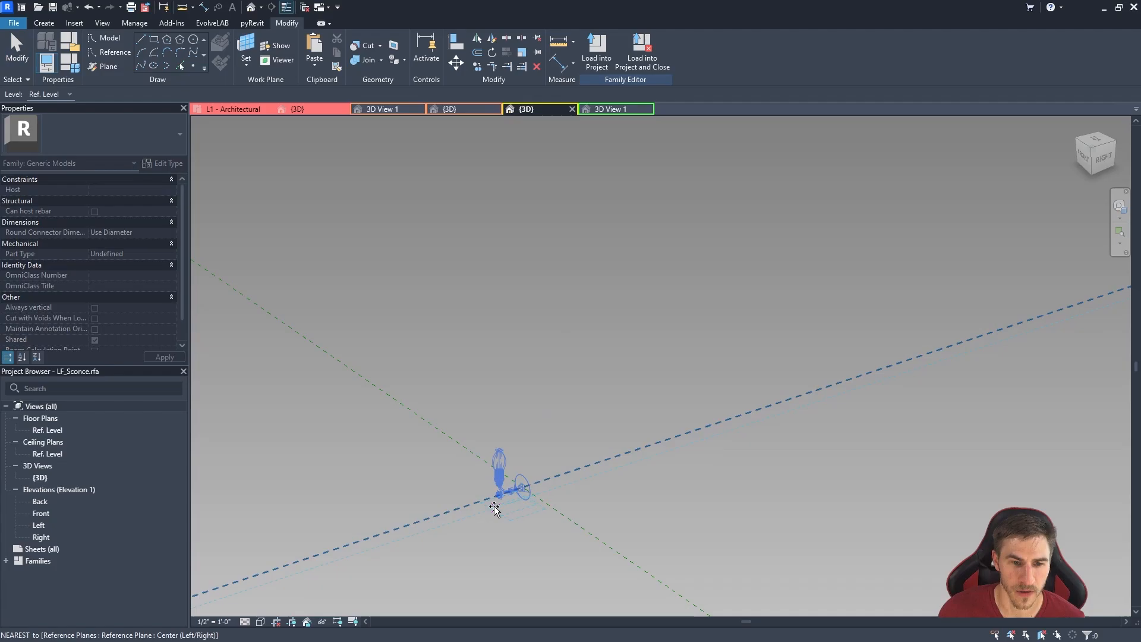
click(500, 523)
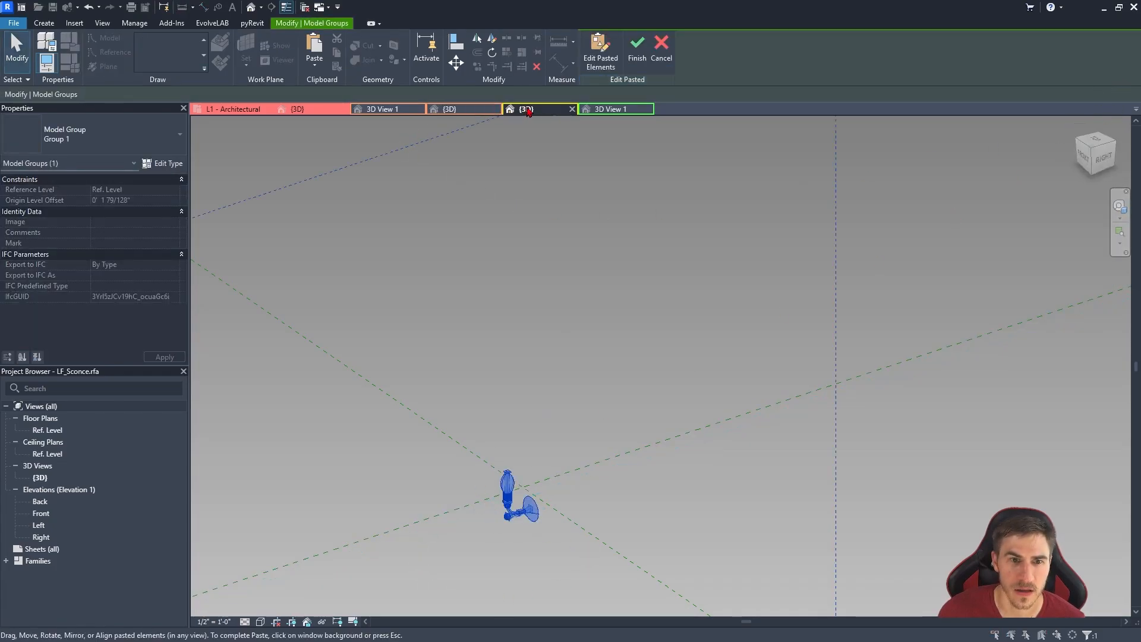
In the Ref. Level plan, move the pasted sconce so its wall mount's back midpoint sits on the center reference planes' intersection.
double_click(48, 430)
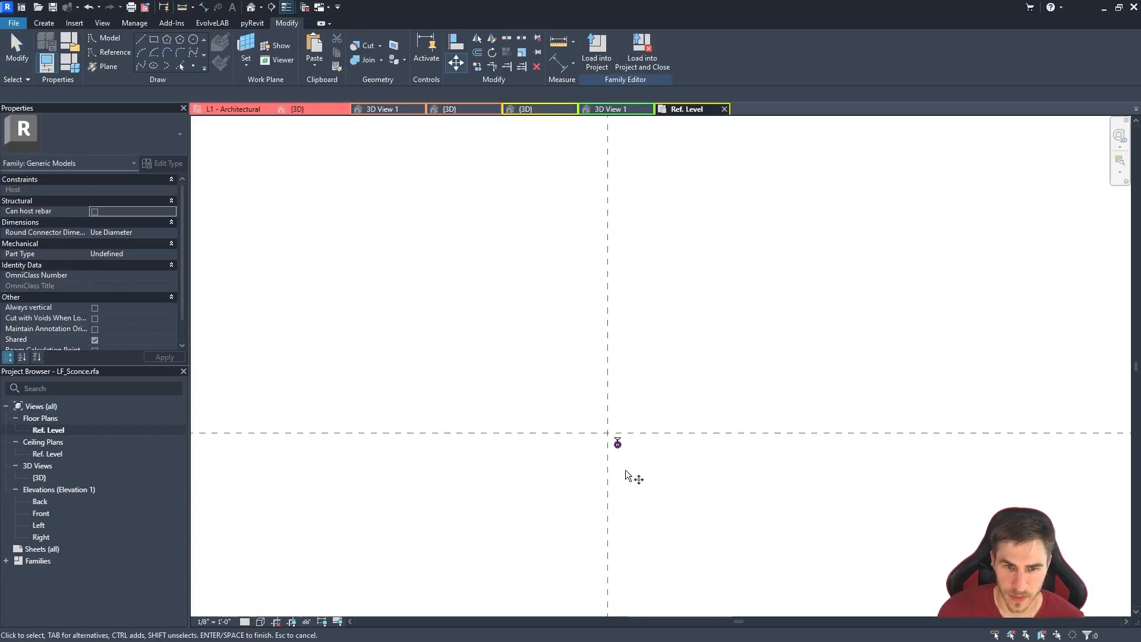
scroll(626, 475, up, 8)
scroll(649, 350, down, 3)
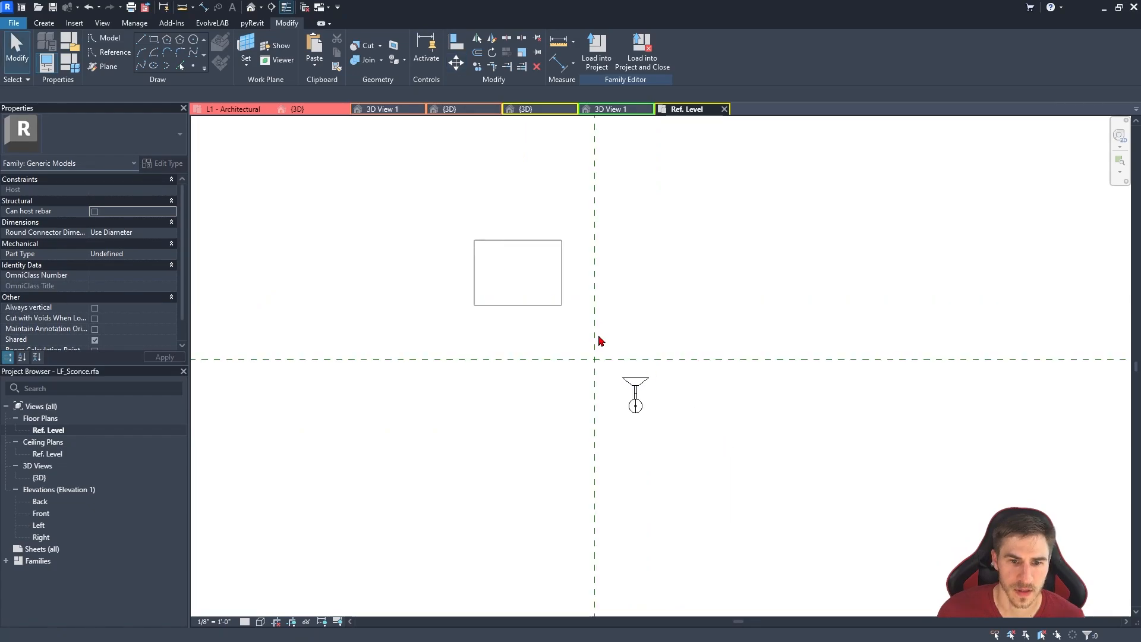
drag(599, 340, 766, 436)
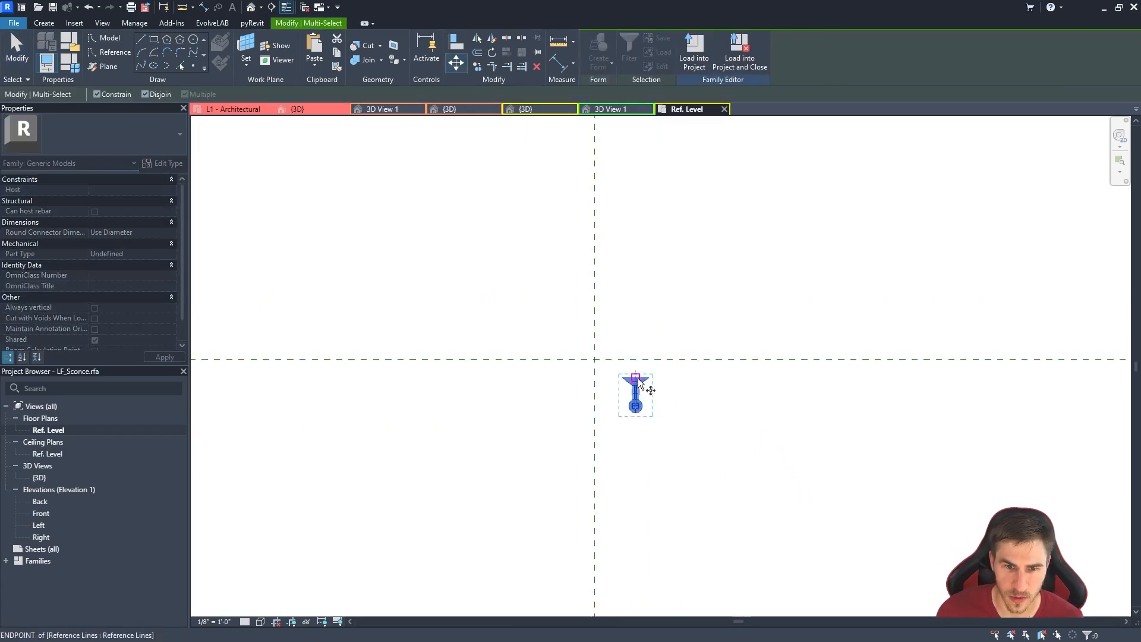
drag(639, 381, 594, 359)
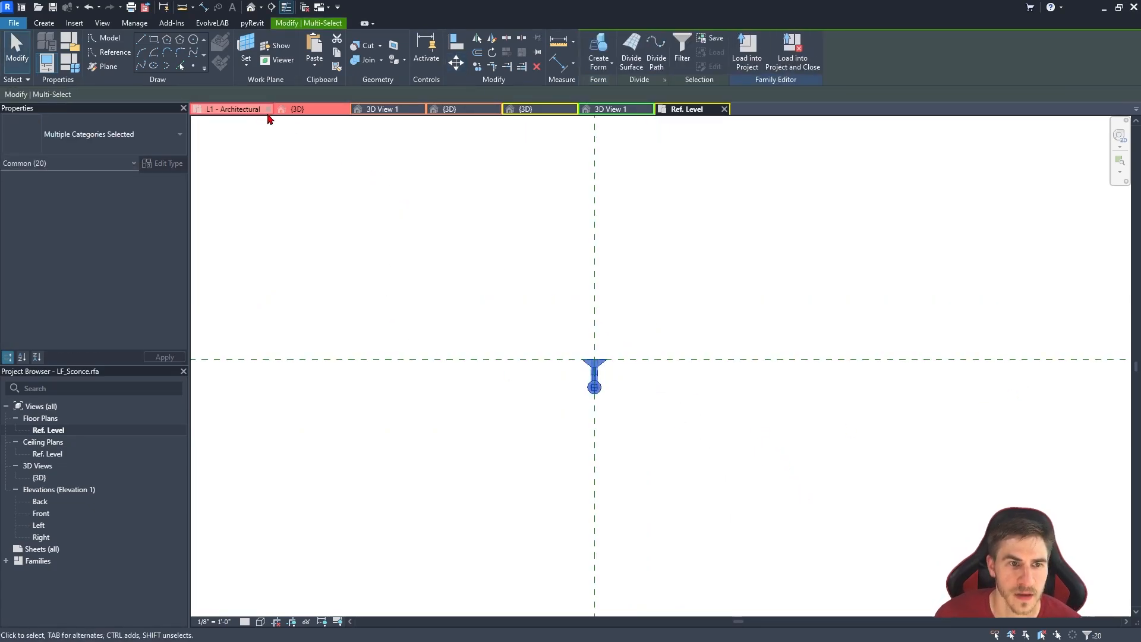
click(525, 109)
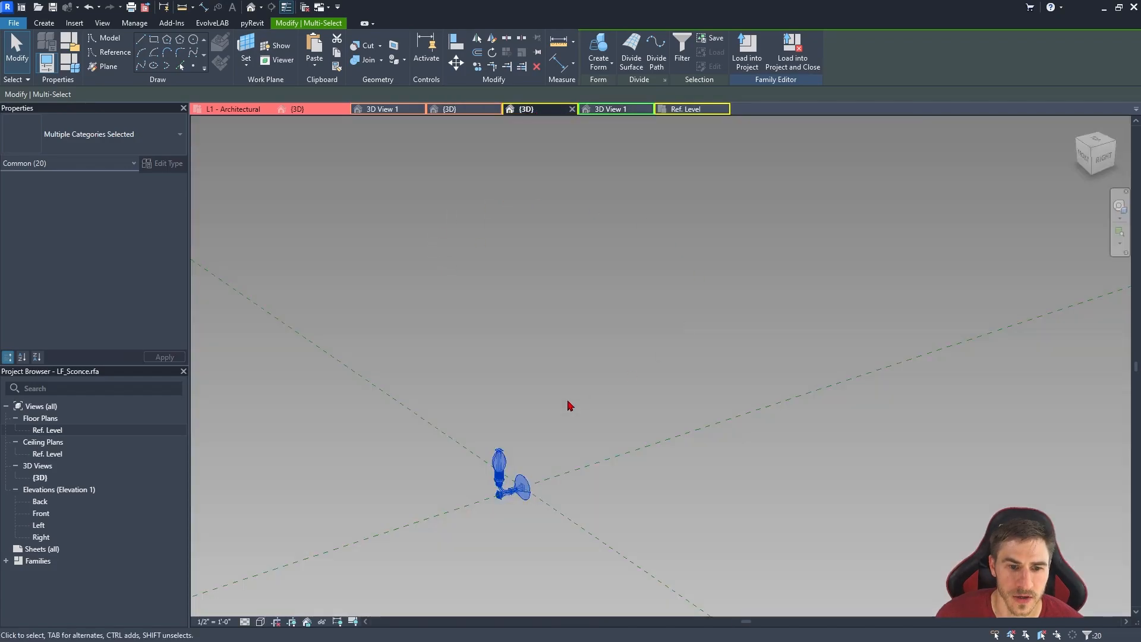
click(567, 401)
shift+middle_drag(567, 401, 873, 471)
shift+middle_drag(534, 458, 583, 350)
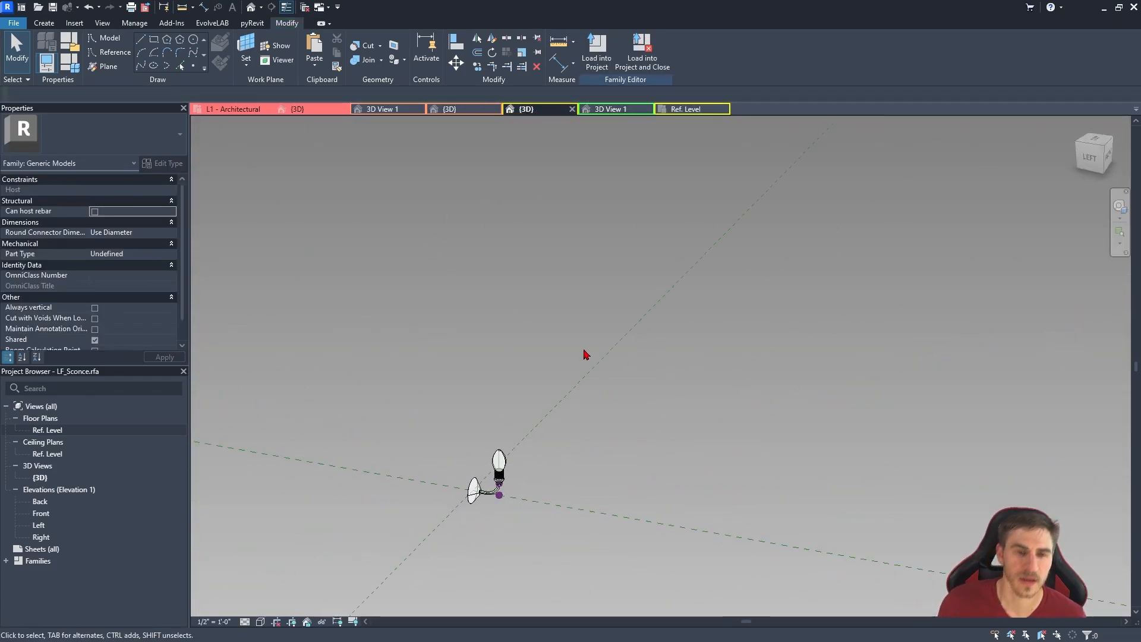
Load the LF_Shade Med family into LF_Sconce.rfa.
click(442, 110)
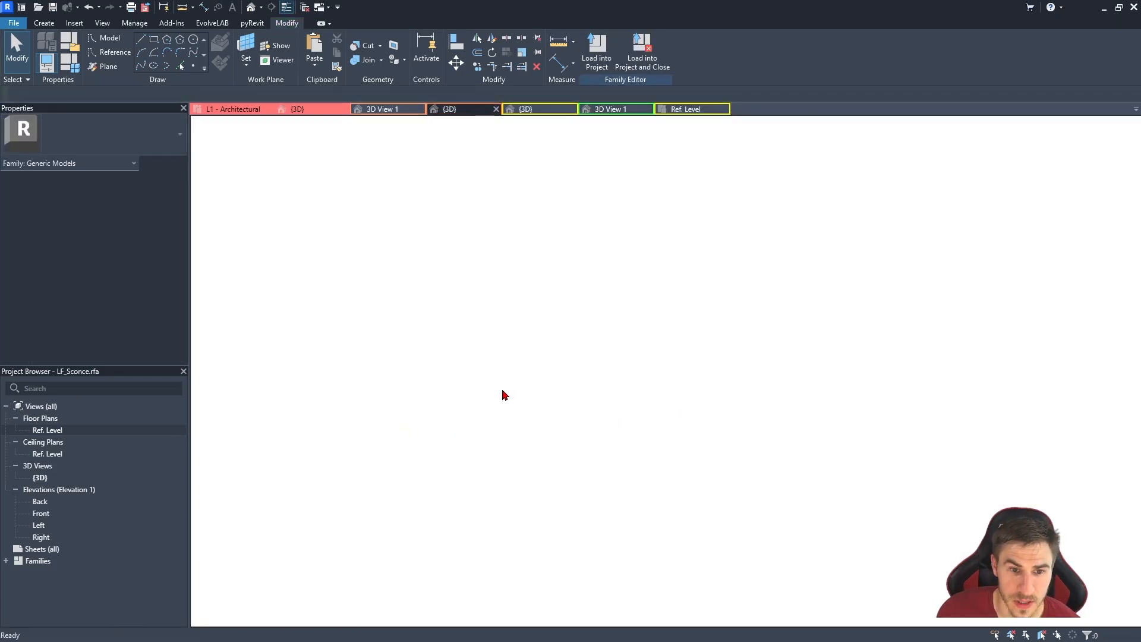
shift+middle_drag(733, 382, 710, 374)
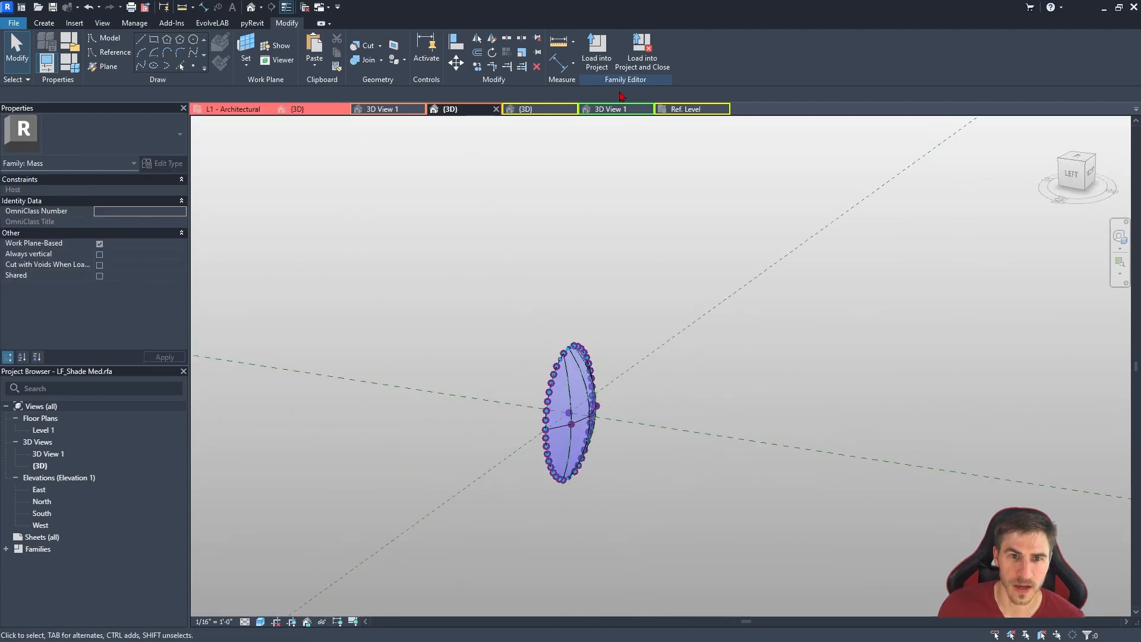
click(596, 52)
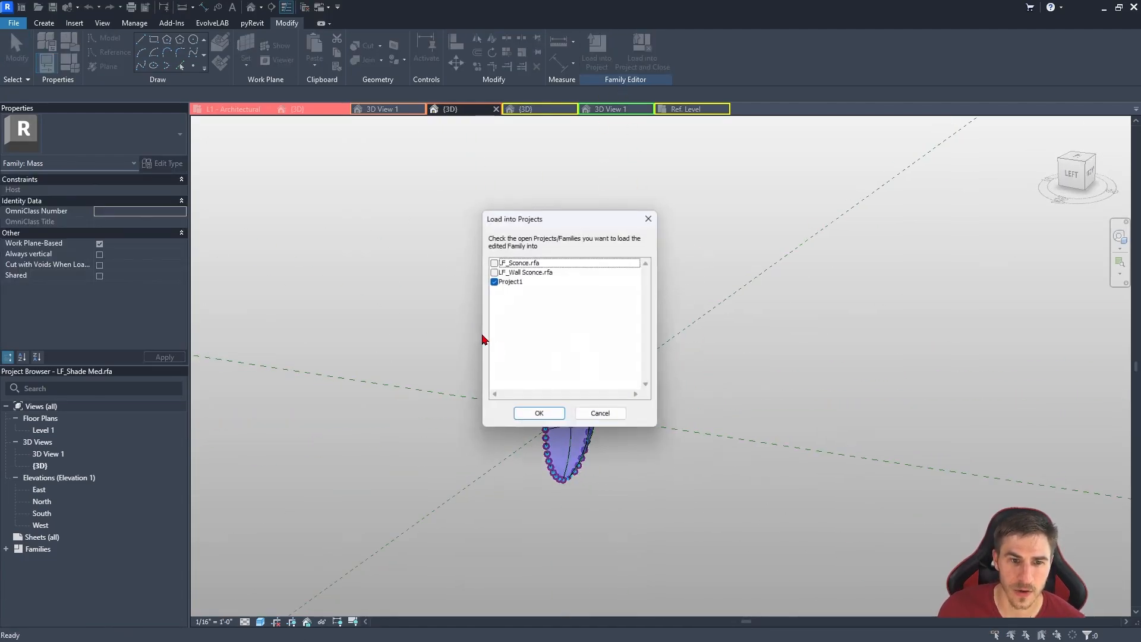
click(493, 262)
click(539, 415)
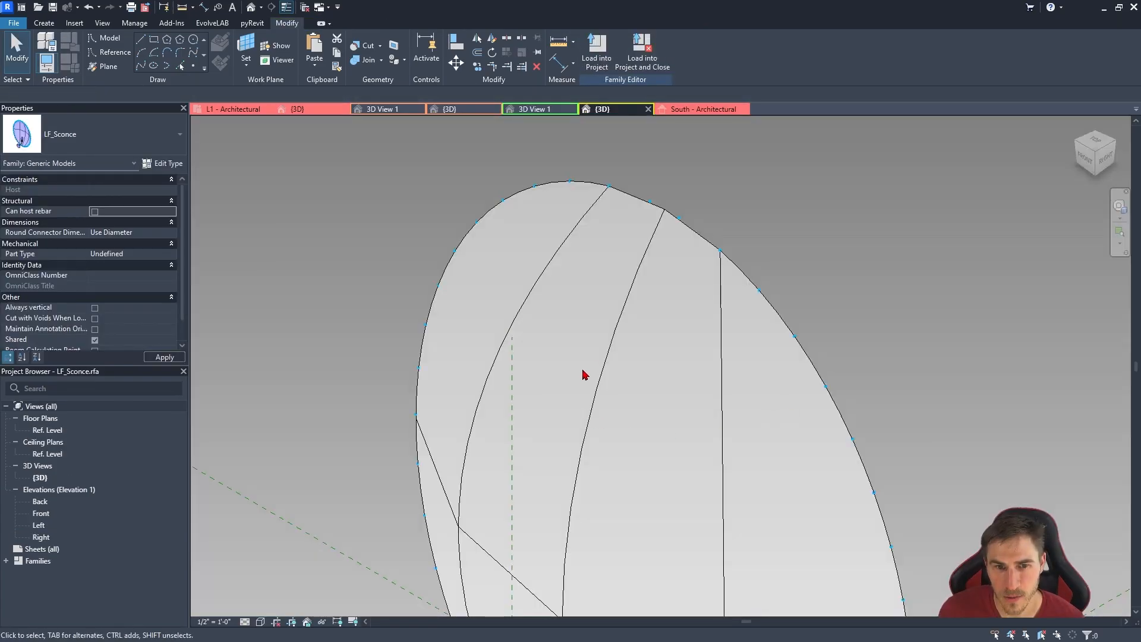
Examine the shade's placement relative to the bulb, arm and wall mount in the 3D view and the Left elevation.
scroll(642, 352, down, 3)
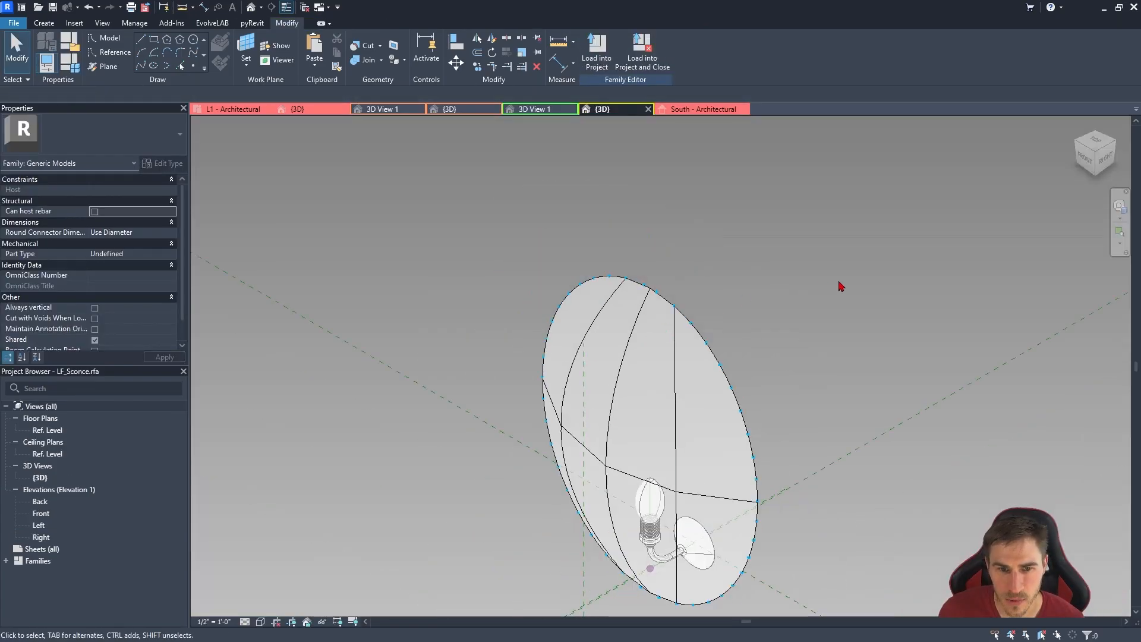
scroll(839, 287, down, 3)
shift+middle_drag(583, 315, 779, 333)
middle_drag(778, 380, 771, 270)
scroll(771, 270, down, 2)
middle_drag(751, 606, 728, 465)
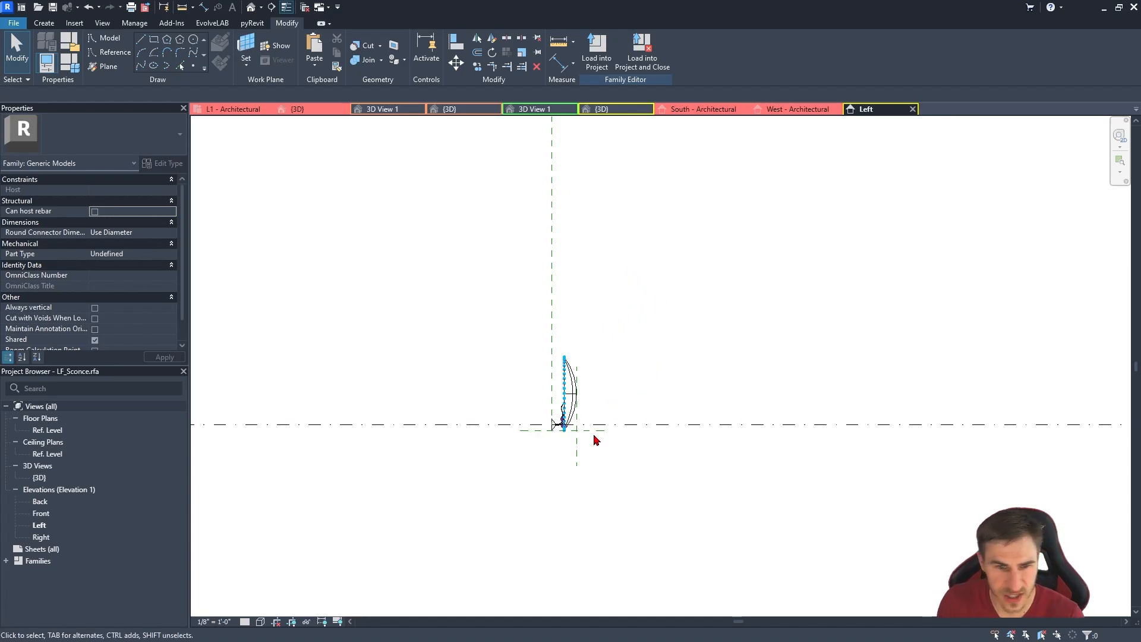
scroll(642, 374, up, 2)
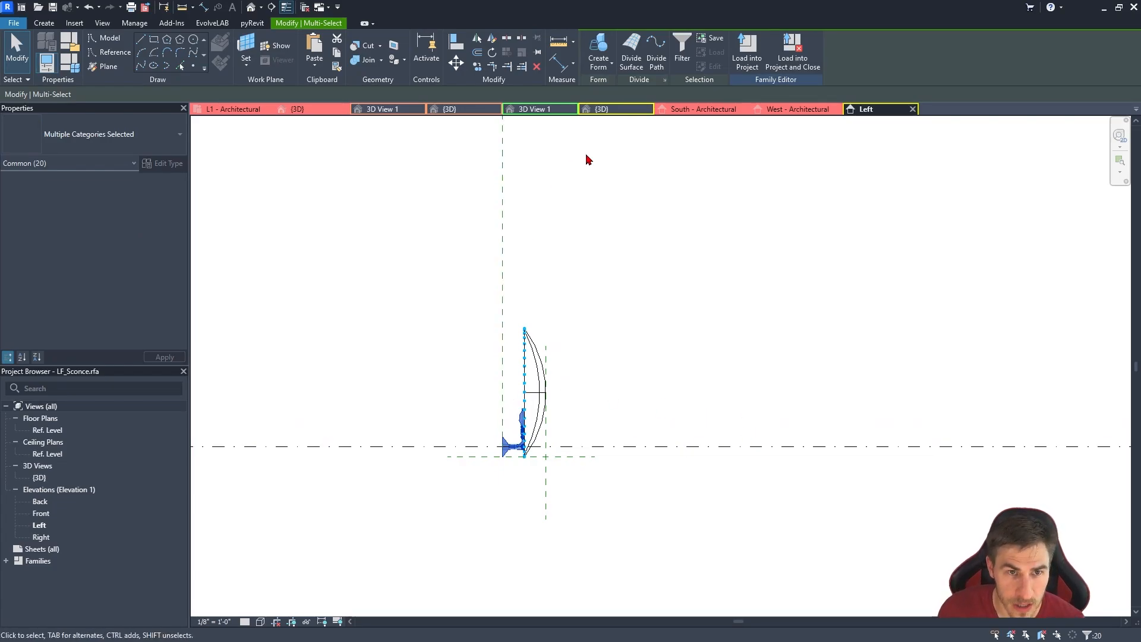
click(685, 349)
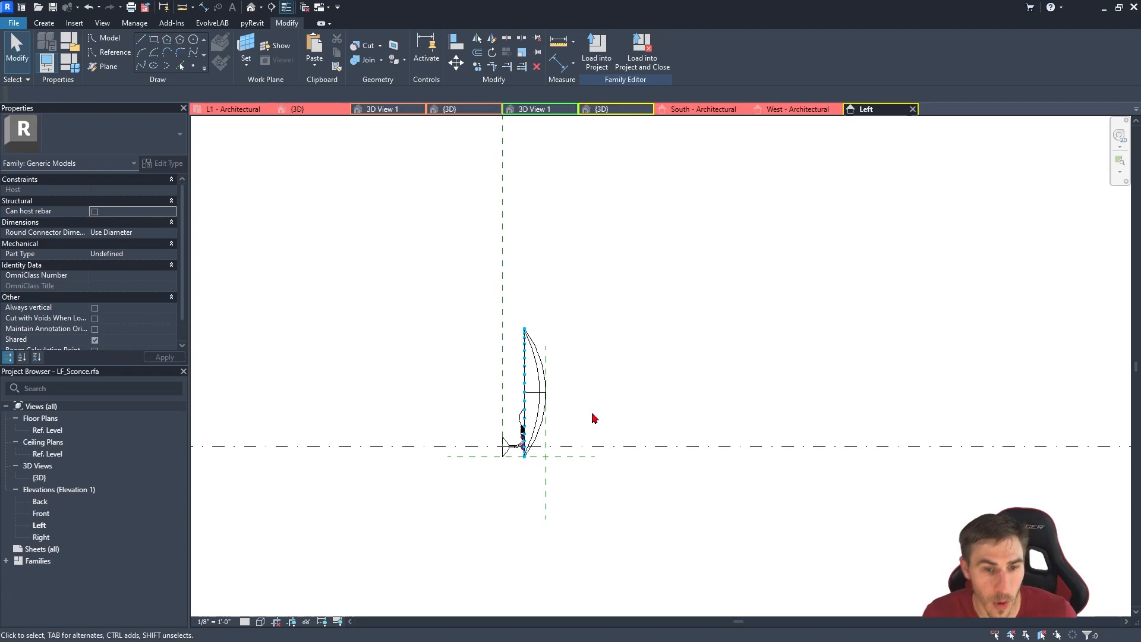
scroll(591, 428, down, 1)
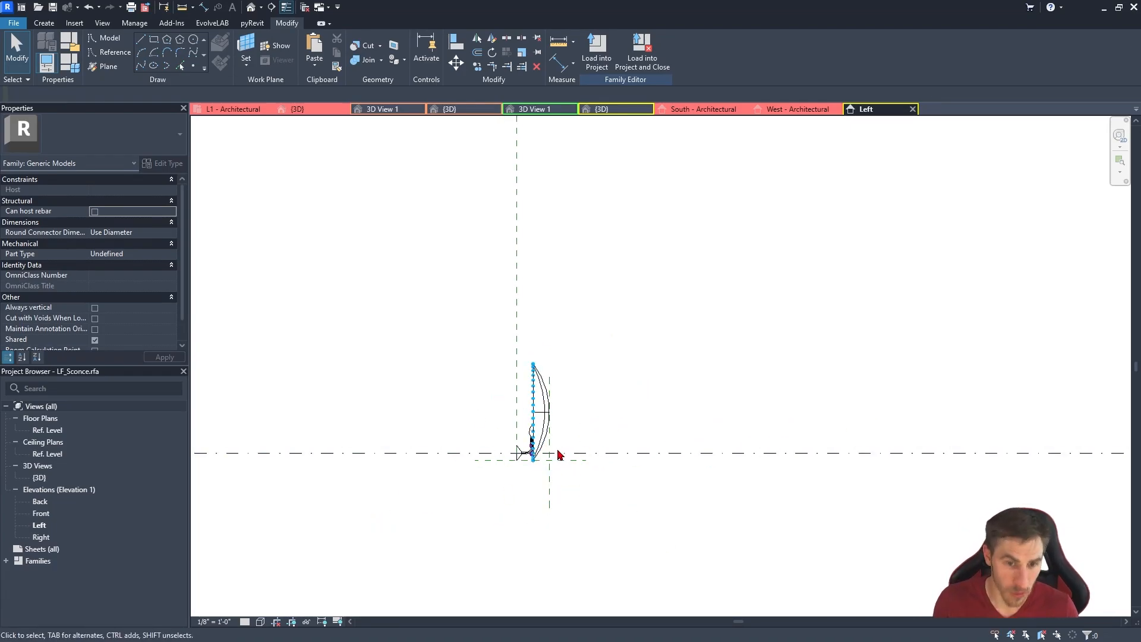
scroll(587, 439, up, 2)
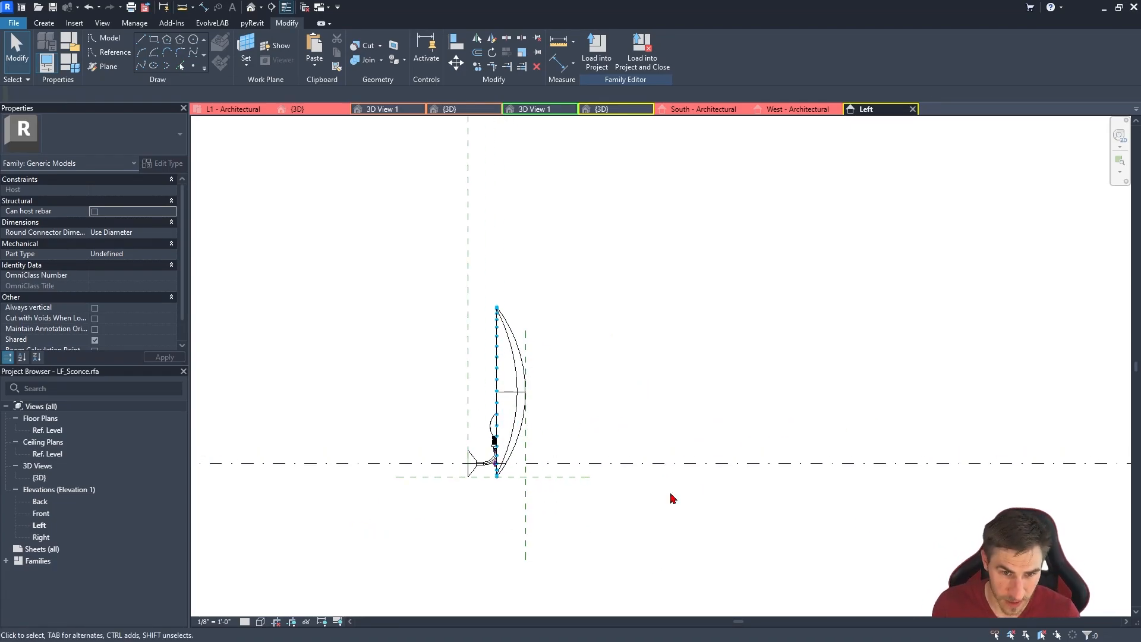
Delete the LF_Shade Med shade from the LF_Wall Sconce family in 3D View 1.
shift+middle_drag(802, 473, 682, 400)
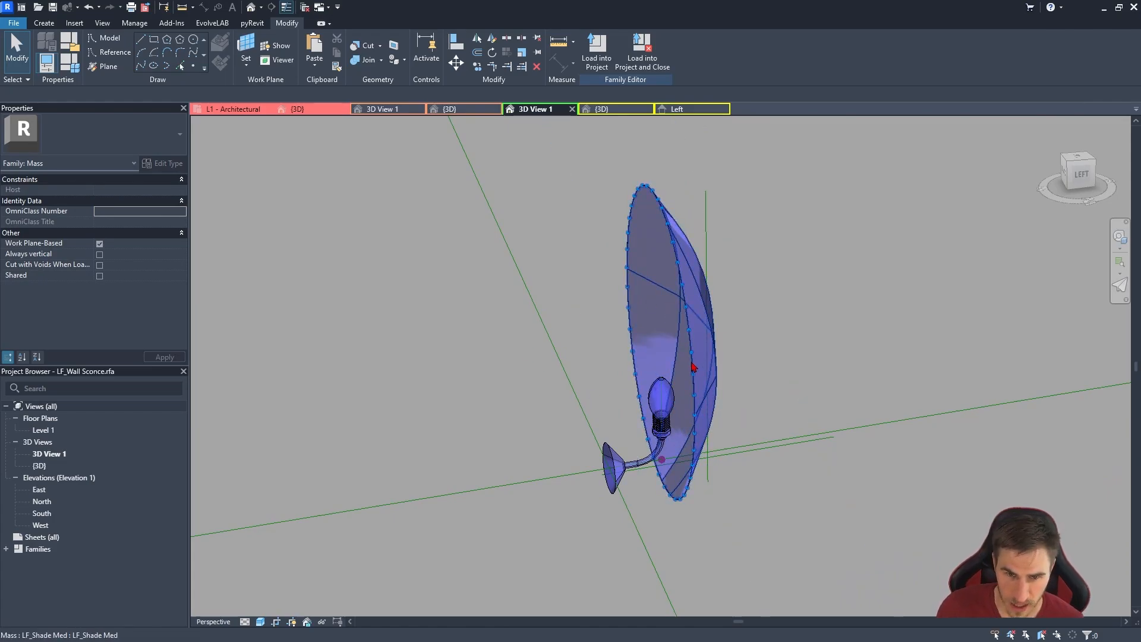
click(713, 349)
key(Delete)
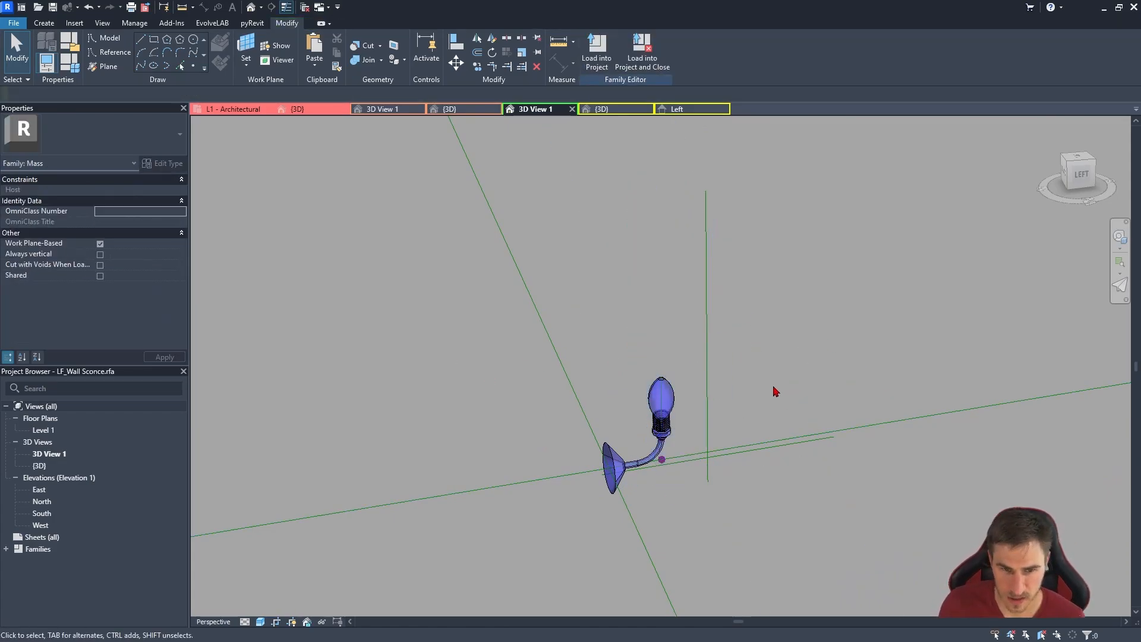
Copy the remaining bulb, arm and wall mount from LF_Wall Sconce into LF_Sconce's 3D view near the reference planes' intersection.
shift+middle_drag(775, 390, 722, 409)
drag(557, 272, 694, 512)
scroll(689, 499, down, 2)
shift+middle_drag(689, 493, 645, 445)
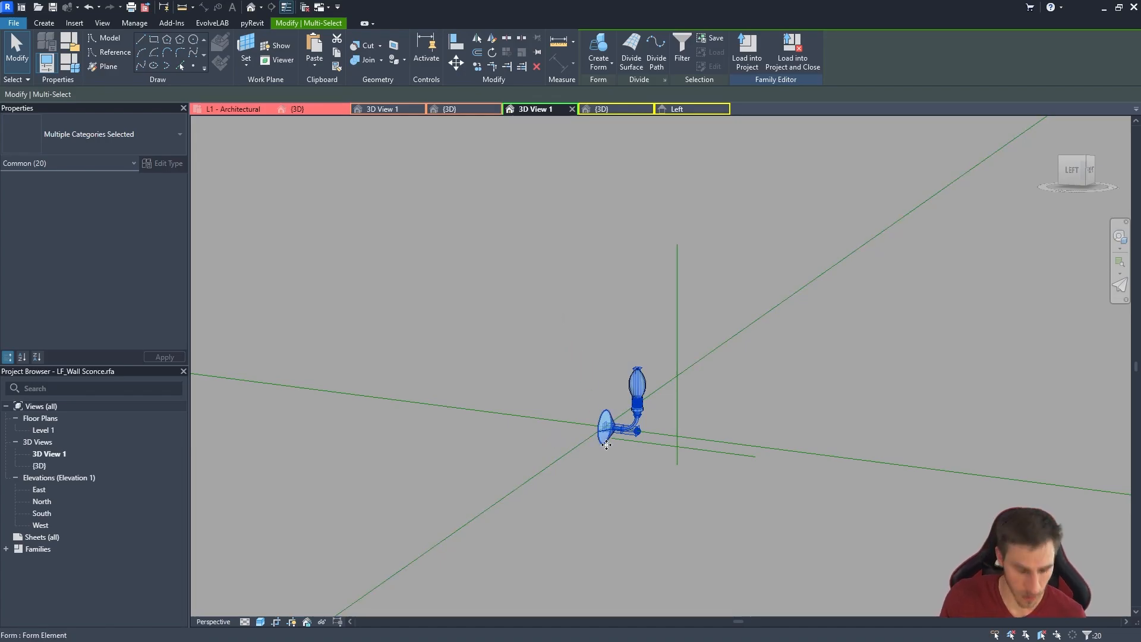
key(ctrl+Tab)
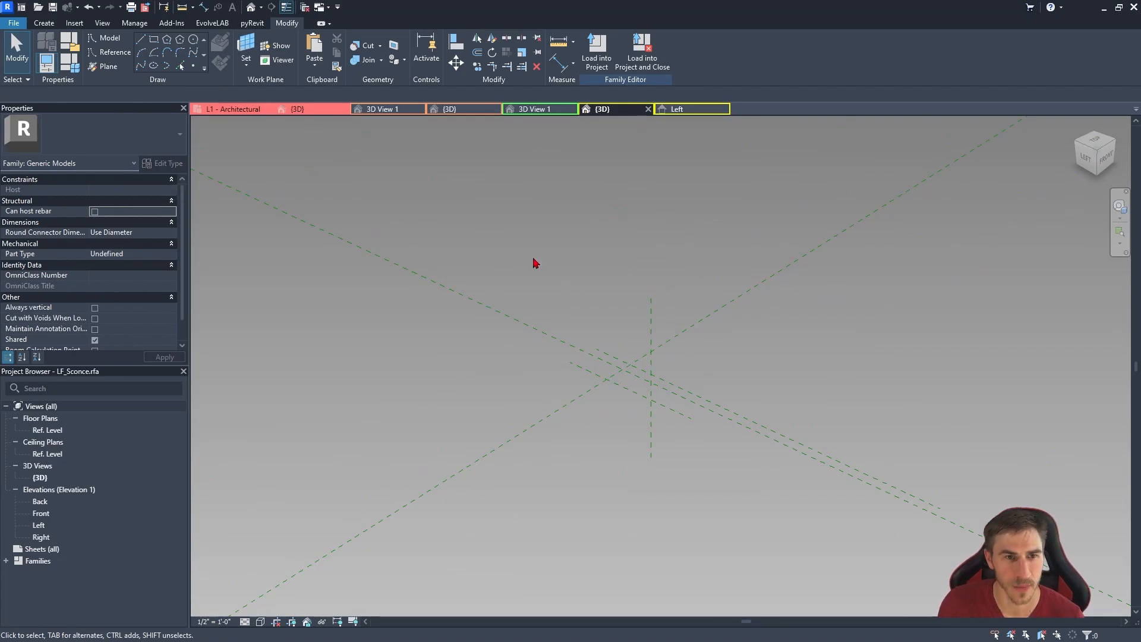
key(ctrl+v)
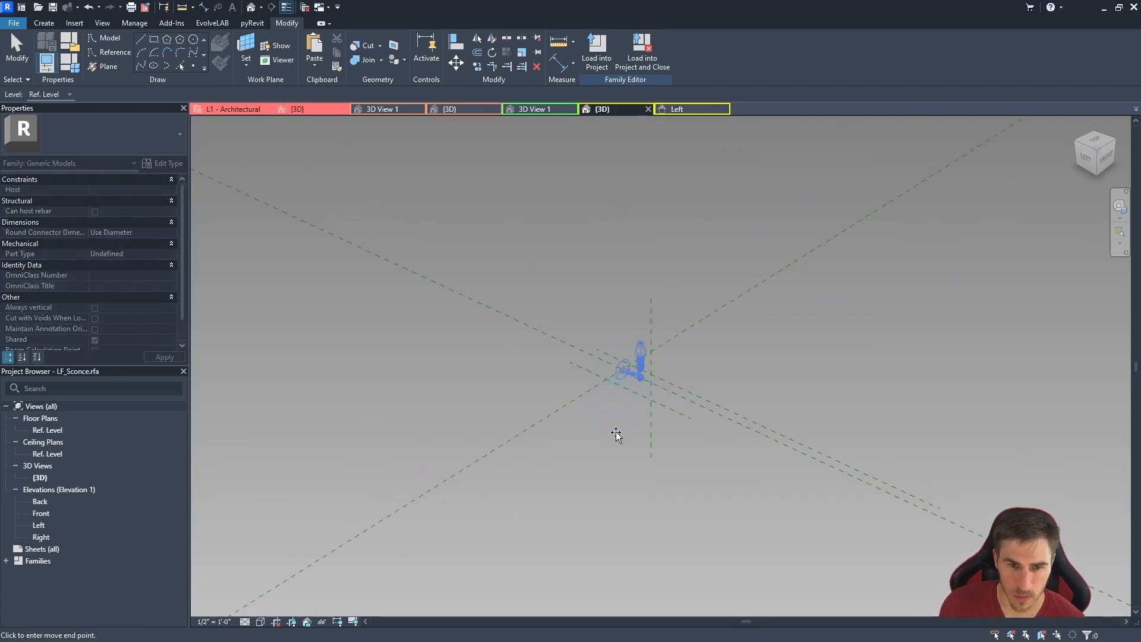
click(614, 433)
click(743, 389)
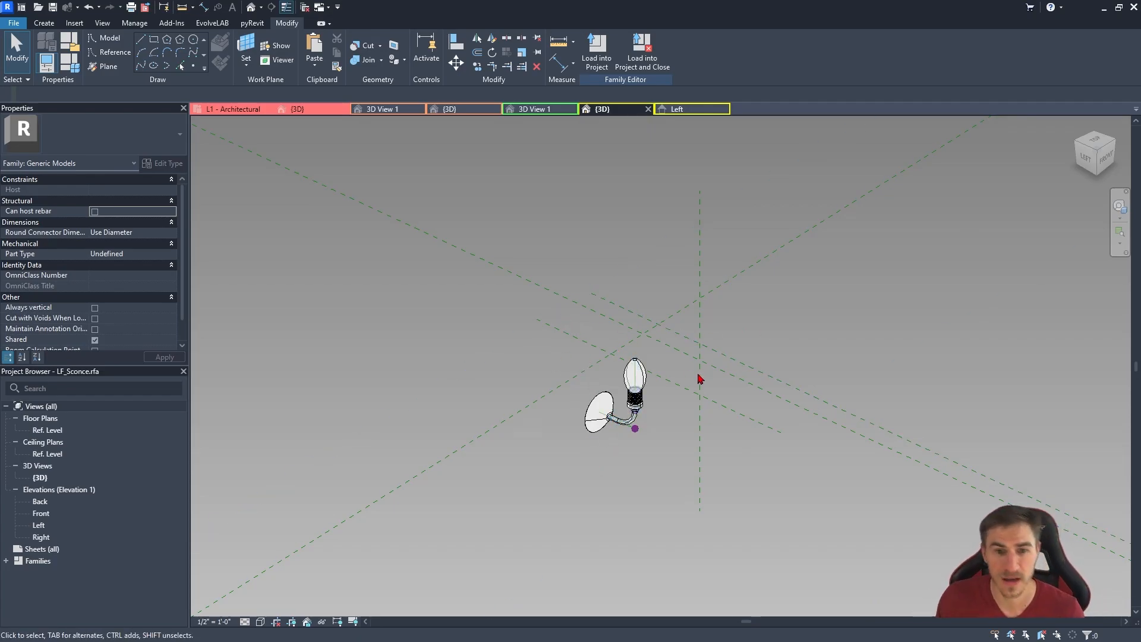
In the Ref. Level plan, move the pasted sconce so its wall mount's back midpoint sits on the center reference planes' intersection.
scroll(560, 515, down, 1)
shift+middle_drag(945, 242, 913, 258)
middle_drag(605, 310, 593, 390)
middle_drag(748, 313, 760, 401)
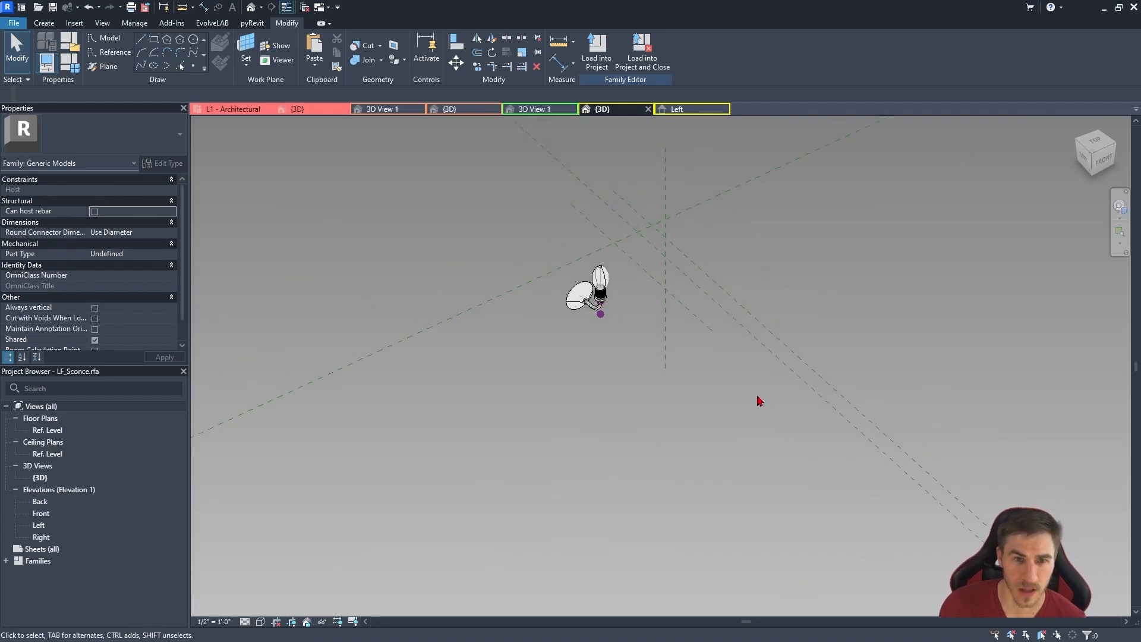
double_click(47, 430)
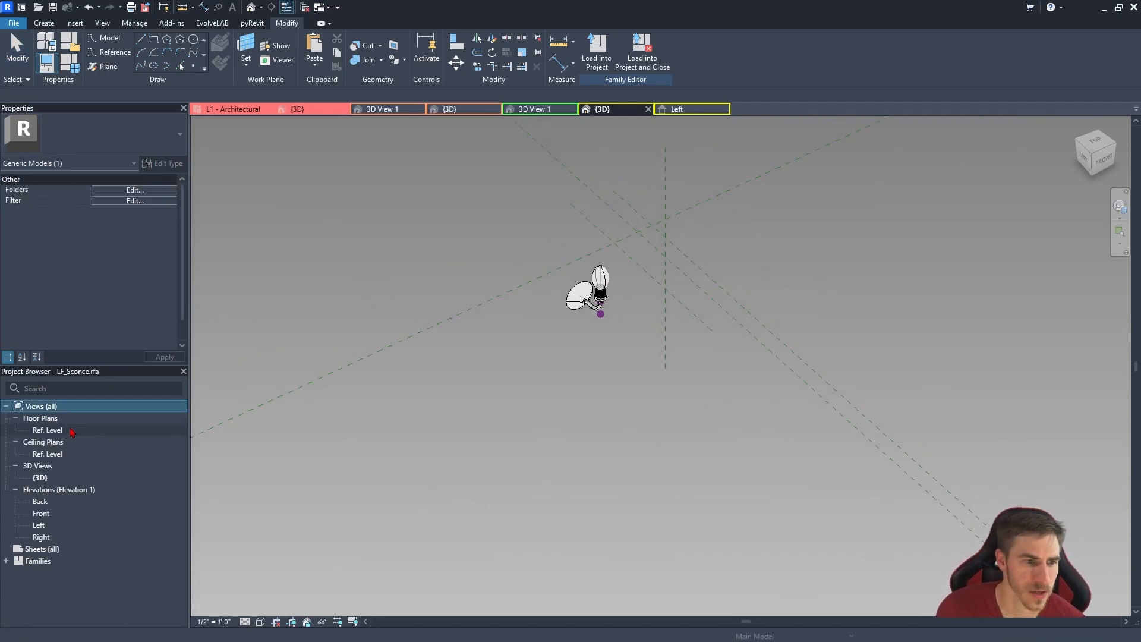
drag(382, 532, 553, 397)
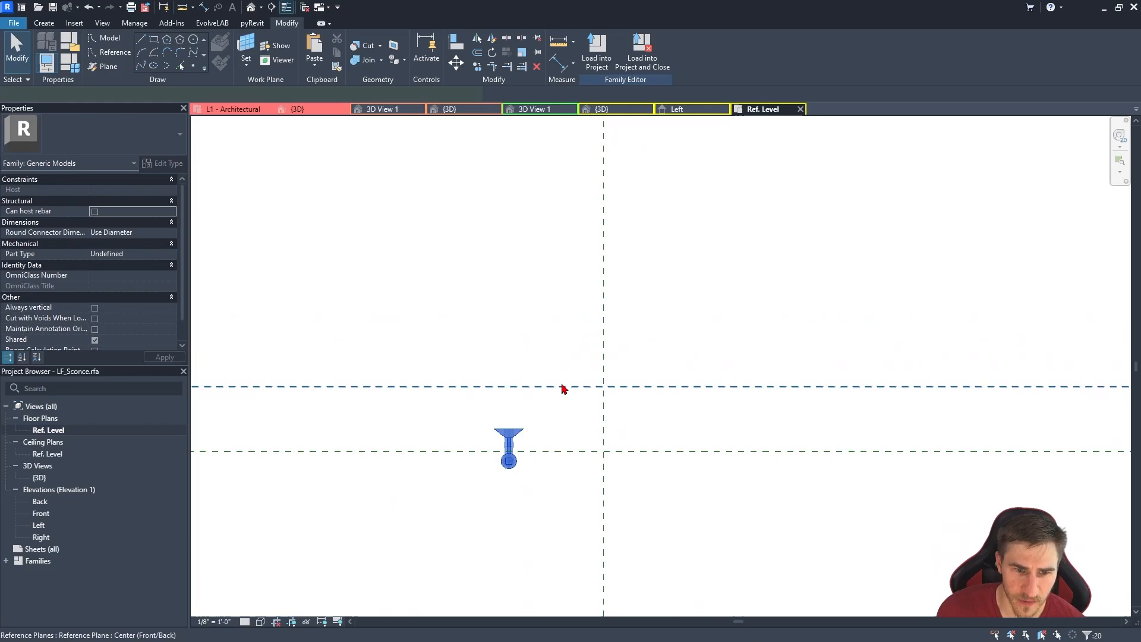
key(m)
key(v)
click(502, 432)
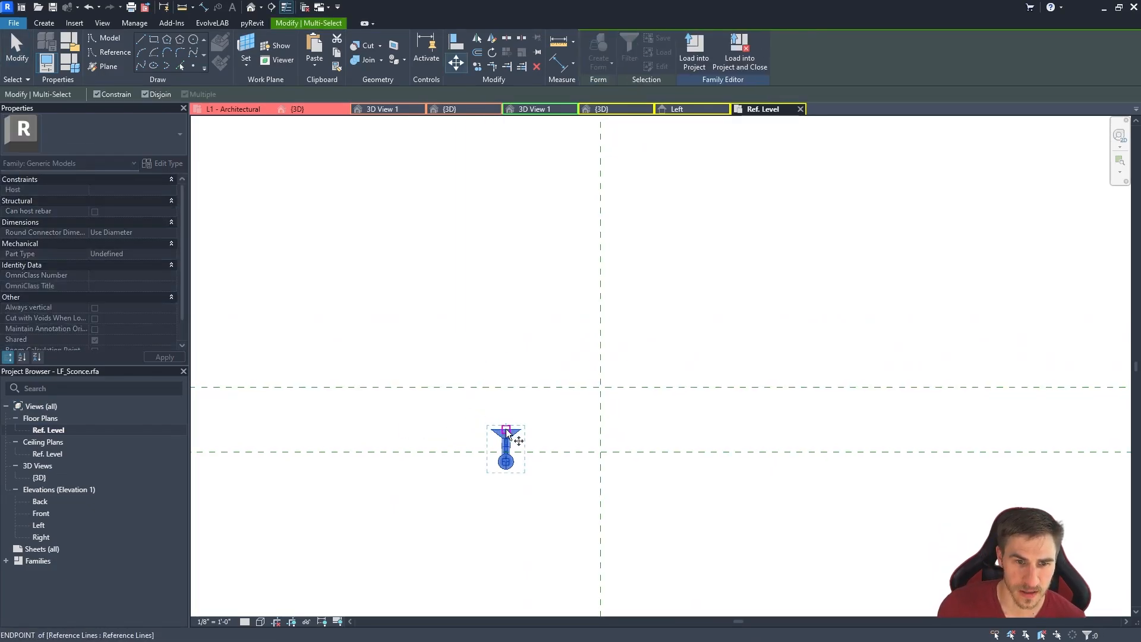
click(600, 388)
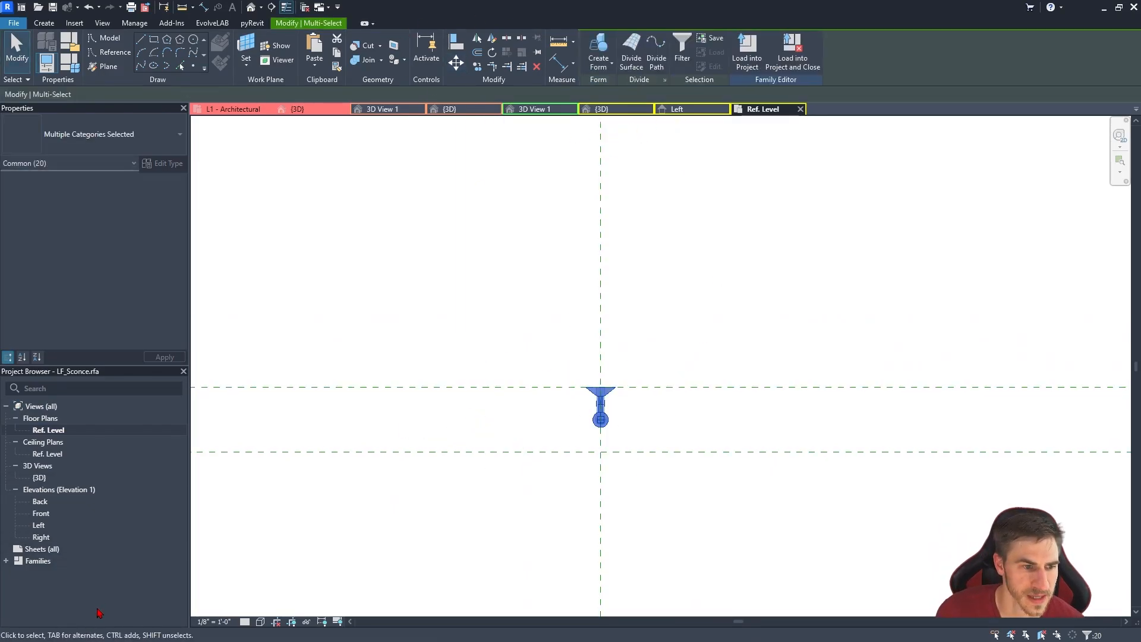
Check the sconce's vertical position against the reference level in the Left elevation.
double_click(39, 524)
scroll(461, 432, up, 4)
middle_drag(460, 432, 761, 362)
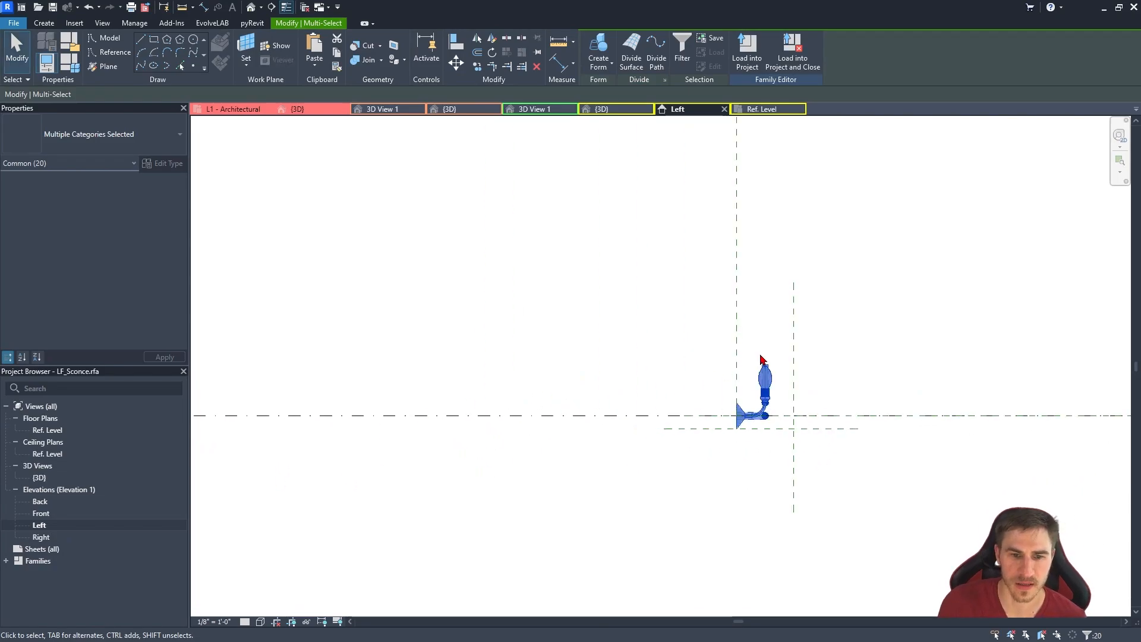
scroll(861, 390, up, 4)
click(502, 285)
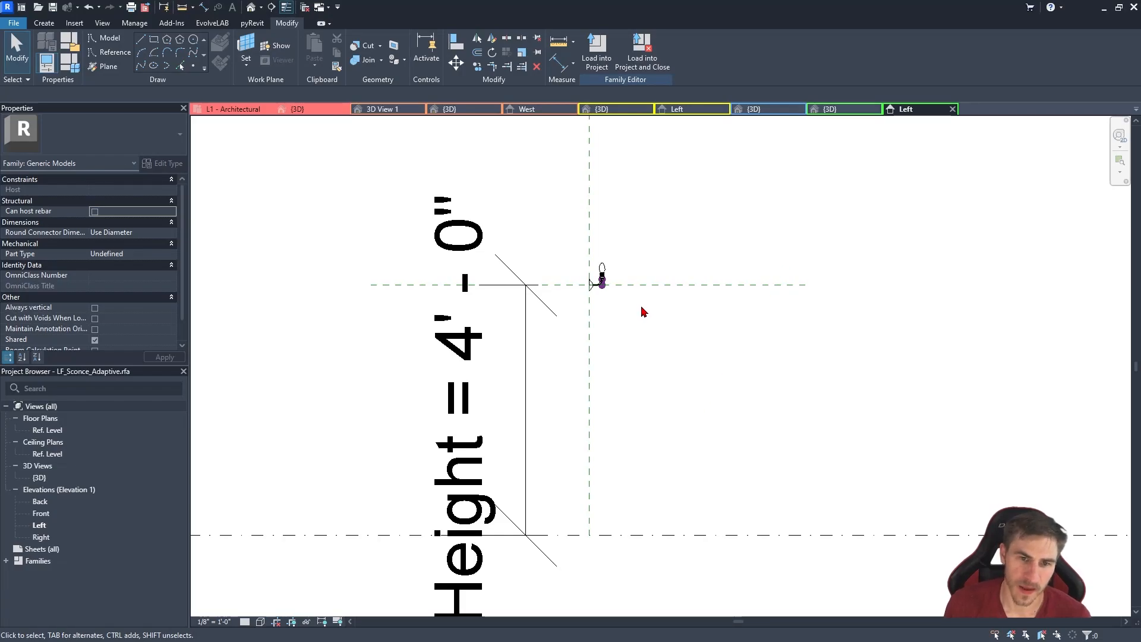
Examine the sconce, its Offset reference plane and the Height dimension in LF_Sconce_Adaptive's Left elevation.
scroll(643, 311, down, 1)
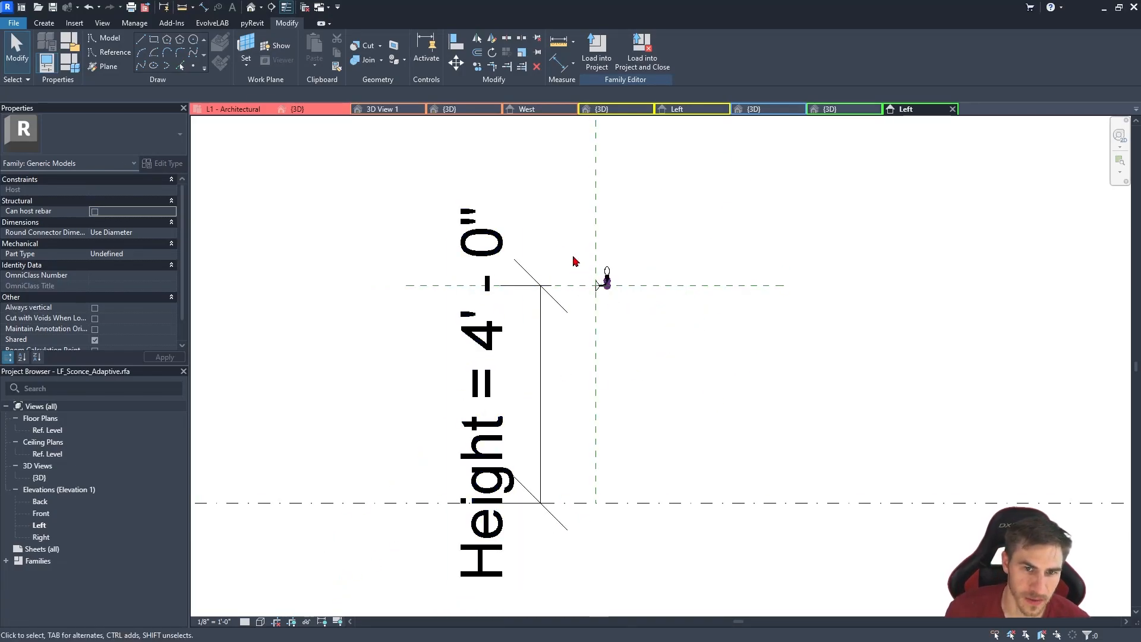
scroll(607, 287, up, 2)
drag(562, 253, 631, 327)
scroll(631, 324, down, 4)
key(Escape)
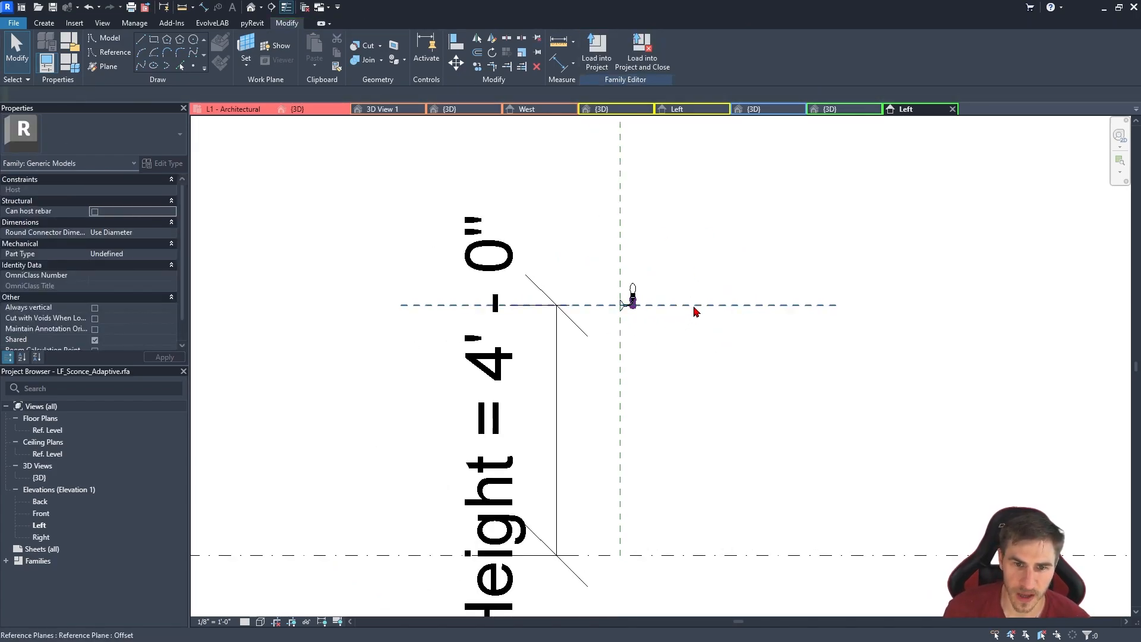
click(695, 305)
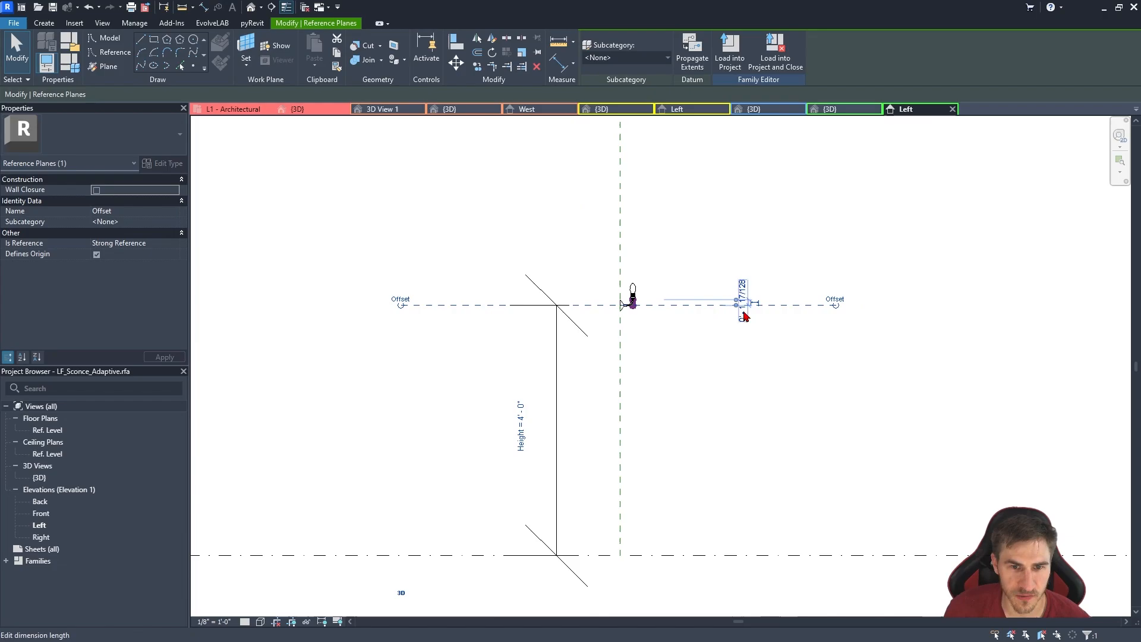
scroll(642, 301, up, 3)
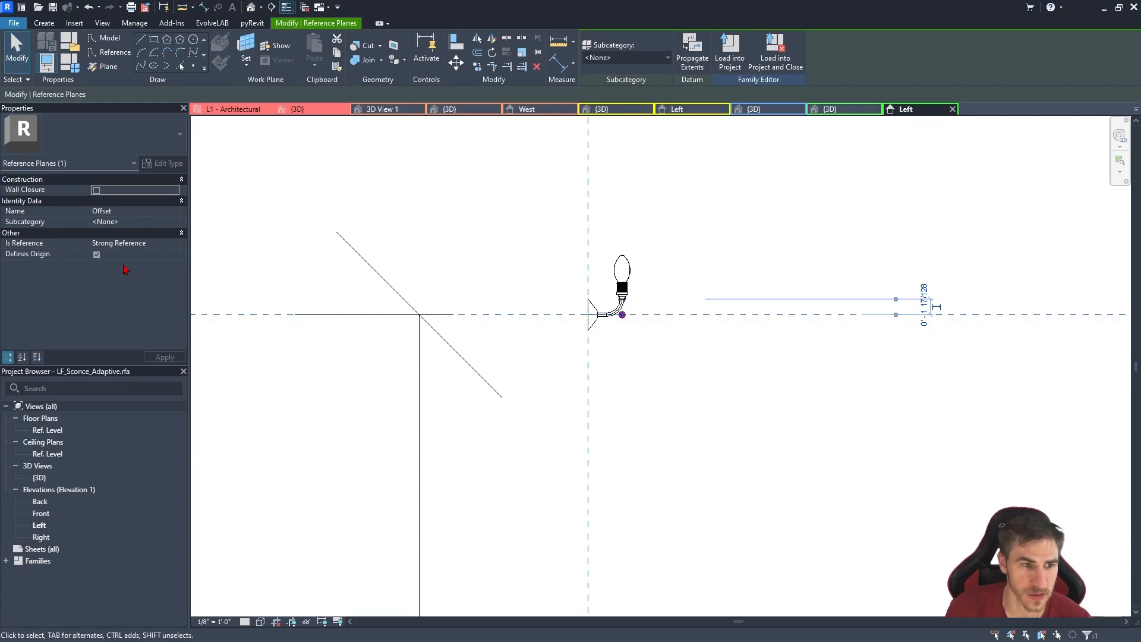
scroll(521, 305, down, 4)
click(399, 399)
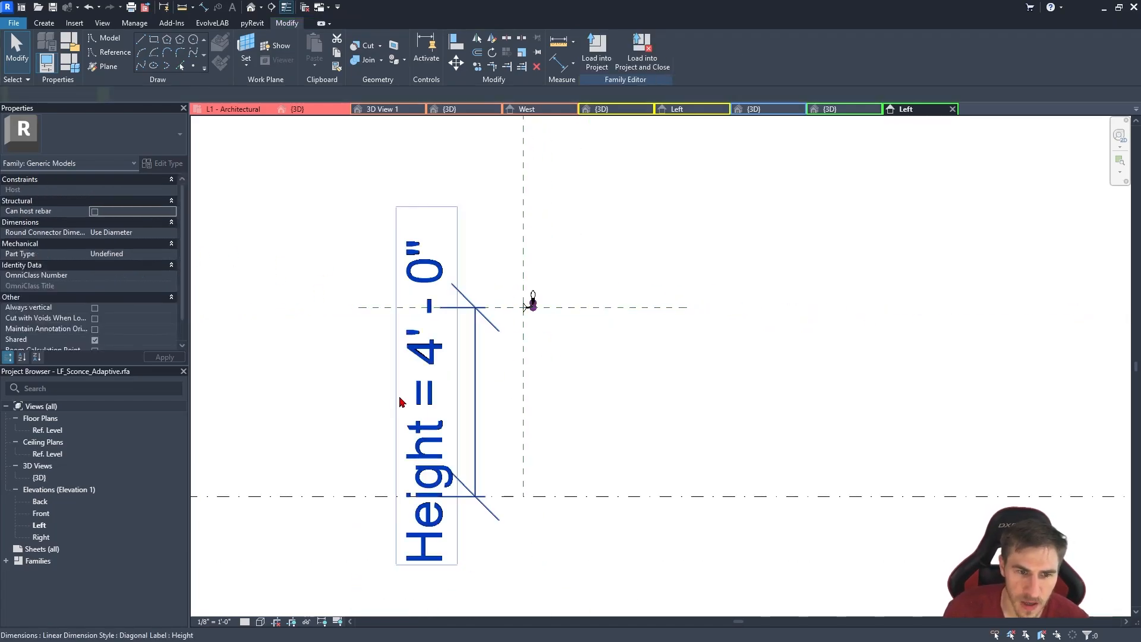
Test the Offset reference plane's Height dimension with a value of 3 and undo the change.
click(435, 413)
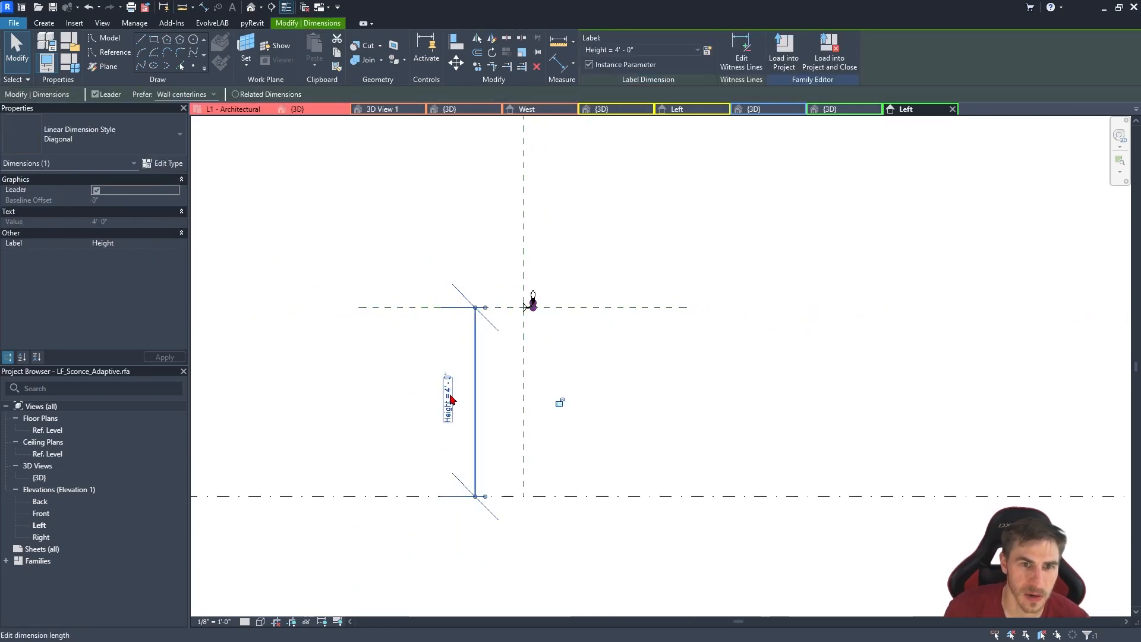
click(504, 307)
click(450, 407)
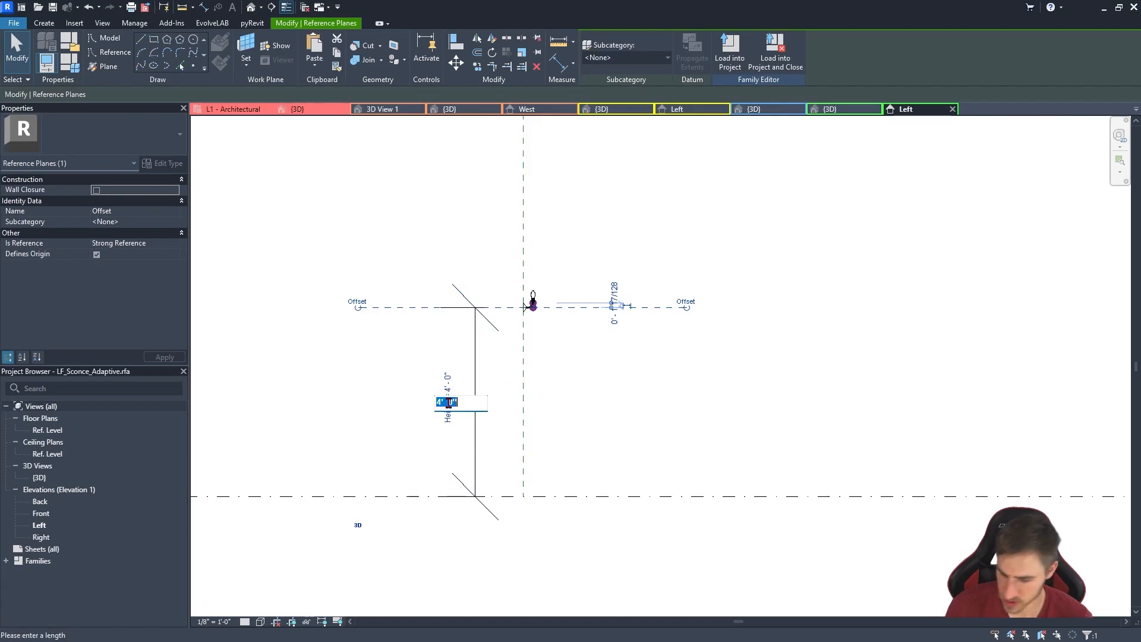
text(3)
key(Return)
click(682, 288)
key(ctrl+z)
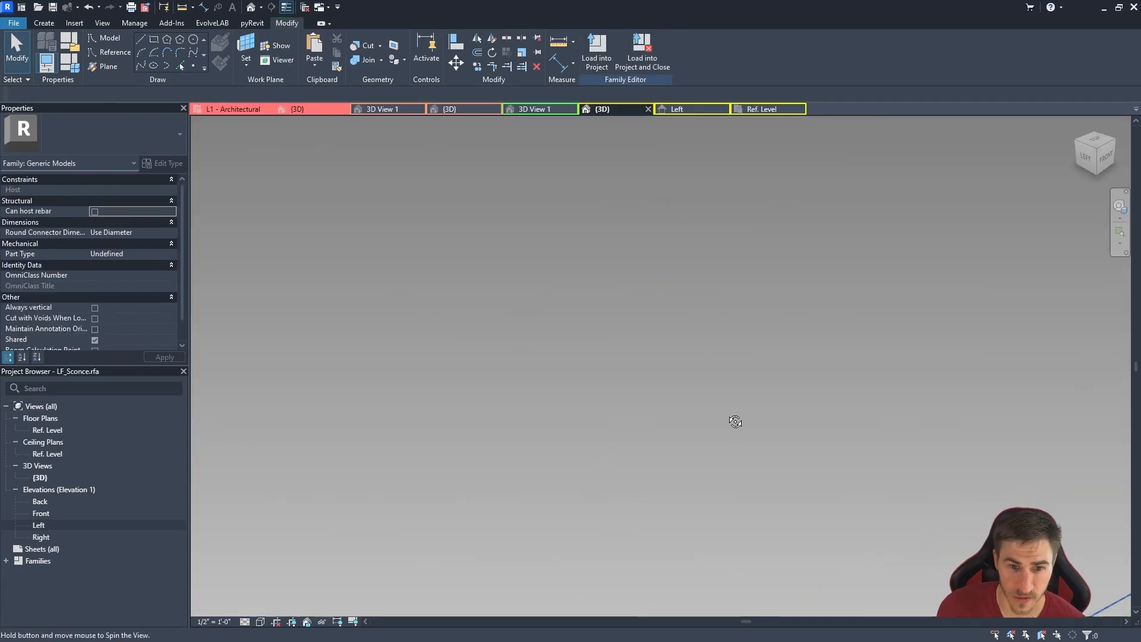
Create a new family from the Generic Model Adaptive.rft template.
middle_drag(725, 468, 674, 206)
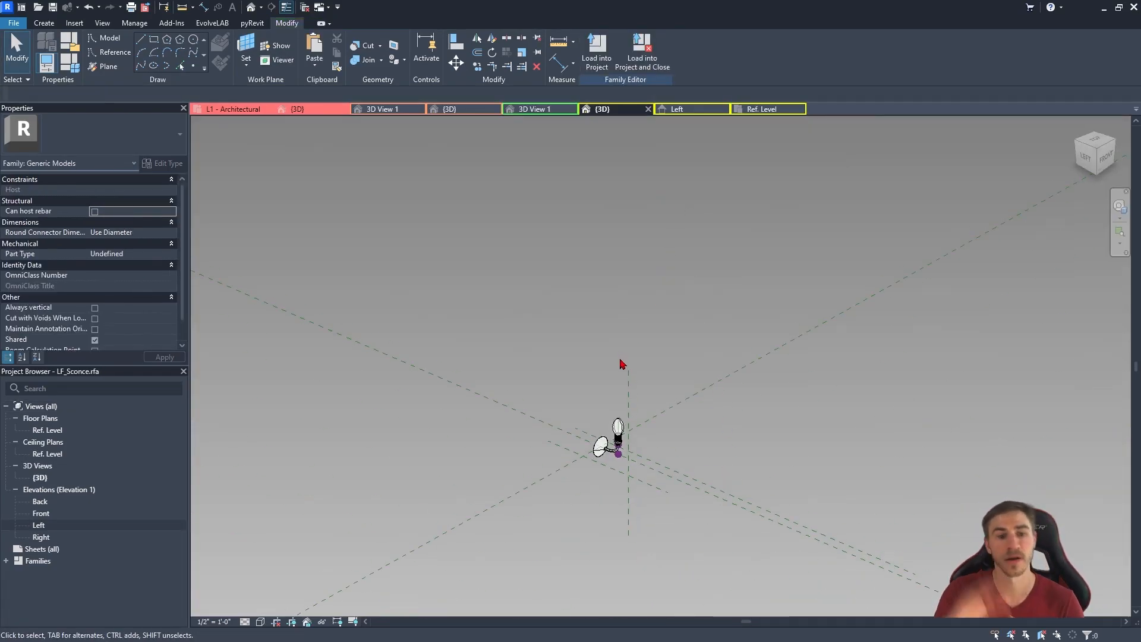
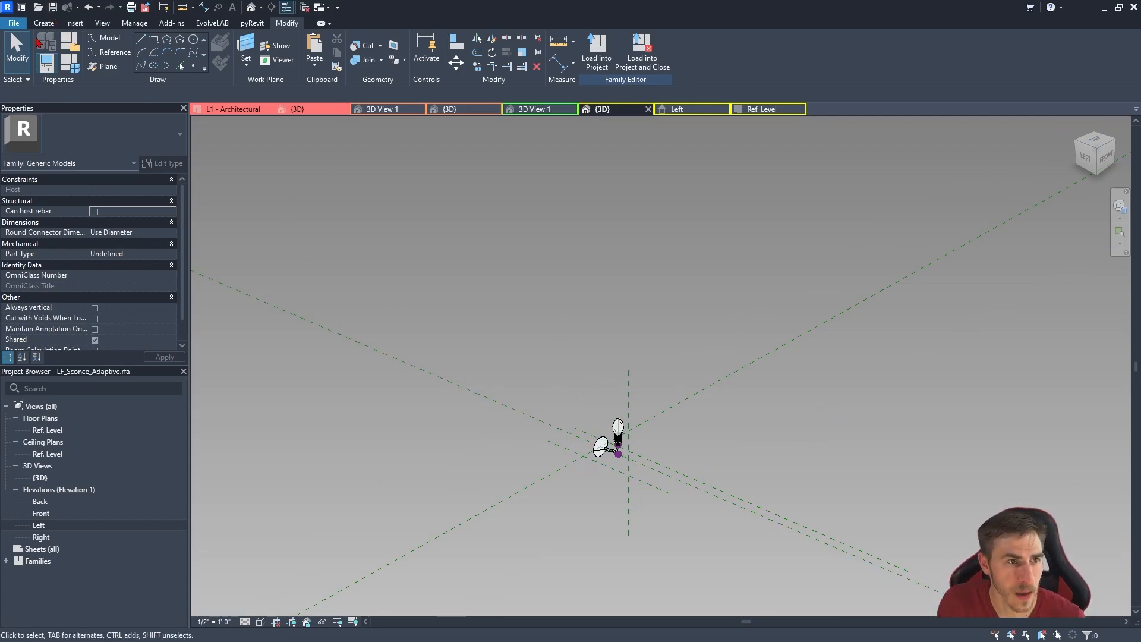
click(17, 26)
mouse_move(42, 68)
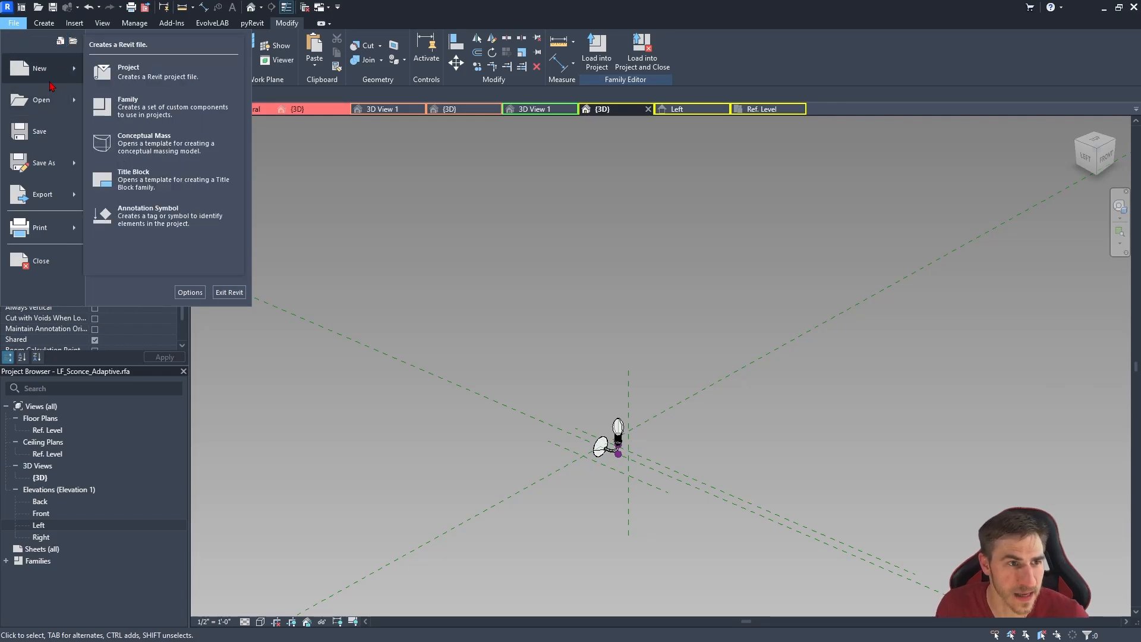
click(168, 113)
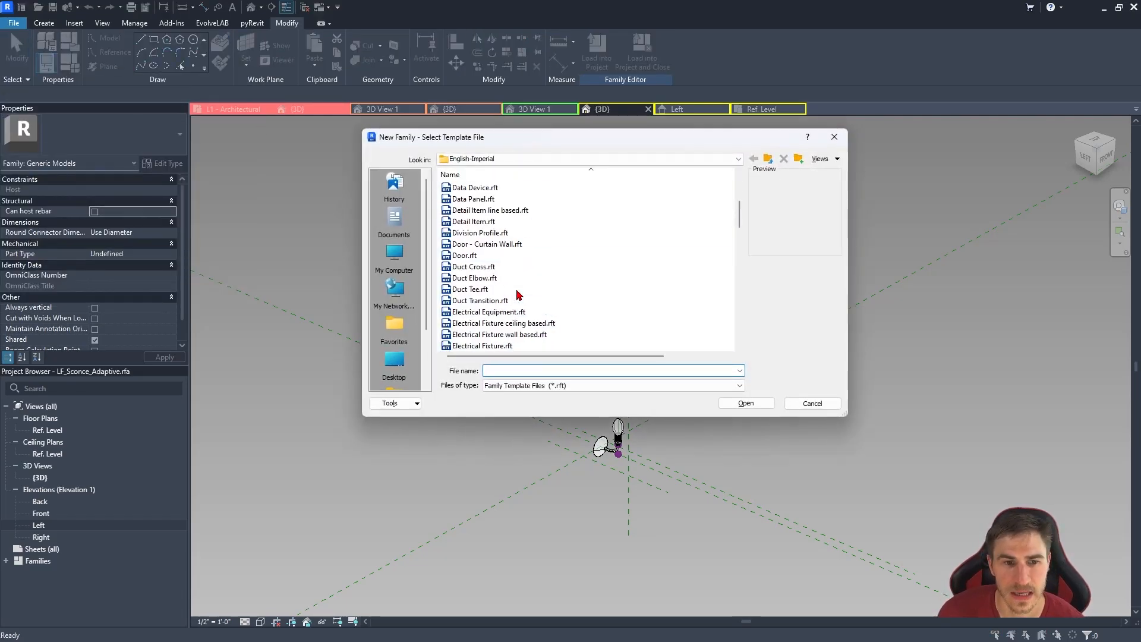
scroll(517, 297, down, 3)
click(517, 278)
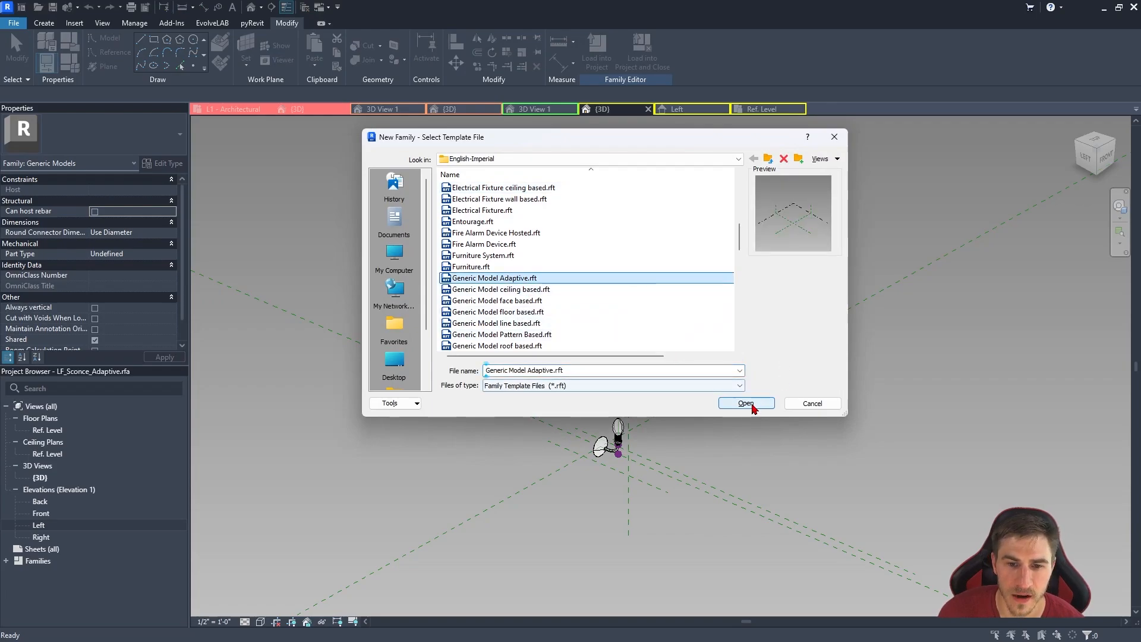
click(746, 403)
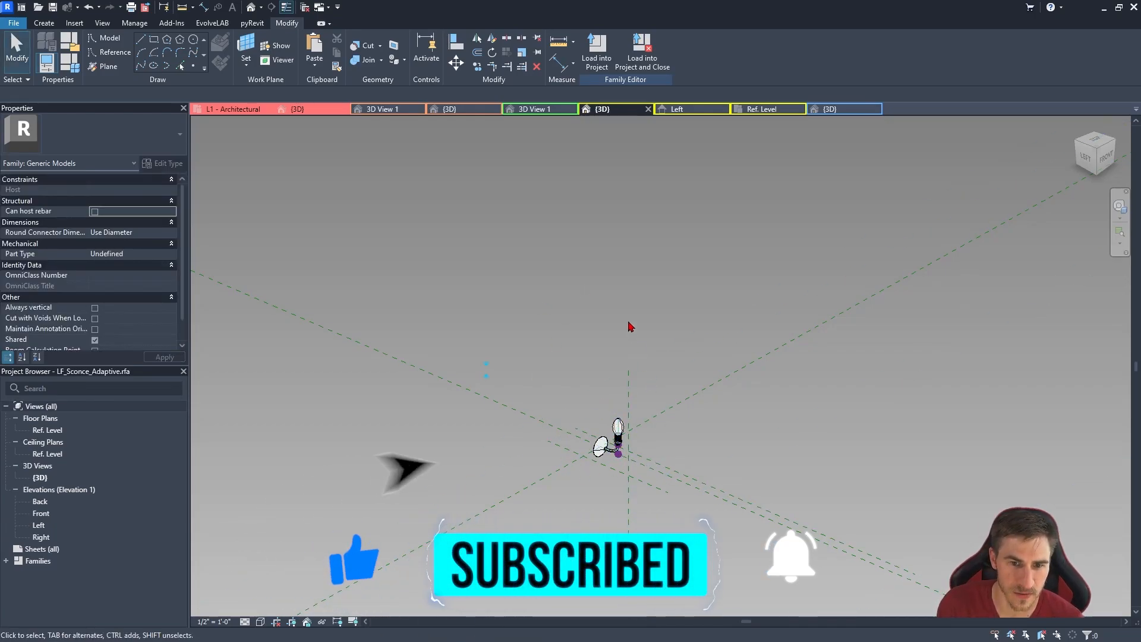
Load LF_Sconce_Adaptive into Family12 only and place an instance near the intersection of the reference planes in 3D.
click(651, 72)
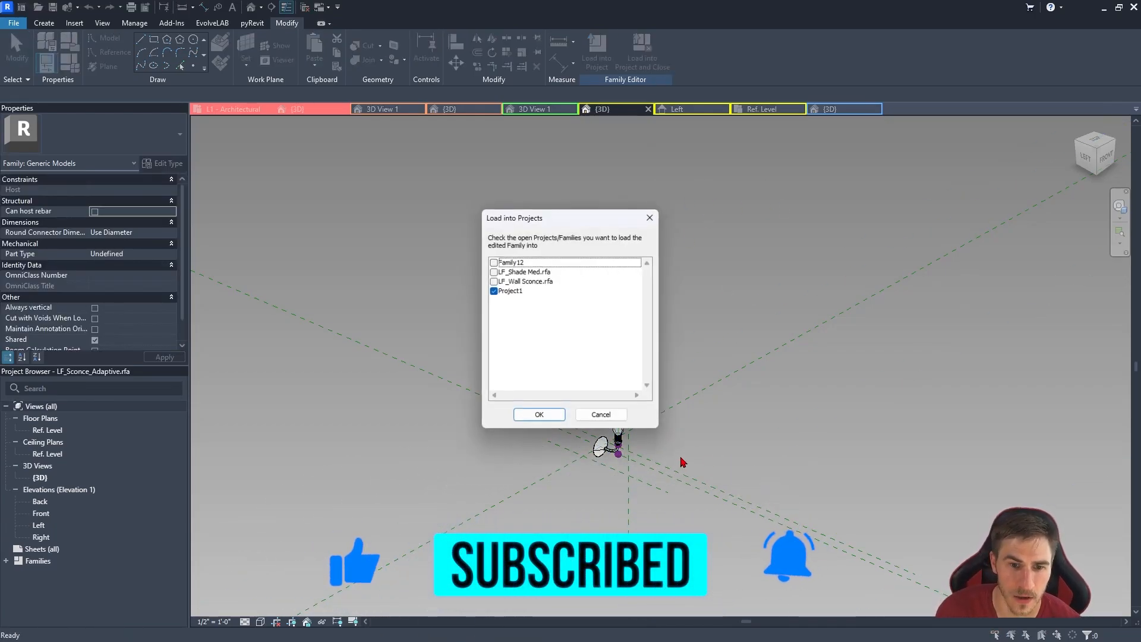
click(494, 263)
click(494, 291)
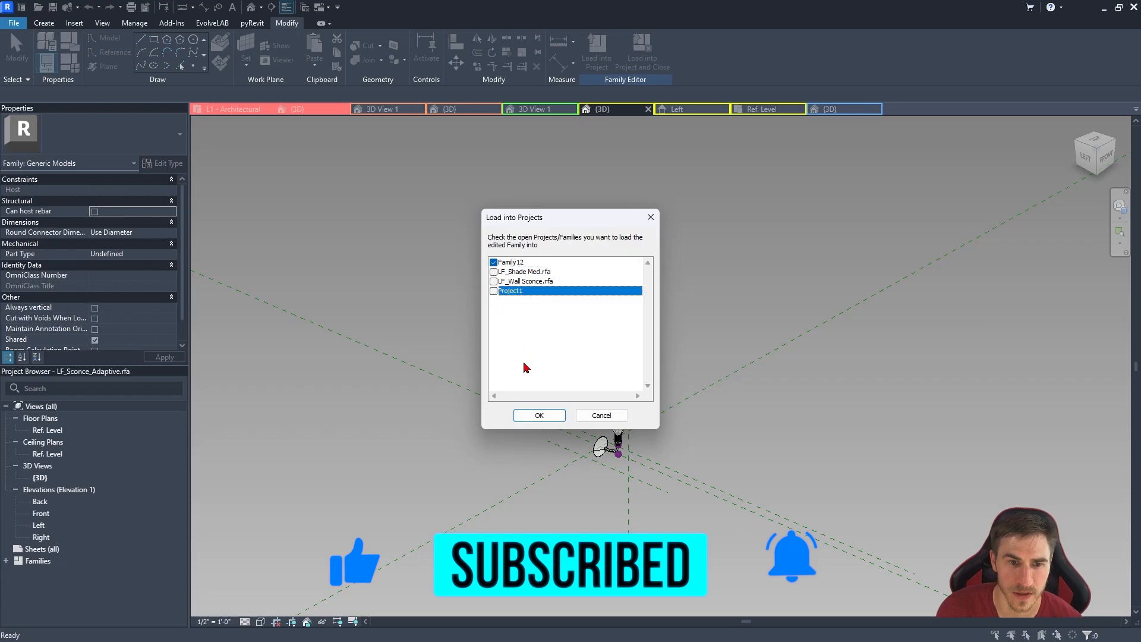
click(538, 415)
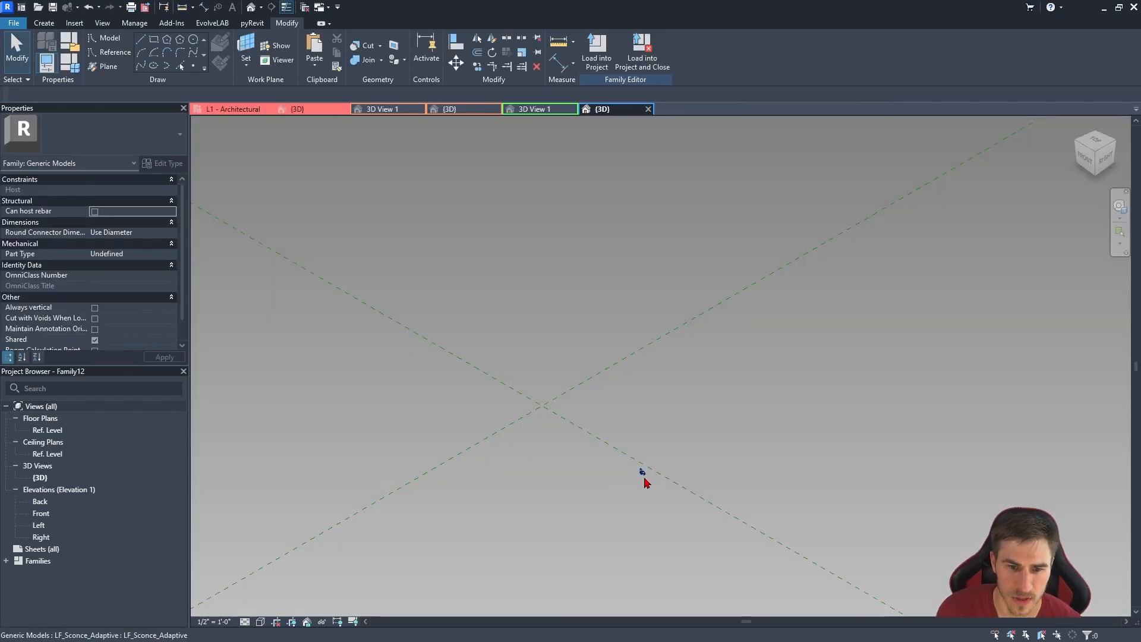
drag(644, 477, 580, 417)
In the Ref. Level floor plan, align the sconce's centerline with the vertical center reference plane.
double_click(46, 429)
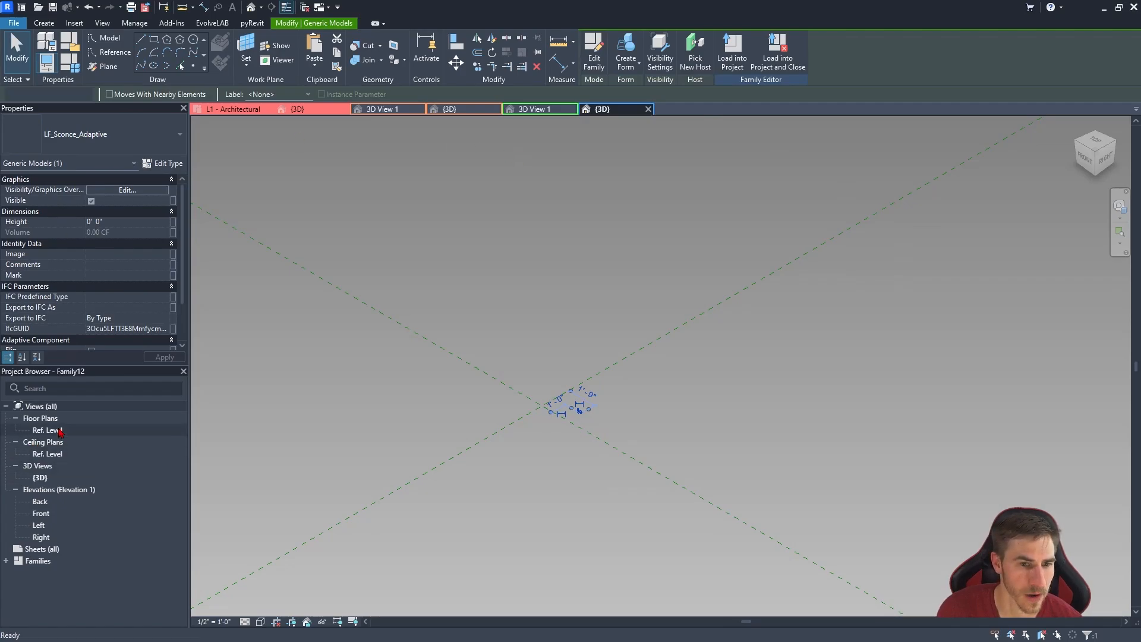
key(a)
key(l)
scroll(606, 392, up, 7)
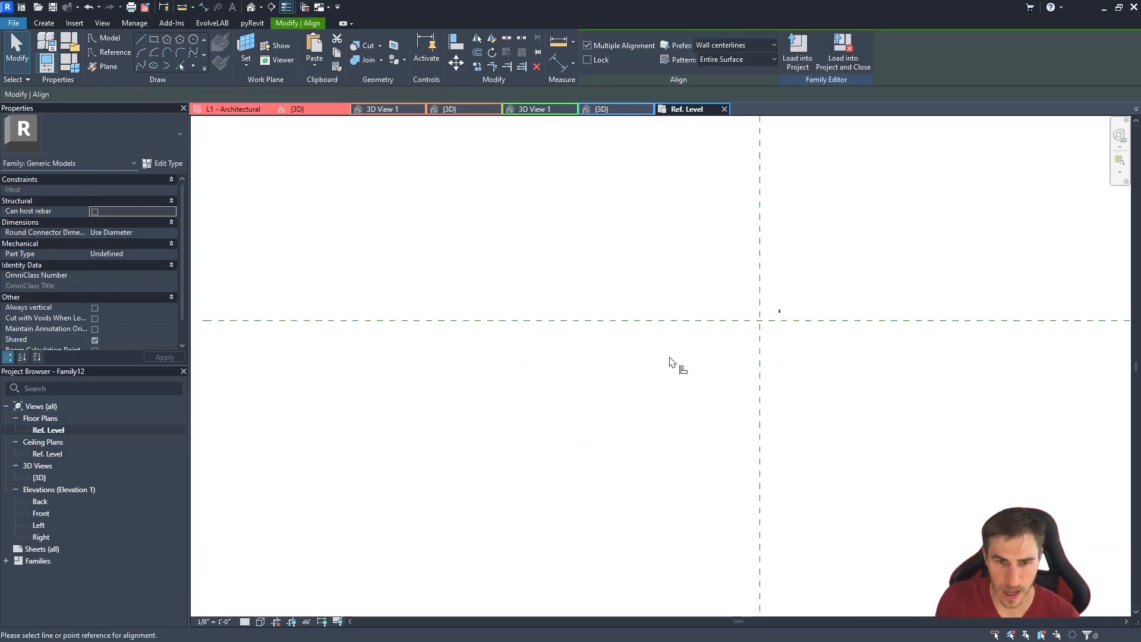
click(662, 393)
scroll(787, 364, up, 3)
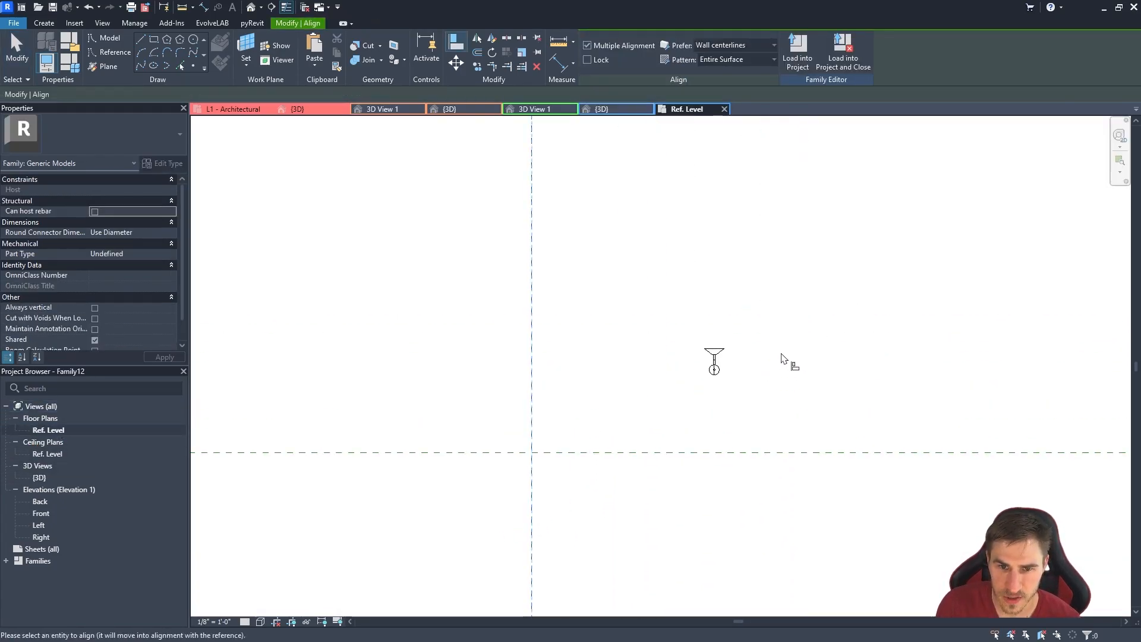
click(715, 388)
click(549, 385)
key(Escape)
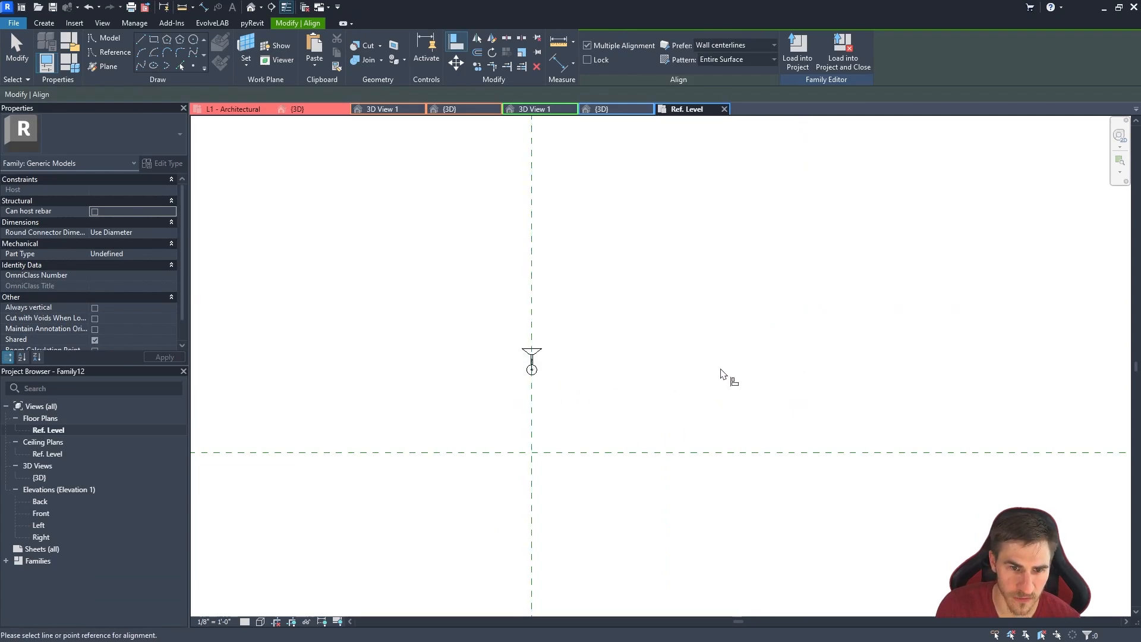
Align the back of the sconce with the horizontal center reference plane in the plan.
click(661, 453)
click(536, 350)
key(Escape)
key(Escape)
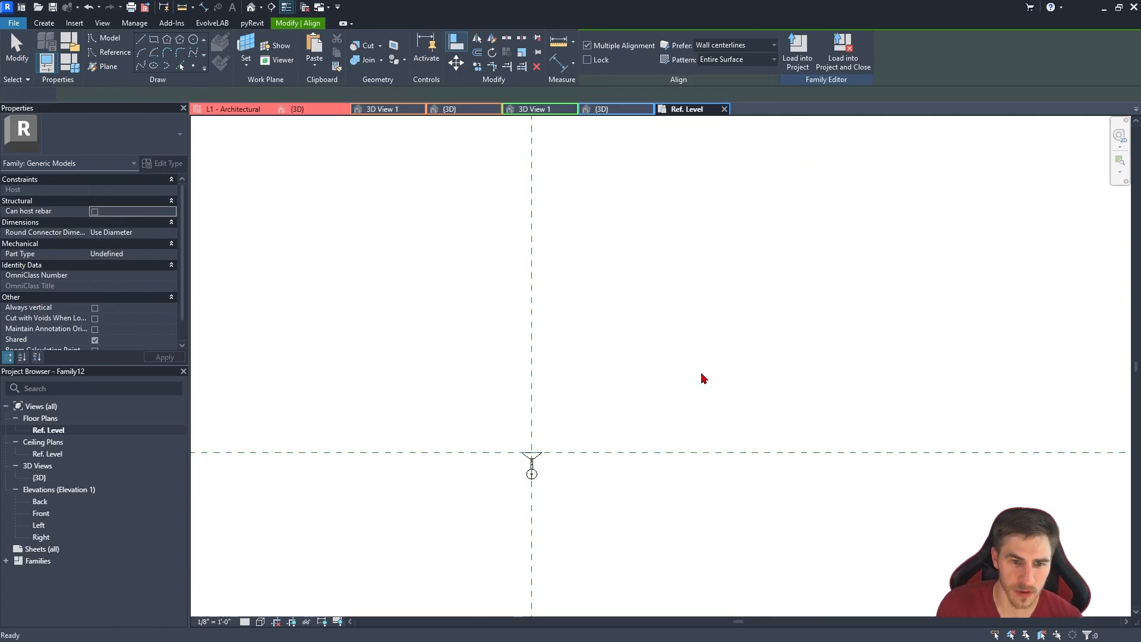
In the Left elevation, move the sconce upward in five nudges so it sits clear of the reference level.
double_click(39, 525)
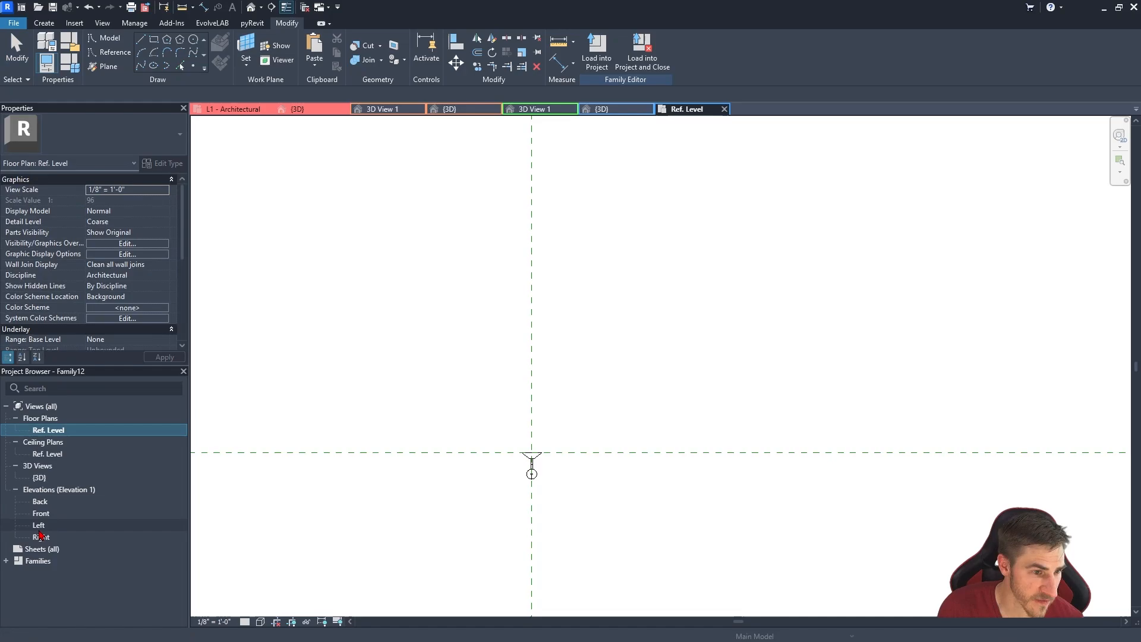
scroll(654, 578, up, 3)
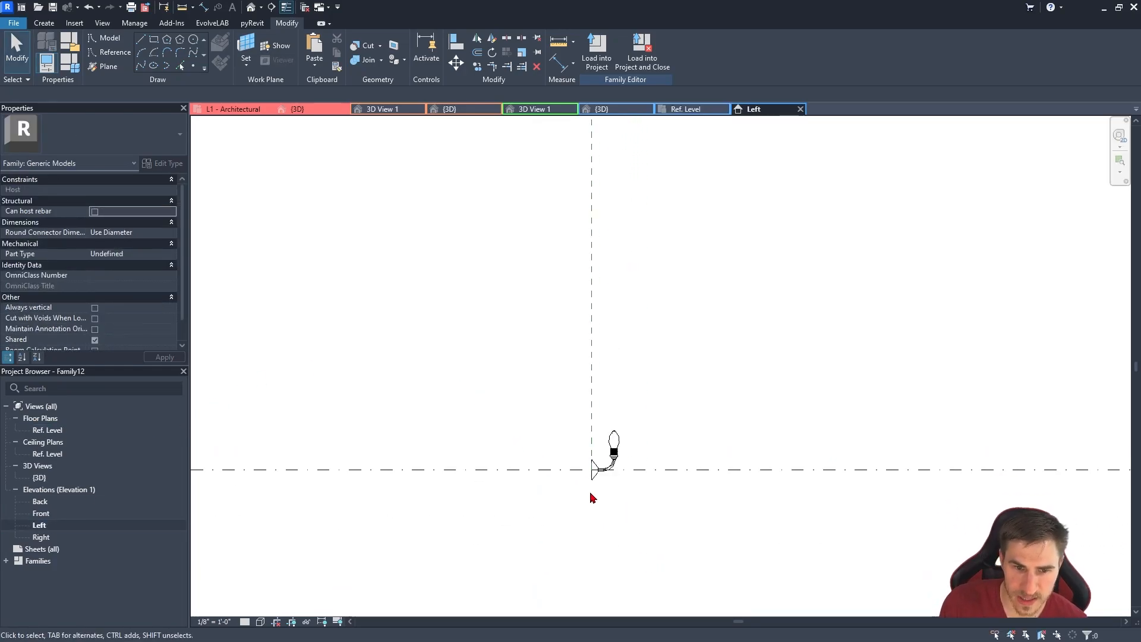
click(599, 472)
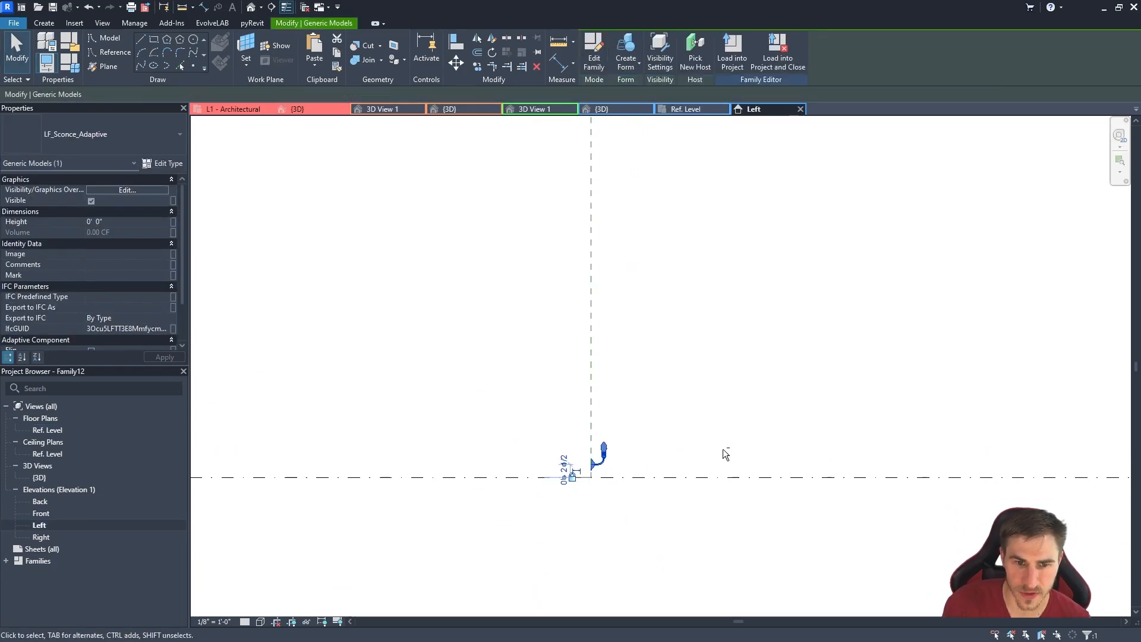
key(Up)
key(Up)
key(Up)
key(Up)
key(Up)
click(688, 387)
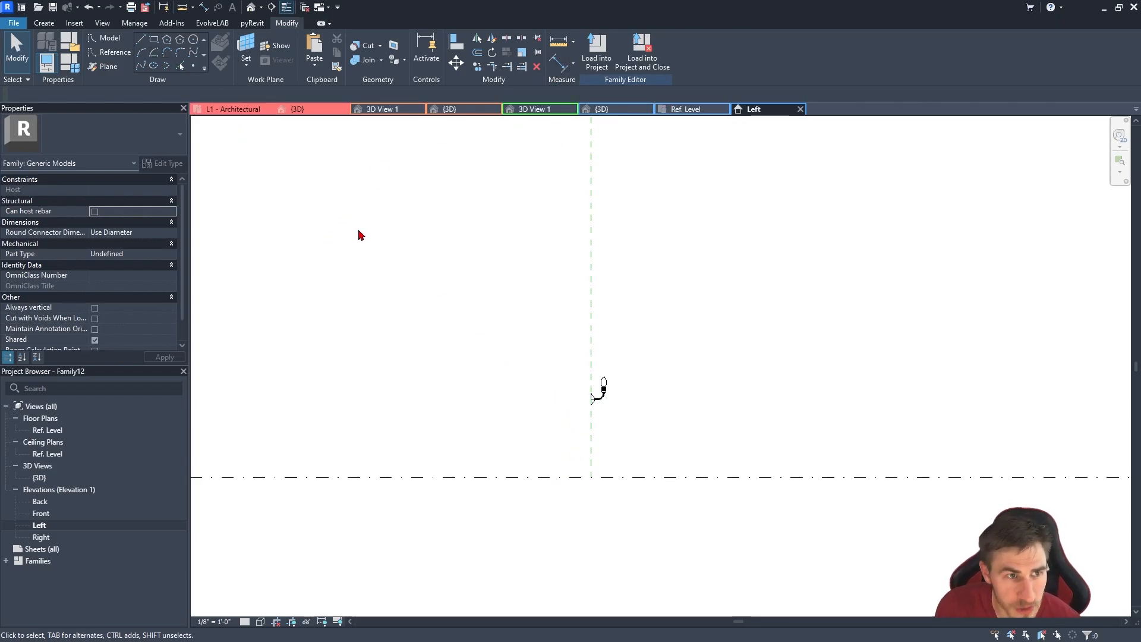
Draw a horizontal reference plane between the reference level and the sconce, about 7 25/32" above the level, and dimension it to the level.
click(95, 70)
click(550, 436)
click(874, 436)
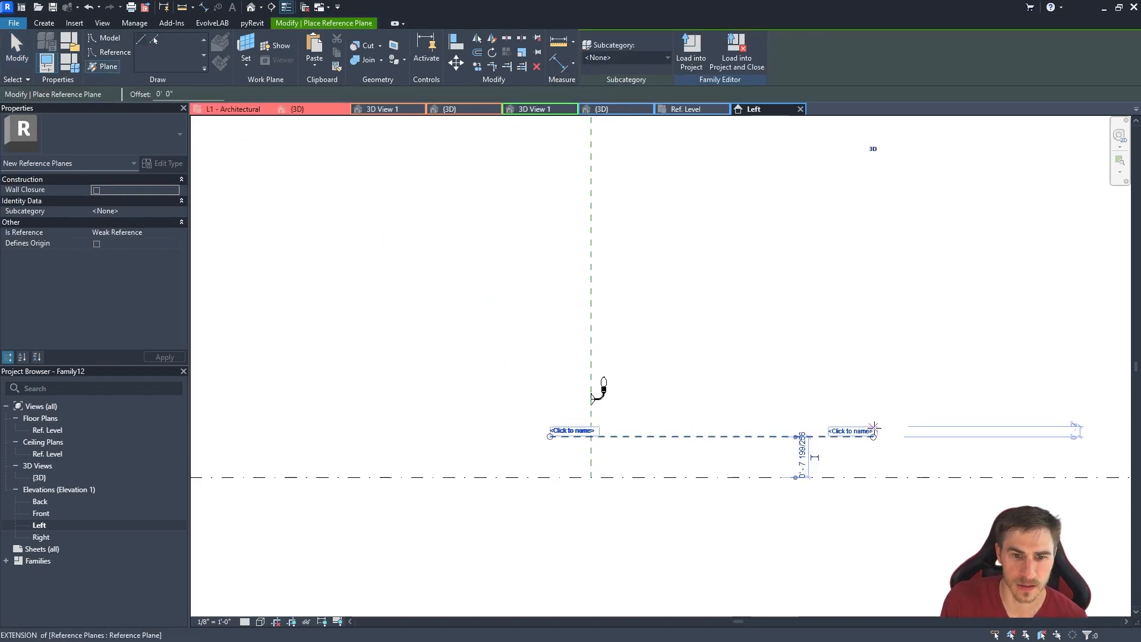
key(Escape)
key(Escape)
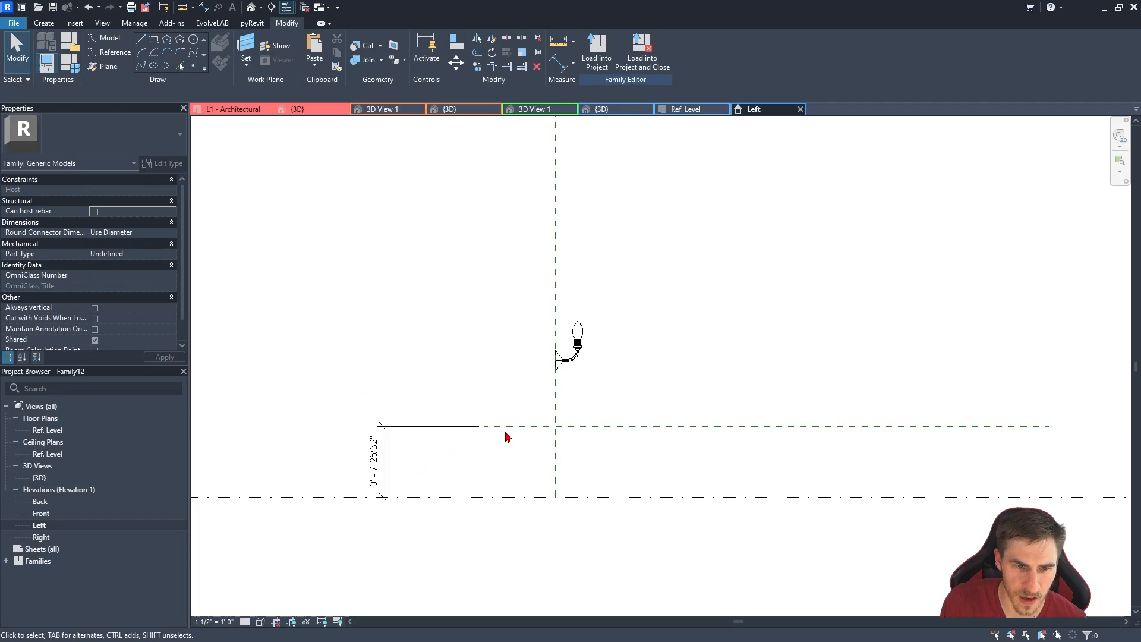
Set the new reference plane's distance above the reference level to 4'.
click(505, 427)
click(374, 461)
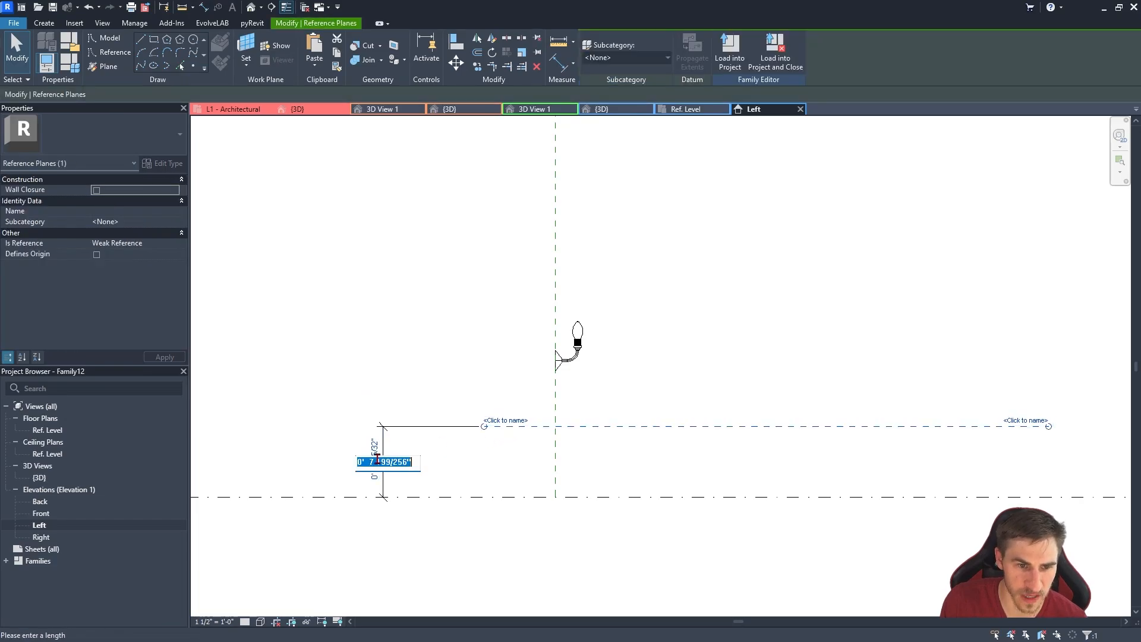
text(4)
key(Return)
Label the reference plane's vertical dimension with a new instance family parameter named Height, grouped under Dimensions.
scroll(507, 509, down, 3)
click(481, 452)
click(454, 392)
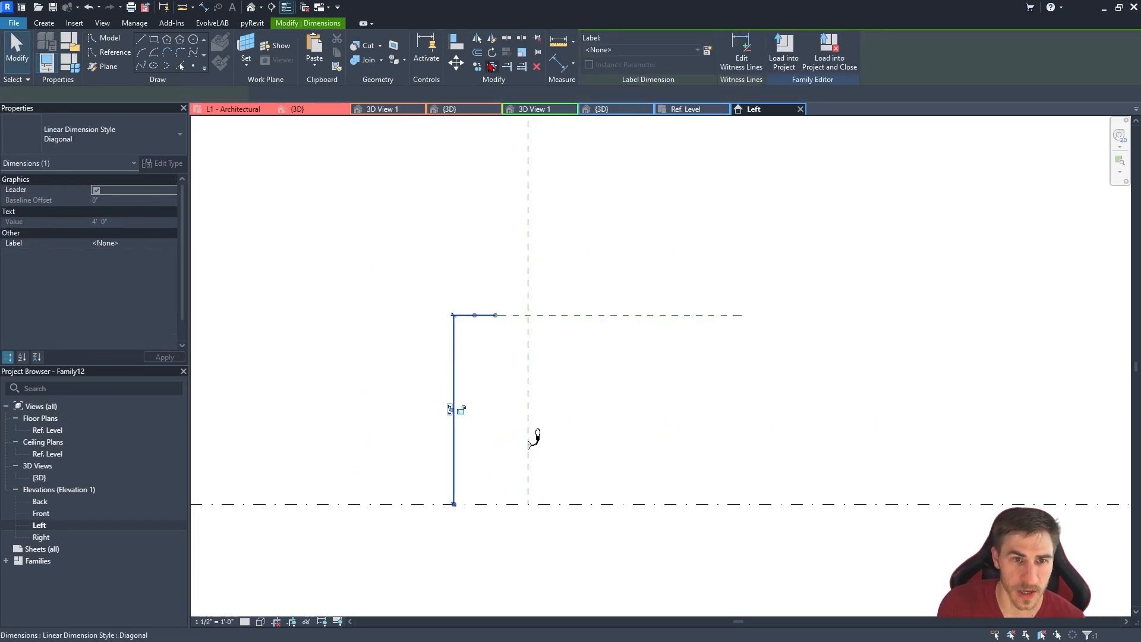
click(708, 51)
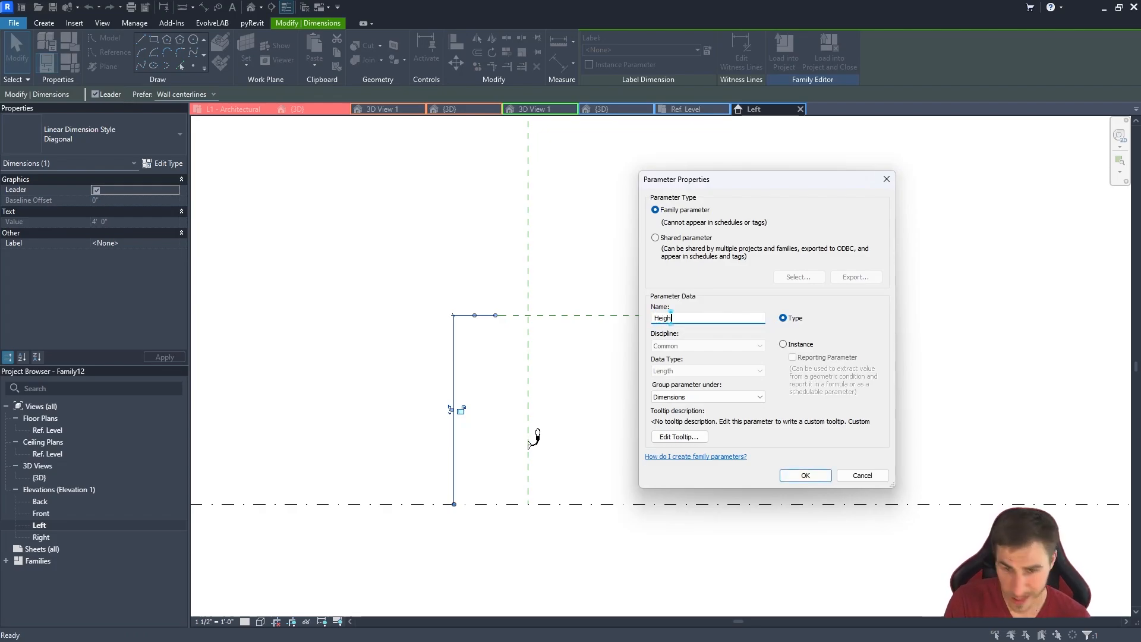
click(813, 345)
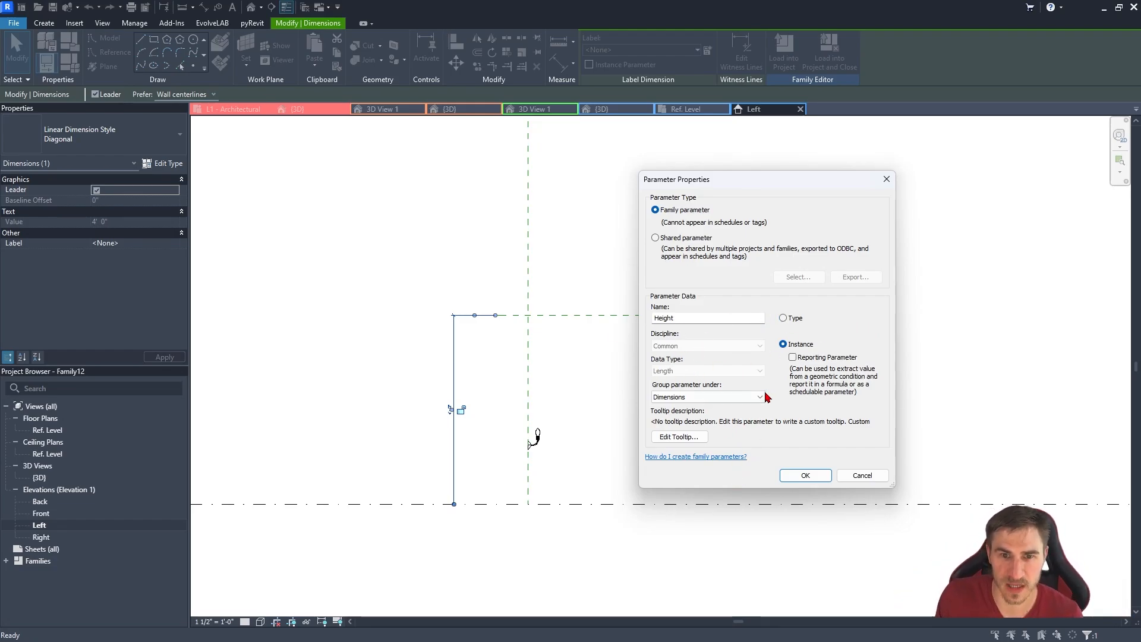
click(807, 475)
click(593, 438)
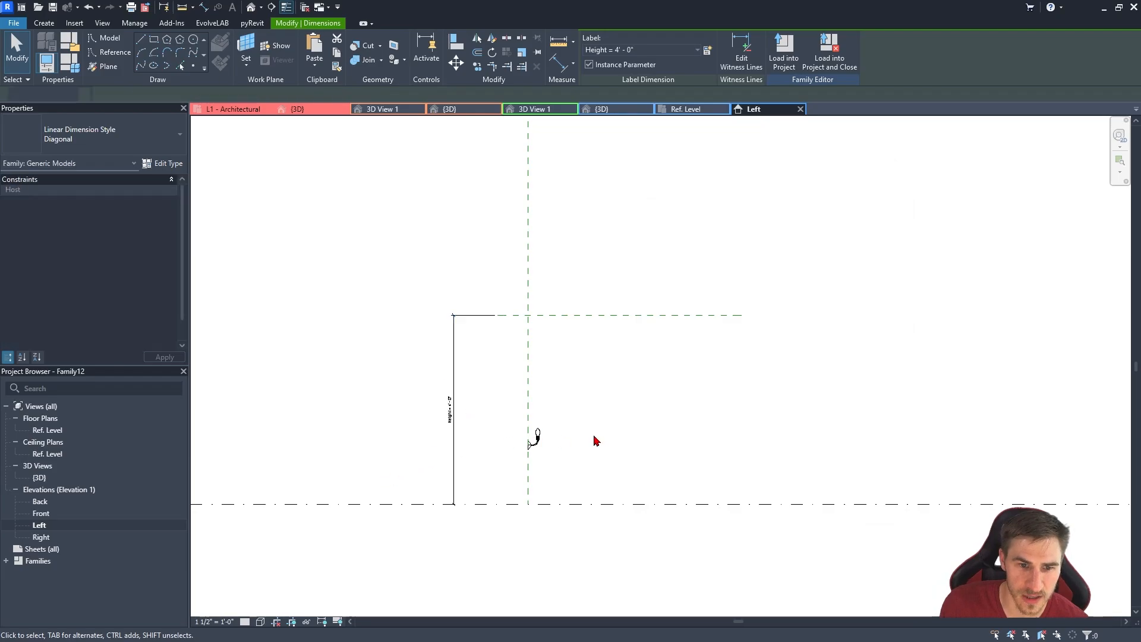
Align the sconce's horizontal center reference with the Height reference plane and lock the alignment.
key(l)
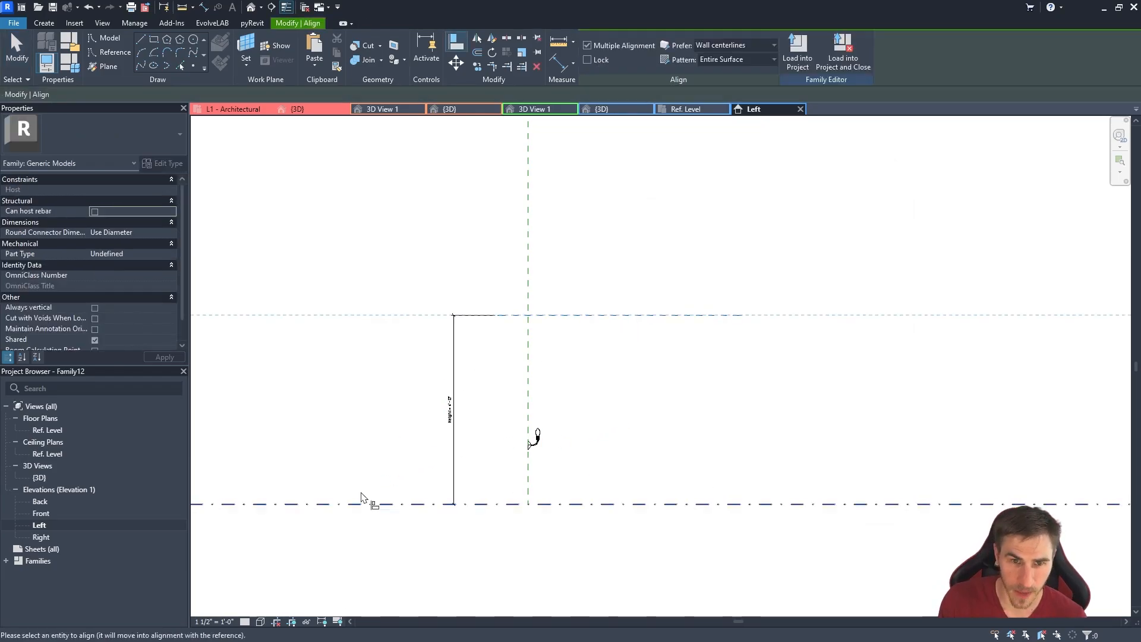
scroll(514, 433, up, 3)
scroll(547, 455, up, 2)
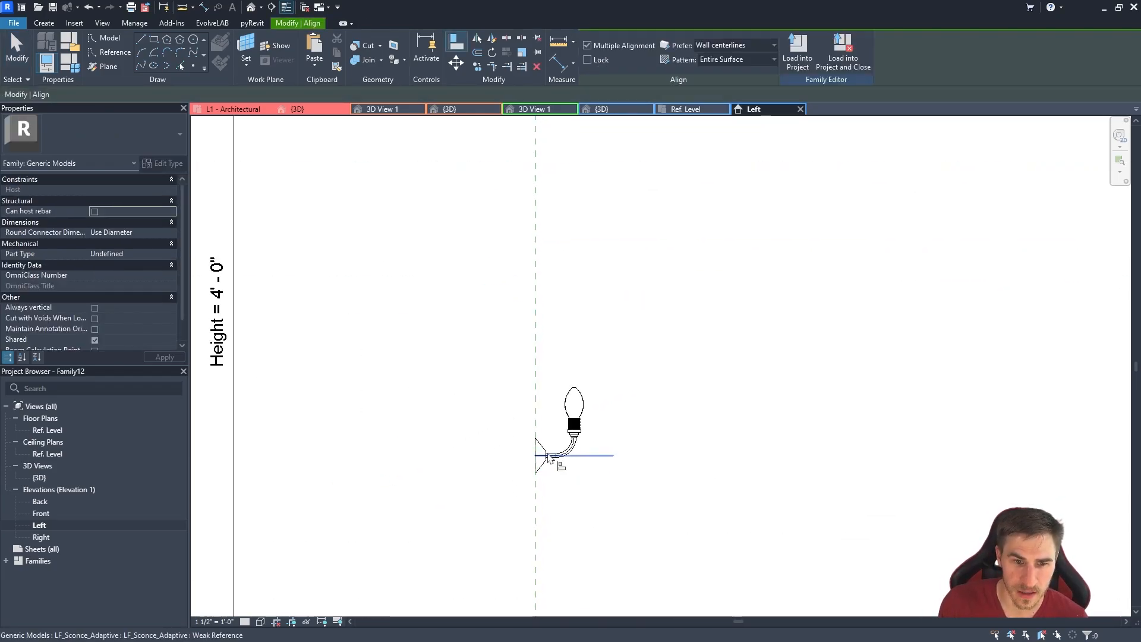
click(548, 456)
scroll(548, 497, down, 3)
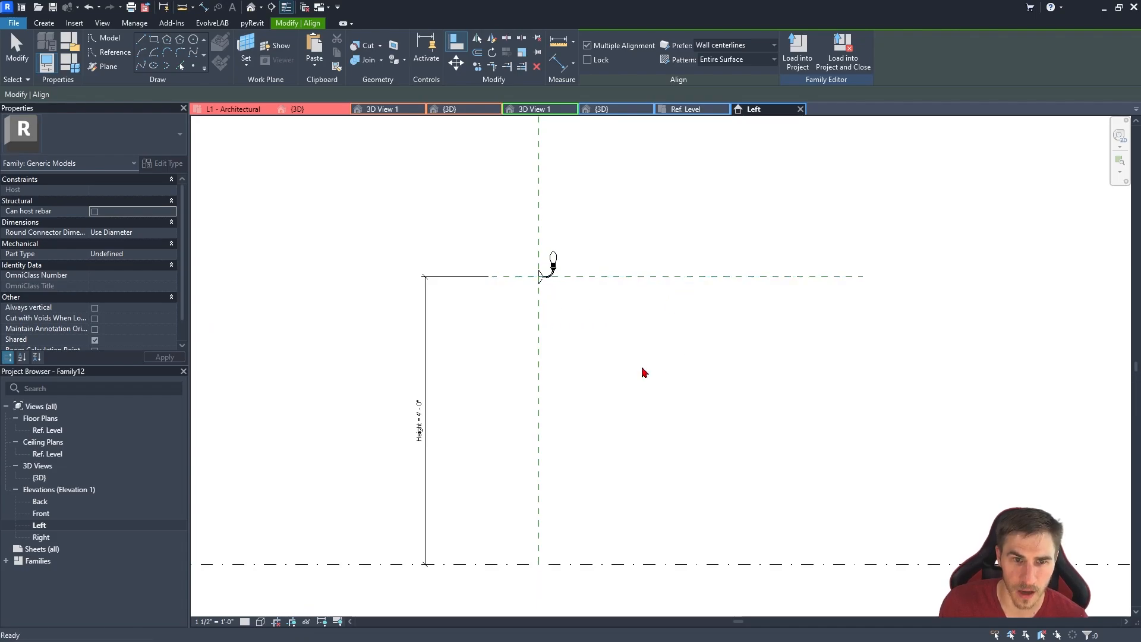
key(Escape)
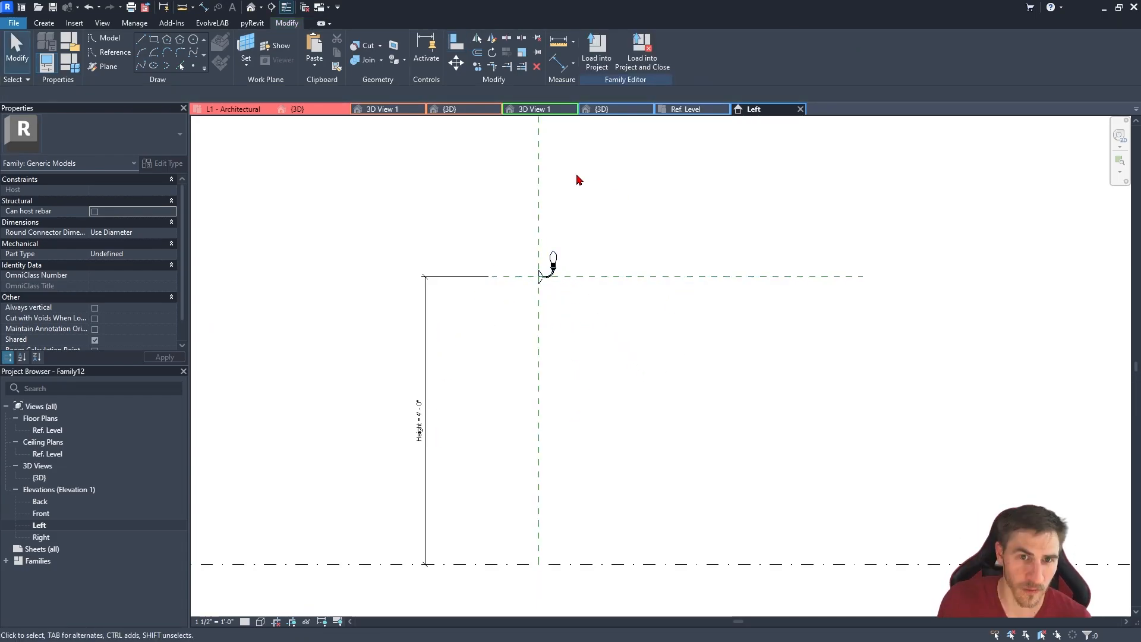
Load LF_Shade Med into Family12 only and place it in the Ref. Level plan, about 1'-7" to the side of and 10" in front of the center planes.
click(469, 108)
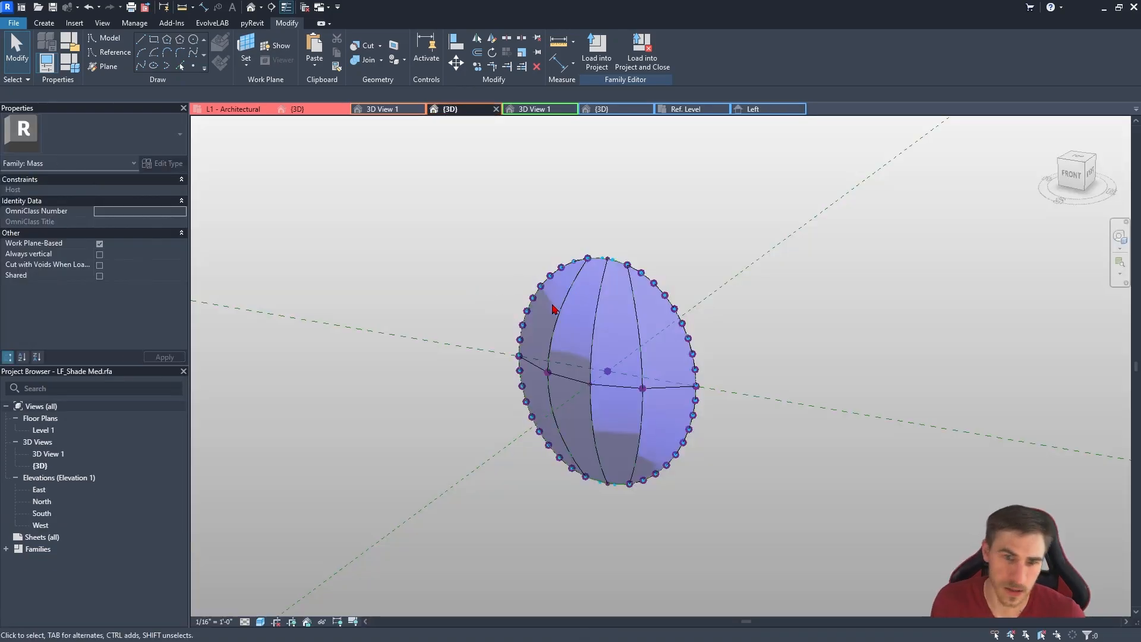
shift+middle_drag(523, 285, 583, 364)
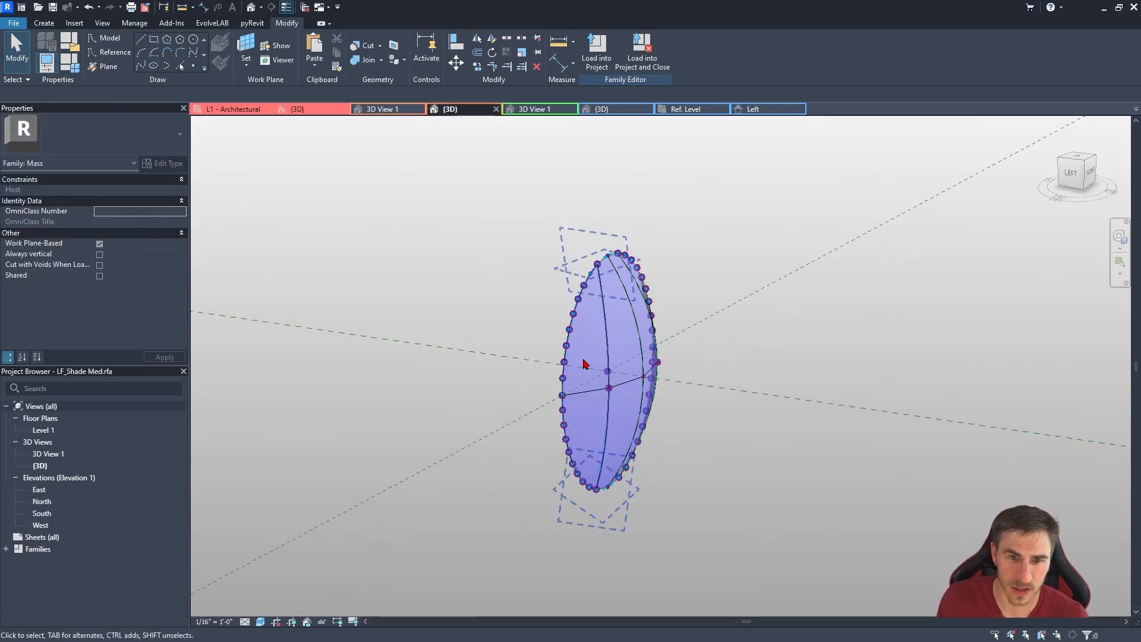
click(596, 53)
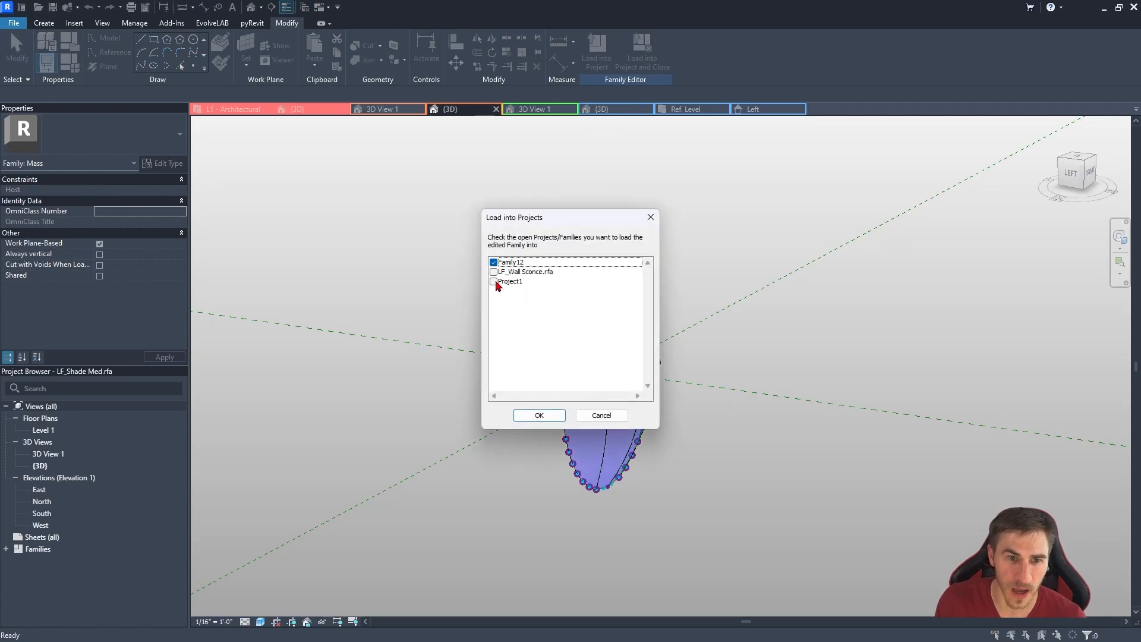
click(550, 414)
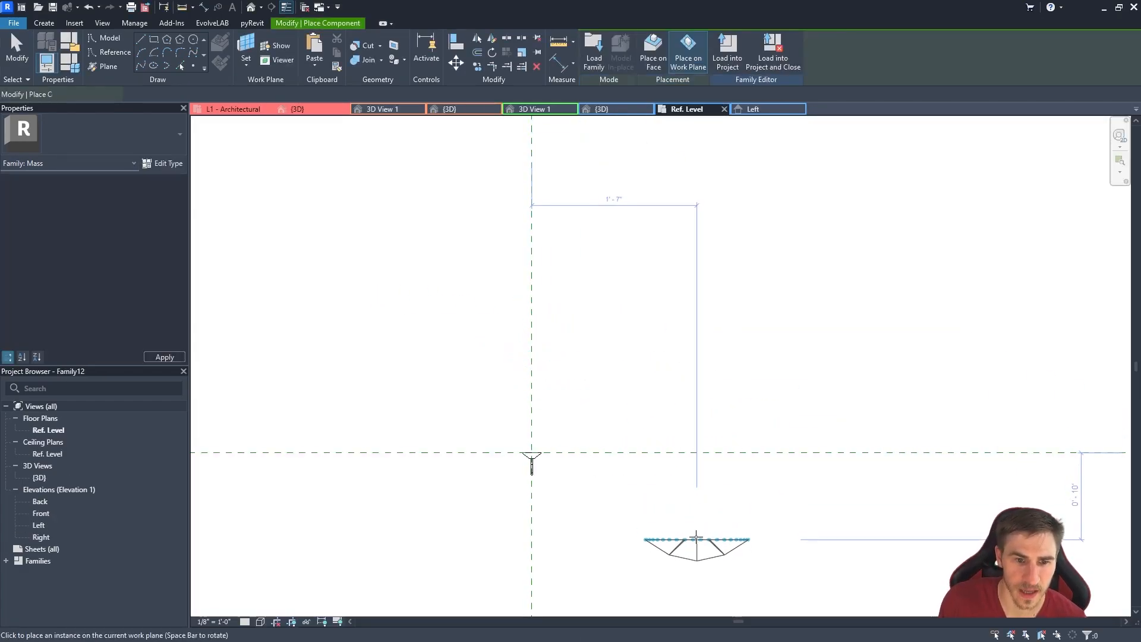
click(697, 537)
key(Escape)
Align the shade's centerline with the vertical center reference plane in the plan.
scroll(702, 501, down, 1)
middle_drag(703, 501, 702, 449)
key(a)
key(l)
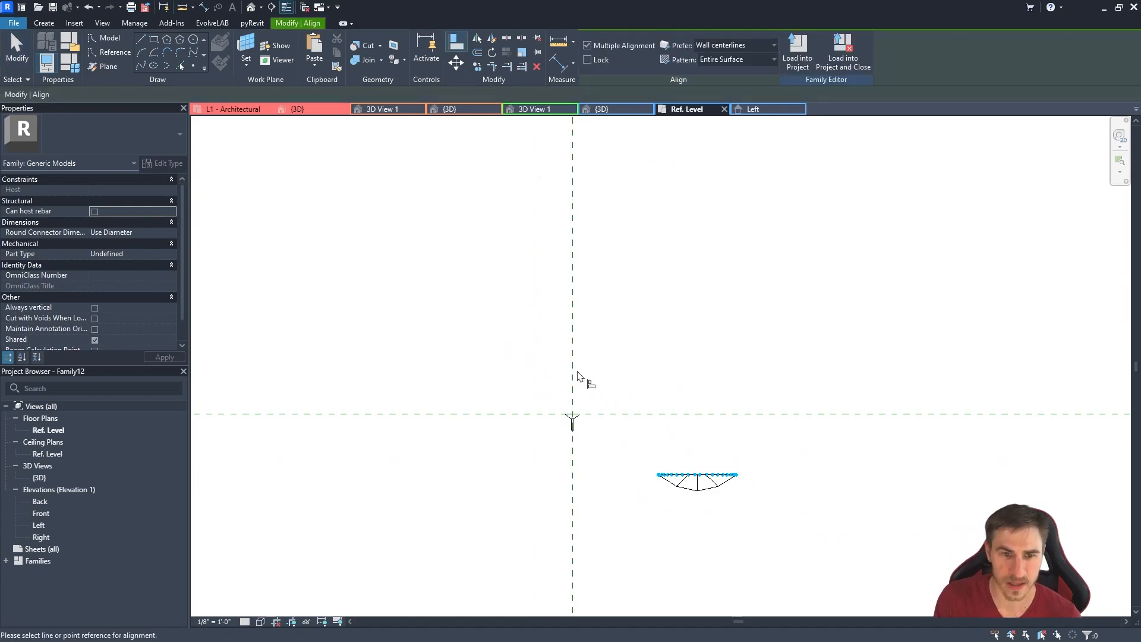
click(580, 377)
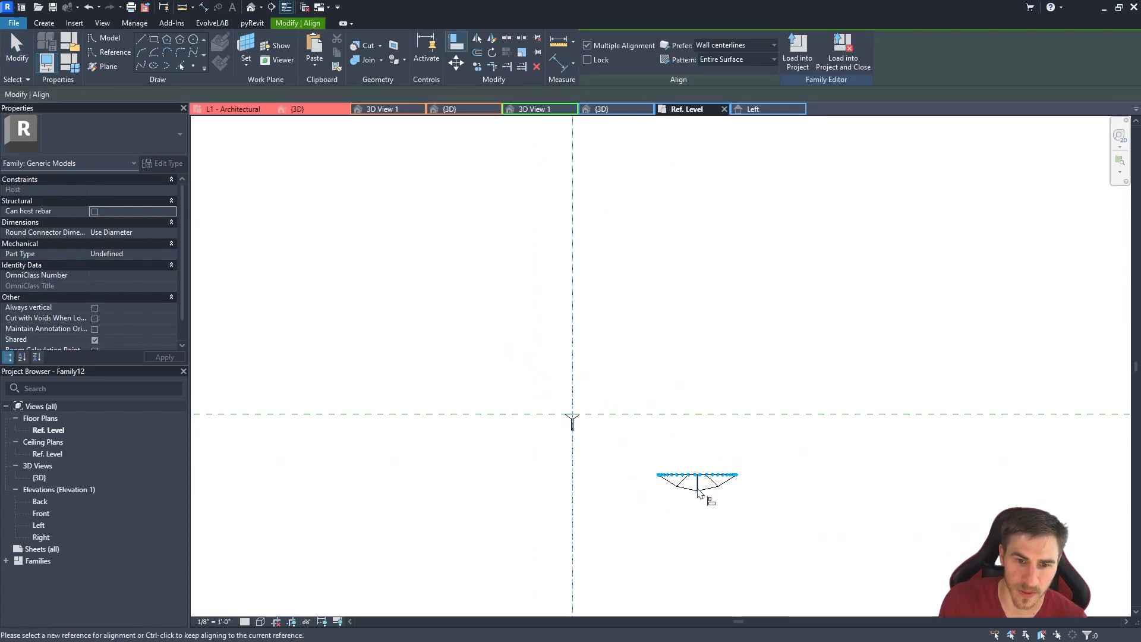
click(699, 482)
key(Escape)
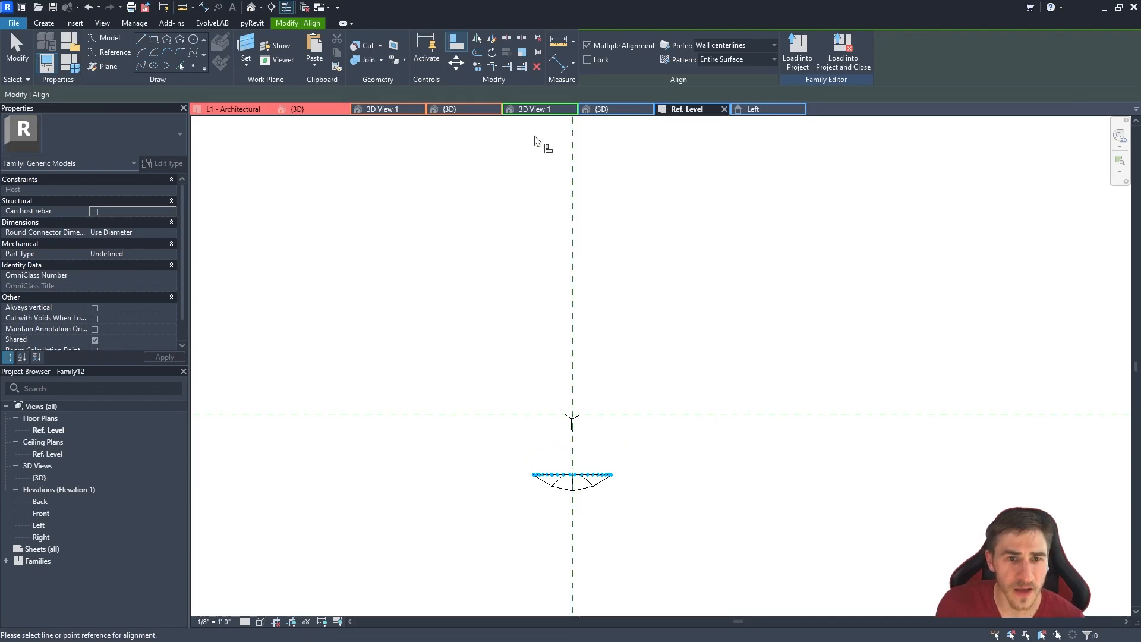
In the Left elevation, draw a second horizontal reference plane about 4 5/8" below the sconce's Height plane and select it.
double_click(39, 525)
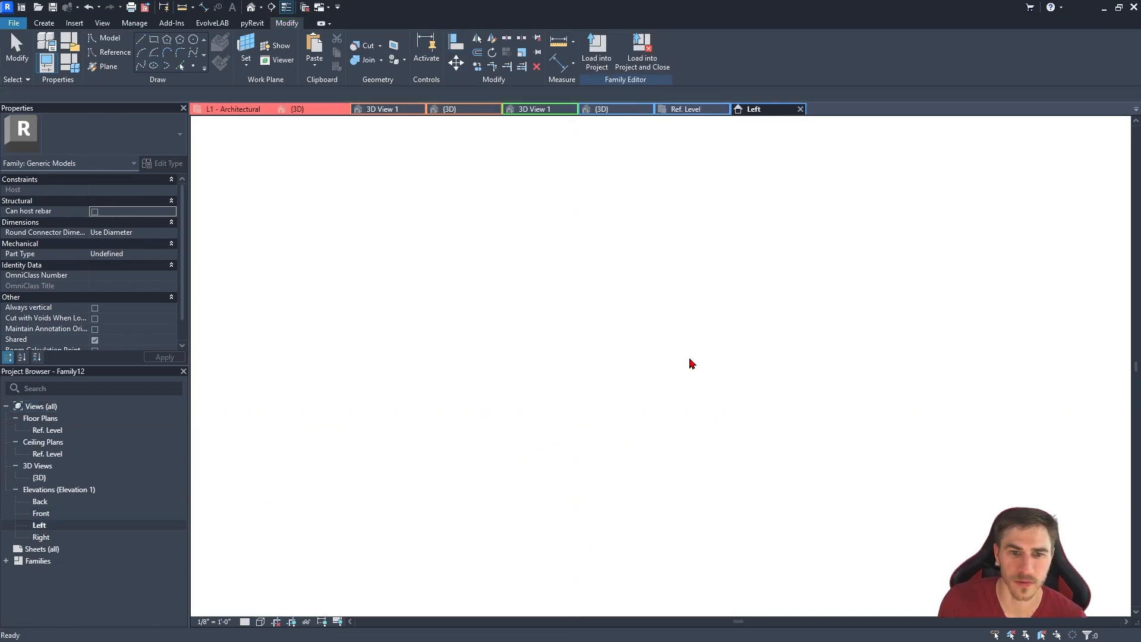
middle_drag(595, 545, 594, 479)
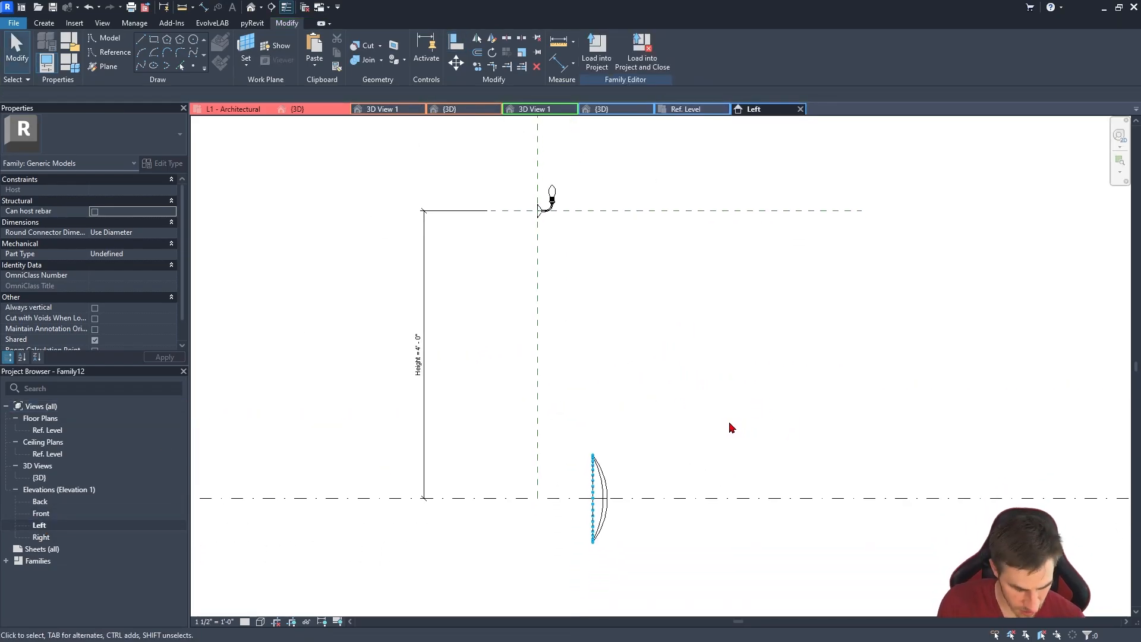
scroll(574, 181, up, 2)
click(575, 231)
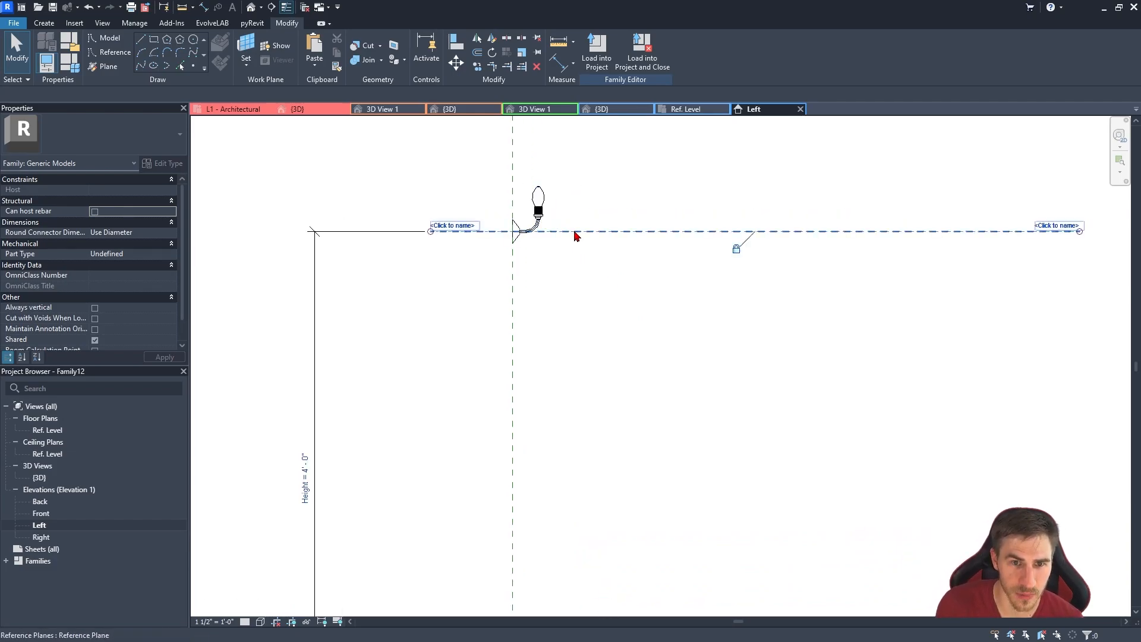
scroll(559, 237, up, 2)
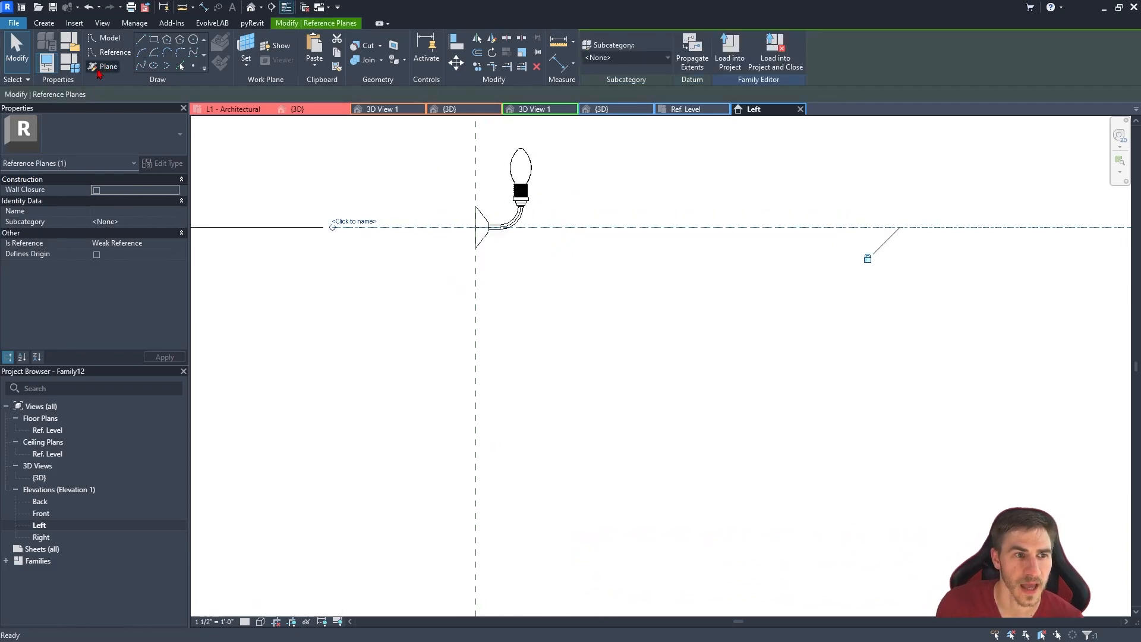
click(99, 72)
click(357, 311)
click(703, 312)
key(Escape)
key(Escape)
click(521, 314)
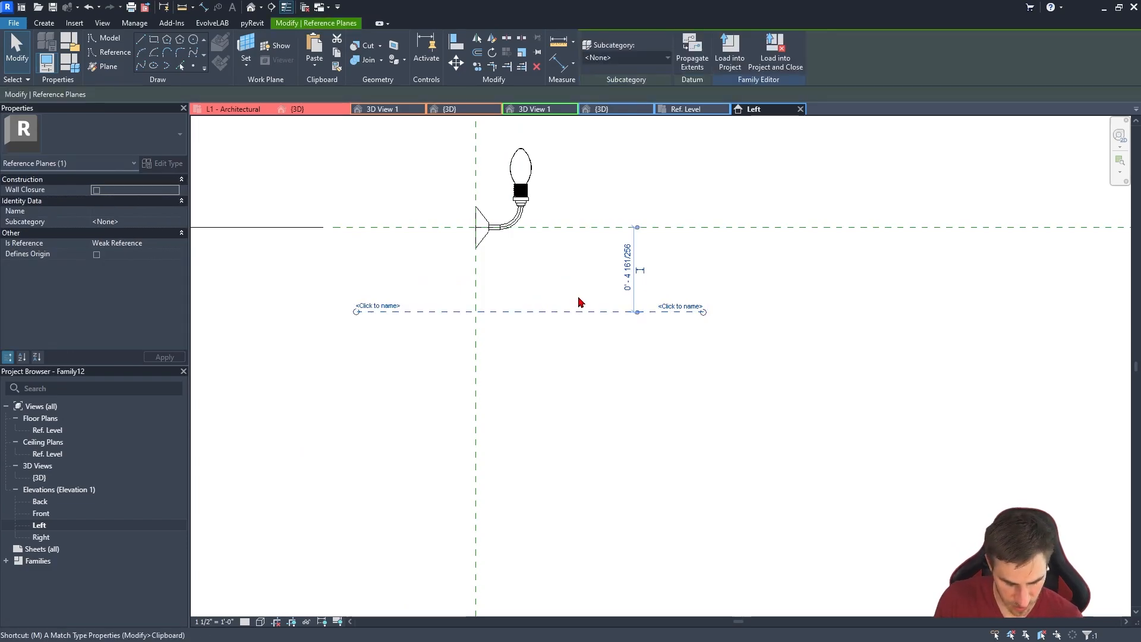
Move the lower horizontal reference plane up to the bottom endpoint of the sconce's wall plate.
key(v)
click(516, 312)
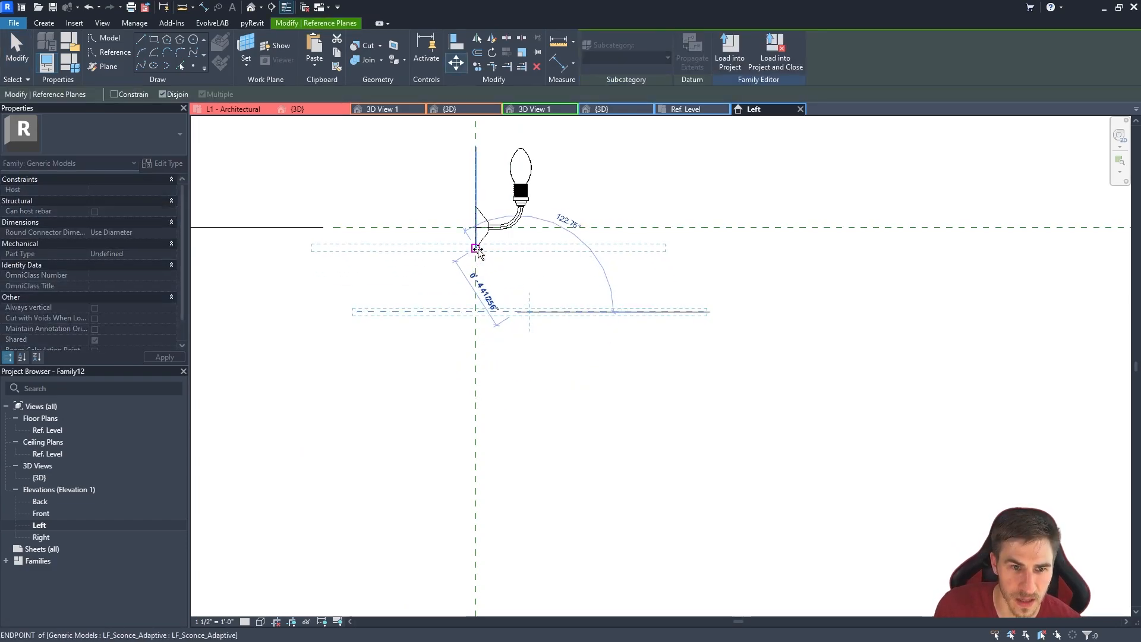
click(476, 248)
key(Escape)
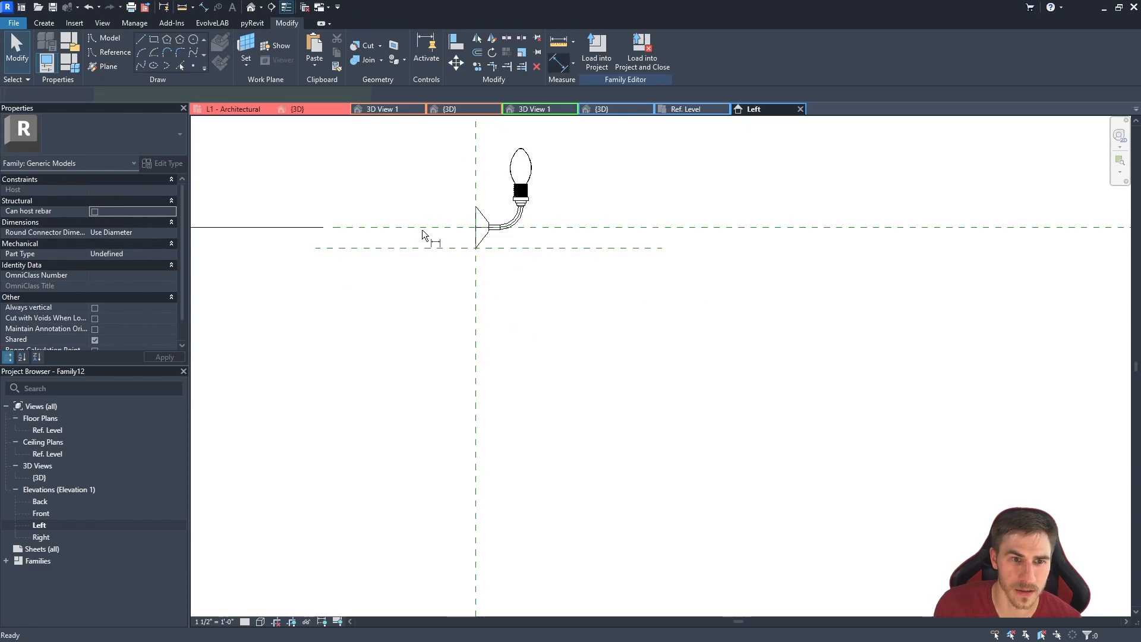
Dimension the distance between the Height plane and the plane at the wall plate's bottom, and lock that dimension.
click(422, 229)
click(423, 250)
click(377, 162)
key(Escape)
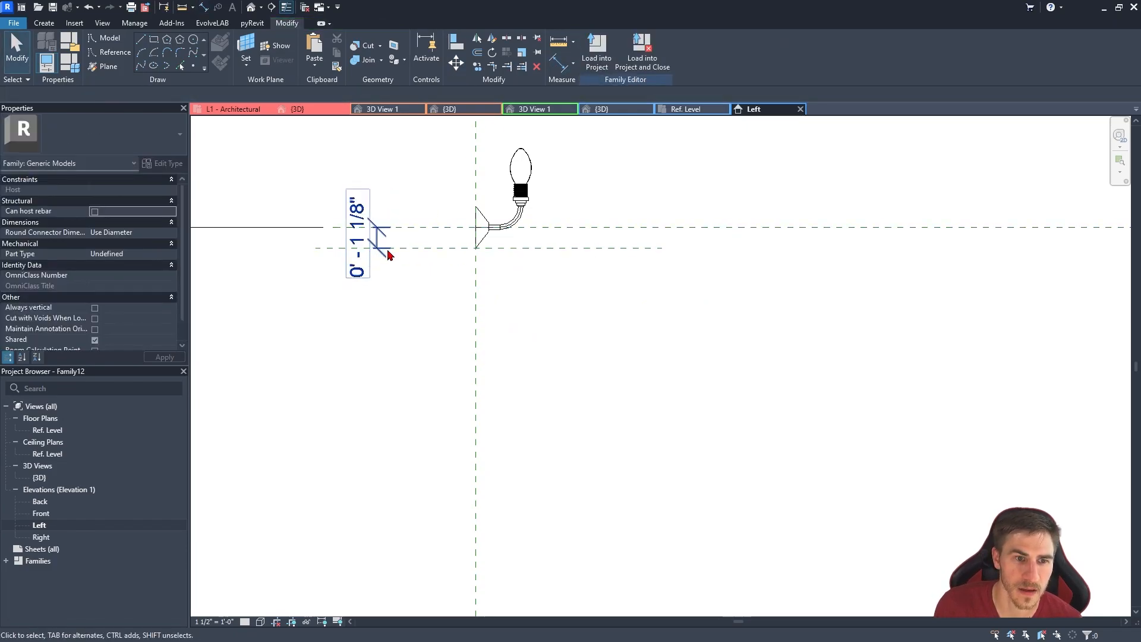
click(451, 249)
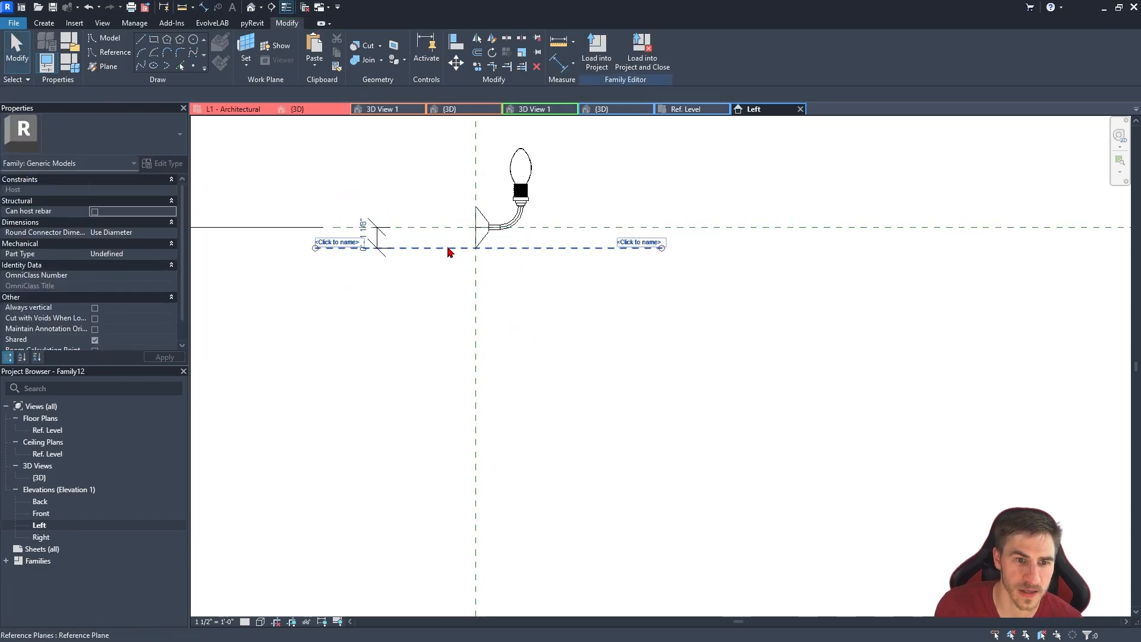
click(368, 284)
click(376, 242)
click(407, 238)
Align the bottom edge of the LF_Shade Med shade with the lower horizontal reference plane.
scroll(409, 238, down, 2)
middle_drag(409, 238, 469, 231)
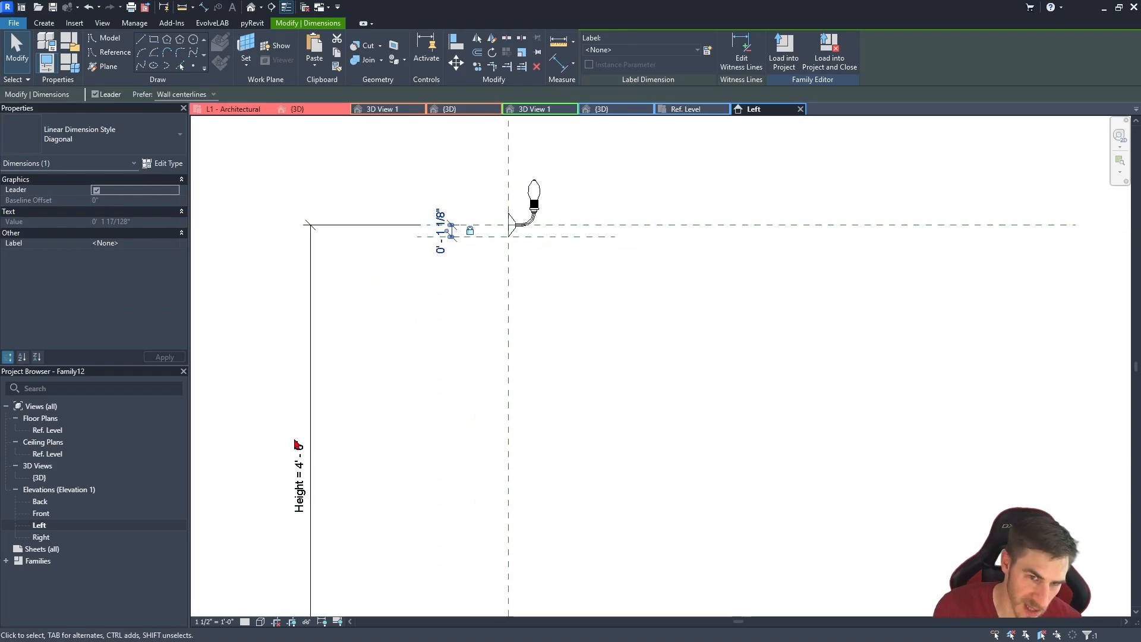
scroll(581, 299, down, 2)
click(616, 372)
key(l)
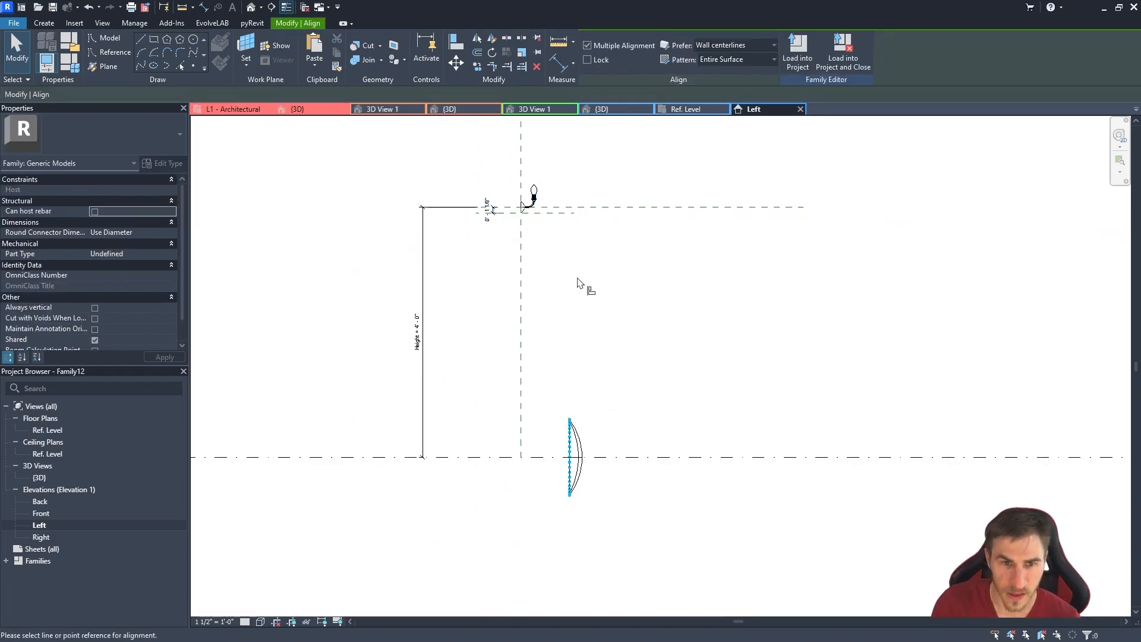
click(580, 213)
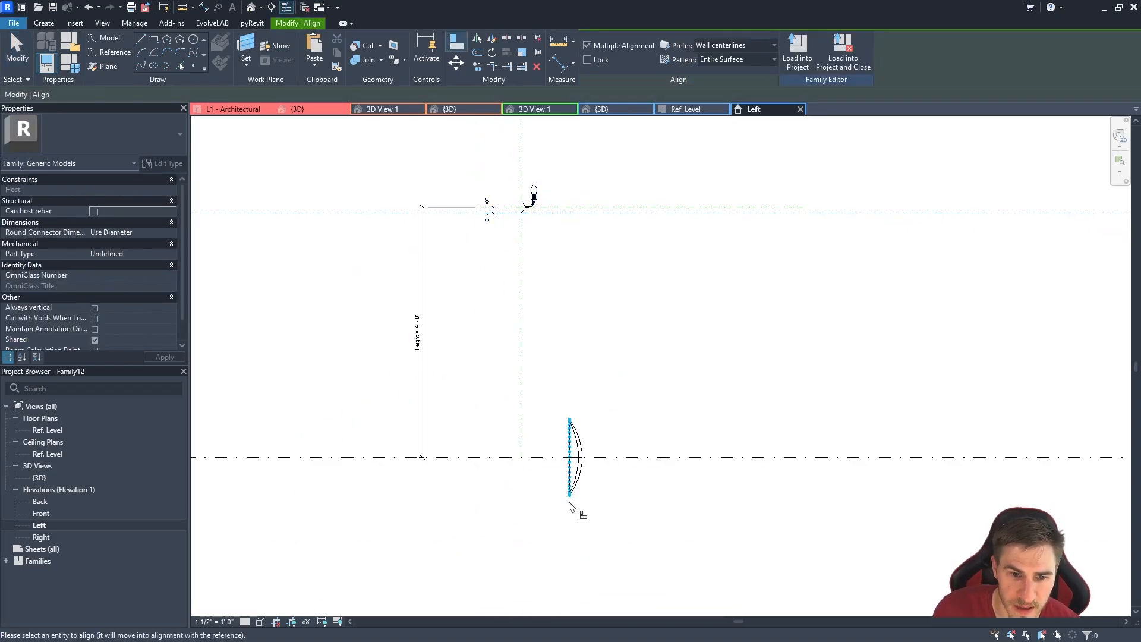
click(570, 504)
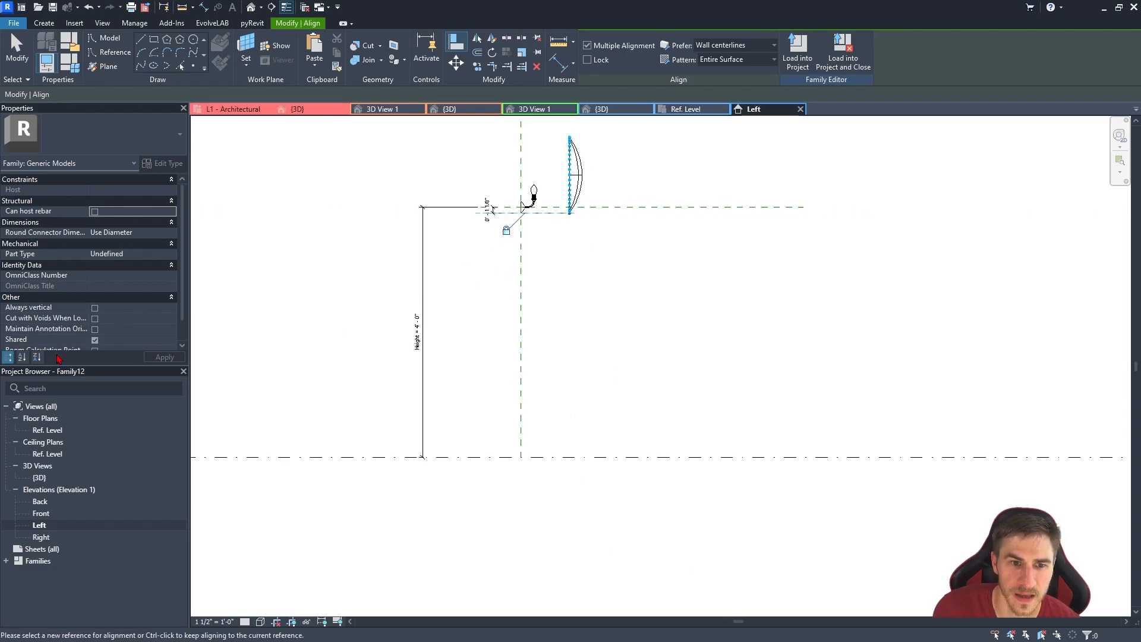
key(Escape)
Draw a vertical reference plane about 1'-2 7/8" in front of the Center (Front/Back) plane, beyond the shade.
scroll(528, 411, up, 3)
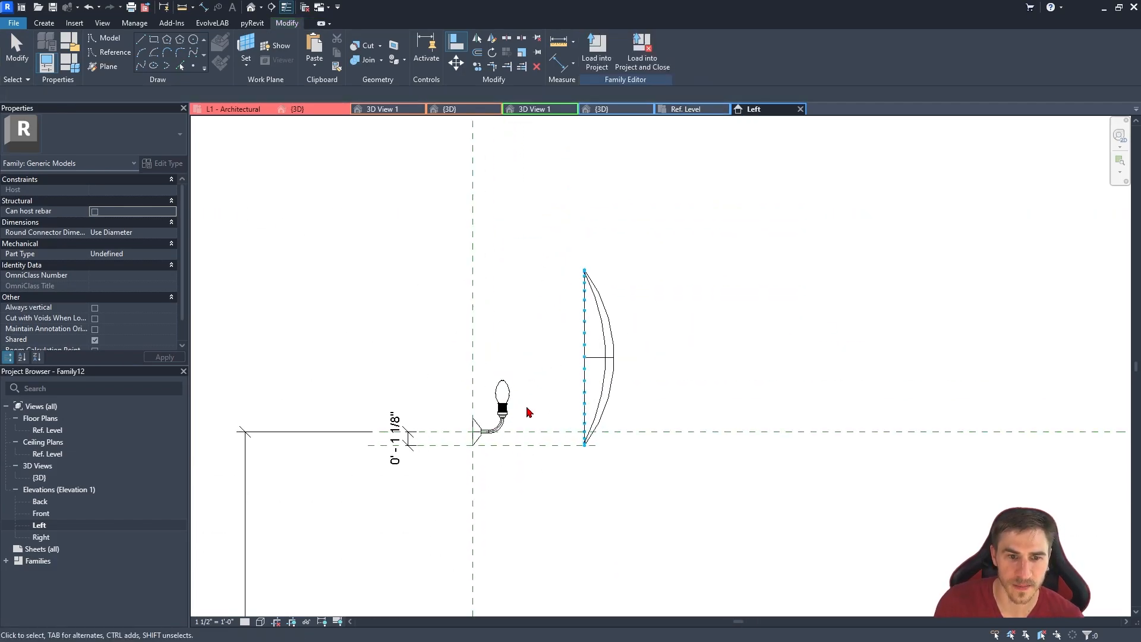
click(472, 319)
key(c)
key(s)
middle_drag(652, 185, 646, 175)
click(647, 175)
click(647, 582)
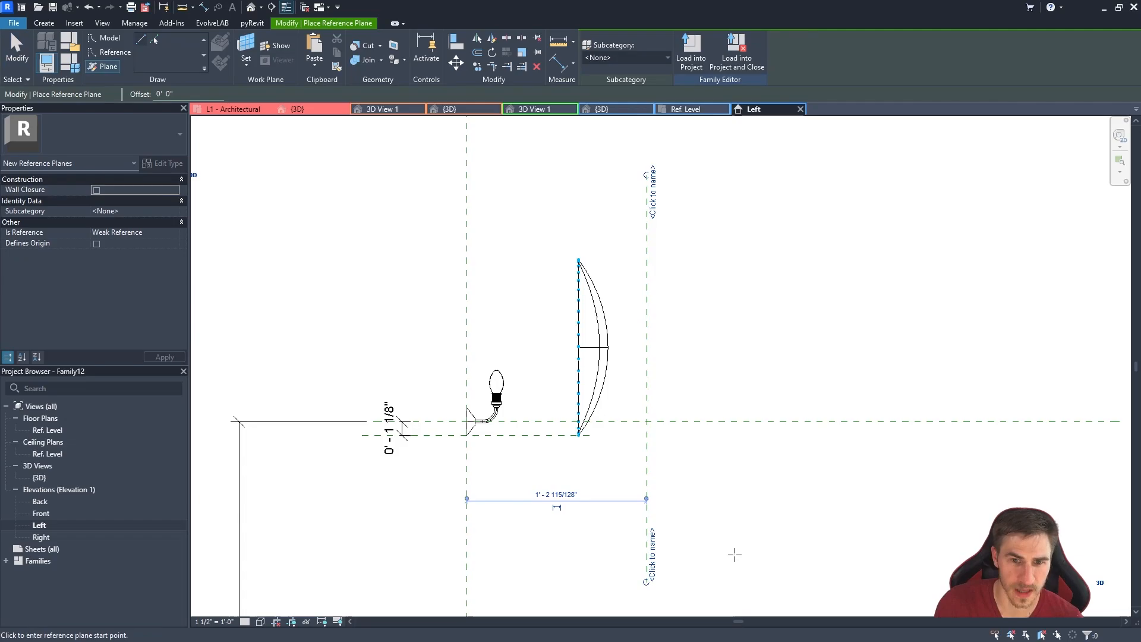
Dimension the distance from the Center (Front/Back) plane to the new vertical reference plane, above the shade.
key(Escape)
key(d)
key(i)
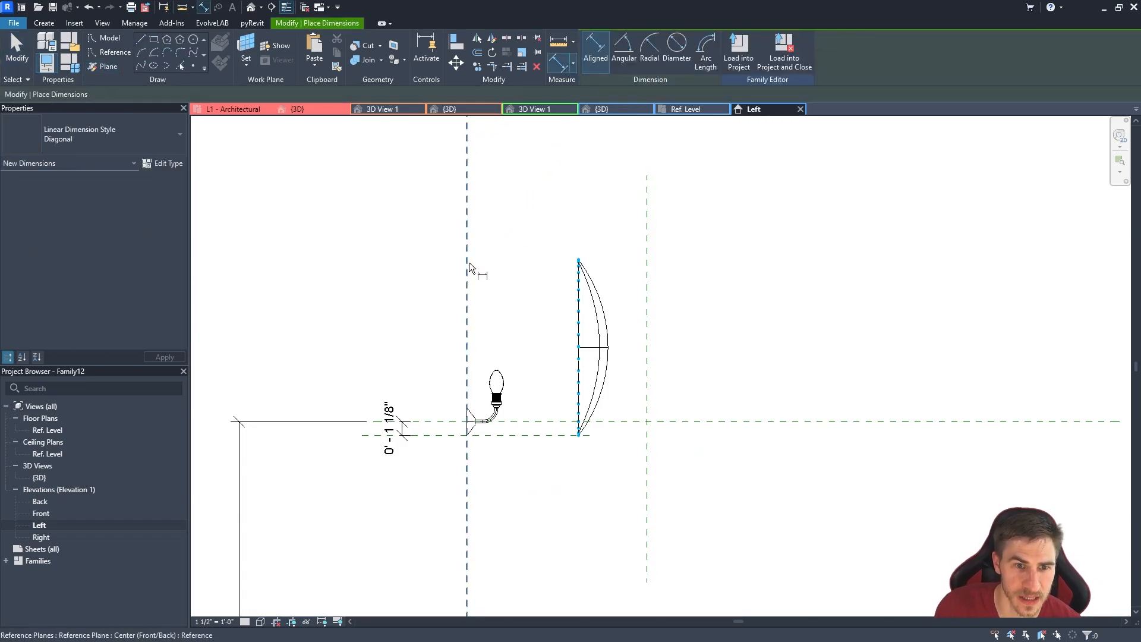
click(468, 262)
click(651, 281)
click(651, 230)
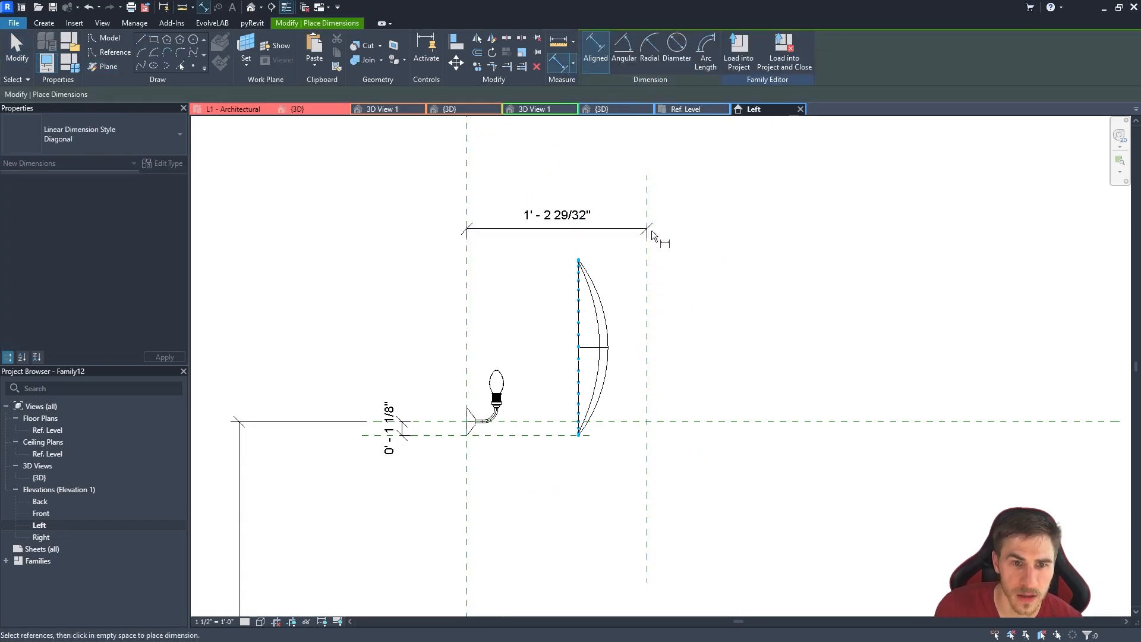
Set the new vertical plane's distance from the Center (Front/Back) plane to 4.9" and lock that dimension.
key(Escape)
click(647, 265)
click(558, 221)
text(4.)
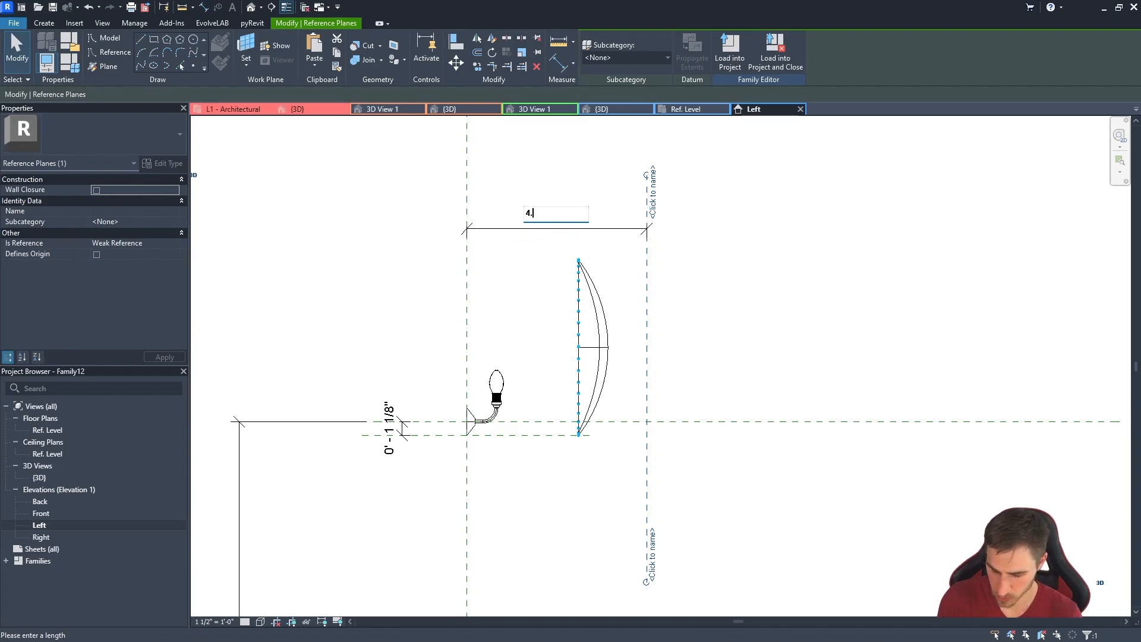
text(9")
key(Return)
click(594, 170)
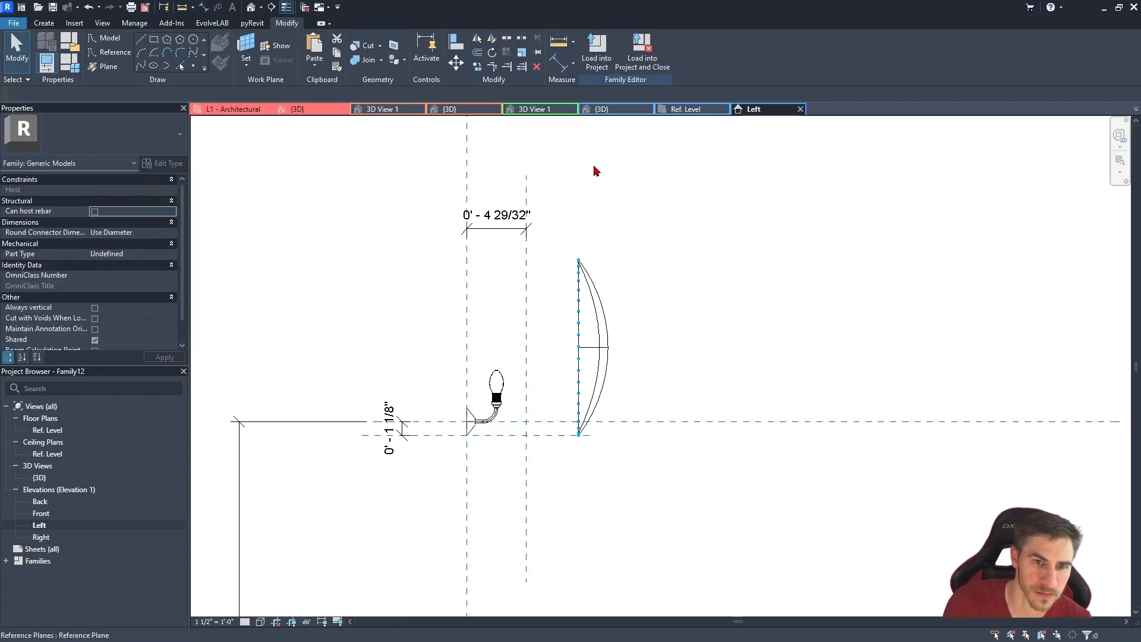
click(491, 229)
click(497, 250)
click(605, 332)
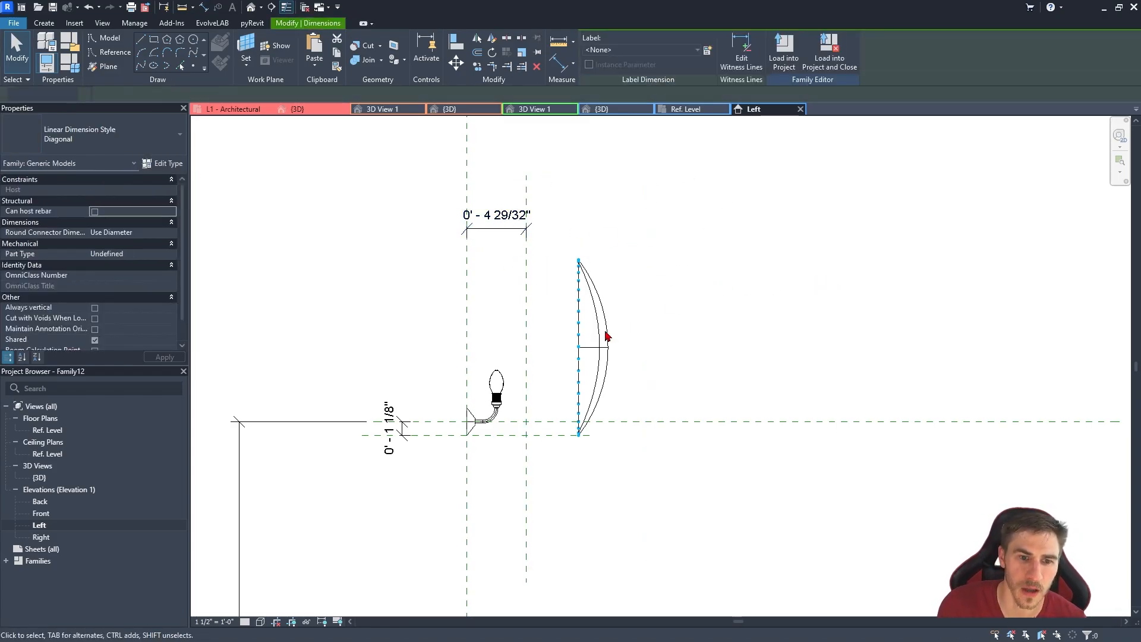
Align the shade's outermost curved face with the vertical reference plane in front of the sconce.
scroll(564, 369, up, 2)
key(a)
key(l)
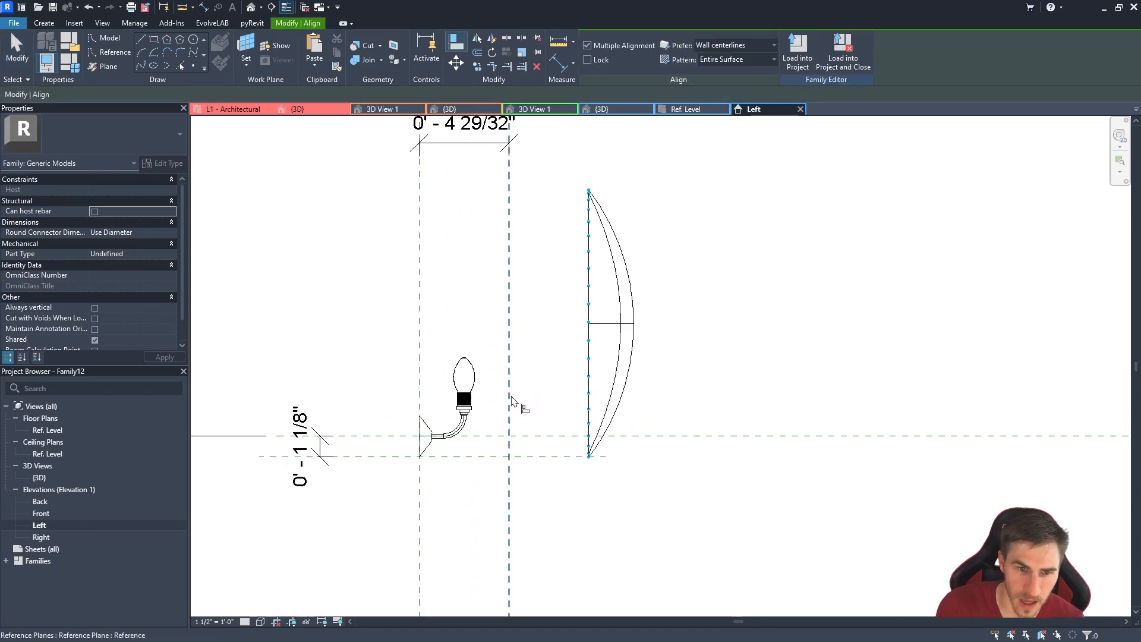
click(634, 338)
key(Escape)
key(Escape)
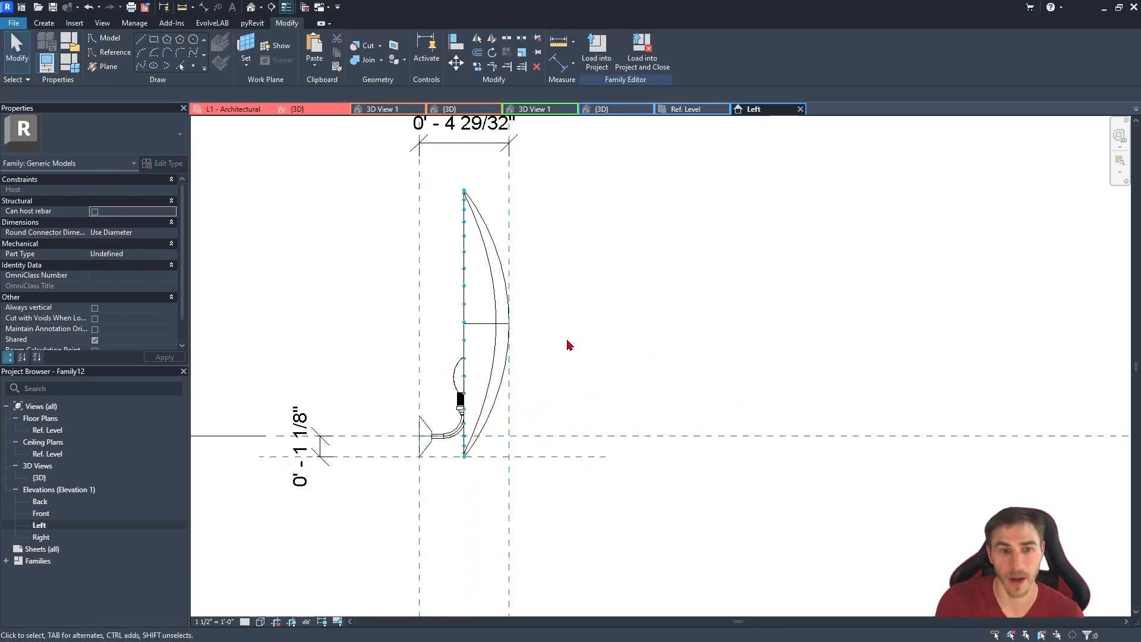
Examine in the 3D view how the shade sits relative to the sconce and its reference planes.
scroll(598, 312, down, 3)
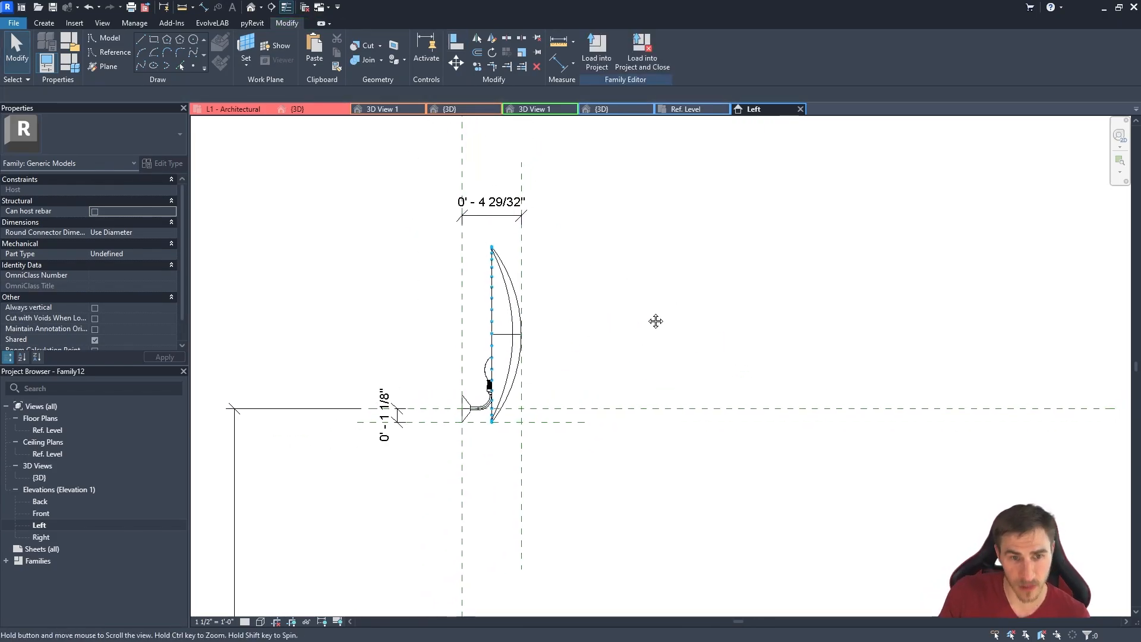
click(250, 7)
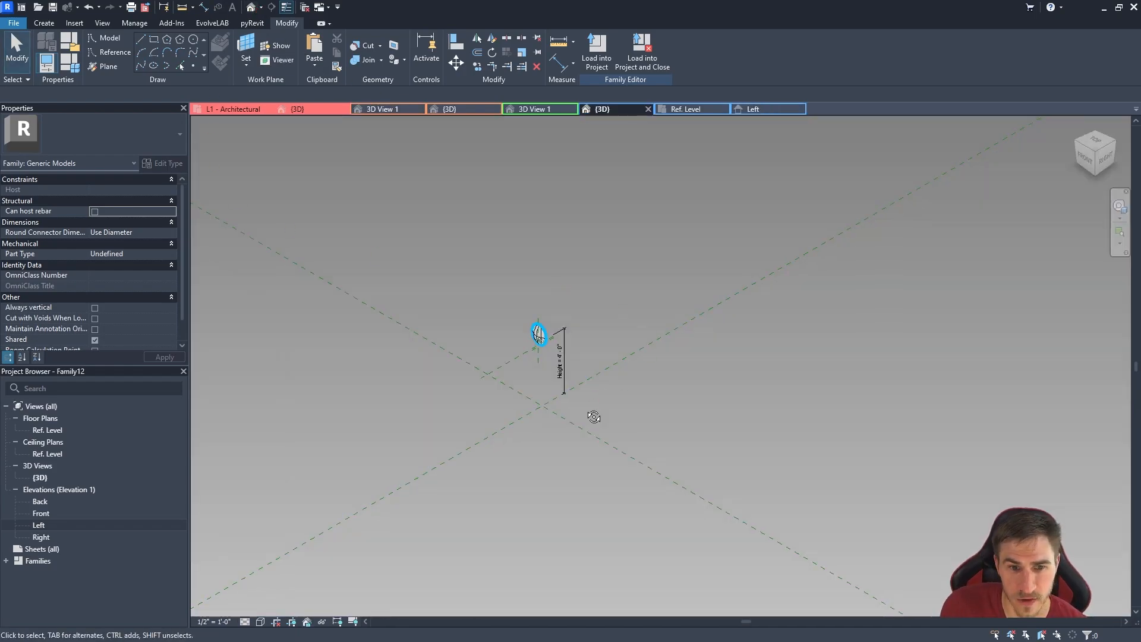
shift+middle_drag(593, 416, 568, 325)
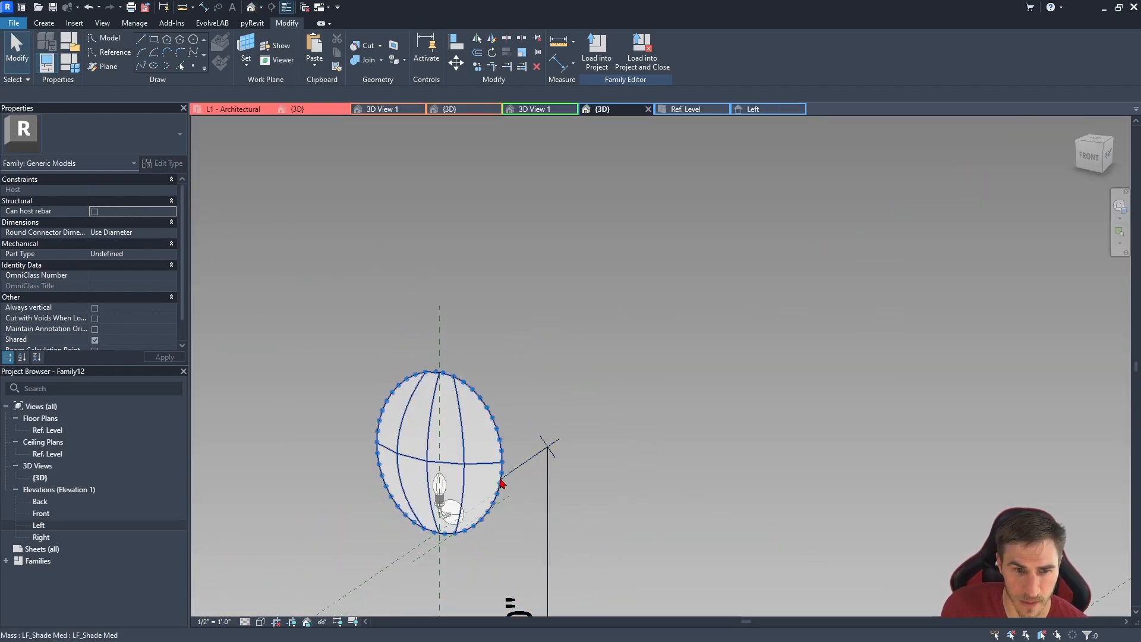
click(502, 479)
shift+middle_drag(576, 454, 718, 486)
middle_drag(718, 485, 766, 410)
click(794, 359)
scroll(634, 324, up, 2)
scroll(672, 416, up, 2)
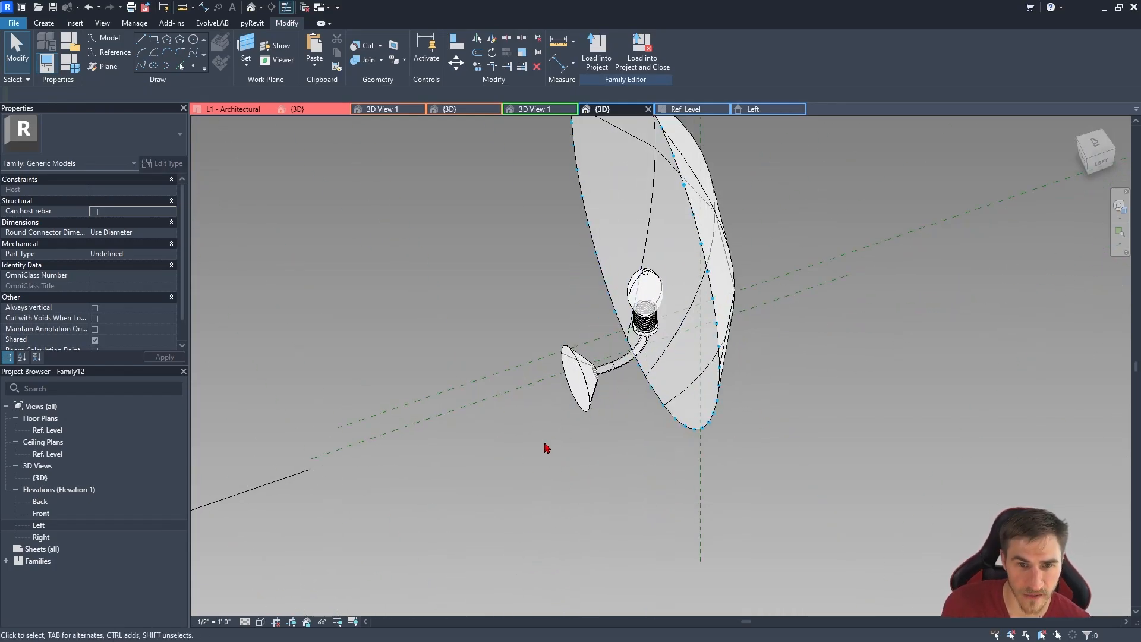
click(675, 253)
click(616, 509)
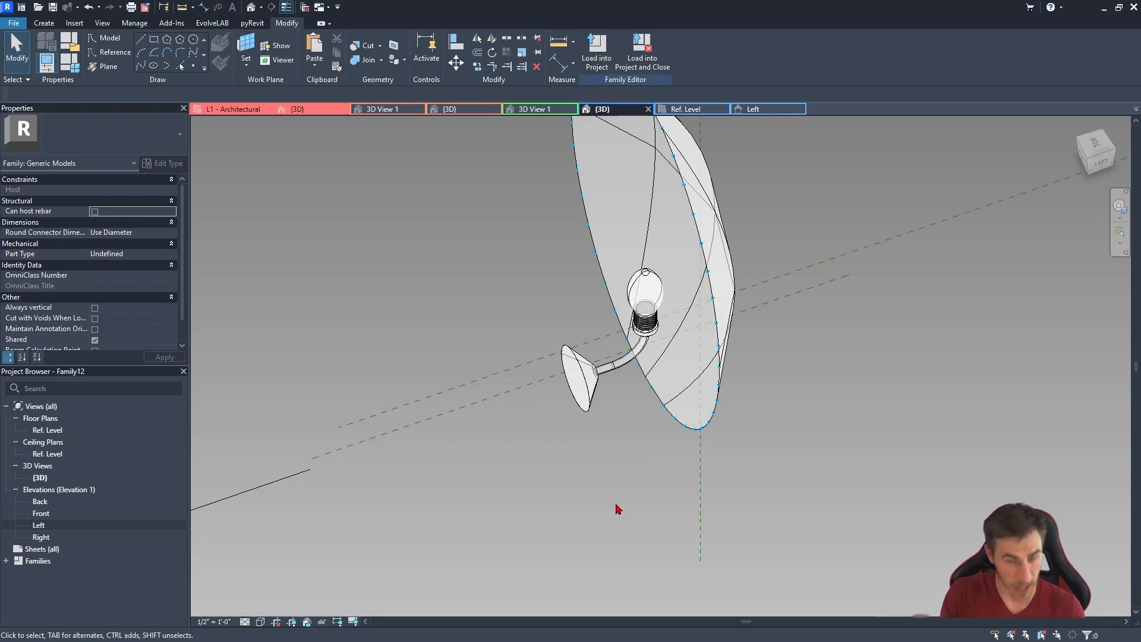
click(704, 235)
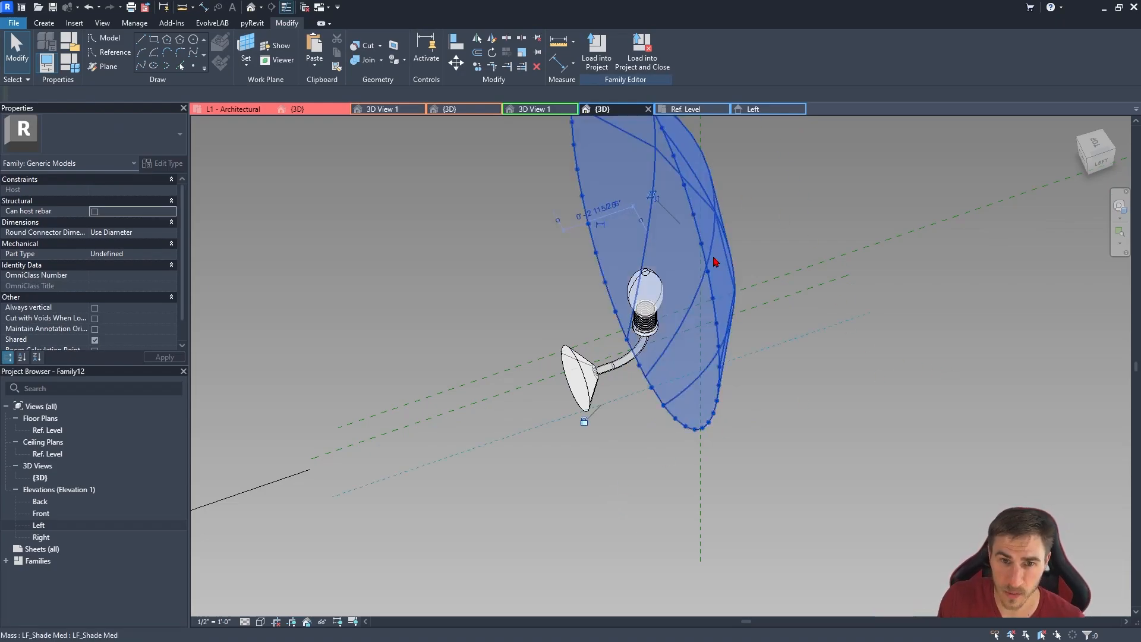
scroll(740, 318, down, 2)
middle_drag(740, 318, 666, 363)
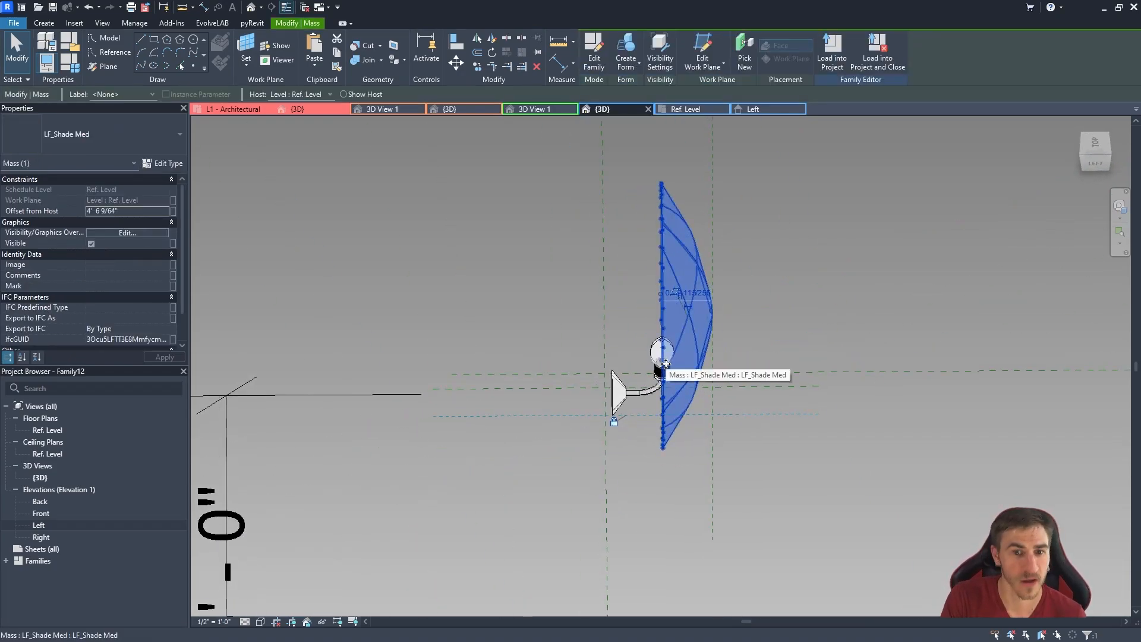
double_click(665, 364)
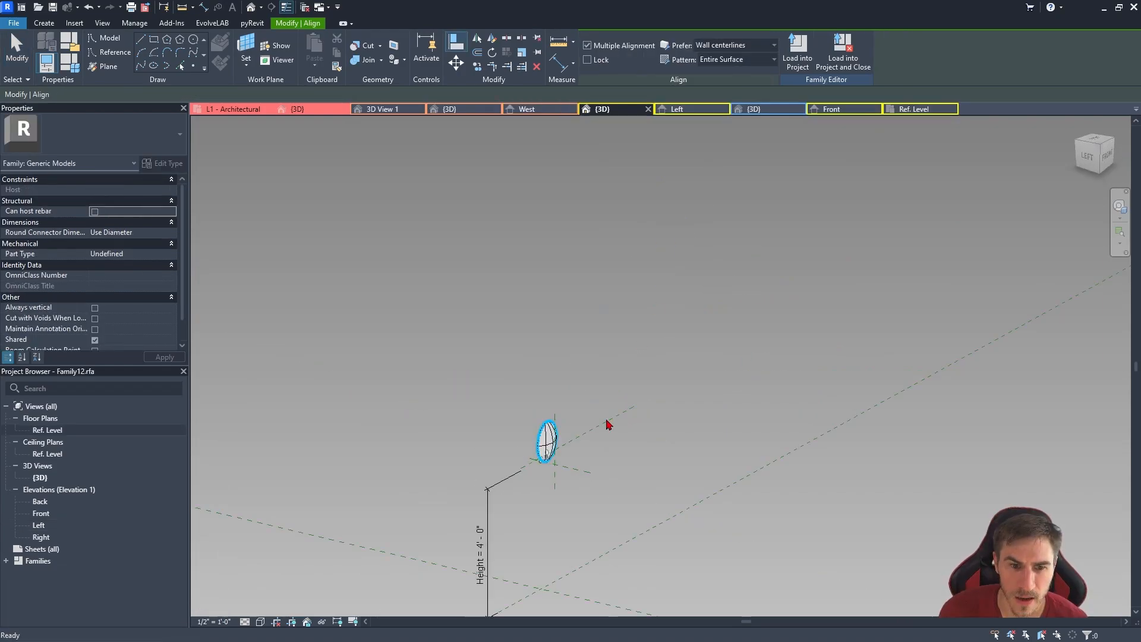
scroll(540, 454, up, 3)
scroll(576, 427, down, 2)
middle_drag(576, 428, 597, 350)
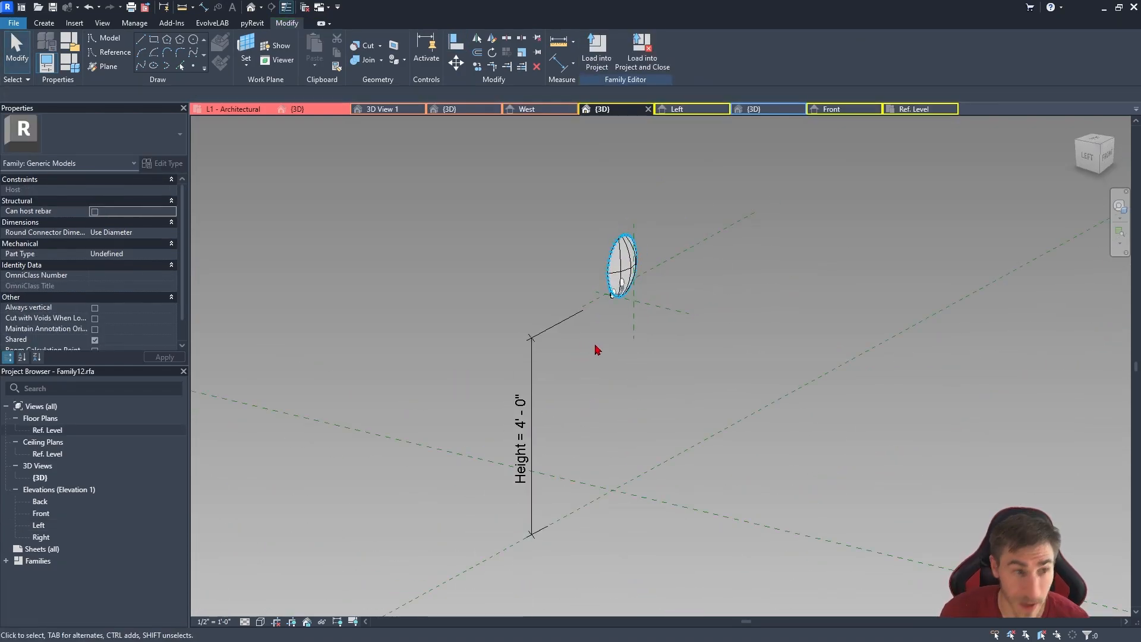
shift+middle_drag(484, 292, 491, 298)
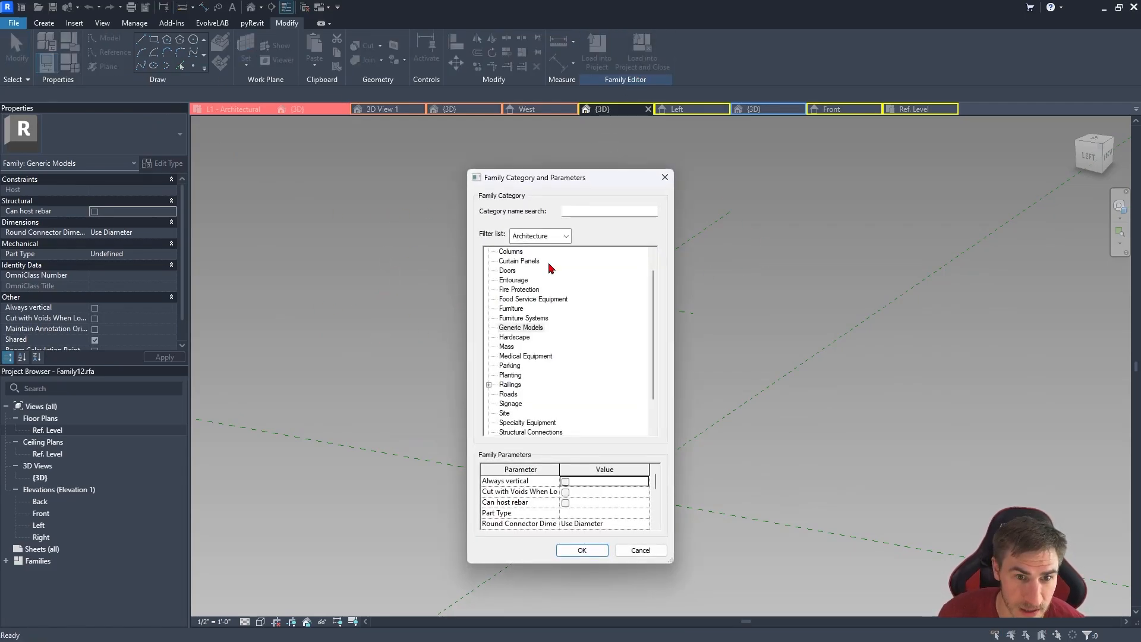
Review the Architecture categories in the family category settings and accept Generic Models as the category.
scroll(525, 331, down, 1)
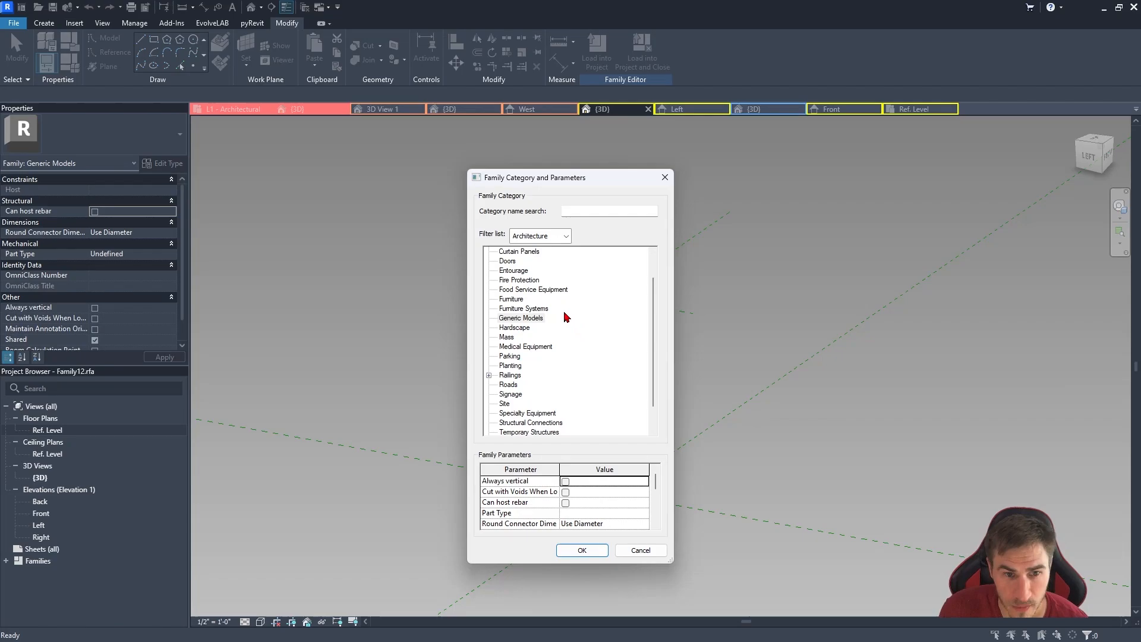
scroll(514, 319, up, 1)
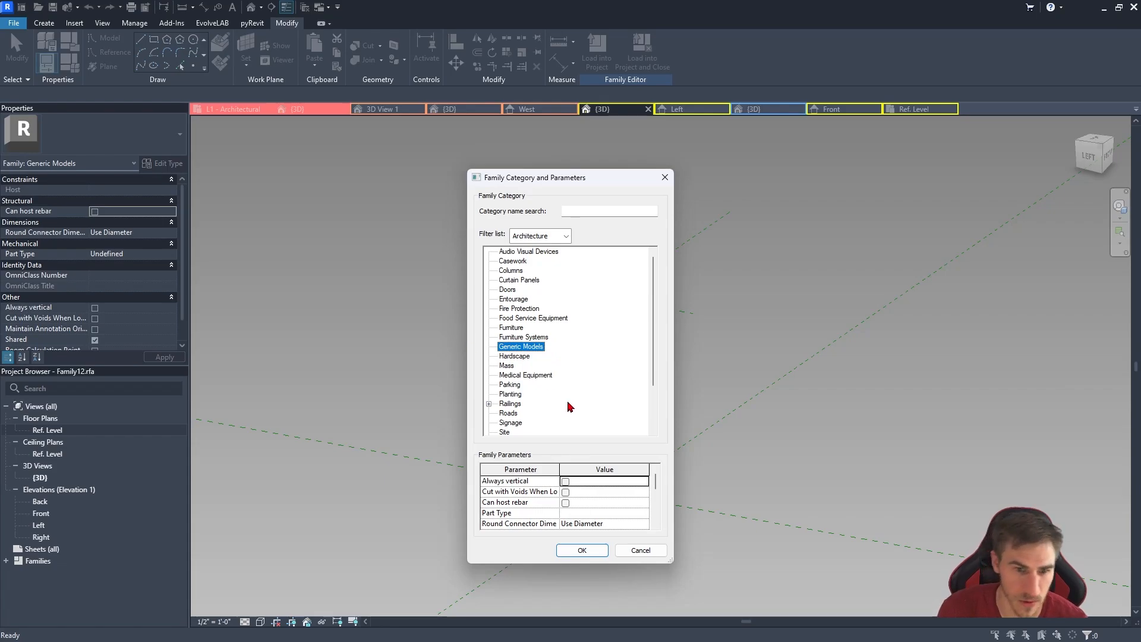
scroll(569, 406, down, 2)
key(Return)
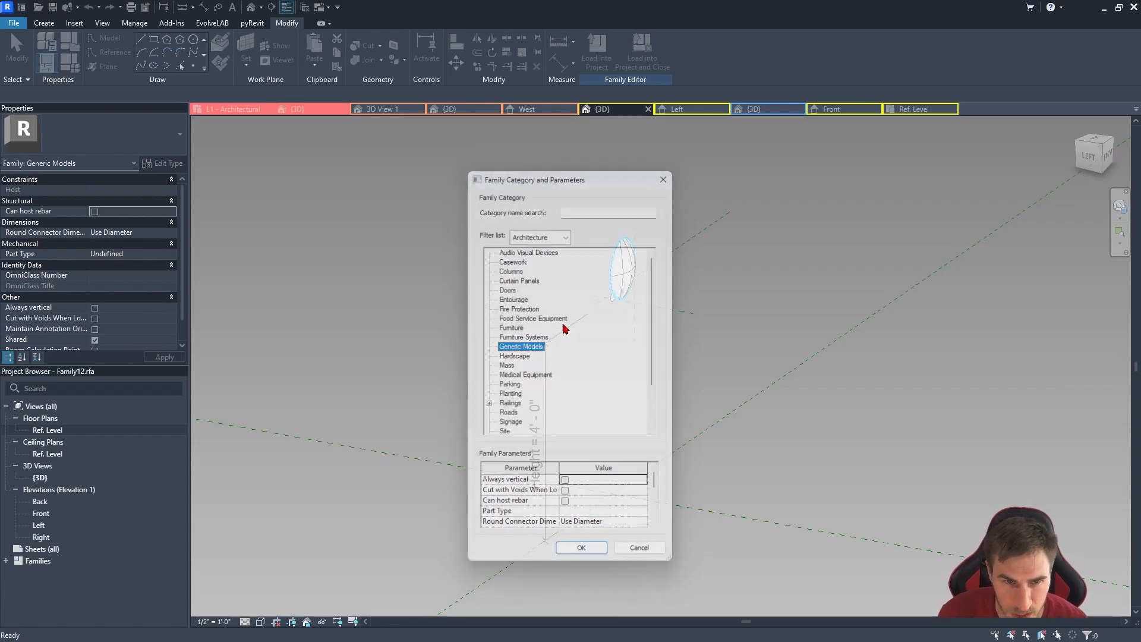
Load the Family12 family into Project1 and close the family file.
click(641, 57)
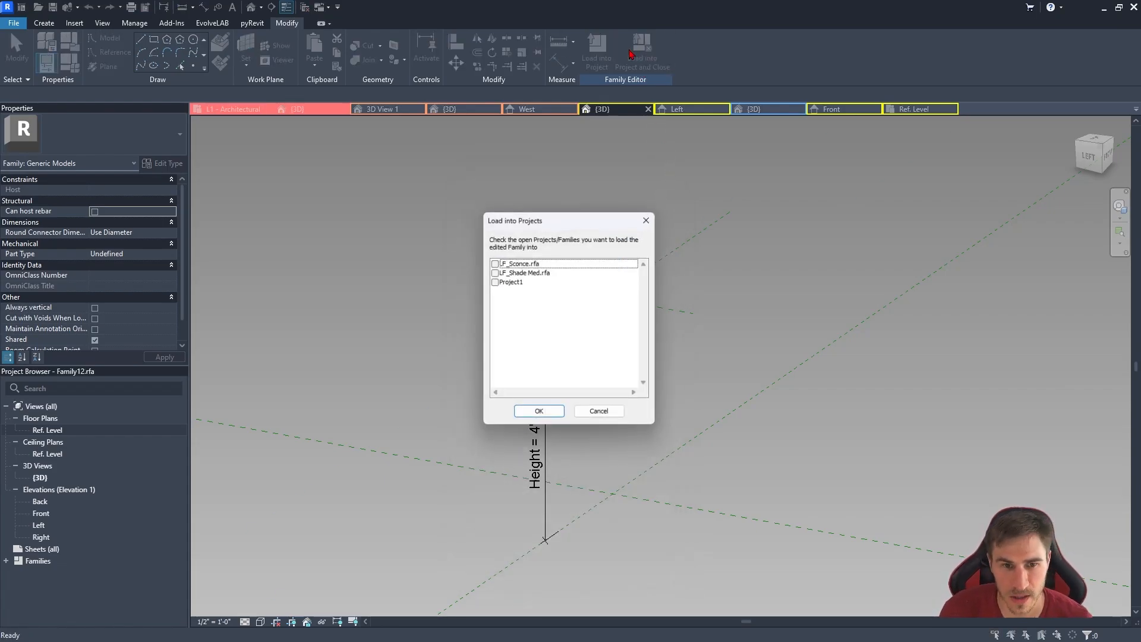
key(Return)
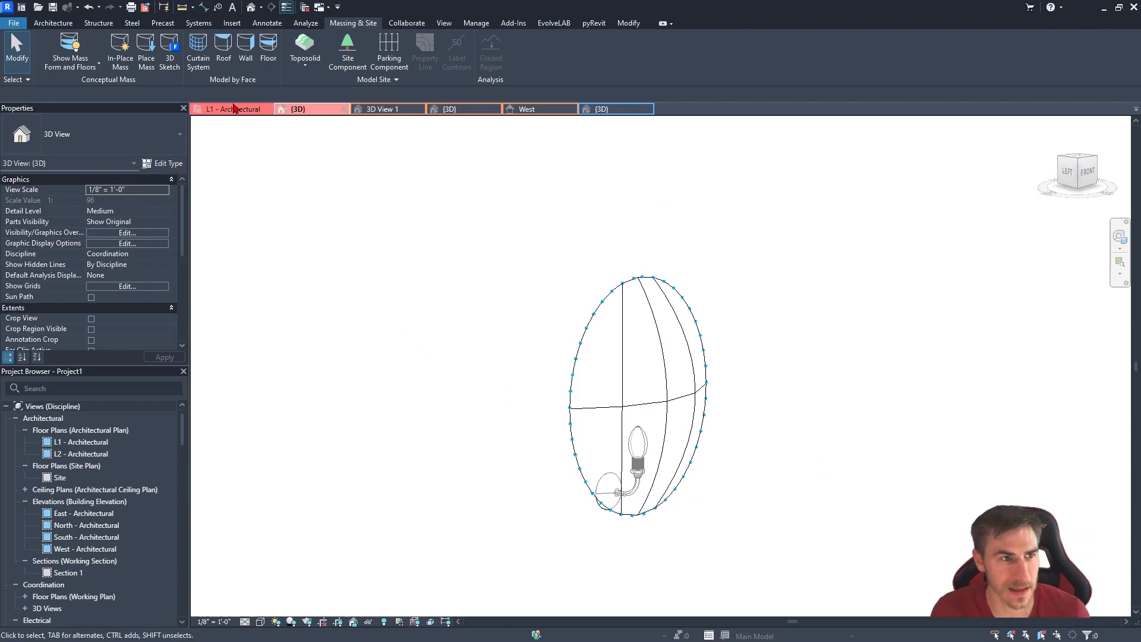
click(55, 24)
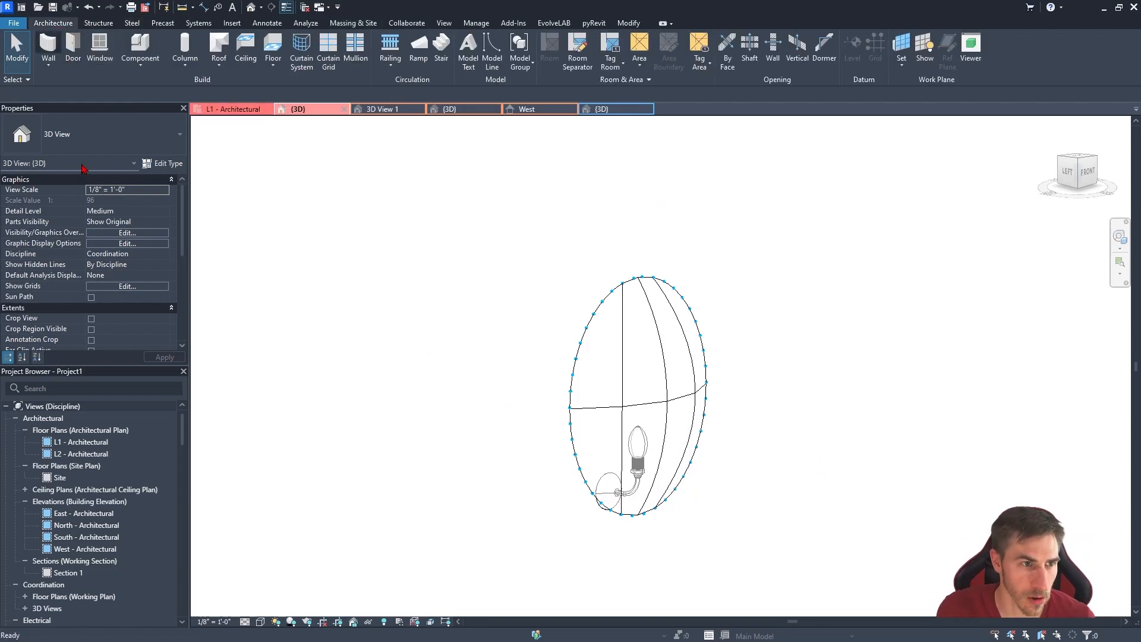
key(w)
key(a)
key(Escape)
key(Escape)
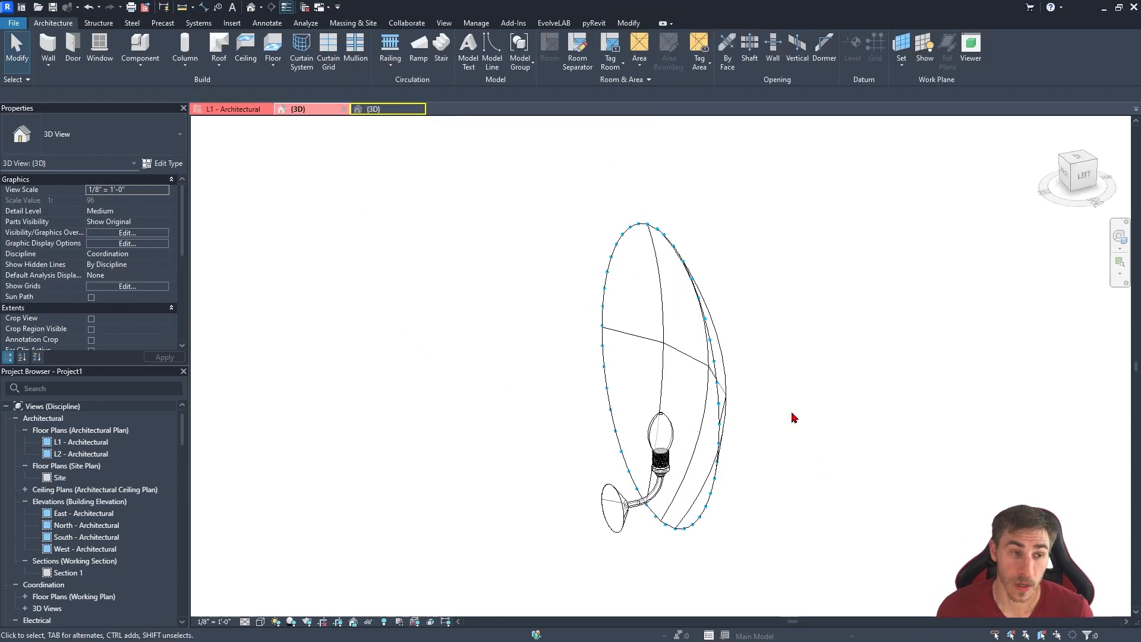
shift+middle_drag(790, 415, 612, 308)
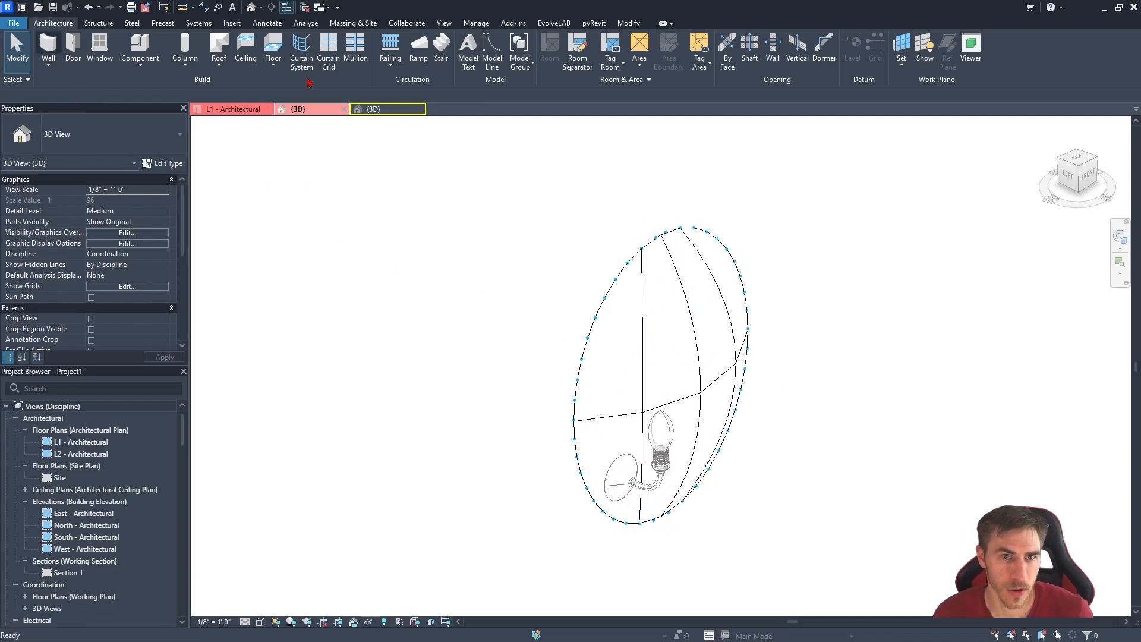
Place 1/16" basic walls by face on the first curved faces of the light shade.
key(w)
key(a)
click(69, 143)
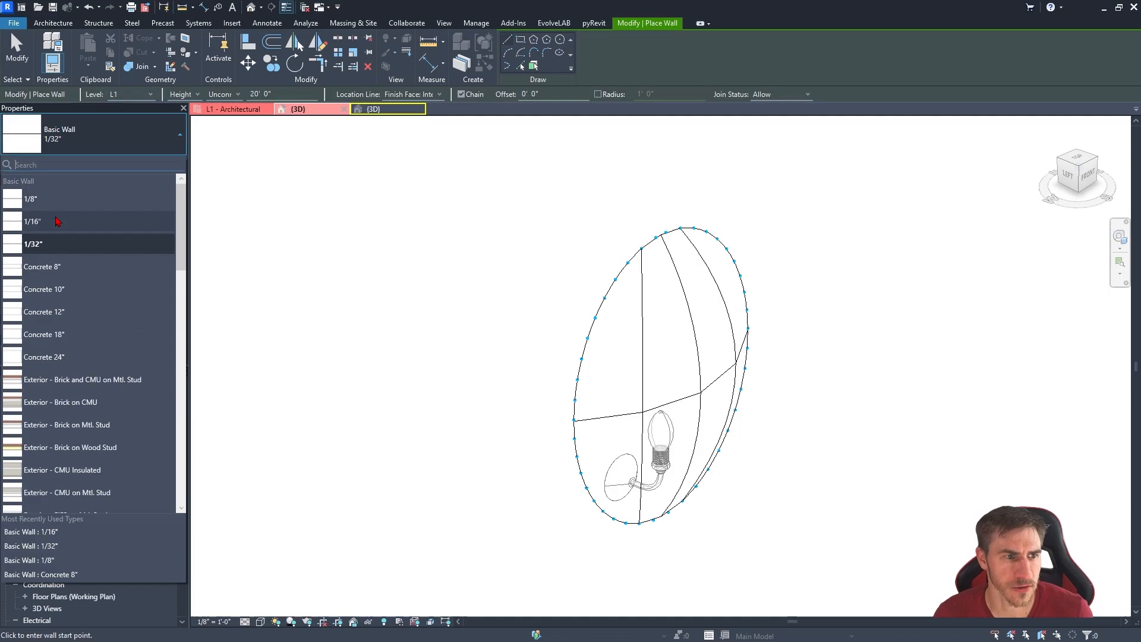
click(58, 221)
click(534, 66)
scroll(660, 246, up, 5)
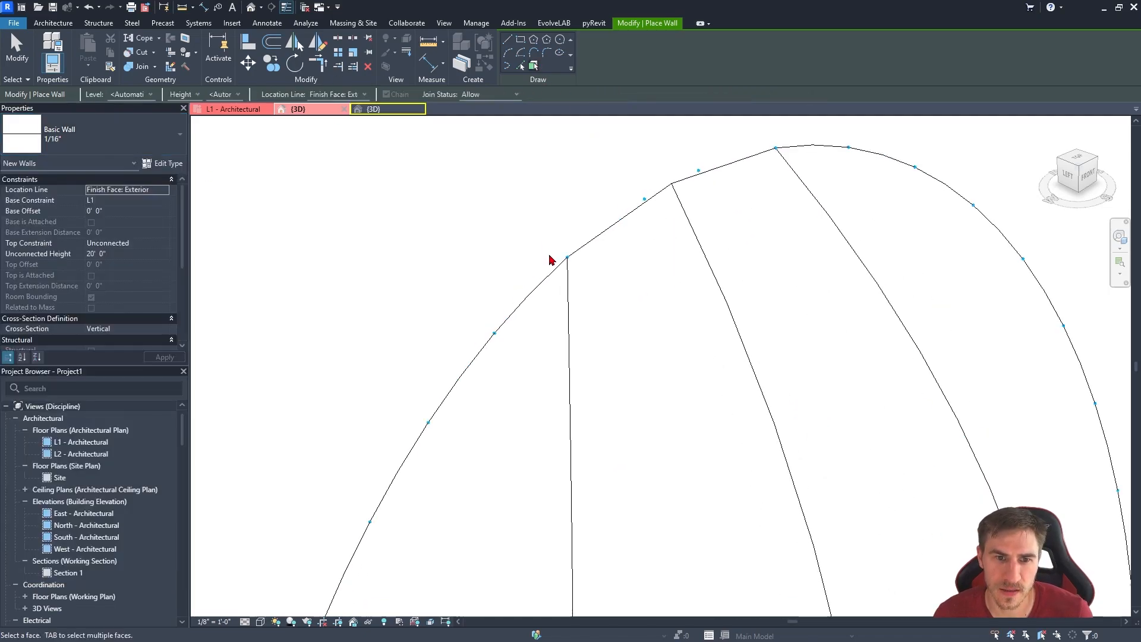
scroll(553, 279, up, 4)
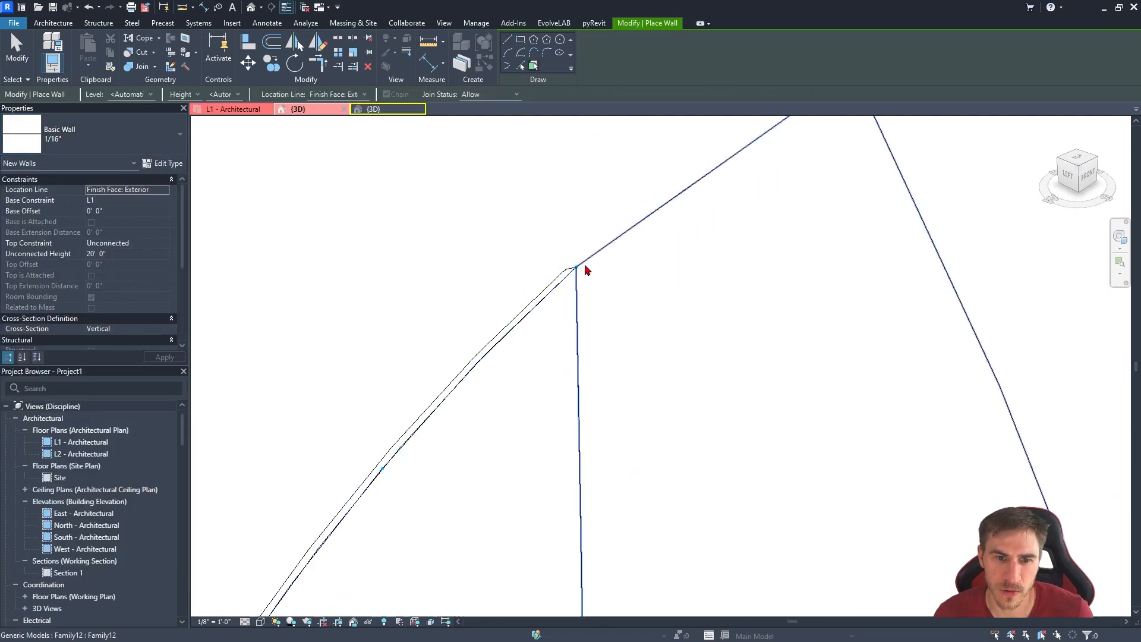
click(608, 272)
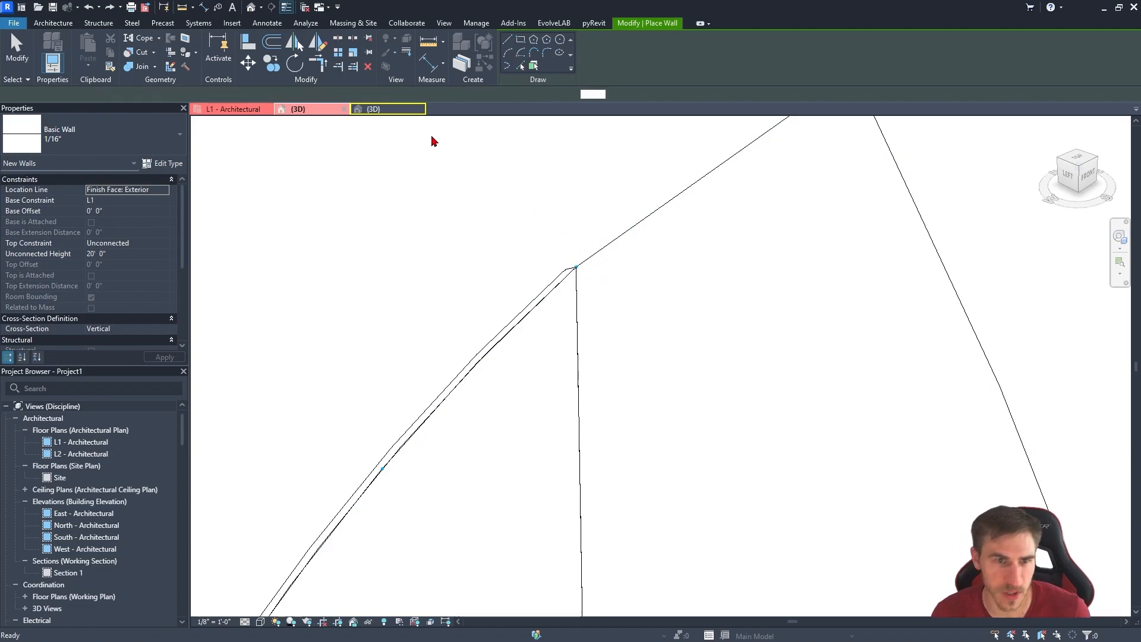
Set the wall location line to Finish Face: Interior and place walls on the remaining curved shade faces.
click(333, 95)
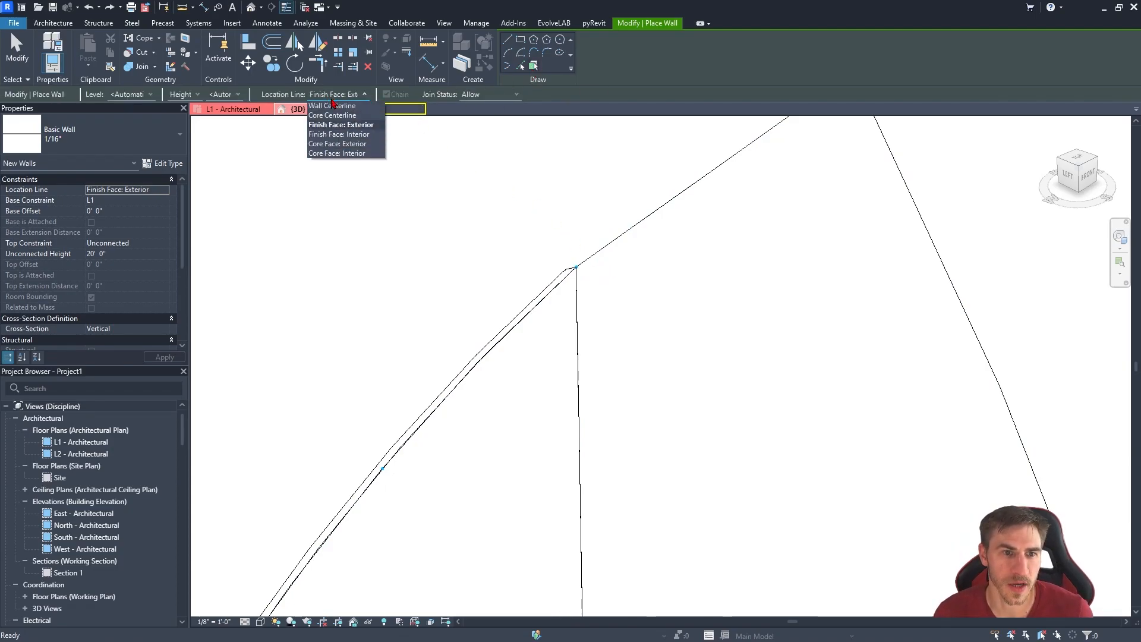
click(362, 136)
shift+middle_drag(611, 224, 511, 403)
click(877, 242)
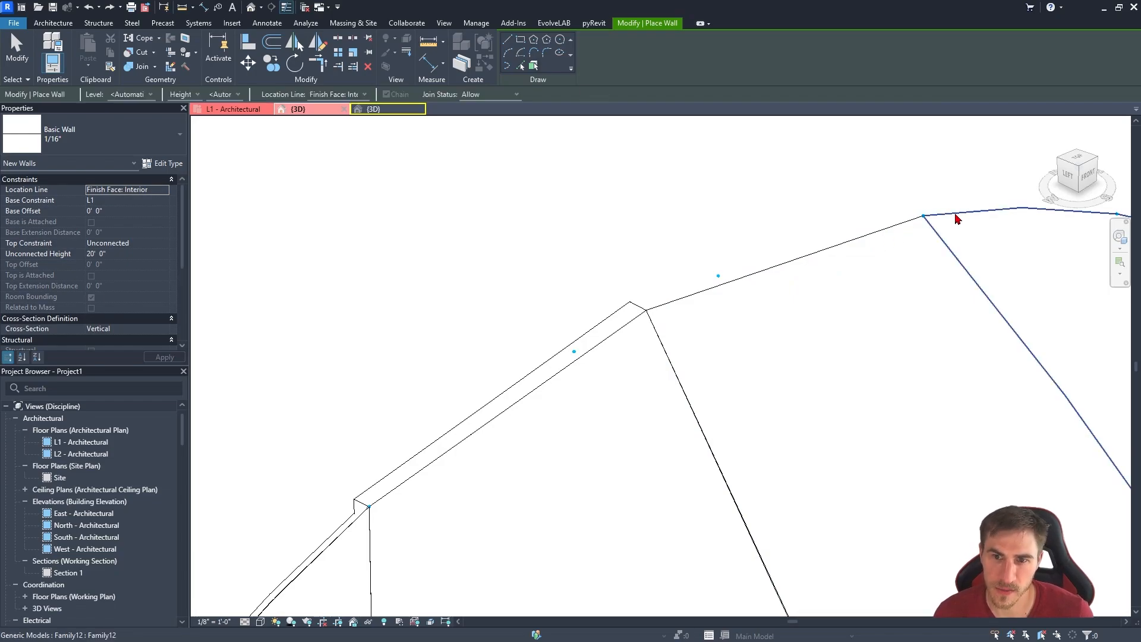
scroll(568, 275, down, 6)
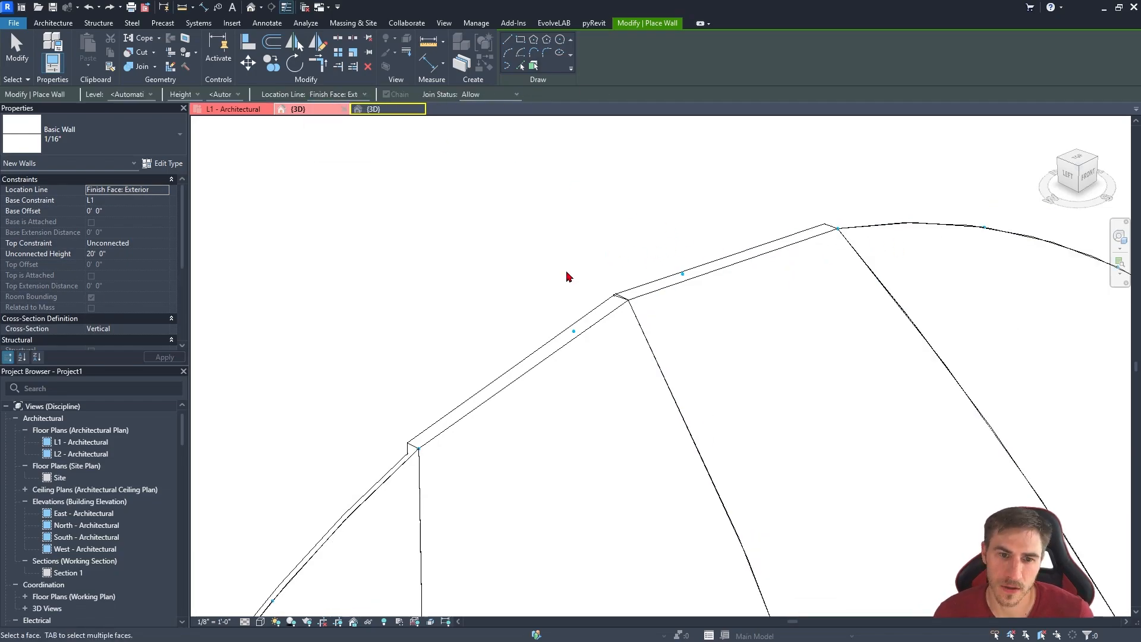
key(Escape)
key(Escape)
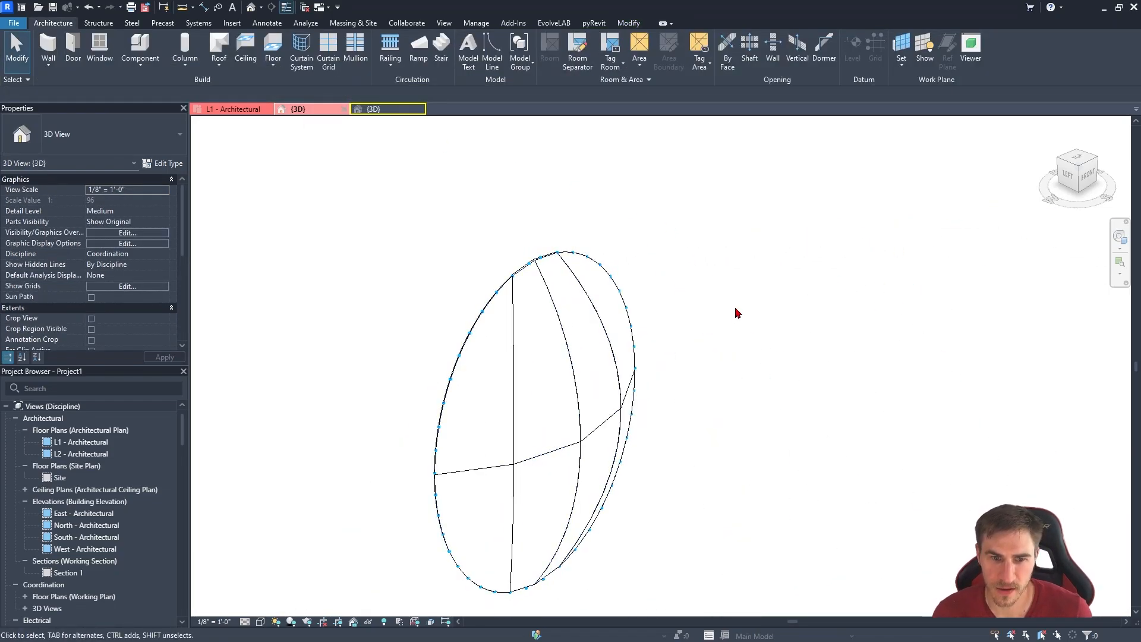
Examine from several sides in the 3D view how the walls cover the shade around the sconce.
scroll(733, 332, down, 3)
shift+middle_drag(734, 334, 657, 396)
scroll(621, 350, up, 2)
click(353, 22)
scroll(622, 338, down, 3)
scroll(657, 397, up, 3)
scroll(754, 345, down, 5)
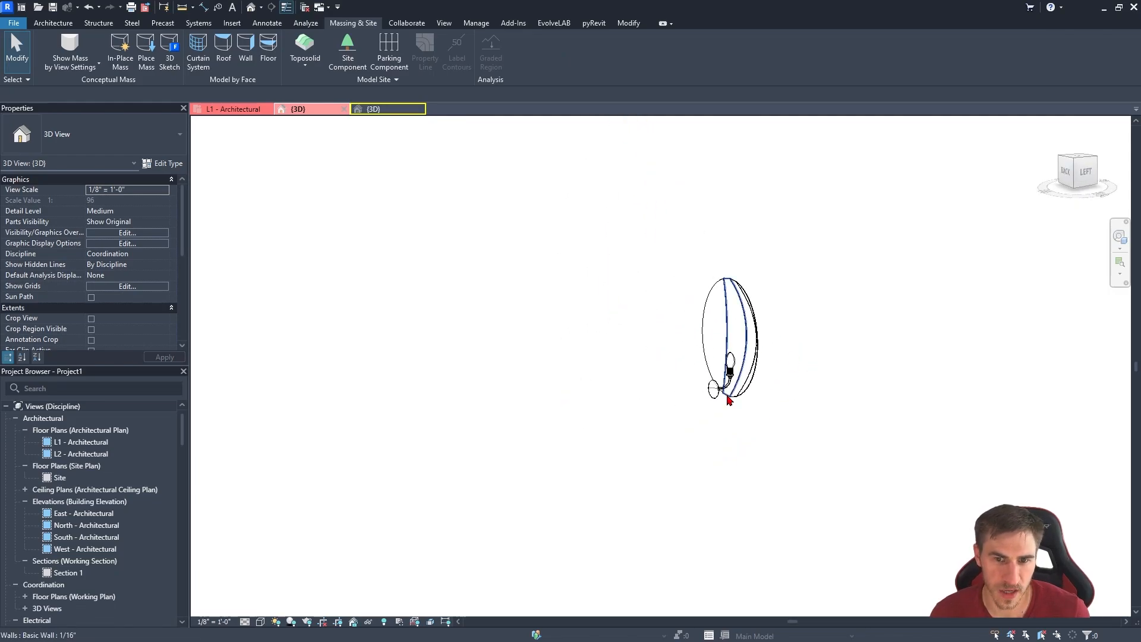
Set the Height of the placed Family12 sconce to 2' 0".
click(721, 390)
shift+middle_drag(788, 446, 678, 438)
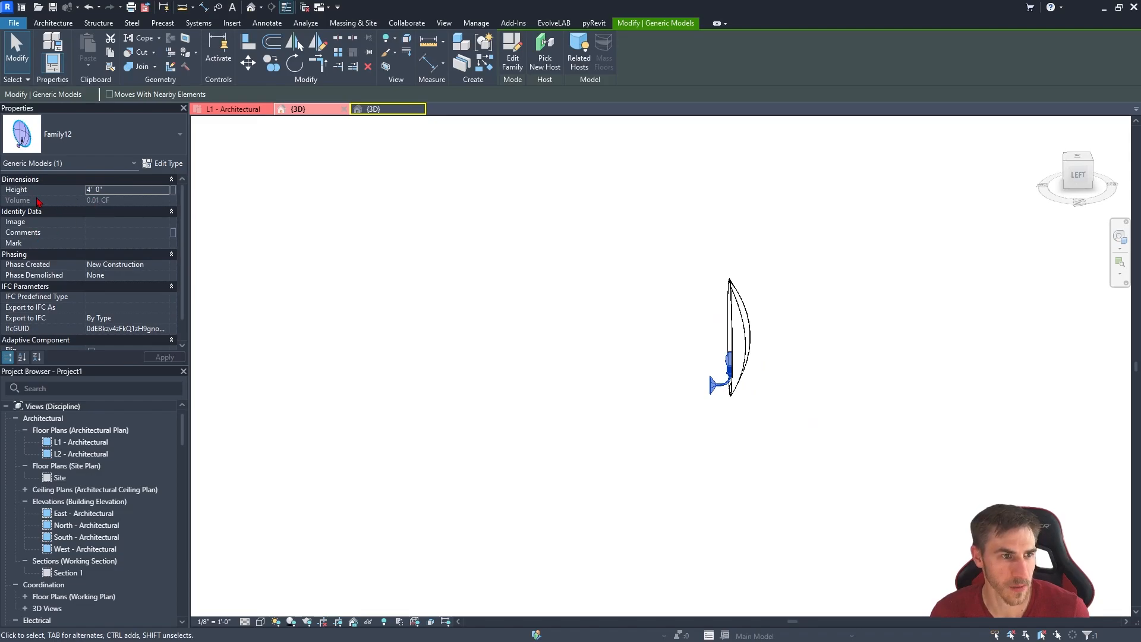
click(120, 191)
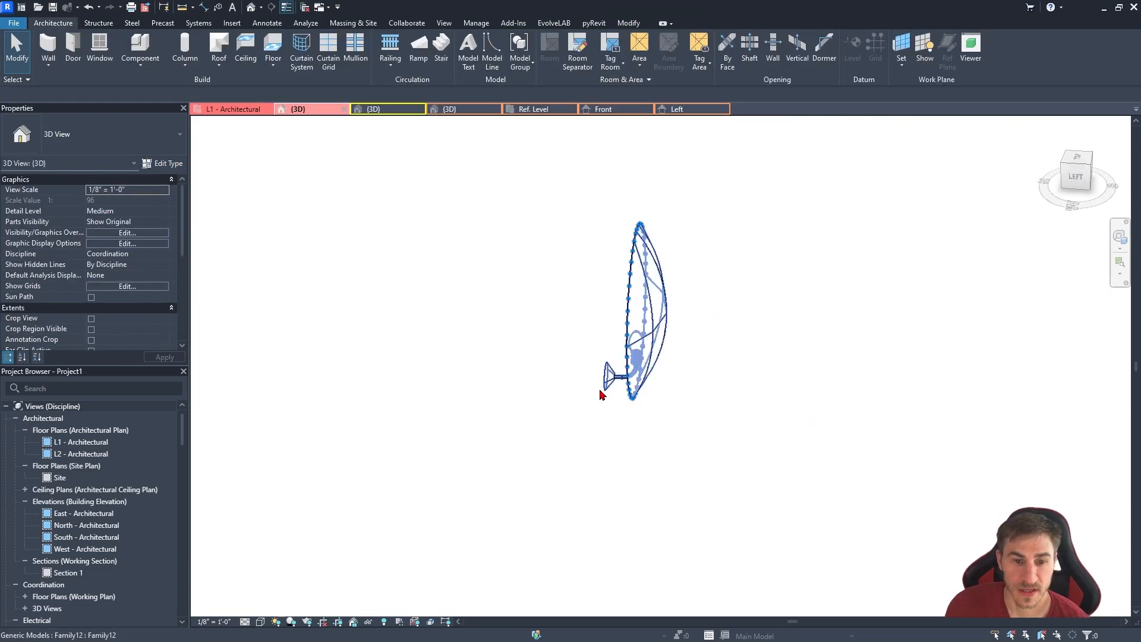
click(608, 383)
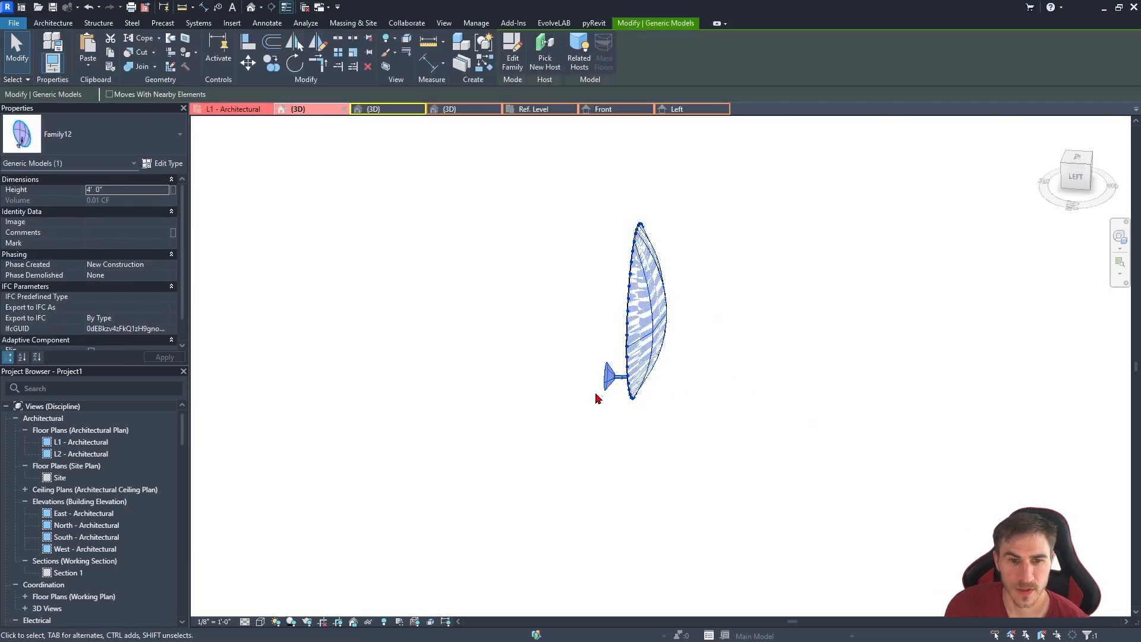
click(112, 189)
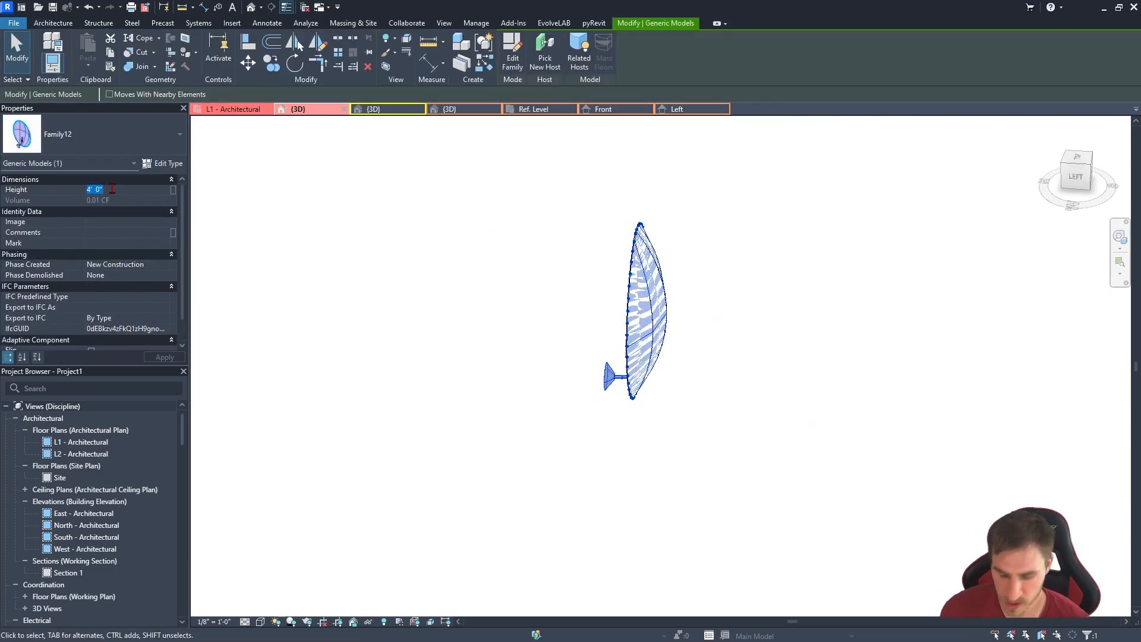
text(2)
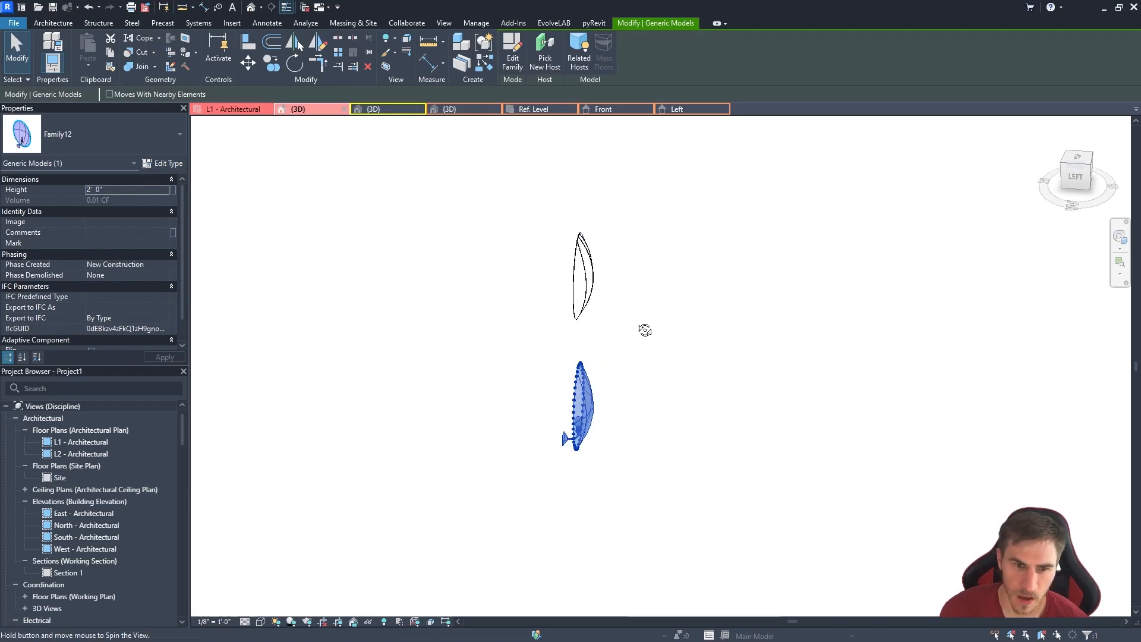
shift+middle_drag(644, 329, 679, 422)
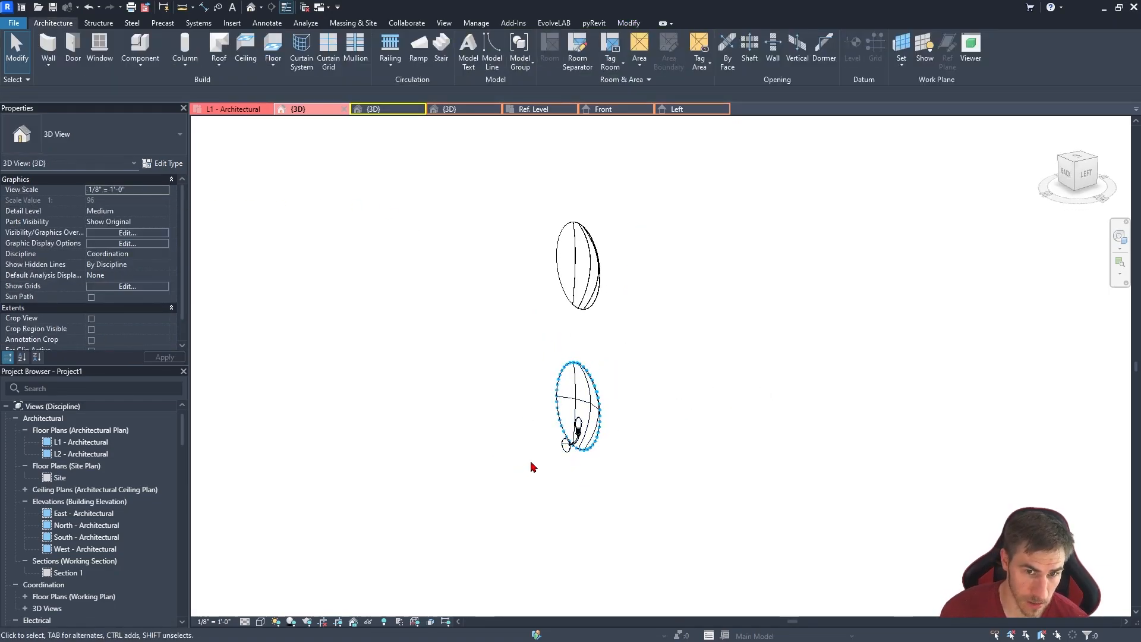
Select the four shade walls and update them to the faces of the lowered family.
shift+middle_drag(533, 463, 692, 343)
click(675, 290)
drag(728, 247, 480, 287)
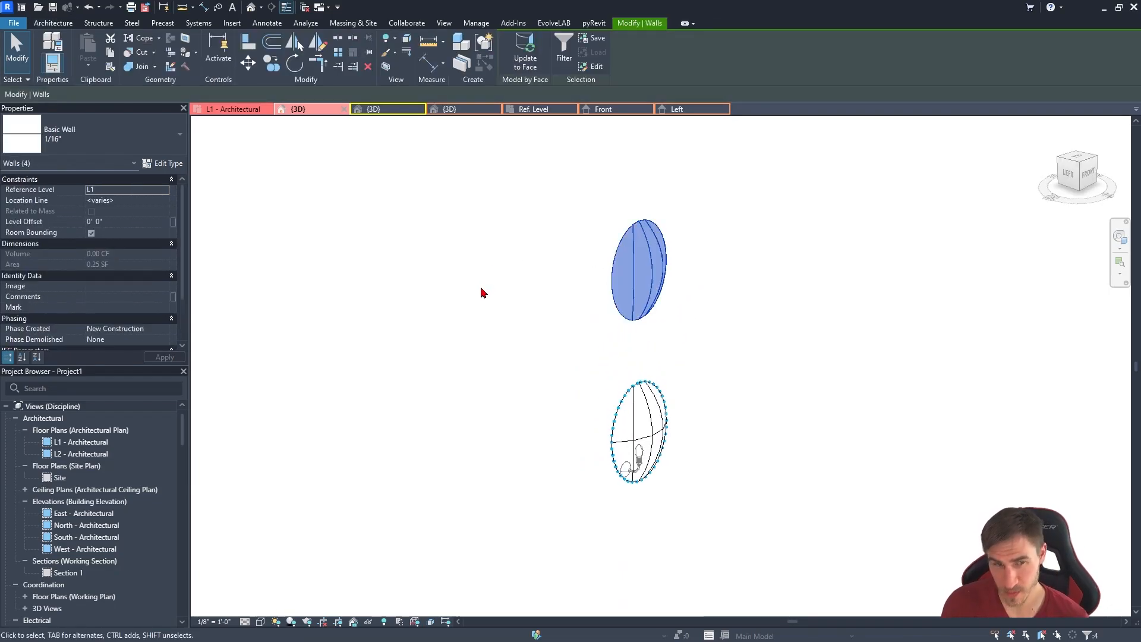
drag(767, 241, 522, 291)
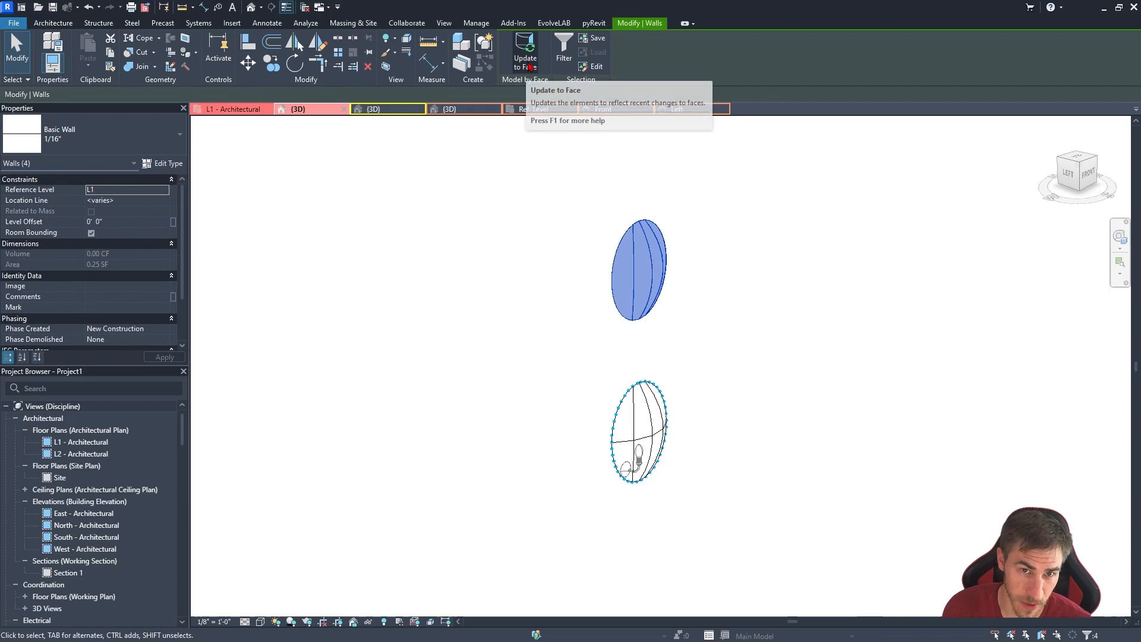
click(633, 482)
click(349, 268)
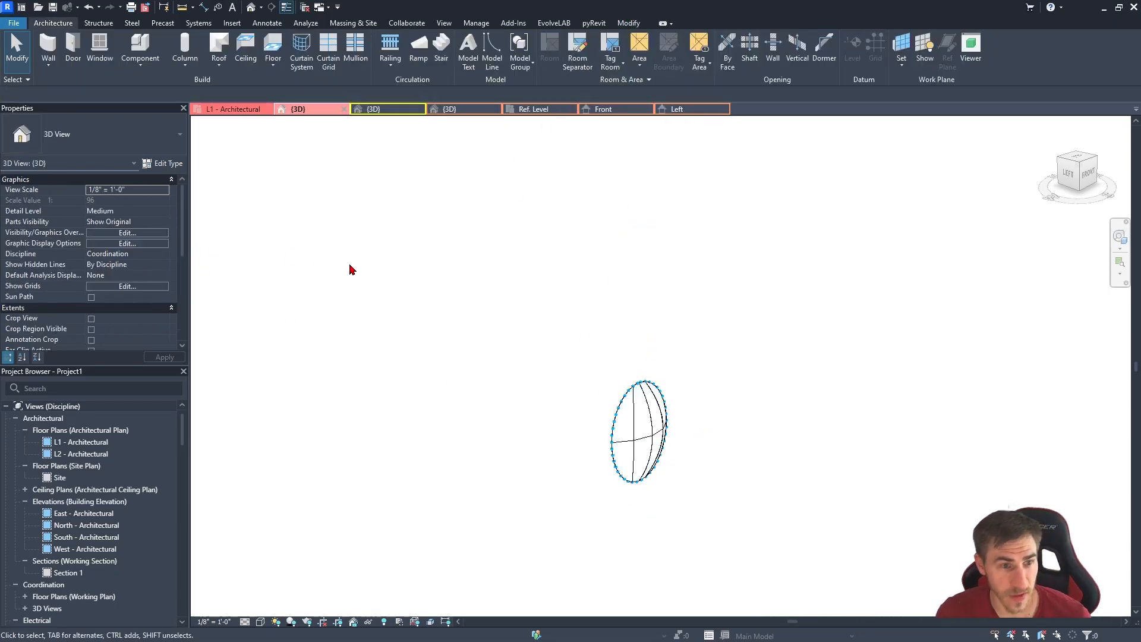
Select the Family12 sconce beneath the updated walls and open its type properties.
mouse_move(639, 436)
shift+middle_down()
mouse_move(653, 460)
mouse_move(725, 484)
mouse_move(641, 438)
shift+middle_up()
scroll(726, 484, up, 3)
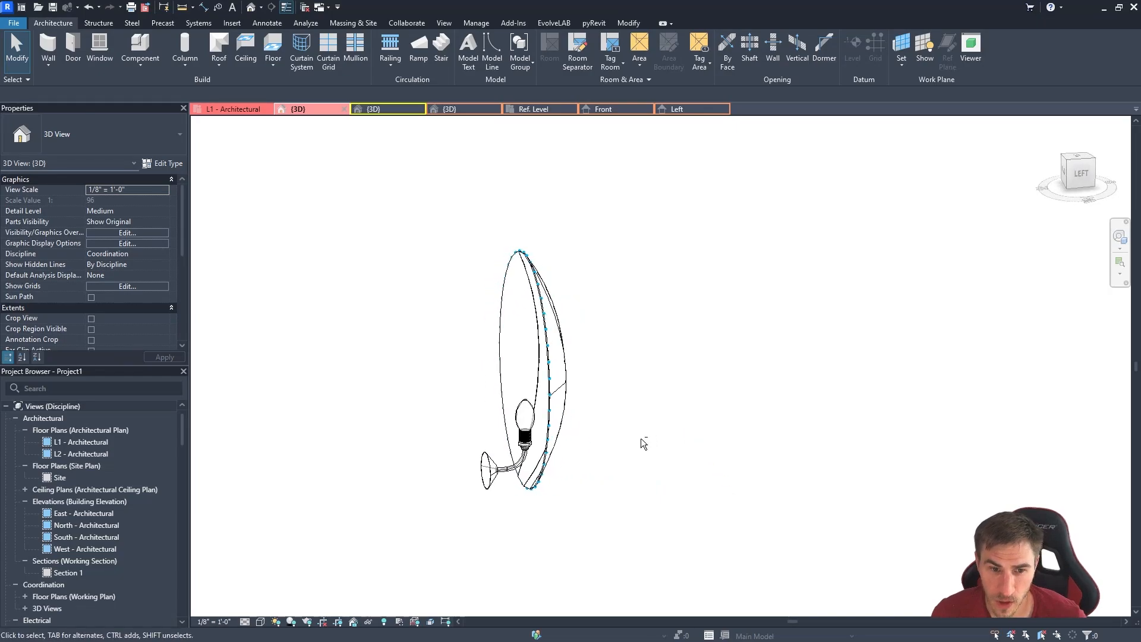
click(545, 466)
click(165, 165)
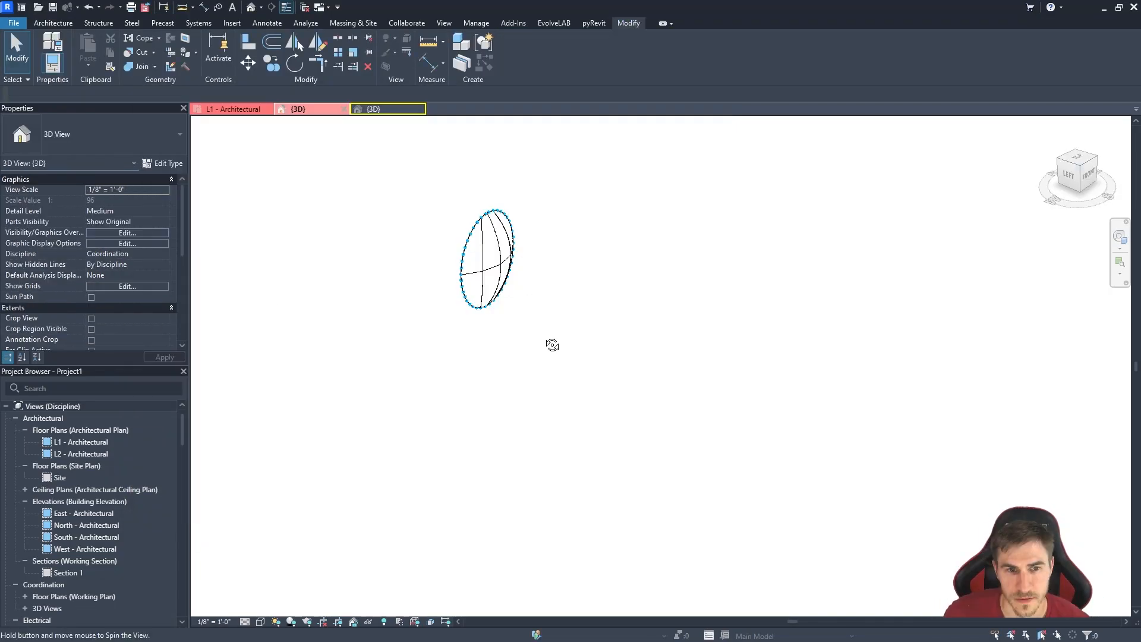
Set the Family12 sconce's Height to 2' 0" and update its four walls to the moved shade faces.
middle_drag(553, 341, 747, 334)
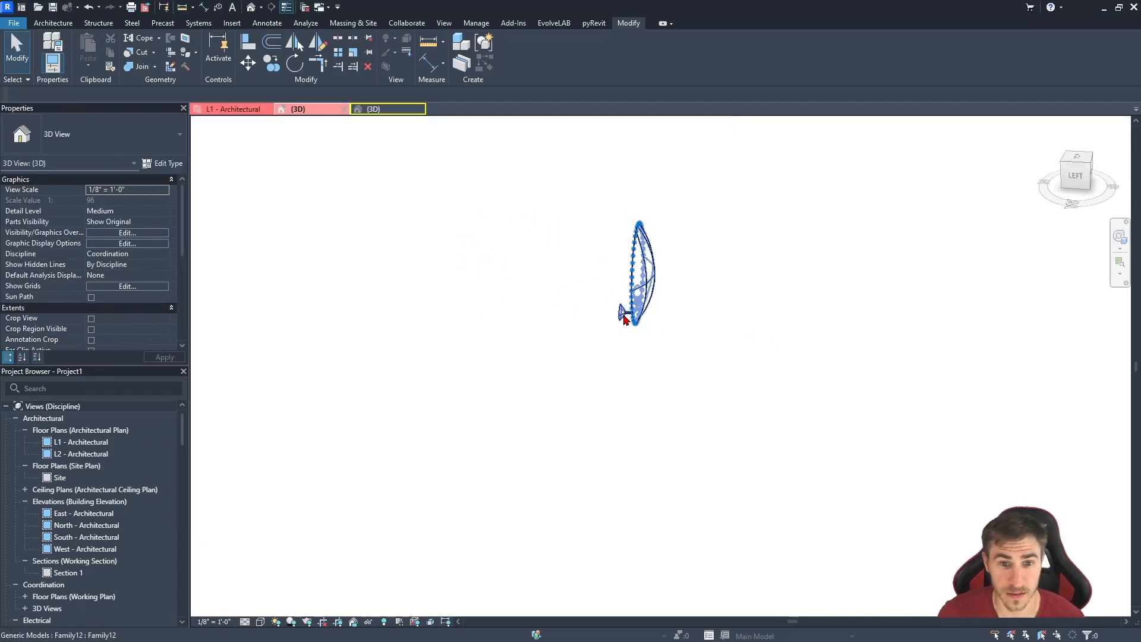
click(620, 313)
click(139, 190)
text(2' 0")
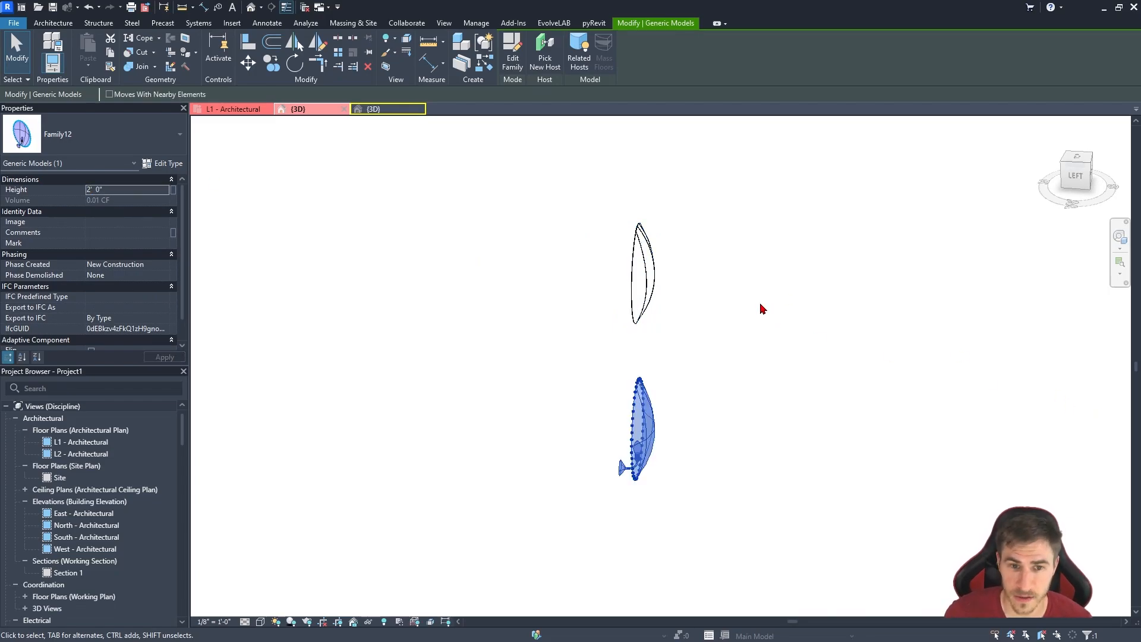
click(761, 309)
drag(781, 349, 505, 244)
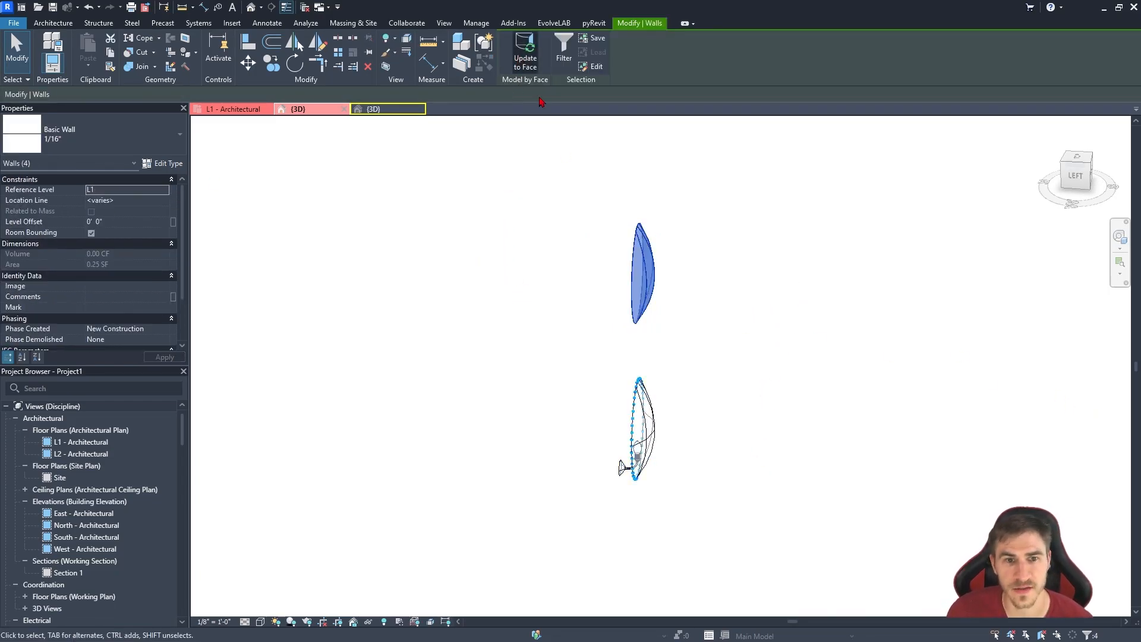
key(Delete)
Open the type properties of the Family12 sconce.
scroll(616, 501, up, 3)
click(689, 429)
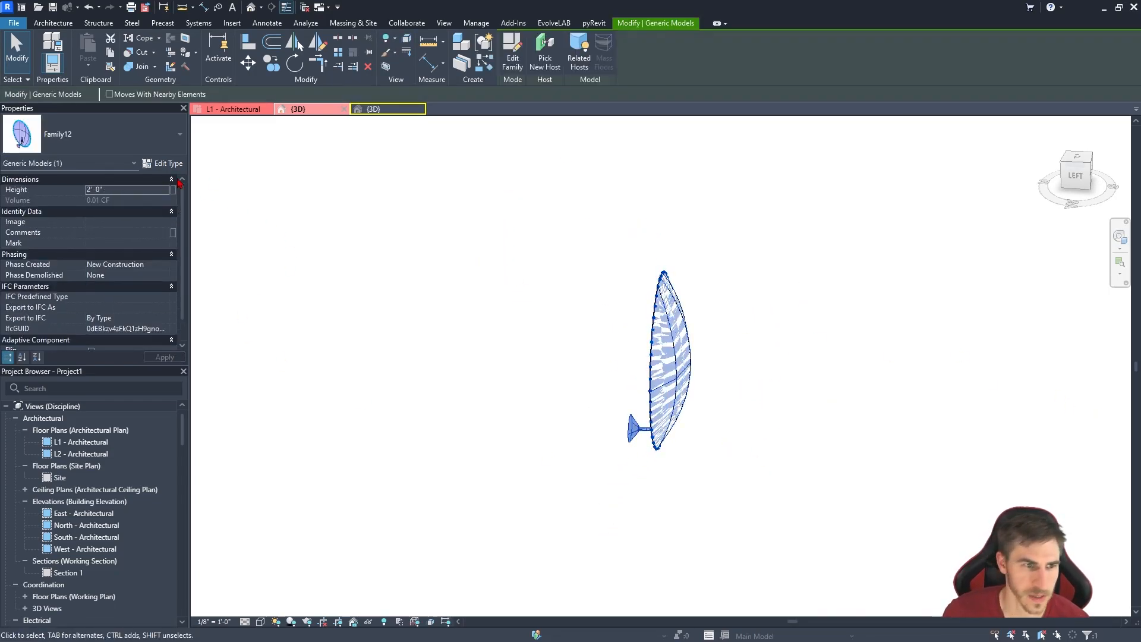
click(163, 163)
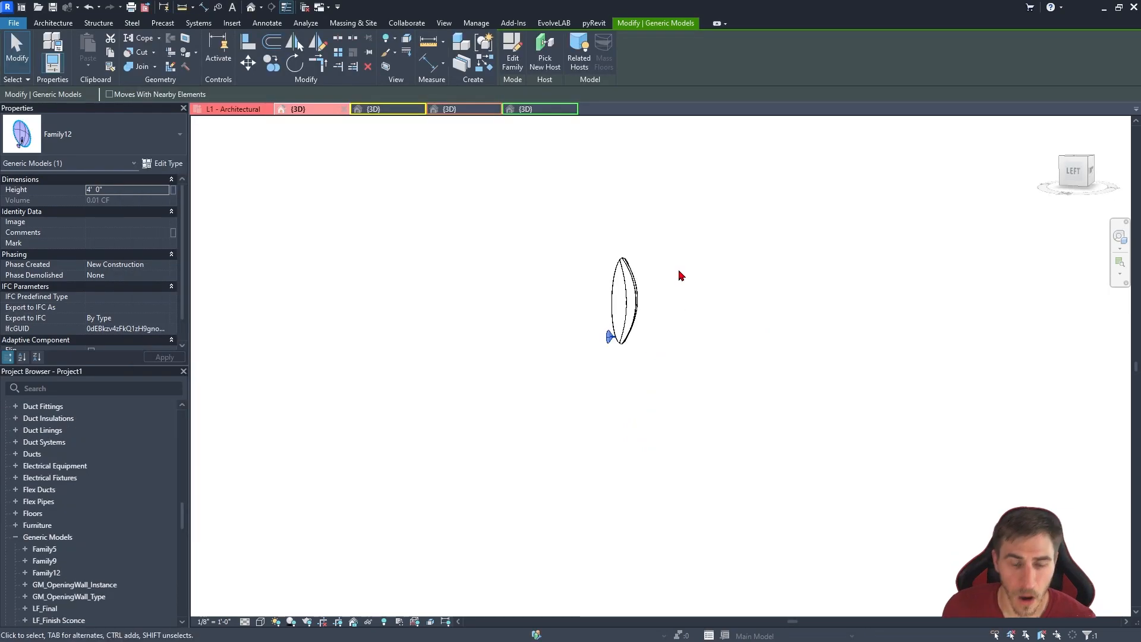
Set the Height of Family12, shown as the sconce without its shade surface, to 2' 0".
scroll(679, 274, up, 2)
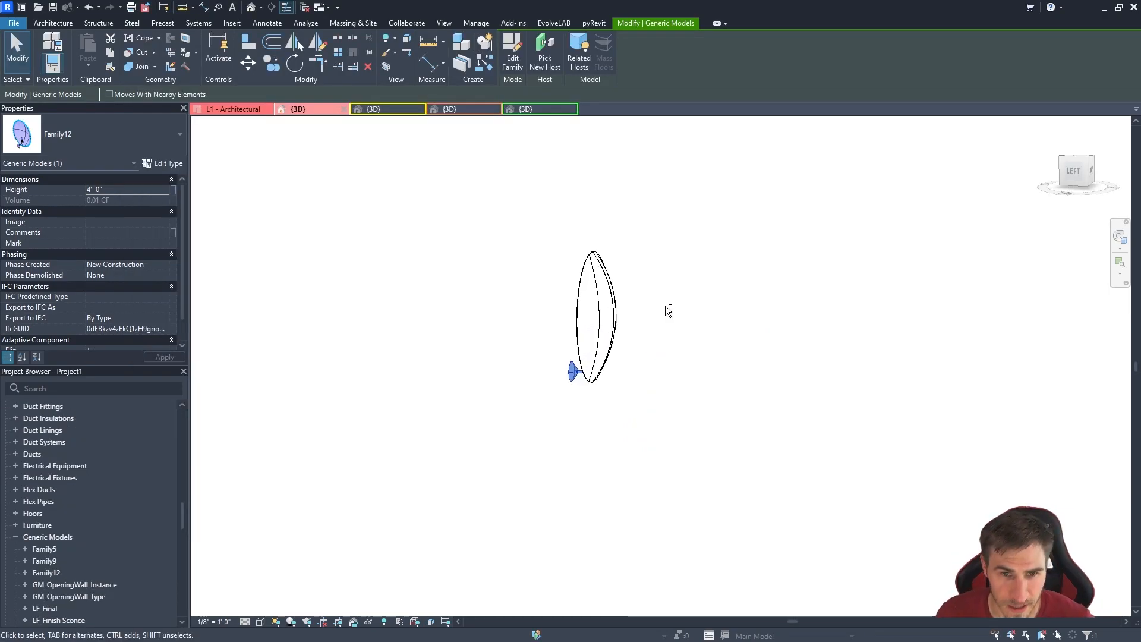
click(638, 420)
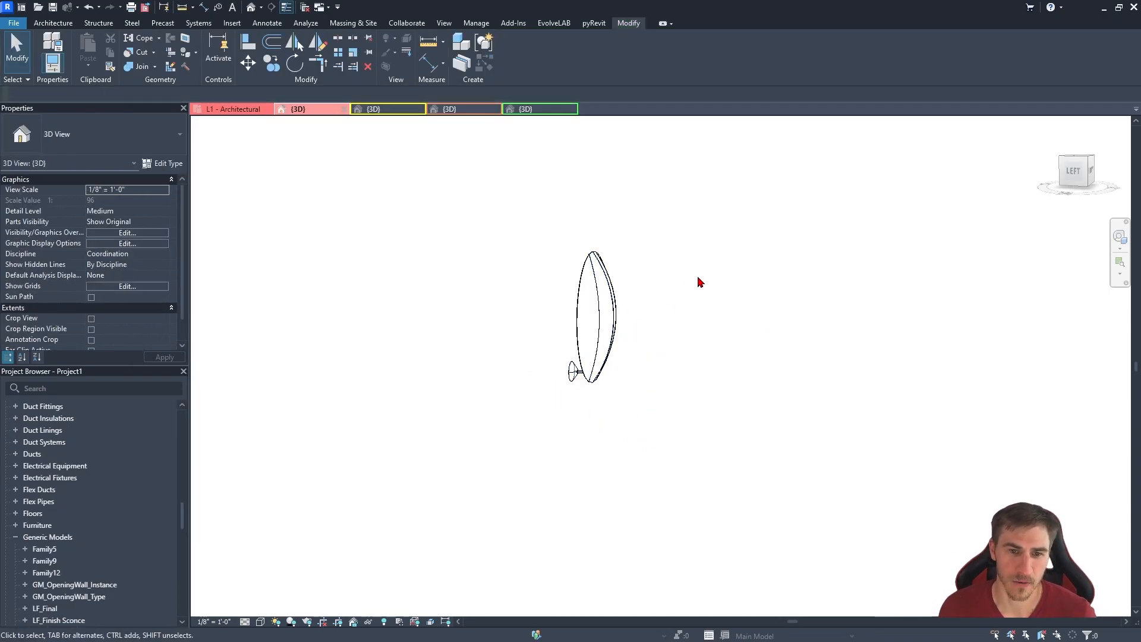
click(574, 371)
click(124, 189)
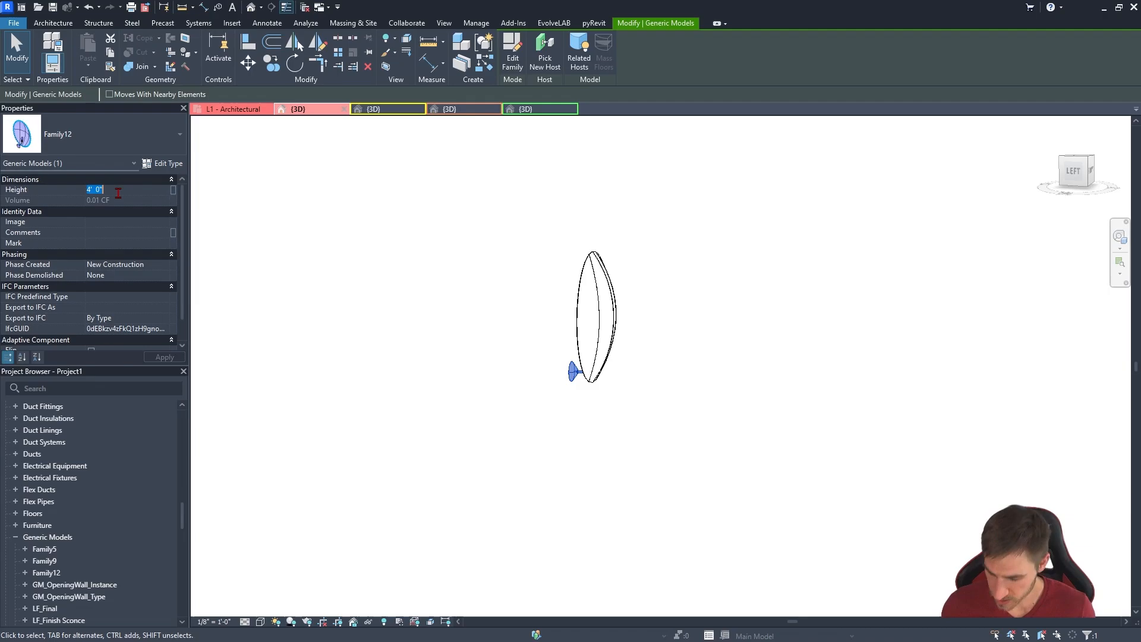
text(2)
key(Return)
scroll(707, 392, down, 2)
click(755, 416)
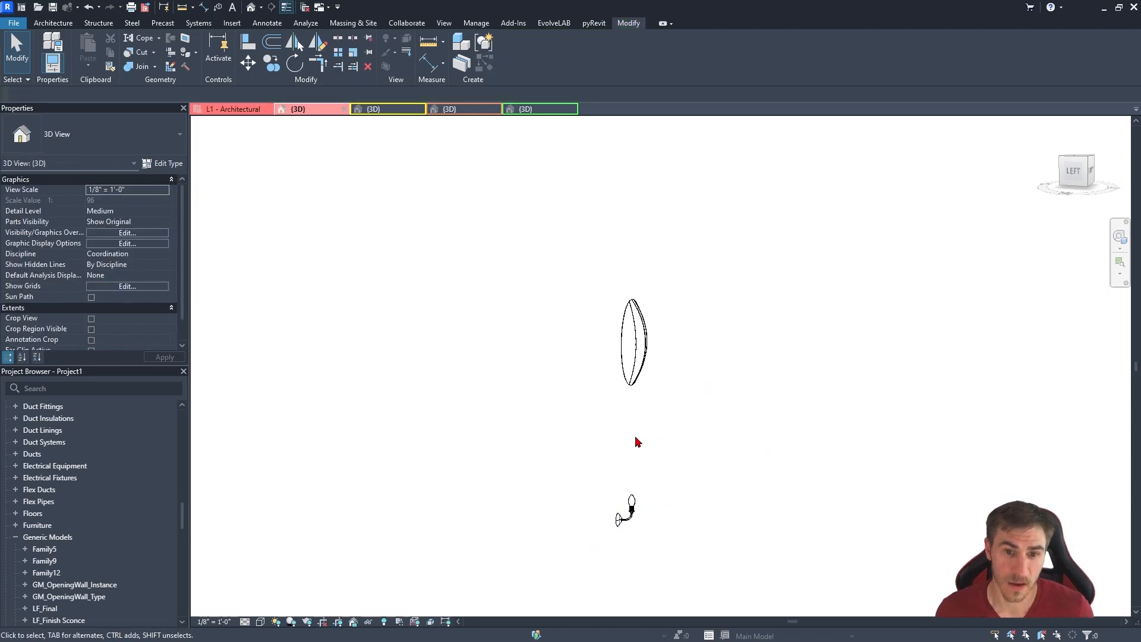
Update the four 1/16" walls to face so they follow the sconce's new height.
drag(685, 437, 553, 279)
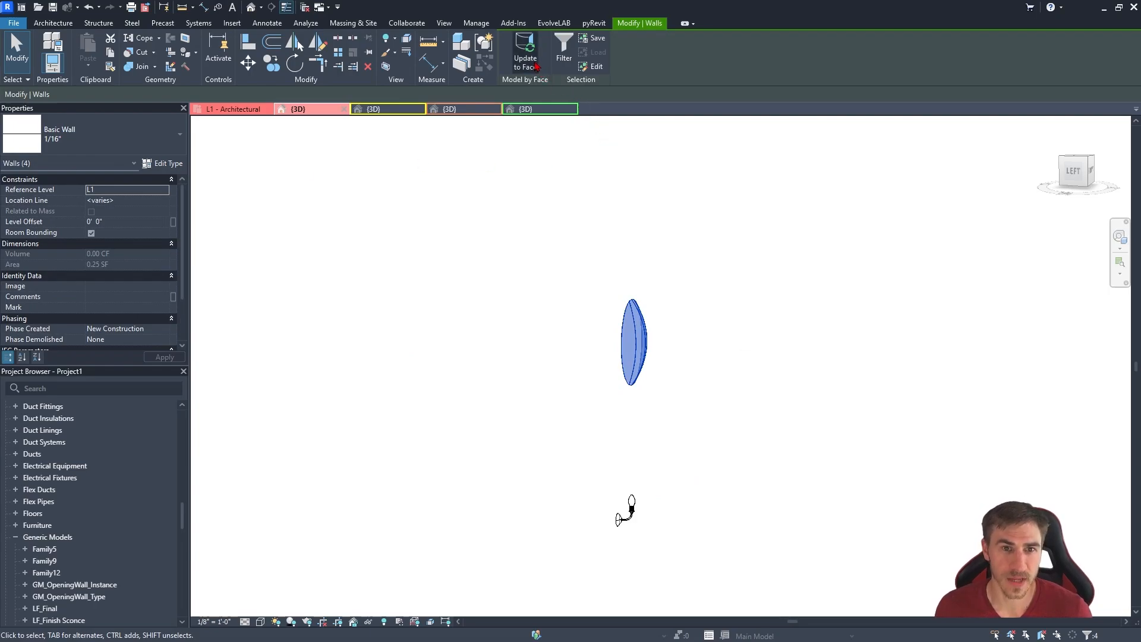
click(525, 52)
click(689, 476)
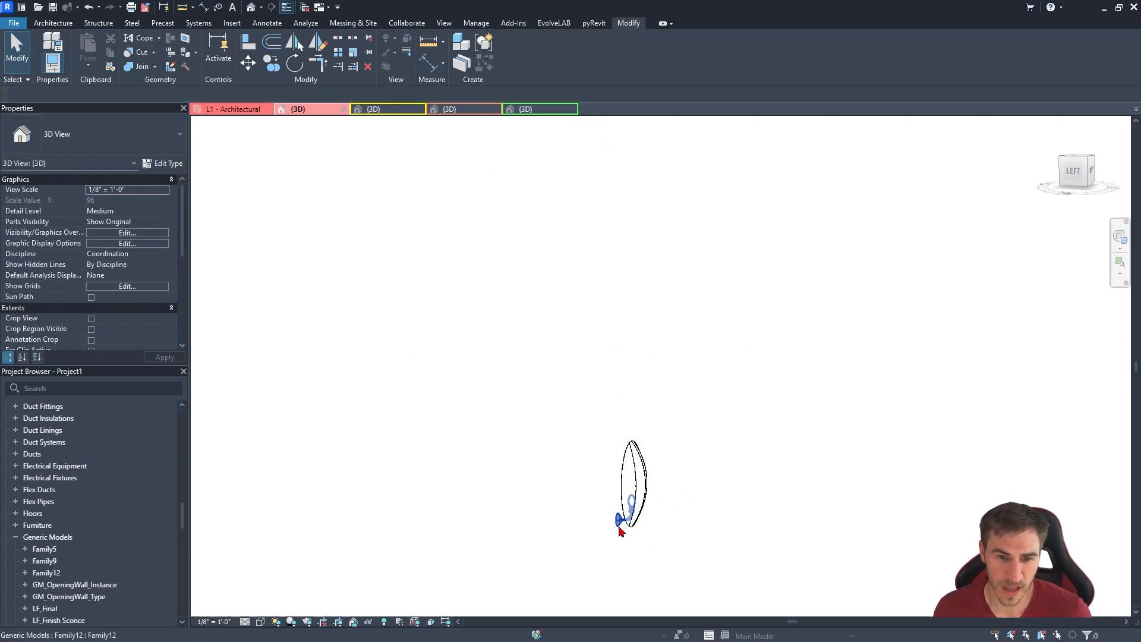
Review the Family12 type properties, then inspect the updated shade walls around the sconce in 3D.
click(619, 521)
click(162, 162)
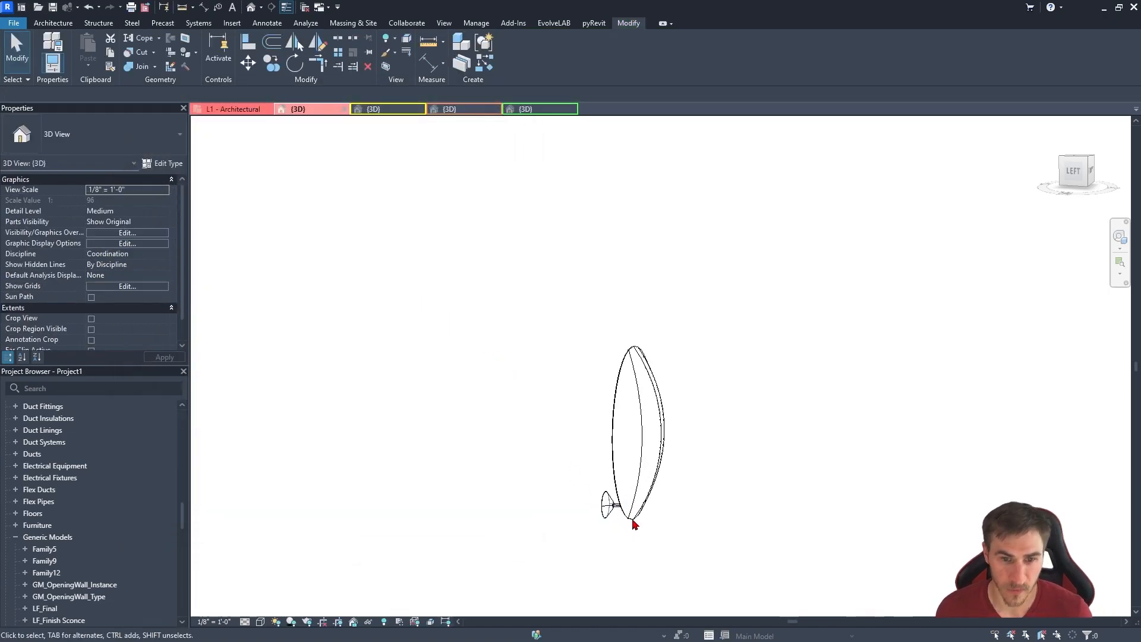
click(634, 487)
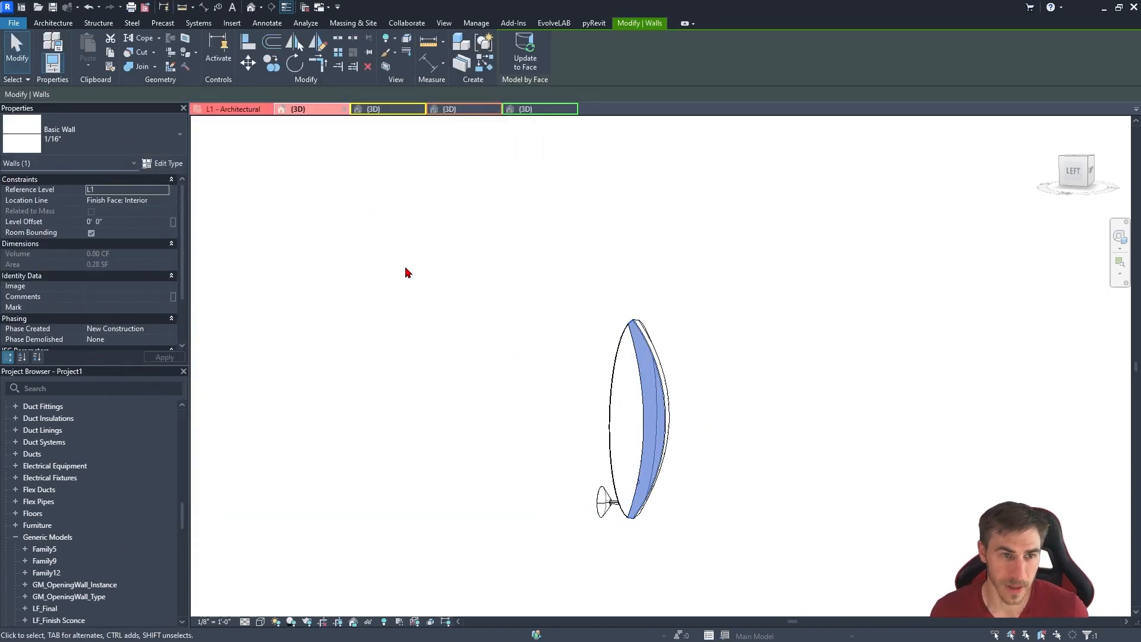
click(700, 469)
shift+middle_drag(701, 469, 766, 394)
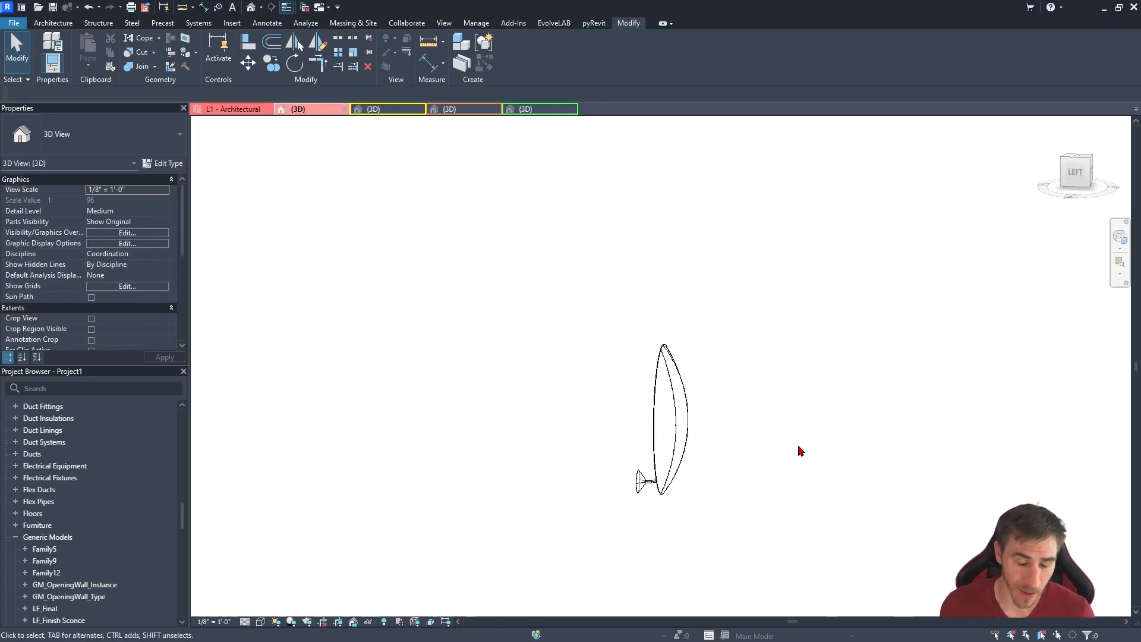
shift+middle_drag(731, 443, 683, 407)
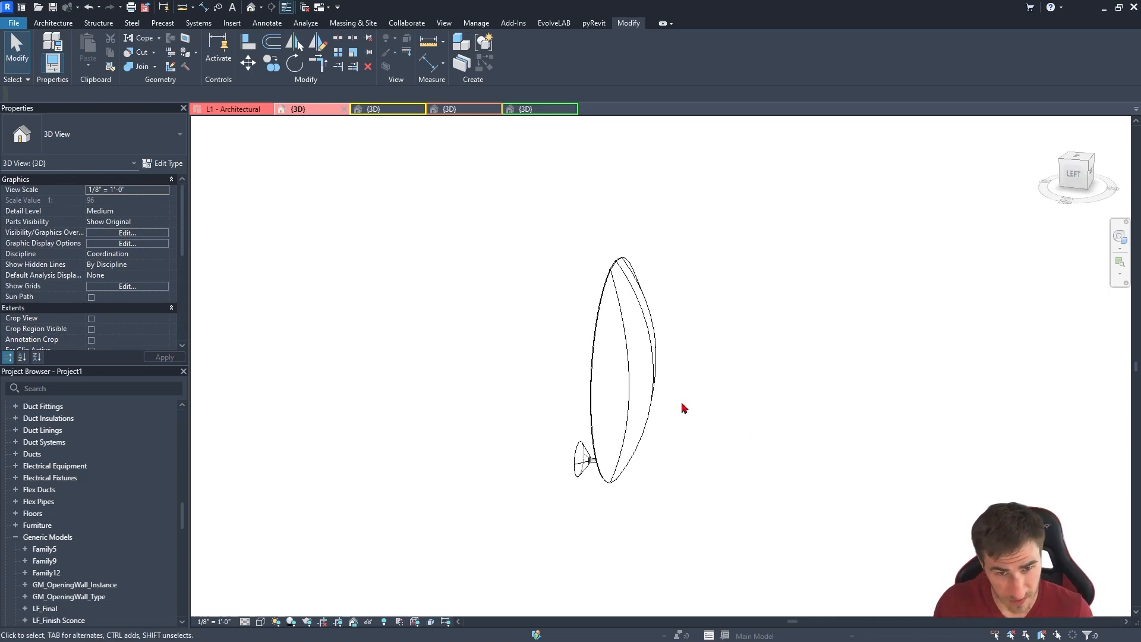